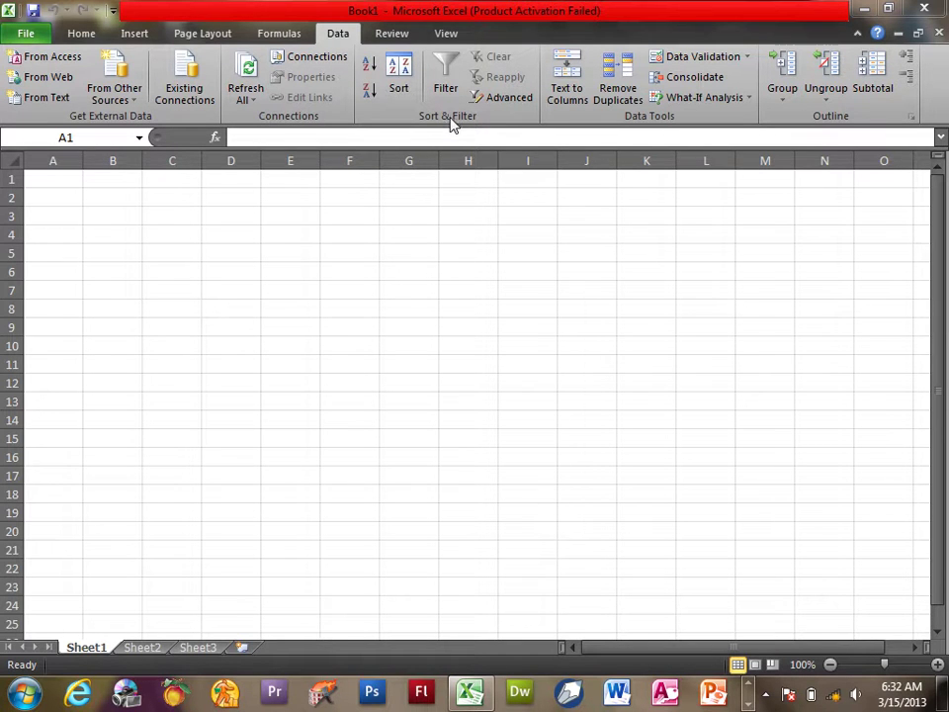
# Step: Select cell A1 in Excel, then minimize Excel and launch Access from the taskbar
pyautogui.click(66, 182)
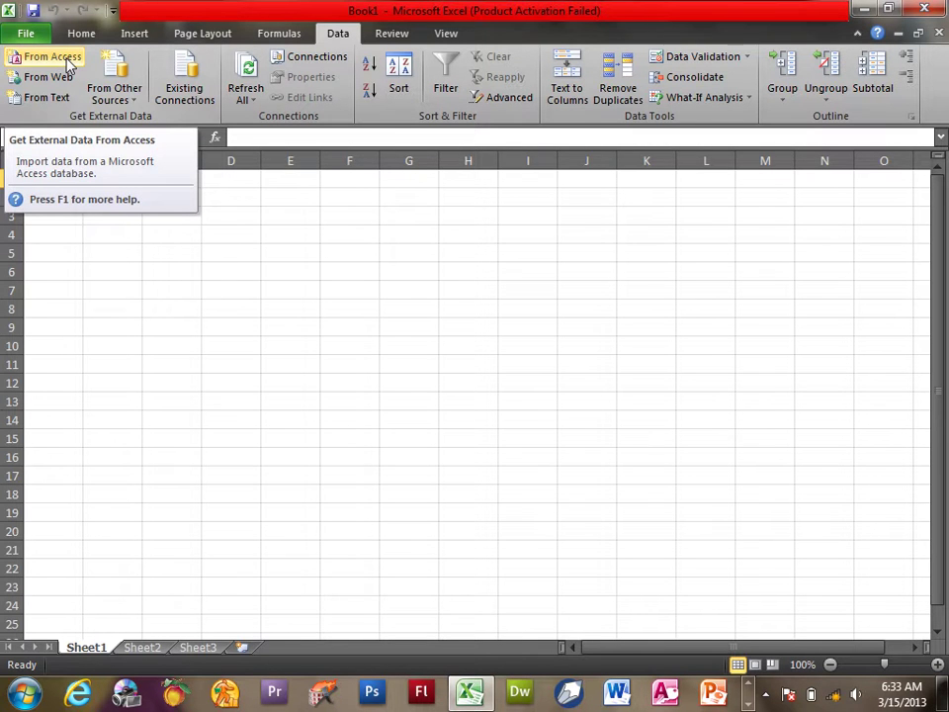
pyautogui.click(473, 694)
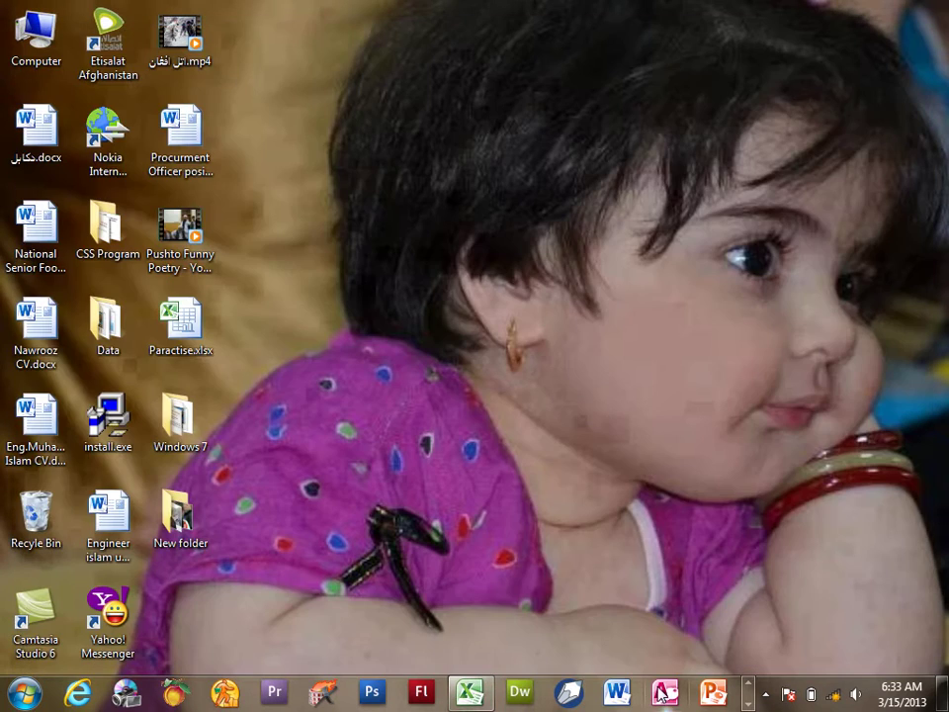
pyautogui.click(664, 694)
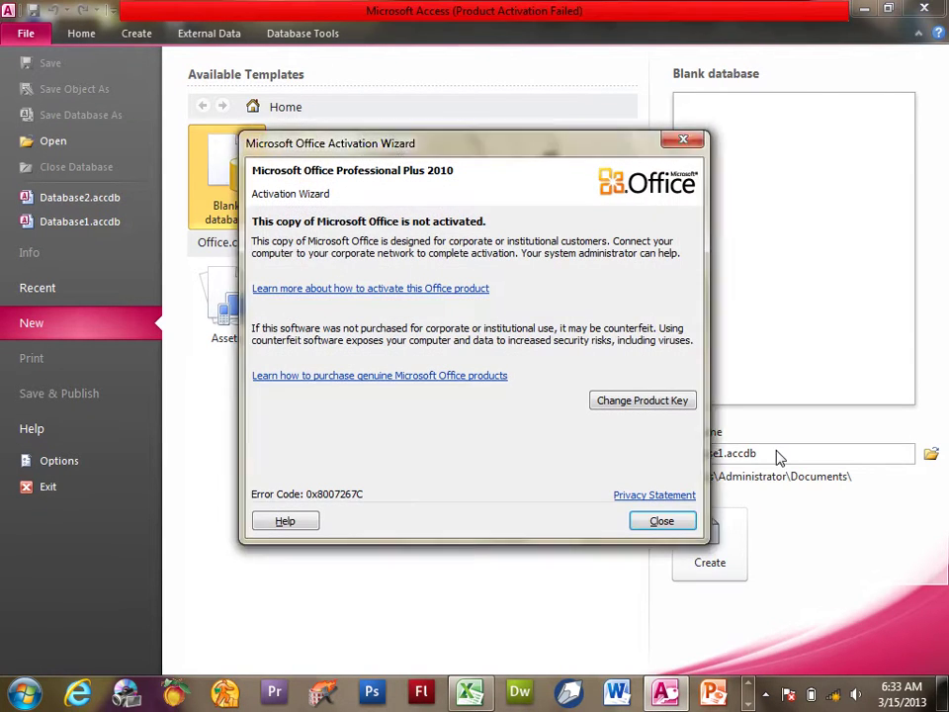
# Step: Create a blank Access database named Student and close the default Table1
pyautogui.click(679, 525)
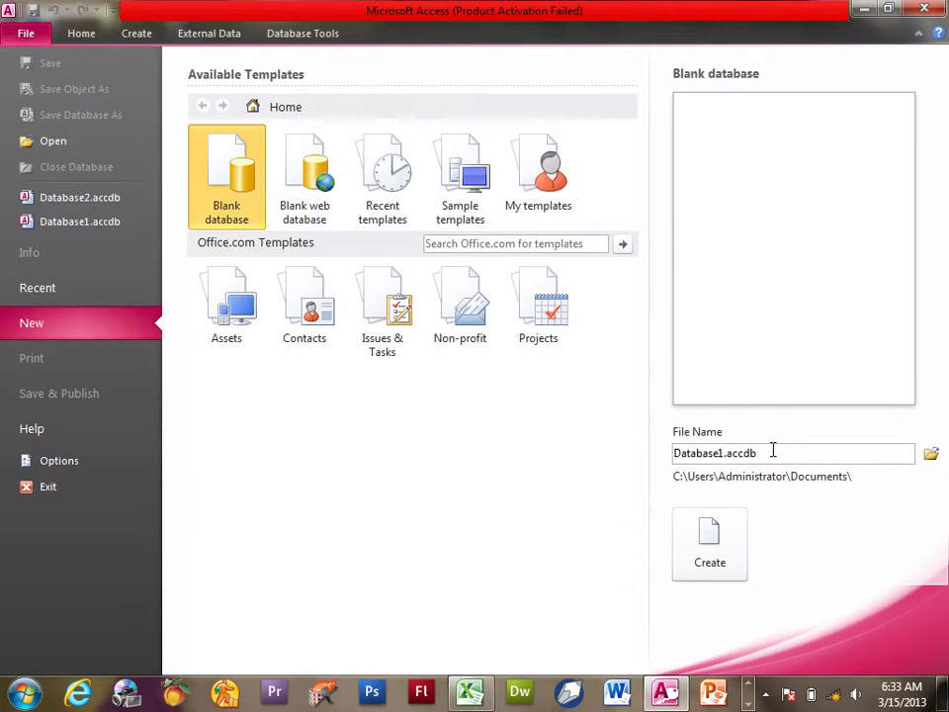
pyautogui.click(772, 451)
pyautogui.write('Stud')
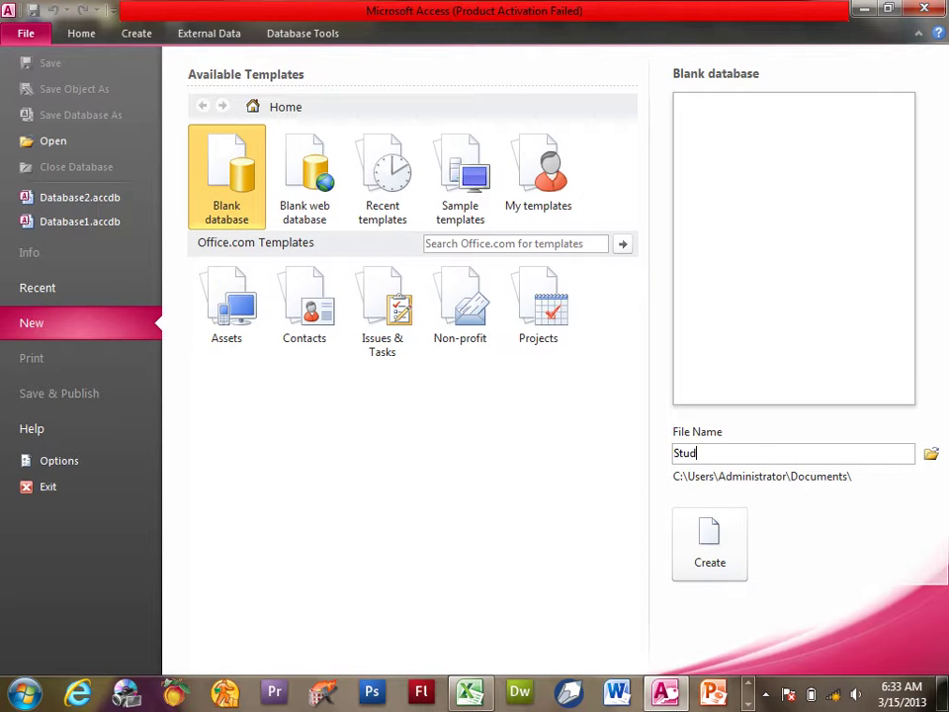
pyautogui.click(739, 564)
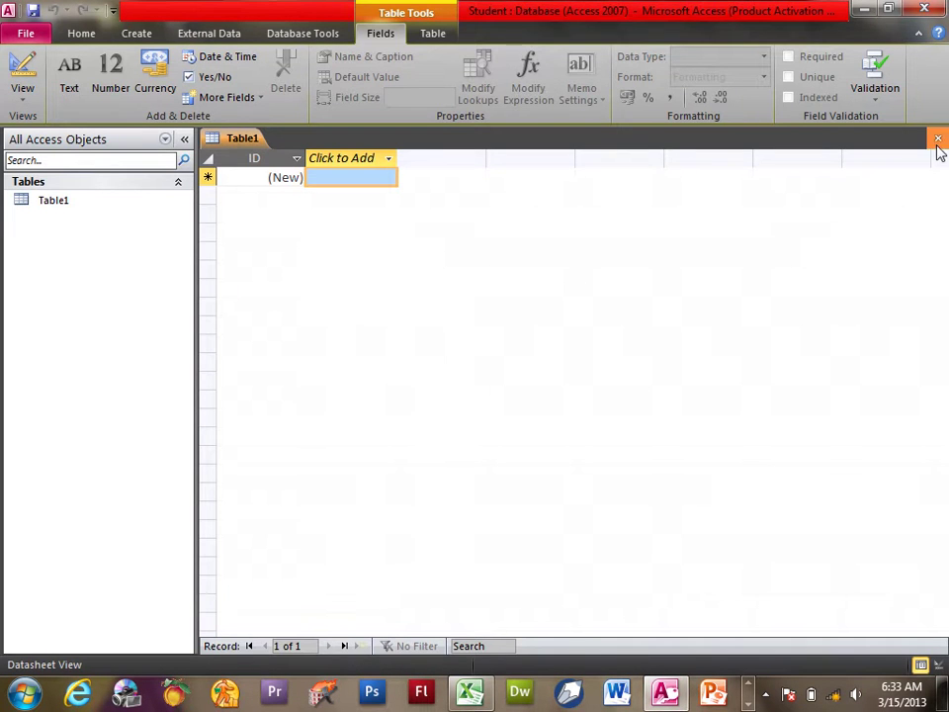
pyautogui.click(939, 139)
# Step: Start a new table in Design View with fields SID (AutoNumber) and SName (Text)
pyautogui.click(138, 34)
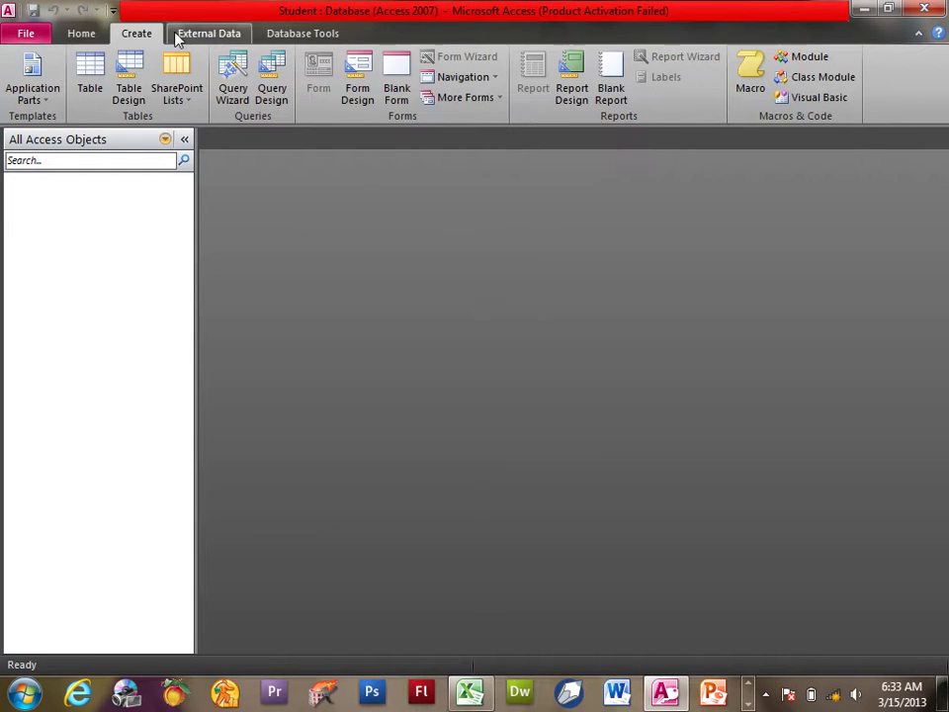
pyautogui.click(129, 89)
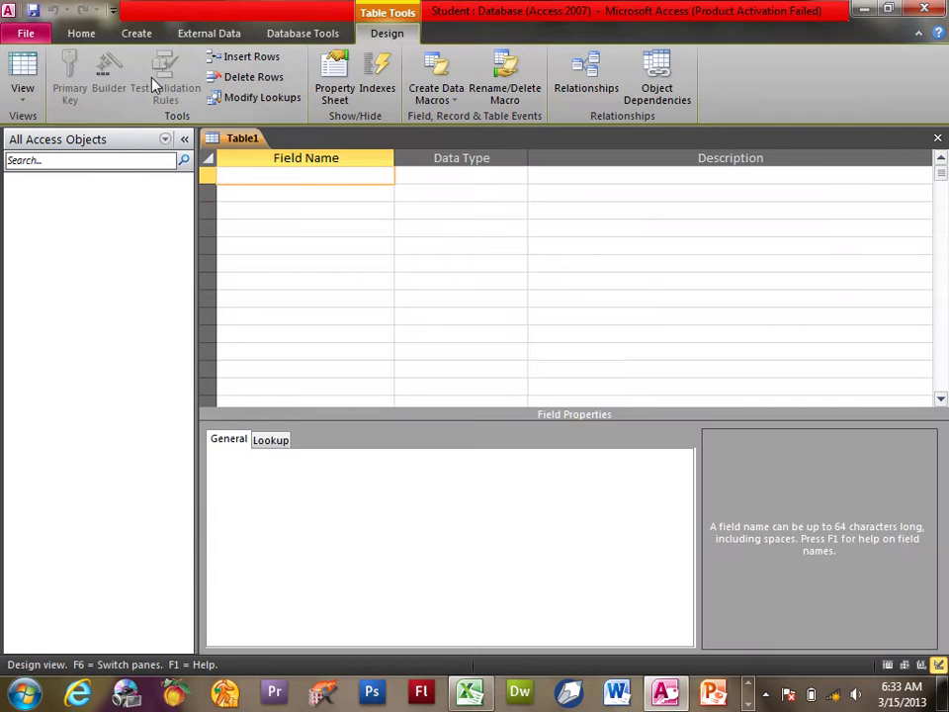
pyautogui.write('SID')
pyautogui.press('Tab')
pyautogui.write('a')
pyautogui.press('Tab')
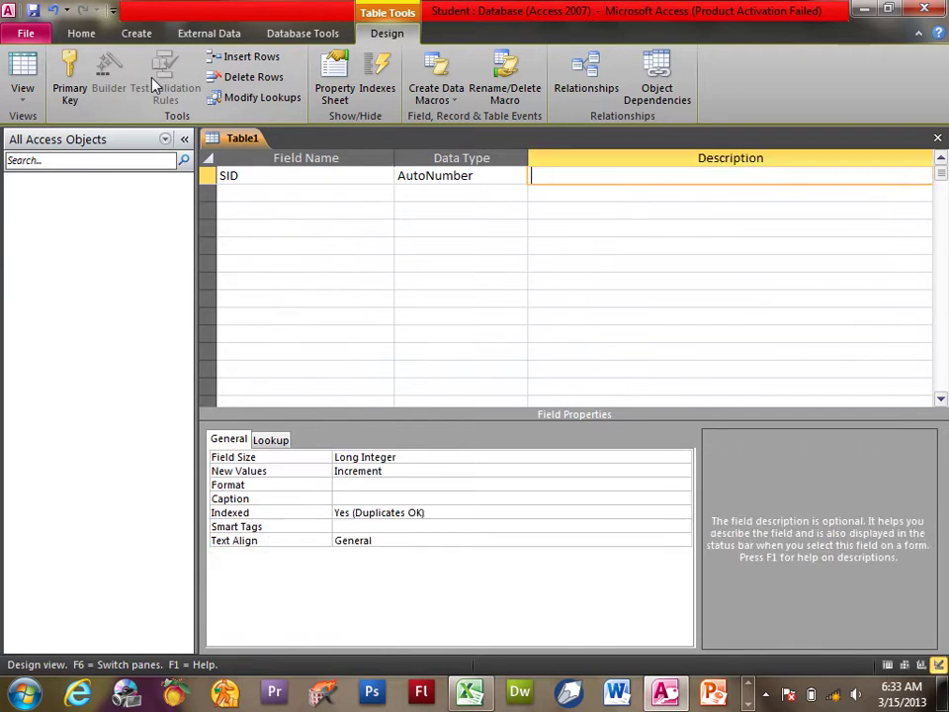
pyautogui.press('Tab')
pyautogui.write('SName')
pyautogui.press('Tab')
pyautogui.press('Tab')
# Step: Add the Program (Text) and Fee (Currency) fields, fixing the misspelled Program name
pyautogui.press('Tab')
pyautogui.write('Programs')
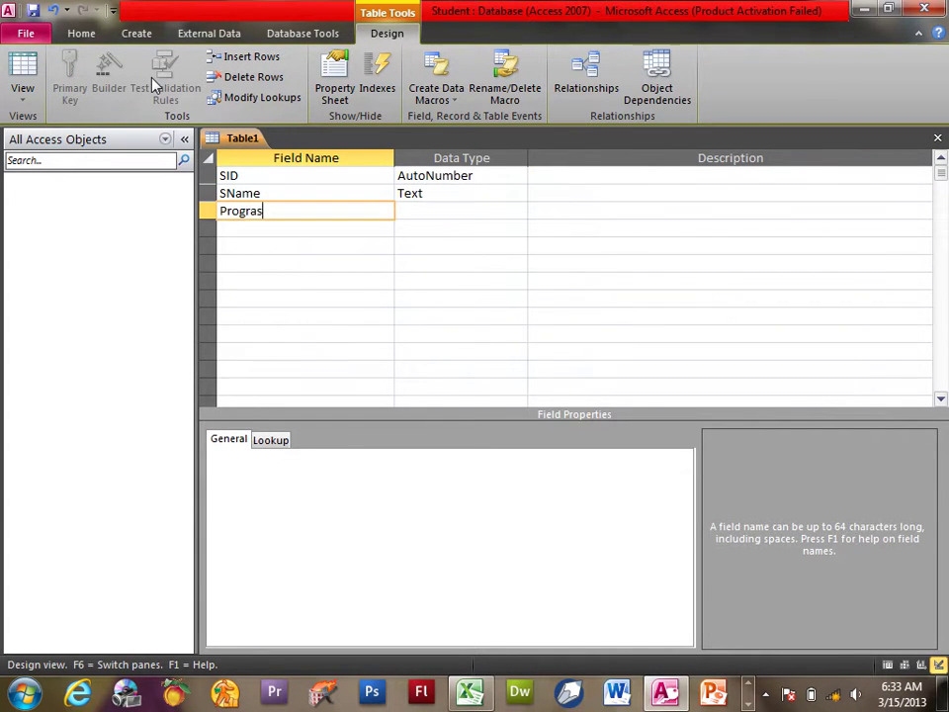
pyautogui.write('m')
pyautogui.press('Tab')
pyautogui.press('Tab')
pyautogui.hotkey('shift', 'Tab')
pyautogui.hotkey('shift', 'Tab')
pyautogui.write('Progra')
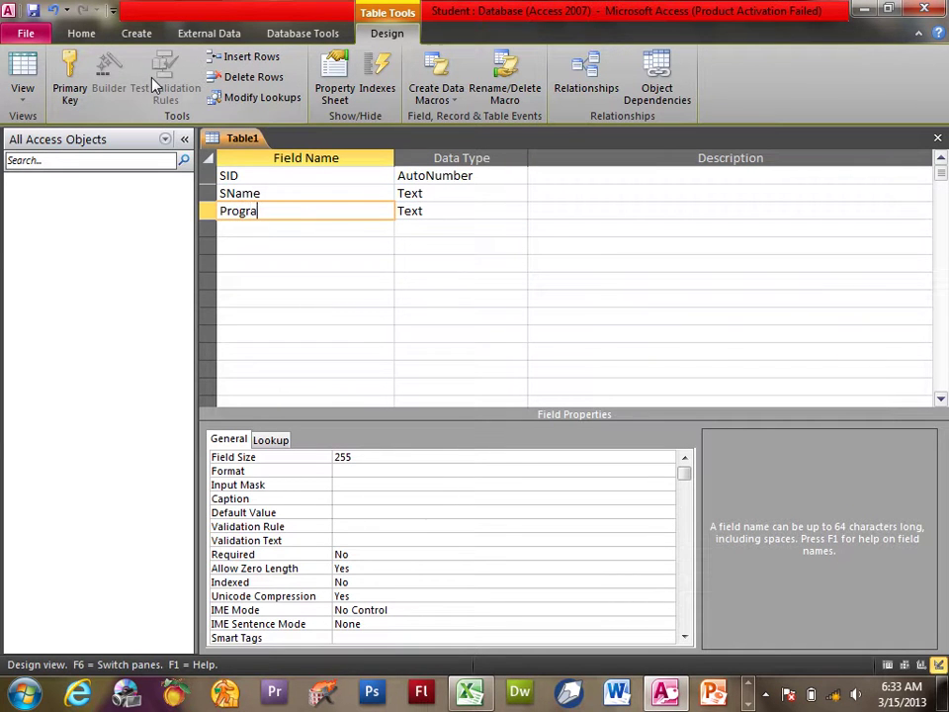
pyautogui.write('m')
pyautogui.press('Tab')
pyautogui.press('Tab')
pyautogui.press('Tab')
pyautogui.write('Fee')
pyautogui.press('Tab')
pyautogui.write('c')
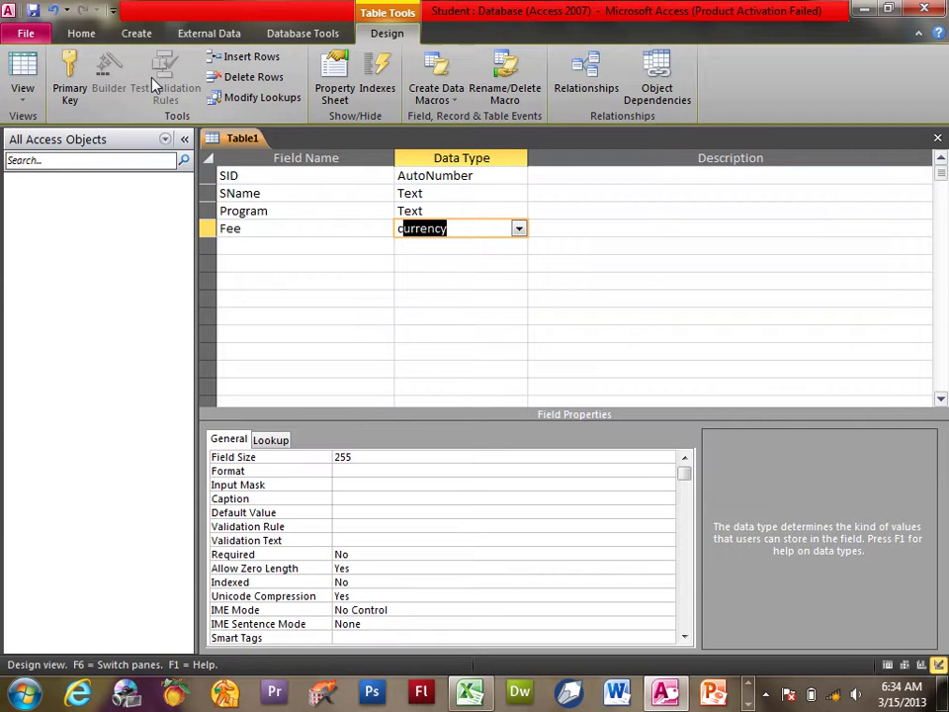
pyautogui.press('Tab')
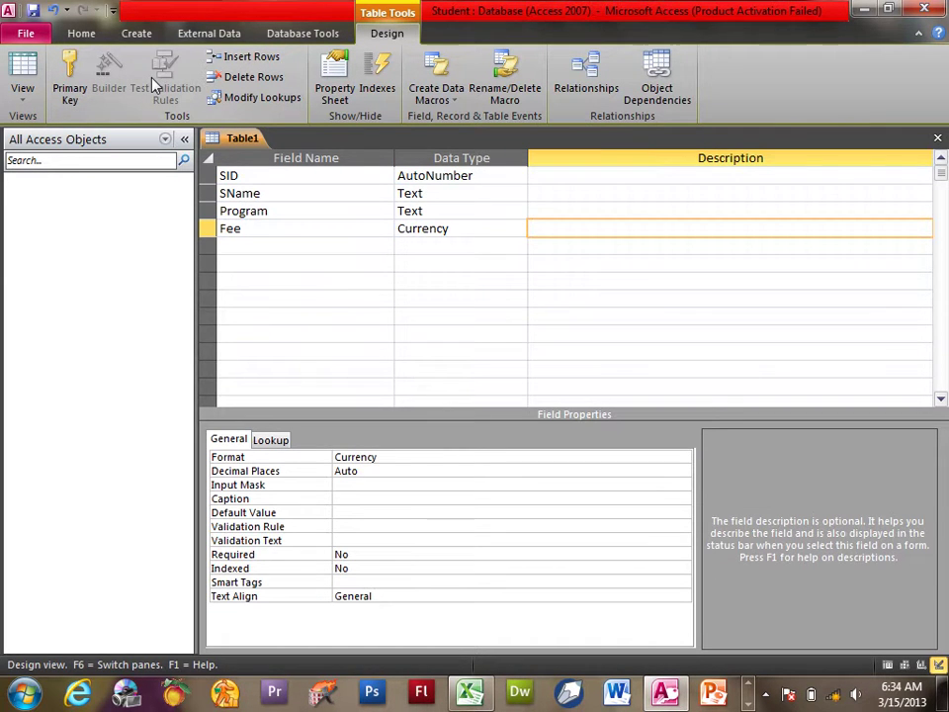
# Step: Save the table as SID without a primary key and close the design view
pyautogui.hotkey('ctrl', 's')
pyautogui.write('SID')
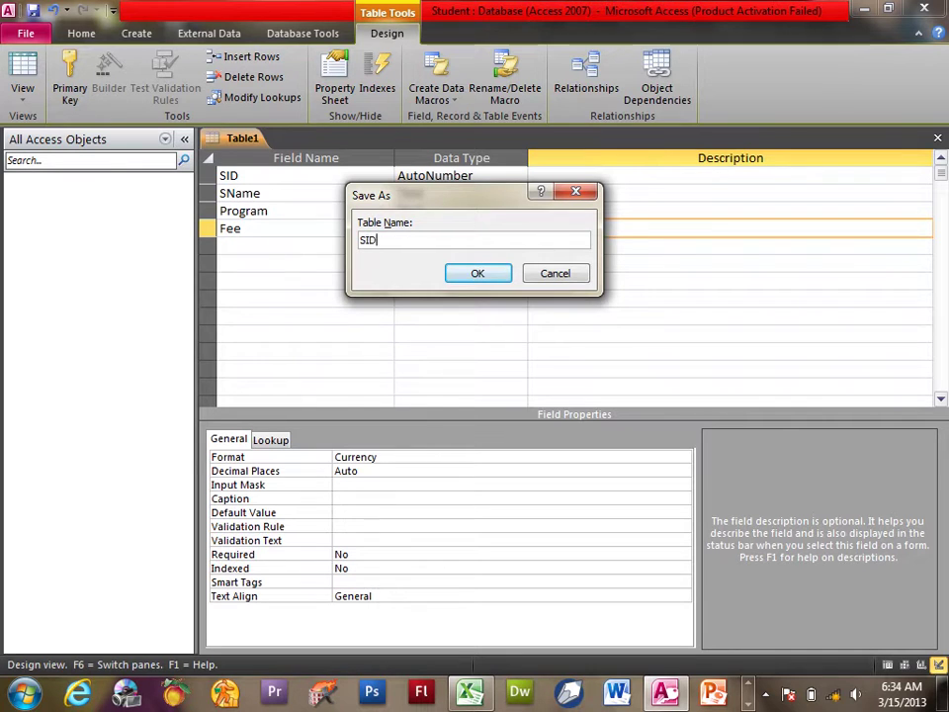
pyautogui.click(476, 274)
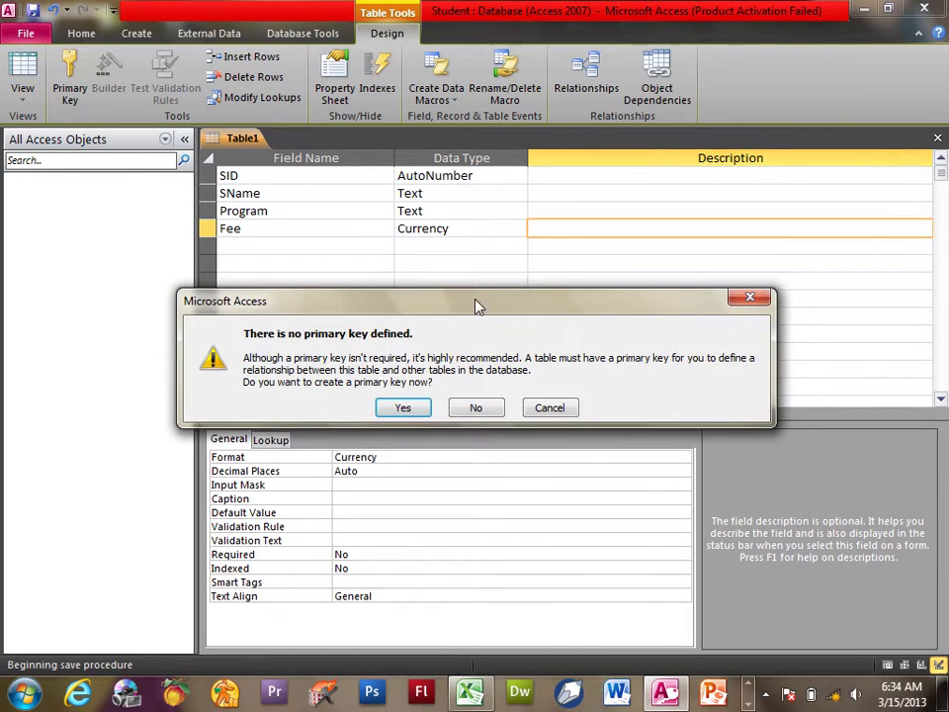
pyautogui.click(478, 409)
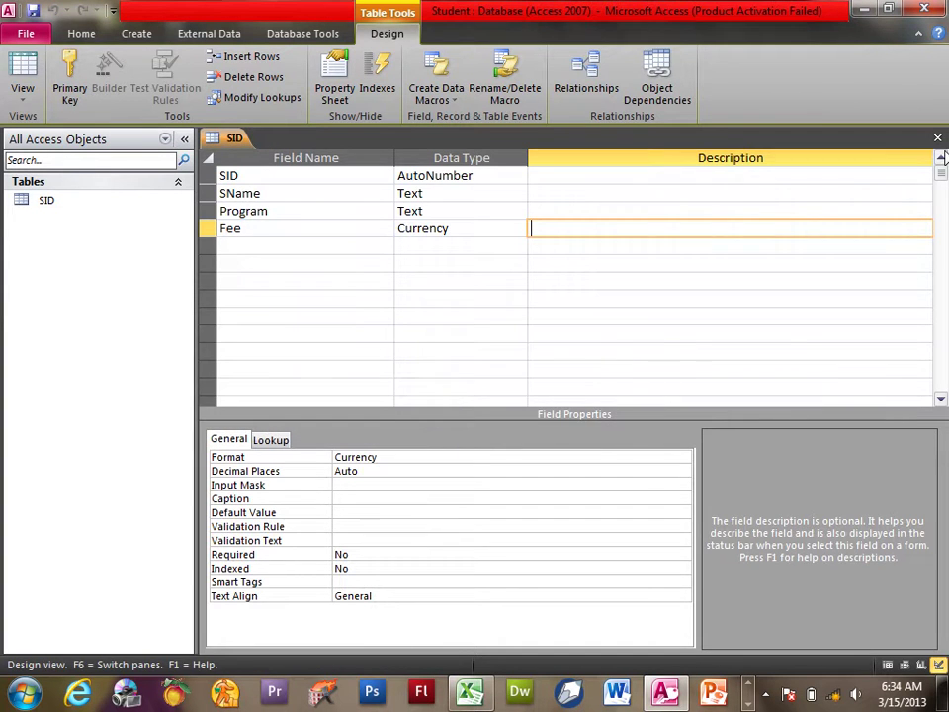
pyautogui.click(938, 140)
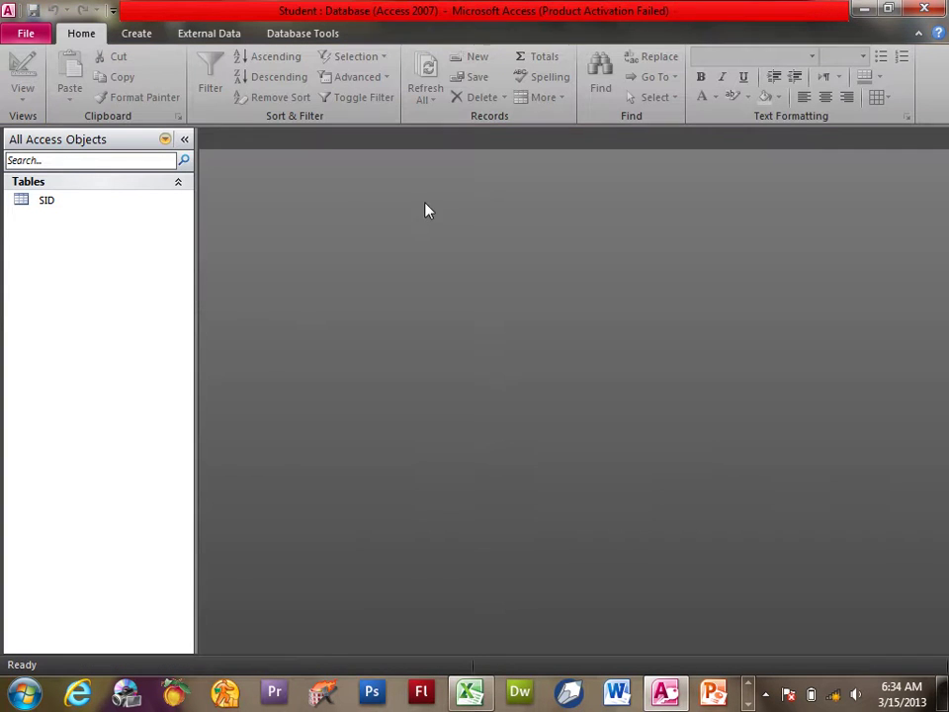
# Step: Open the SID table and enter the first student record with program DIT and fee Af1,000.00
pyautogui.click(48, 201)
pyautogui.doubleClick(48, 200)
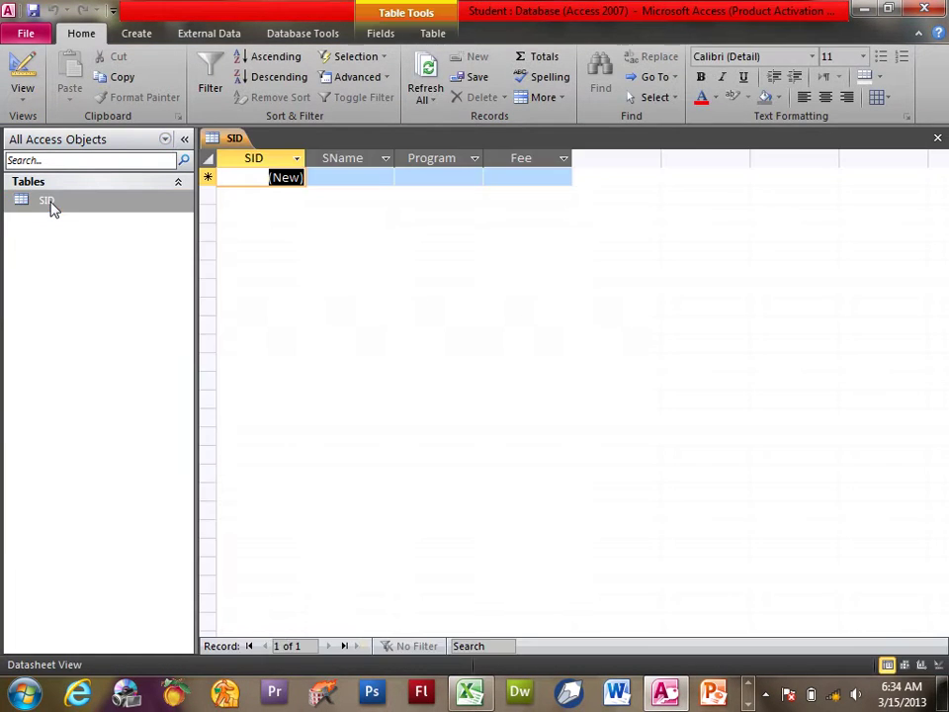
pyautogui.press('Tab')
pyautogui.write('Is')
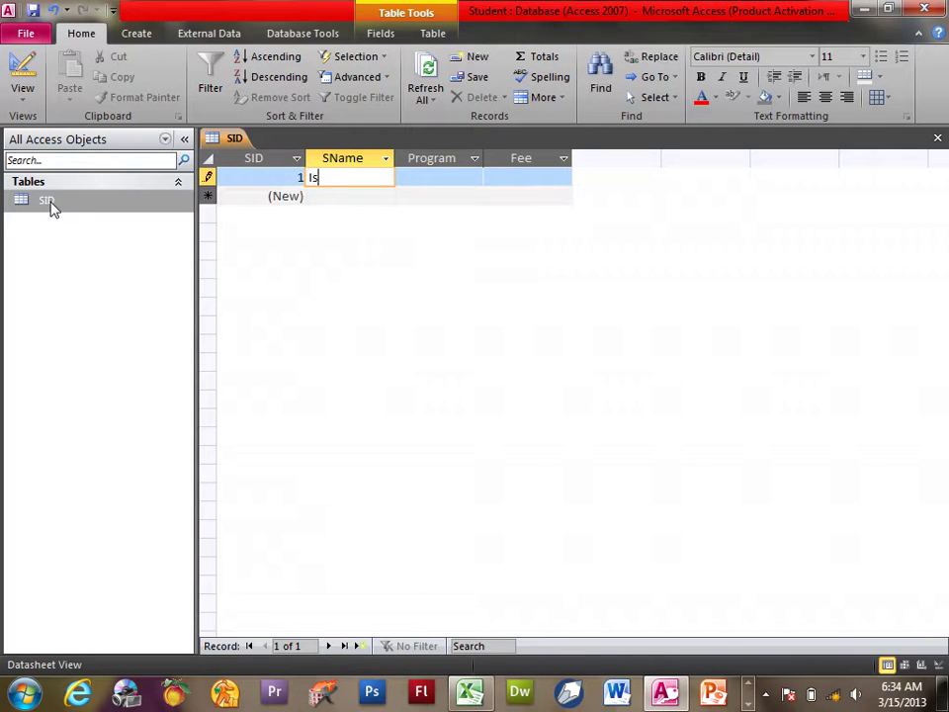
pyautogui.press('Tab')
pyautogui.write('DIT')
pyautogui.press('Tab')
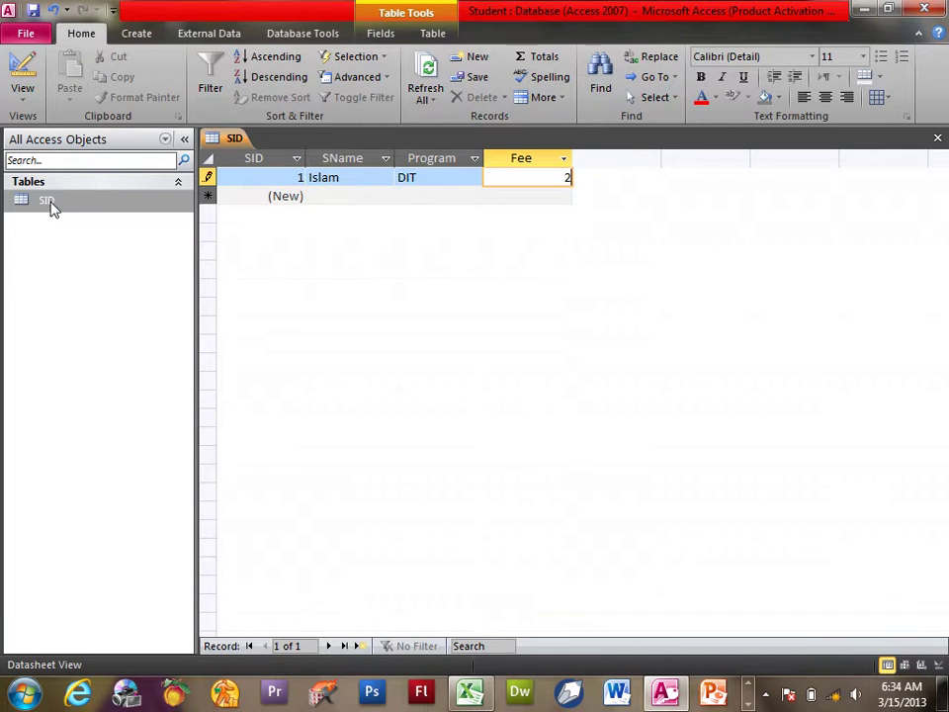
pyautogui.press('Tab')
# Step: Enter the second student record with program CIT and fee Af1,200.00
pyautogui.press('Tab')
pyautogui.write('Salam')
pyautogui.press('Tab')
pyautogui.write('T')
pyautogui.press('Tab')
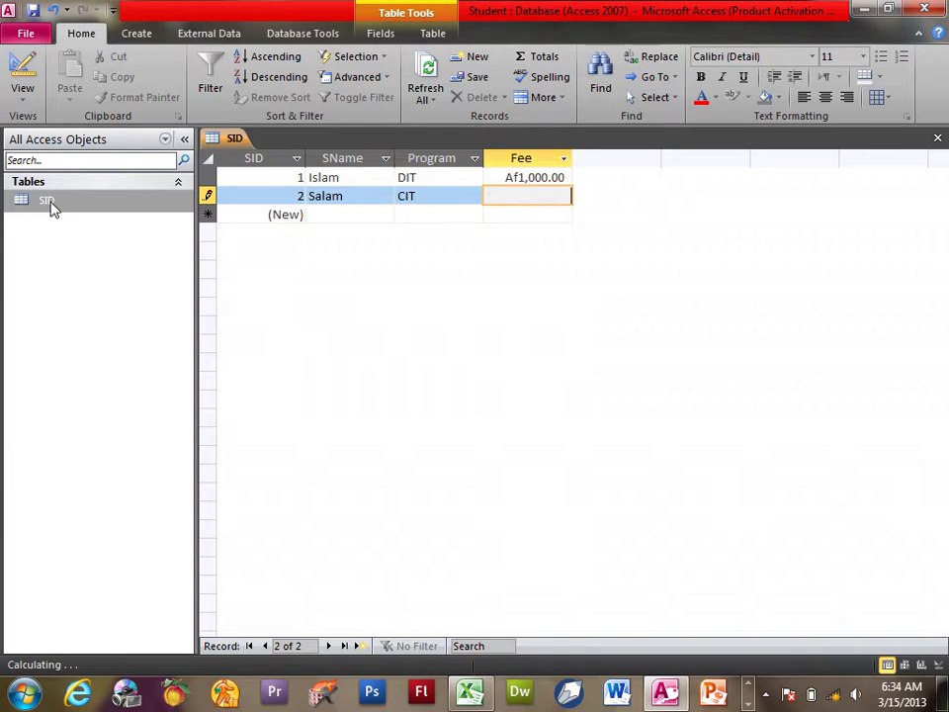
pyautogui.write('Af1,200')
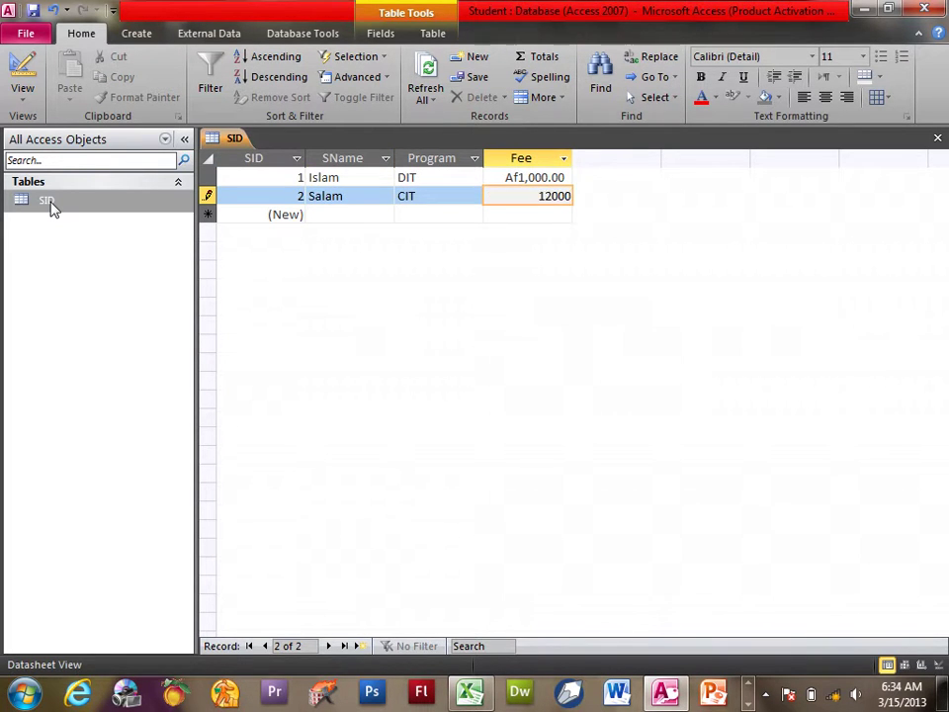
pyautogui.press('Tab')
# Step: Enter the third student record with program Internet and fee Af1,000.00, then close the datasheet
pyautogui.press('Tab')
pyautogui.write('Kamal')
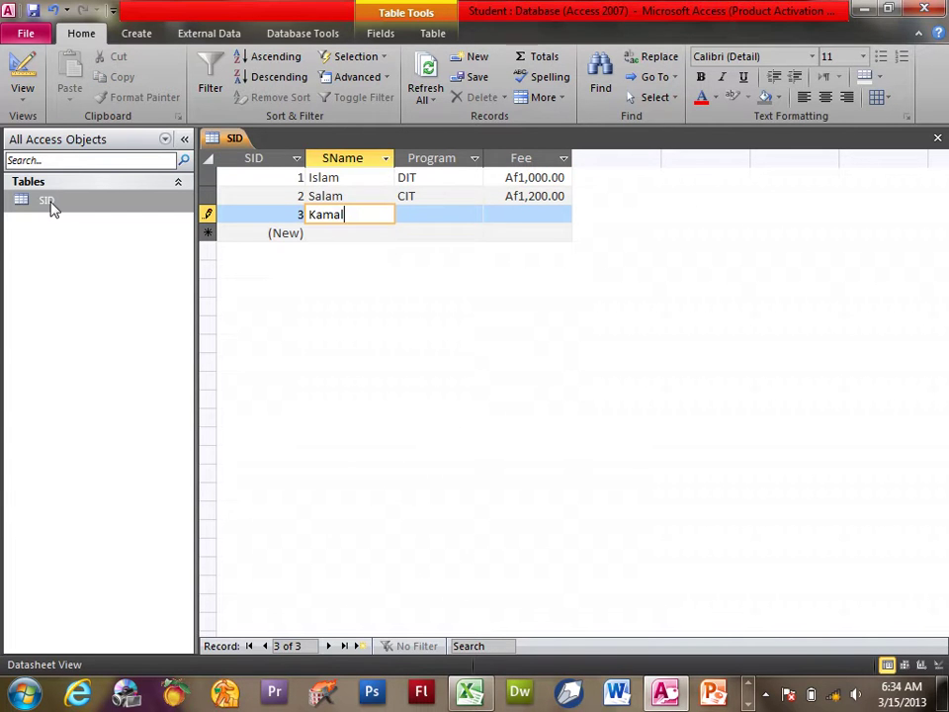
pyautogui.press('Tab')
pyautogui.write('Inte')
pyautogui.press('Tab')
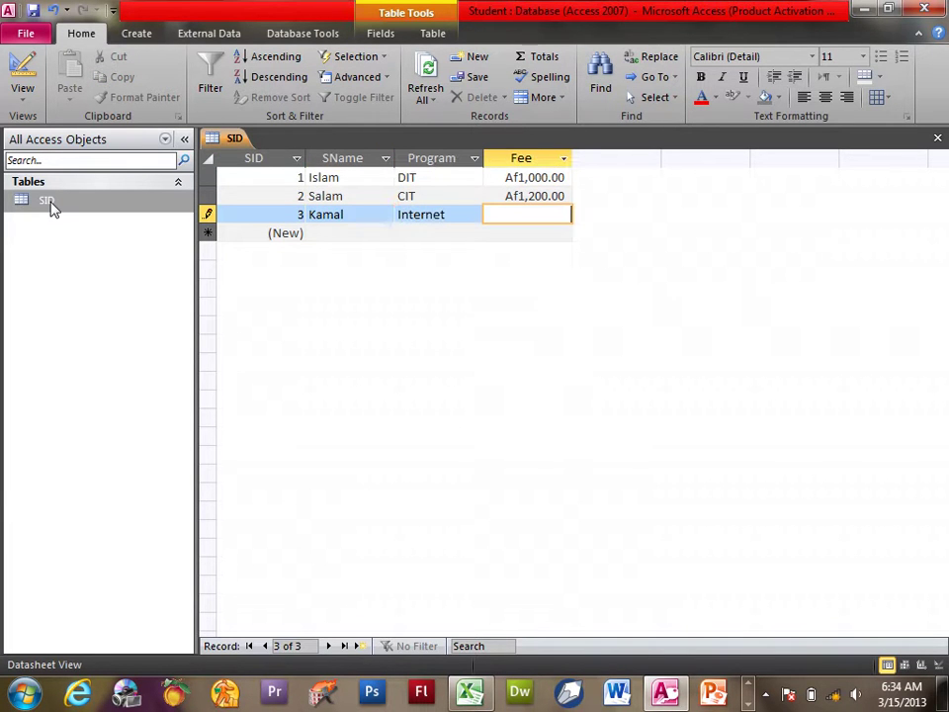
pyautogui.write('1000')
pyautogui.press('Tab')
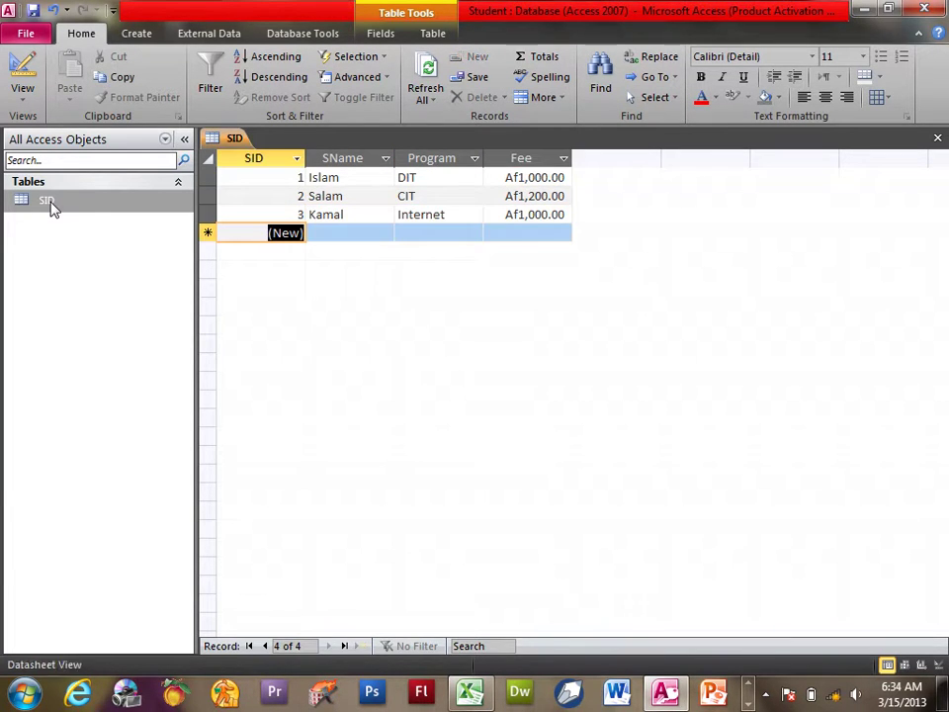
pyautogui.hotkey('ctrl', 'w')
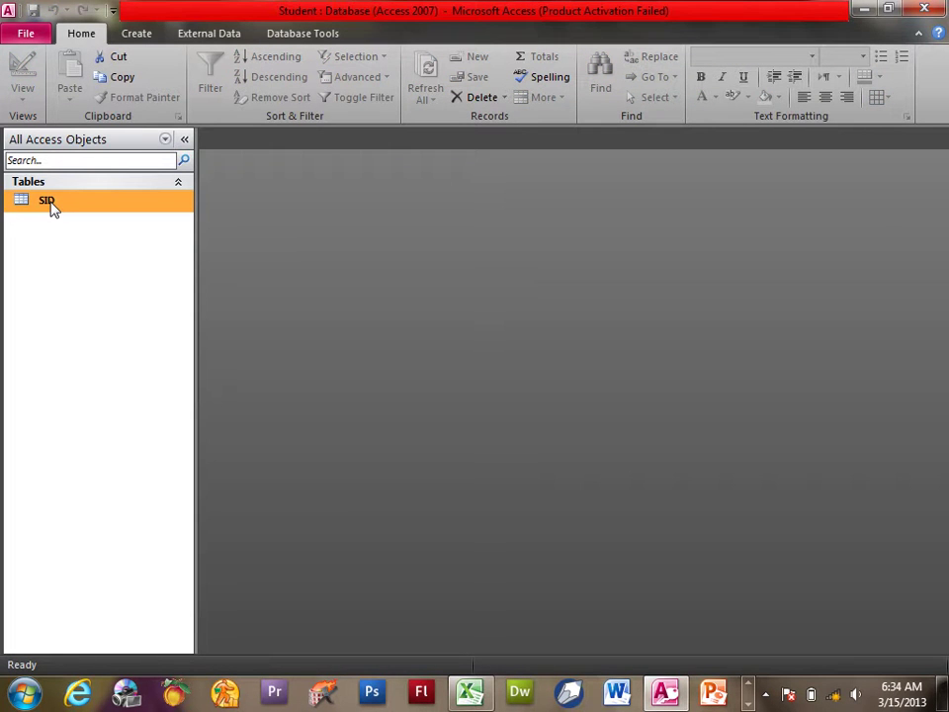
# Step: Close Access, return to Excel, and pick Student.accdb in Documents via Data > From Access
pyautogui.click(924, 9)
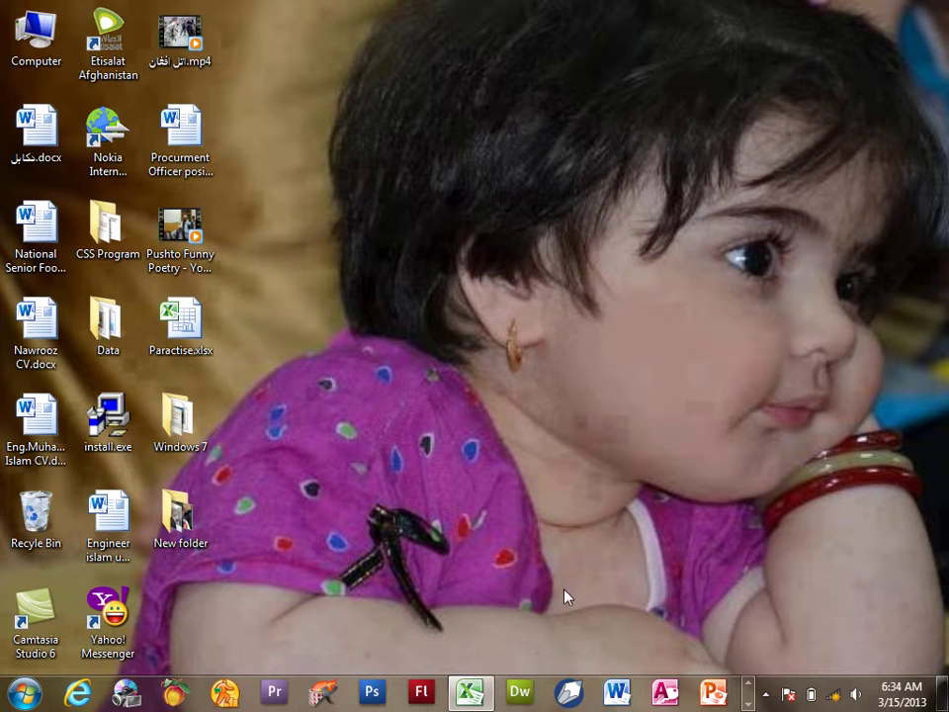
pyautogui.click(470, 693)
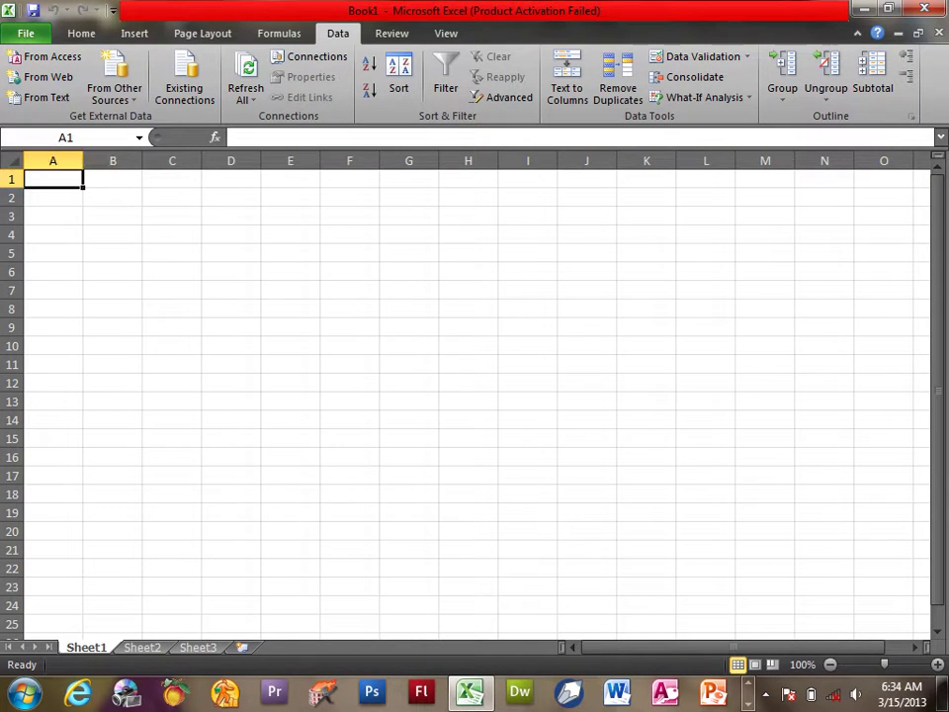
pyautogui.click(56, 66)
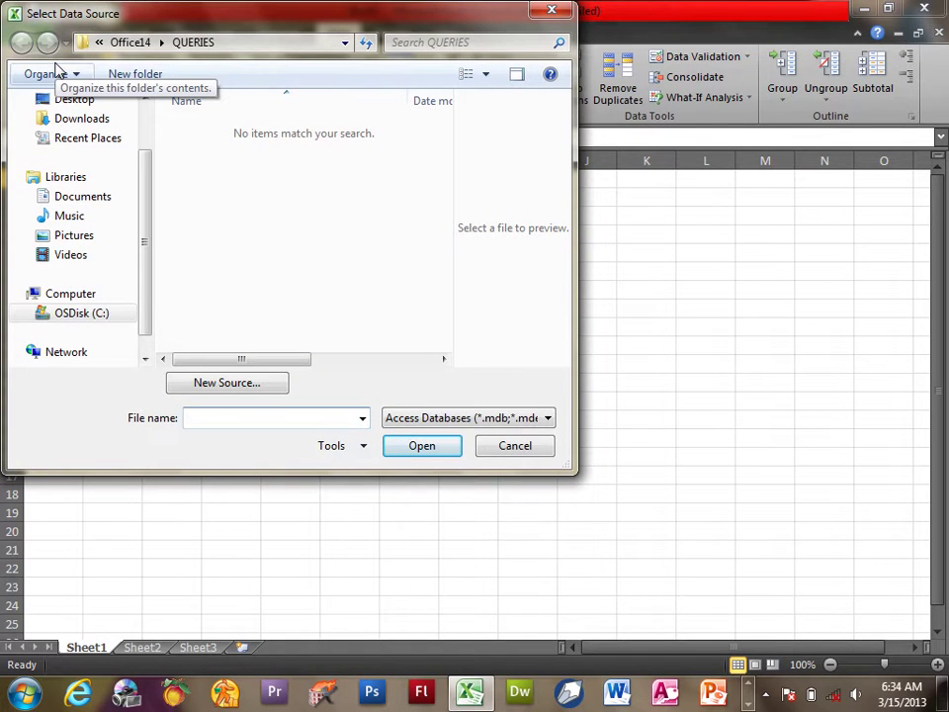
pyautogui.moveTo(148, 241)
pyautogui.mouseDown()
pyautogui.moveTo(164, 209)
pyautogui.moveTo(147, 202)
pyautogui.mouseUp()
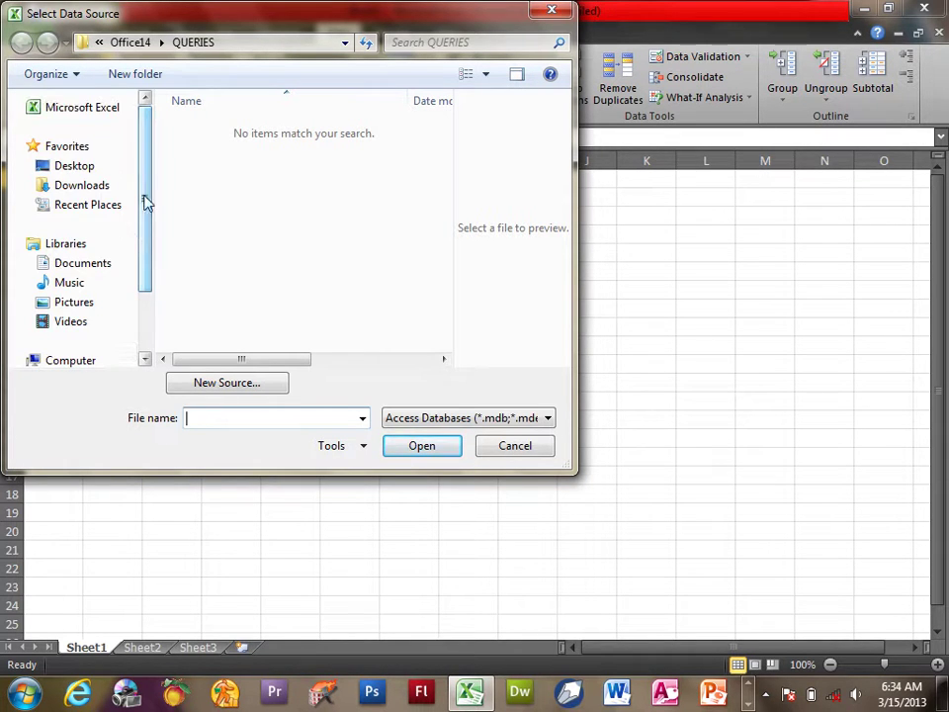
pyautogui.click(99, 268)
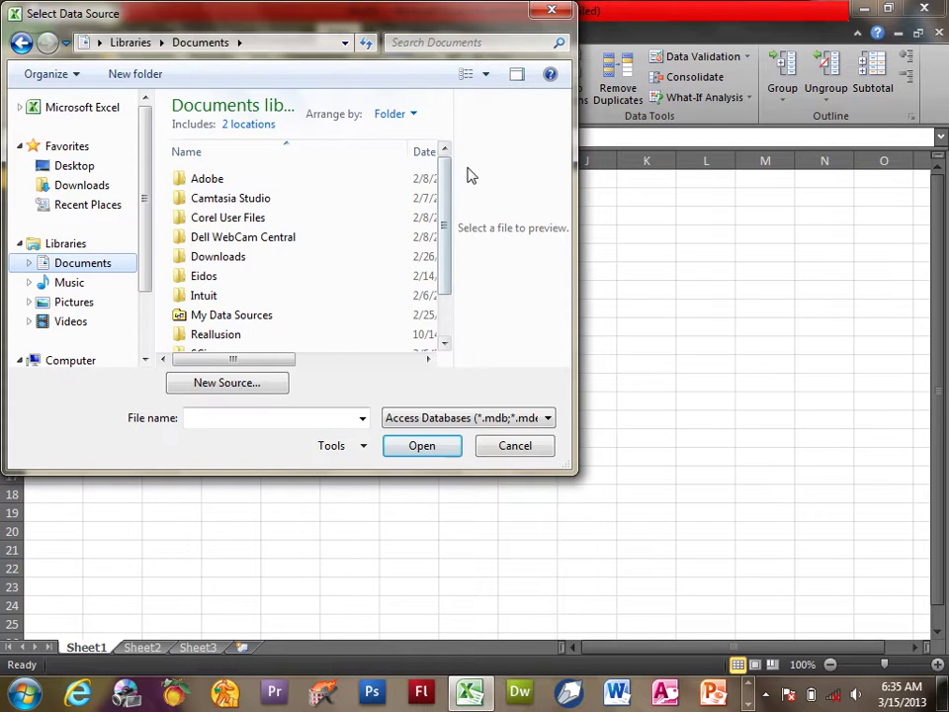
pyautogui.moveTo(450, 211); pyautogui.dragTo(445, 312)
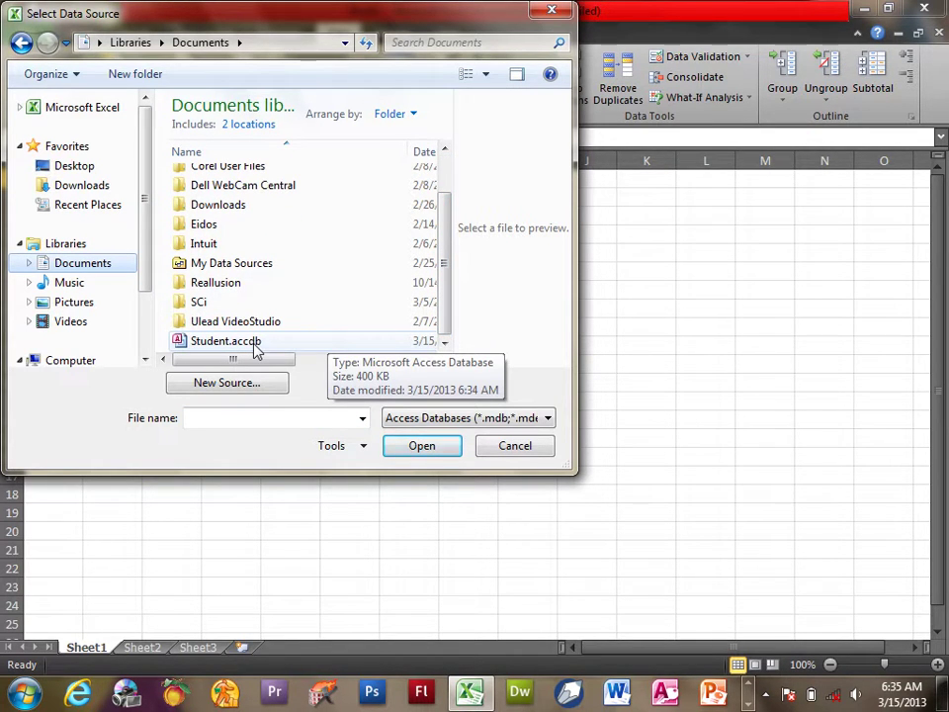
pyautogui.click(254, 345)
# Step: Open Student.accdb and keep Table output in the existing worksheet at $A$1
pyautogui.click(423, 445)
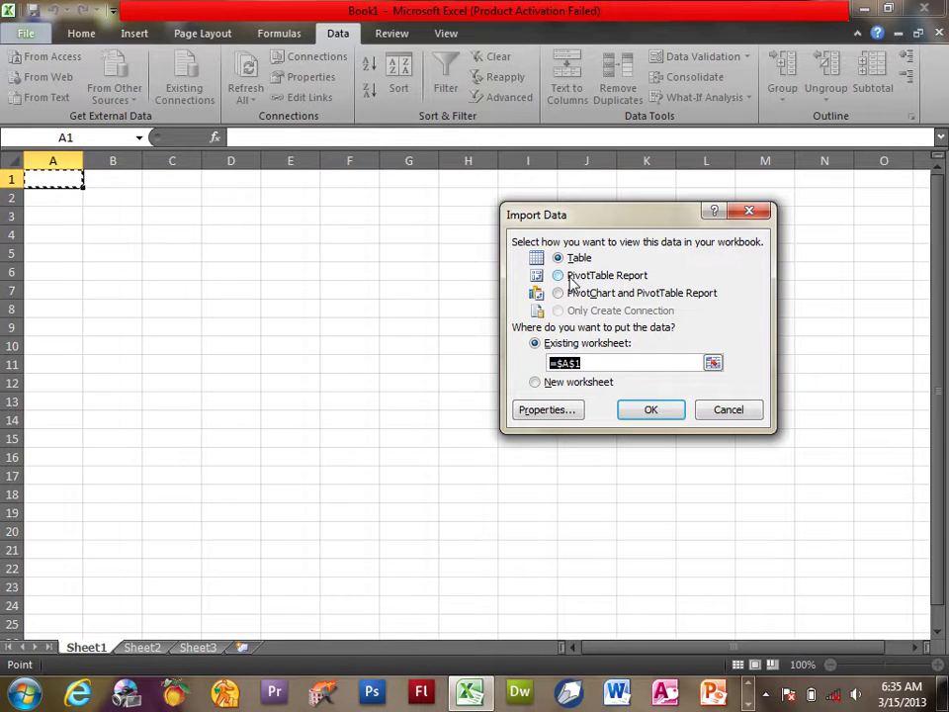
pyautogui.click(570, 279)
pyautogui.click(569, 297)
pyautogui.click(571, 259)
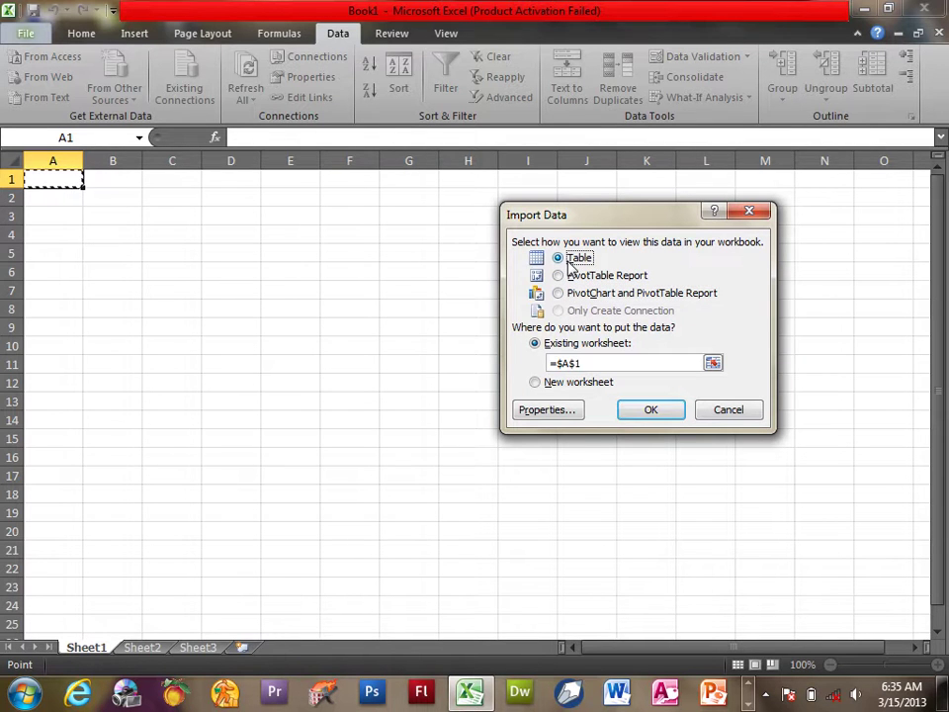
pyautogui.click(585, 363)
# Step: Review the Student connection properties, then import the table at A1
pyautogui.click(544, 412)
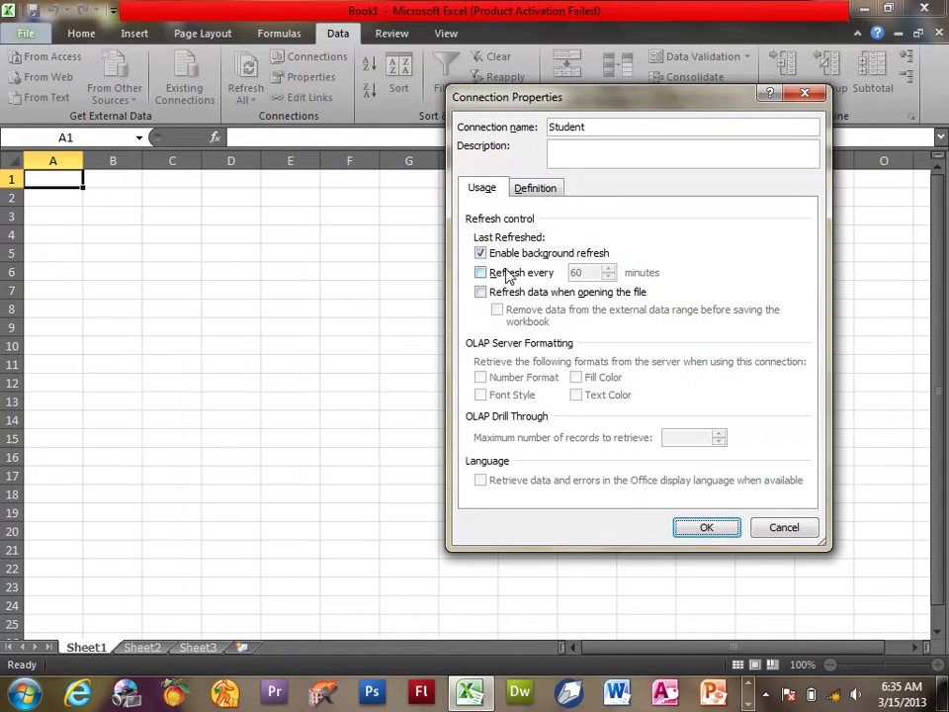
pyautogui.click(578, 149)
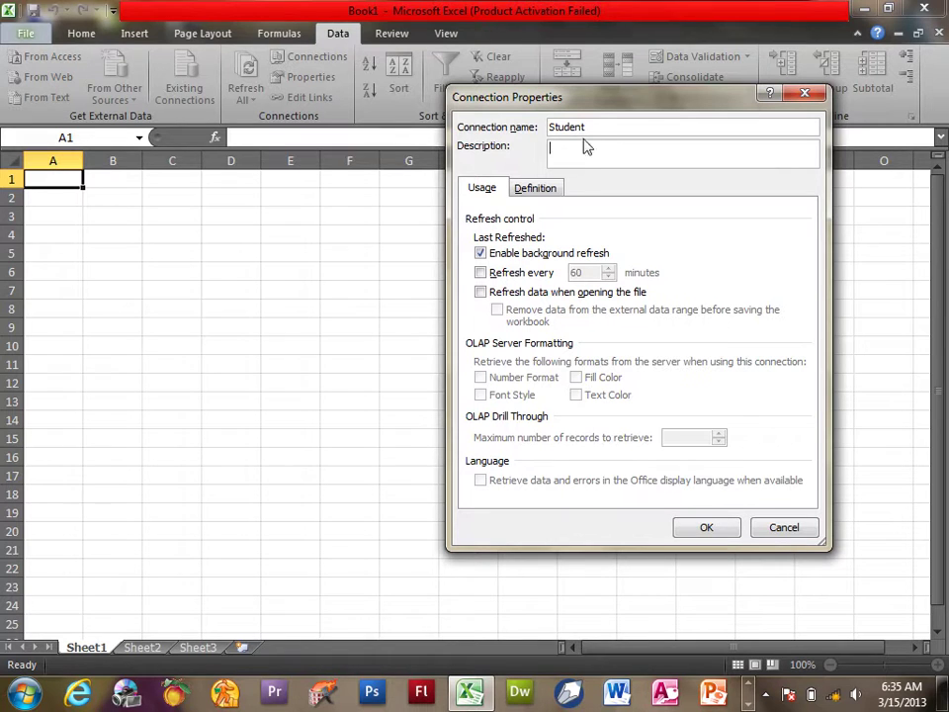
pyautogui.moveTo(591, 127); pyautogui.dragTo(544, 121)
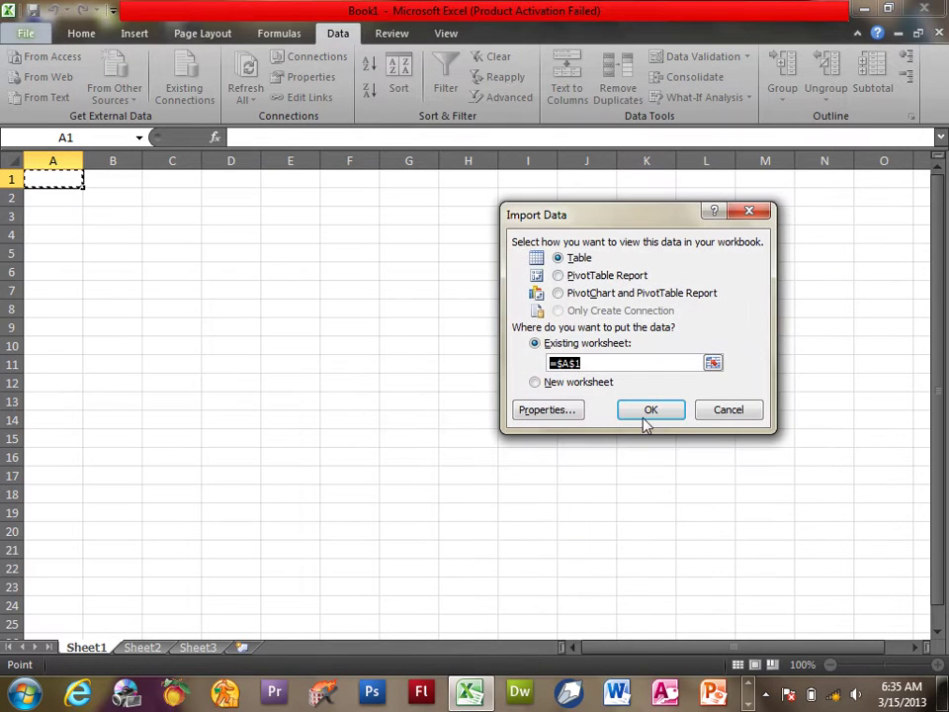
pyautogui.click(550, 410)
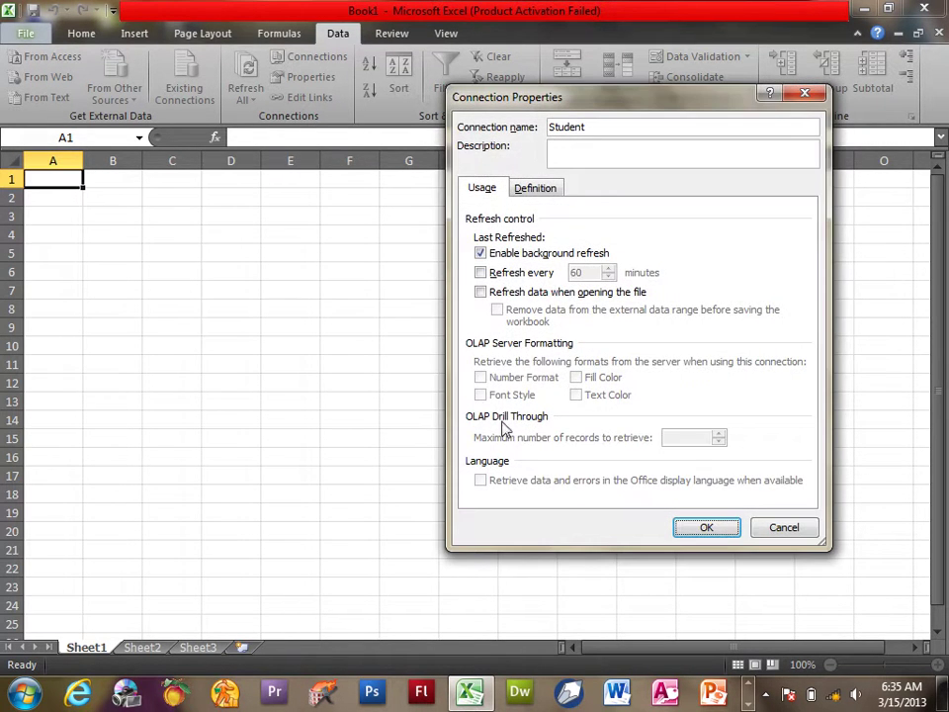
pyautogui.click(700, 527)
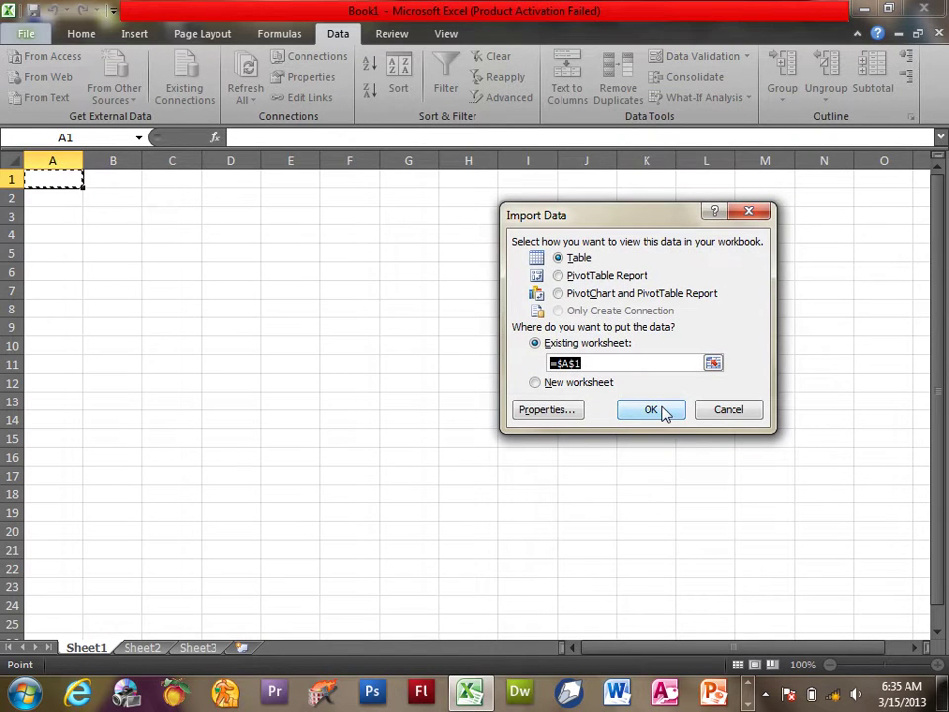
pyautogui.click(664, 412)
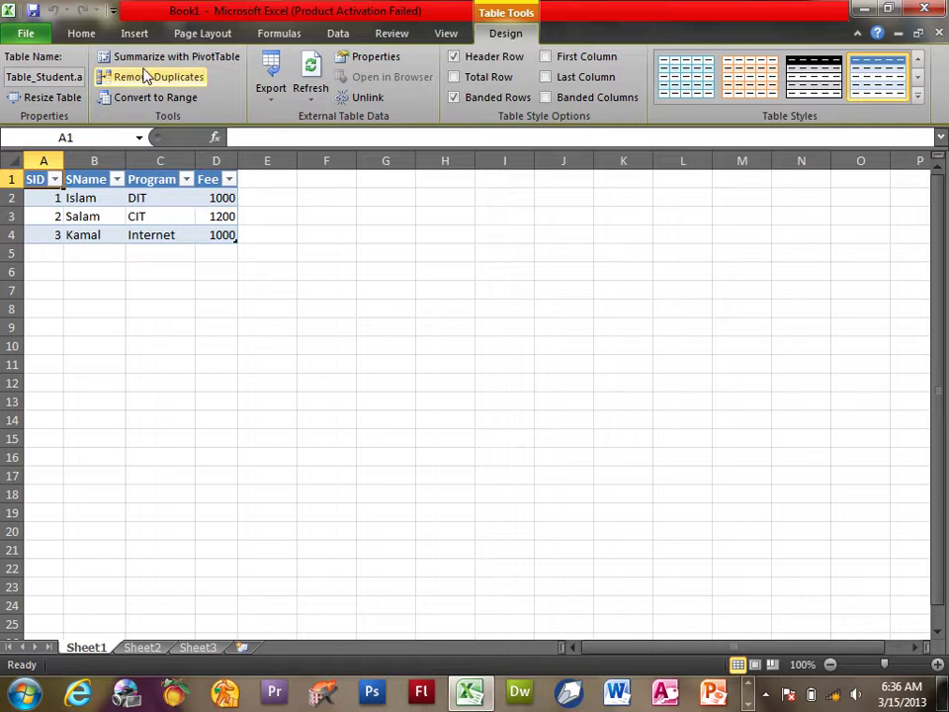
# Step: Return to the Data tab and select cell A7 below the student table
pyautogui.click(338, 33)
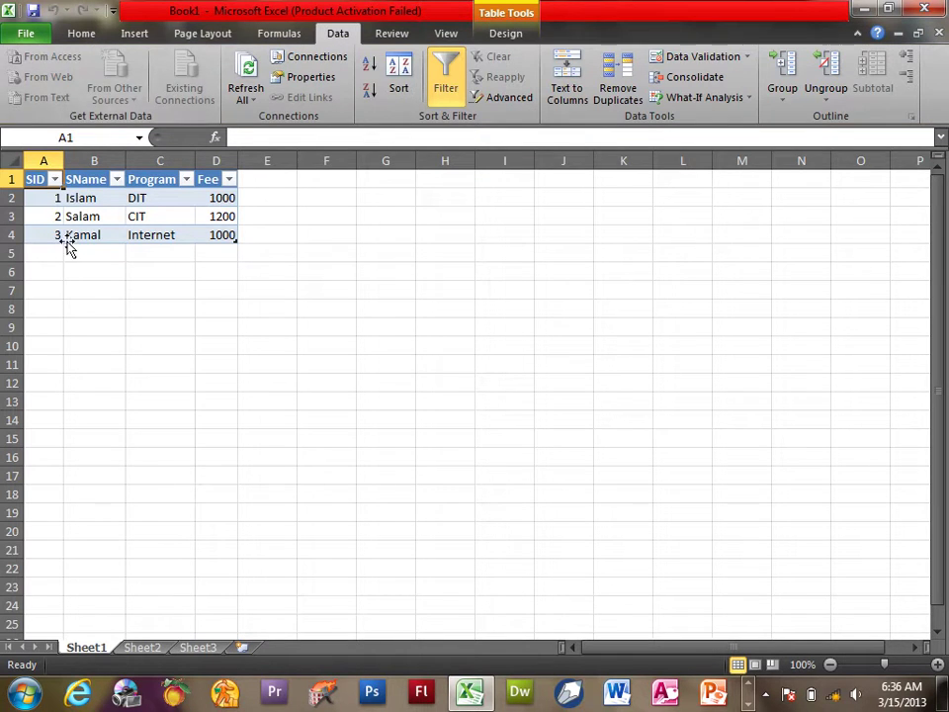
pyautogui.click(47, 287)
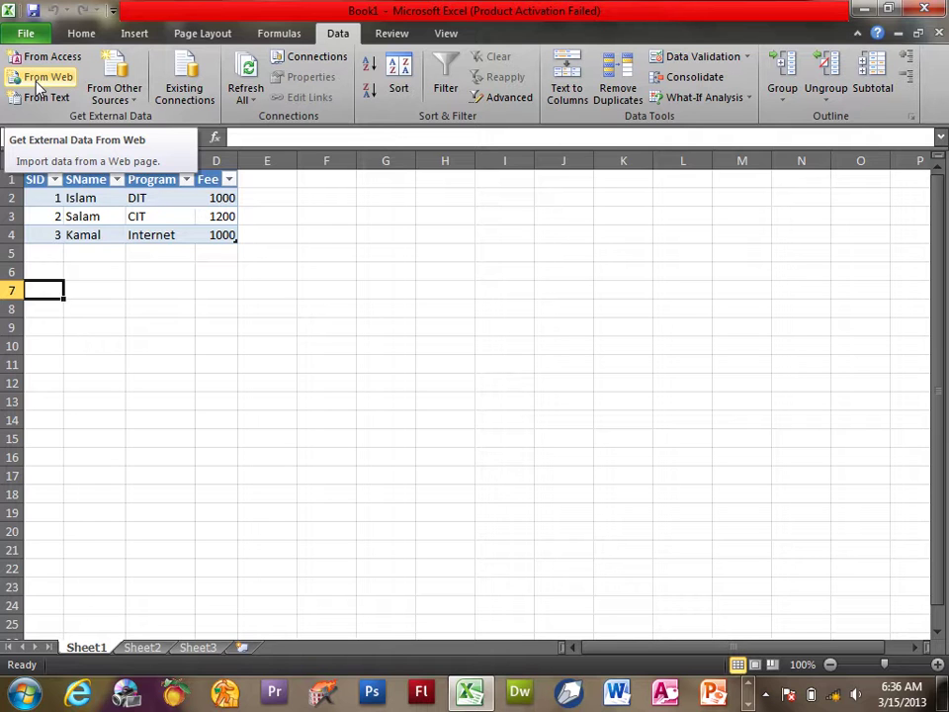
pyautogui.click(40, 87)
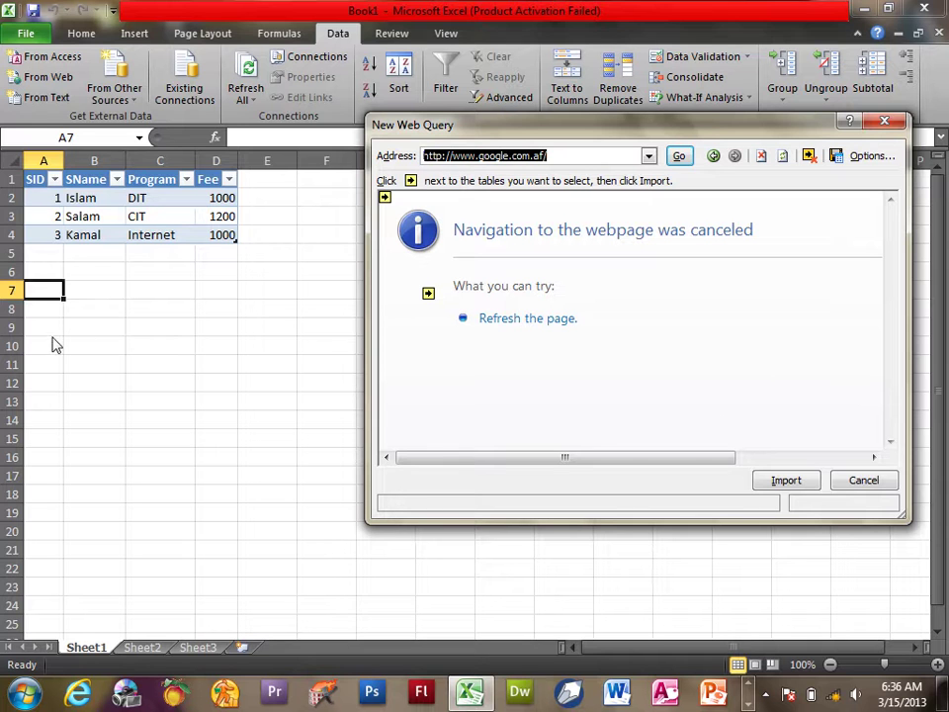
pyautogui.click(864, 483)
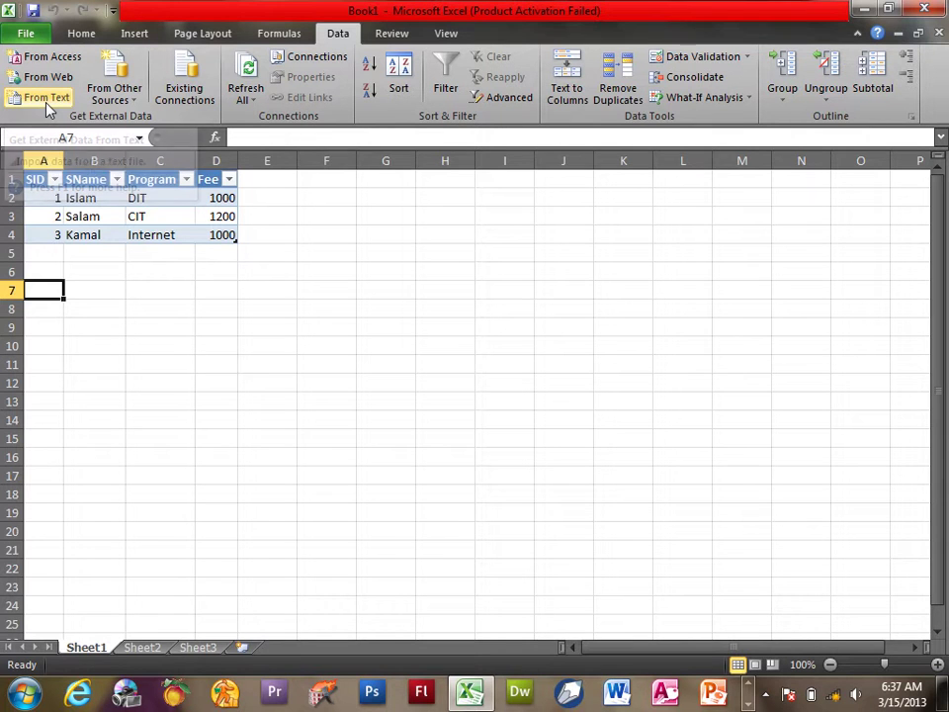
# Step: Launch a blank Notepad from the Run box by entering Notepad
pyautogui.press('super+r')
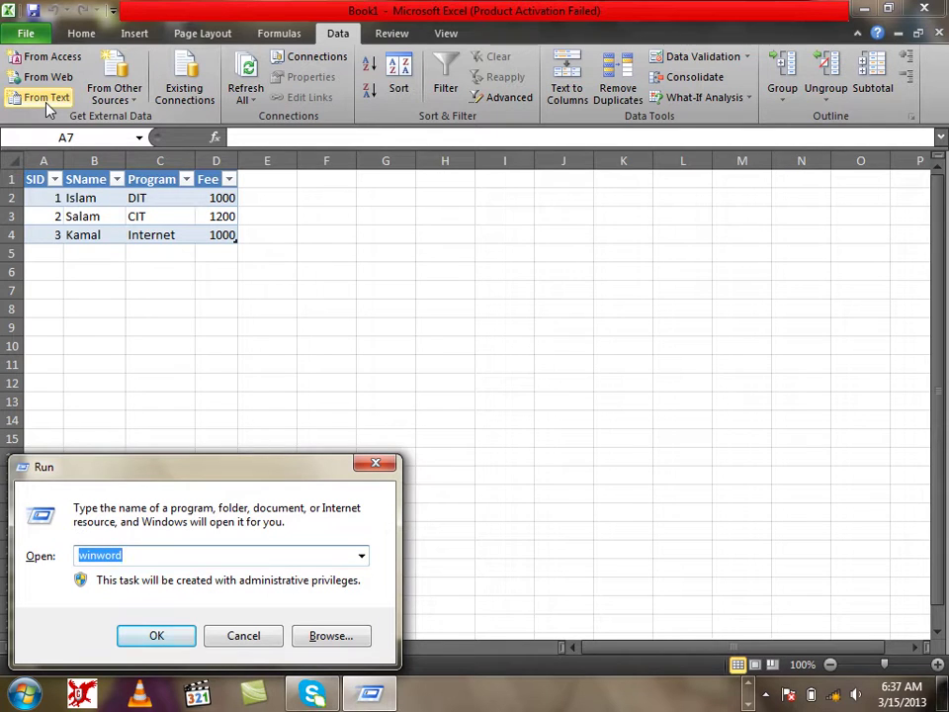
pyautogui.write('Note')
pyautogui.write('pad')
pyautogui.press('Return')
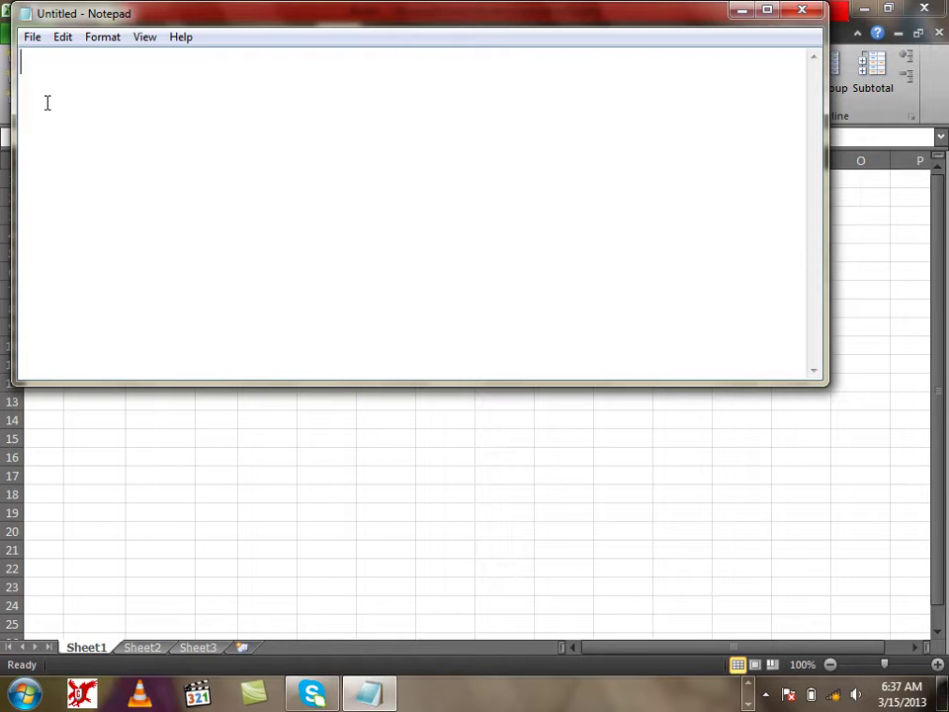
# Step: Type the header line SID,SName,Program,Fee, correcting the typos
pyautogui.write('SID,')
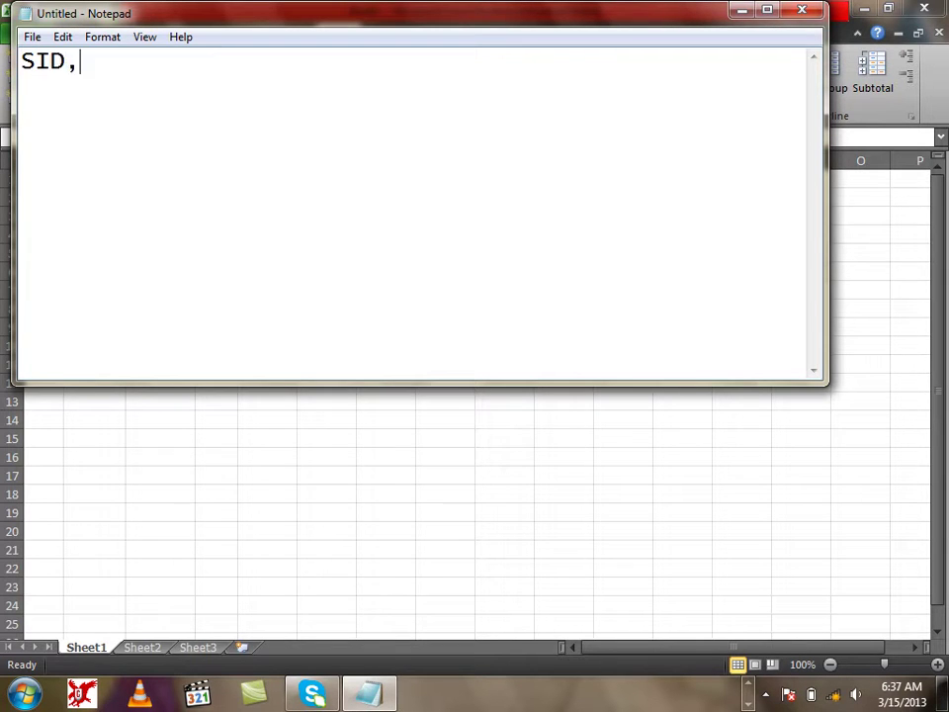
pyautogui.write('S')
pyautogui.write('Nm')
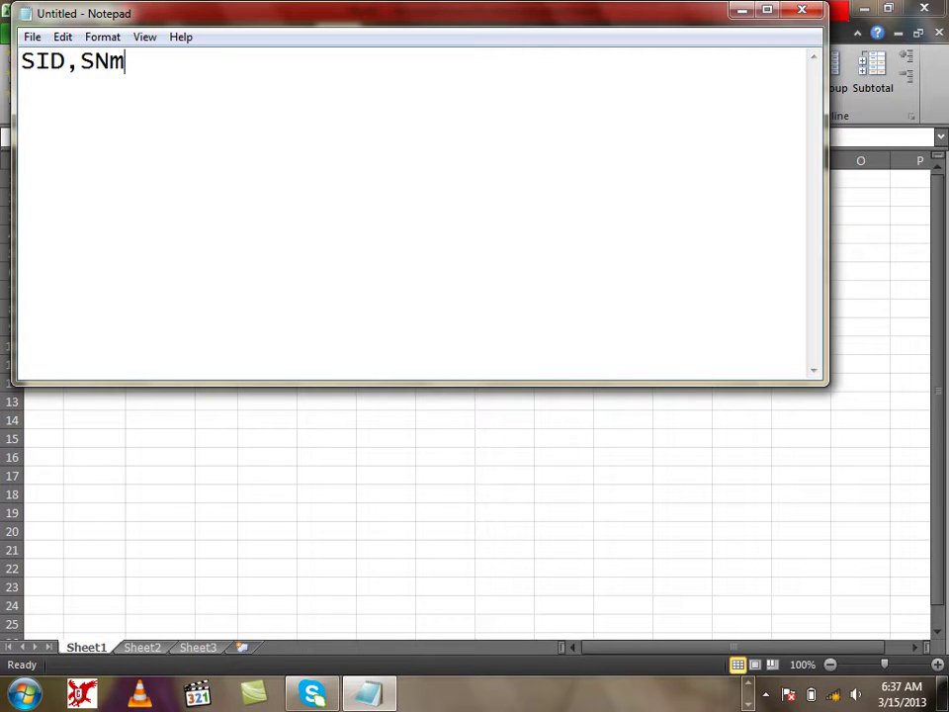
pyautogui.press('BackSpace')
pyautogui.write('ame,Program')
pyautogui.press('BackSpace')
pyautogui.write(',Fee')
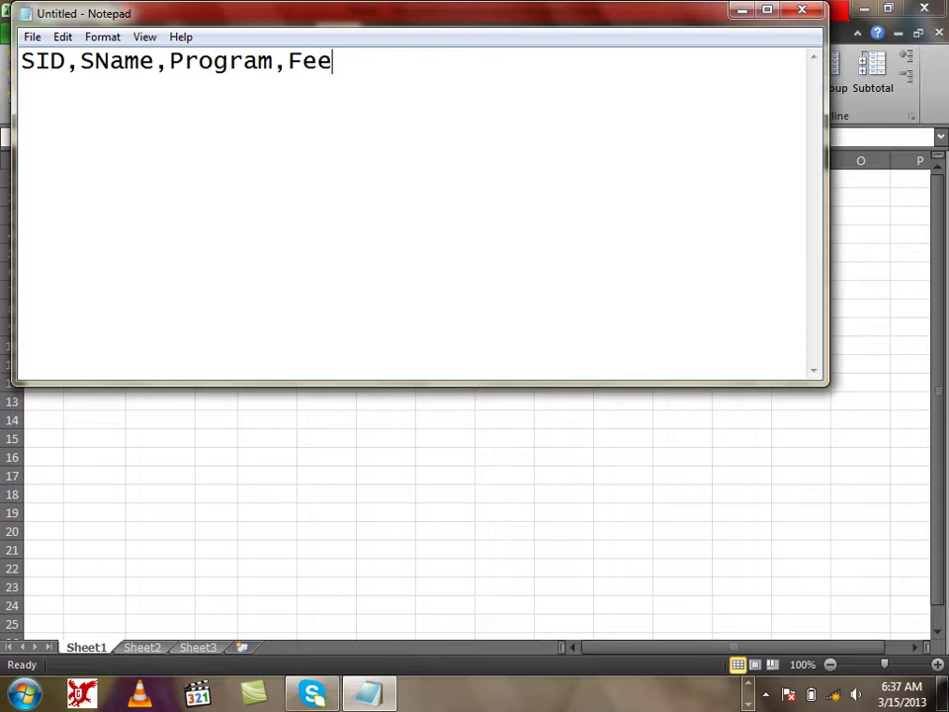
# Step: Save the file as SID.txt and close Notepad
pyautogui.hotkey('ctrl', 's')
pyautogui.write('SID')
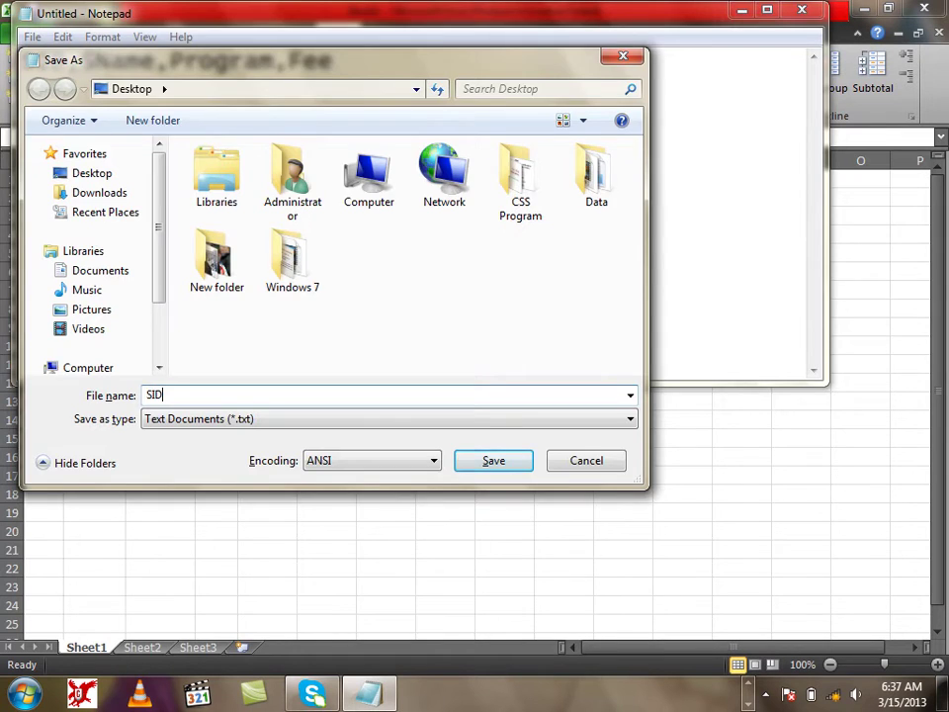
pyautogui.press('Return')
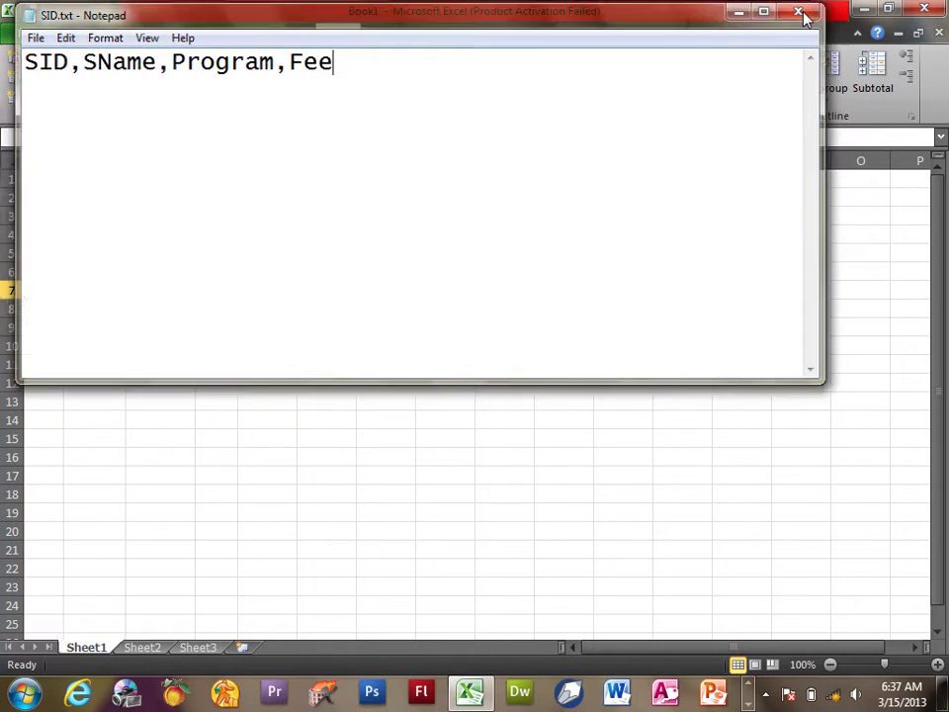
pyautogui.click(801, 10)
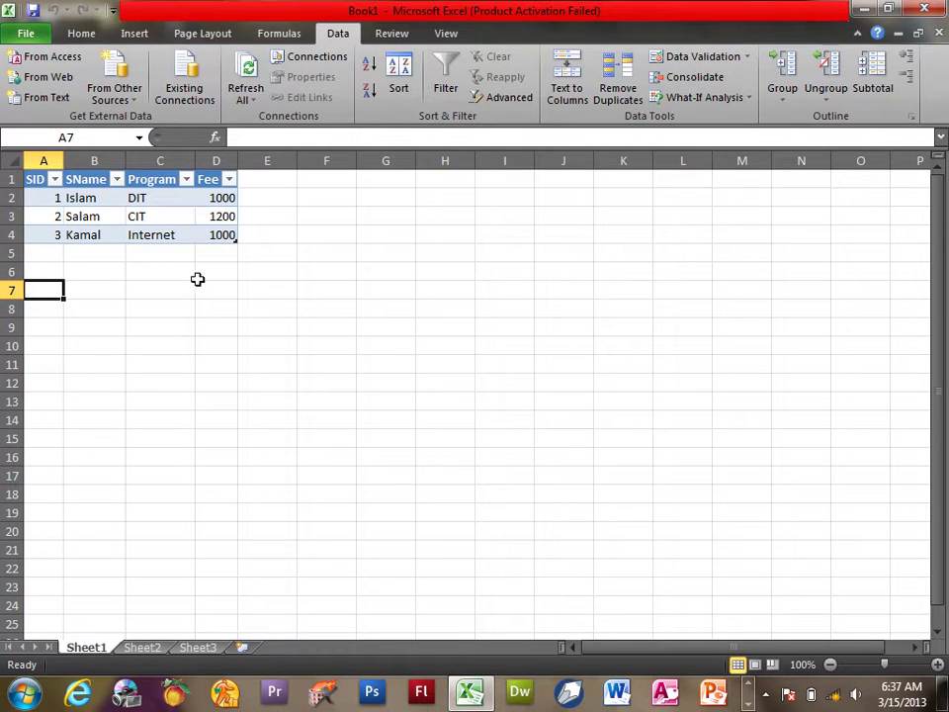
# Step: Select A9, start Data > From Text, and set the file type to All Files
pyautogui.click(41, 322)
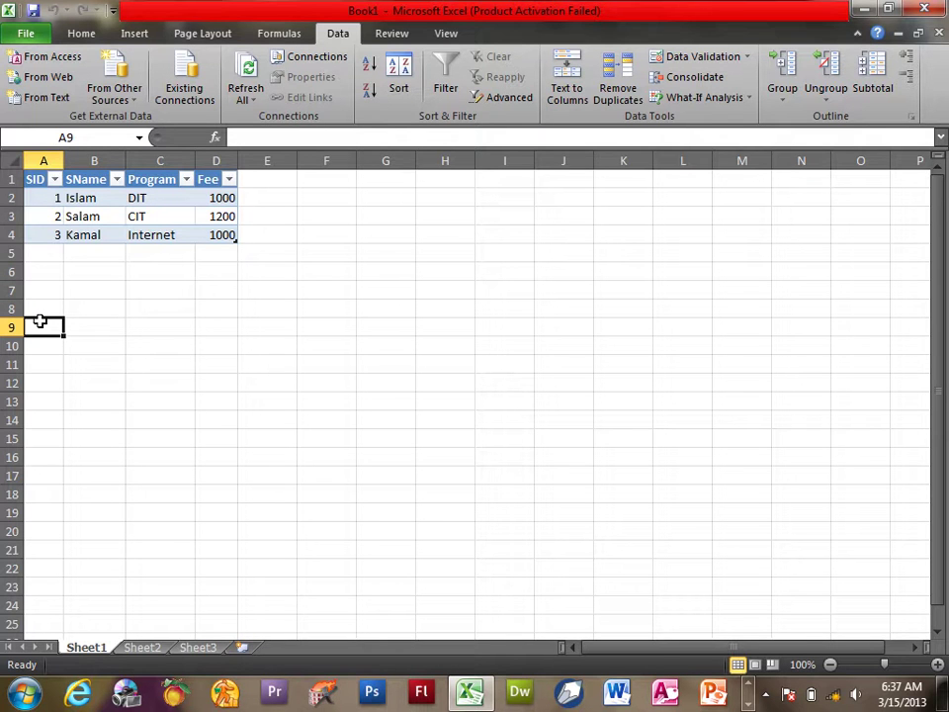
pyautogui.click(56, 99)
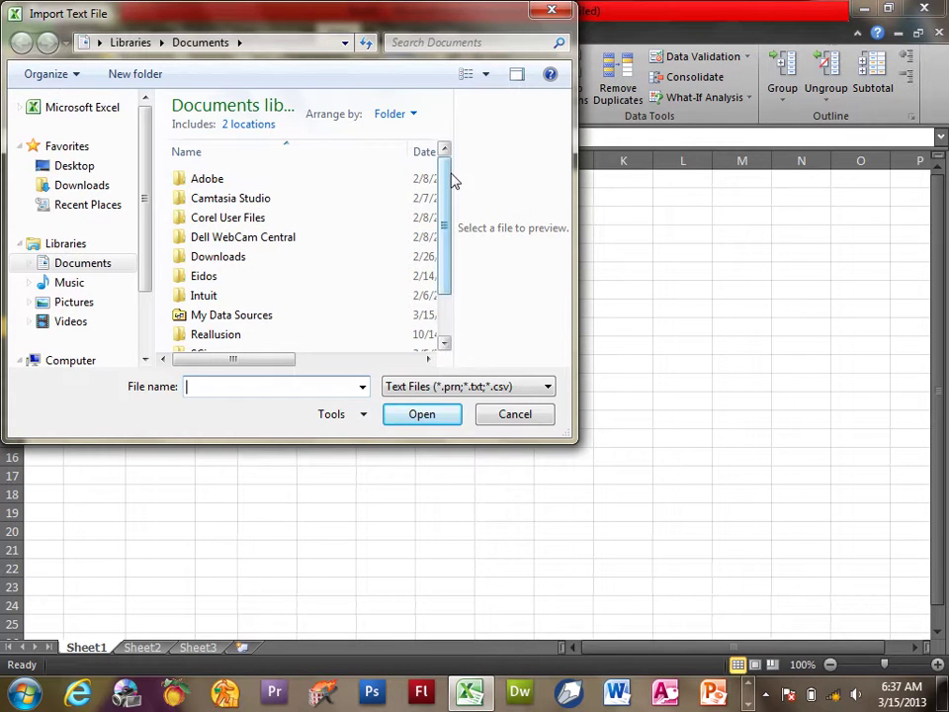
pyautogui.moveTo(447, 178); pyautogui.dragTo(443, 265)
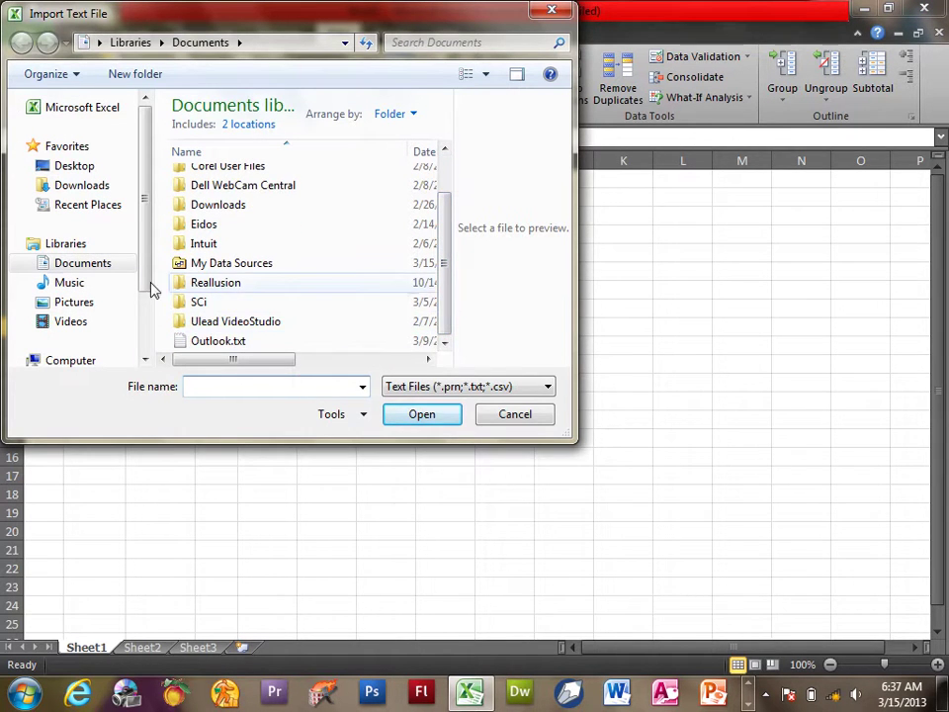
pyautogui.click(116, 265)
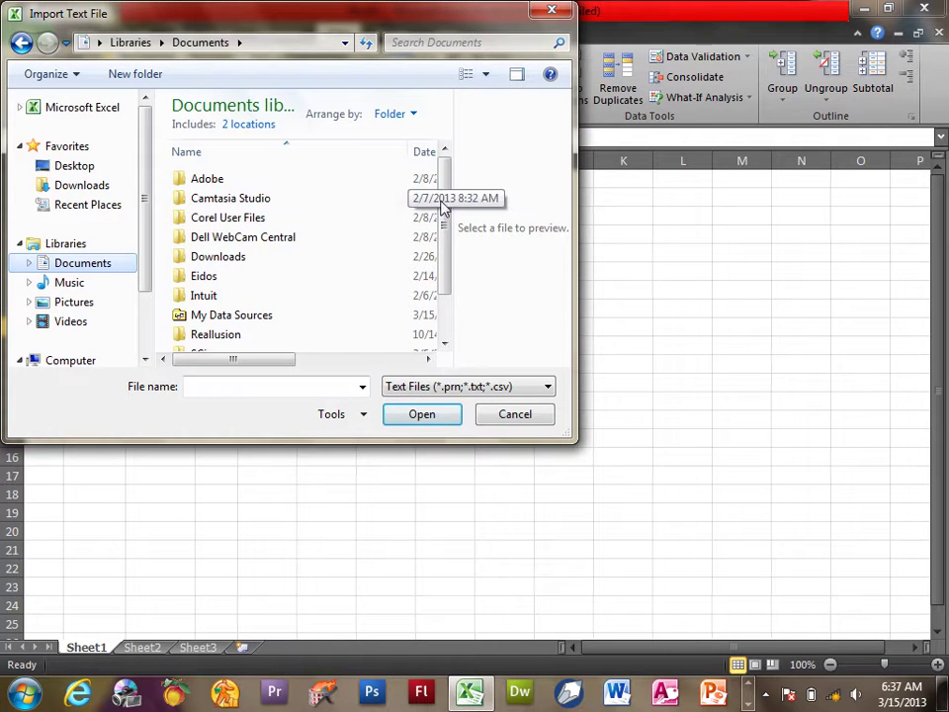
pyautogui.moveTo(443, 209); pyautogui.dragTo(442, 259)
pyautogui.click(413, 385)
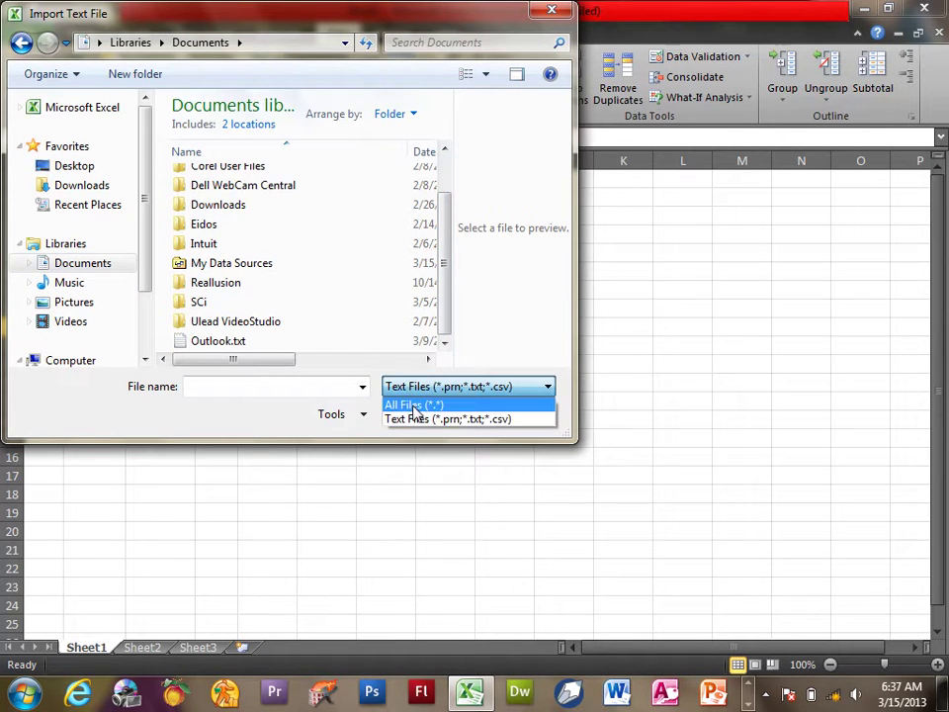
pyautogui.click(411, 404)
# Step: Choose SID.txt on the Desktop and import it into the Text Import Wizard
pyautogui.moveTo(443, 216)
pyautogui.mouseDown()
pyautogui.moveTo(443, 342)
pyautogui.moveTo(456, 176)
pyautogui.mouseUp()
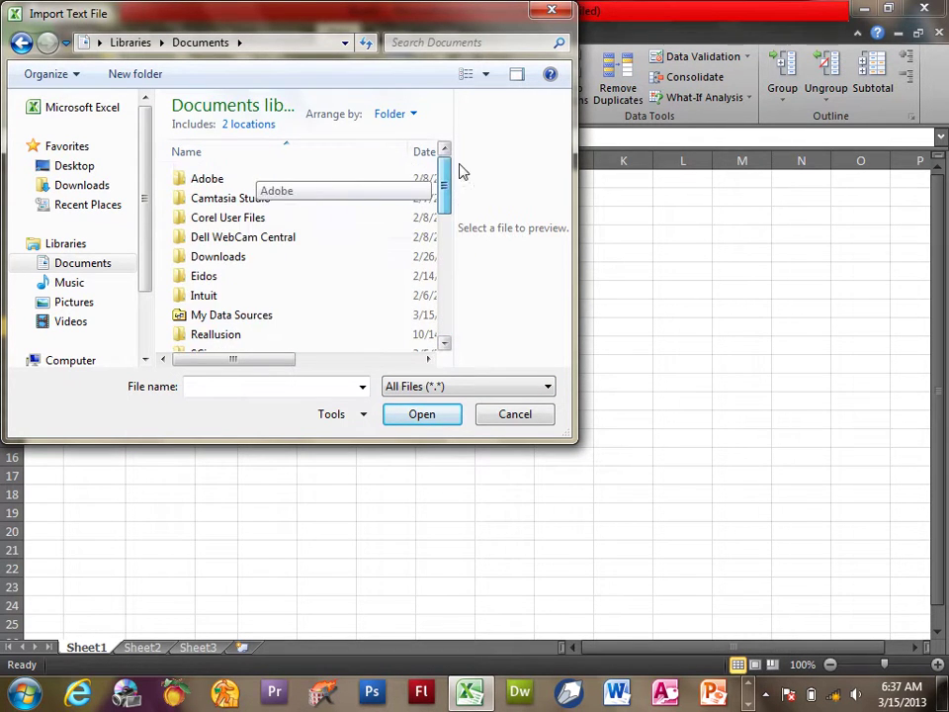
pyautogui.click(93, 164)
pyautogui.moveTo(447, 163); pyautogui.dragTo(441, 322)
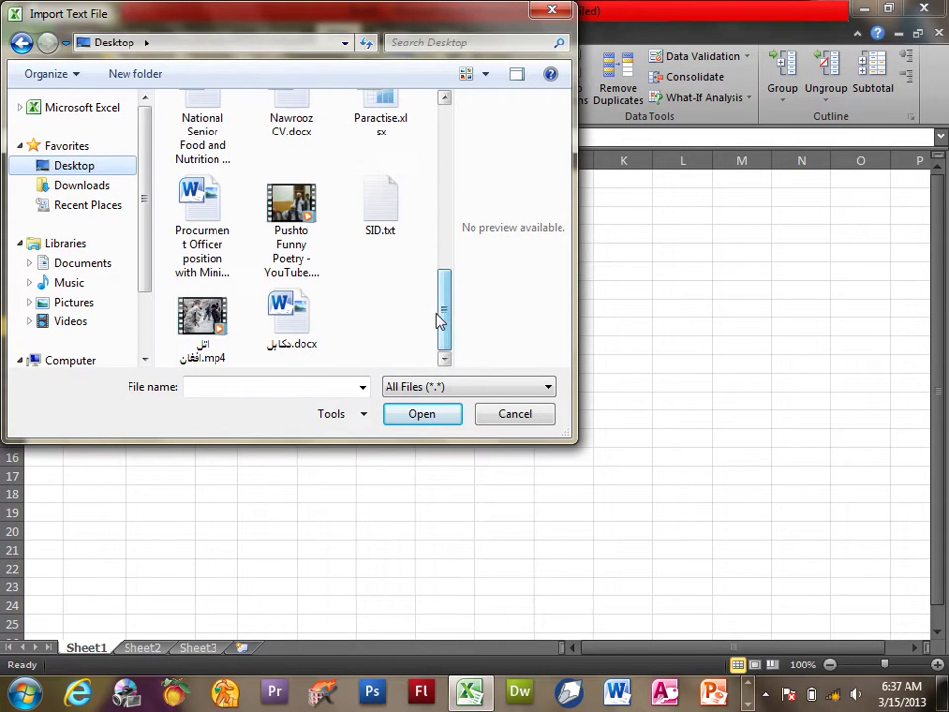
pyautogui.click(395, 213)
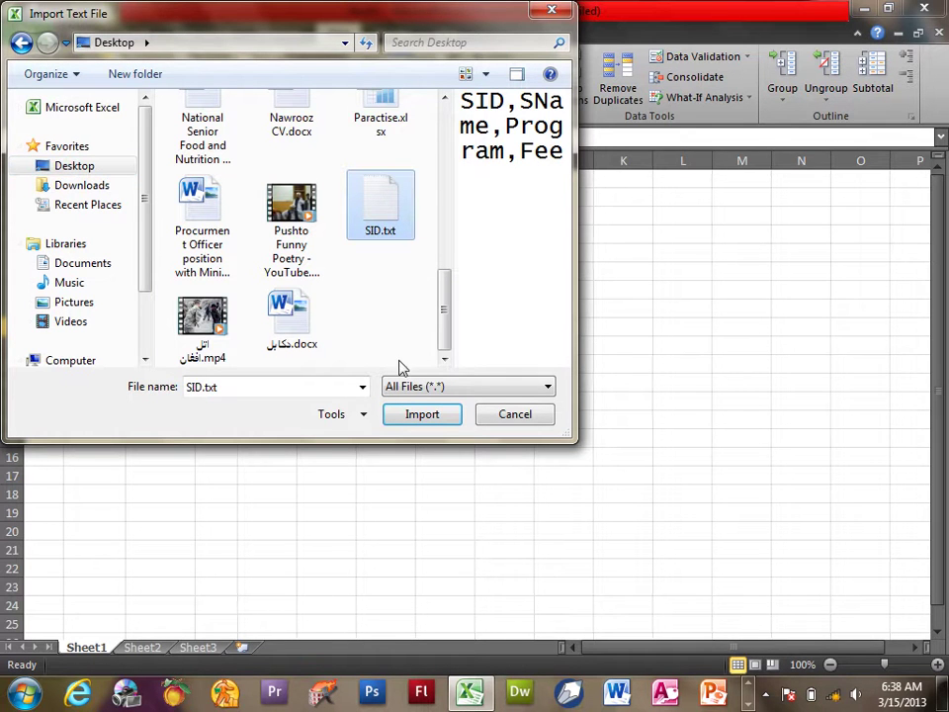
pyautogui.click(415, 415)
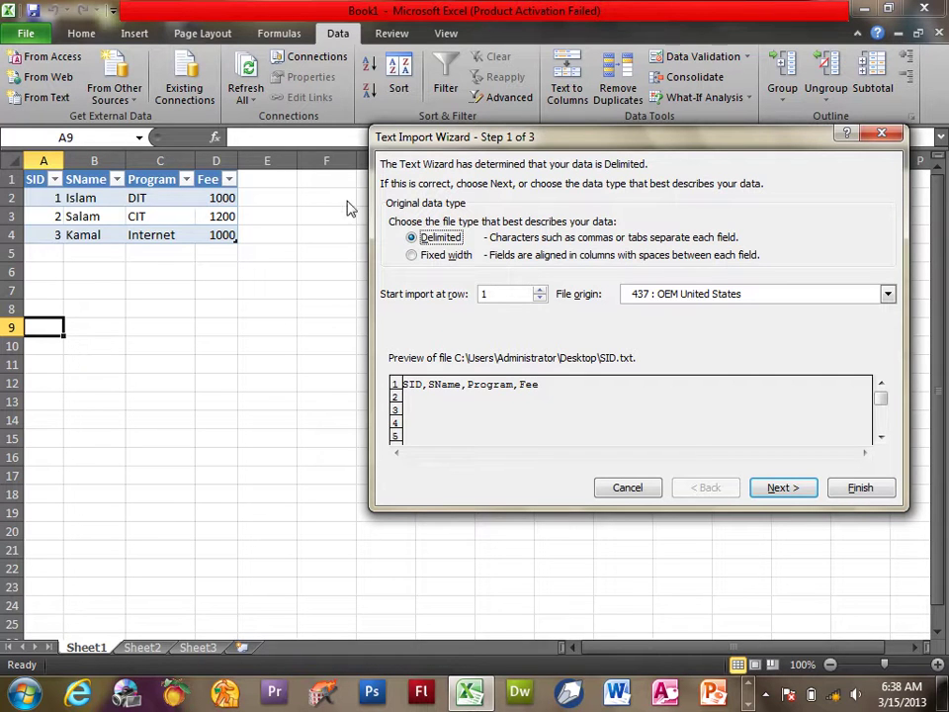
# Step: Try Fixed width, settle on Delimited as the data type, and advance to the delimiter step
pyautogui.click(440, 255)
pyautogui.click(435, 238)
pyautogui.click(434, 257)
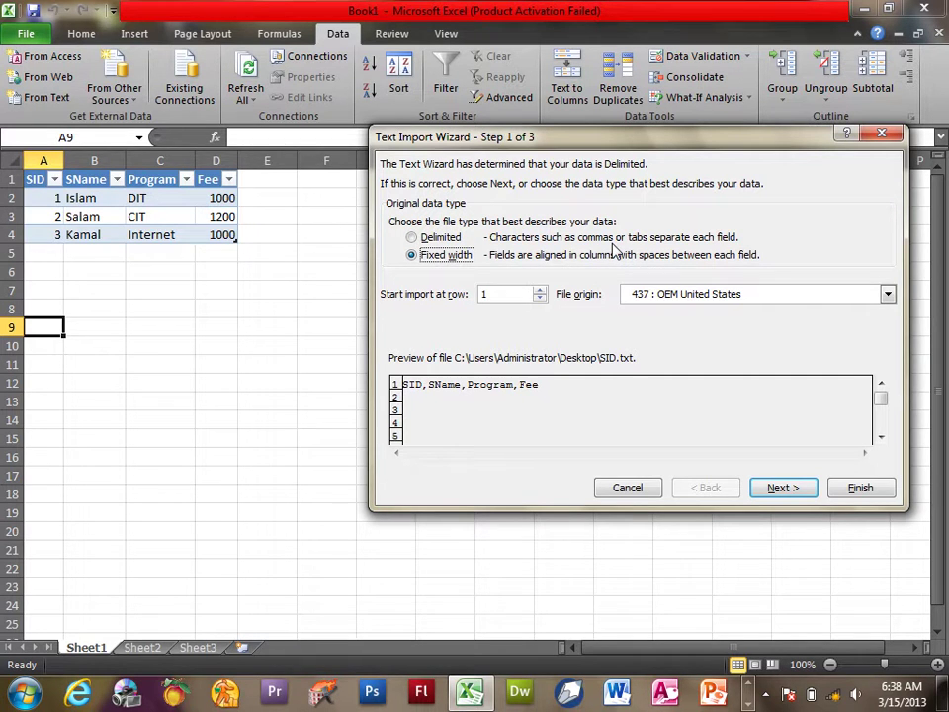
pyautogui.click(431, 243)
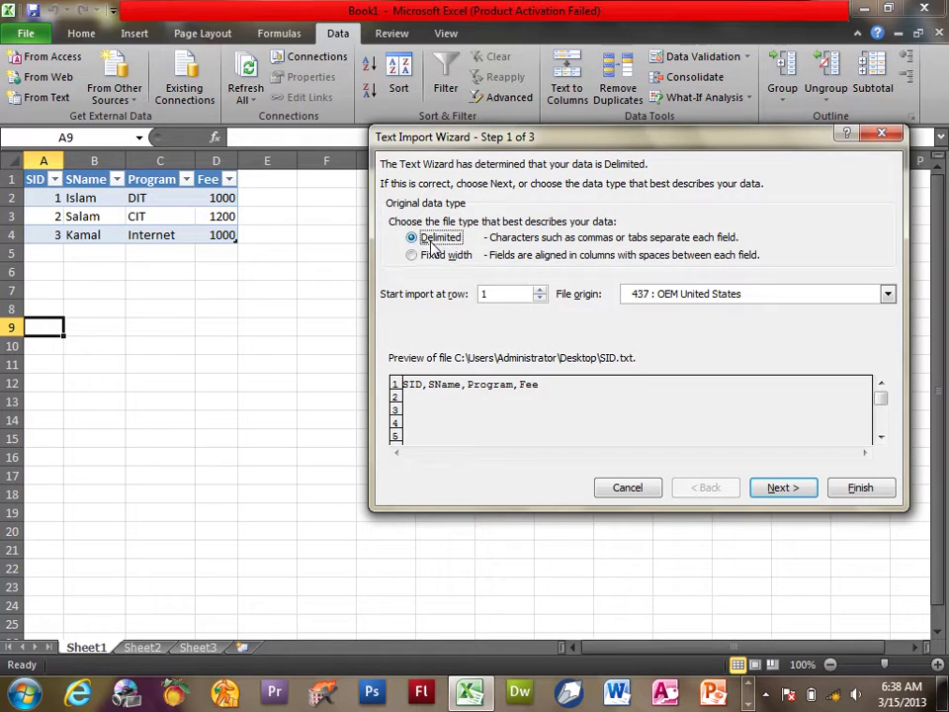
pyautogui.click(775, 491)
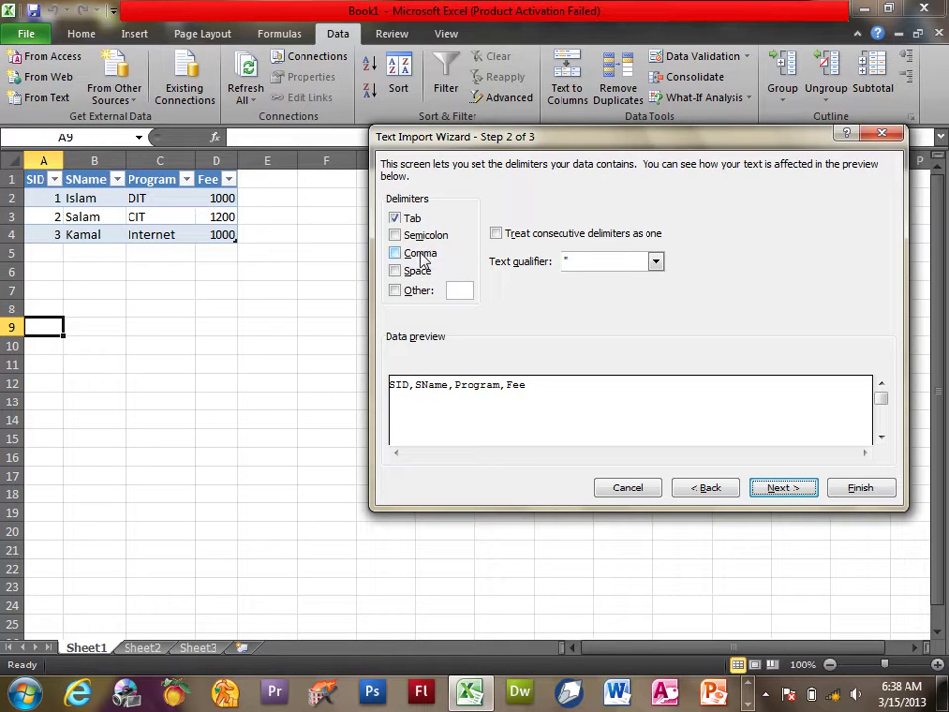
# Step: Split SID.txt on commas only, with Tab and Space unchecked, and advance to step 3
pyautogui.click(420, 255)
pyautogui.click(415, 272)
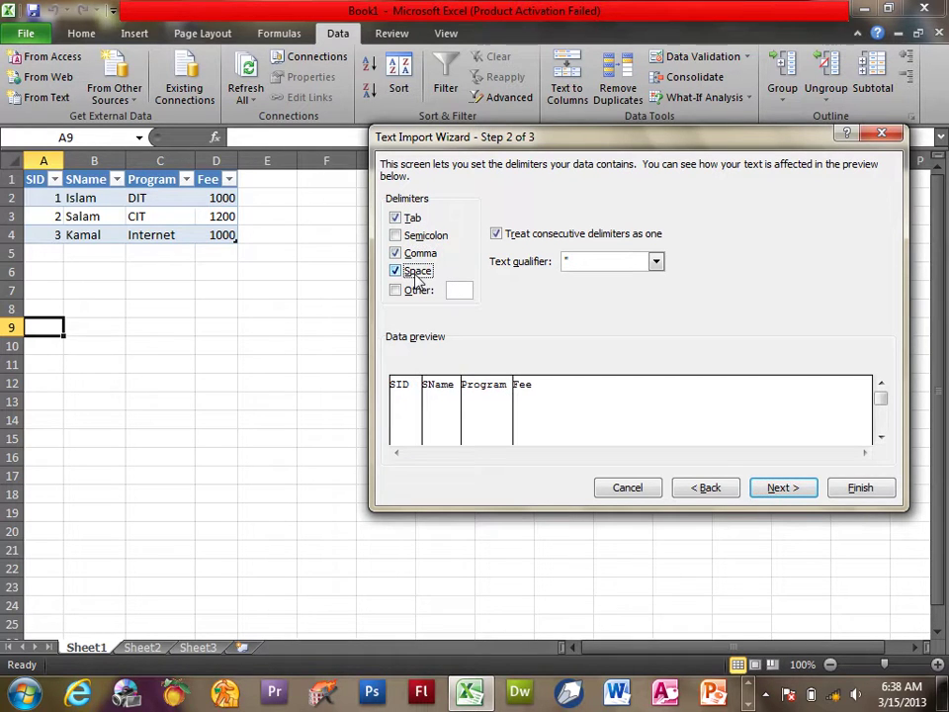
pyautogui.click(416, 271)
pyautogui.click(417, 254)
pyautogui.click(414, 218)
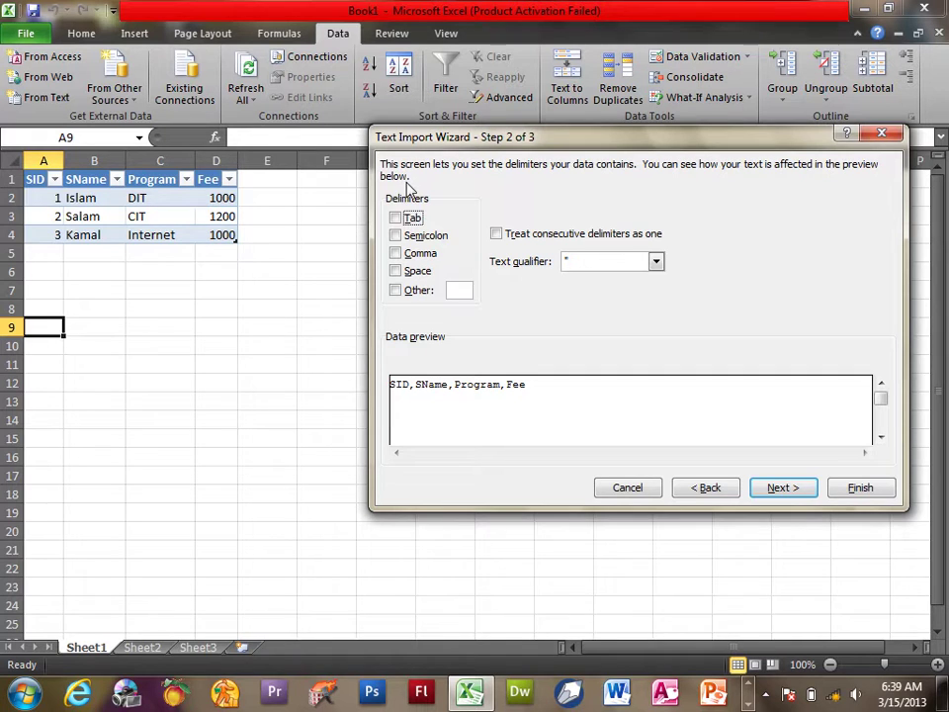
pyautogui.click(418, 278)
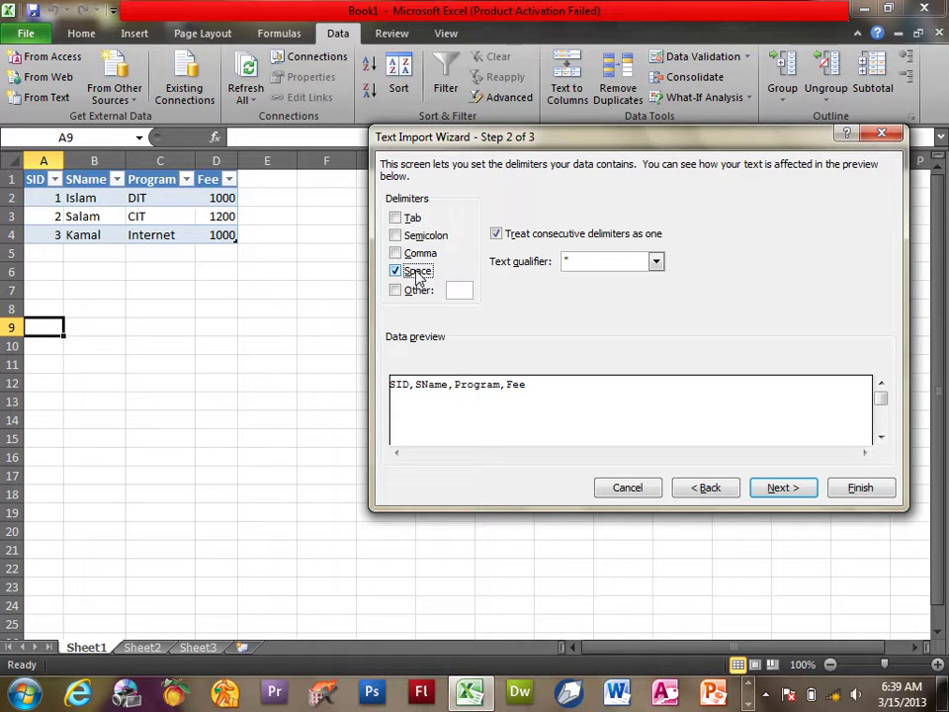
pyautogui.click(418, 254)
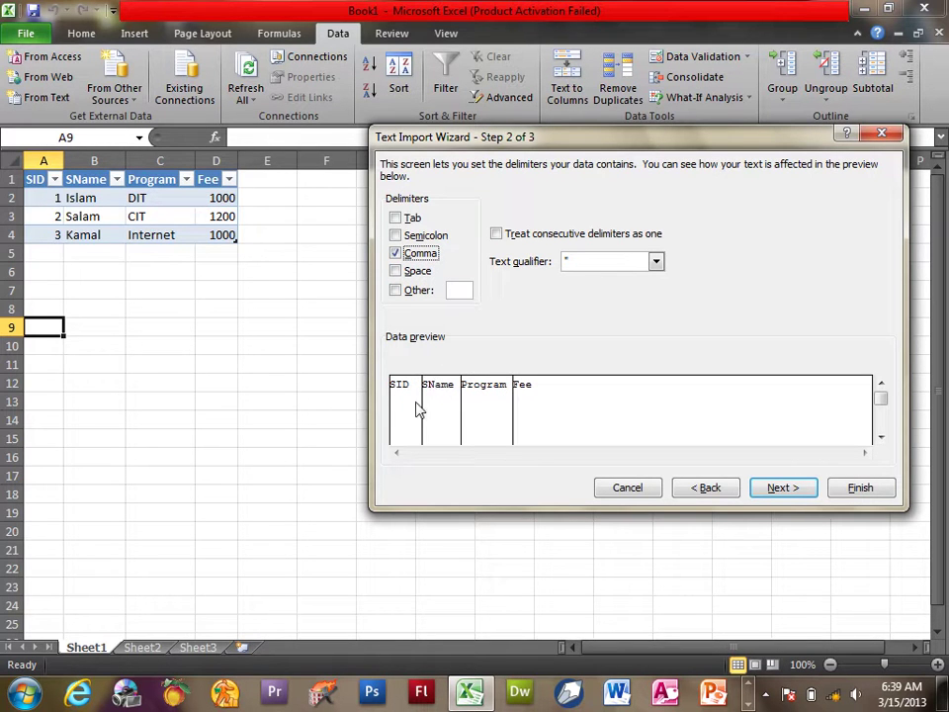
pyautogui.click(780, 487)
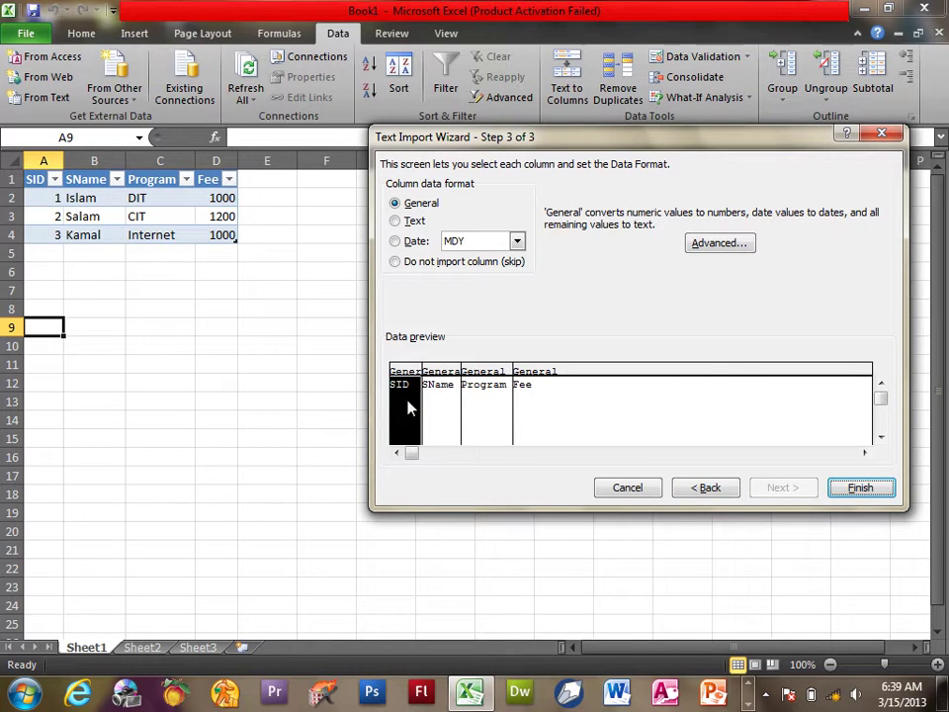
# Step: Set the SName and Program columns to Text, leave Fee as General, and finish the wizard
pyautogui.click(440, 400)
pyautogui.click(484, 401)
pyautogui.click(528, 407)
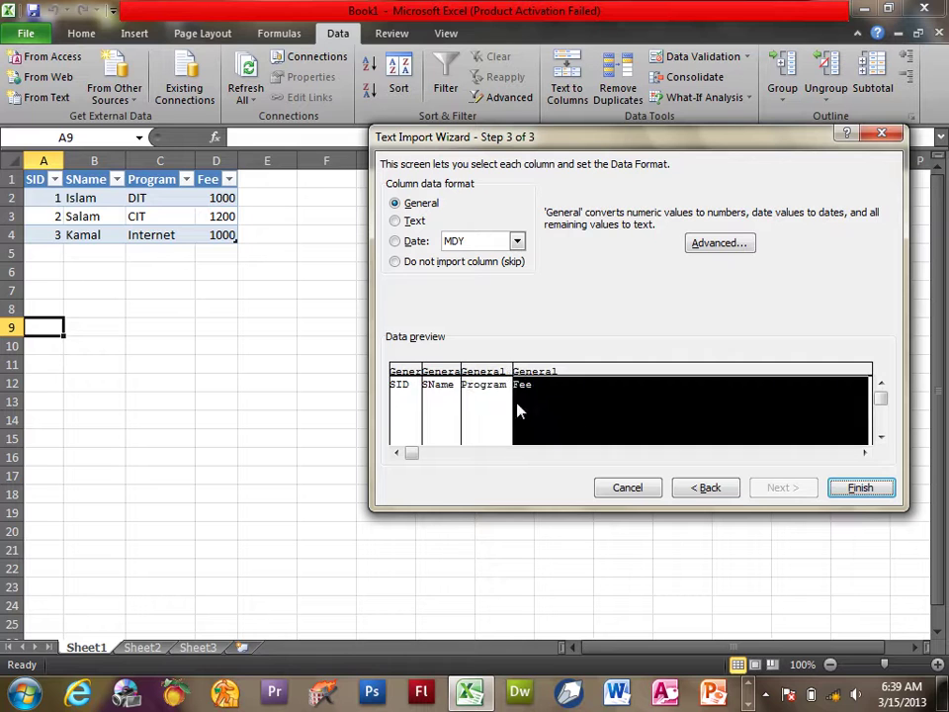
pyautogui.click(425, 403)
pyautogui.click(406, 398)
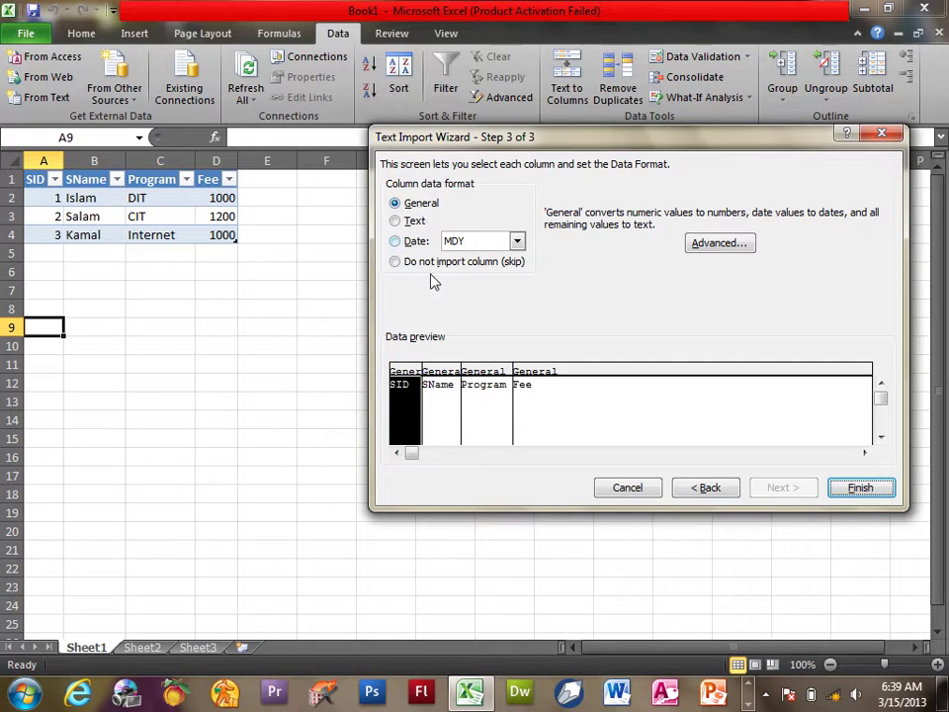
pyautogui.click(441, 406)
pyautogui.click(416, 223)
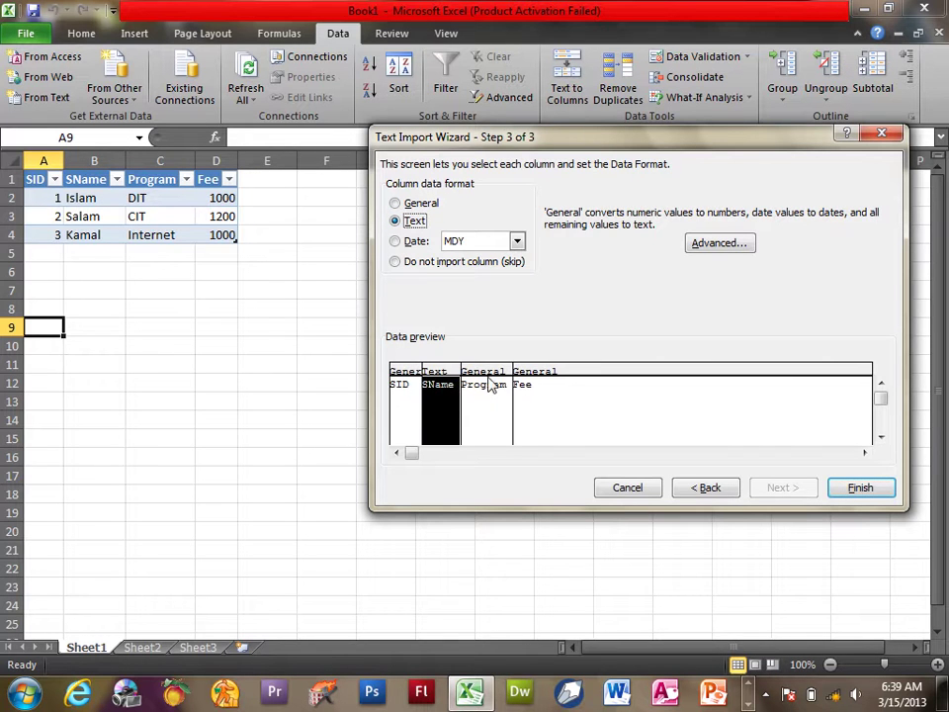
pyautogui.click(487, 405)
pyautogui.click(417, 222)
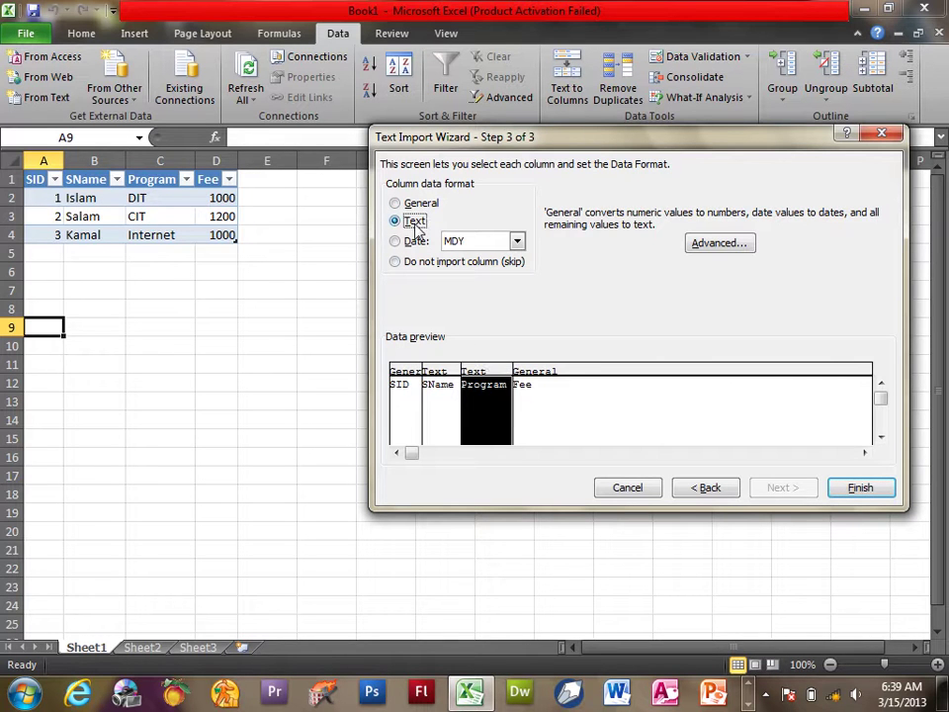
pyautogui.click(542, 402)
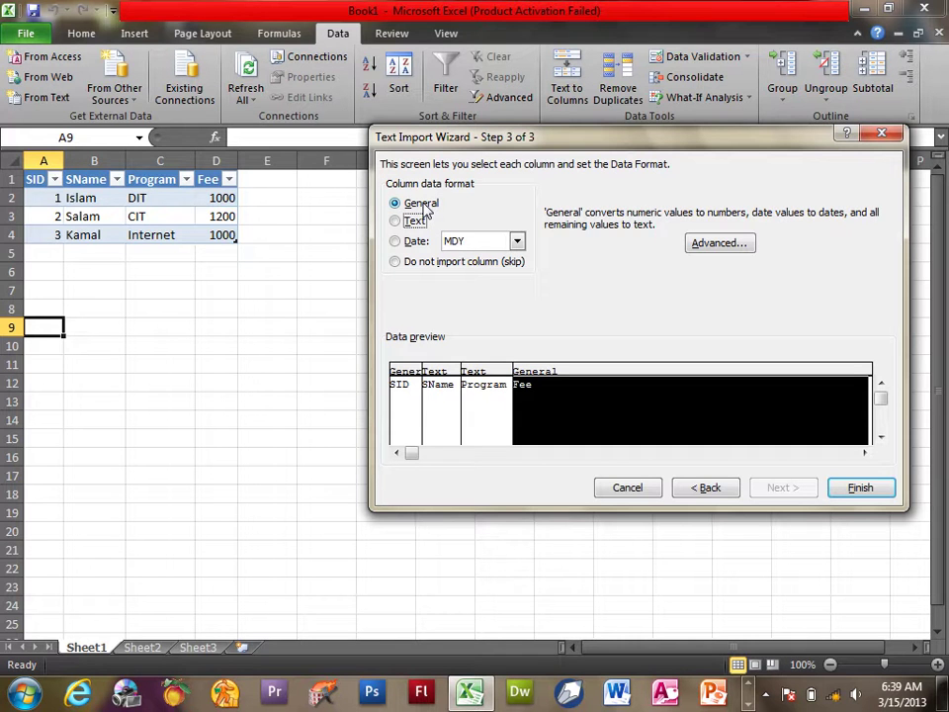
pyautogui.click(867, 489)
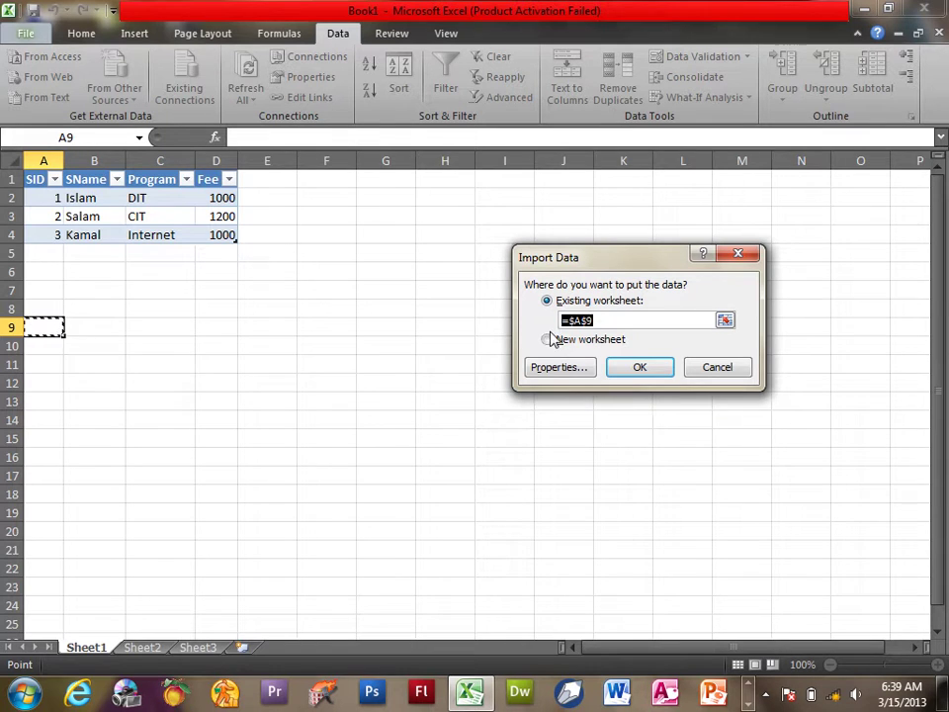
# Step: Place the imported headers at A9 and enter SIDs 1–4 in A10:A13
pyautogui.click(642, 373)
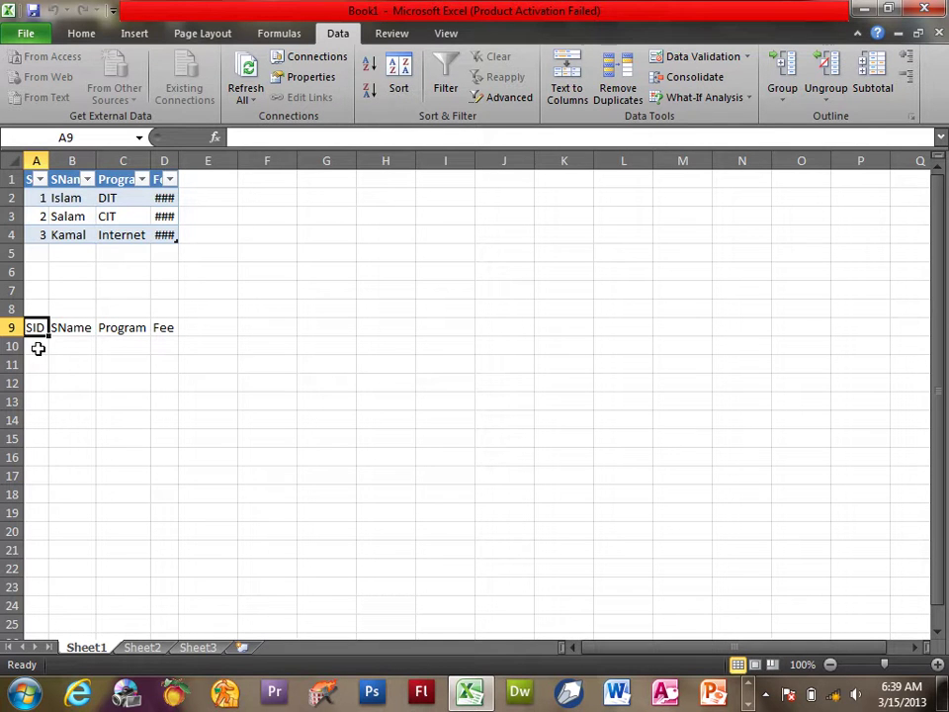
pyautogui.click(38, 347)
pyautogui.write('1 2')
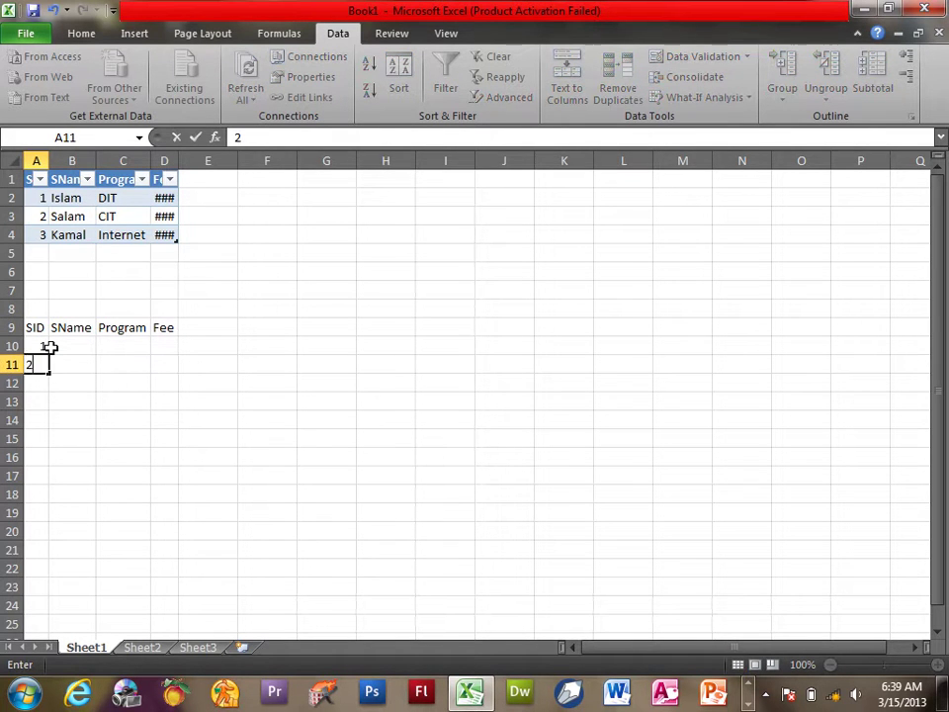
pyautogui.write(' 3 4')
pyautogui.press('Tab')
# Step: Enter the four student names in B10:B13
pyautogui.press('Up')
pyautogui.press('Up')
pyautogui.press('Up')
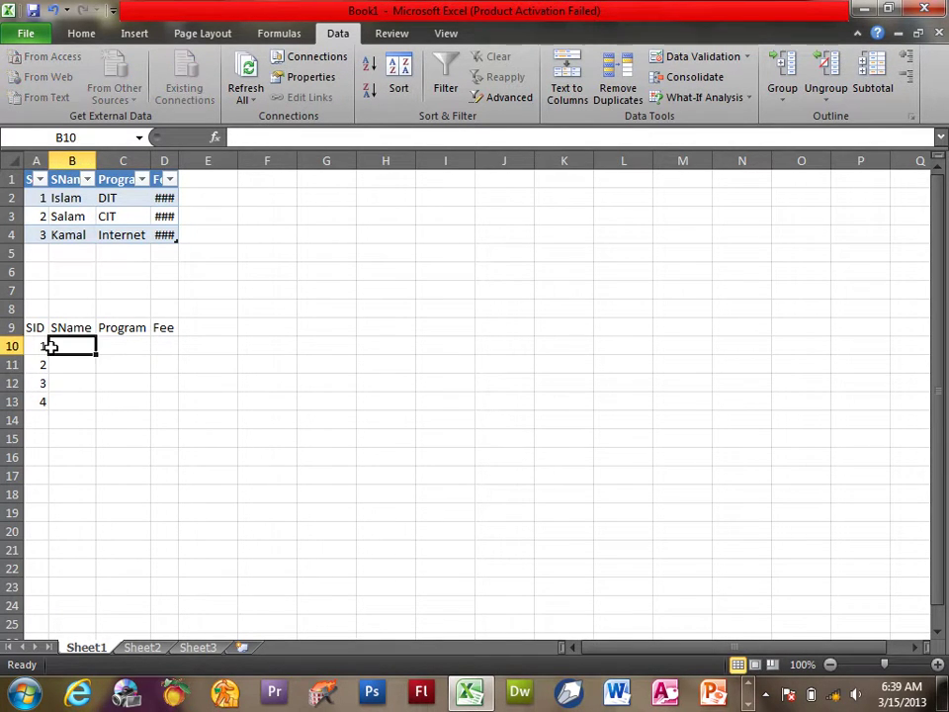
pyautogui.write('Islam kja')
pyautogui.press('BackSpace')
pyautogui.press('BackSpace')
pyautogui.write('han')
pyautogui.press('Return')
pyautogui.write('jan')
pyautogui.press('Return')
pyautogui.write('salam')
pyautogui.press('Tab')
pyautogui.press('Up')
pyautogui.press('Up')
pyautogui.press('Up')
# Step: Enter the programs DIT, CIT, Internet and hardware in C10:C13
pyautogui.write('D')
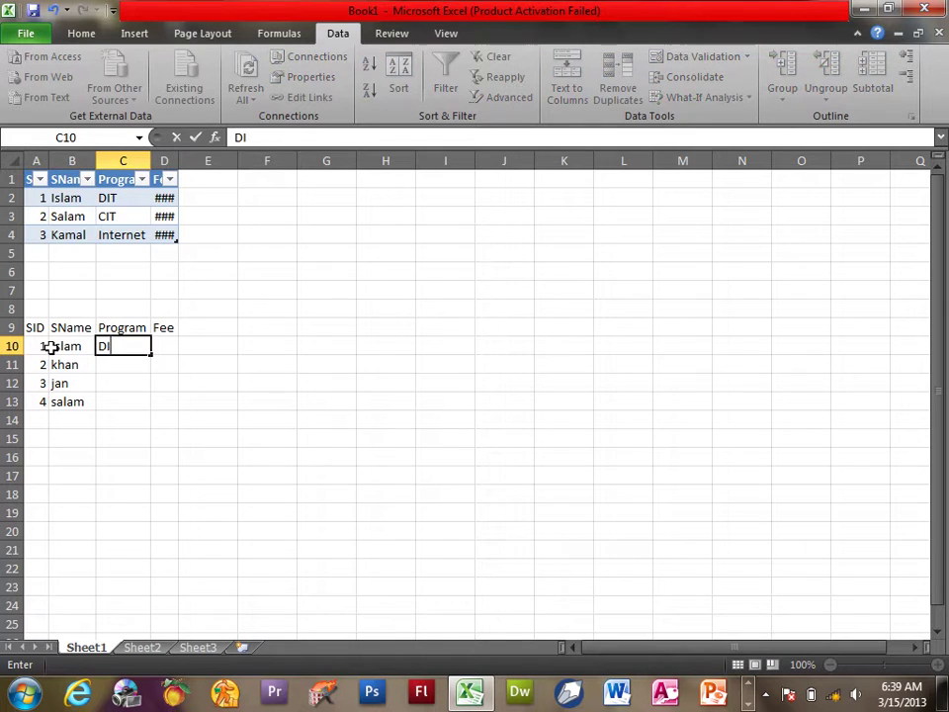
pyautogui.write('IT')
pyautogui.press('Return')
pyautogui.write('CIT')
pyautogui.press('Return')
pyautogui.write('Inter')
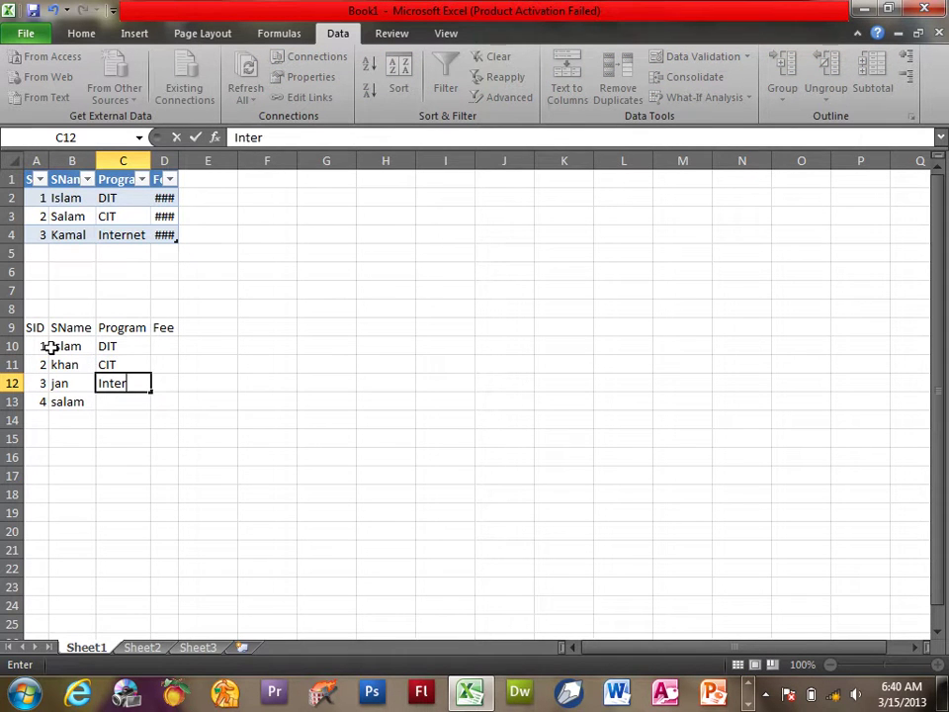
pyautogui.press('Return')
pyautogui.write('hardware')
pyautogui.press('Tab')
# Step: Enter the fees 10000, 200, 30 and 4000 in D10:D13
pyautogui.press('Up')
pyautogui.press('Up')
pyautogui.press('Up')
pyautogui.write('10000')
pyautogui.press('Return')
pyautogui.write('200')
pyautogui.press('Return')
pyautogui.write('30')
pyautogui.press('Return')
pyautogui.write('400')
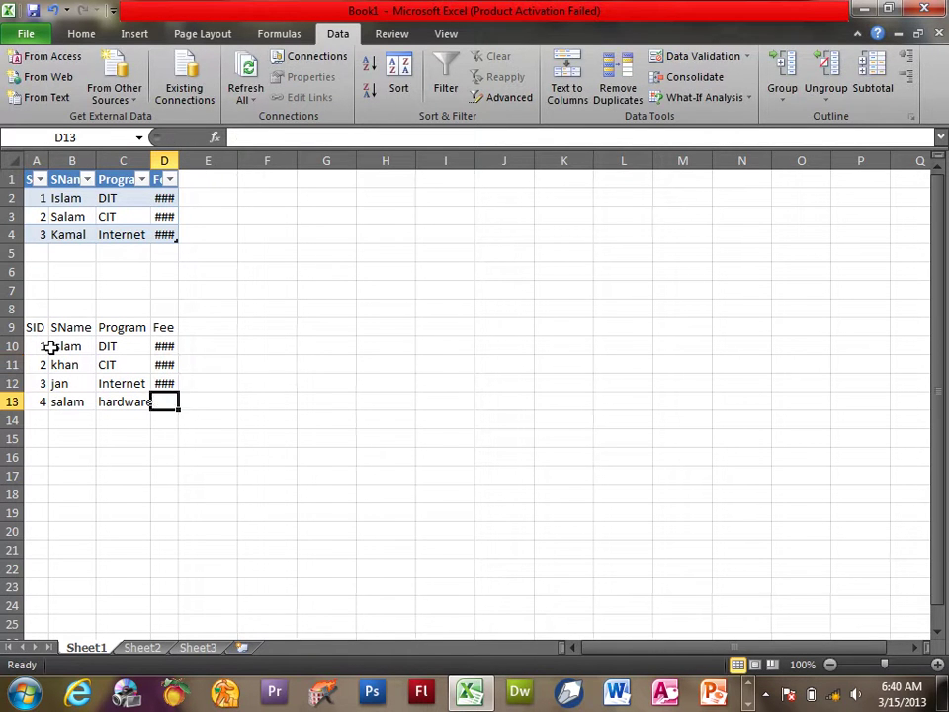
pyautogui.write('00')
pyautogui.press('Return')
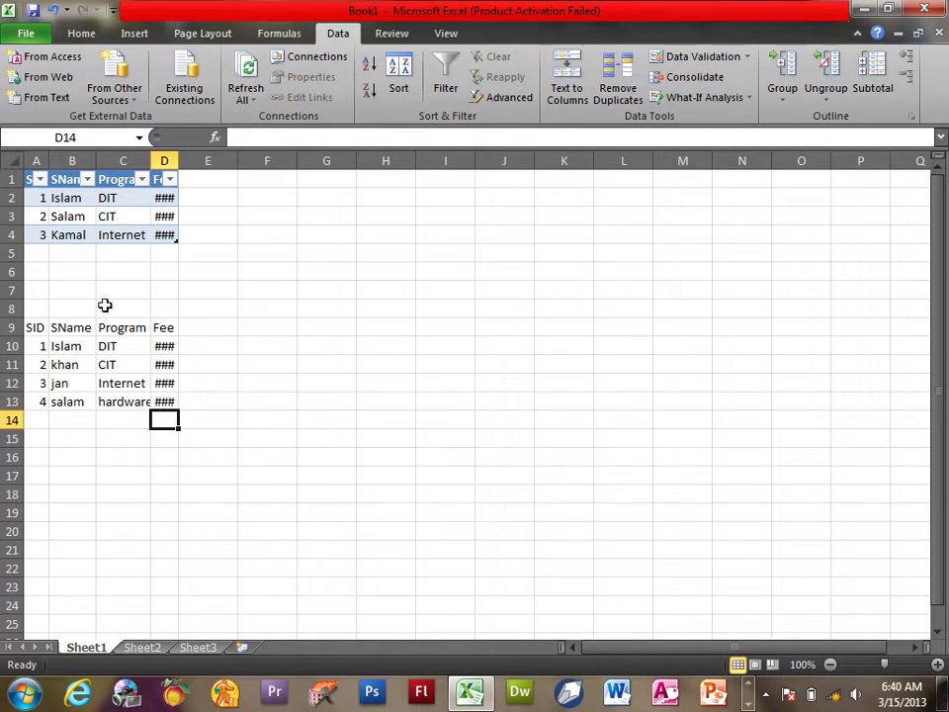
# Step: Autofit column D so the fee values show in full instead of ###
pyautogui.click(185, 160)
pyautogui.doubleClick(180, 160)
pyautogui.click(183, 307)
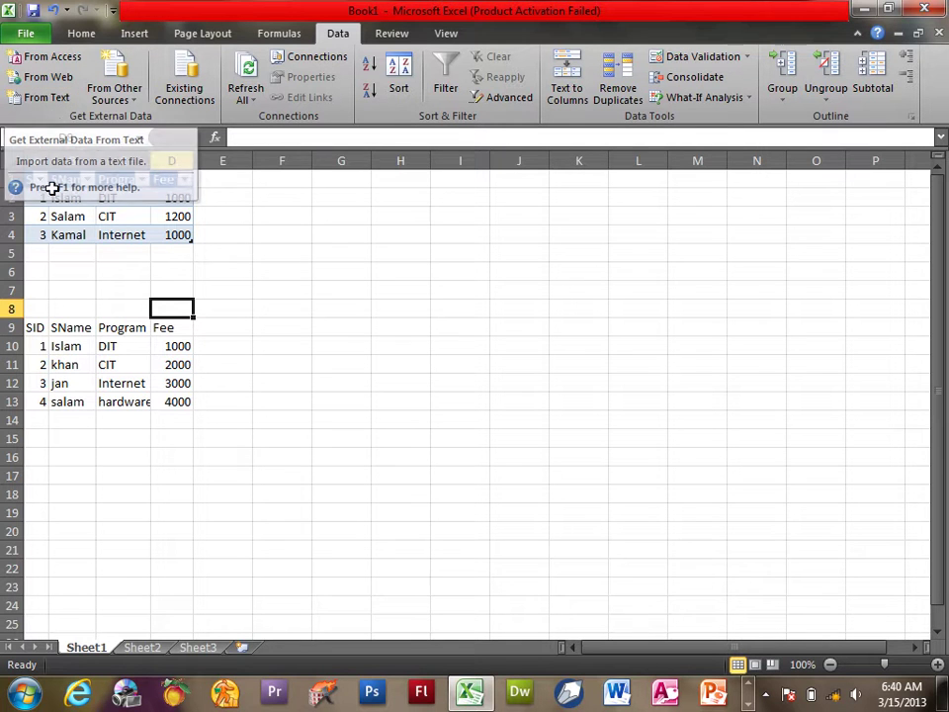
pyautogui.click(342, 198)
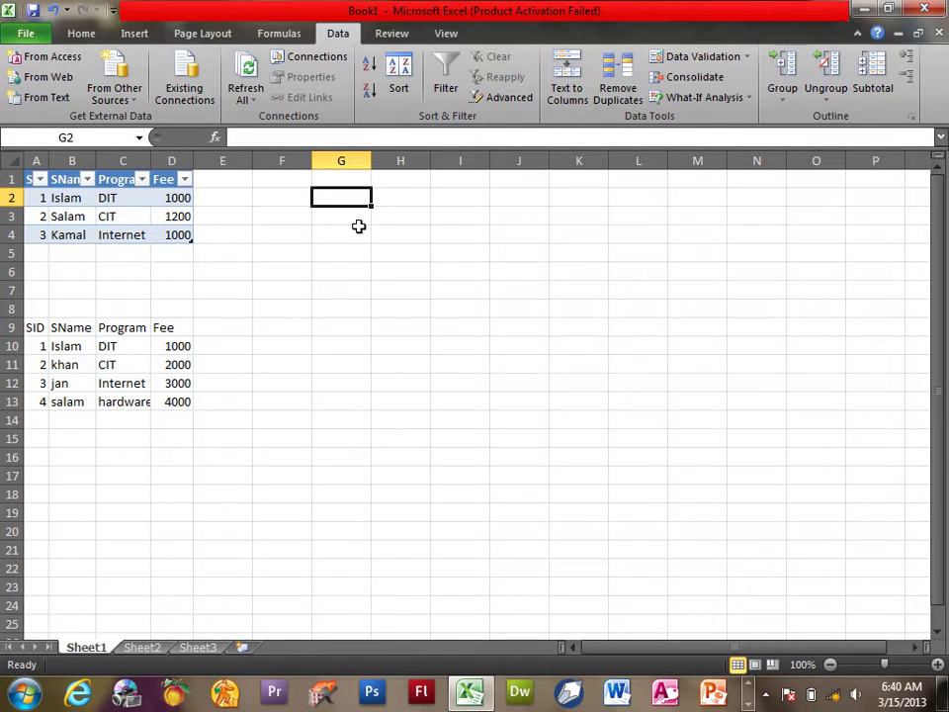
pyautogui.click(329, 181)
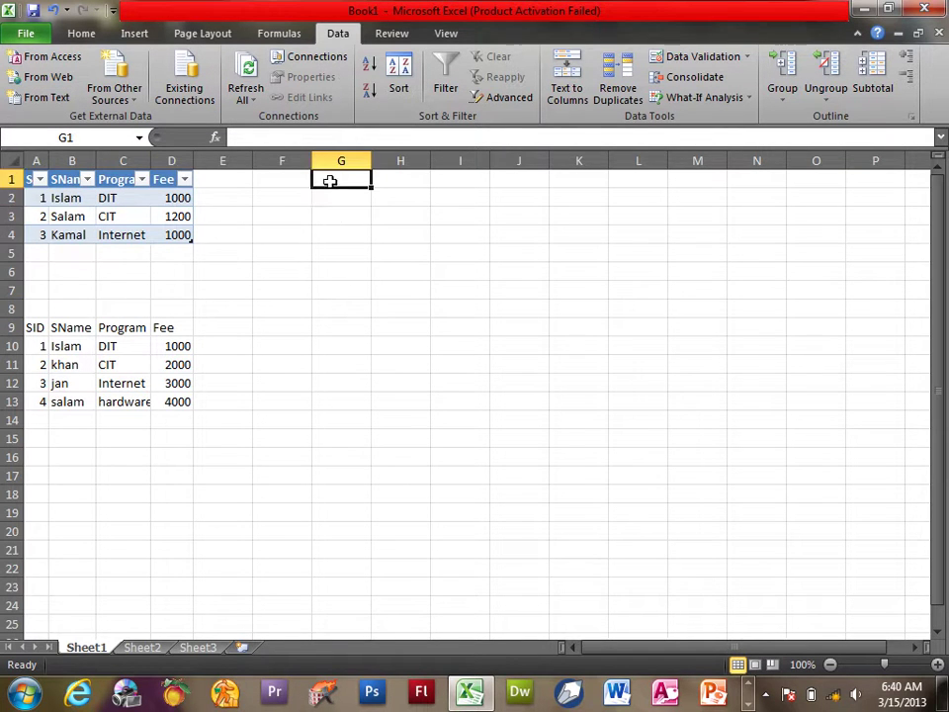
# Step: Browse the From Other Sources list, close it, and bring up Existing Connections
pyautogui.click(139, 103)
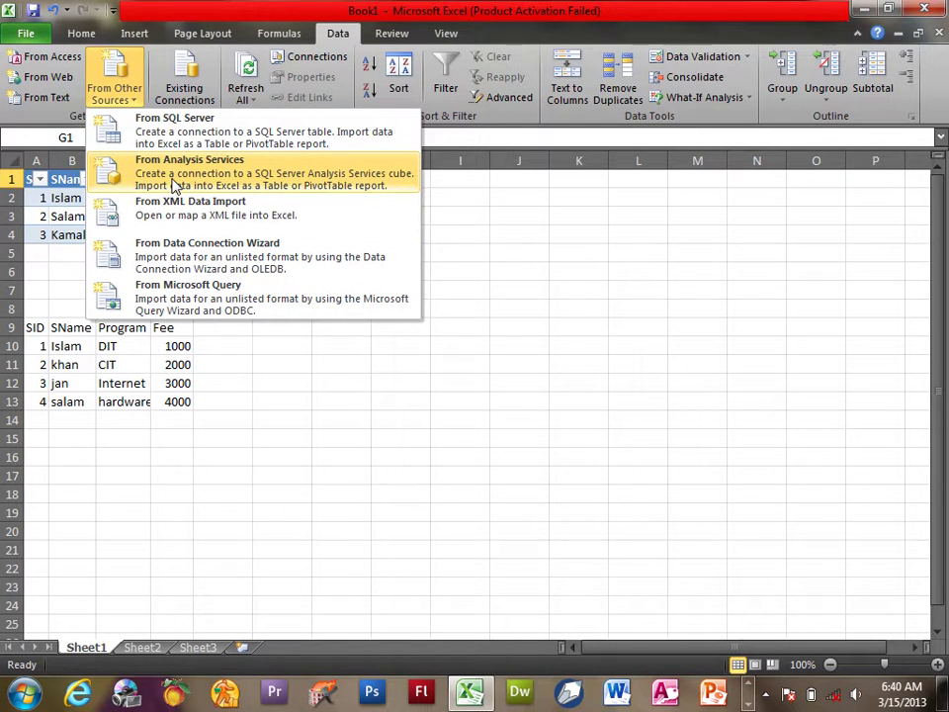
pyautogui.click(114, 91)
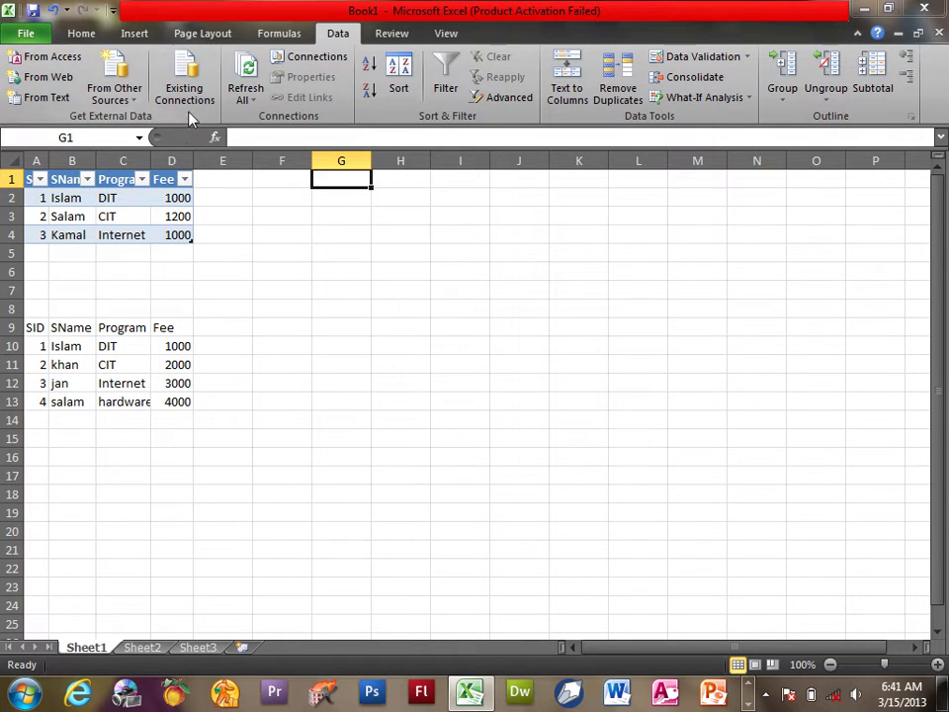
pyautogui.click(191, 99)
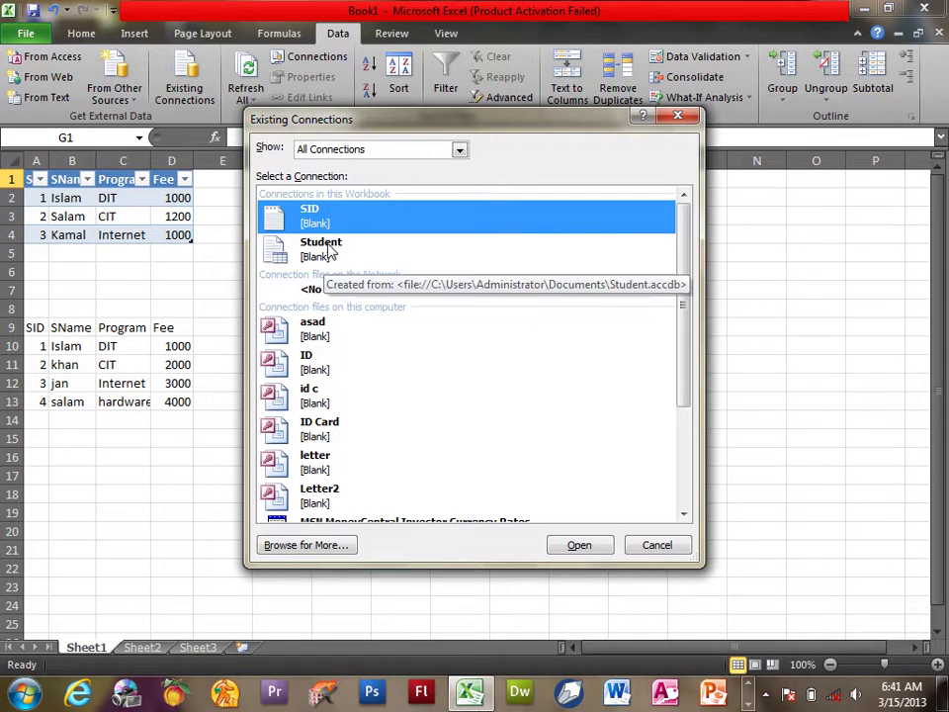
# Step: Select the Student connection, then close Existing Connections without importing
pyautogui.click(358, 249)
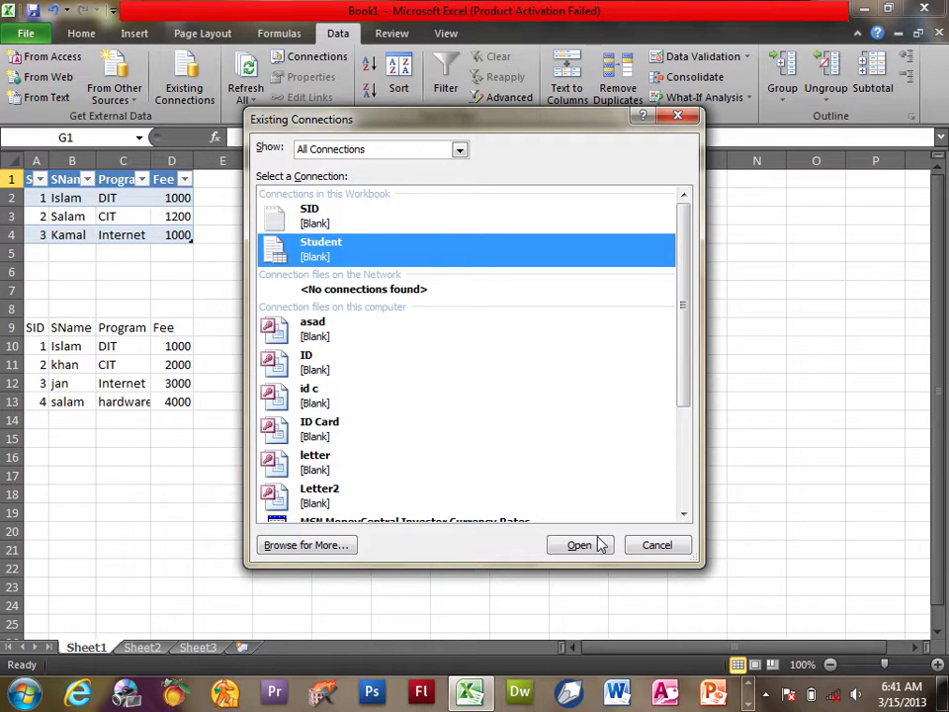
pyautogui.click(669, 546)
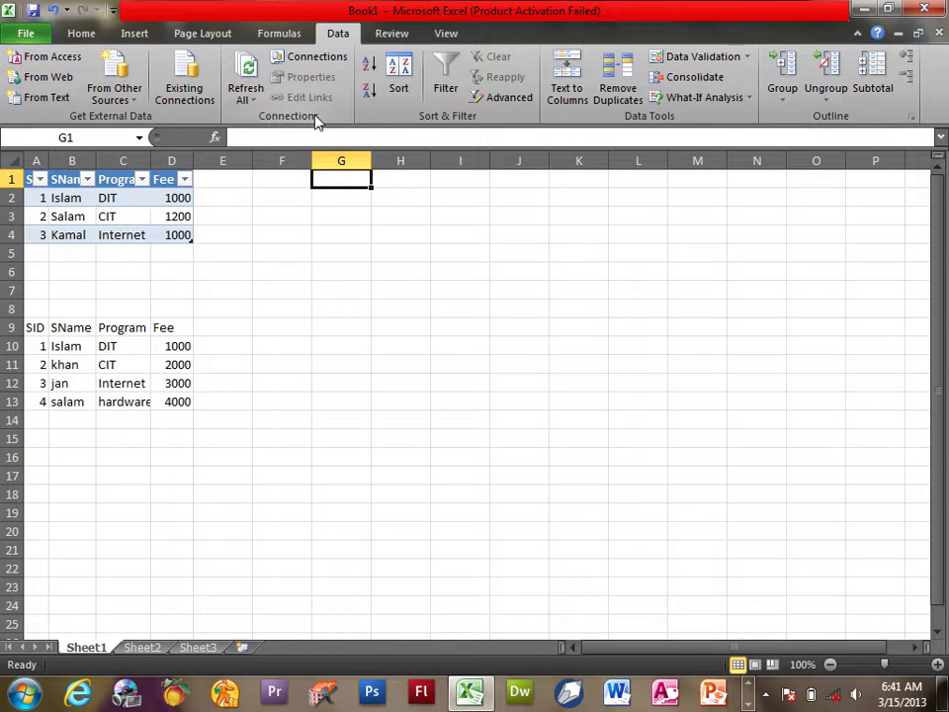
pyautogui.click(250, 100)
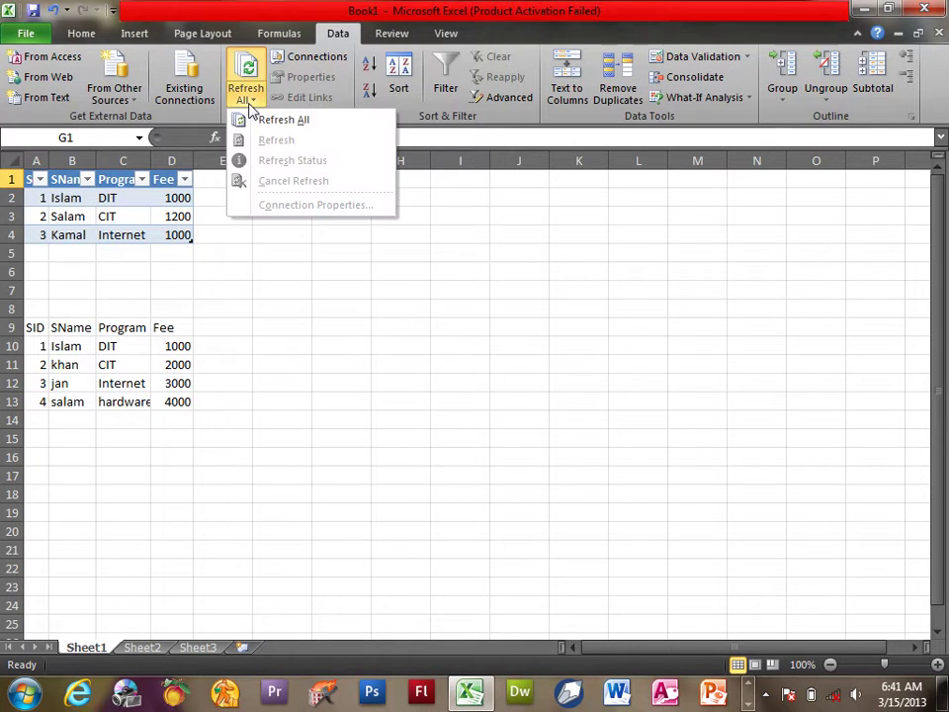
pyautogui.click(176, 215)
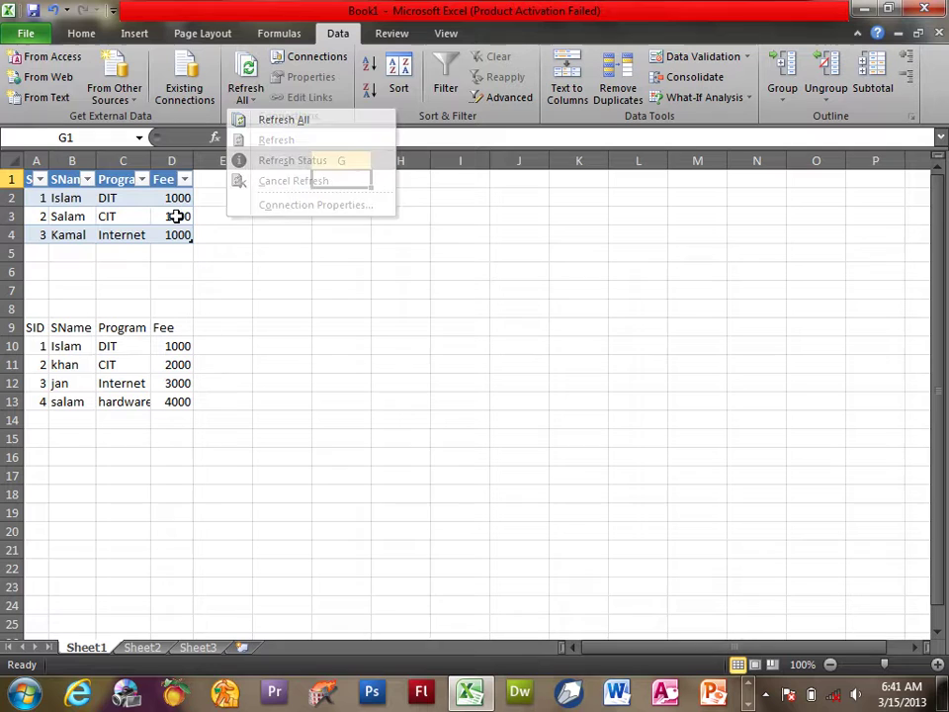
pyautogui.click(255, 92)
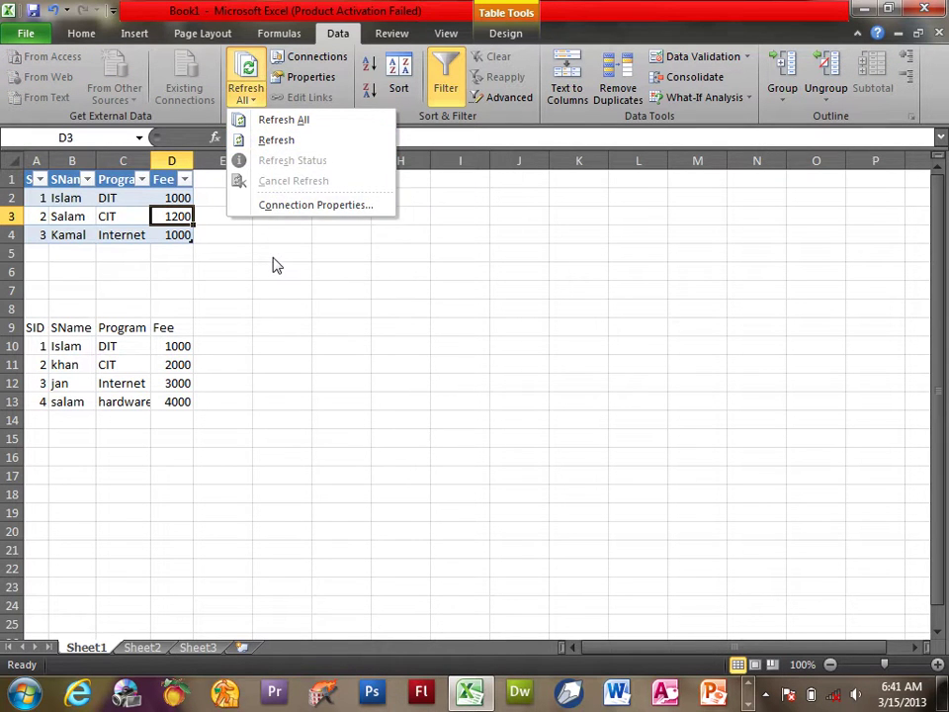
pyautogui.click(271, 265)
pyautogui.click(178, 344)
pyautogui.click(246, 95)
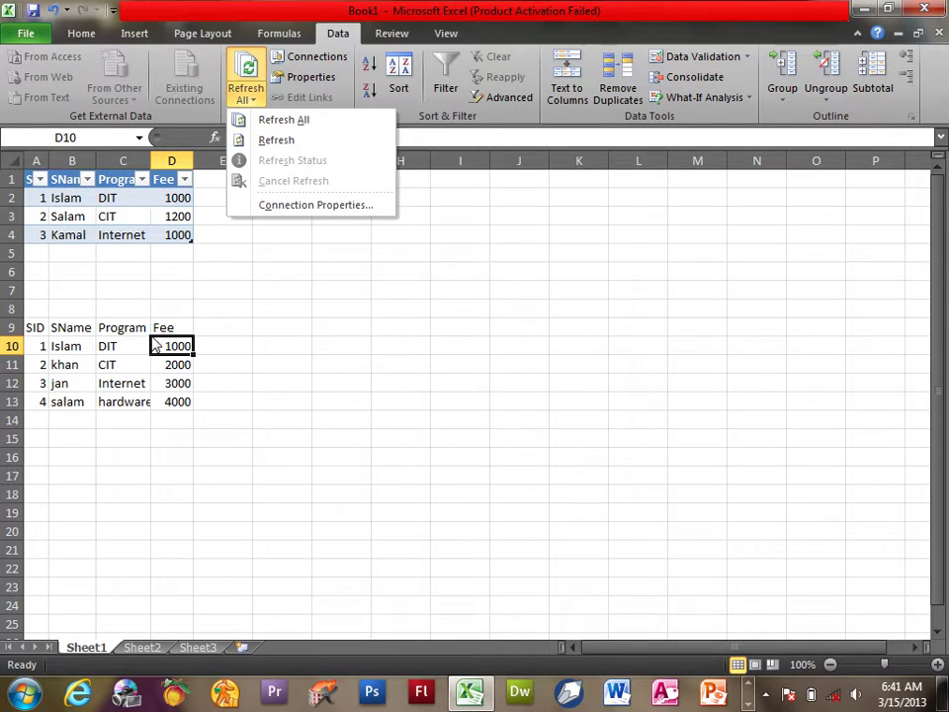
pyautogui.click(343, 344)
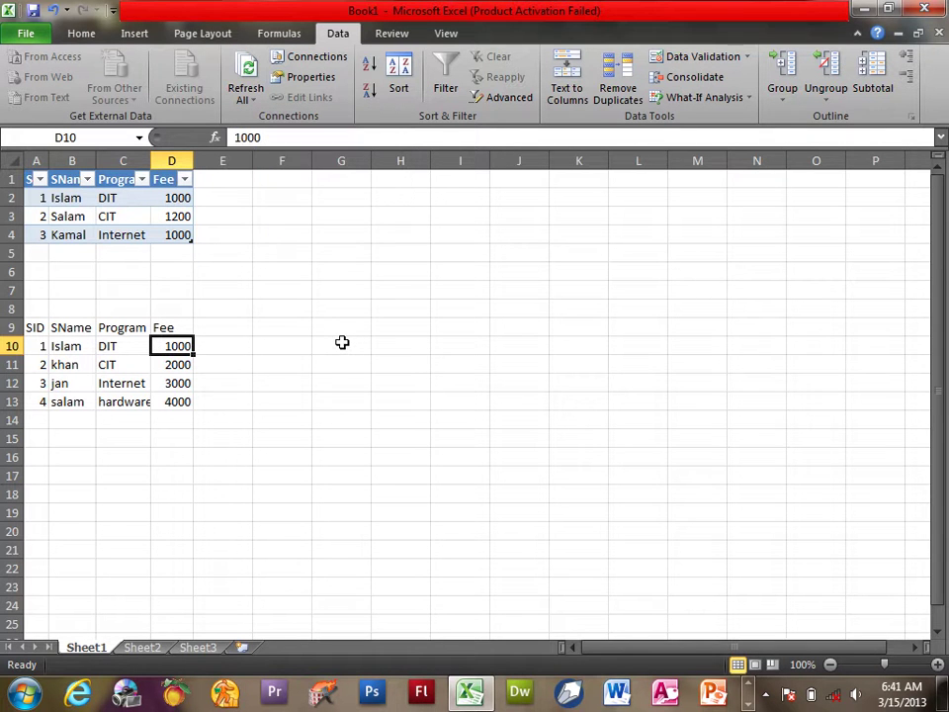
# Step: Launch Notepad and type the header line EmpID,EmpName,Post,Salary
pyautogui.press('super+r')
pyautogui.write('Note[[a')
pyautogui.press('BackSpace')
pyautogui.press('BackSpace')
pyautogui.press('BackSpace')
pyautogui.write('pad')
pyautogui.press('Return')
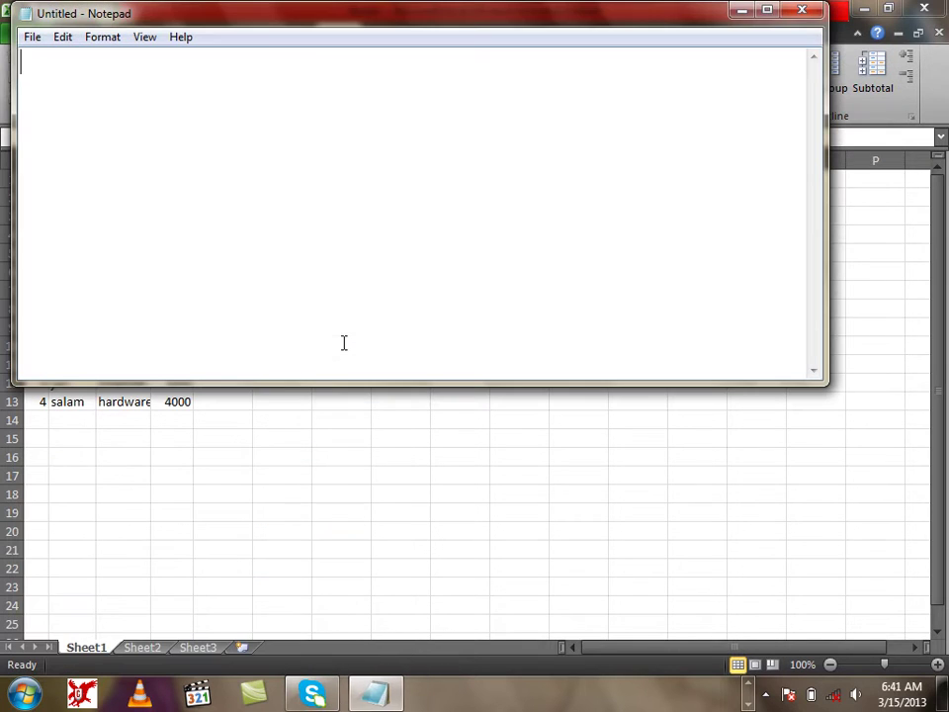
pyautogui.write('Emp')
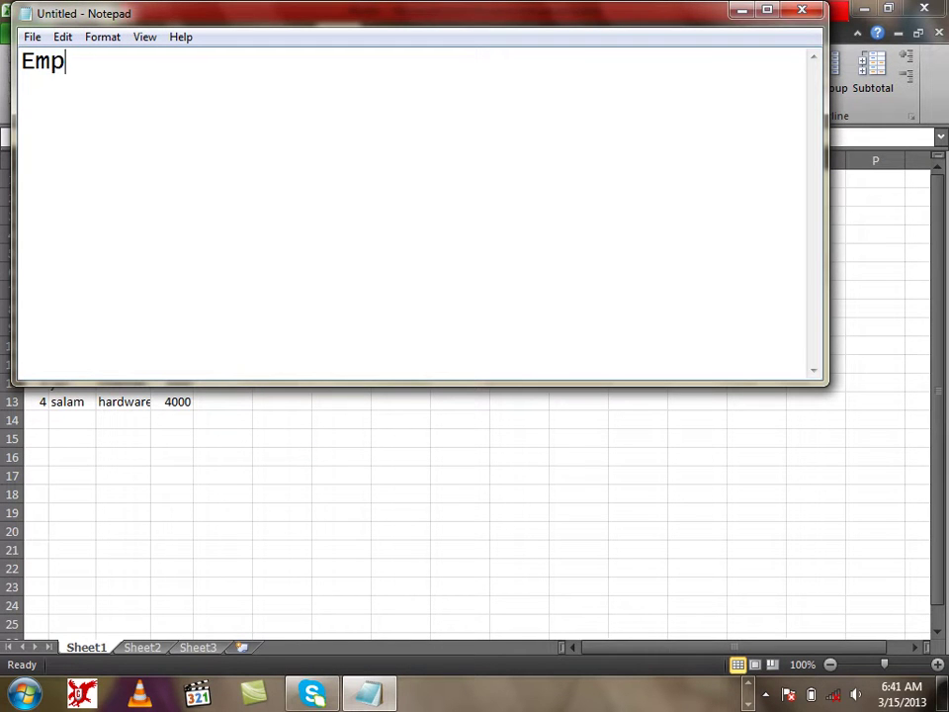
pyautogui.write('ID,E')
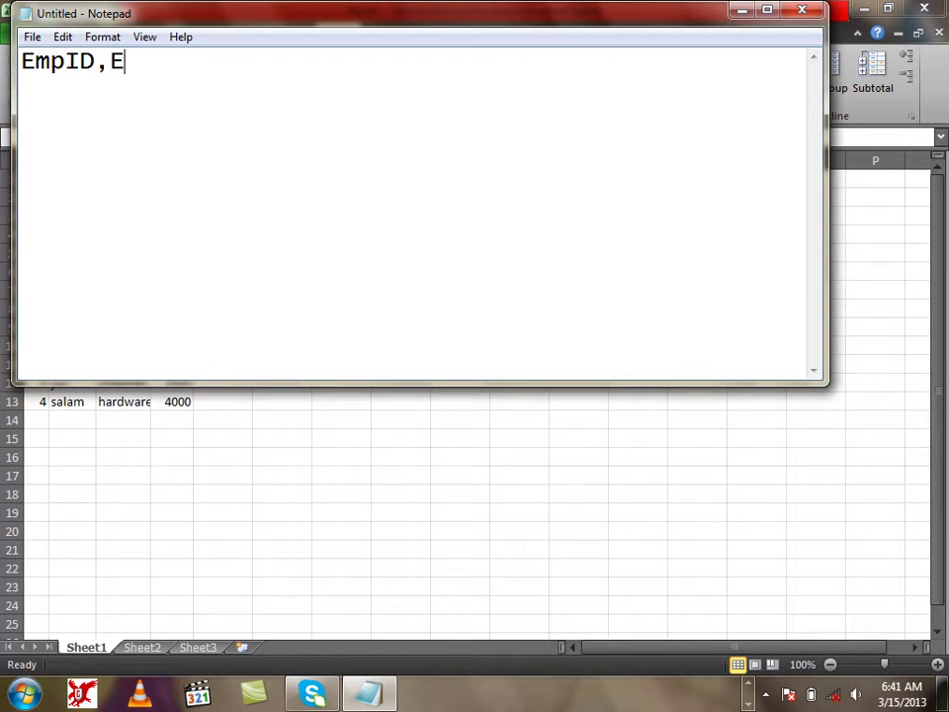
pyautogui.write('EmpN')
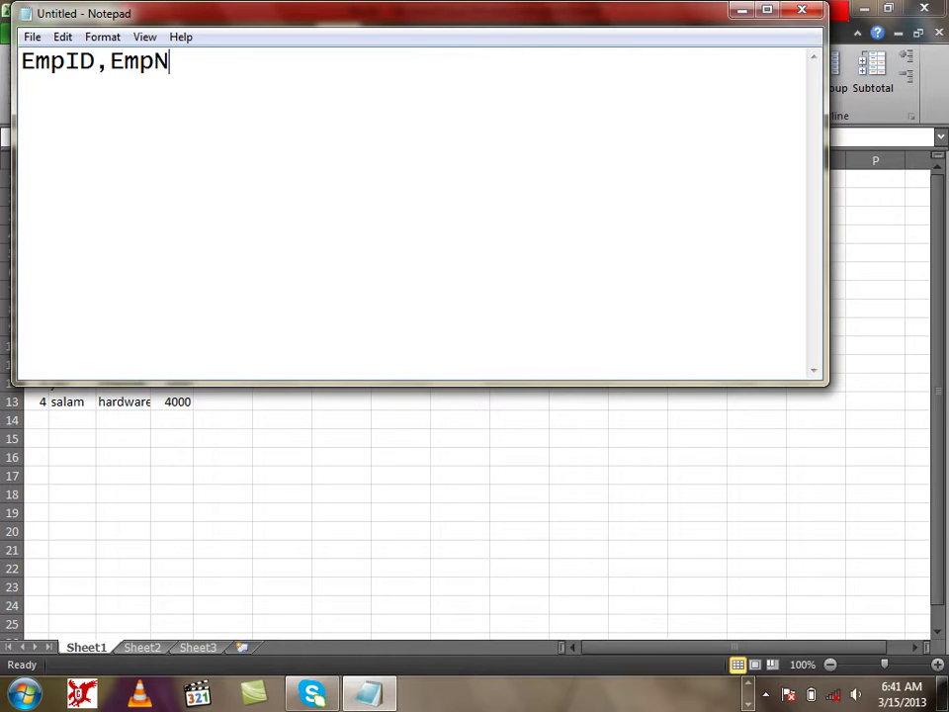
pyautogui.write('ame,Post,Salary')
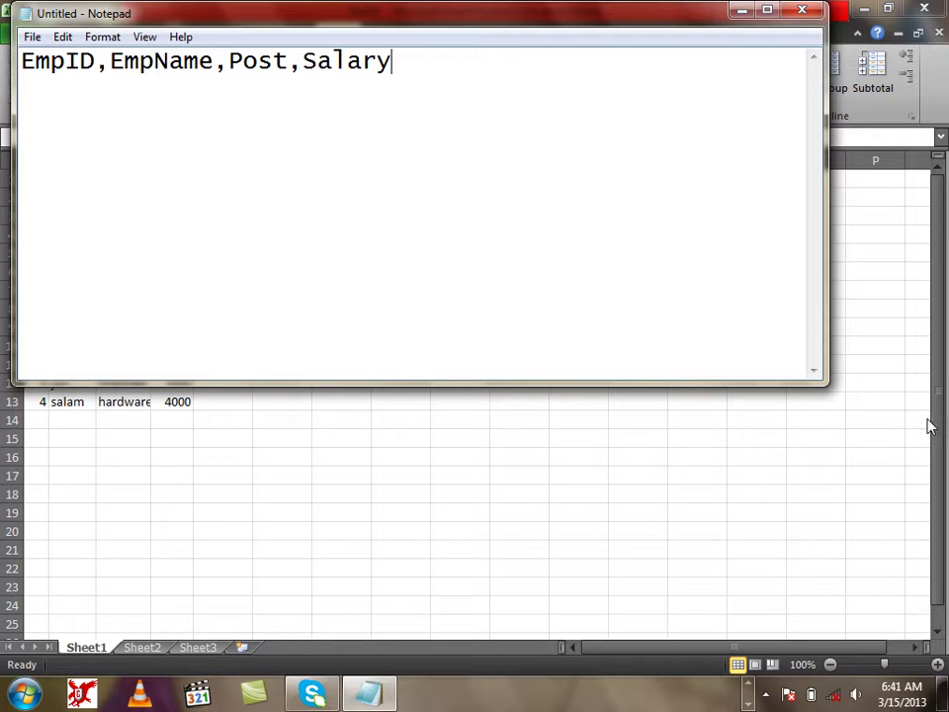
# Step: Save the text file to the Desktop as EmpID.txt
pyautogui.hotkey('ctrl', 's')
pyautogui.write('Empl')
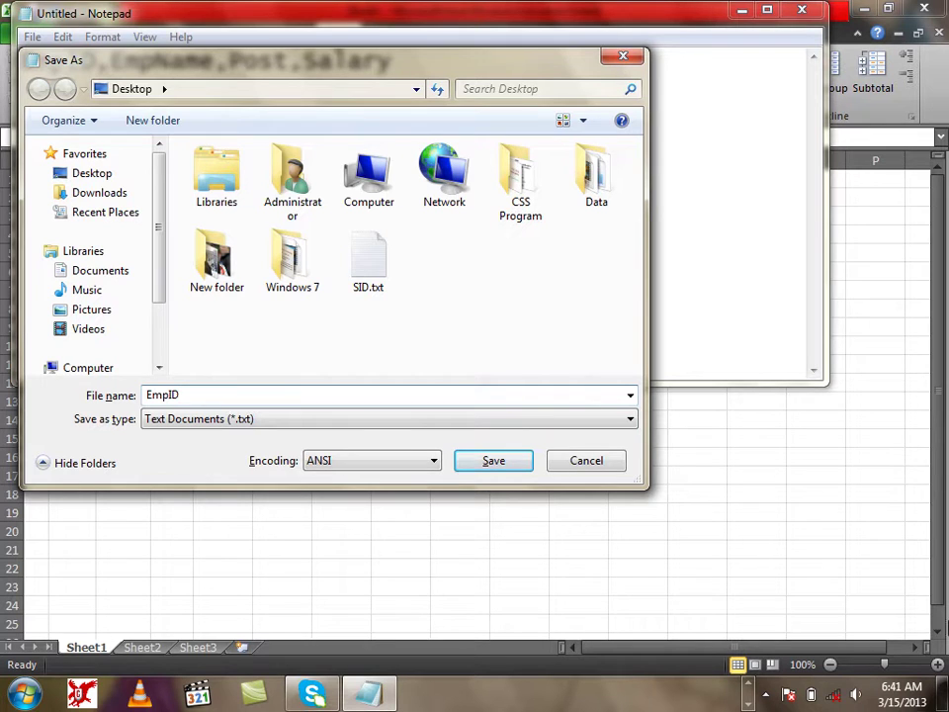
pyautogui.click(490, 462)
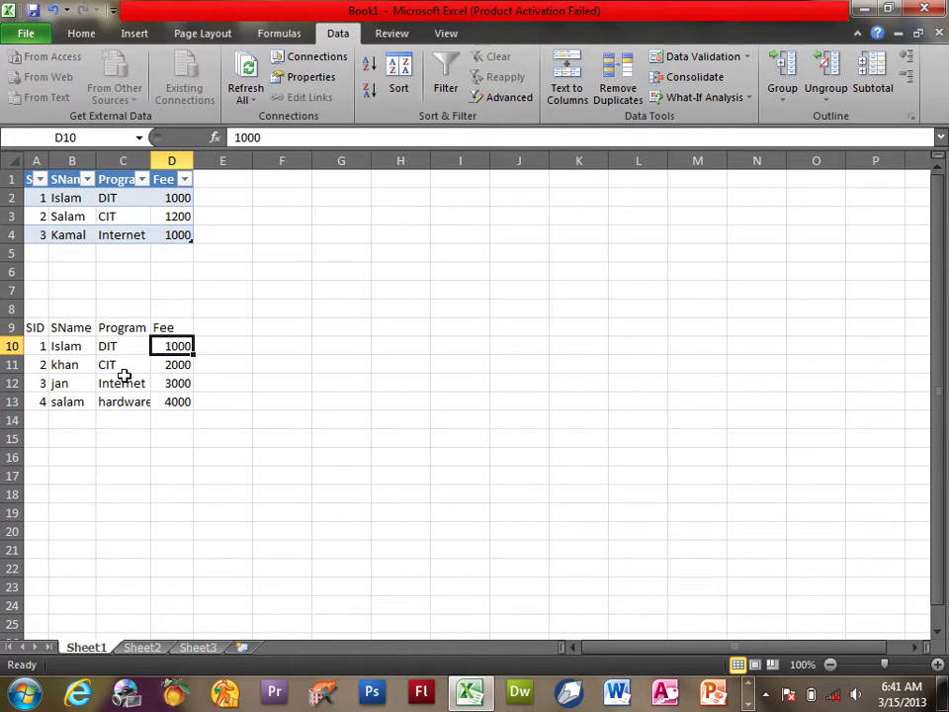
# Step: Refresh the lower imported table using EmpID.txt as its source file
pyautogui.click(129, 377)
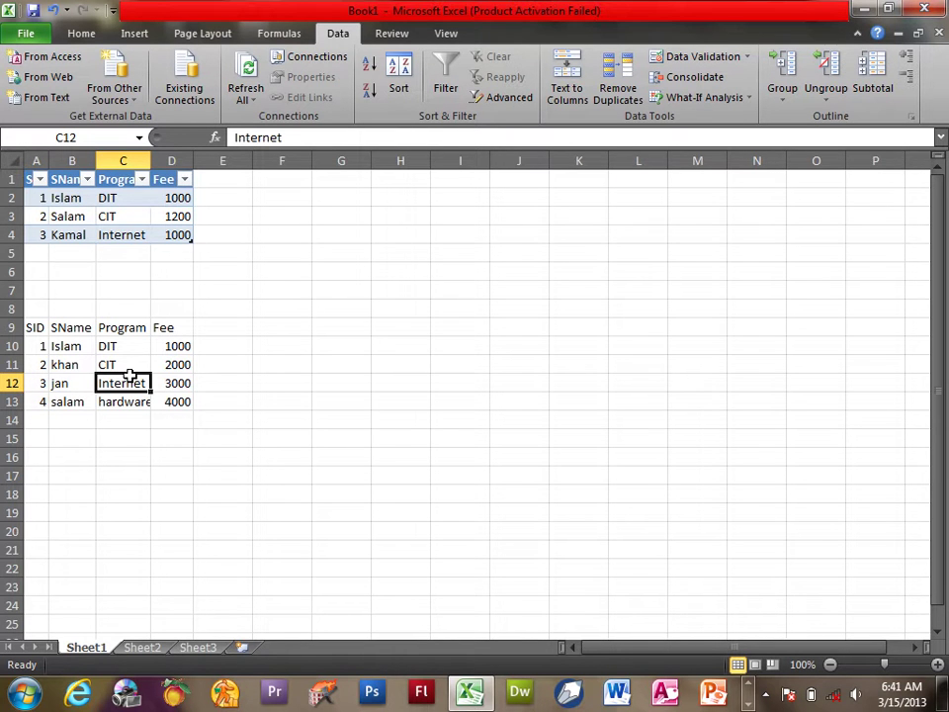
pyautogui.click(183, 332)
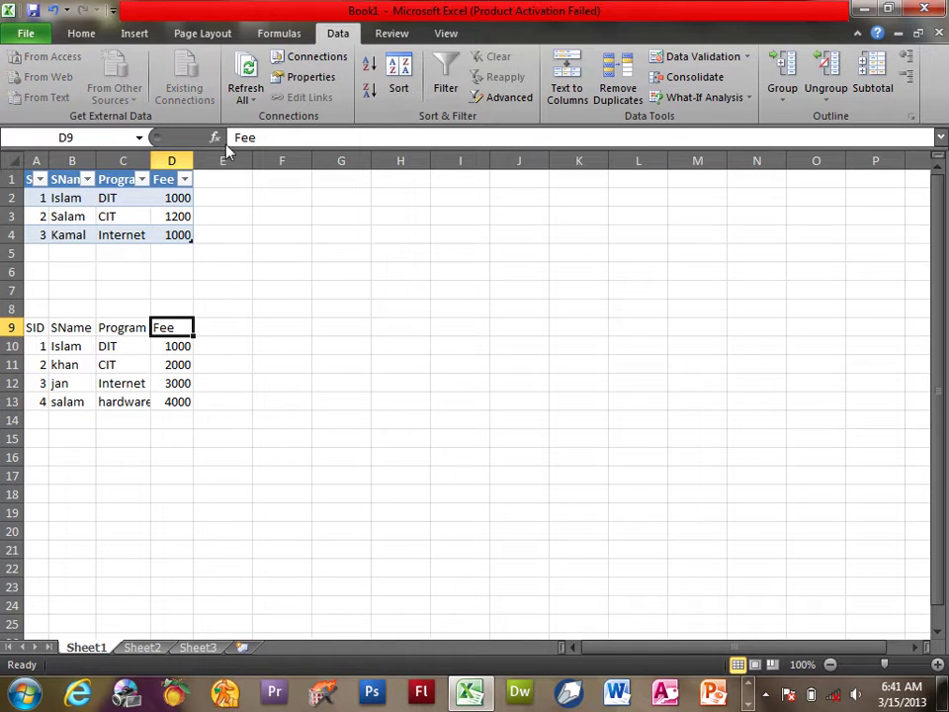
pyautogui.click(247, 99)
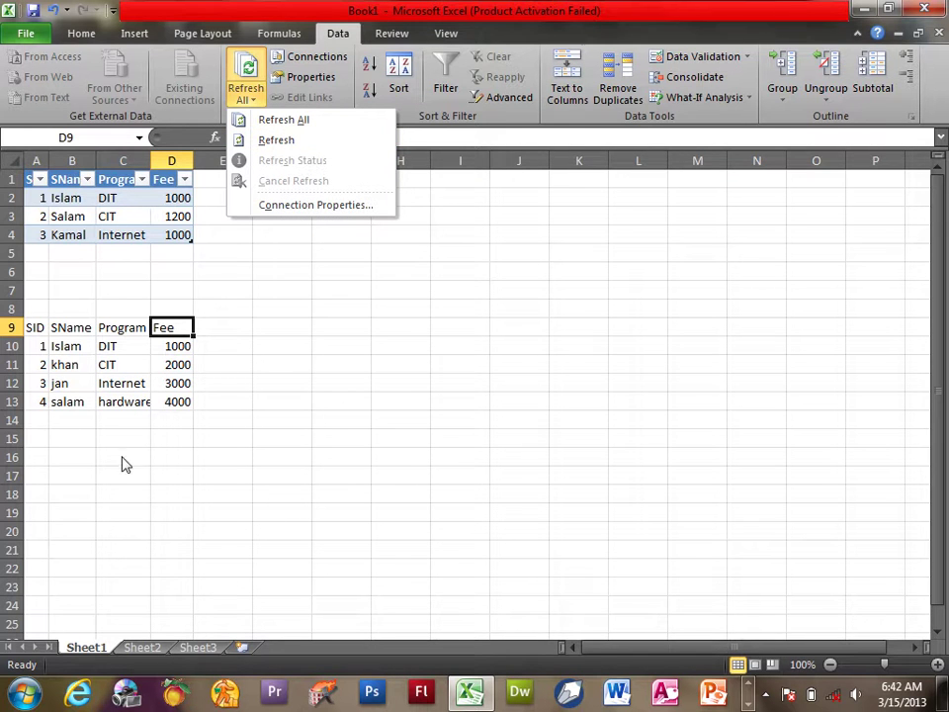
pyautogui.click(262, 140)
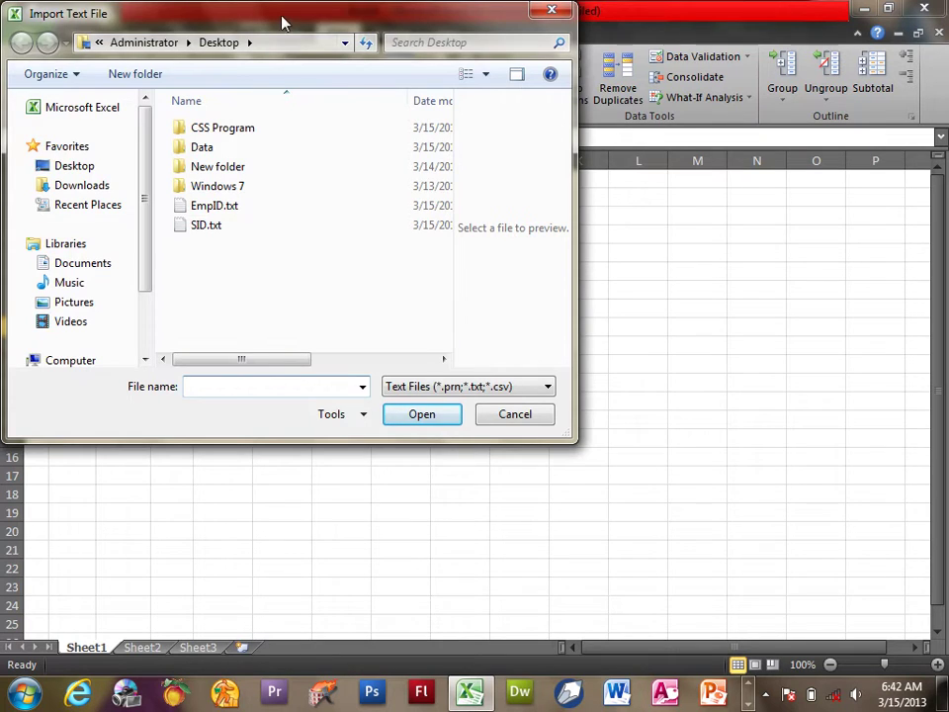
pyautogui.moveTo(156, 7); pyautogui.dragTo(388, 34)
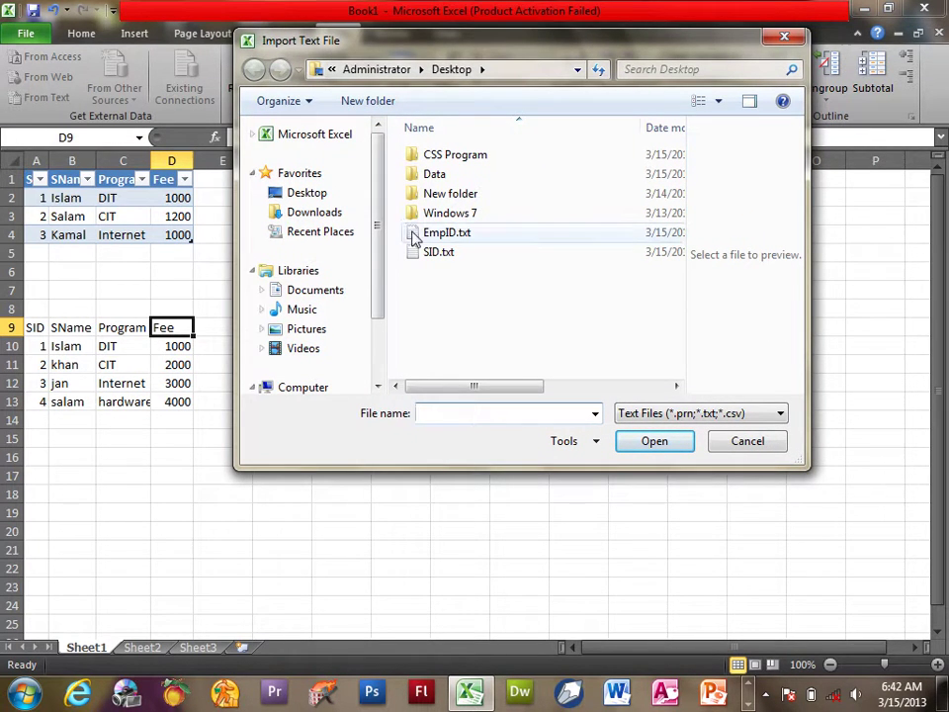
pyautogui.click(447, 237)
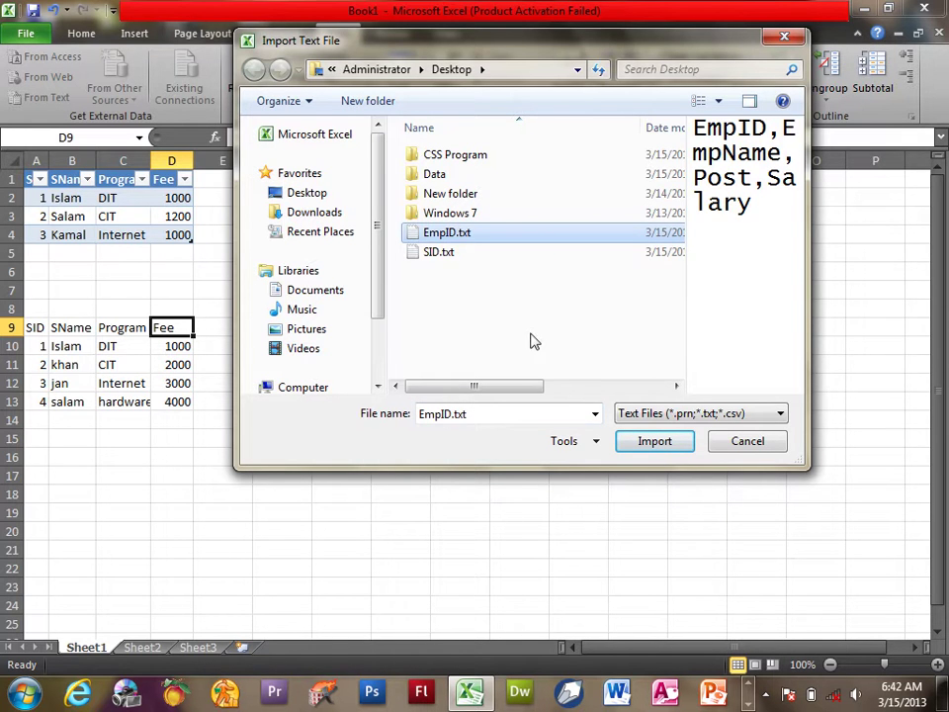
pyautogui.click(664, 443)
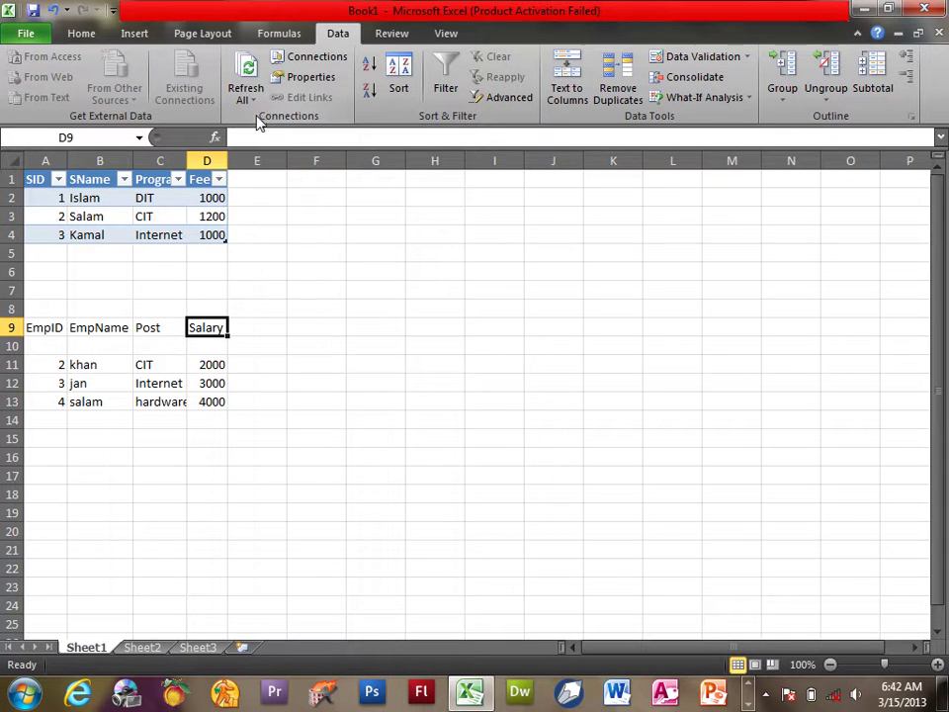
# Step: Refresh the lower table again, switching its source back to SID.txt
pyautogui.click(256, 101)
pyautogui.click(274, 146)
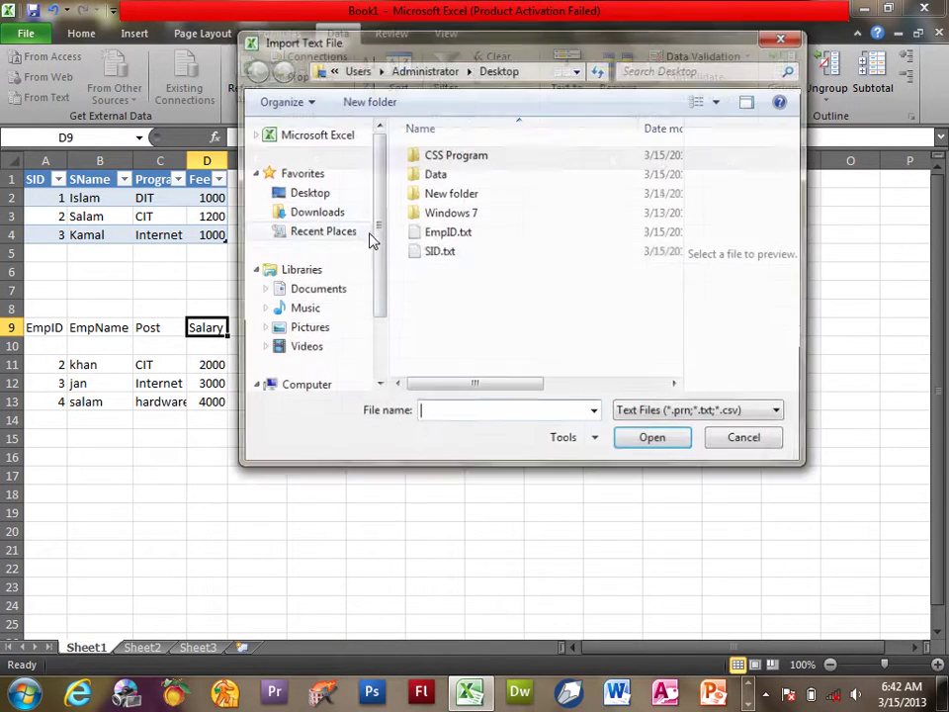
pyautogui.doubleClick(430, 254)
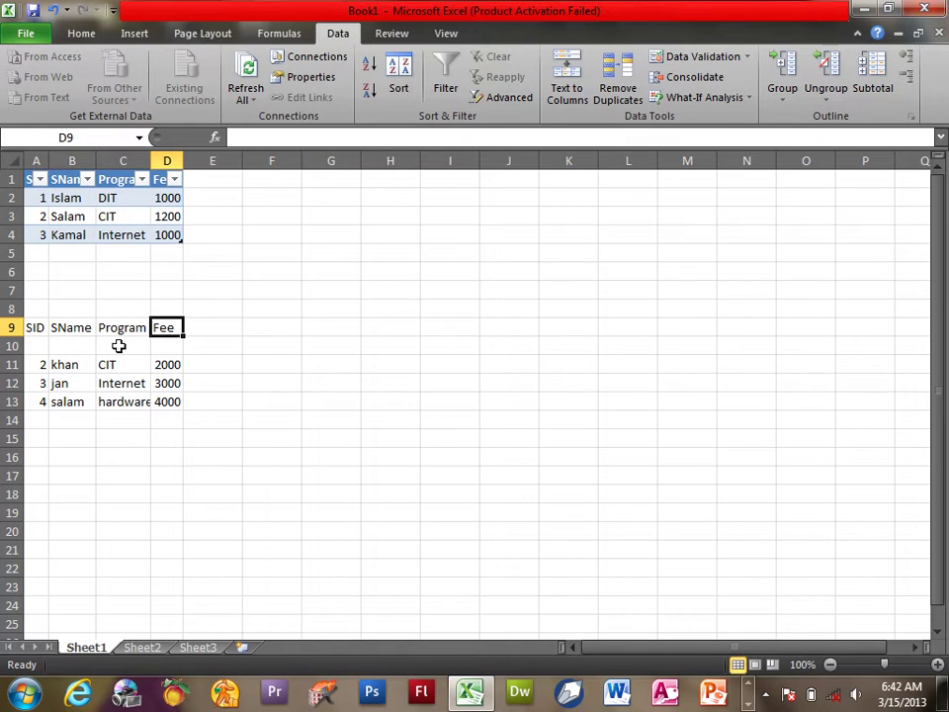
# Step: Delete the blank row 10 under the SID, SName, Program, Fee headers
pyautogui.rightClick(12, 344)
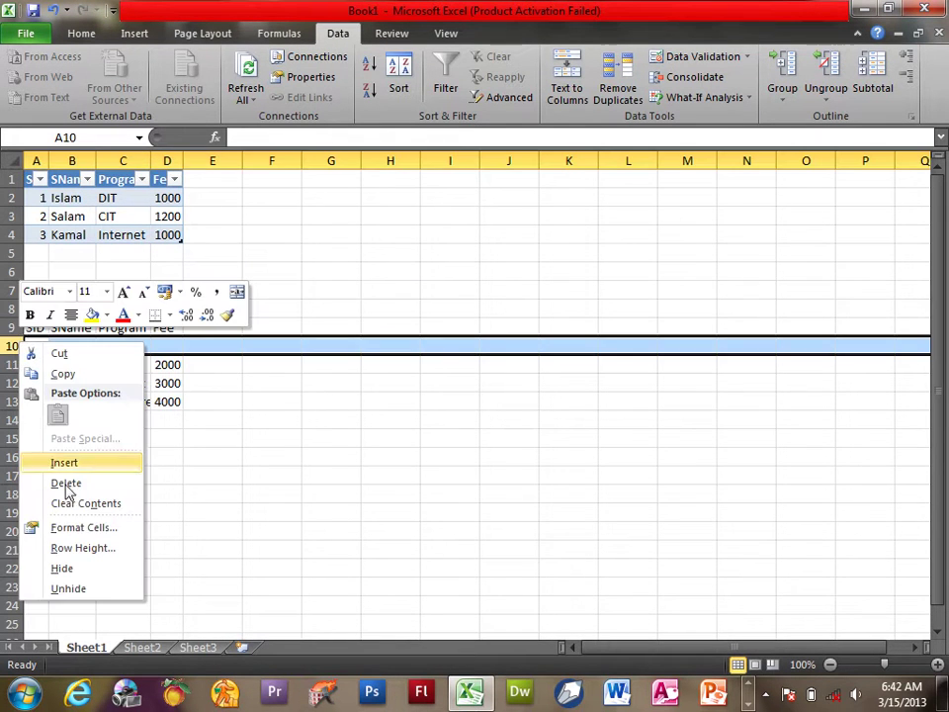
pyautogui.click(84, 483)
pyautogui.click(163, 346)
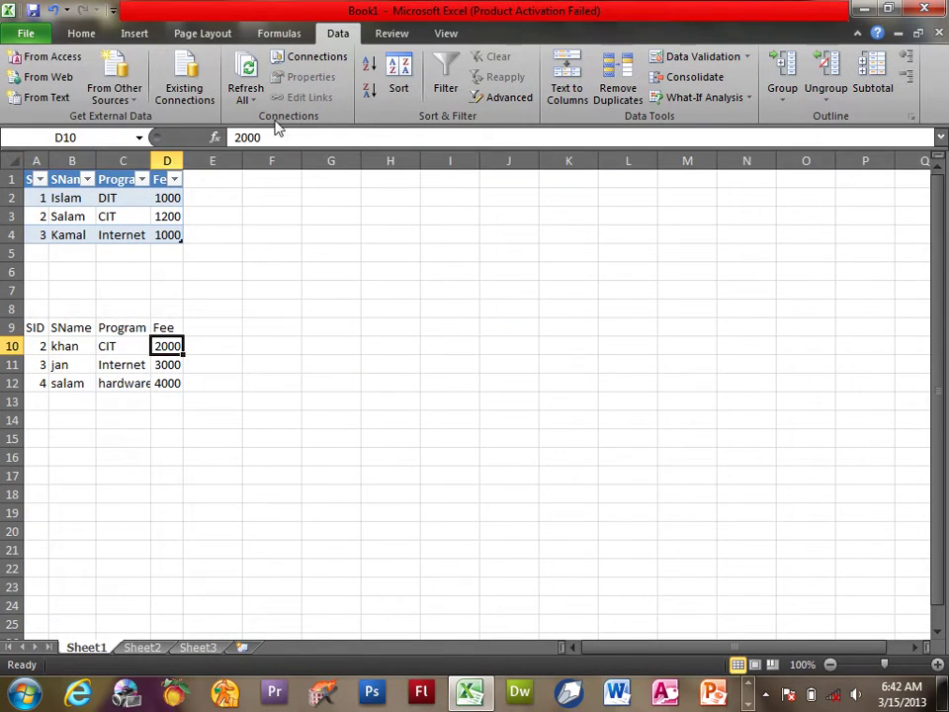
pyautogui.click(259, 99)
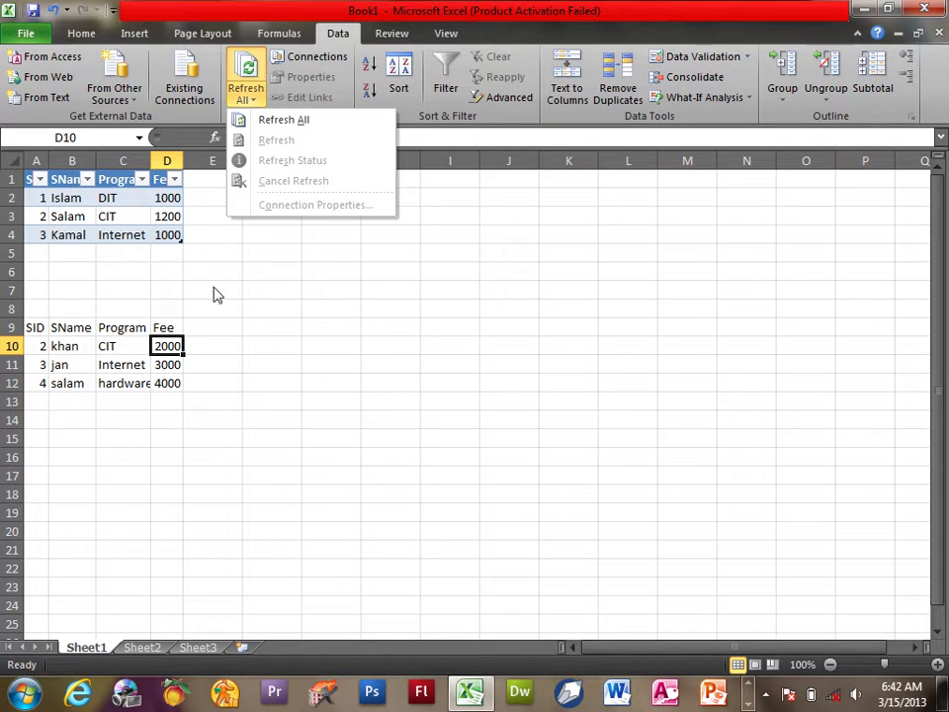
# Step: Set the Student connection to refresh every 60 minutes, refresh on opening, and remove data before saving
pyautogui.click(170, 216)
pyautogui.click(170, 216)
pyautogui.click(245, 99)
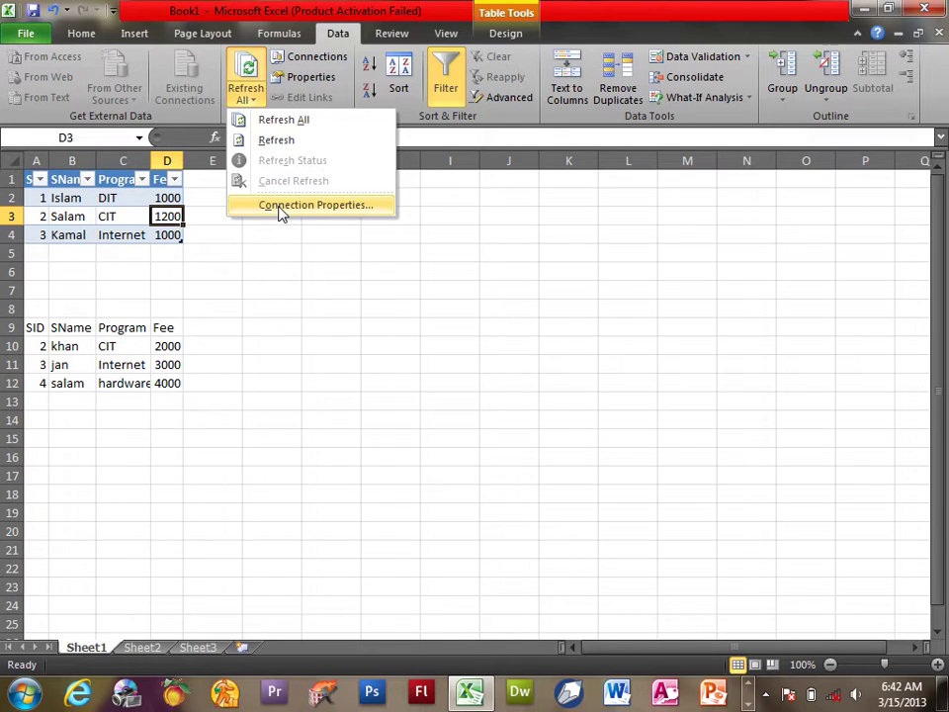
pyautogui.click(281, 208)
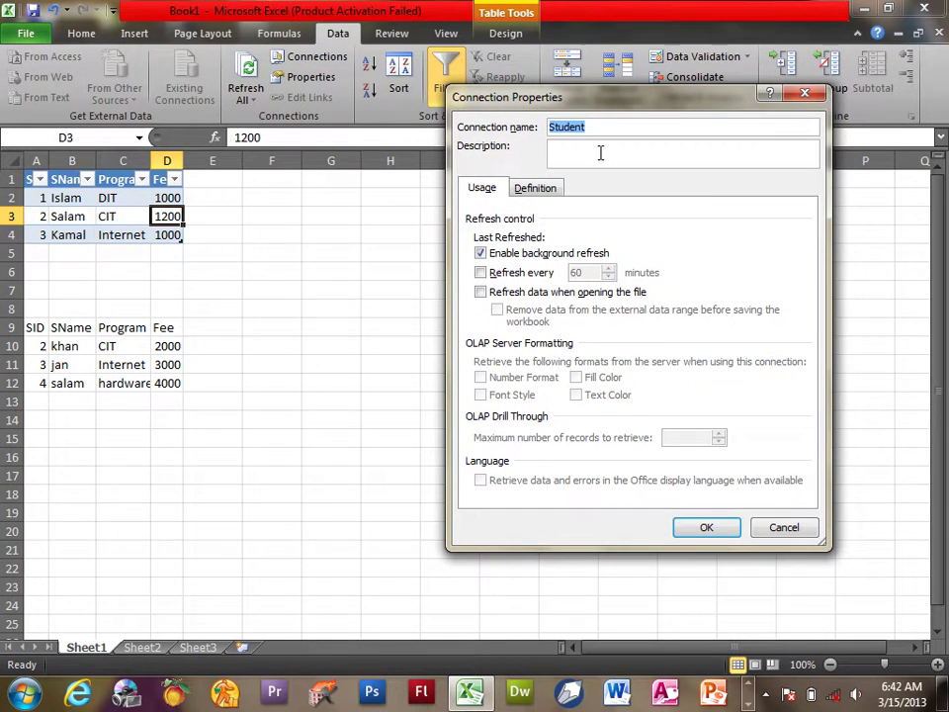
pyautogui.click(603, 154)
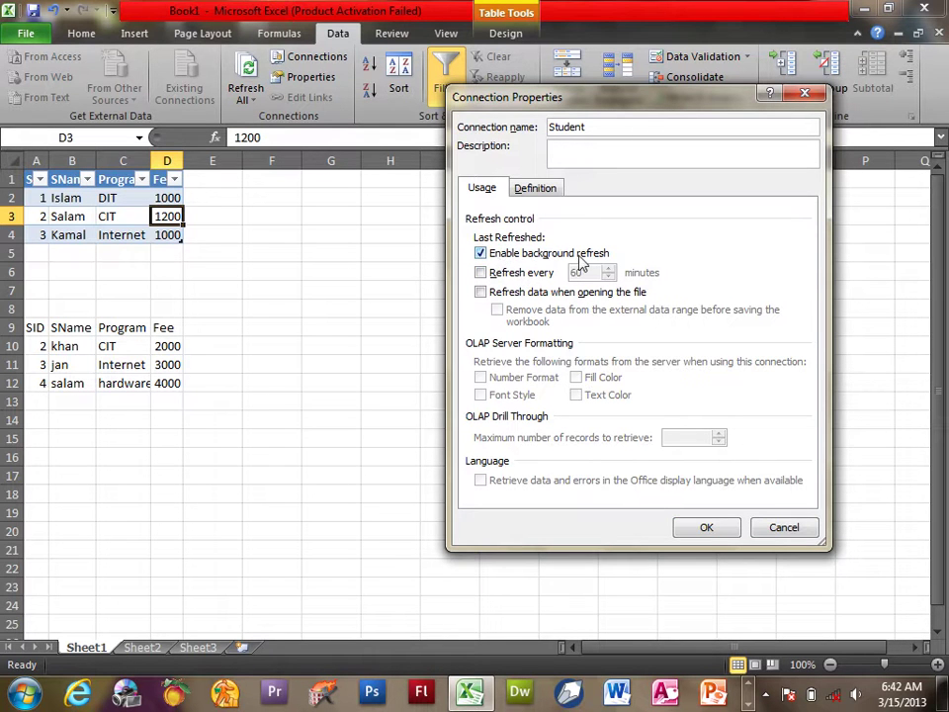
pyautogui.click(501, 274)
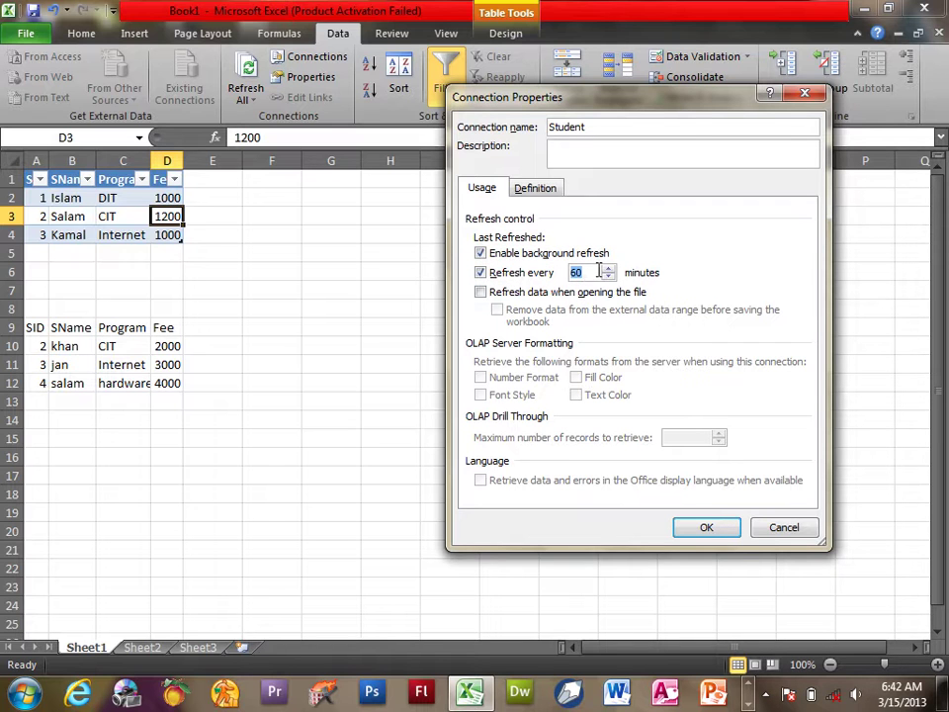
pyautogui.click(551, 297)
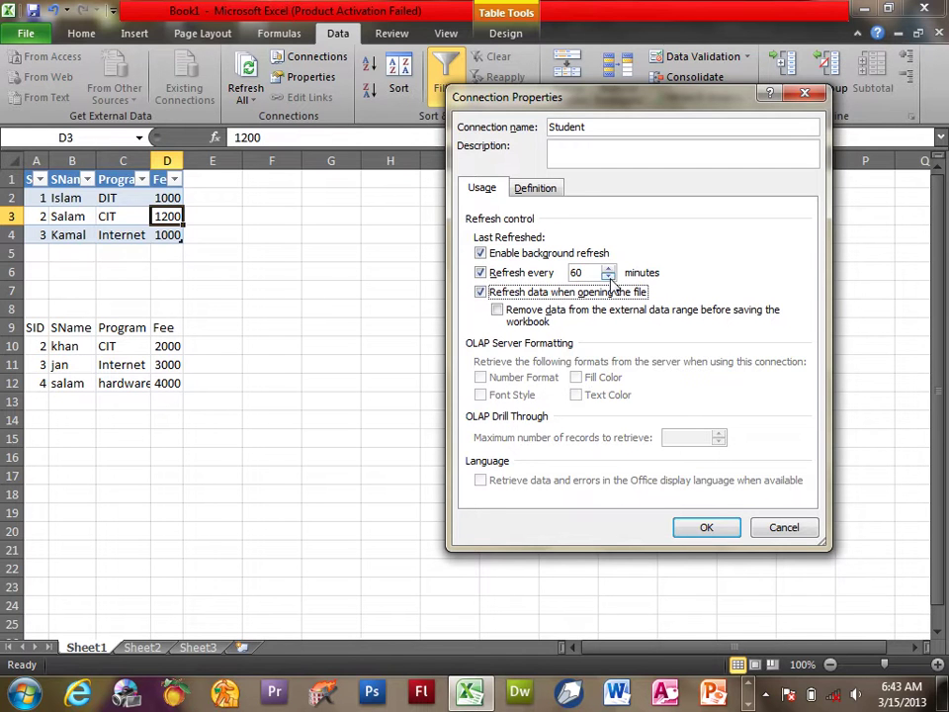
pyautogui.click(504, 325)
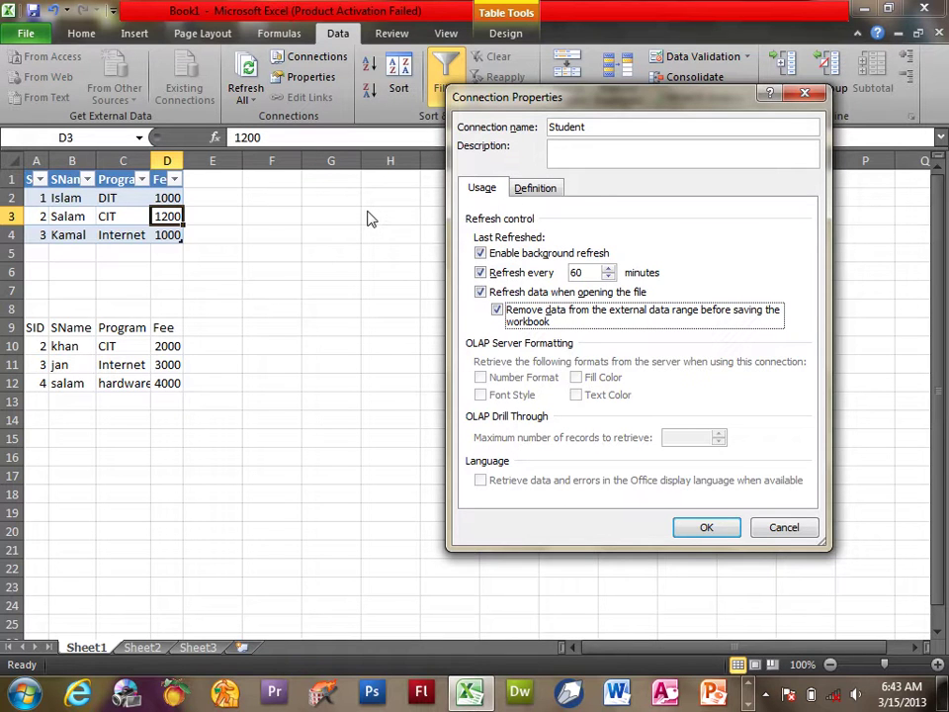
pyautogui.click(703, 527)
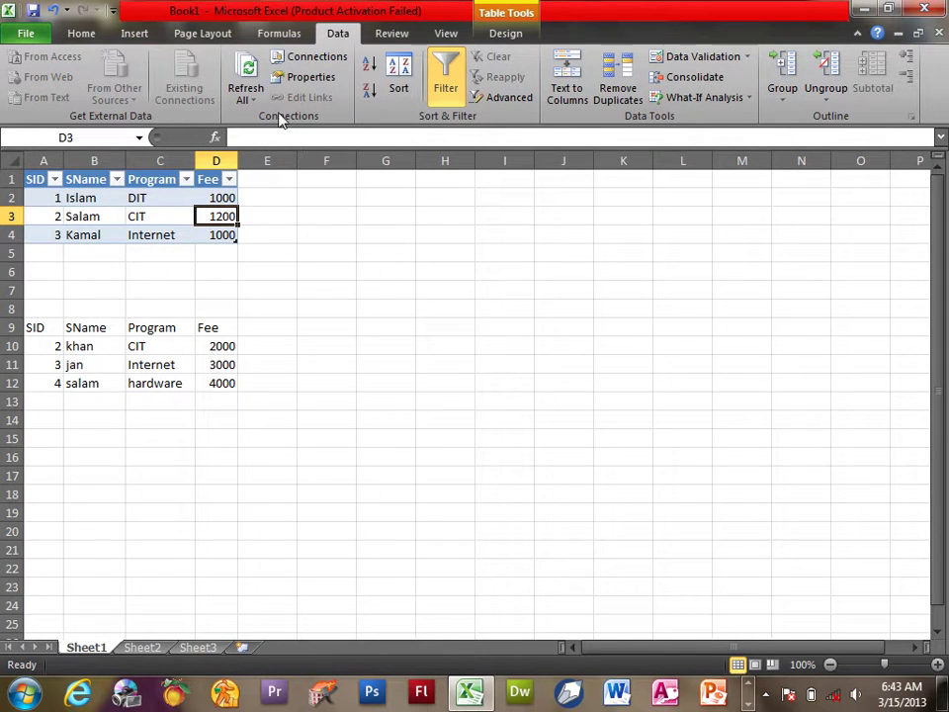
pyautogui.click(310, 63)
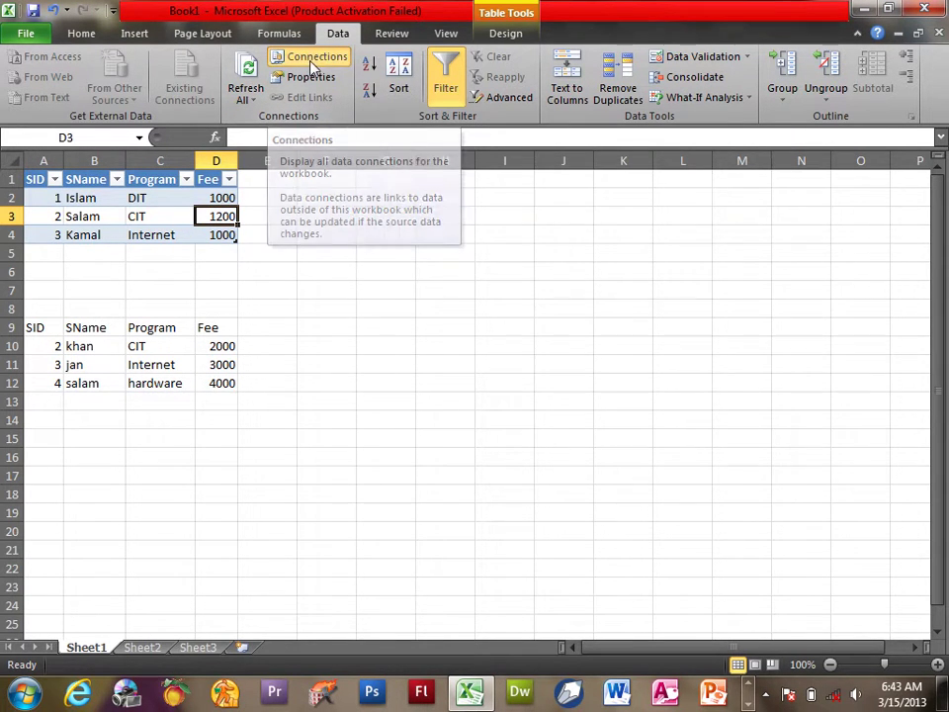
pyautogui.click(431, 220)
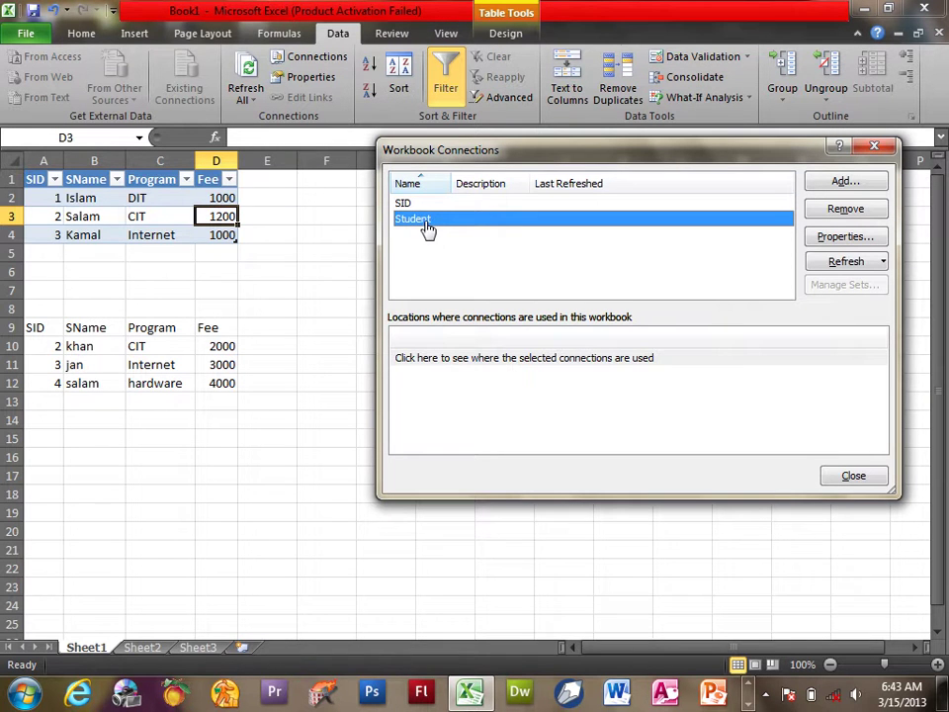
pyautogui.click(423, 208)
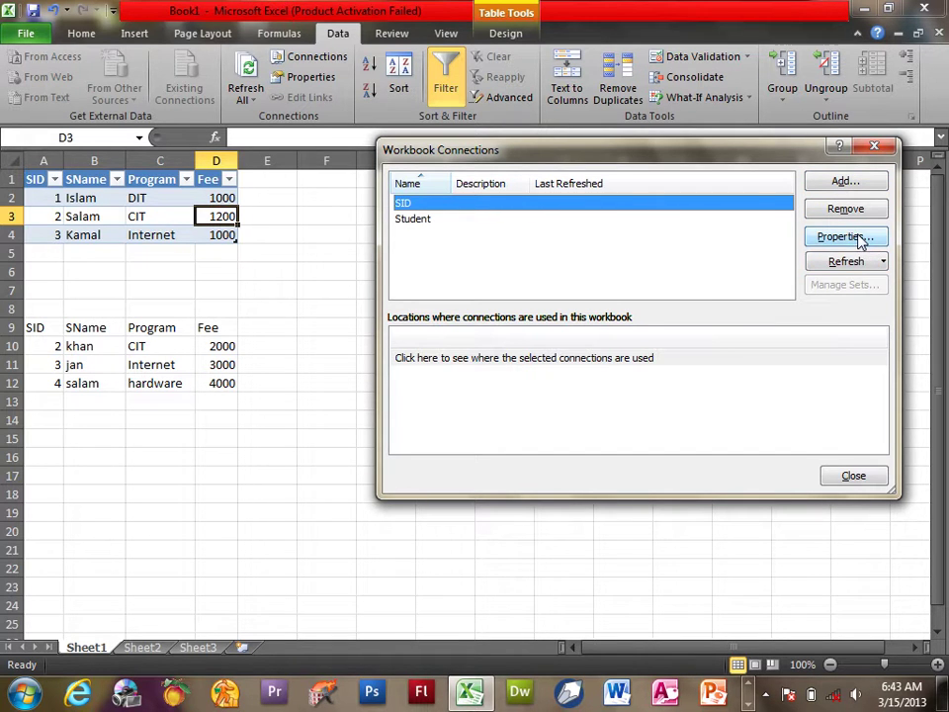
pyautogui.click(874, 147)
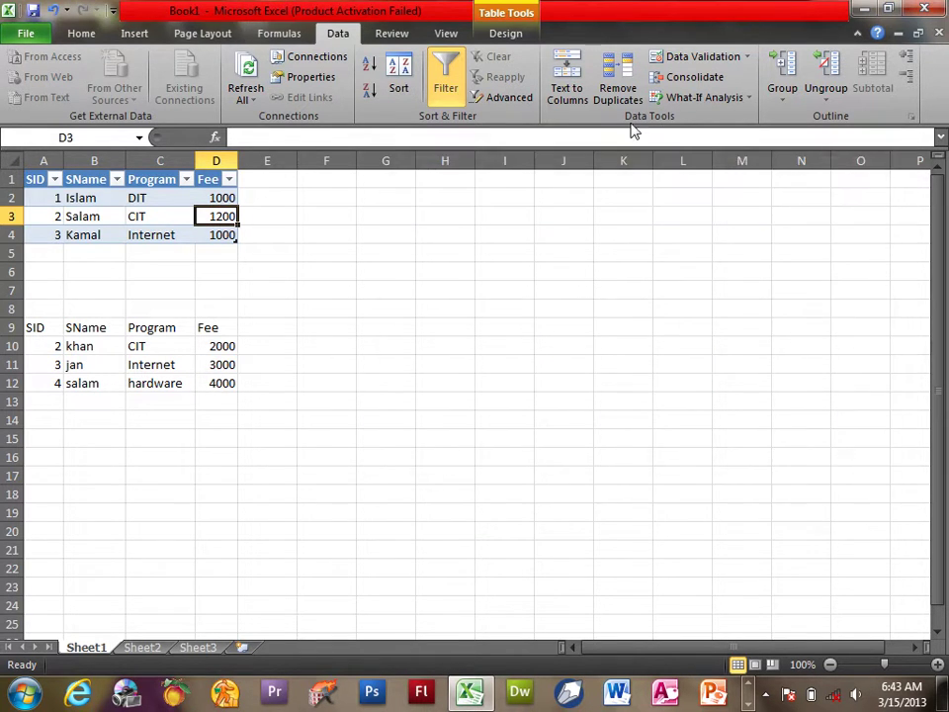
pyautogui.click(312, 86)
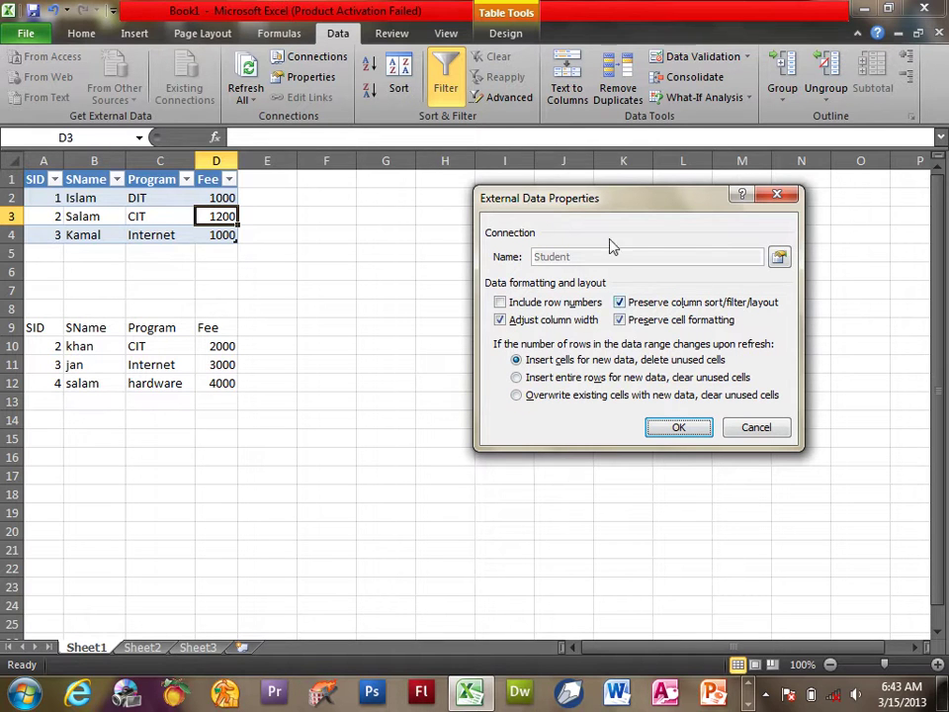
pyautogui.click(759, 428)
pyautogui.click(223, 347)
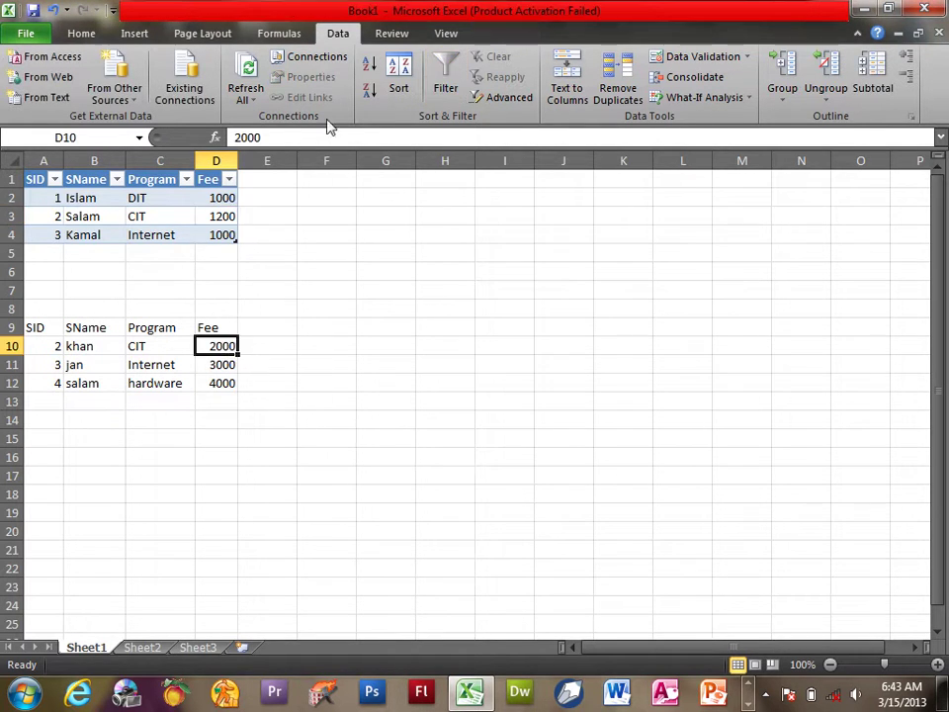
# Step: Inspect the SID range's External Data Range Properties and cancel without changes
pyautogui.click(208, 328)
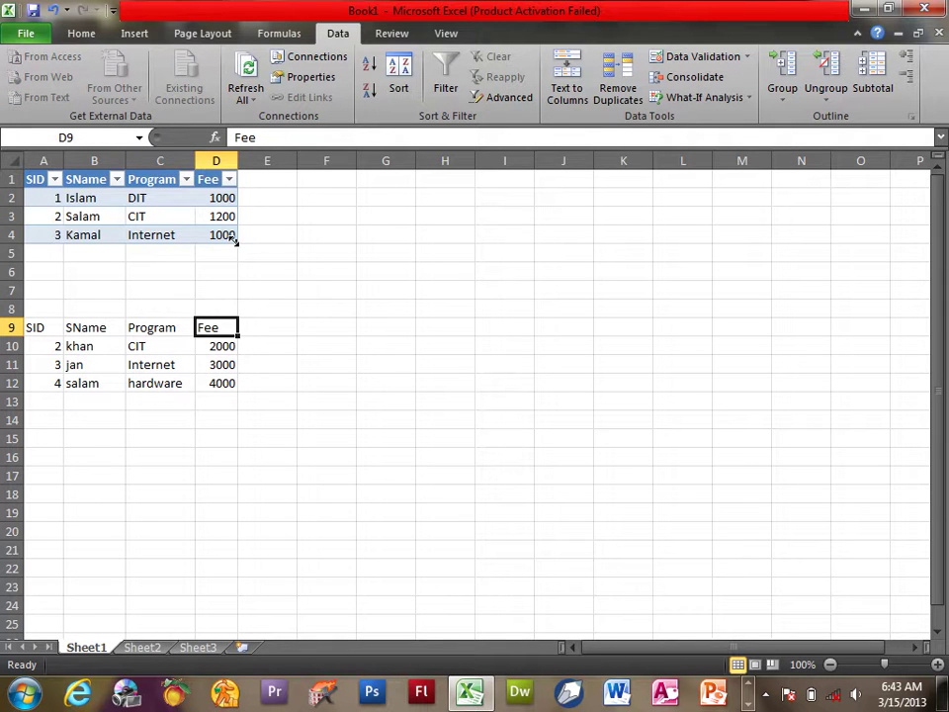
pyautogui.click(176, 328)
pyautogui.click(308, 85)
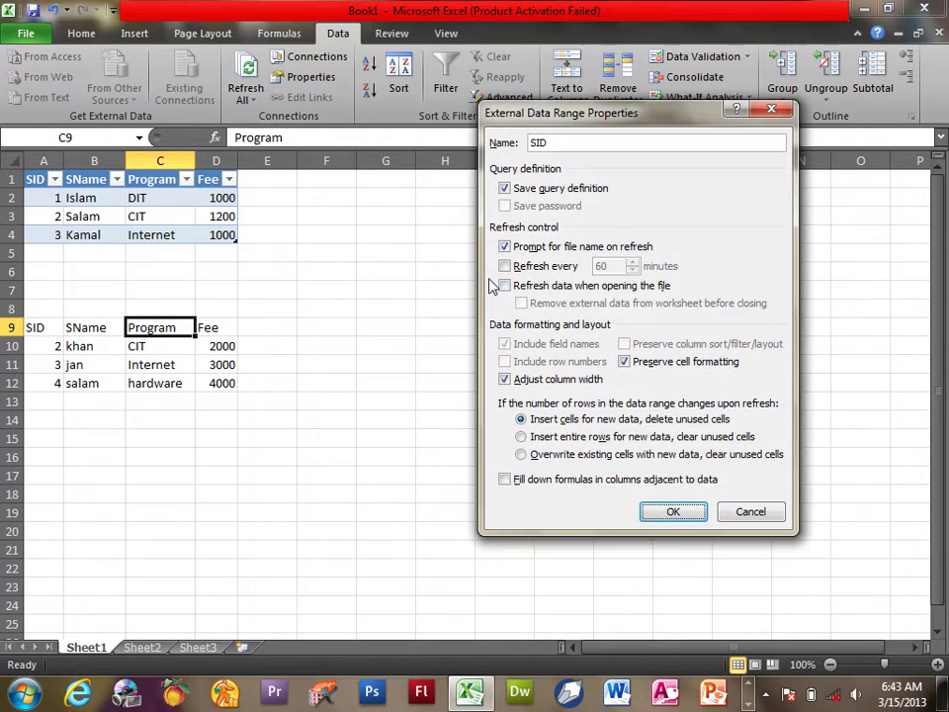
pyautogui.moveTo(566, 147); pyautogui.dragTo(538, 132)
pyautogui.click(730, 510)
# Step: Select empty cell F1 and show the Insert commands
pyautogui.click(321, 344)
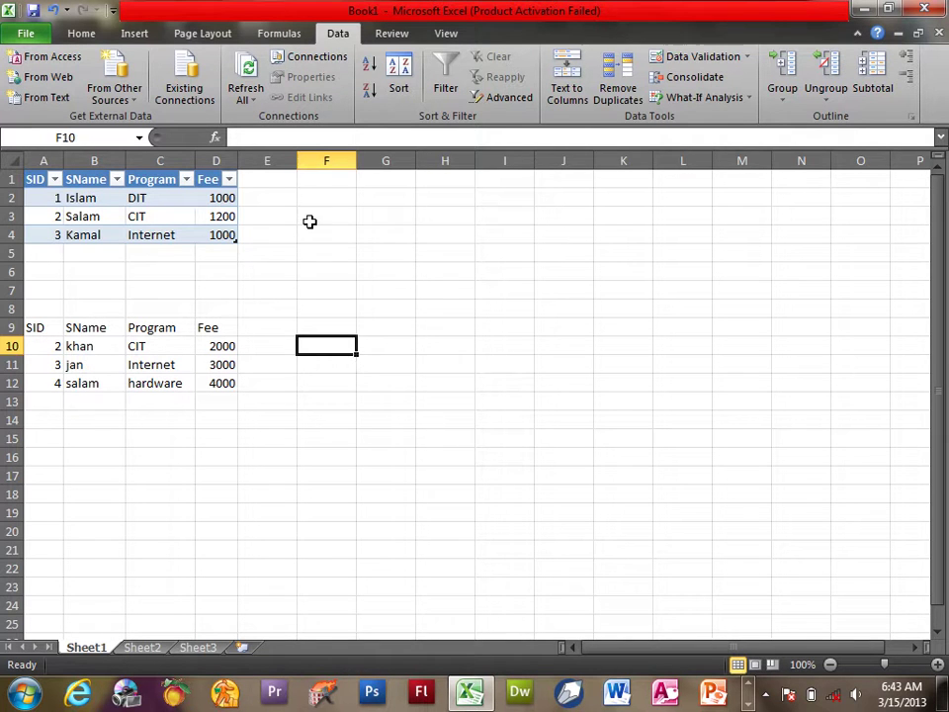
pyautogui.click(321, 176)
pyautogui.click(133, 32)
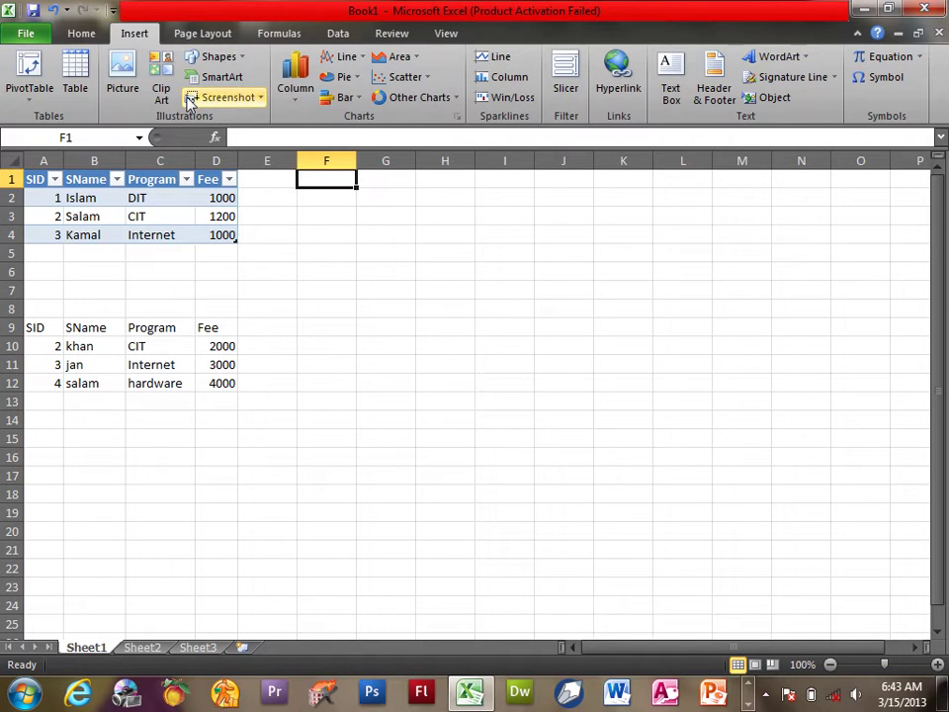
# Step: Insert the last Word document from Documents as an object linked to its source file
pyautogui.click(776, 96)
pyautogui.click(552, 160)
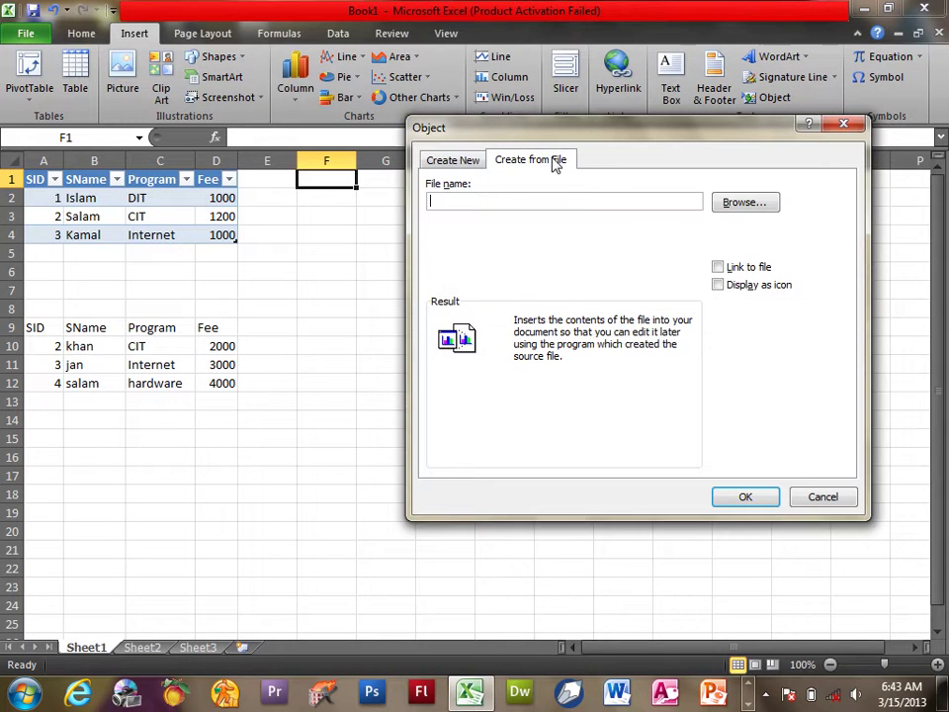
pyautogui.click(740, 205)
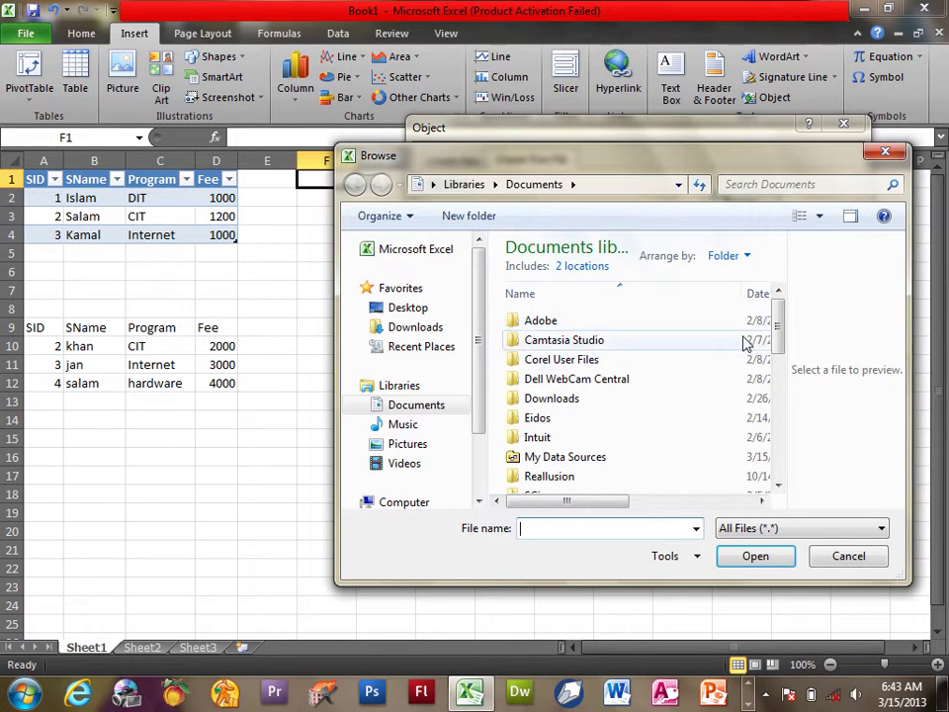
pyautogui.scroll(-5, 748, 338)
pyautogui.scroll(-5, 762, 415)
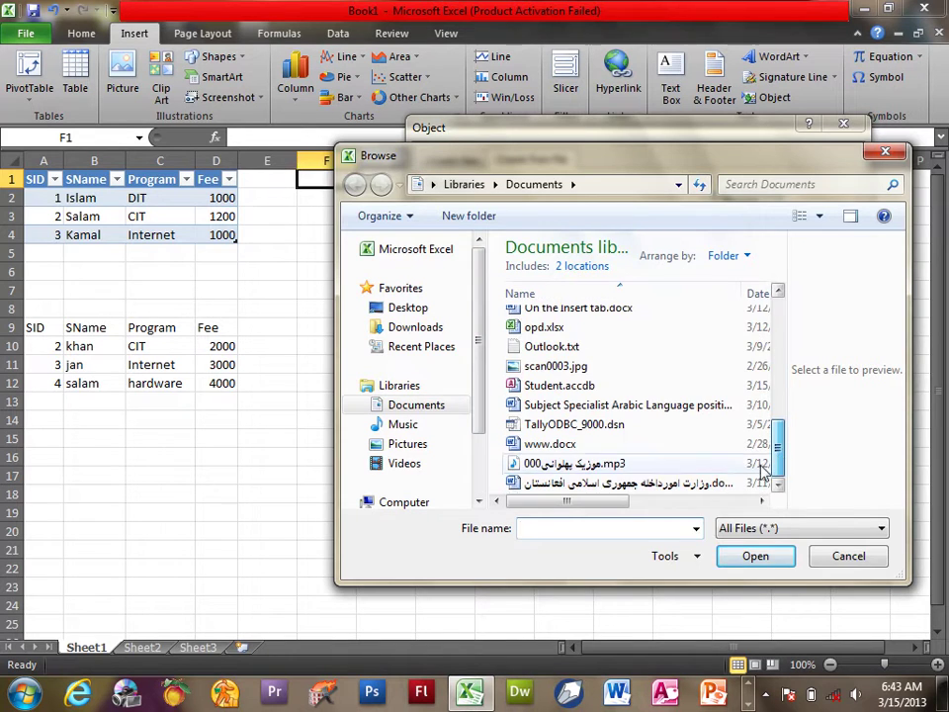
pyautogui.doubleClick(761, 482)
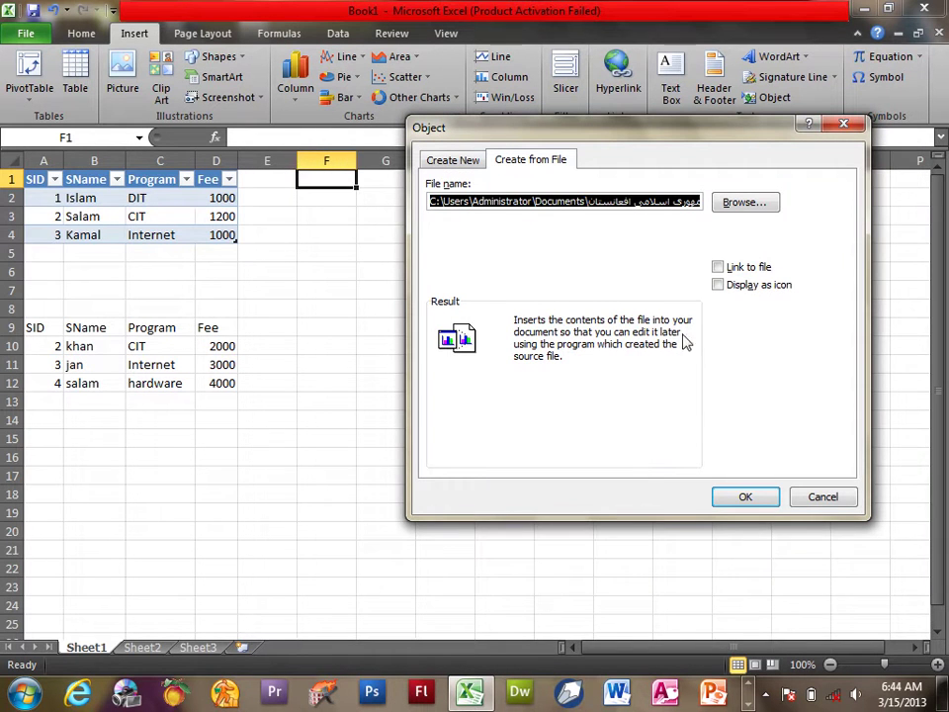
pyautogui.click(718, 267)
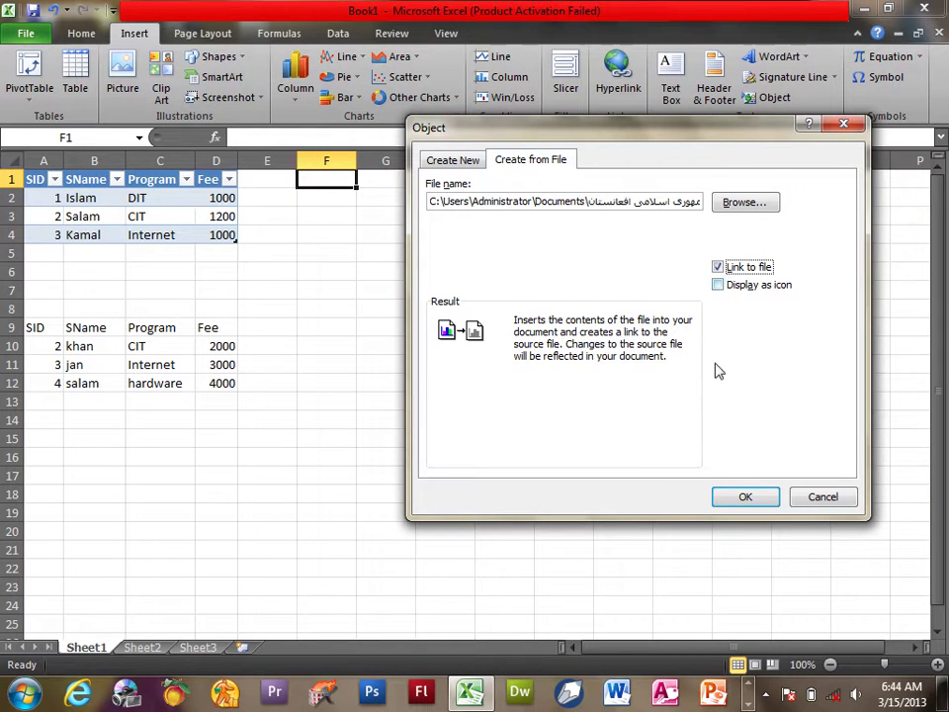
pyautogui.click(738, 494)
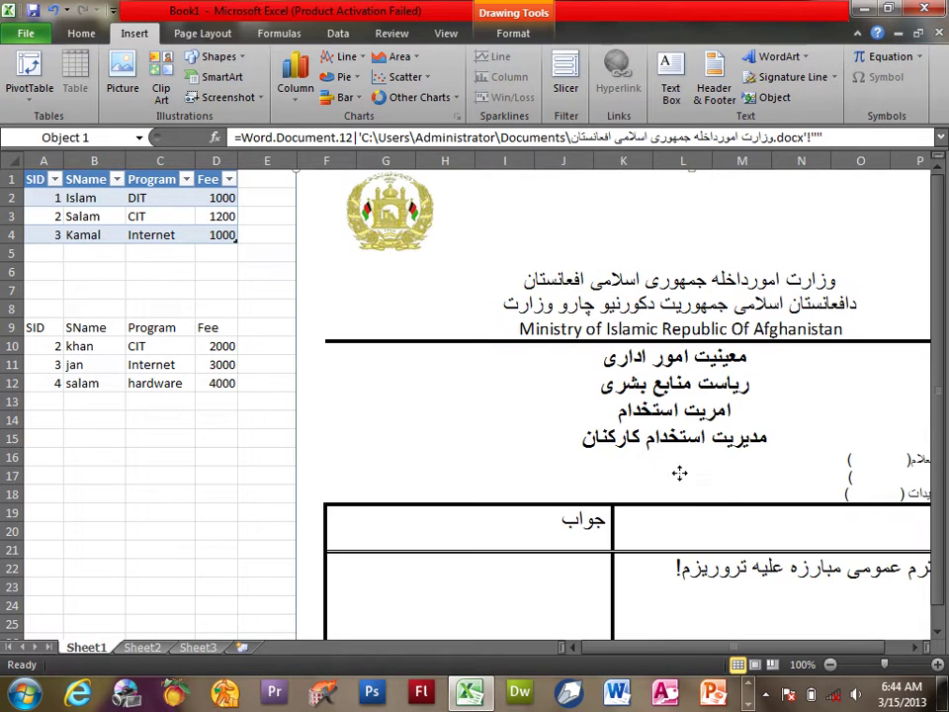
# Step: Nudge the Word object left, open Edit Links, and open the linked source in Word
pyautogui.moveTo(653, 478); pyautogui.dragTo(605, 471)
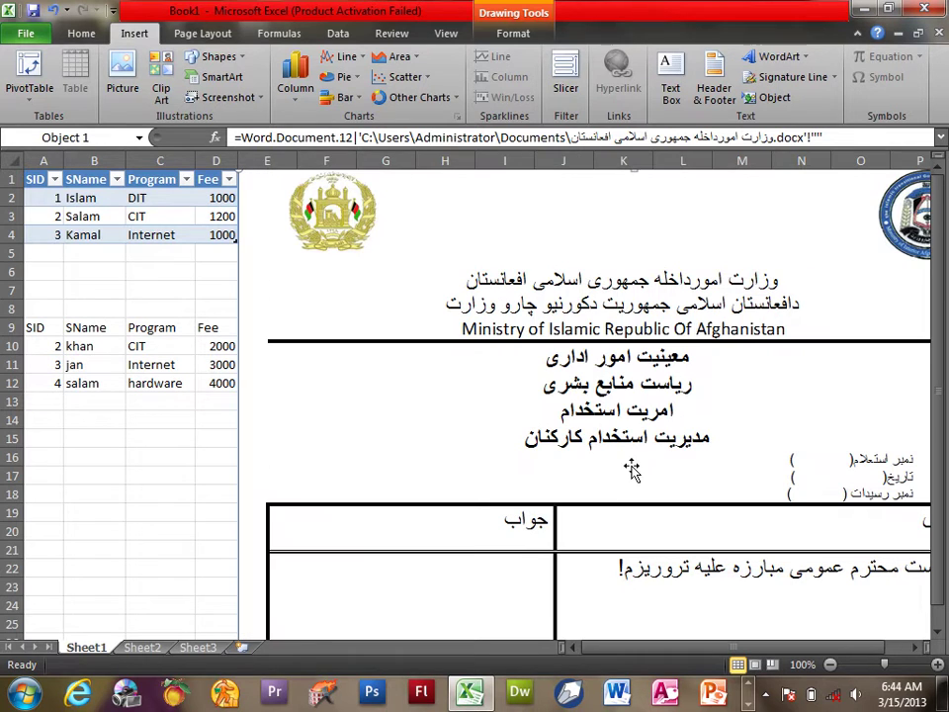
pyautogui.click(348, 35)
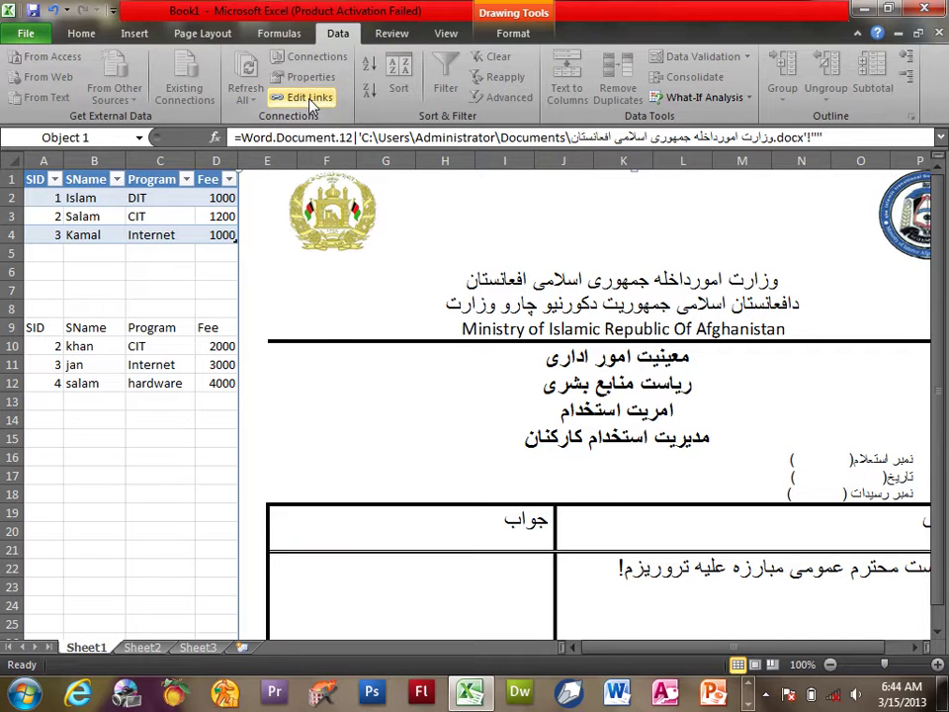
pyautogui.click(310, 99)
pyautogui.moveTo(636, 213); pyautogui.dragTo(568, 216)
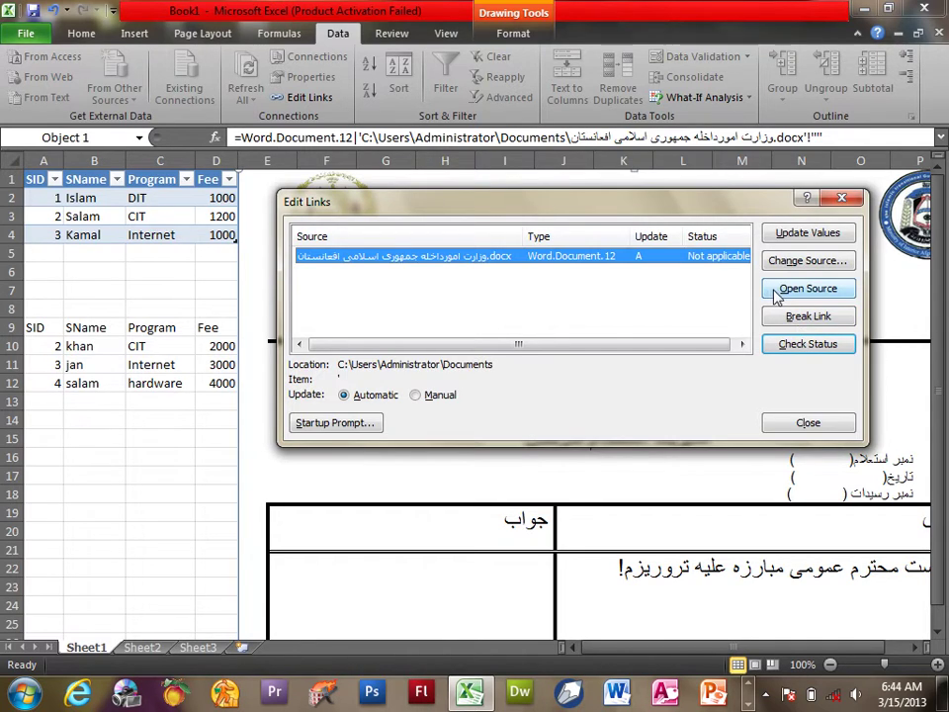
pyautogui.click(776, 295)
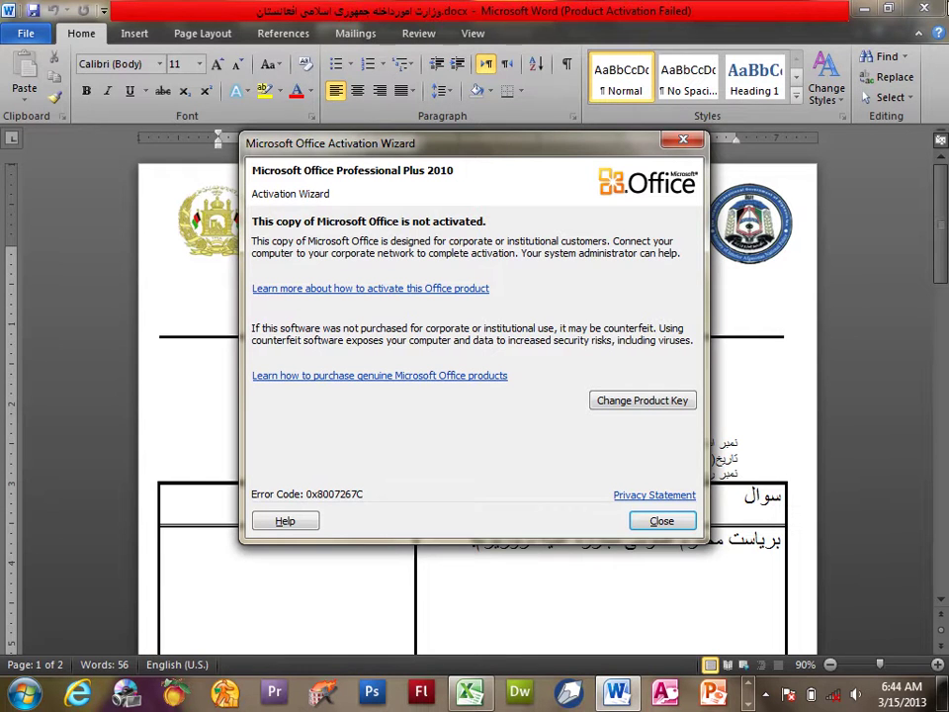
# Step: Close the Office Activation Wizard in Word and return to Excel
pyautogui.click(683, 140)
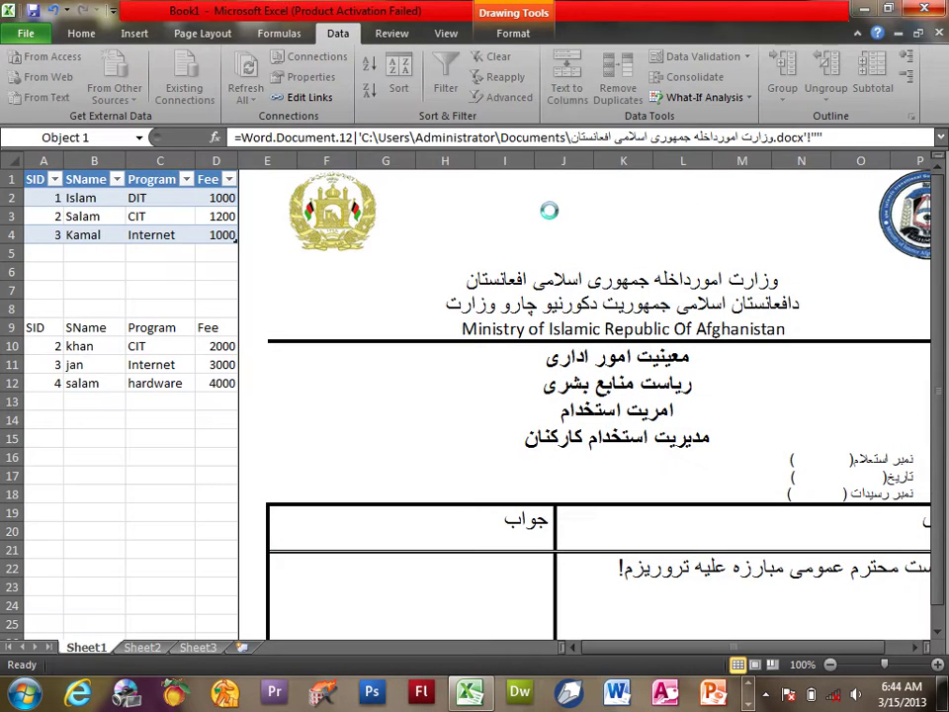
# Step: Reopen Edit Links, check the Word link's status, and set it to update manually
pyautogui.click(307, 97)
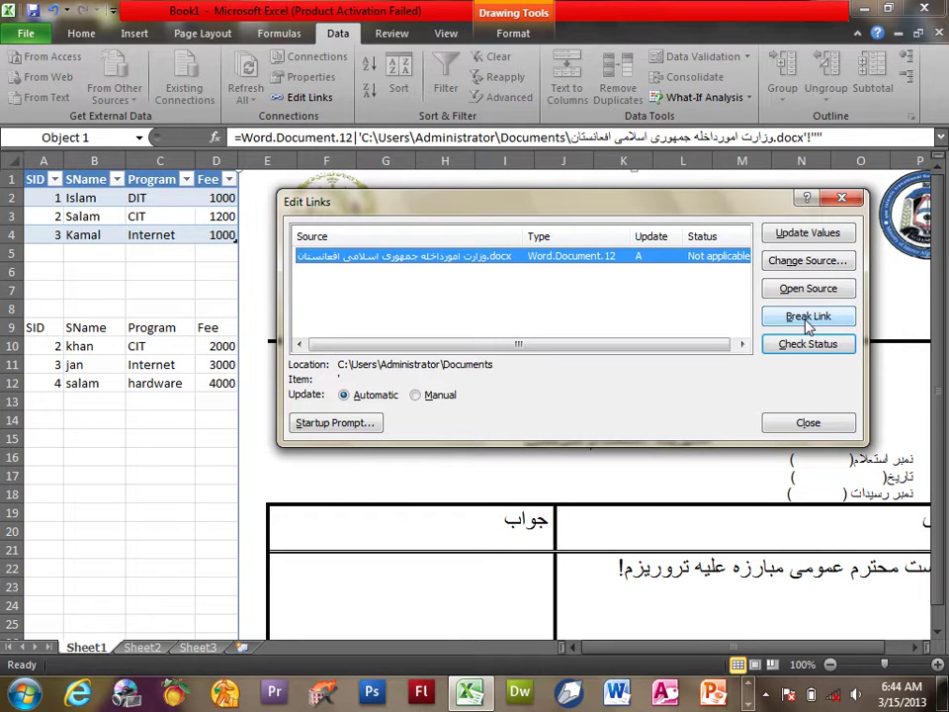
pyautogui.click(799, 352)
pyautogui.click(427, 397)
# Step: Inspect the link path in Change Source, cancel, close Edit Links, and delete the Word object
pyautogui.click(790, 262)
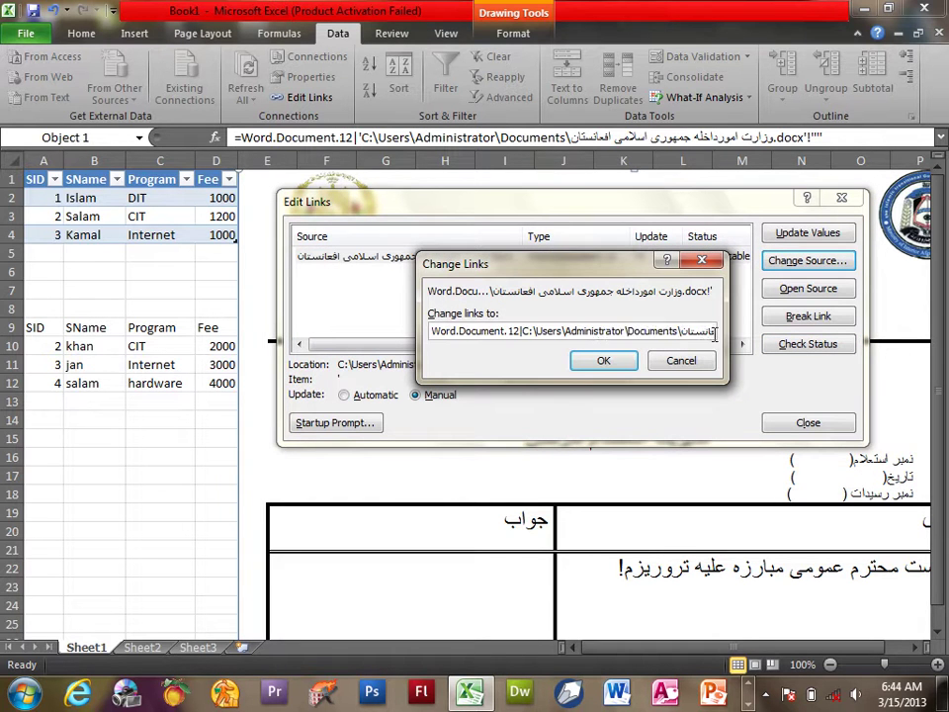
pyautogui.moveTo(714, 332); pyautogui.dragTo(432, 331)
pyautogui.click(460, 331)
pyautogui.moveTo(669, 331); pyautogui.dragTo(742, 329)
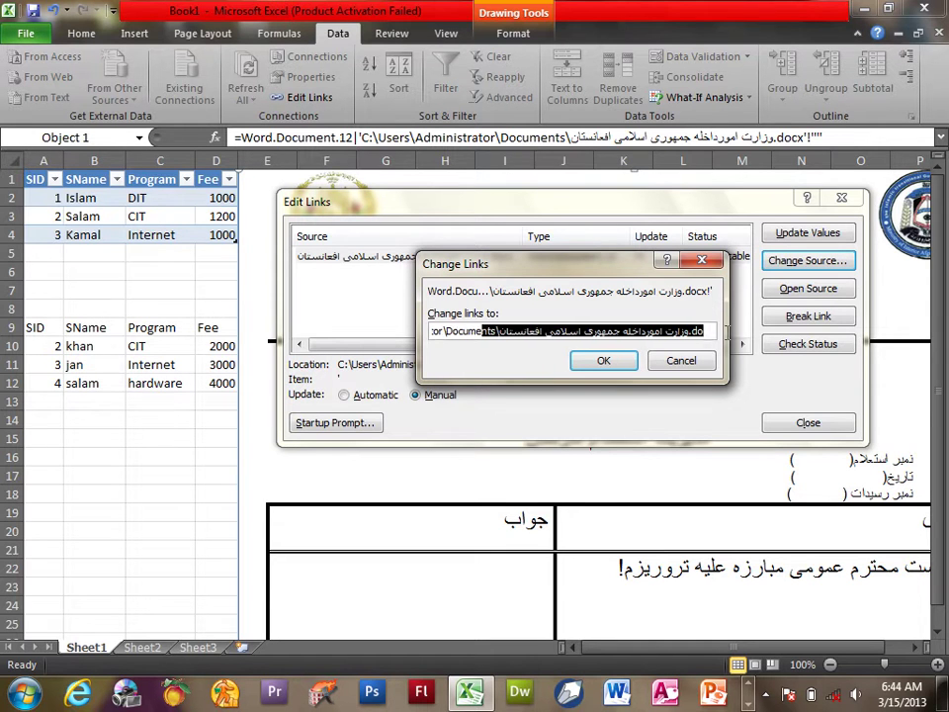
pyautogui.click(679, 332)
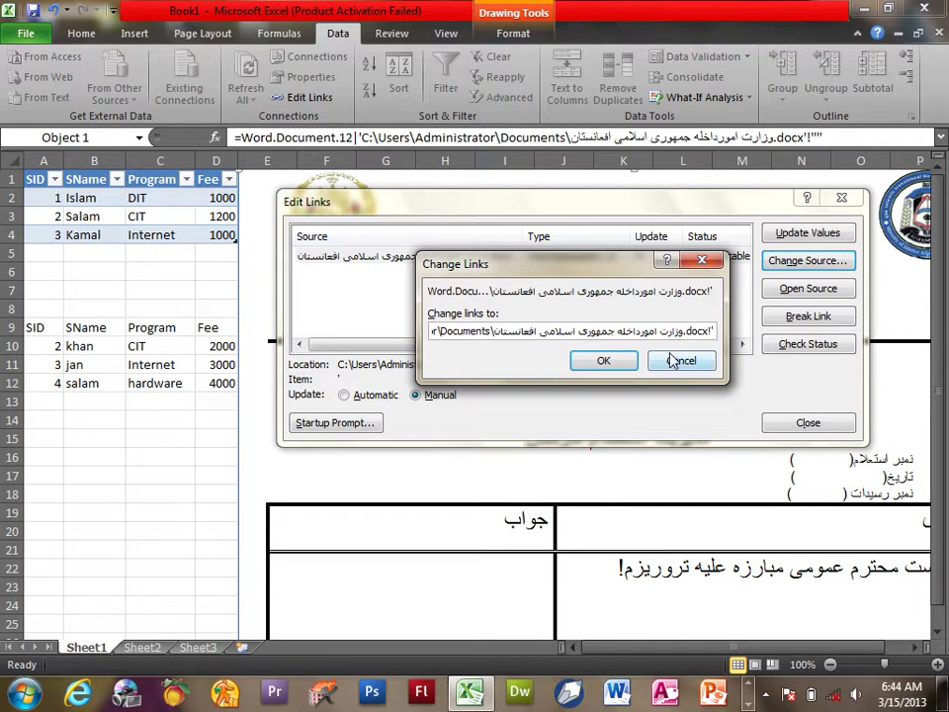
pyautogui.click(673, 361)
pyautogui.click(806, 422)
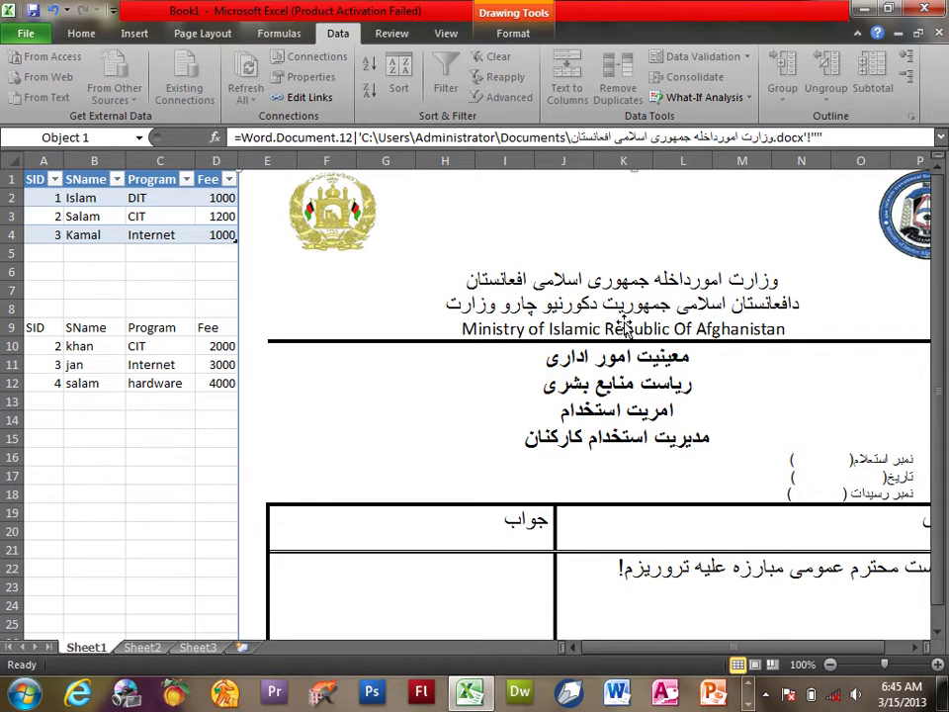
pyautogui.press('Delete')
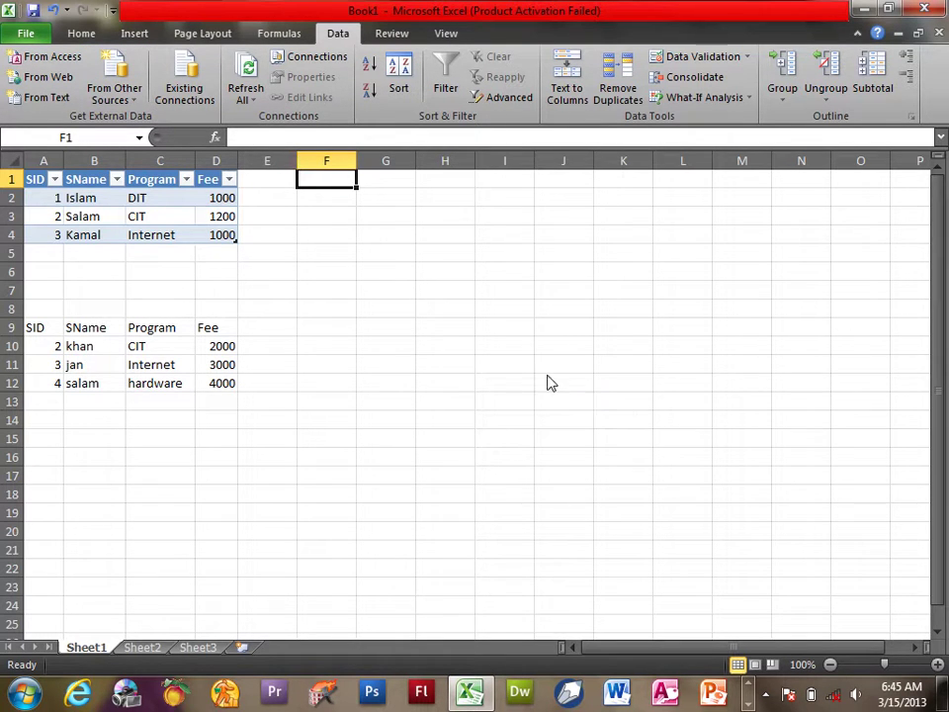
pyautogui.click(515, 364)
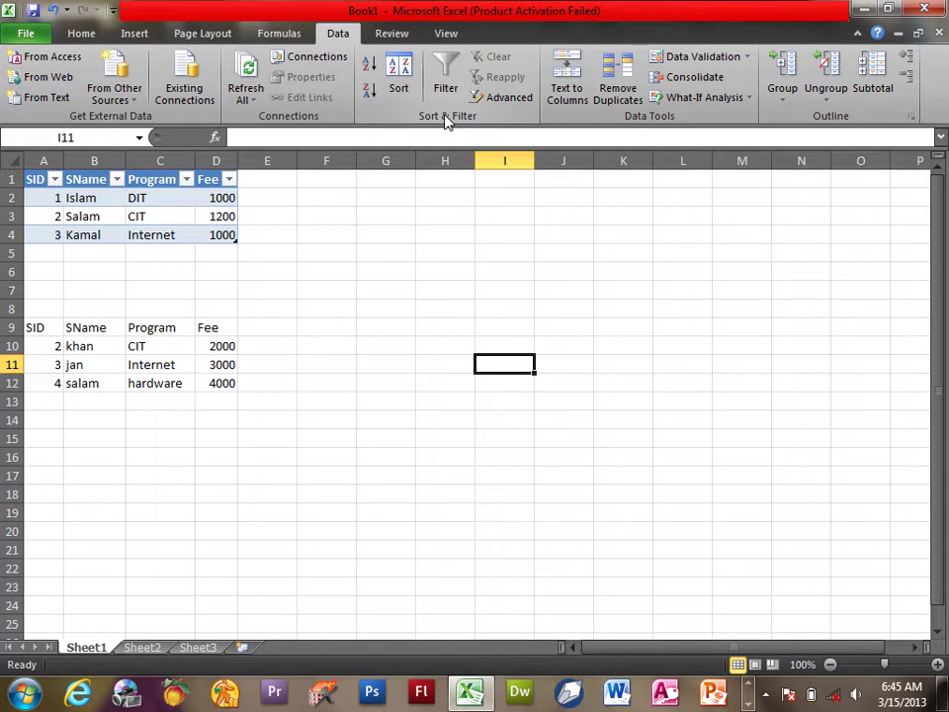
pyautogui.click(82, 36)
pyautogui.click(868, 89)
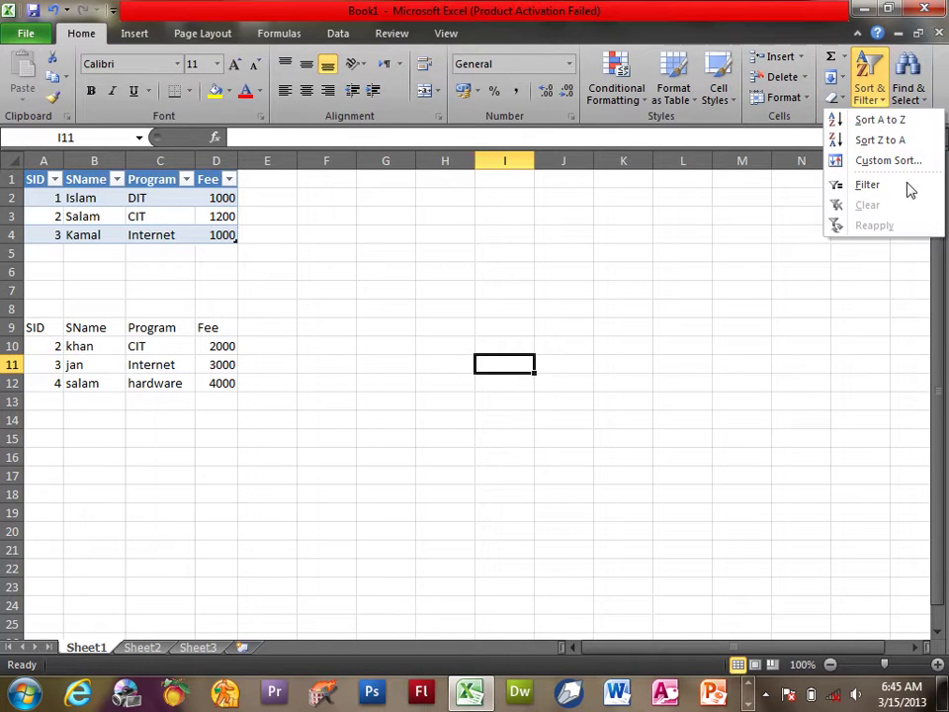
pyautogui.click(336, 34)
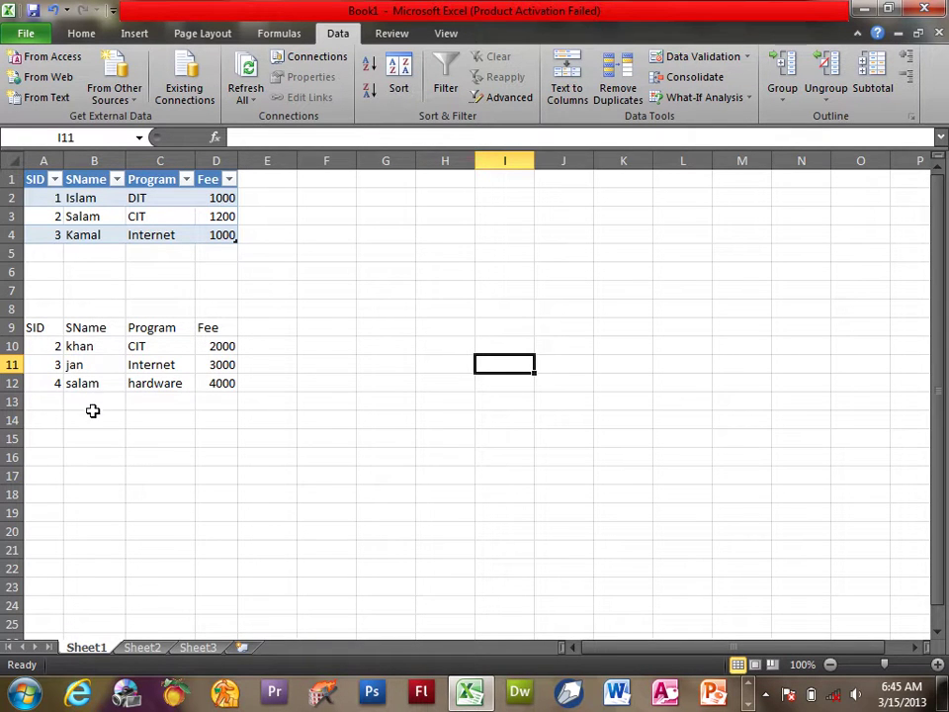
# Step: Enter the row 13 record: SID 5, asad, internet, fee 1000
pyautogui.click(79, 385)
pyautogui.click(78, 346)
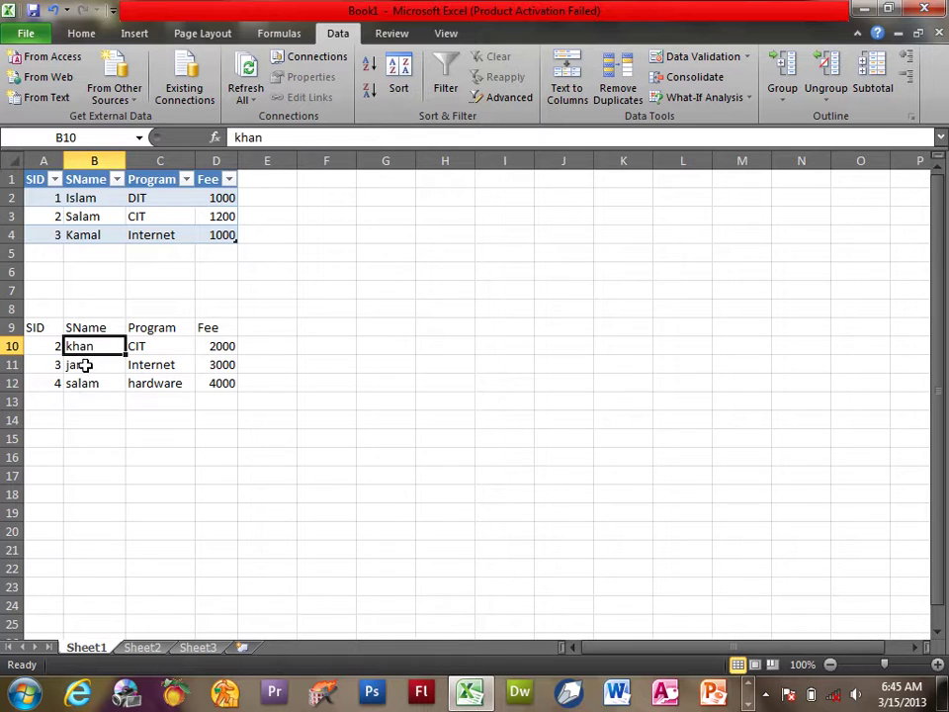
pyautogui.click(66, 397)
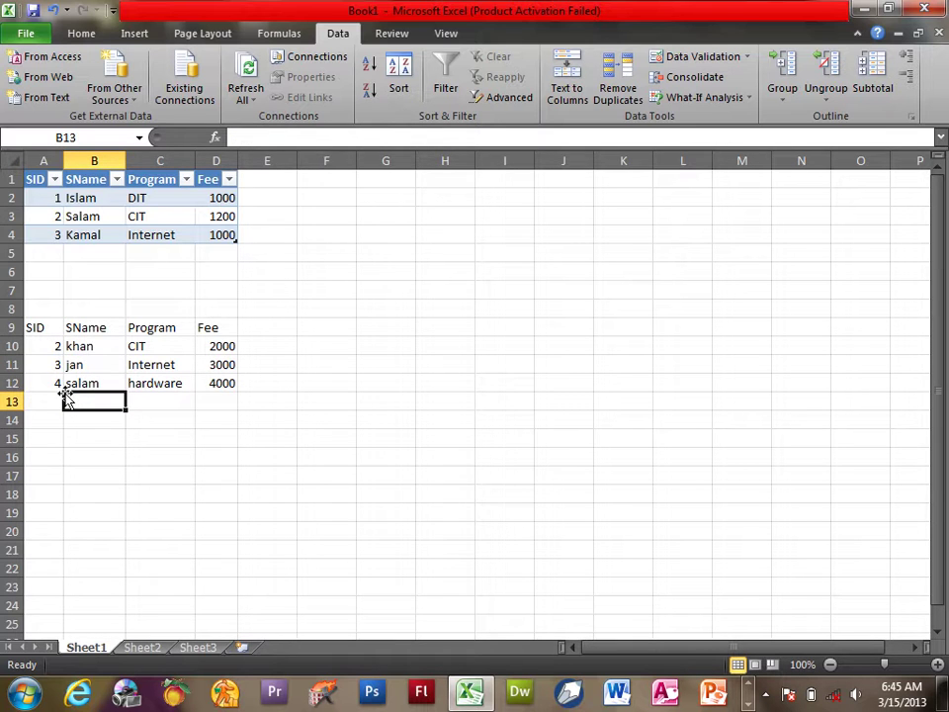
pyautogui.press('Return')
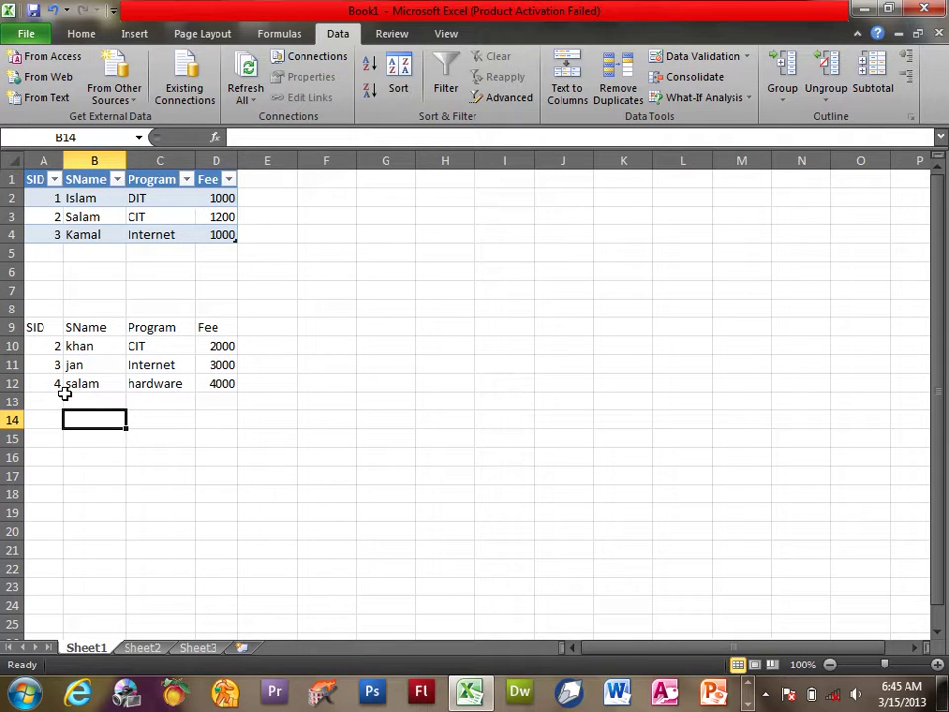
pyautogui.press('Left')
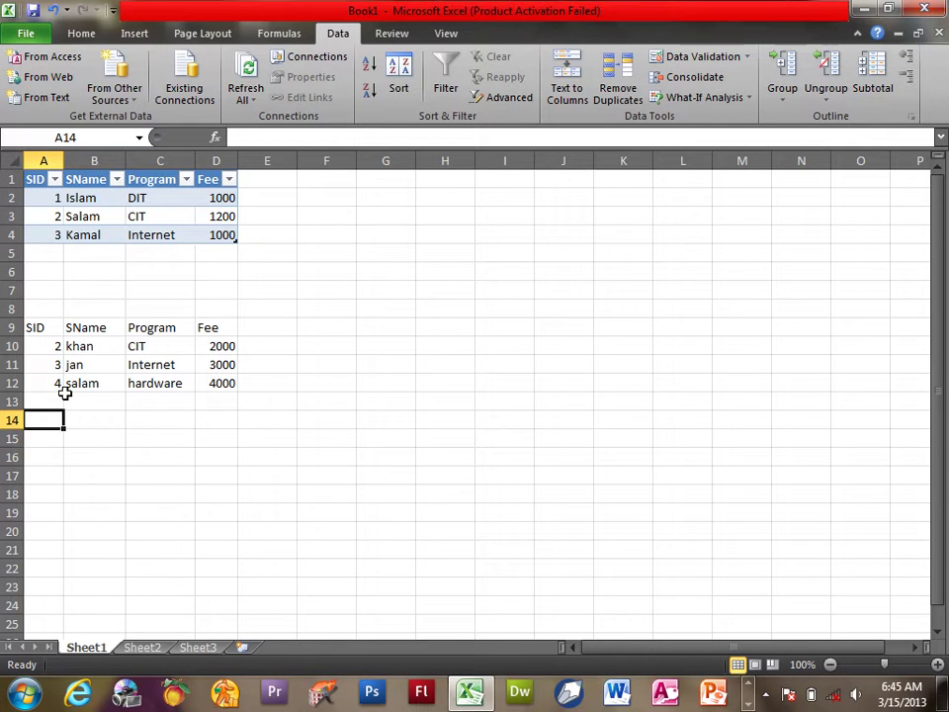
pyautogui.press('Up')
pyautogui.write('5')
pyautogui.press('Tab')
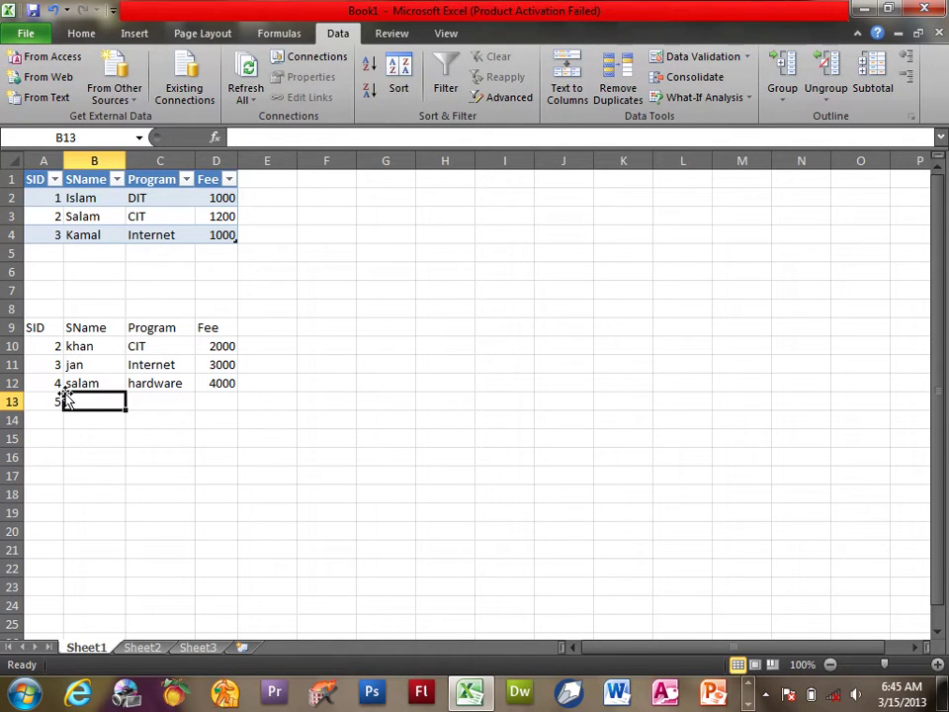
pyautogui.write('asad')
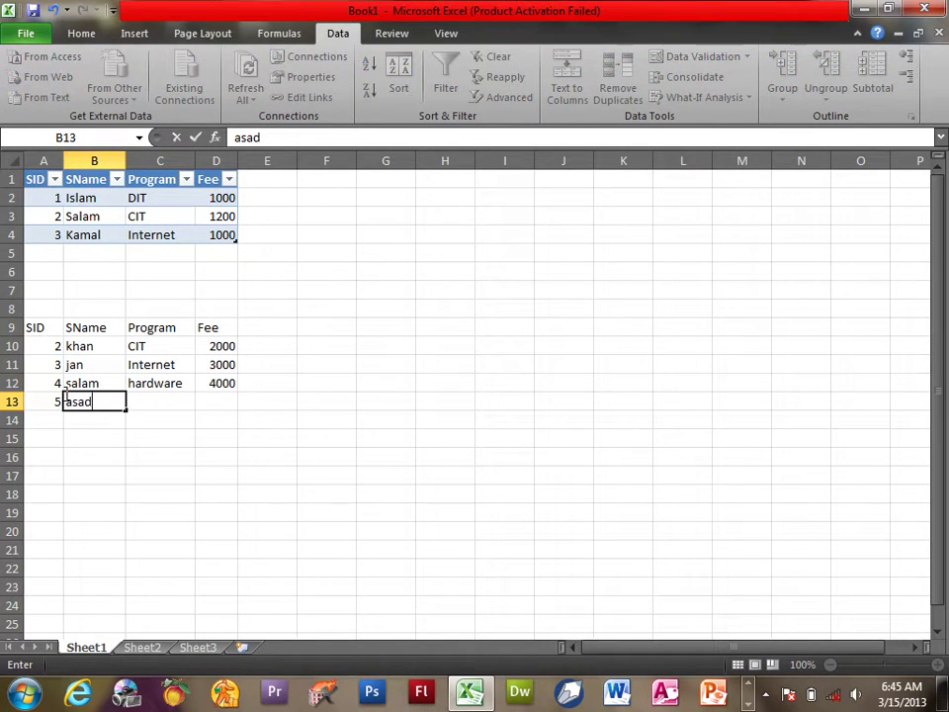
pyautogui.press('Tab')
pyautogui.write('internet')
pyautogui.press('Tab')
pyautogui.write('1000')
pyautogui.press('Return')
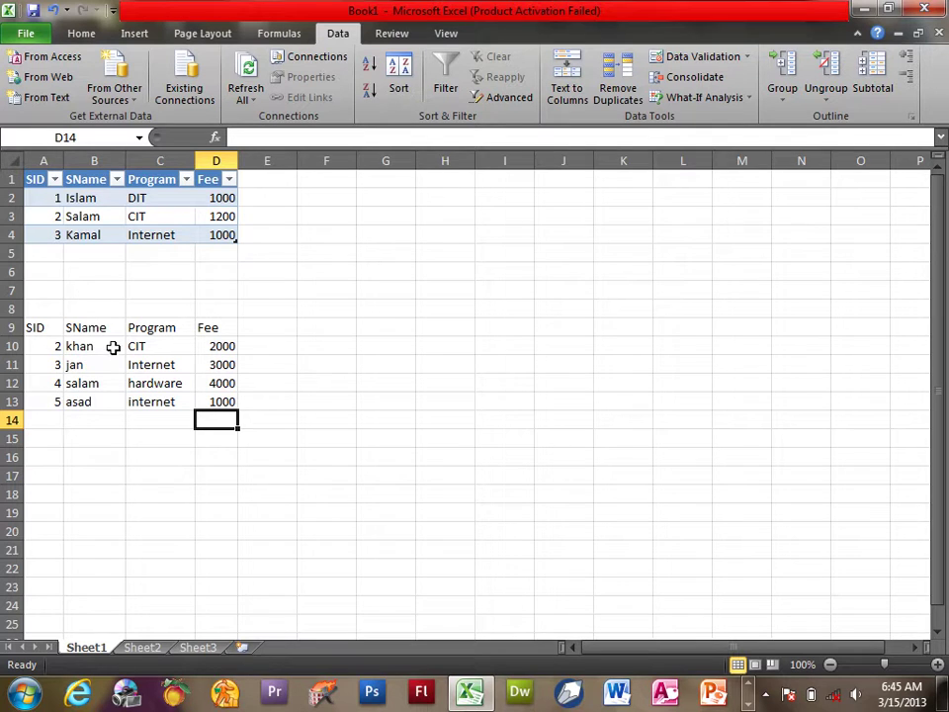
# Step: Sort only B9:B13 A to Z, continuing with the current selection in the Sort Warning
pyautogui.moveTo(99, 343); pyautogui.dragTo(93, 402)
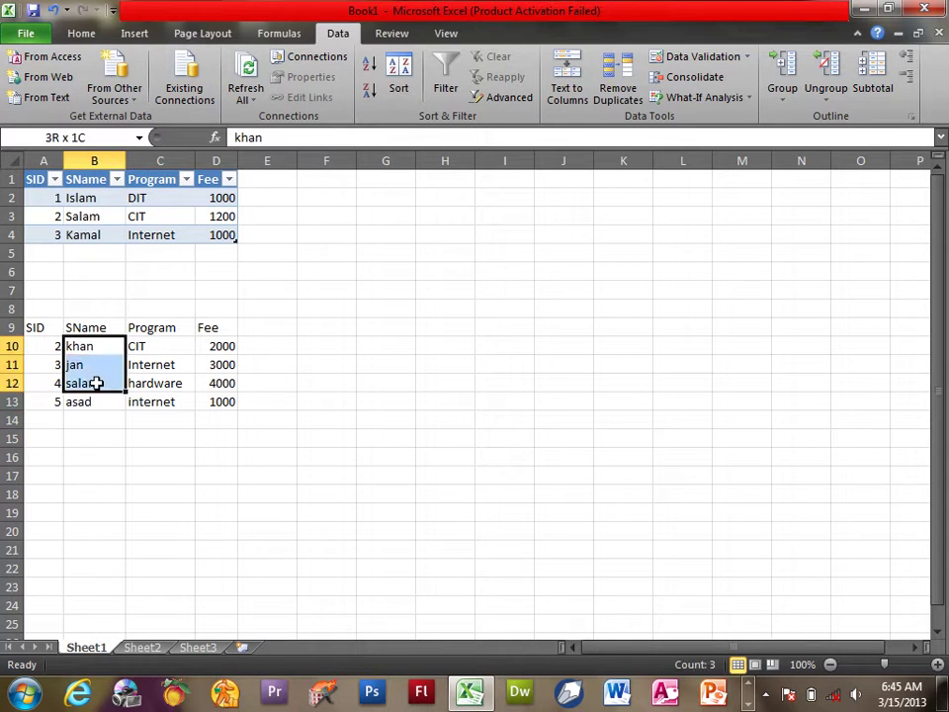
pyautogui.click(85, 335)
pyautogui.moveTo(85, 334); pyautogui.dragTo(85, 399)
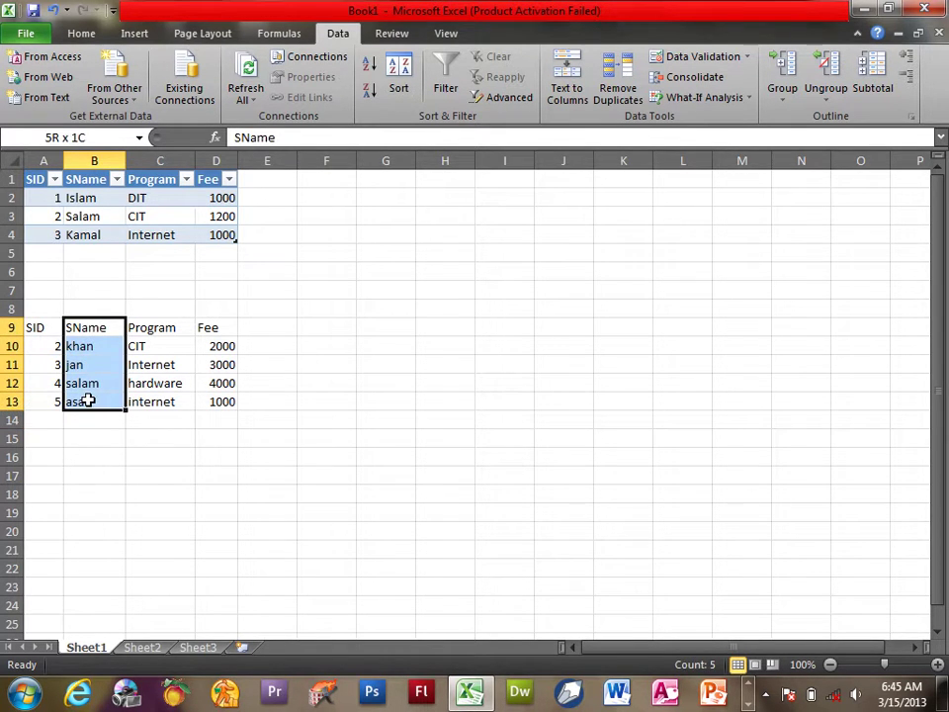
pyautogui.click(371, 66)
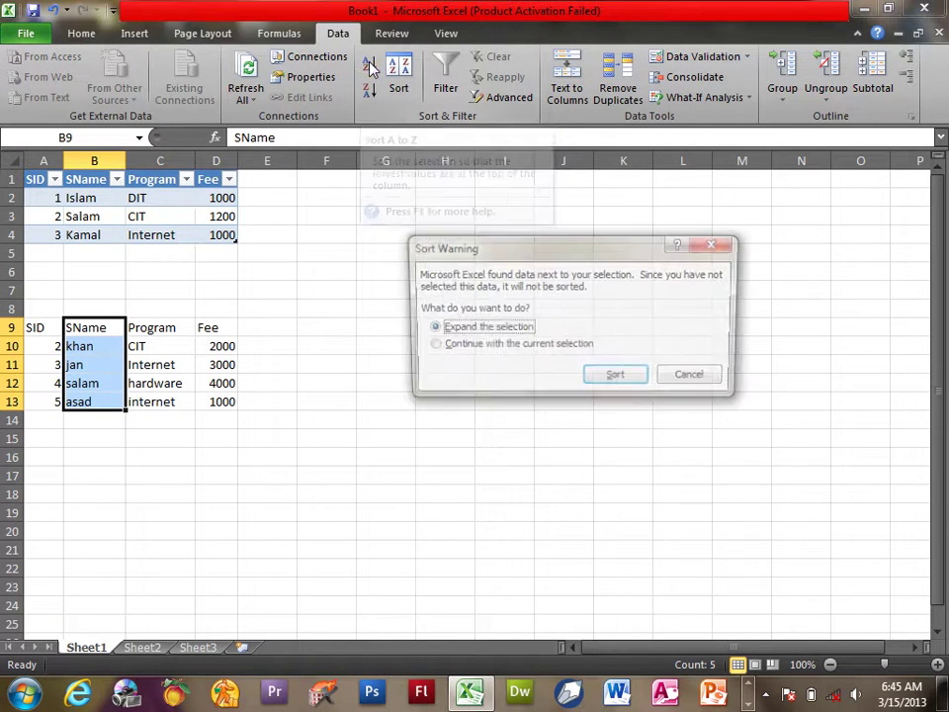
pyautogui.moveTo(420, 256); pyautogui.dragTo(398, 203)
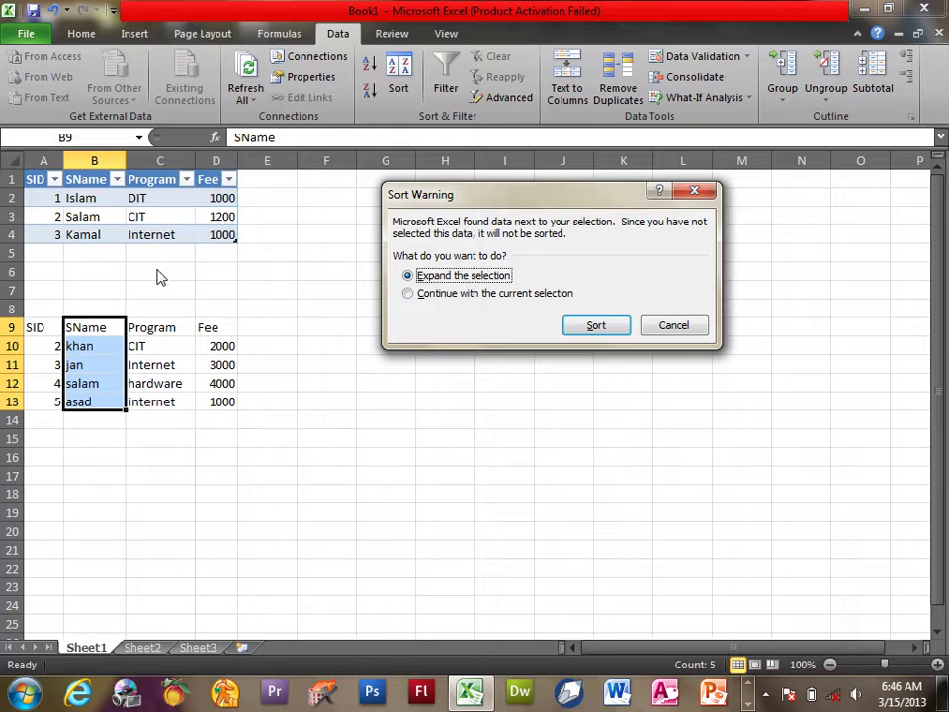
pyautogui.click(453, 299)
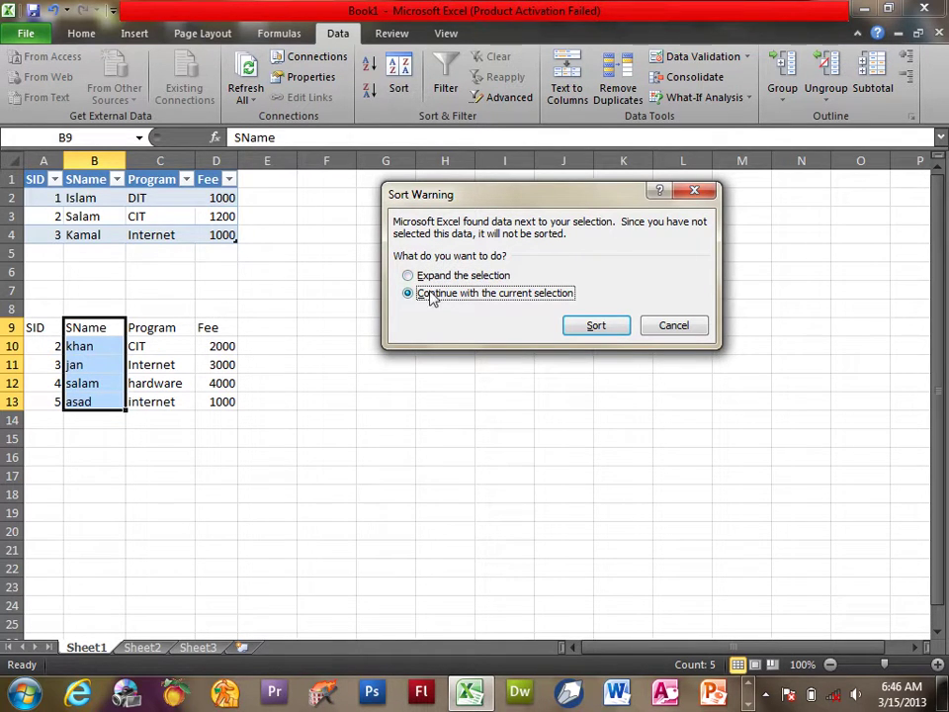
pyautogui.click(596, 326)
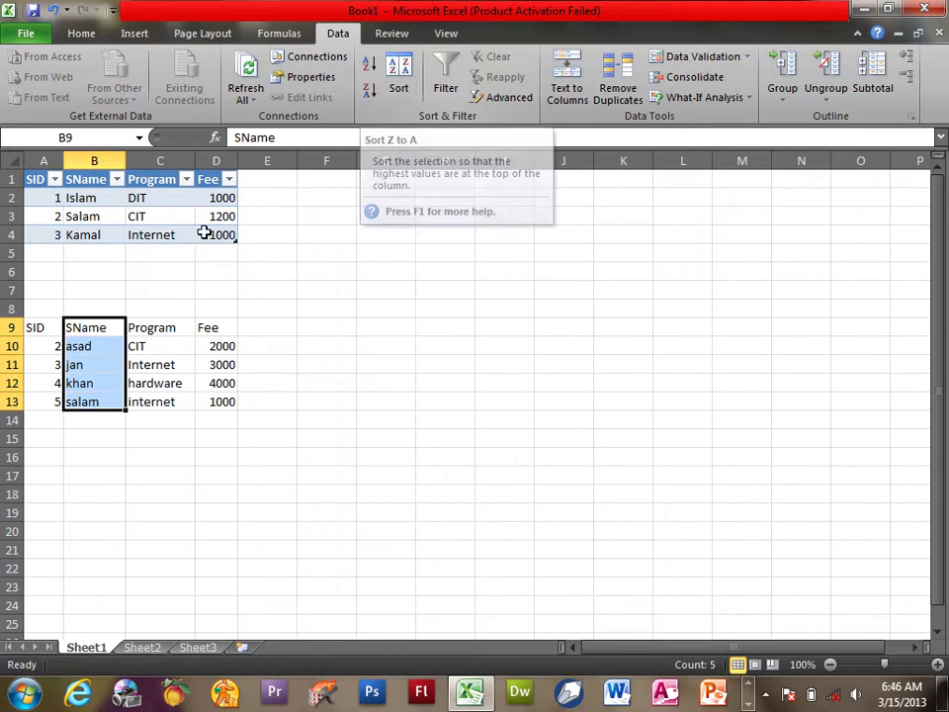
pyautogui.moveTo(39, 327)
pyautogui.mouseDown()
pyautogui.moveTo(110, 346)
pyautogui.moveTo(228, 402)
pyautogui.mouseUp()
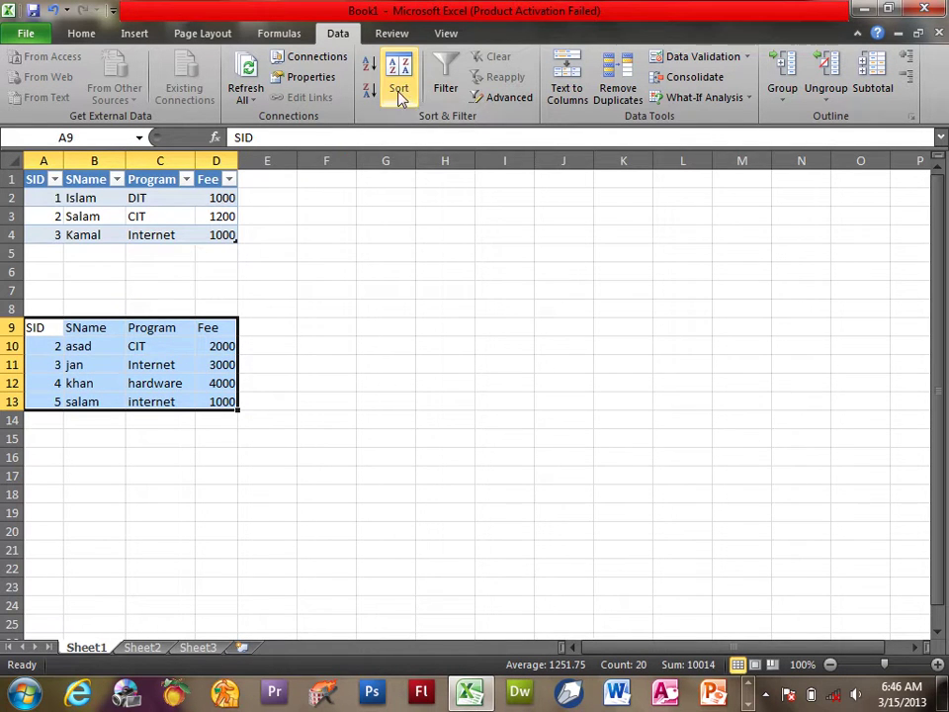
pyautogui.click(399, 91)
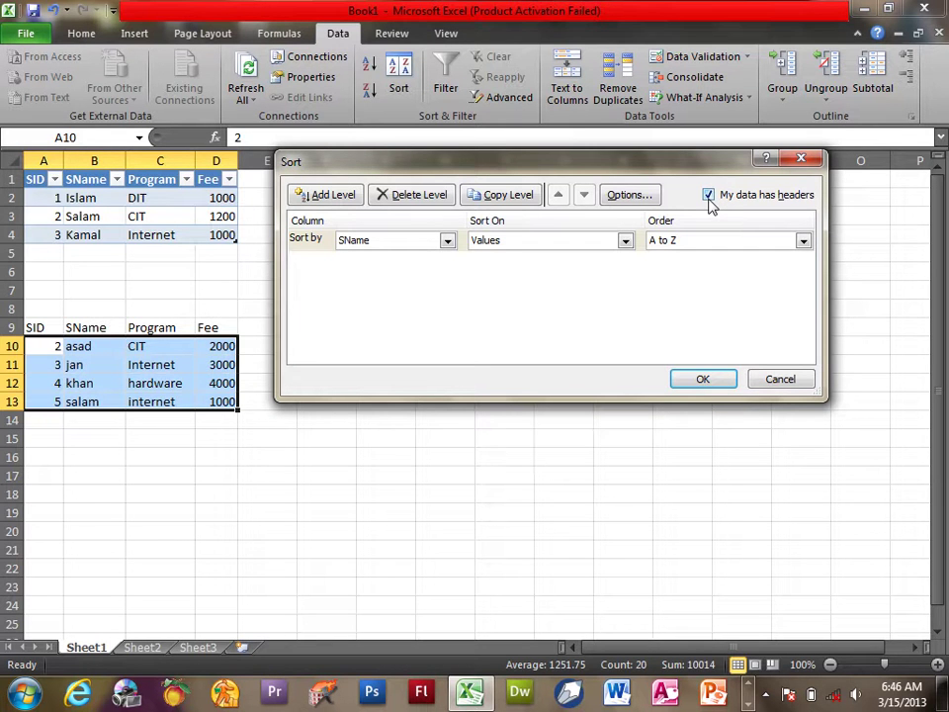
pyautogui.click(406, 243)
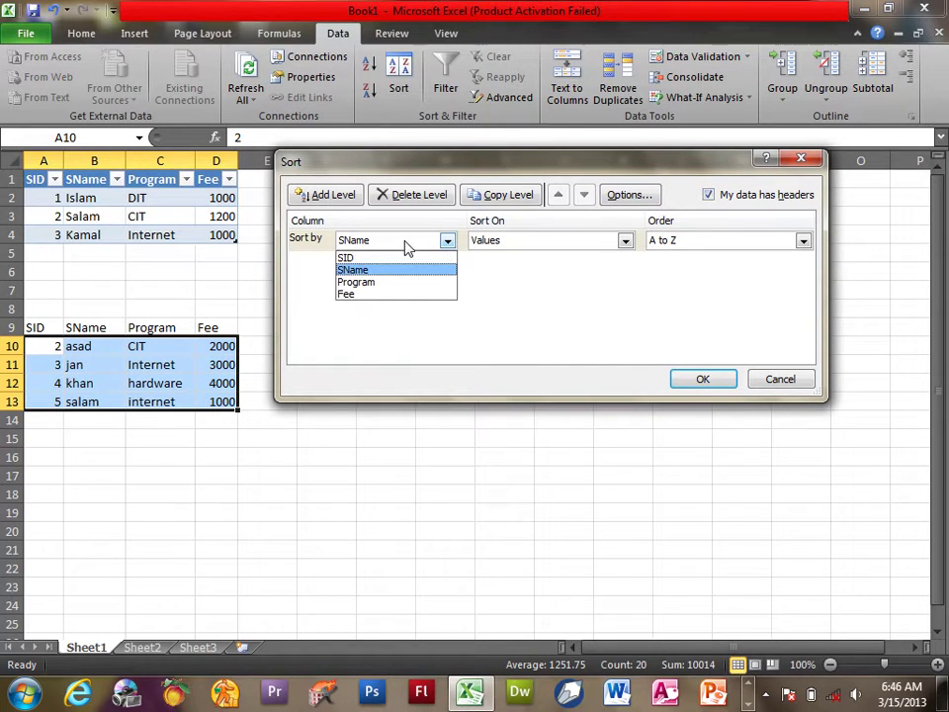
pyautogui.click(367, 273)
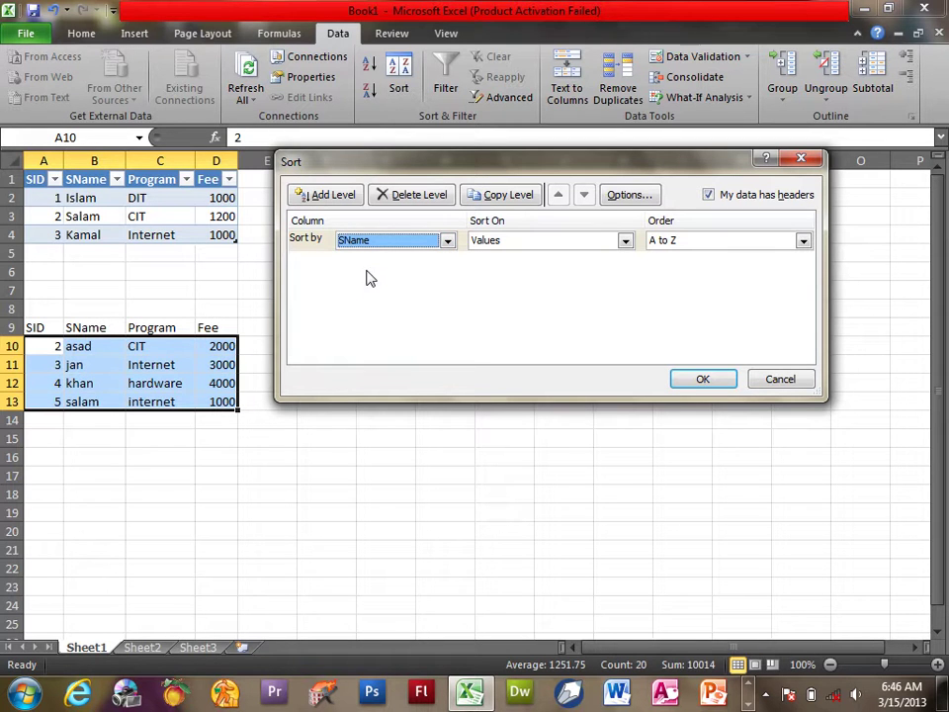
pyautogui.click(520, 243)
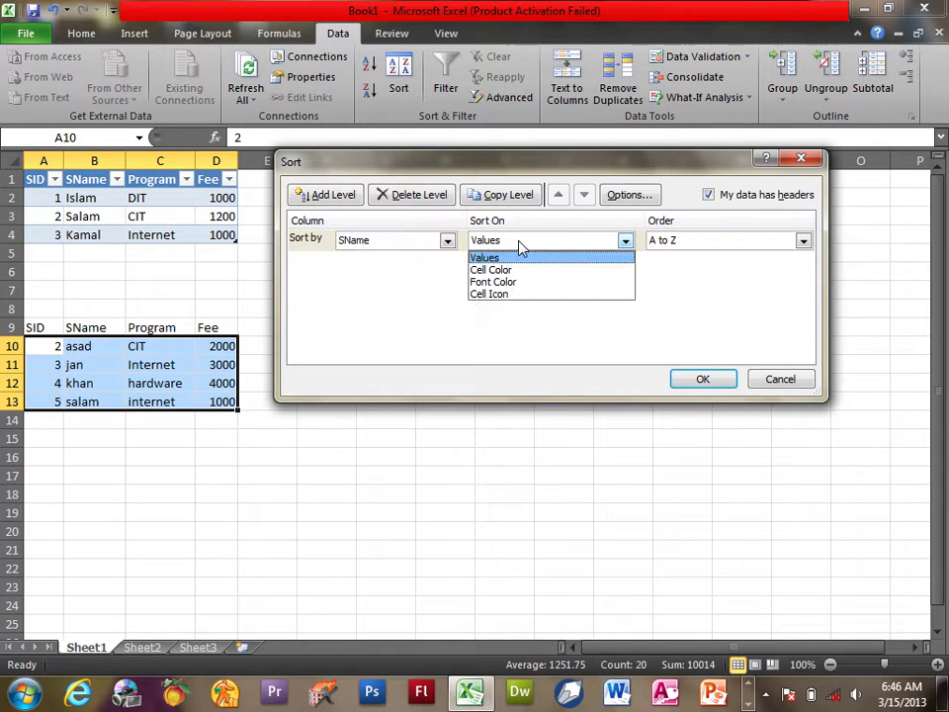
pyautogui.click(502, 257)
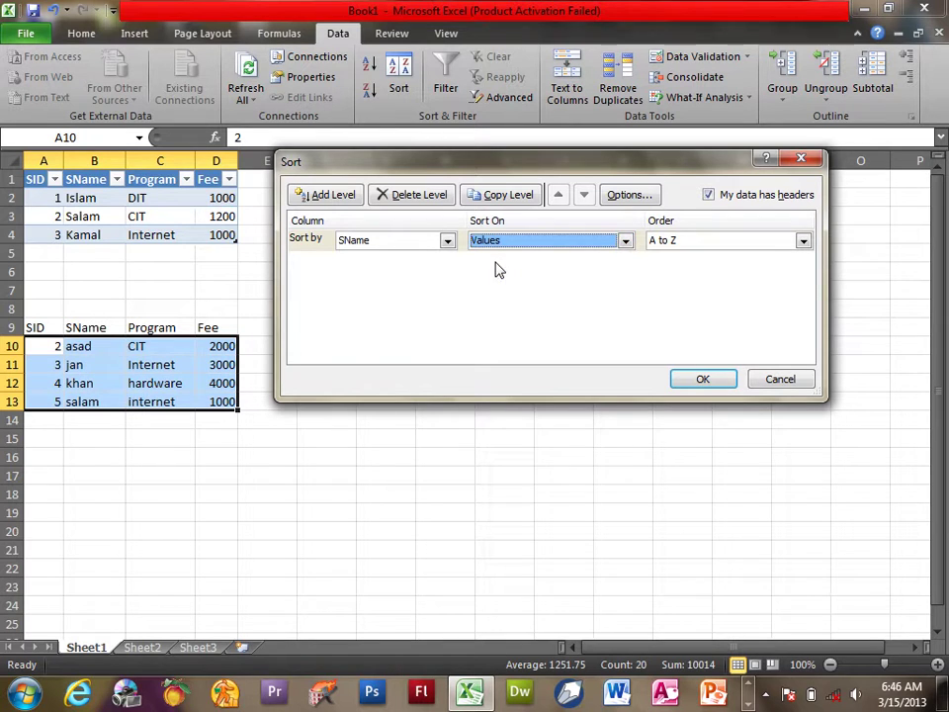
pyautogui.click(673, 241)
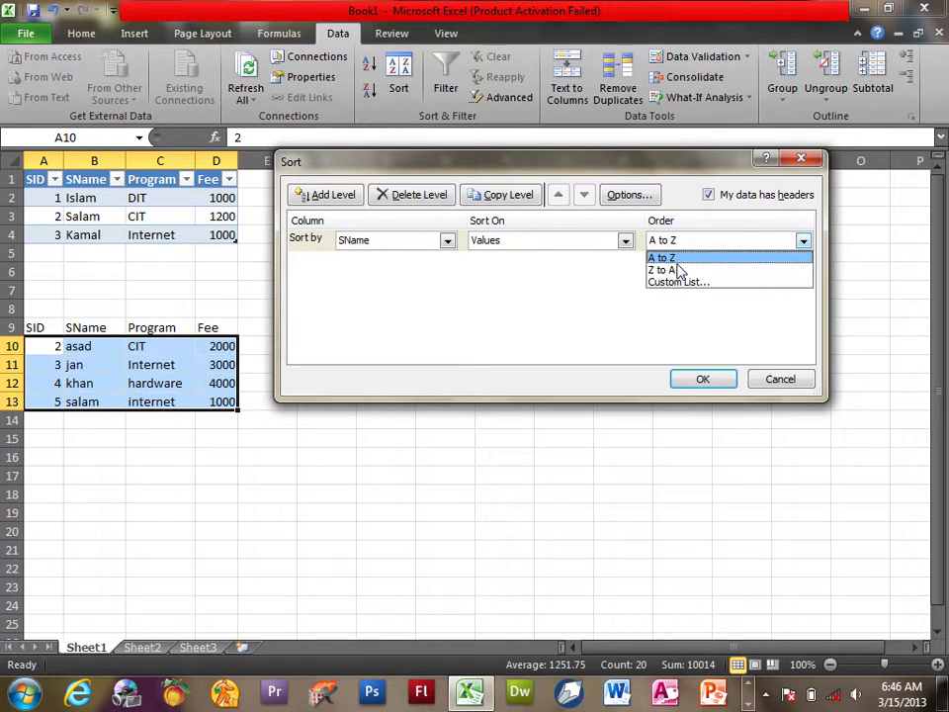
pyautogui.click(677, 270)
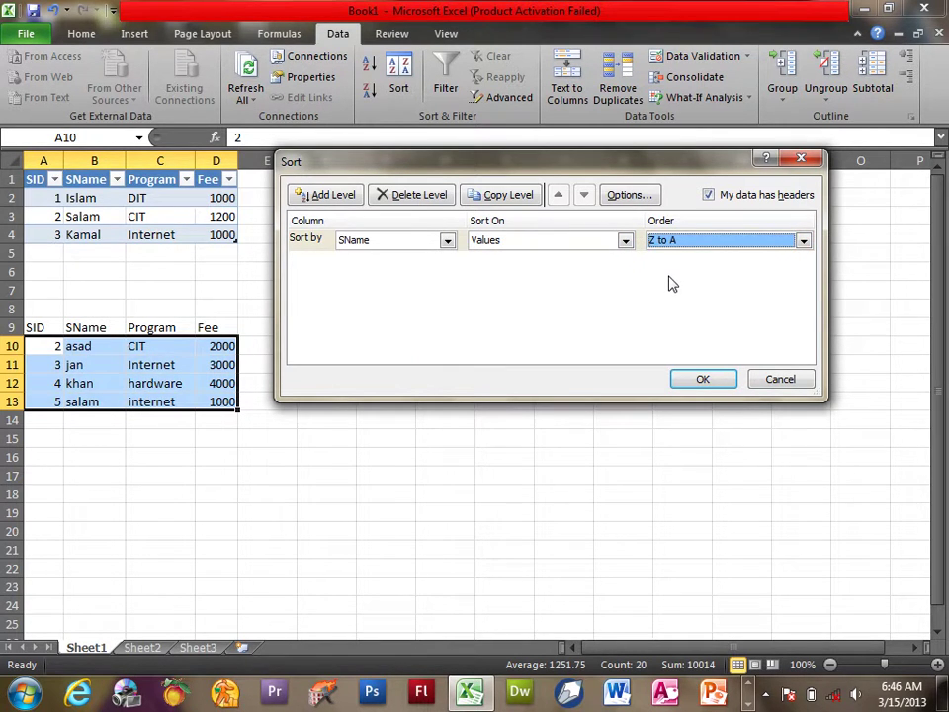
pyautogui.click(695, 380)
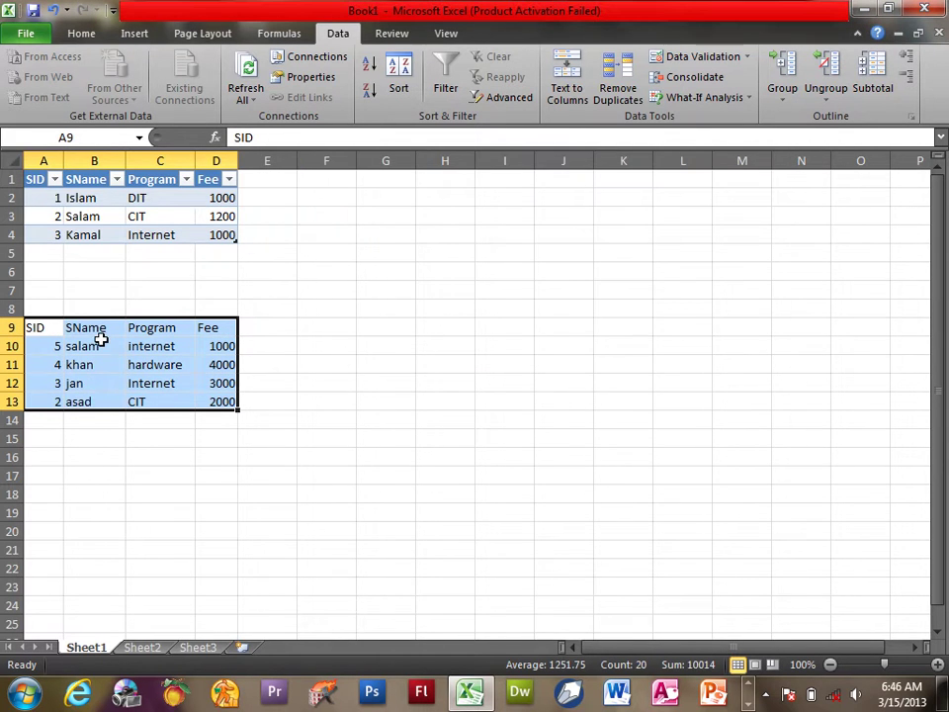
pyautogui.click(410, 87)
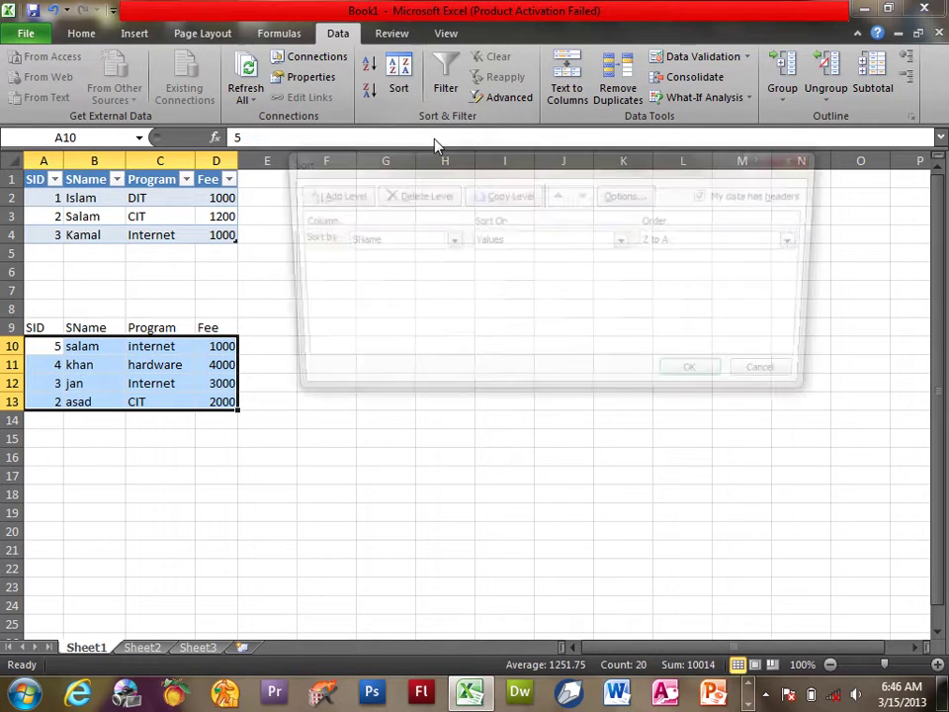
pyautogui.click(673, 240)
pyautogui.click(660, 255)
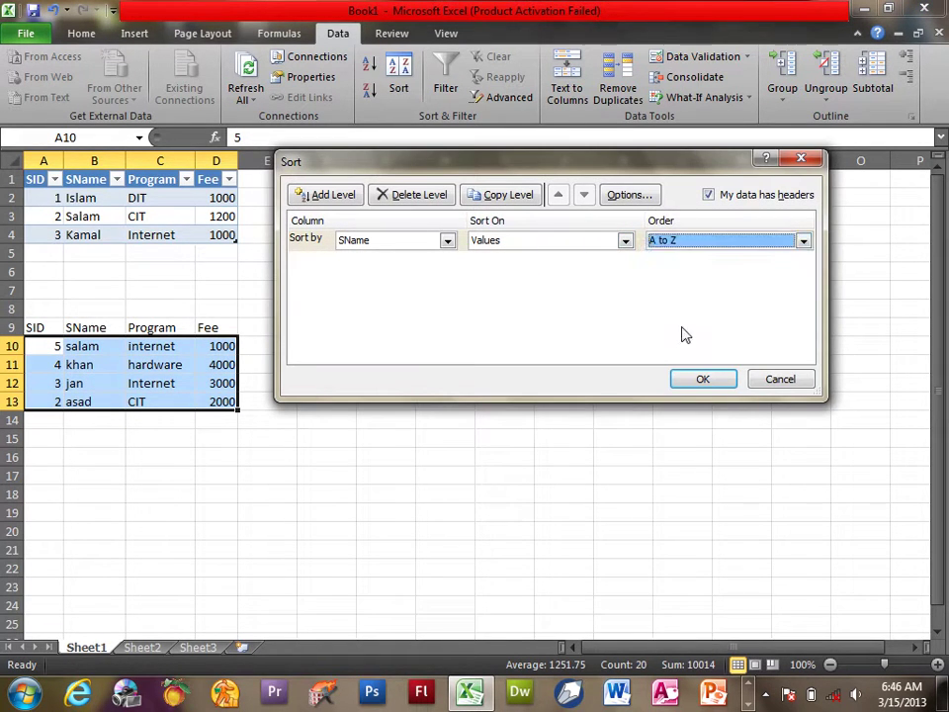
pyautogui.click(702, 381)
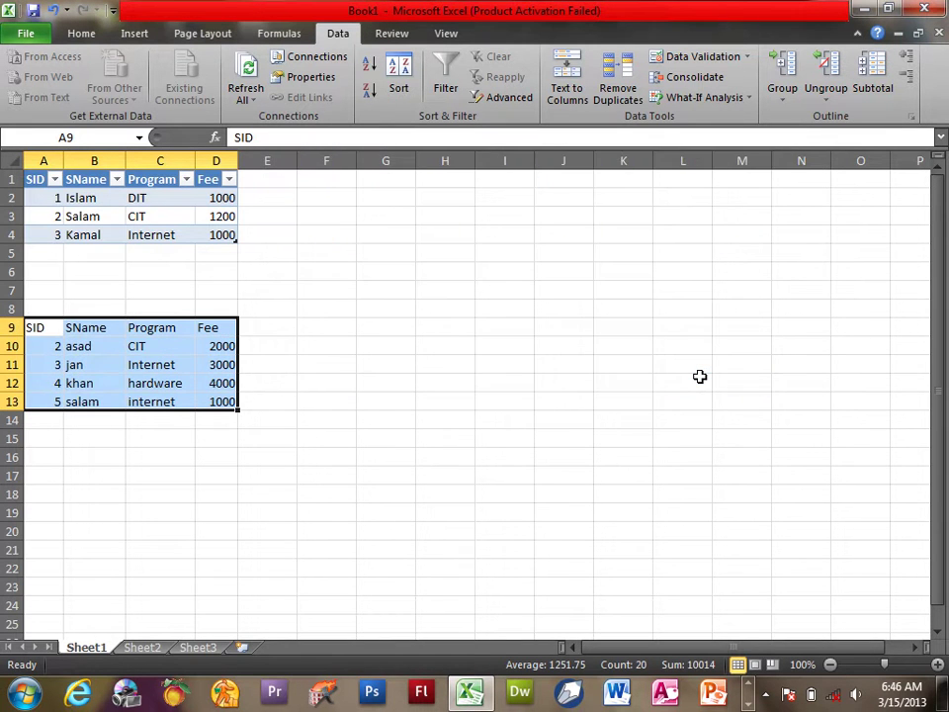
pyautogui.click(405, 87)
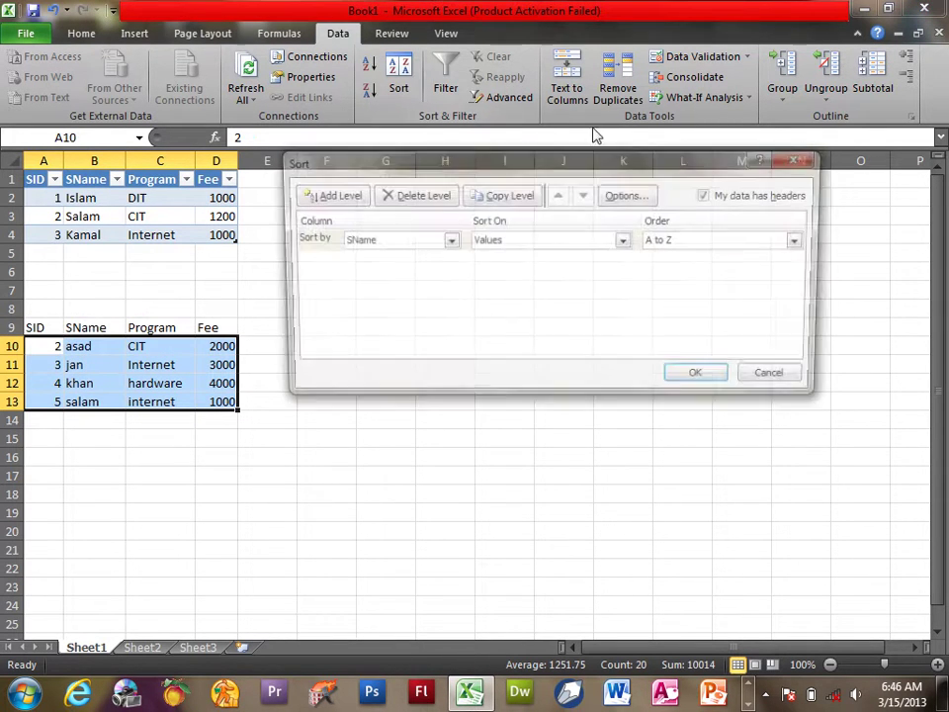
pyautogui.click(641, 195)
pyautogui.click(610, 197)
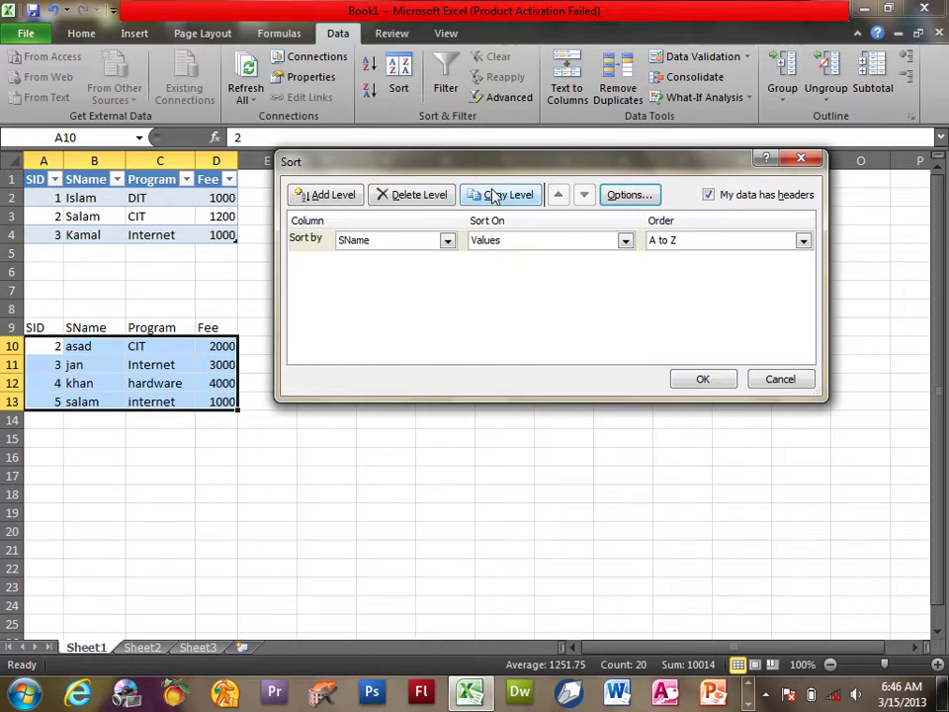
pyautogui.click(799, 383)
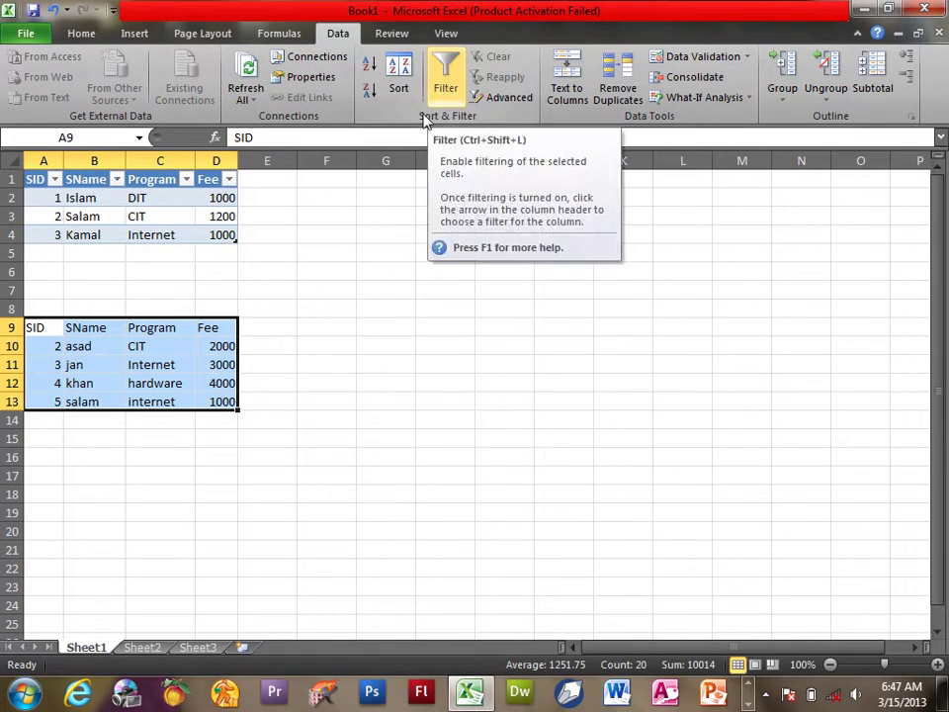
pyautogui.click(339, 197)
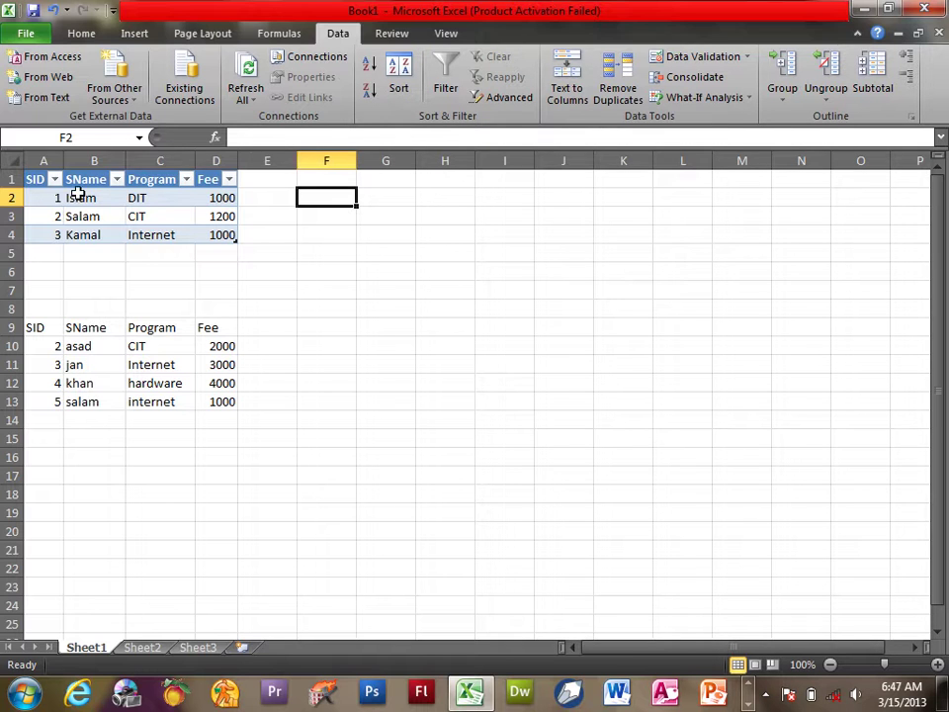
pyautogui.moveTo(38, 177); pyautogui.dragTo(227, 237)
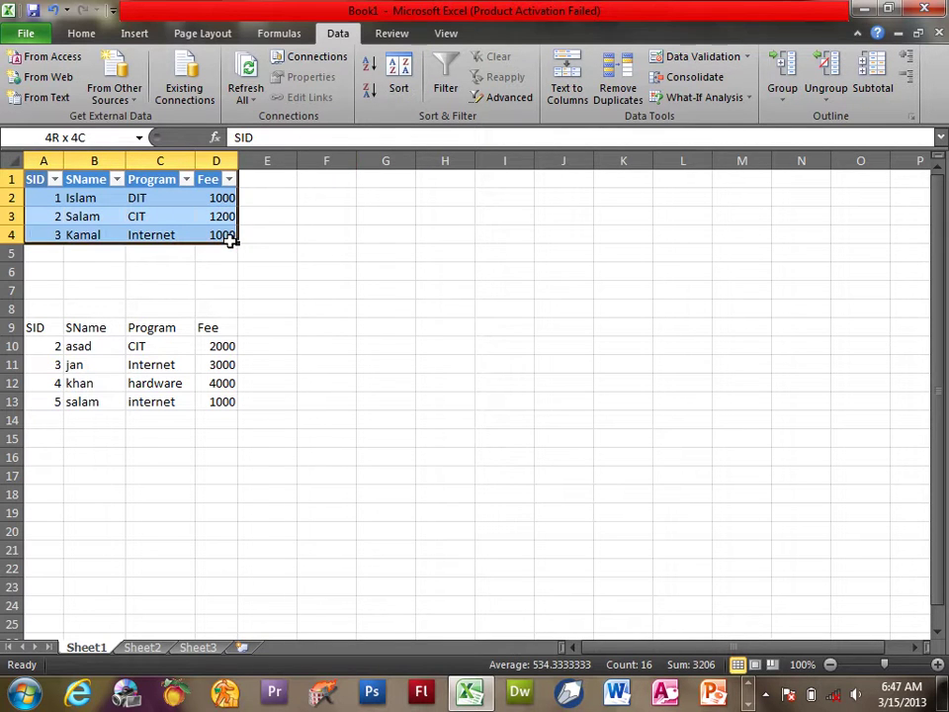
pyautogui.click(445, 89)
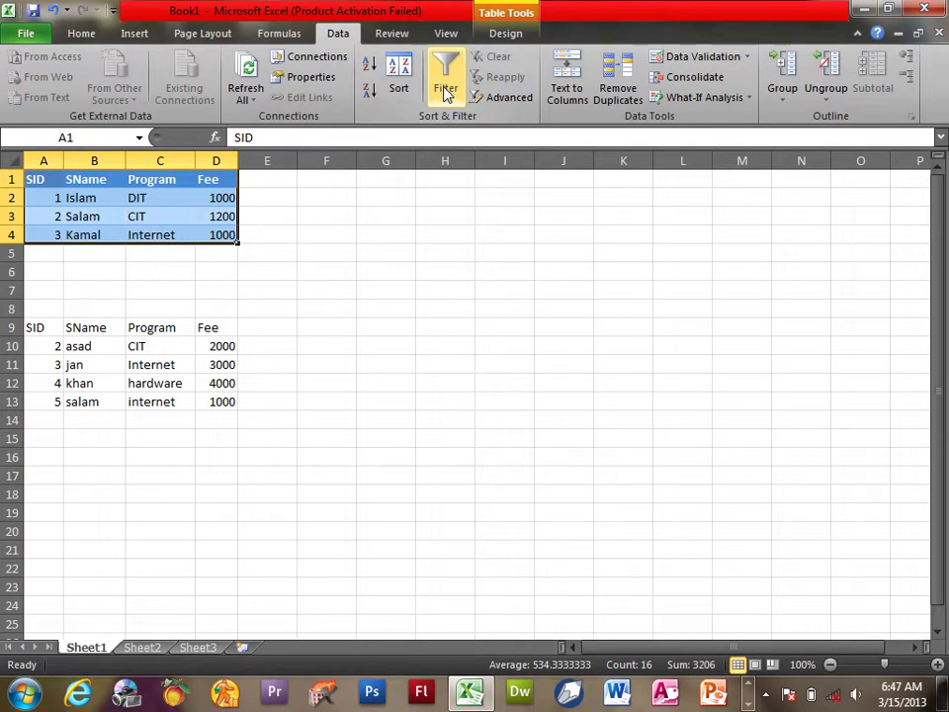
pyautogui.click(445, 89)
pyautogui.click(99, 196)
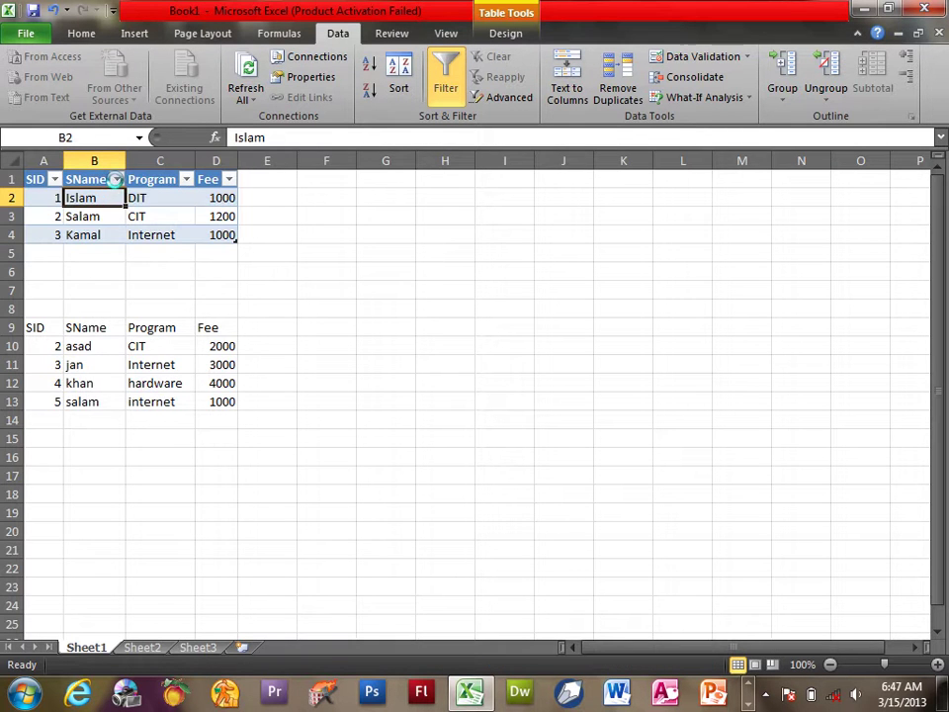
pyautogui.click(115, 179)
pyautogui.click(56, 349)
pyautogui.click(57, 364)
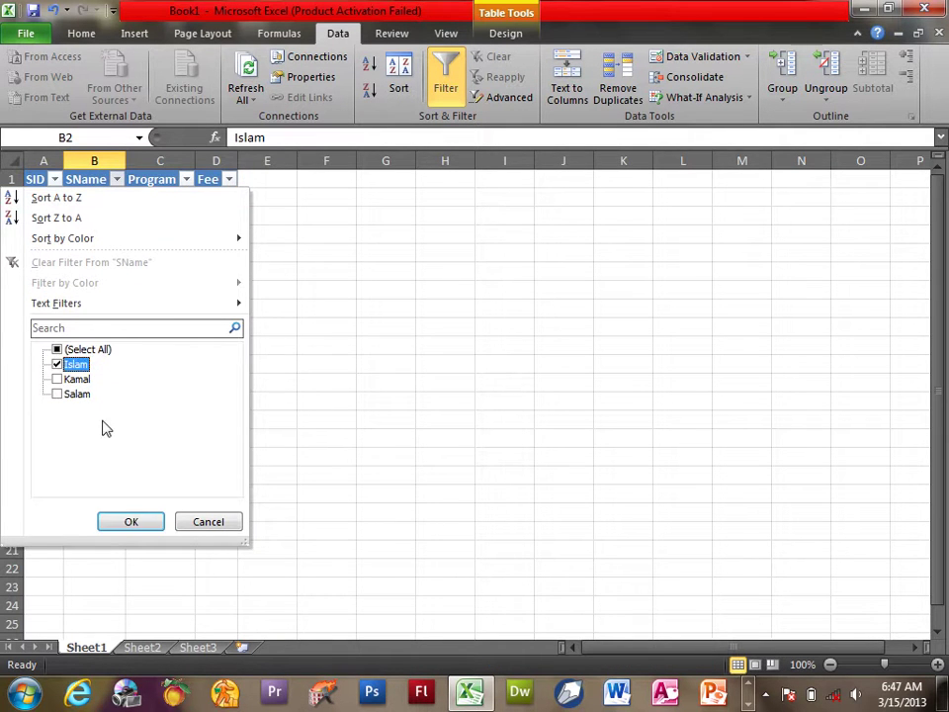
pyautogui.click(127, 524)
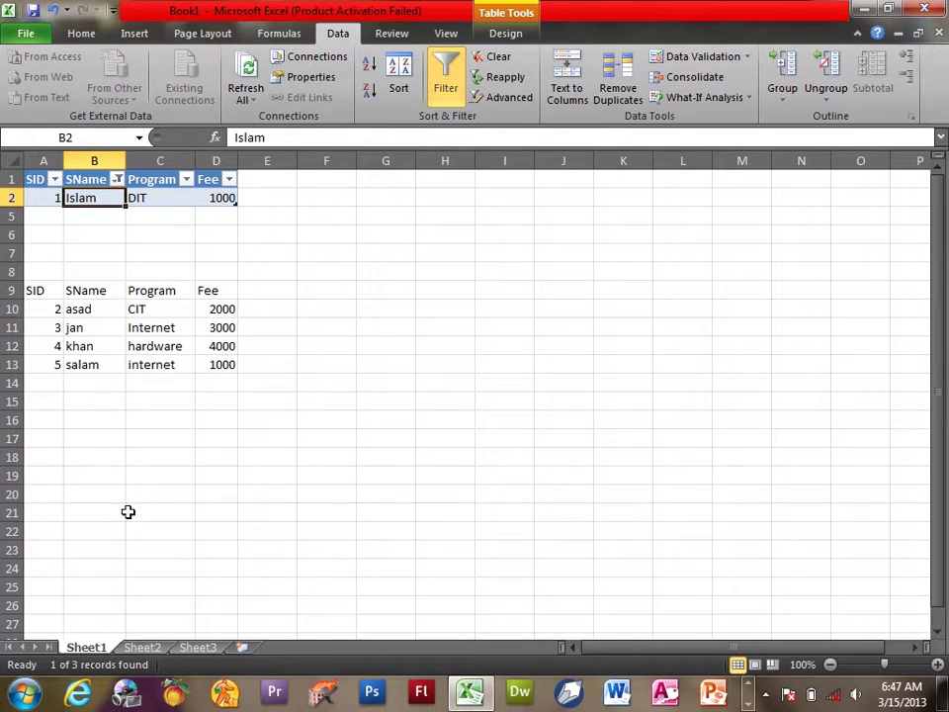
pyautogui.moveTo(44, 291); pyautogui.dragTo(212, 291)
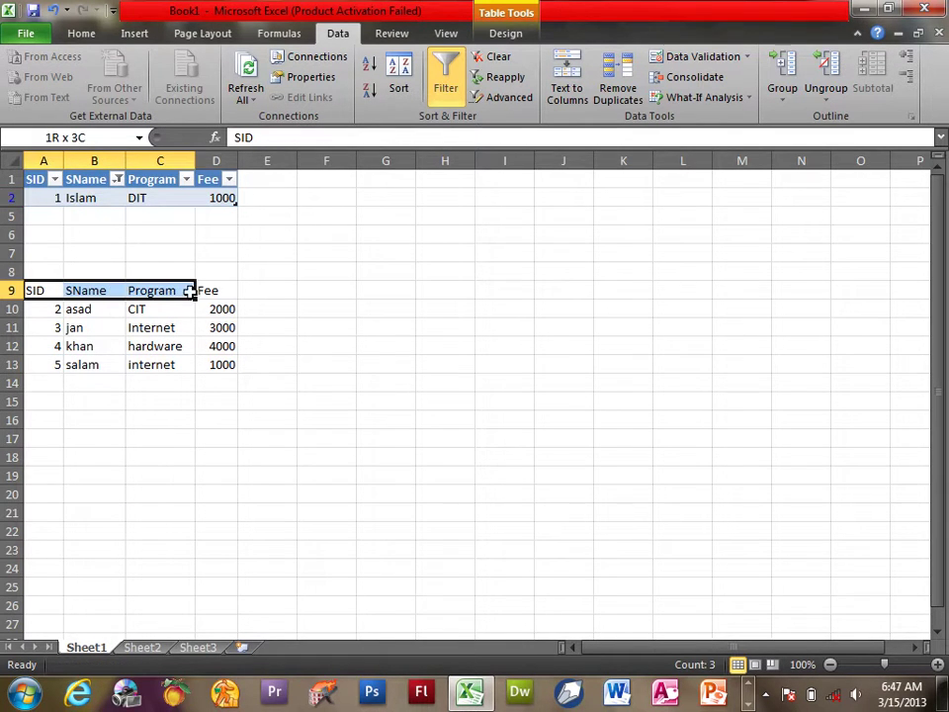
pyautogui.click(445, 77)
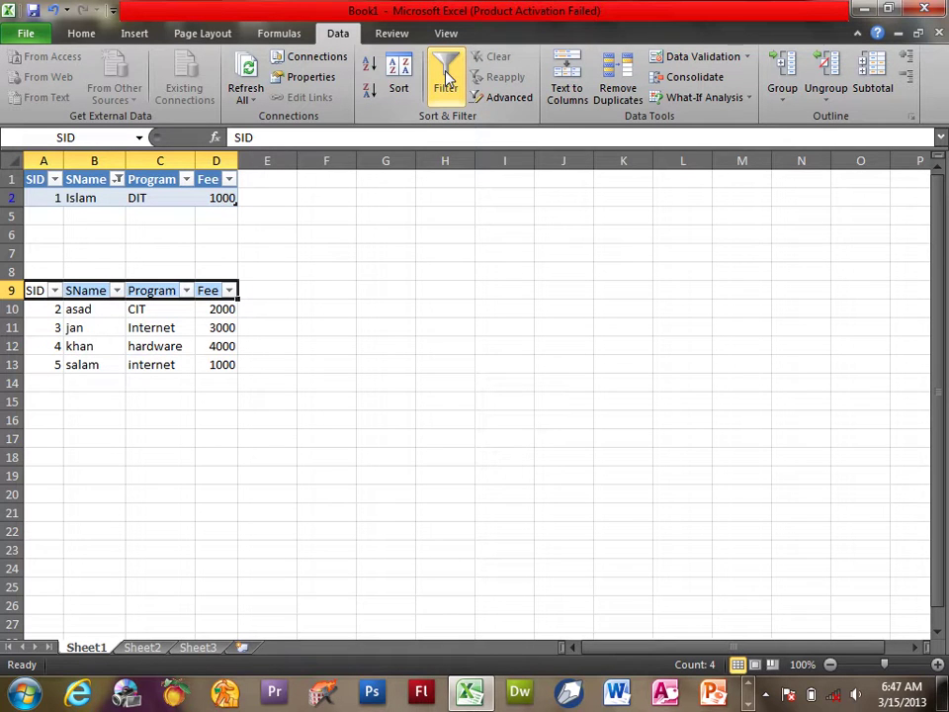
pyautogui.click(445, 77)
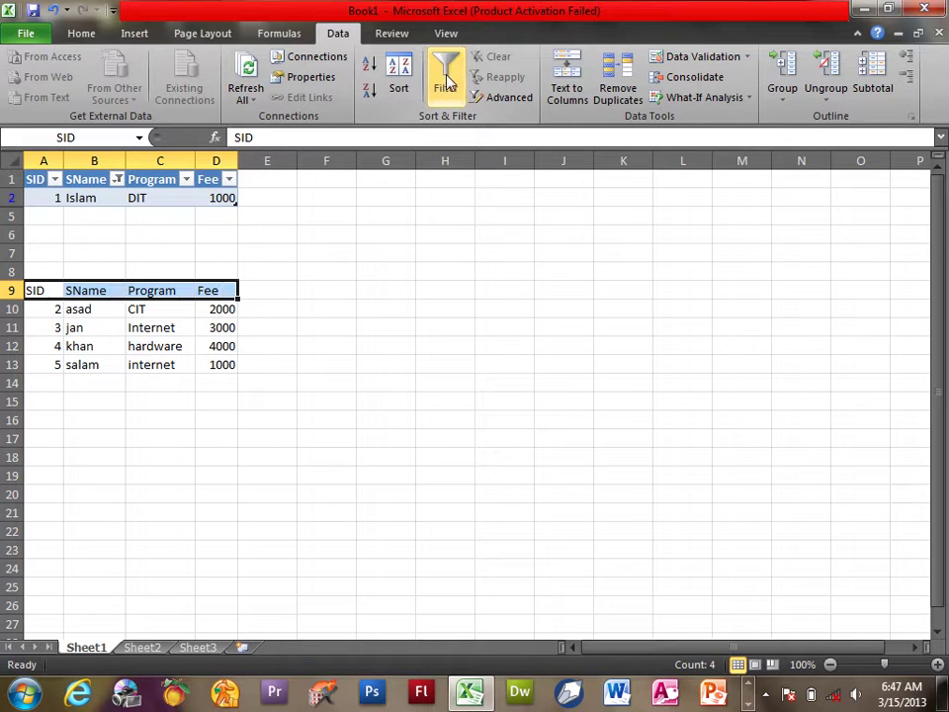
pyautogui.click(117, 181)
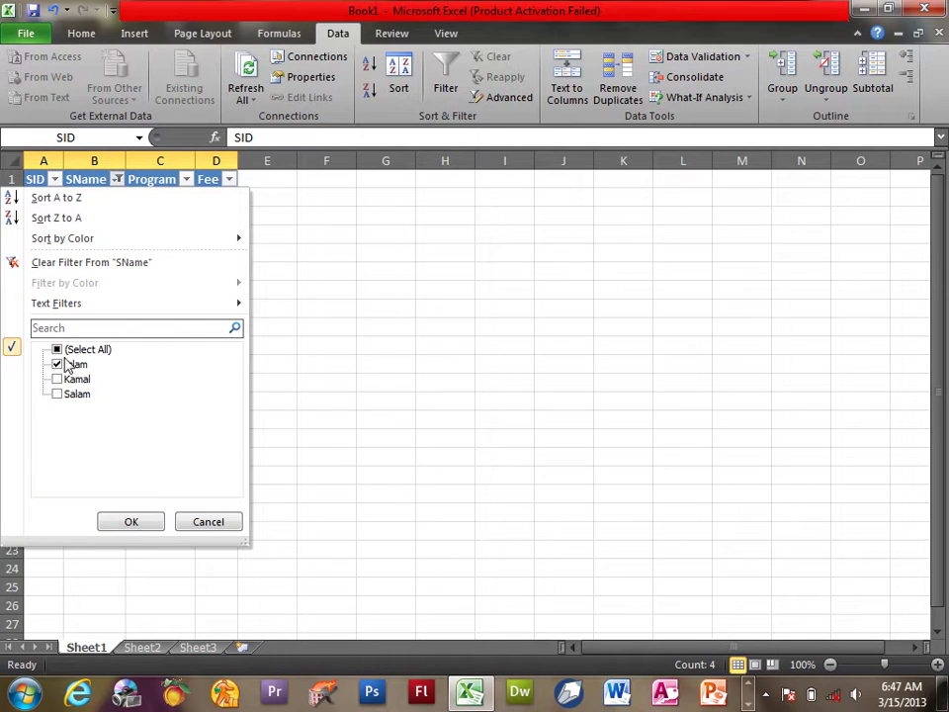
pyautogui.click(62, 265)
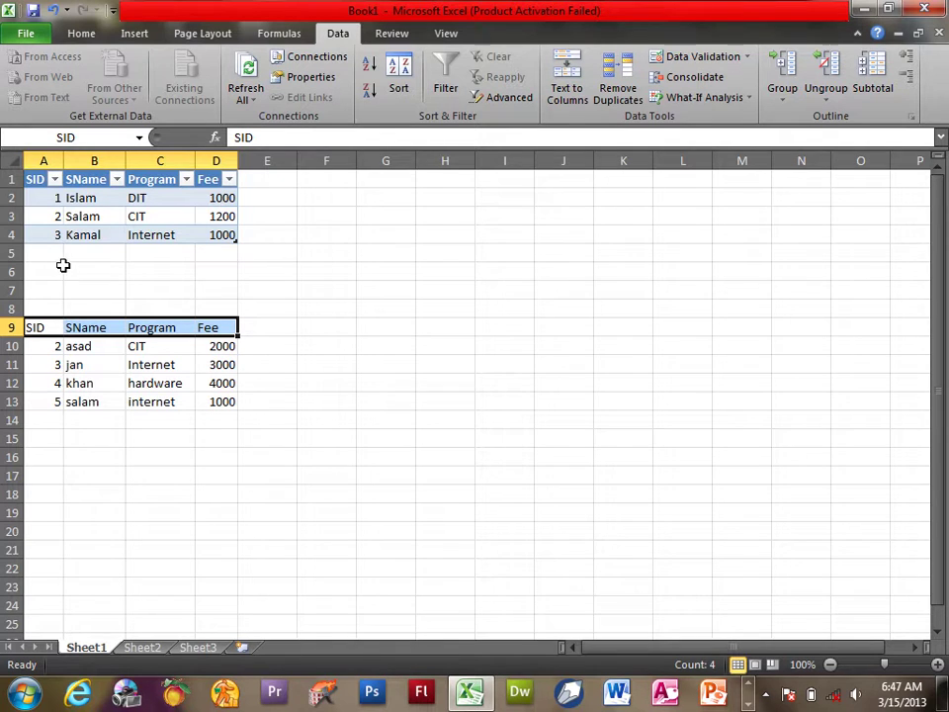
# Step: Remove the existing filter from header row A1:D1 and apply it afresh
pyautogui.moveTo(202, 179); pyautogui.dragTo(51, 186)
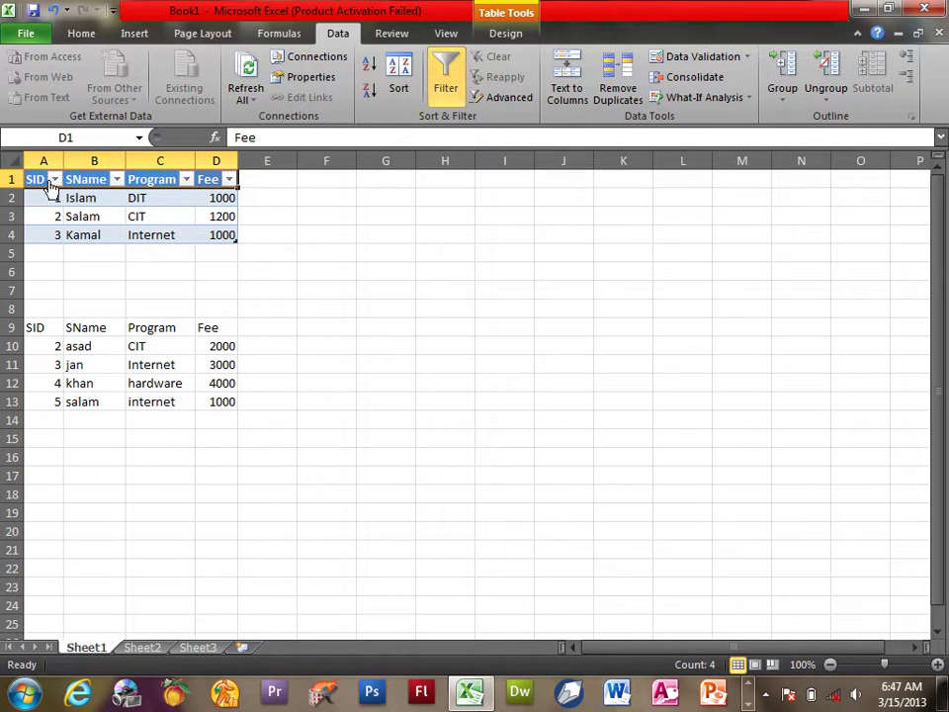
pyautogui.click(445, 79)
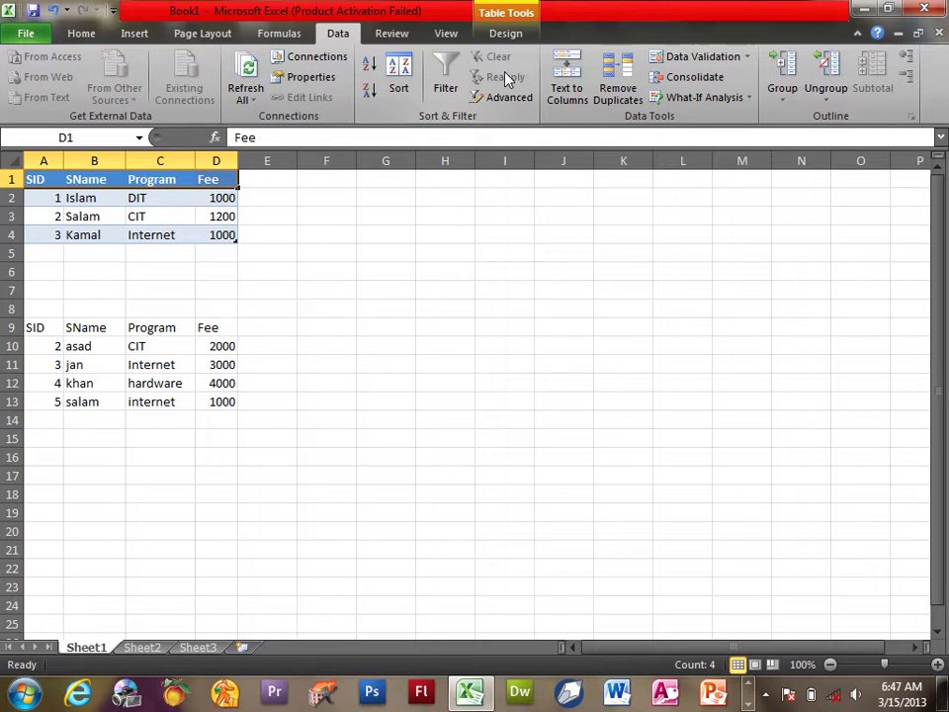
pyautogui.moveTo(214, 179); pyautogui.dragTo(57, 161)
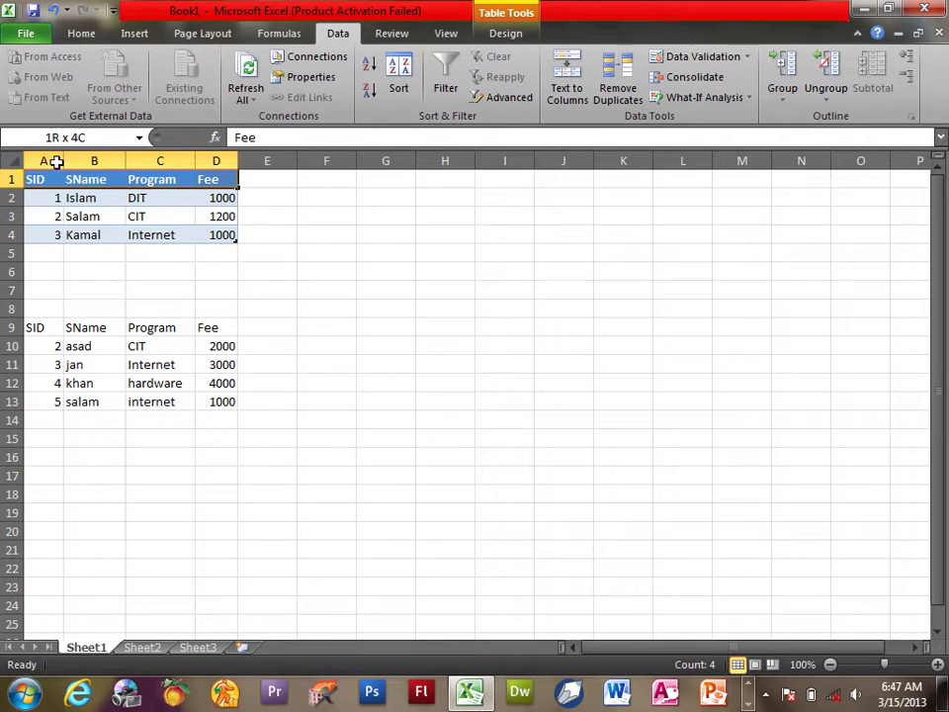
pyautogui.click(444, 79)
# Step: Filter the SID column to show only SID 1
pyautogui.click(71, 193)
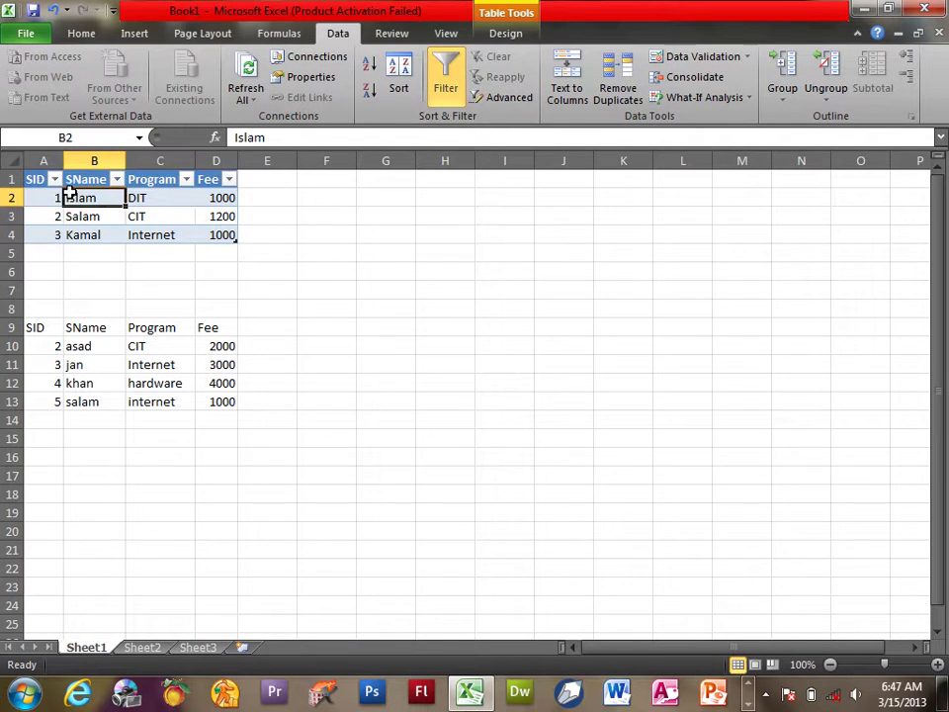
pyautogui.click(54, 179)
pyautogui.click(56, 349)
pyautogui.click(57, 364)
pyautogui.click(130, 523)
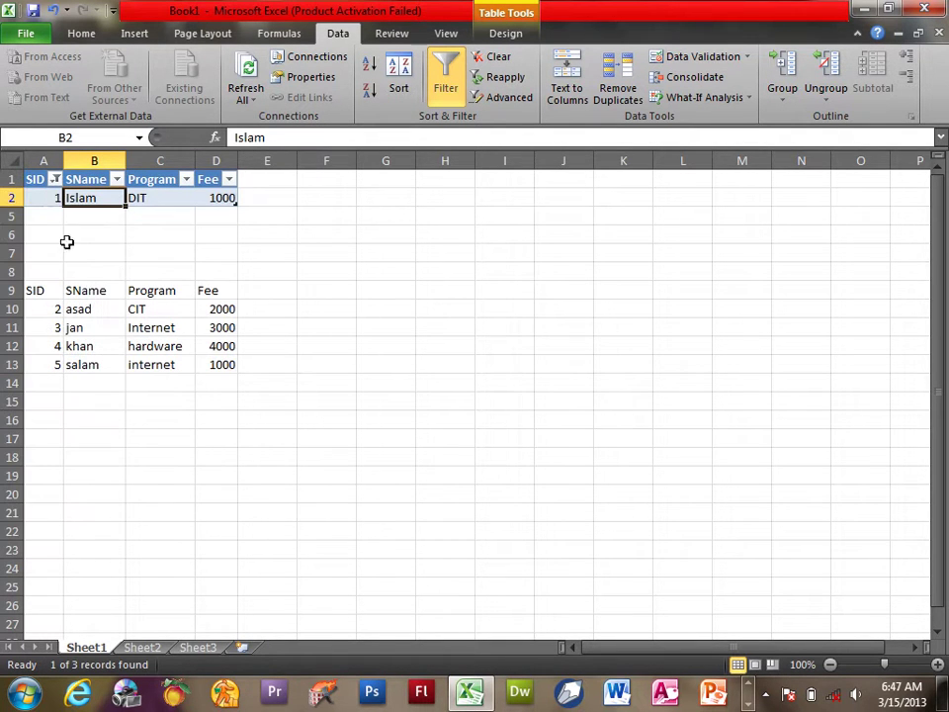
# Step: Clear the filter so all three students show again, then select the table
pyautogui.moveTo(35, 179); pyautogui.dragTo(216, 179)
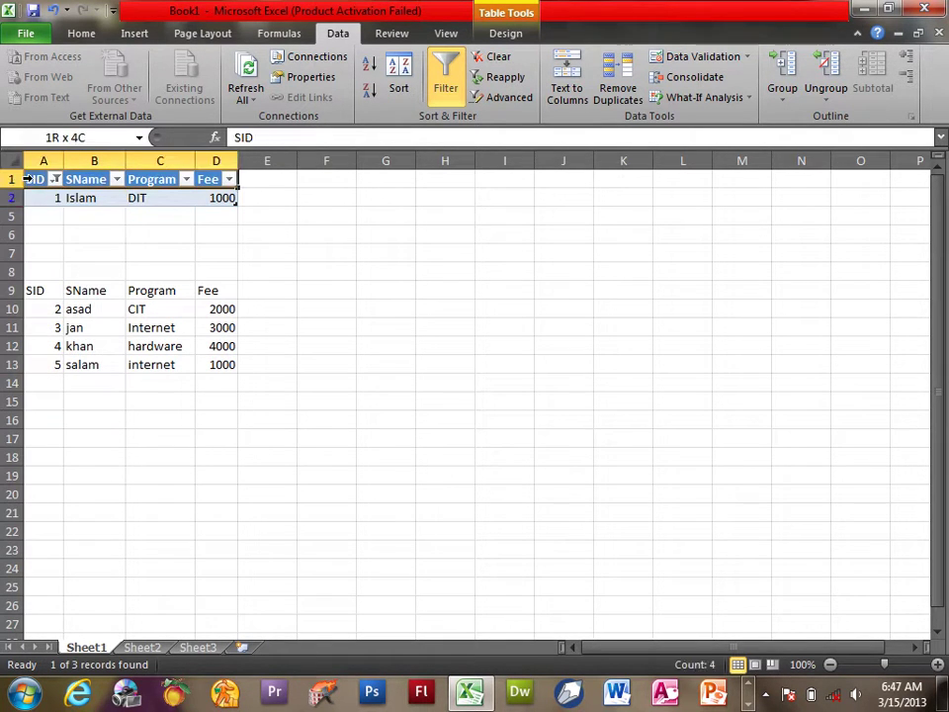
pyautogui.click(511, 57)
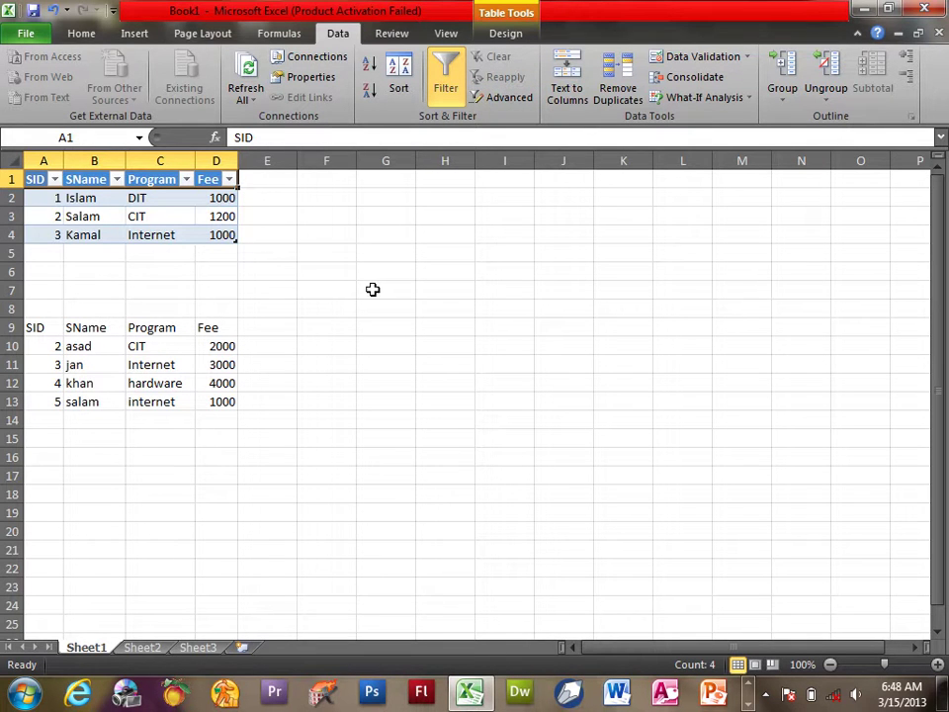
pyautogui.hotkey('ctrl', 'a')
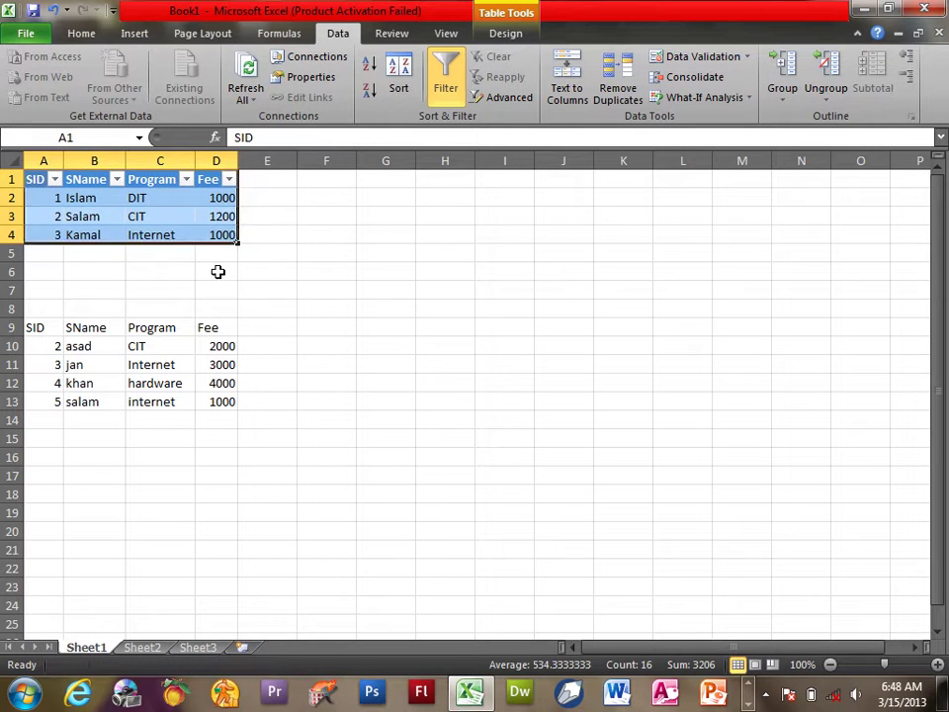
# Step: Clear everything in A1:D6, confirming removal of the table's data query
pyautogui.moveTo(217, 271); pyautogui.dragTo(39, 179)
pyautogui.click(79, 34)
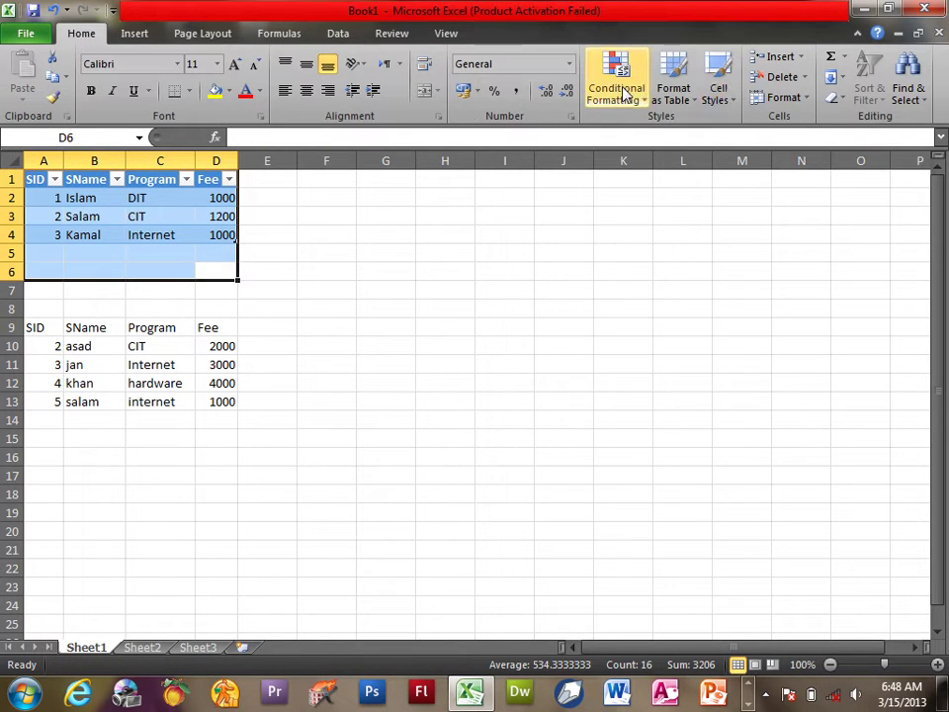
pyautogui.click(835, 98)
pyautogui.click(846, 122)
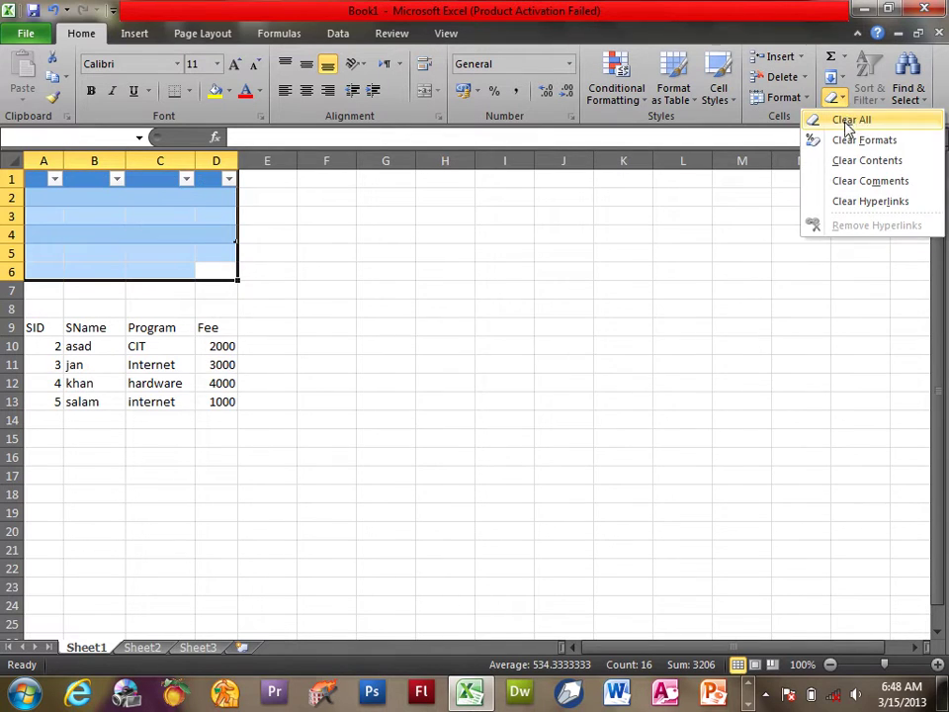
pyautogui.click(450, 396)
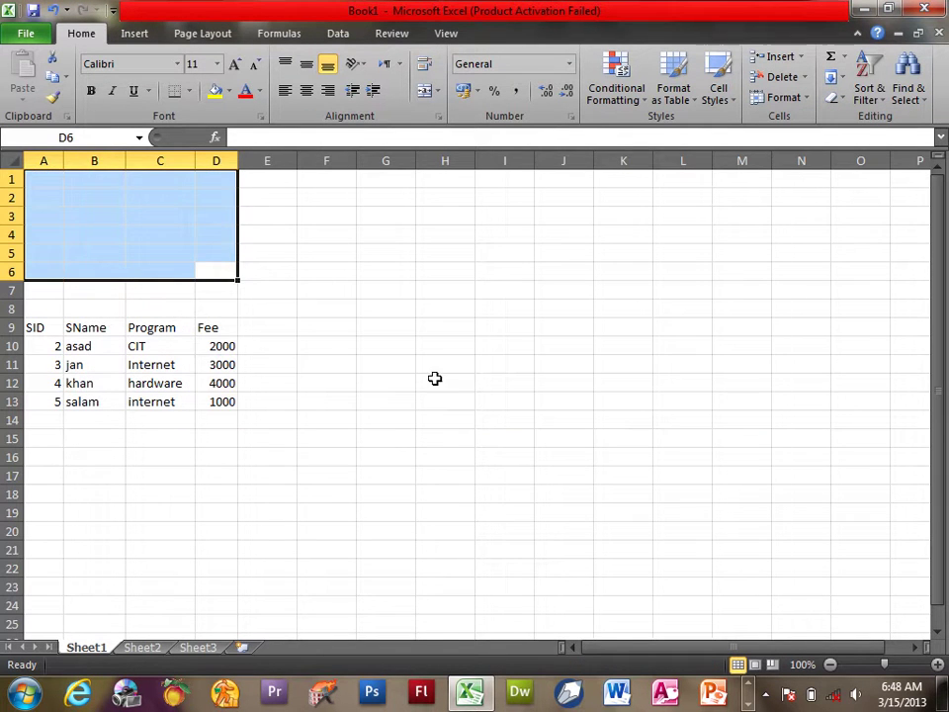
pyautogui.click(73, 201)
# Step: Cut the student table A9:D13, paste it at A1, and bold header row A1:D1
pyautogui.moveTo(40, 328); pyautogui.dragTo(220, 403)
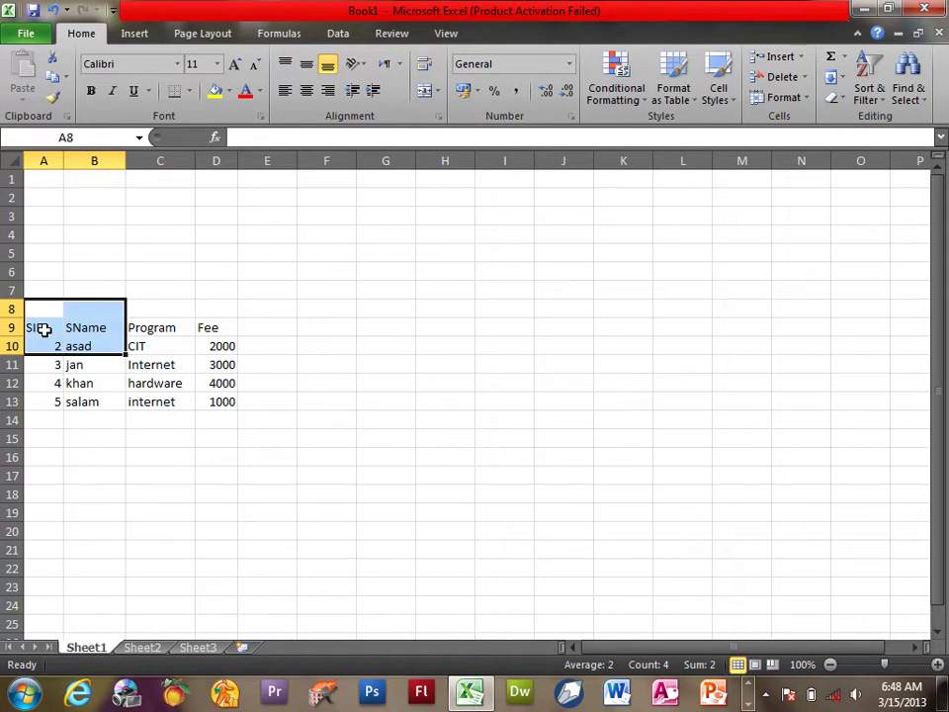
pyautogui.click(53, 76)
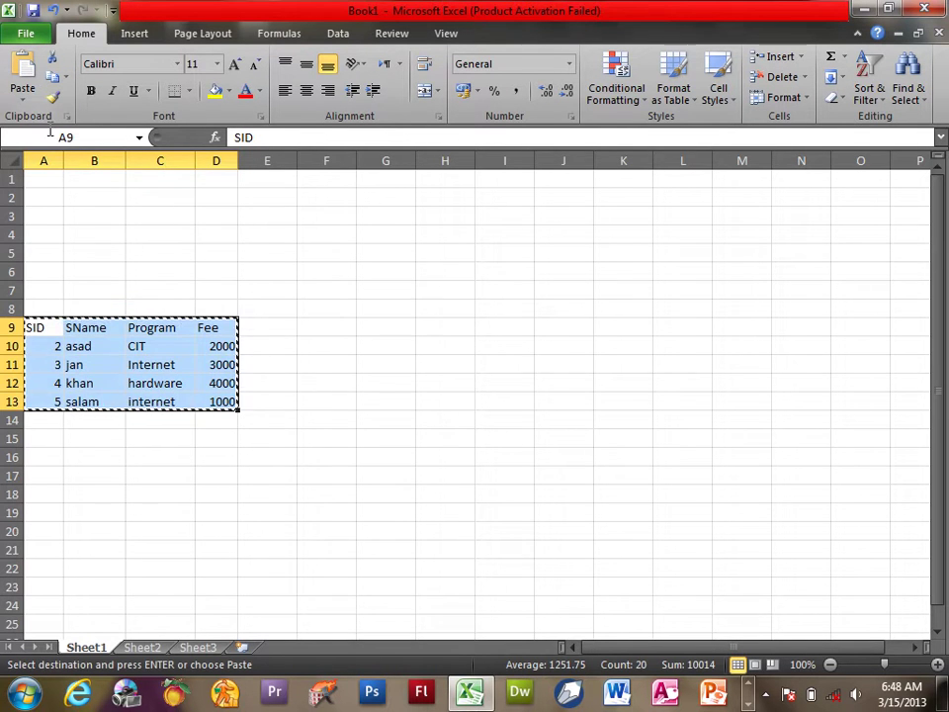
pyautogui.click(42, 177)
pyautogui.click(27, 63)
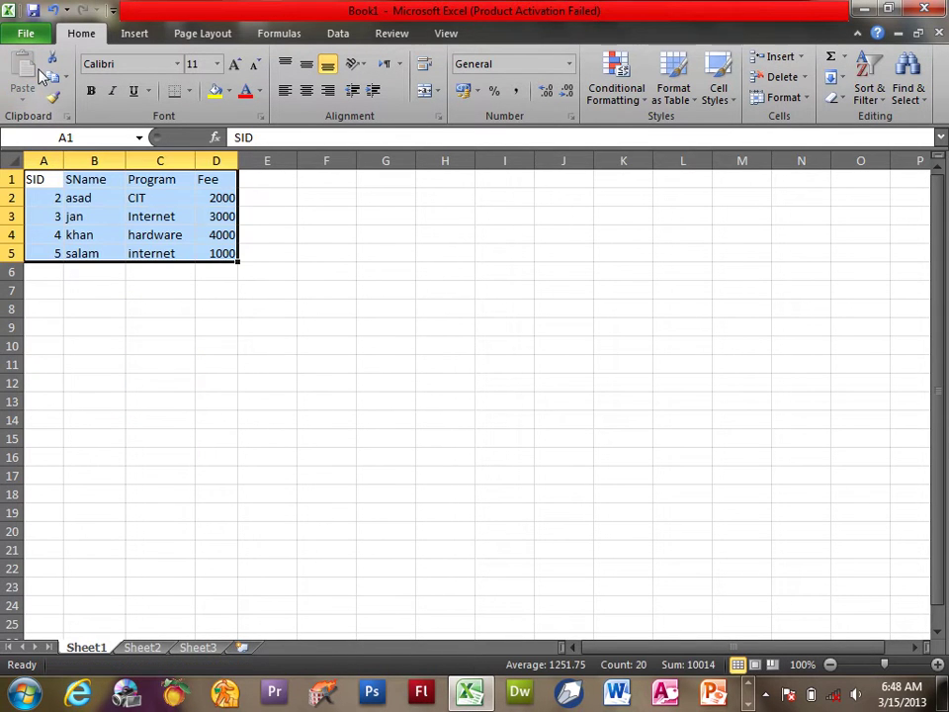
pyautogui.moveTo(38, 179); pyautogui.dragTo(212, 179)
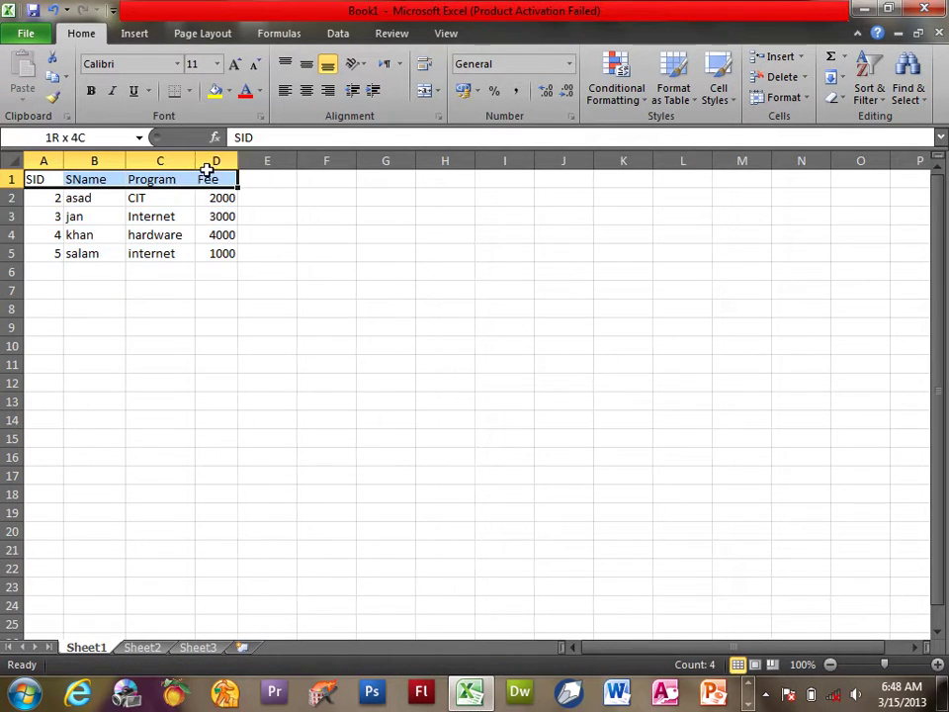
pyautogui.click(94, 92)
# Step: Enter SIDs 6, 7 and 8 in A6:A8
pyautogui.click(56, 273)
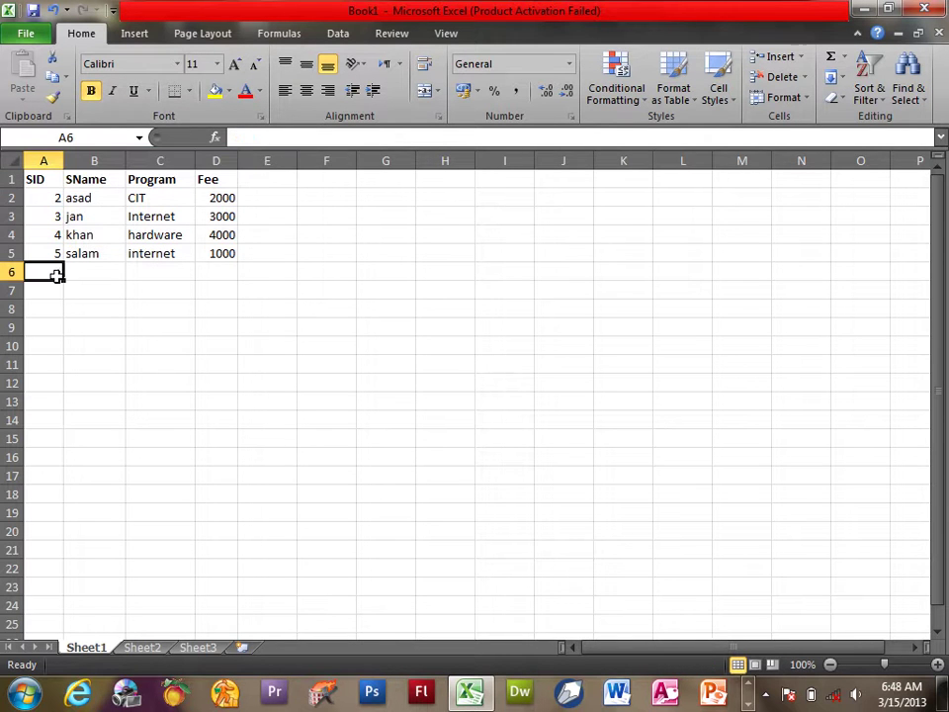
pyautogui.write('6')
pyautogui.press('Return')
pyautogui.write('7')
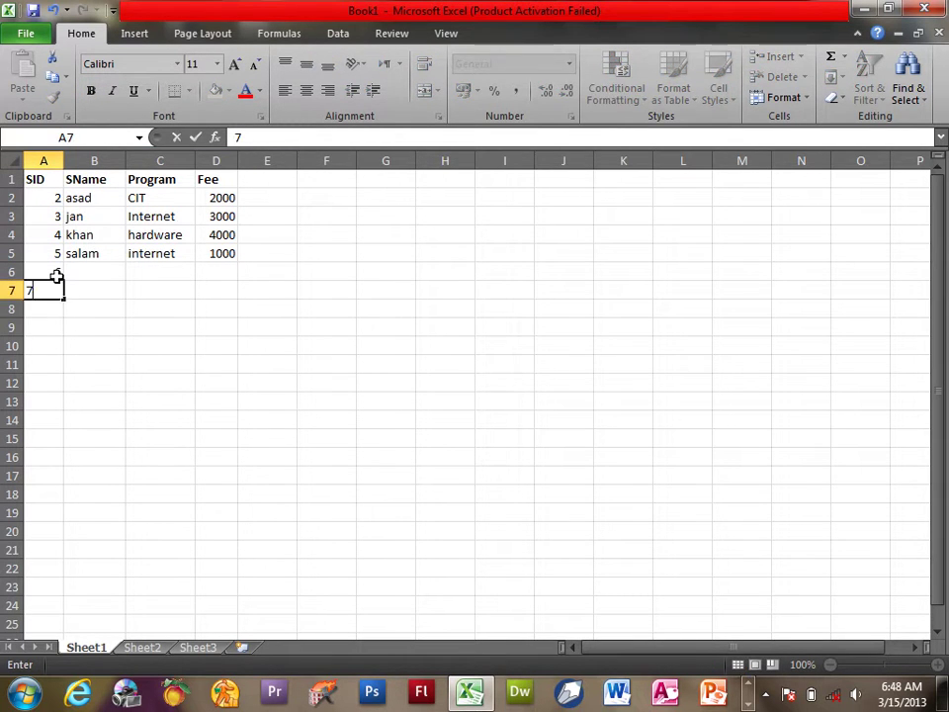
pyautogui.press('Return')
pyautogui.write('8')
pyautogui.press('Tab')
# Step: Enter the names Jamal, Asad and Khan in B6:B8
pyautogui.press('Up')
pyautogui.press('Up')
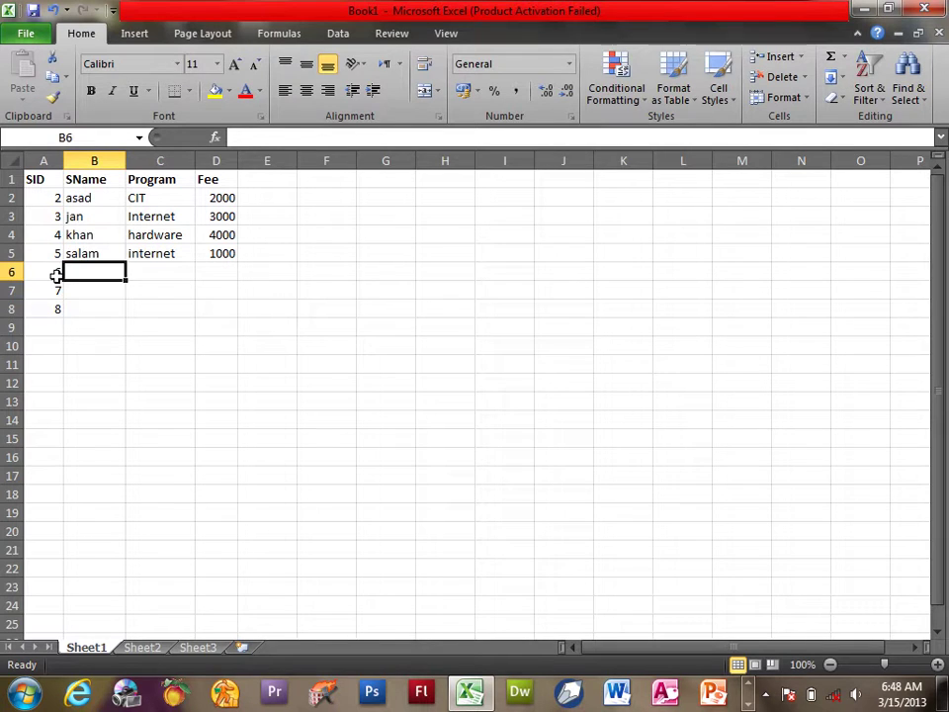
pyautogui.write('Jamal')
pyautogui.press('Return')
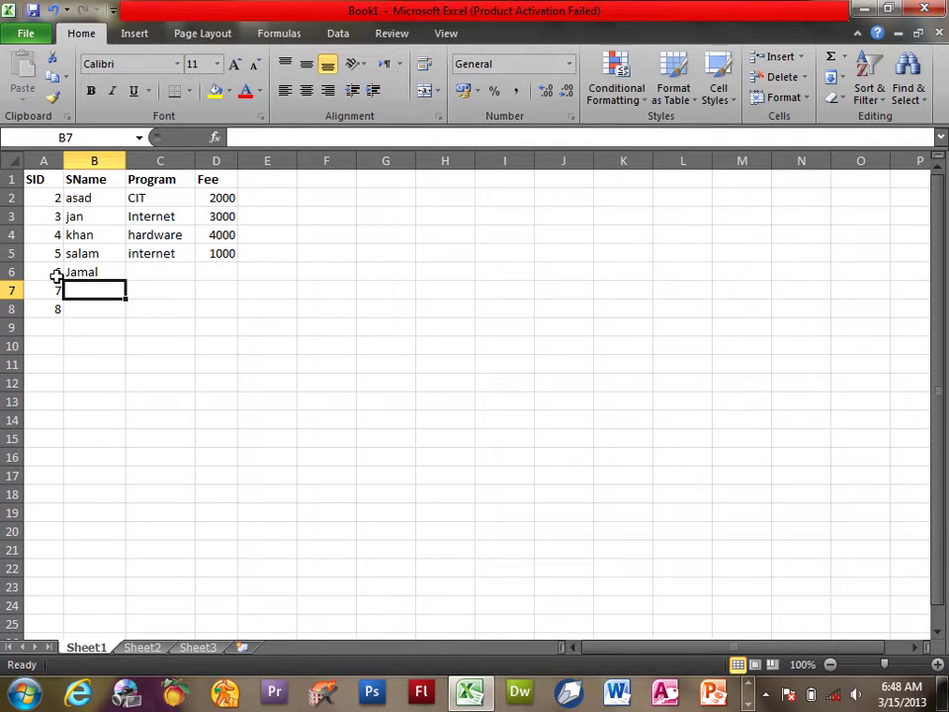
pyautogui.write('Asad')
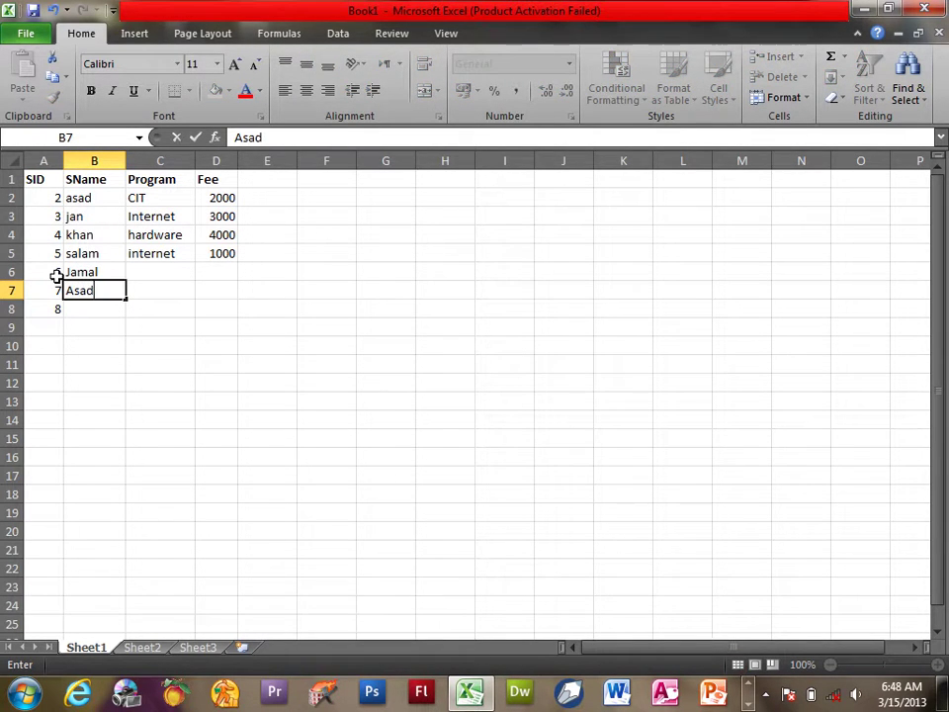
pyautogui.press('Return')
pyautogui.press('Tab')
pyautogui.press('Return')
pyautogui.press('Up')
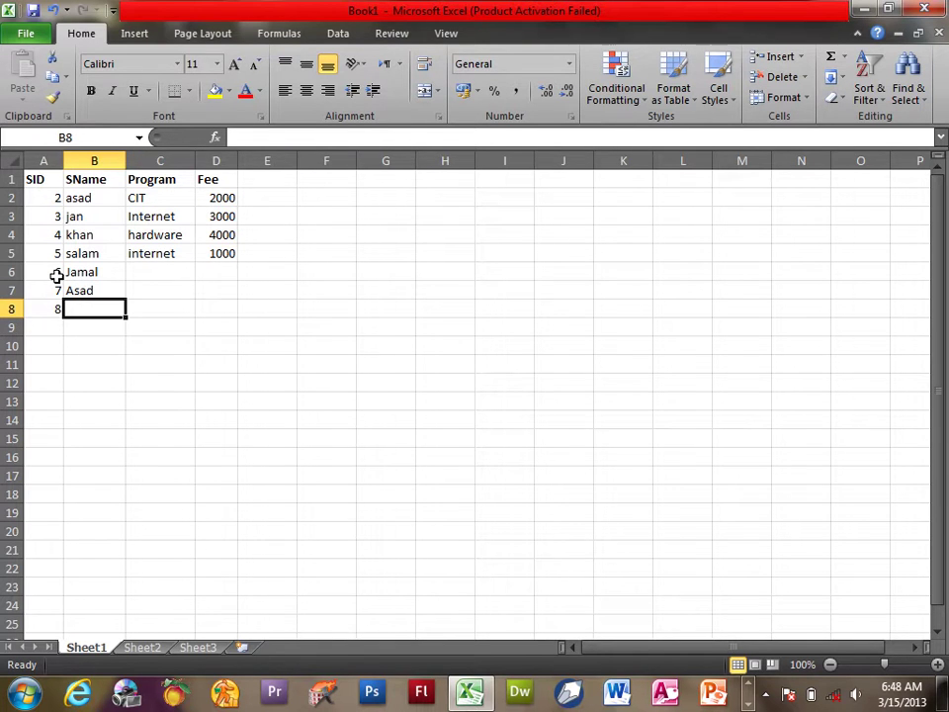
pyautogui.write('K')
pyautogui.press('Tab')
# Step: Fill C6:C8 with Internet and D6:D8 with a fee of 1000
pyautogui.press('Up')
pyautogui.press('Up')
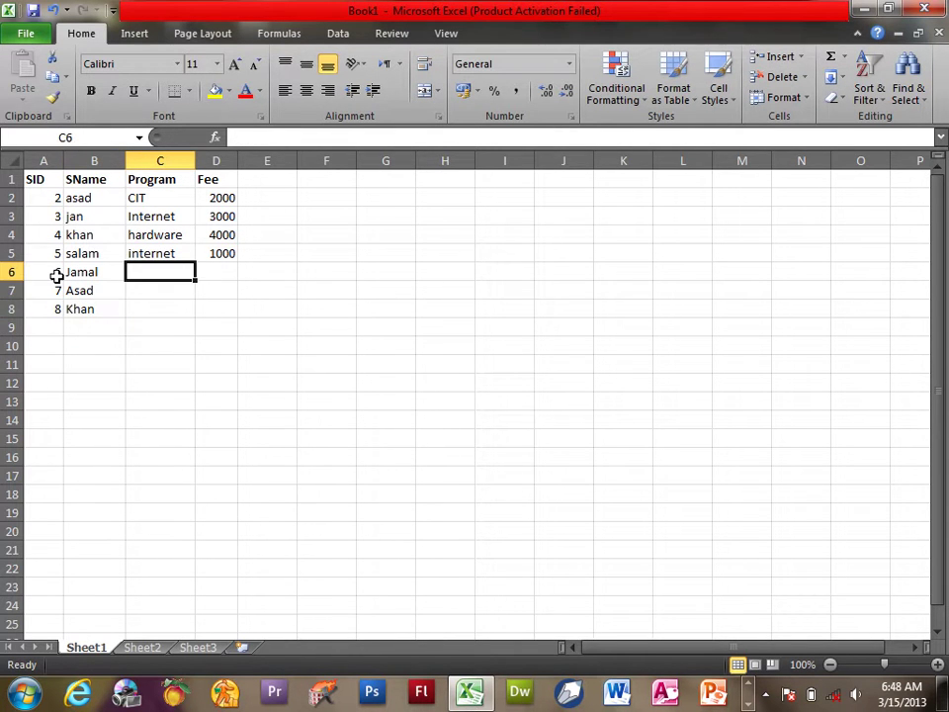
pyautogui.hotkey('shift', 'Down')
pyautogui.hotkey('shift', 'Down')
pyautogui.write('Inter')
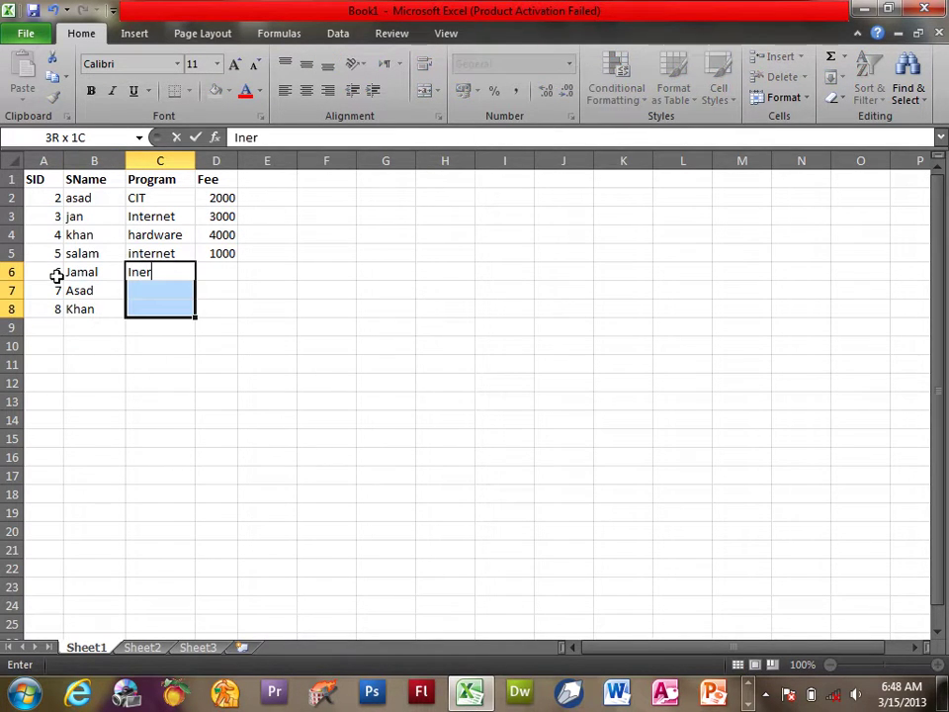
pyautogui.write('net')
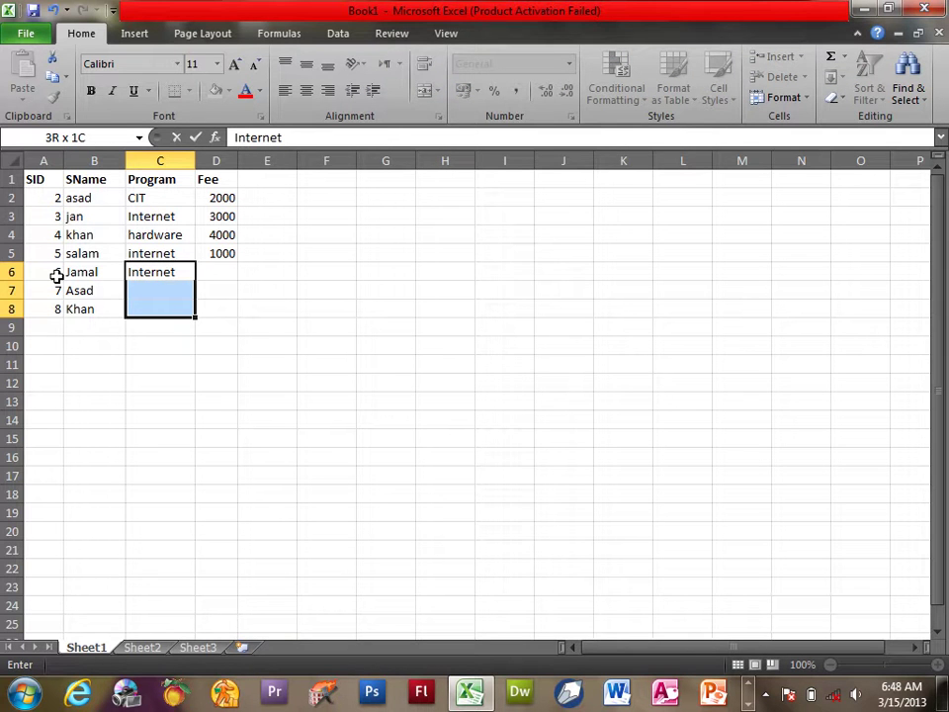
pyautogui.hotkey('ctrl', 'Return')
pyautogui.press('Right')
pyautogui.hotkey('shift', 'Down')
pyautogui.hotkey('shift', 'Down')
pyautogui.write('1')
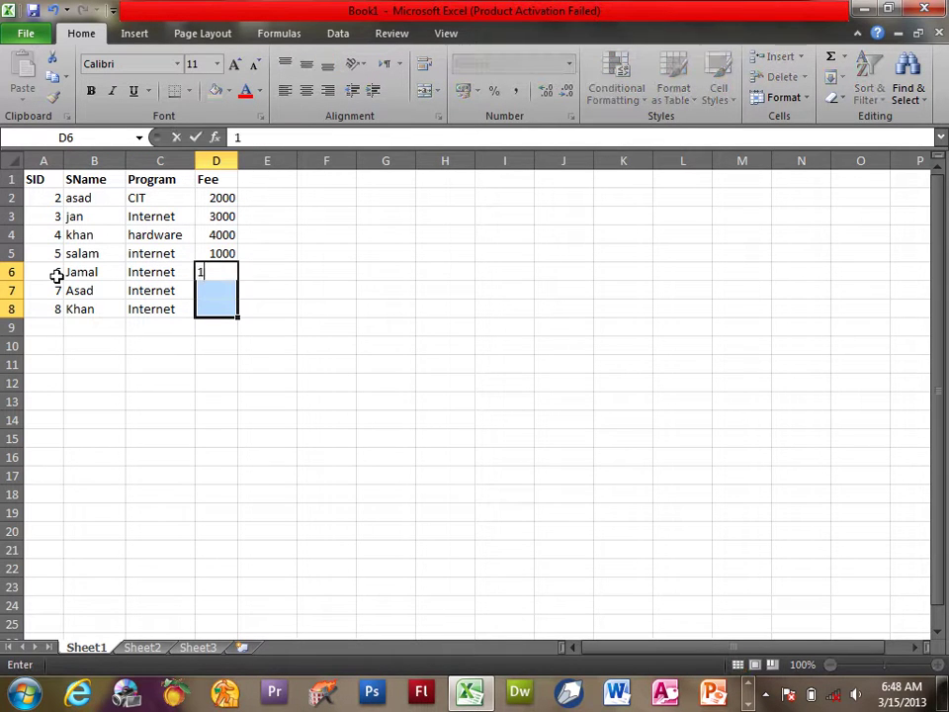
pyautogui.hotkey('ctrl', 'Return')
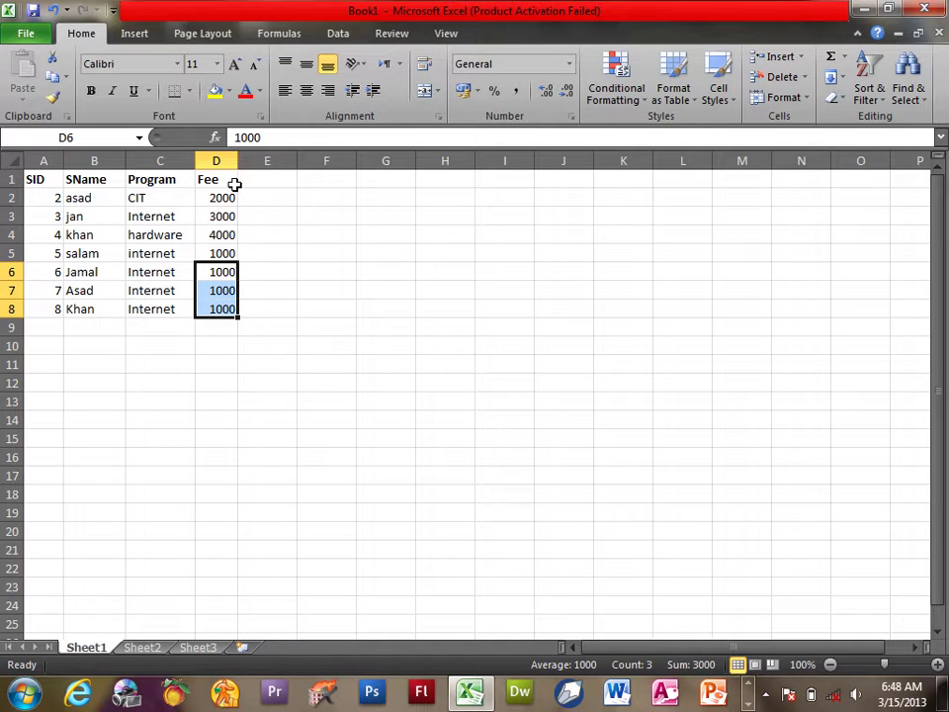
pyautogui.moveTo(214, 179); pyautogui.dragTo(39, 179)
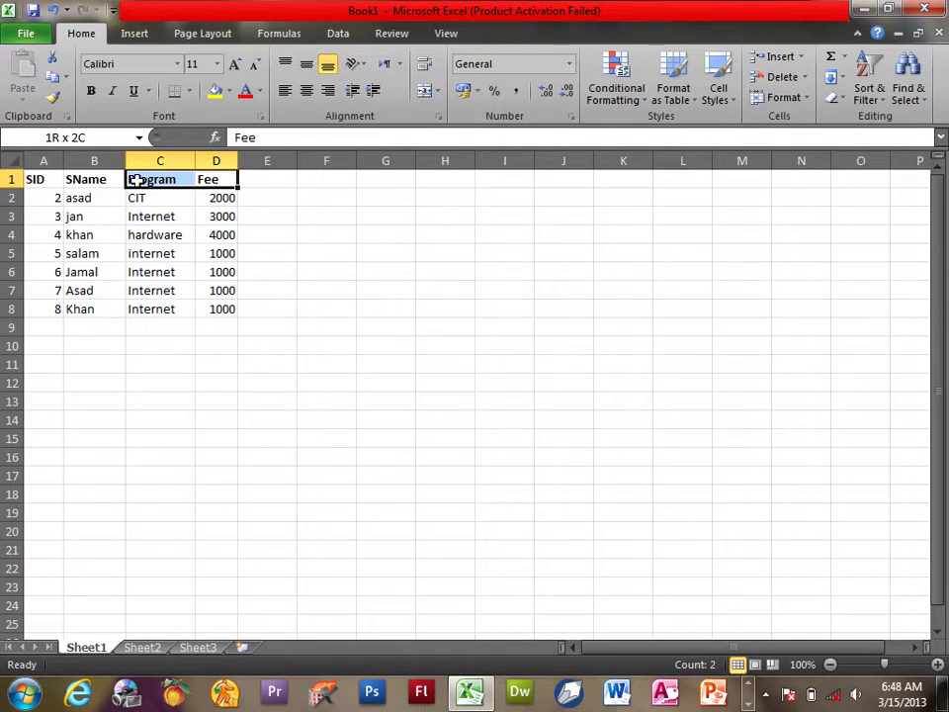
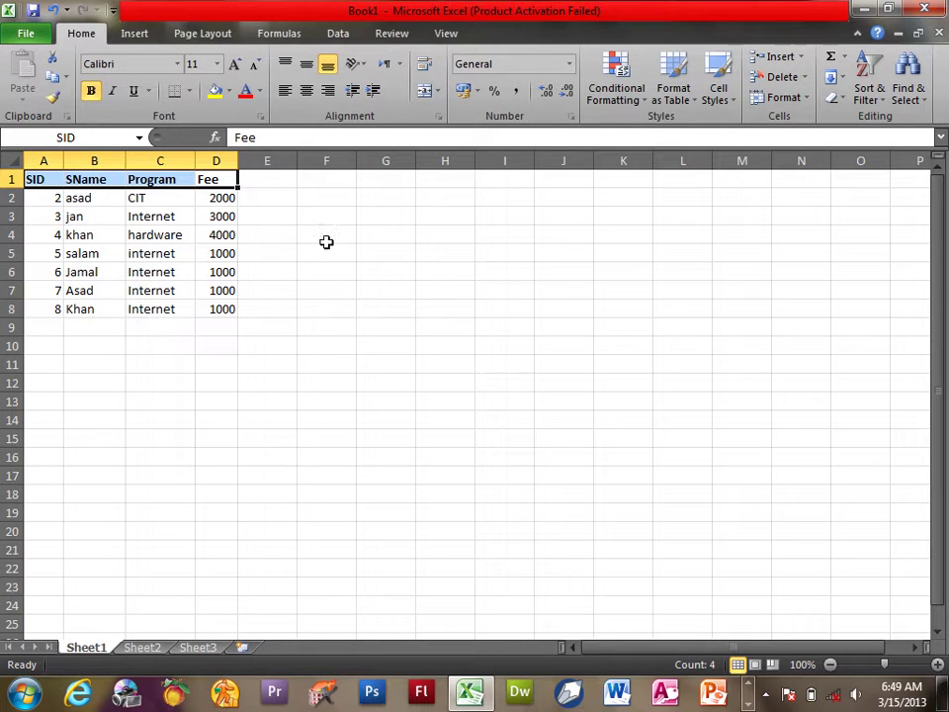
# Step: Minimize Excel and open Data > exam results > Finel result 1391 - 1392.xls
pyautogui.click(471, 697)
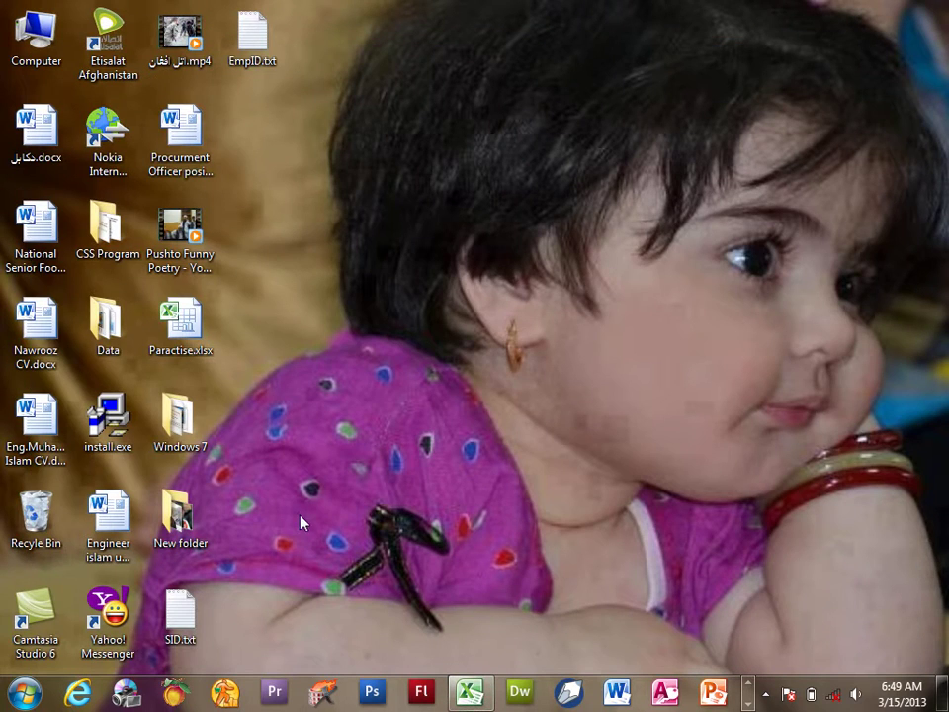
pyautogui.doubleClick(106, 327)
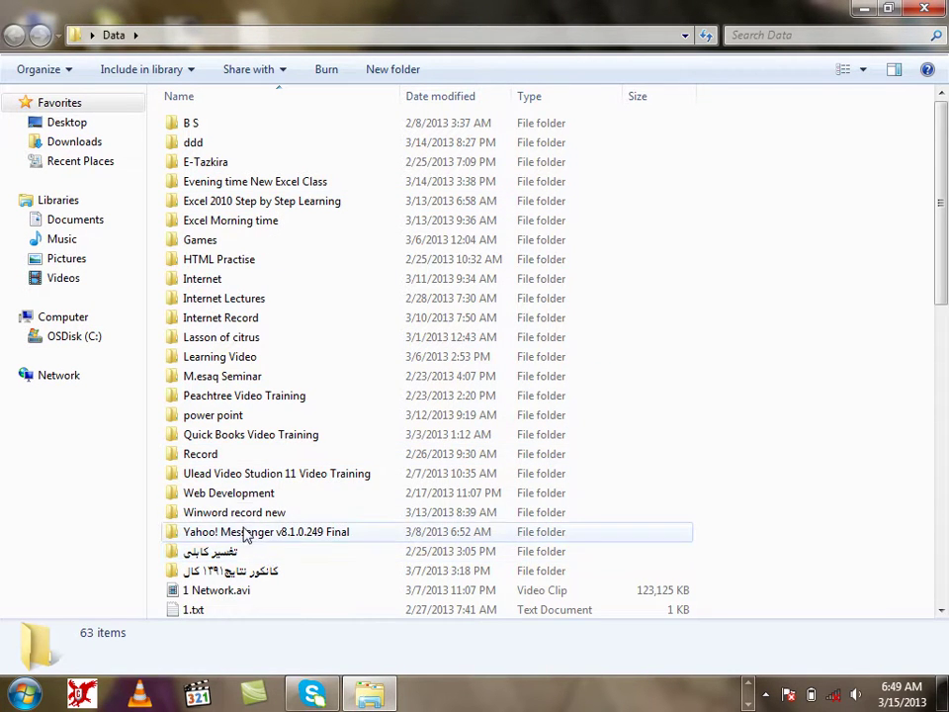
pyautogui.doubleClick(241, 575)
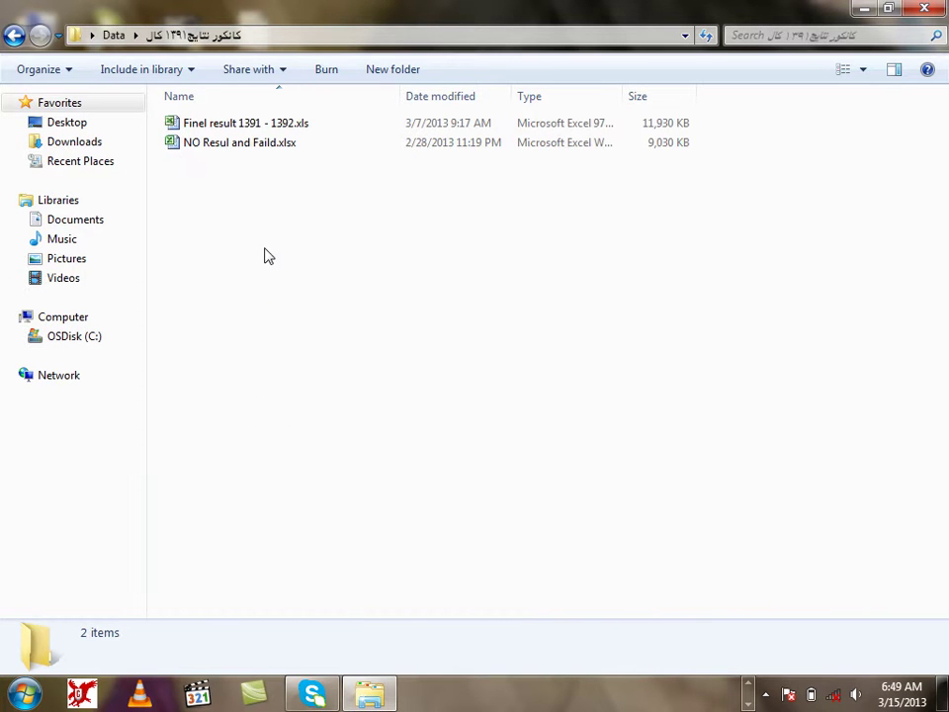
pyautogui.doubleClick(238, 124)
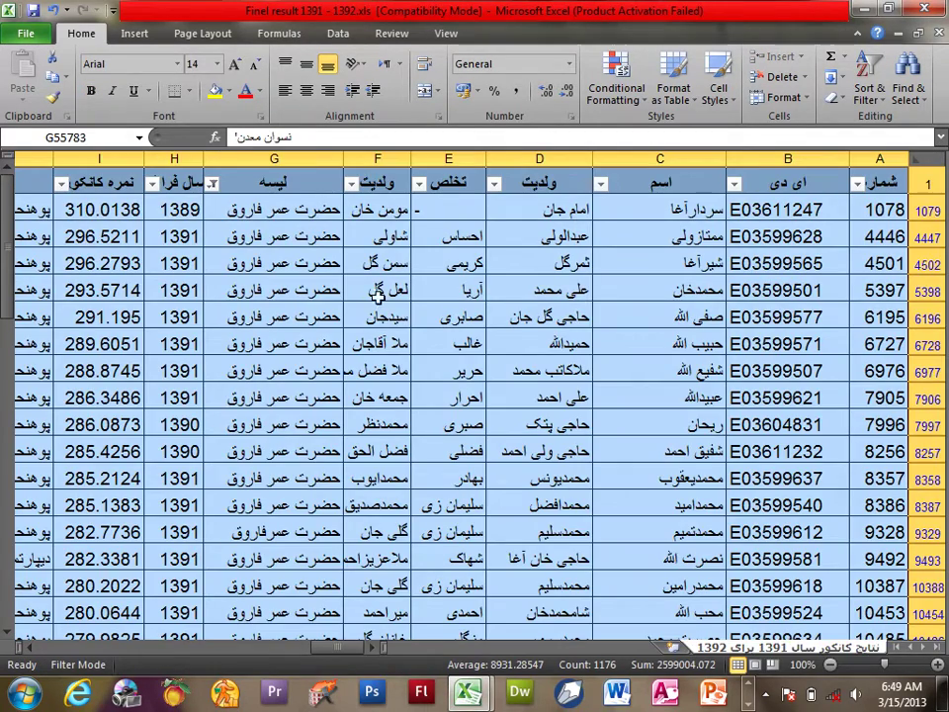
# Step: Try zoom levels of 40%, 30% and 21% on the results sheet, settling at 50%
pyautogui.moveTo(884, 665); pyautogui.dragTo(829, 665)
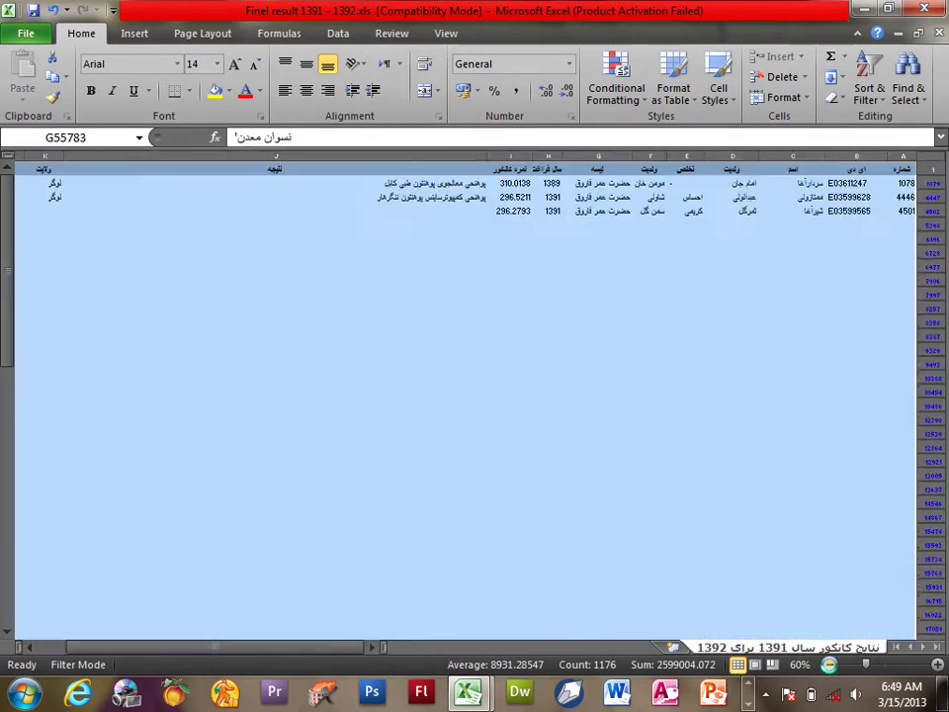
pyautogui.click(829, 665)
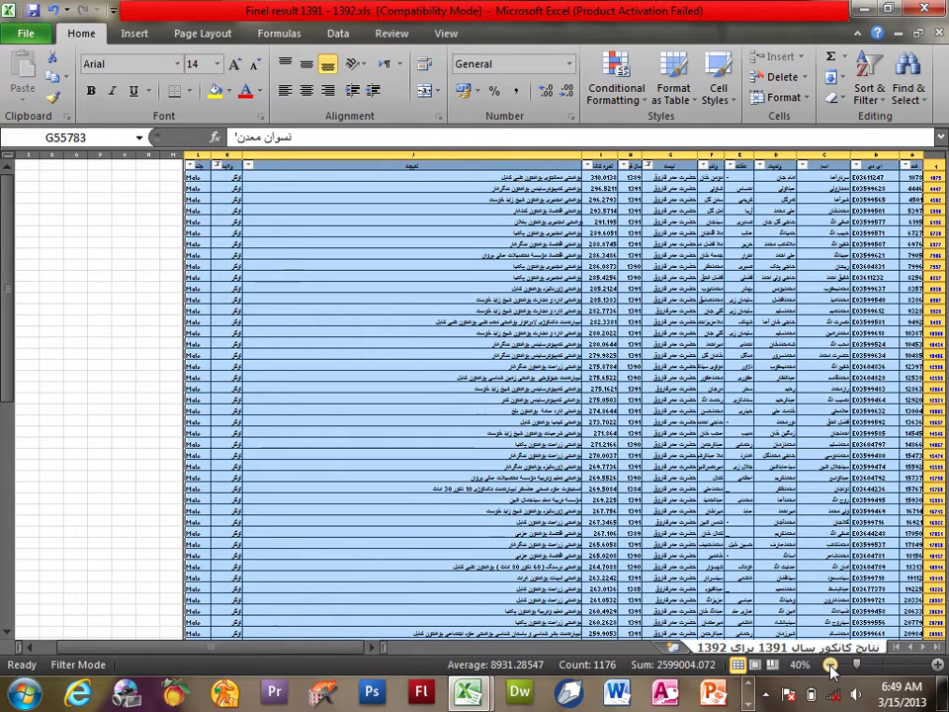
pyautogui.click(830, 665)
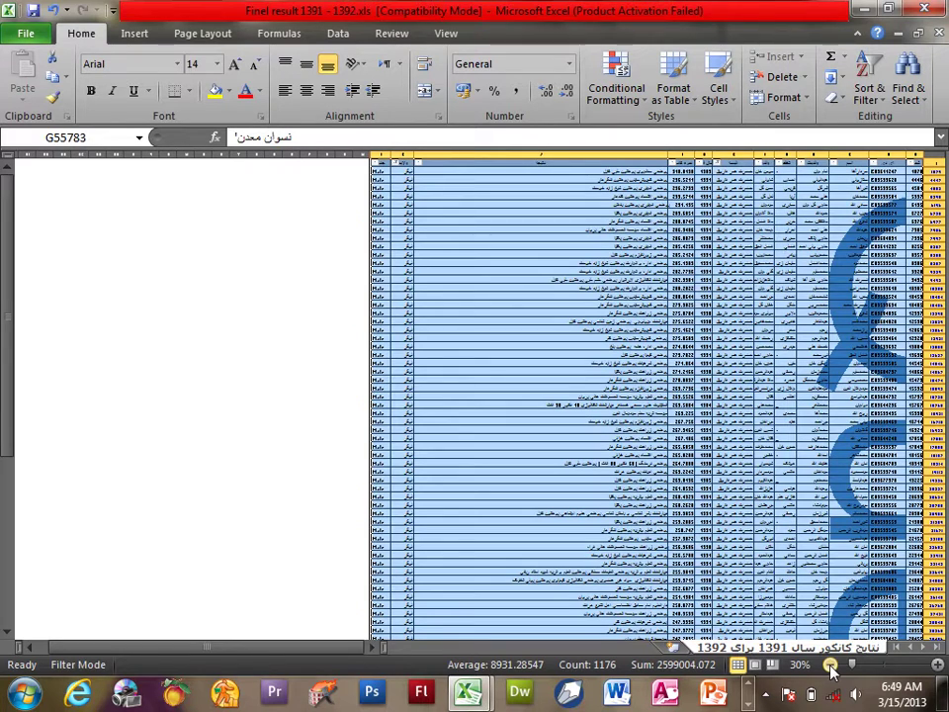
pyautogui.click(937, 666)
pyautogui.click(937, 666)
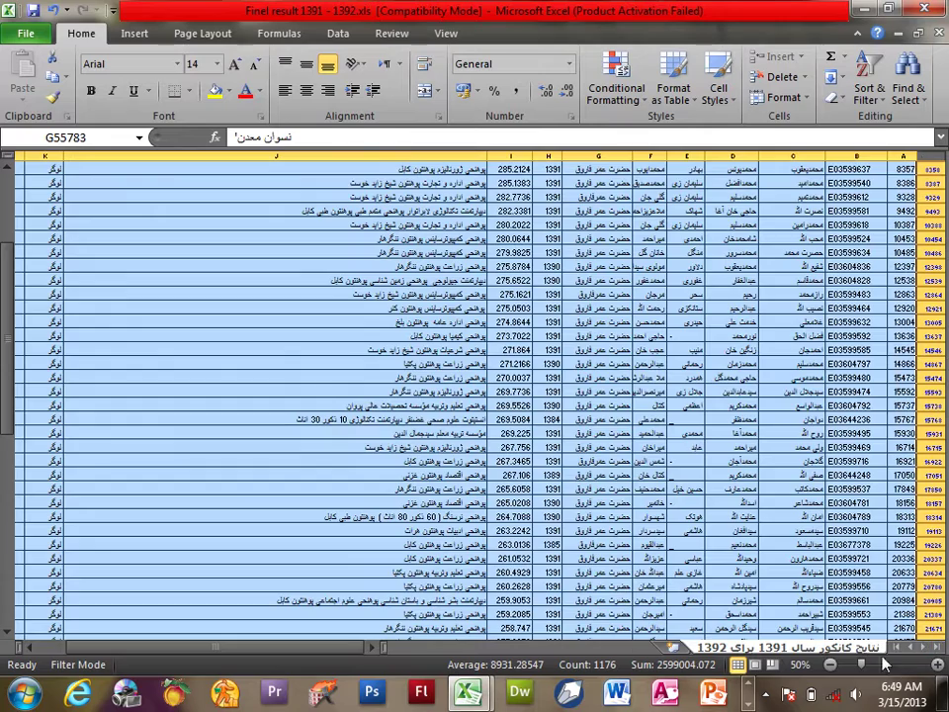
pyautogui.moveTo(860, 666); pyautogui.dragTo(850, 667)
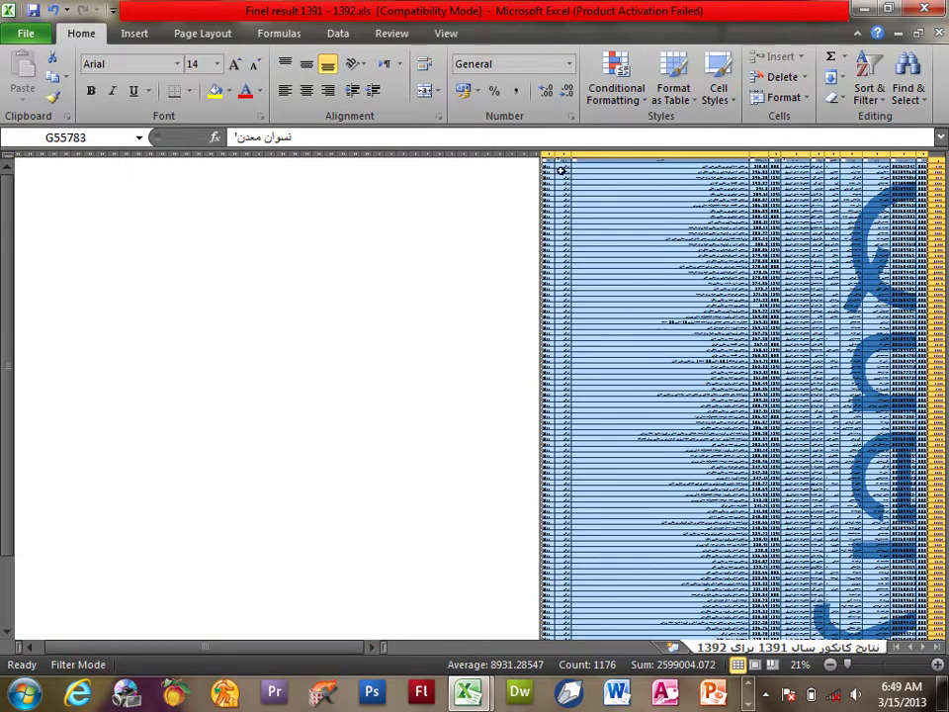
pyautogui.click(937, 664)
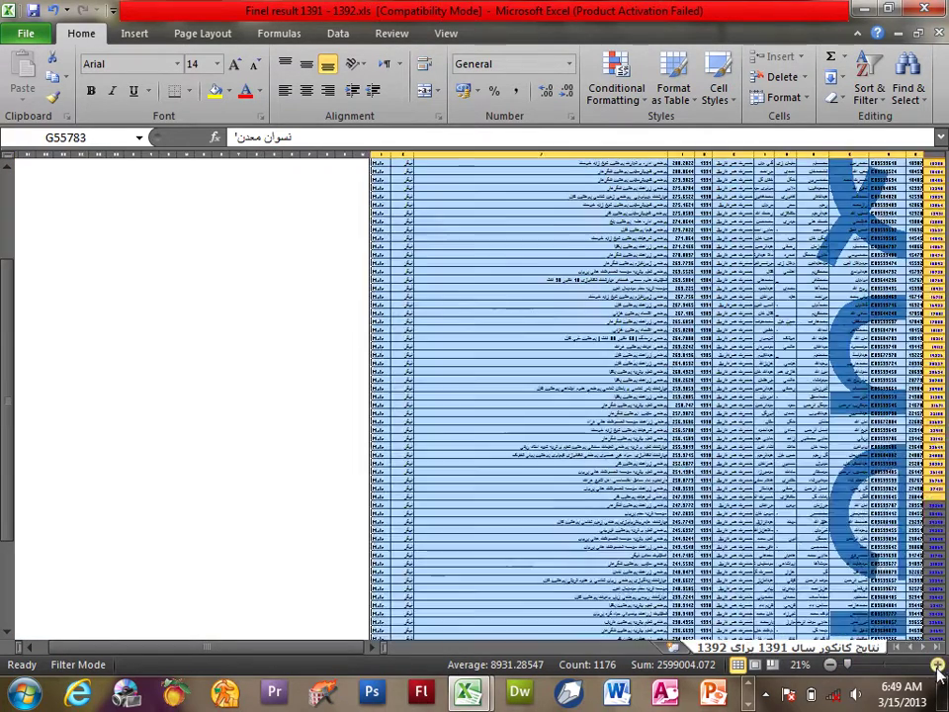
pyautogui.click(937, 665)
pyautogui.click(937, 665)
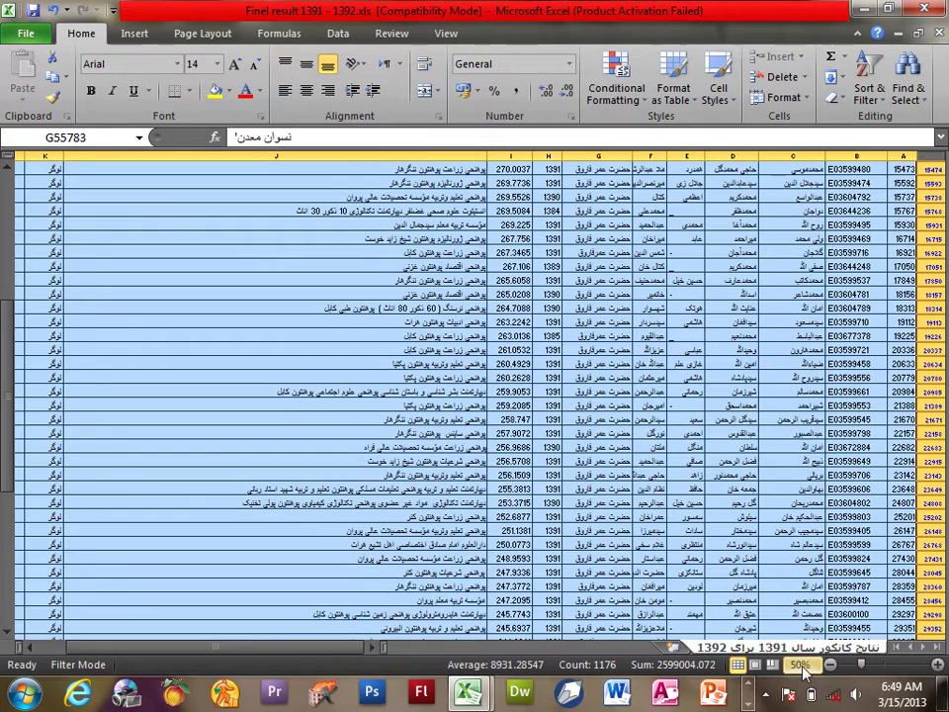
pyautogui.hscroll(-1, 194, 488)
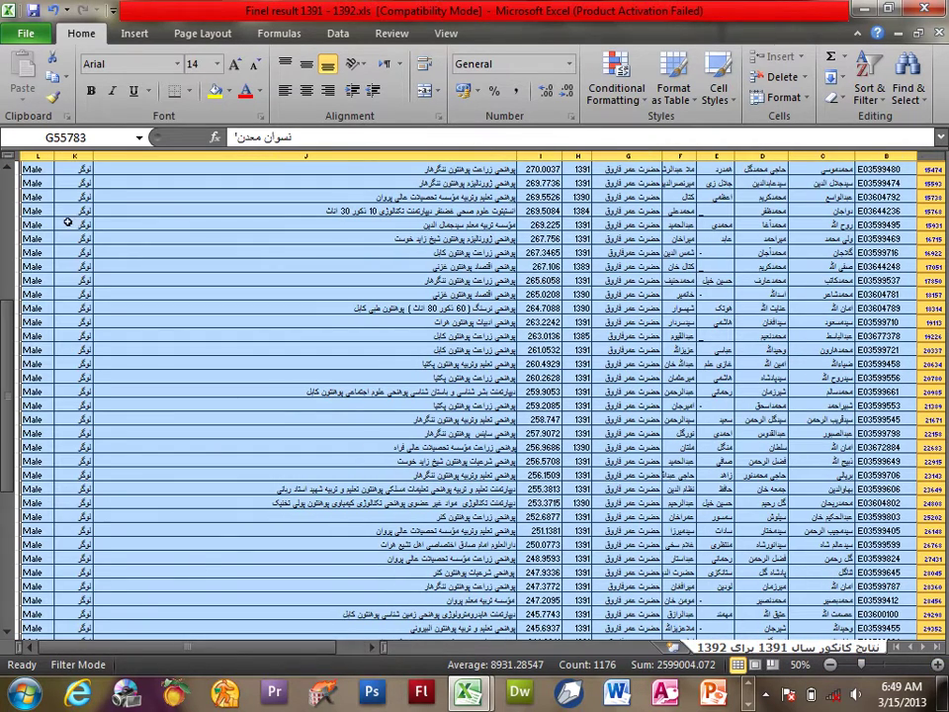
# Step: Delete columns L and K from the results sheet
pyautogui.click(40, 156)
pyautogui.rightClick(40, 156)
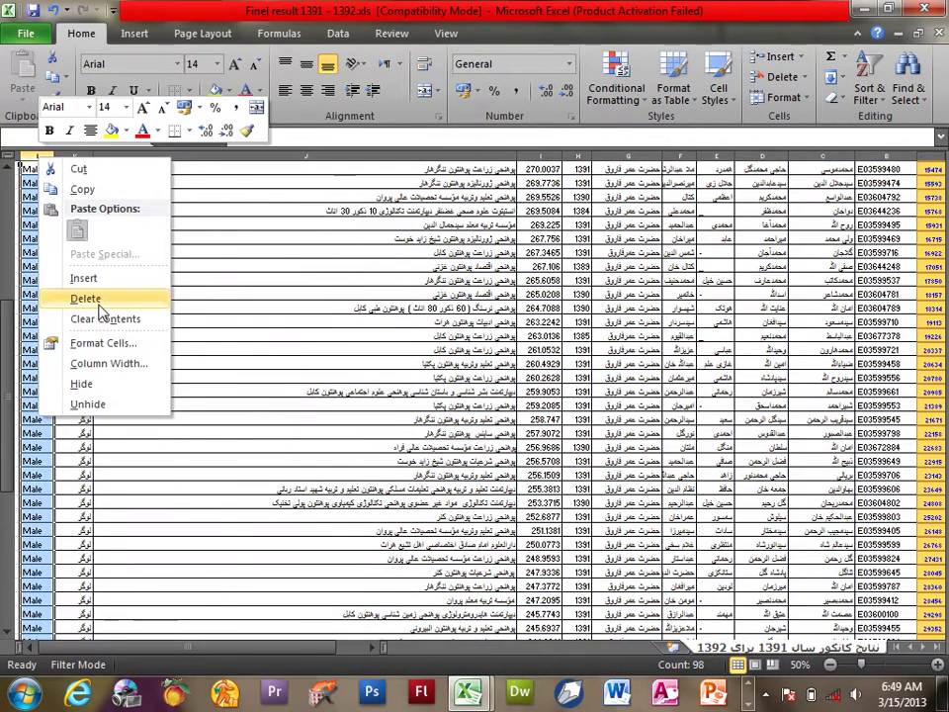
pyautogui.click(97, 300)
pyautogui.rightClick(85, 157)
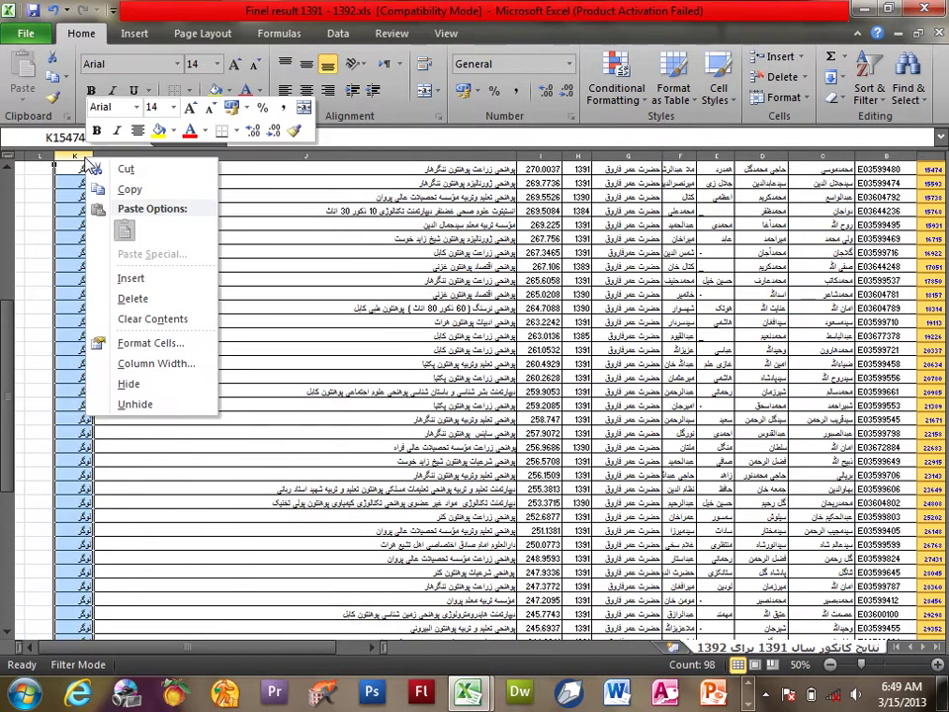
pyautogui.click(148, 300)
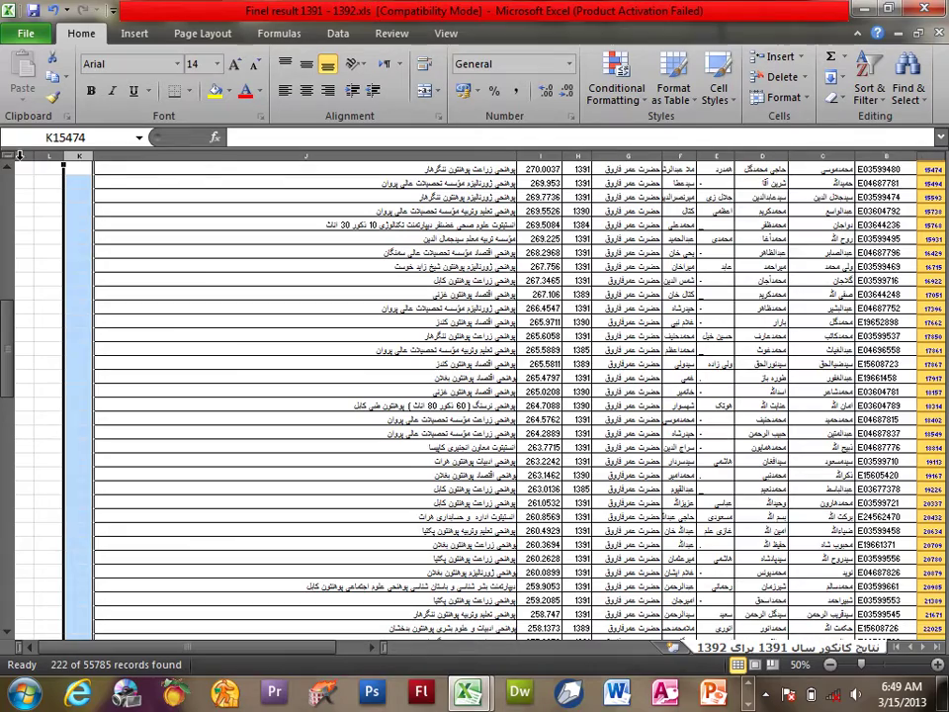
pyautogui.moveTo(12, 348); pyautogui.dragTo(15, 178)
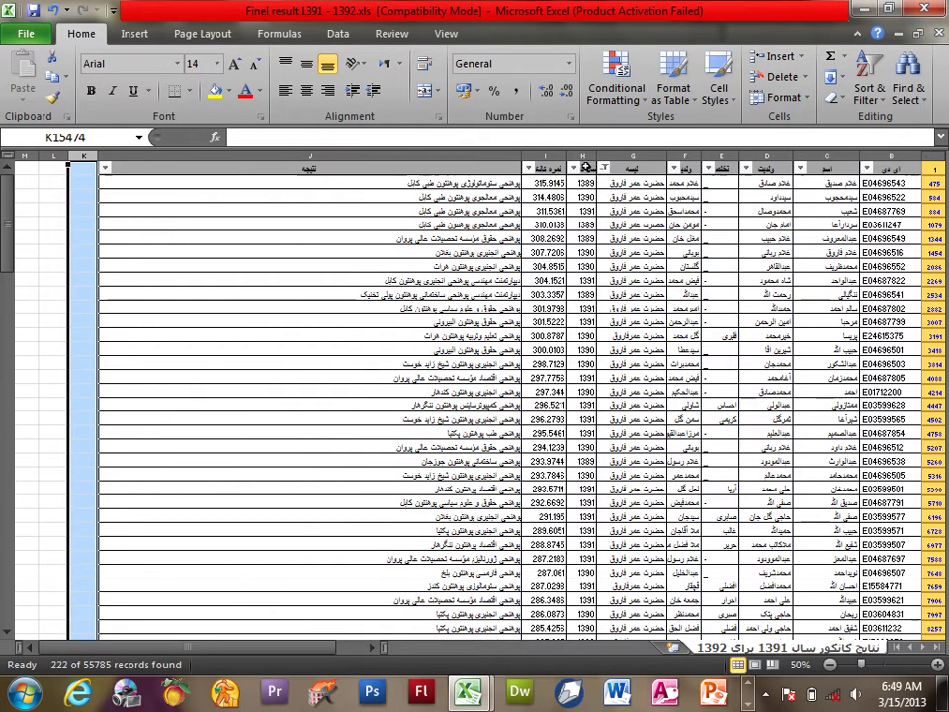
# Step: Delete columns H (years), G, F and E
pyautogui.click(584, 156)
pyautogui.rightClick(590, 156)
pyautogui.click(633, 297)
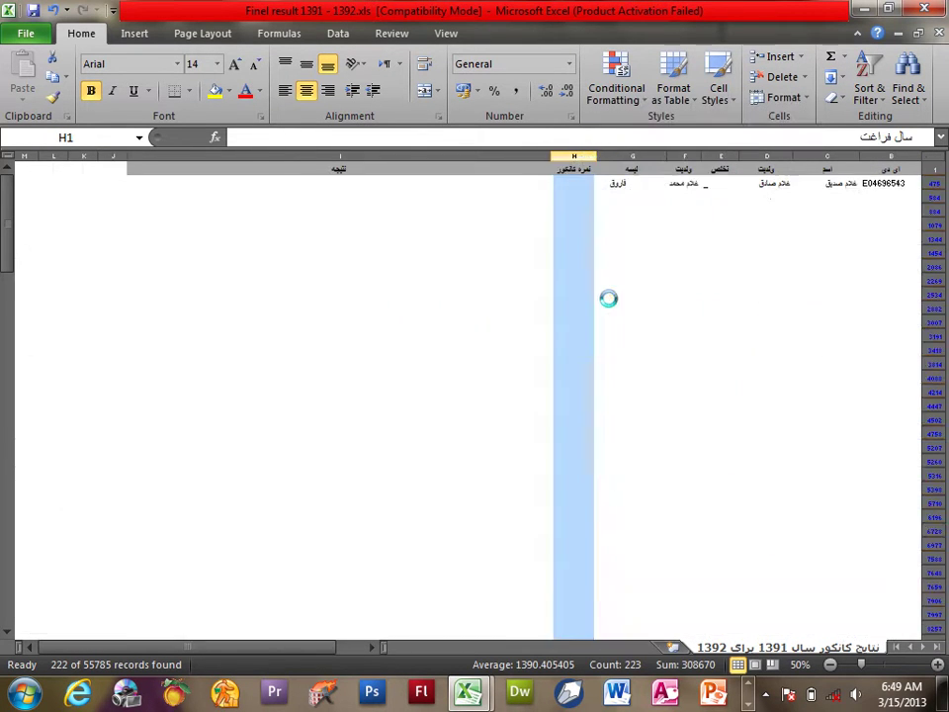
pyautogui.rightClick(634, 155)
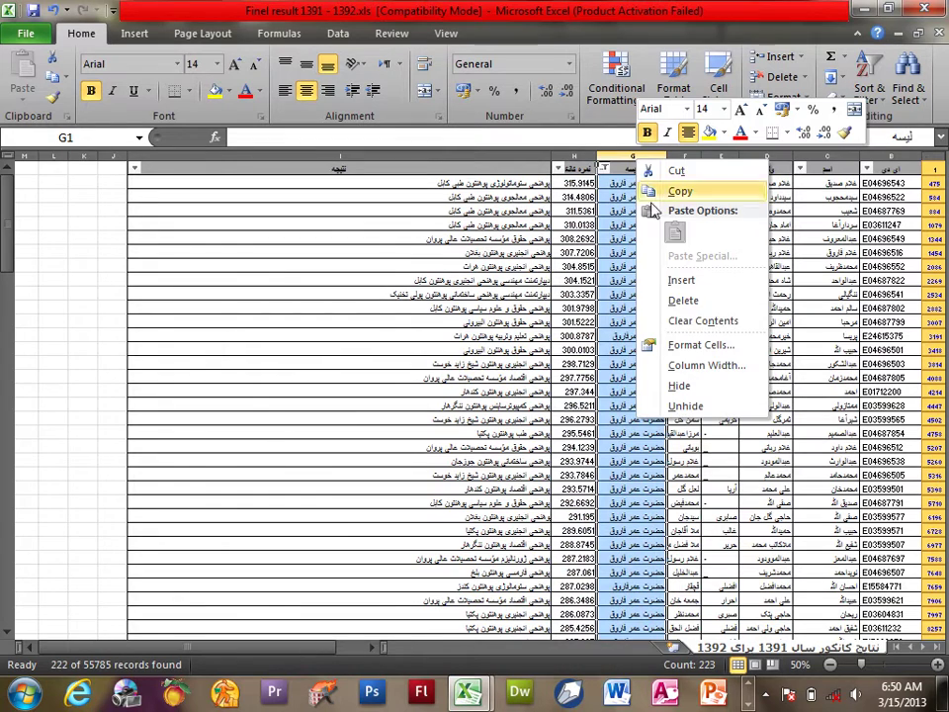
pyautogui.click(683, 299)
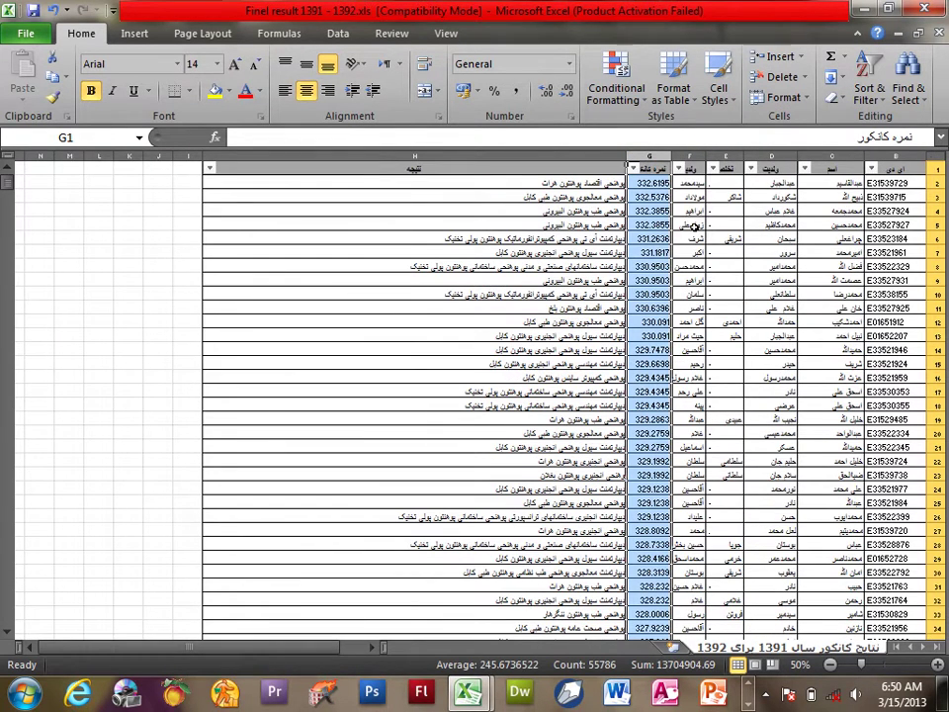
pyautogui.rightClick(689, 155)
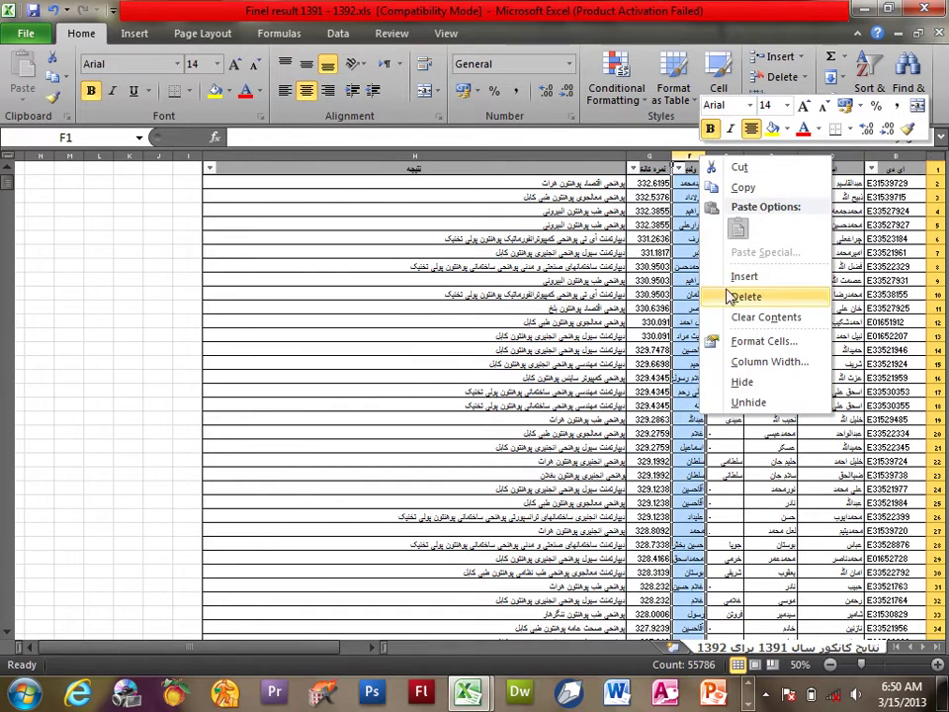
pyautogui.click(729, 297)
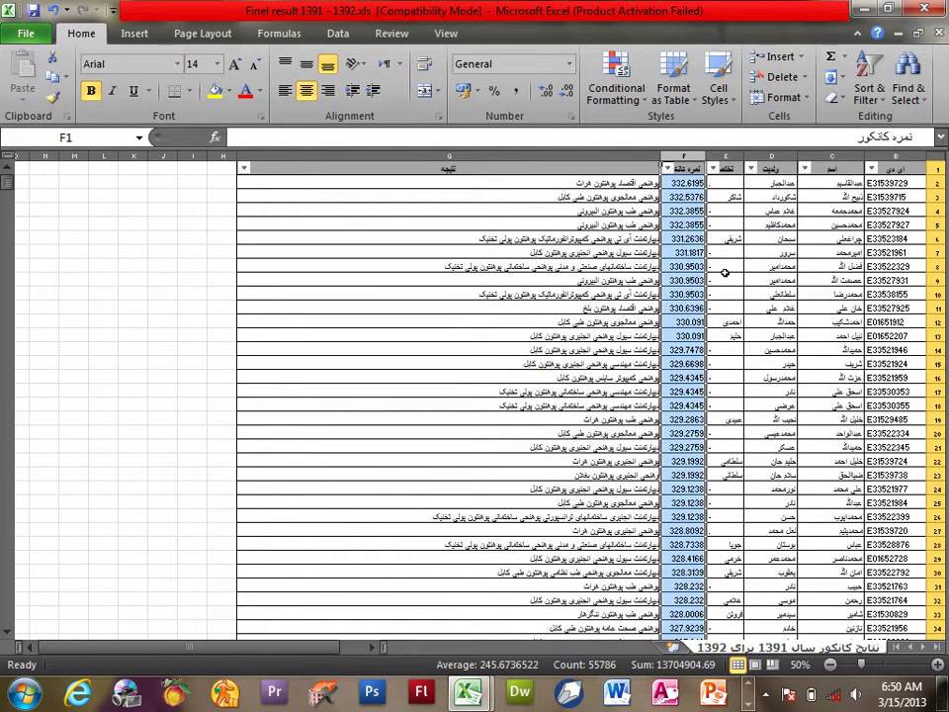
pyautogui.rightClick(727, 160)
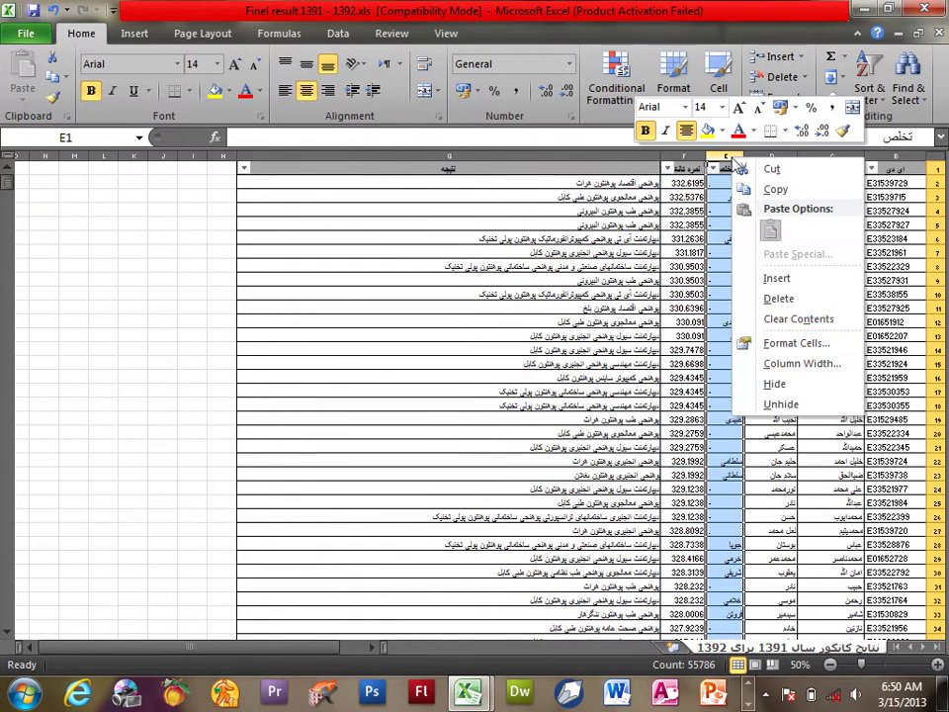
pyautogui.click(770, 299)
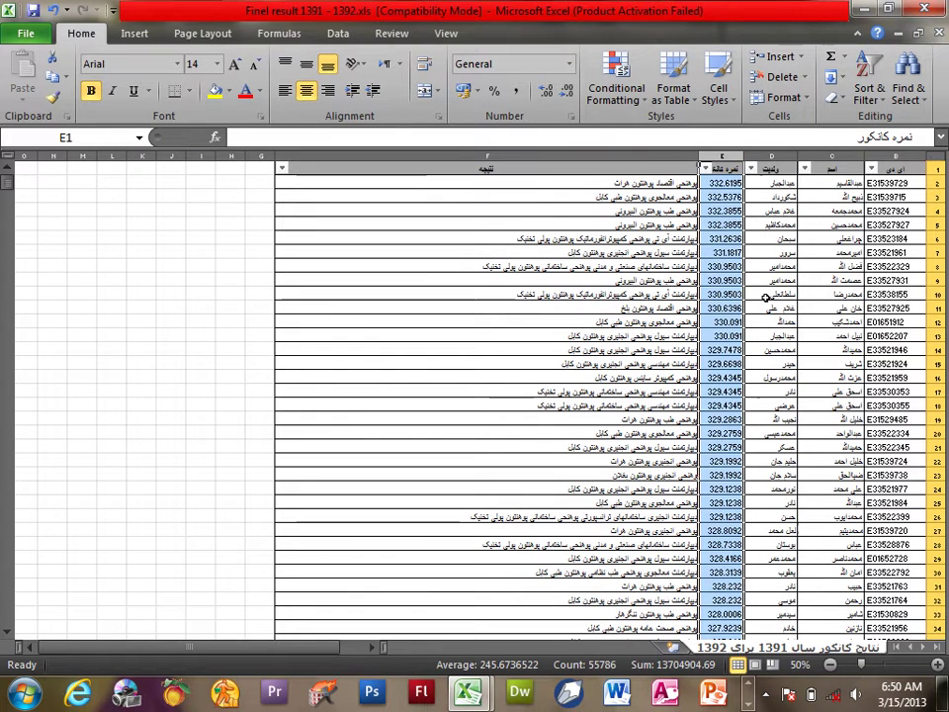
# Step: Delete column B and narrow the result column E
pyautogui.click(895, 158)
pyautogui.rightClick(895, 158)
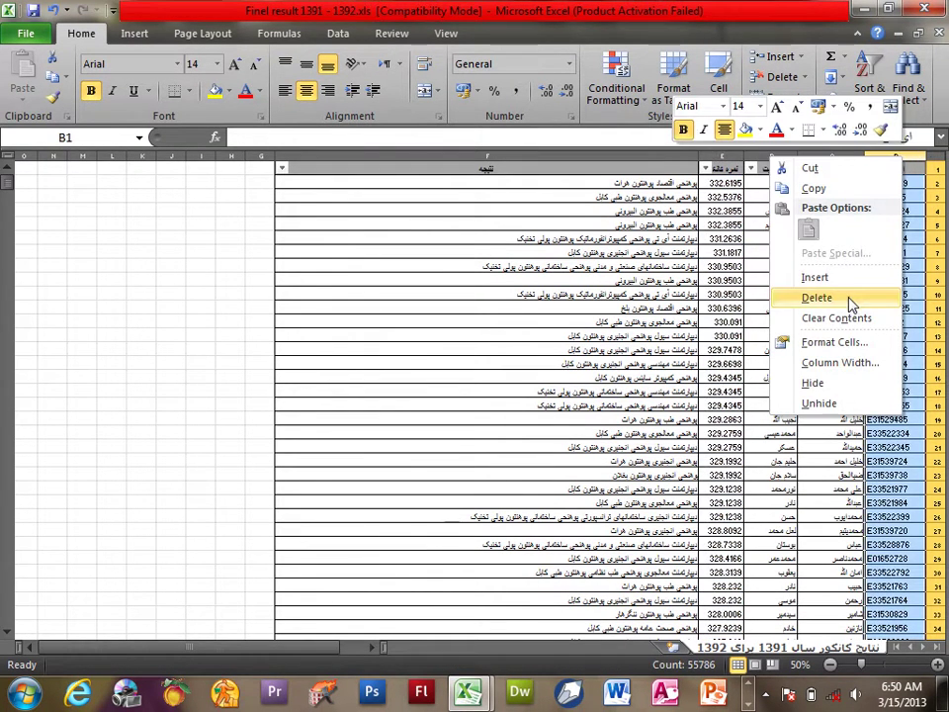
pyautogui.click(846, 298)
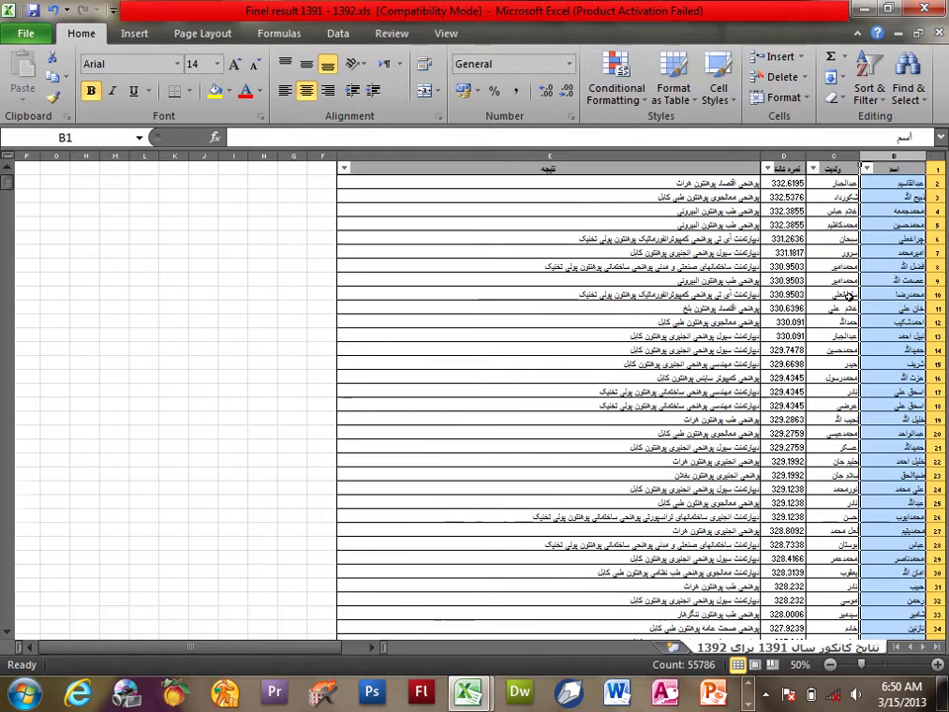
pyautogui.click(232, 307)
pyautogui.moveTo(336, 155); pyautogui.dragTo(453, 154)
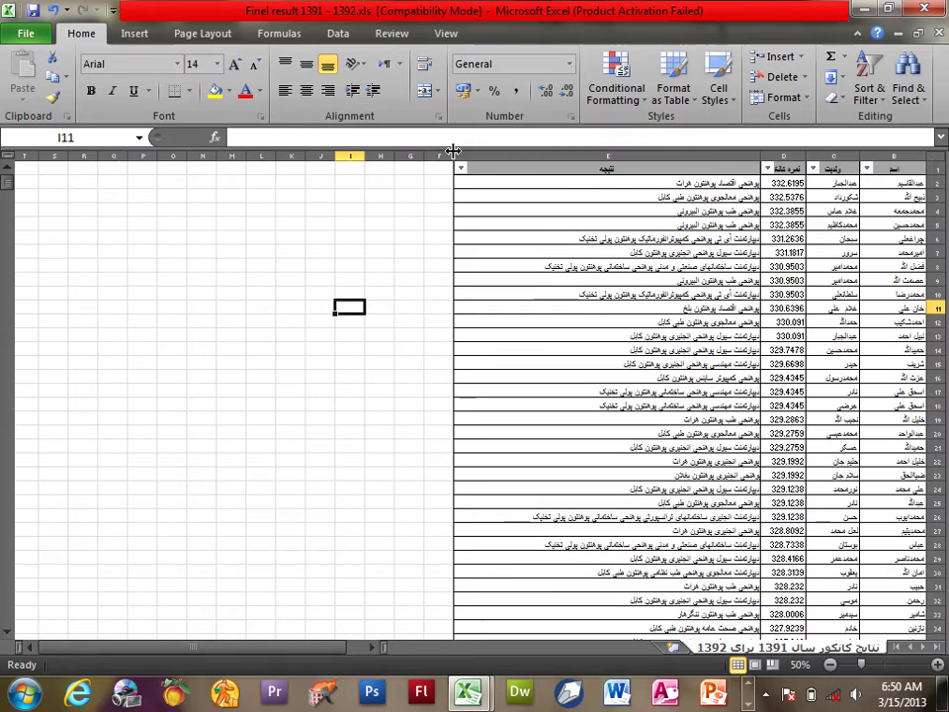
# Step: Select headers B1:E1 and toggle Sheet Right-to-Left off, then back on
pyautogui.click(405, 210)
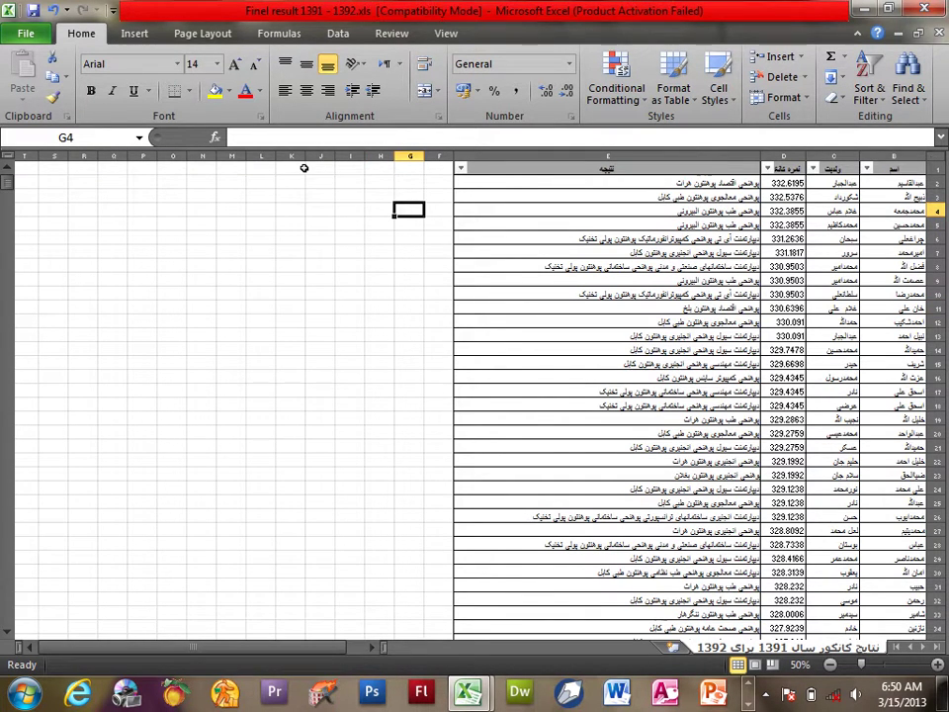
pyautogui.moveTo(902, 169); pyautogui.dragTo(694, 139)
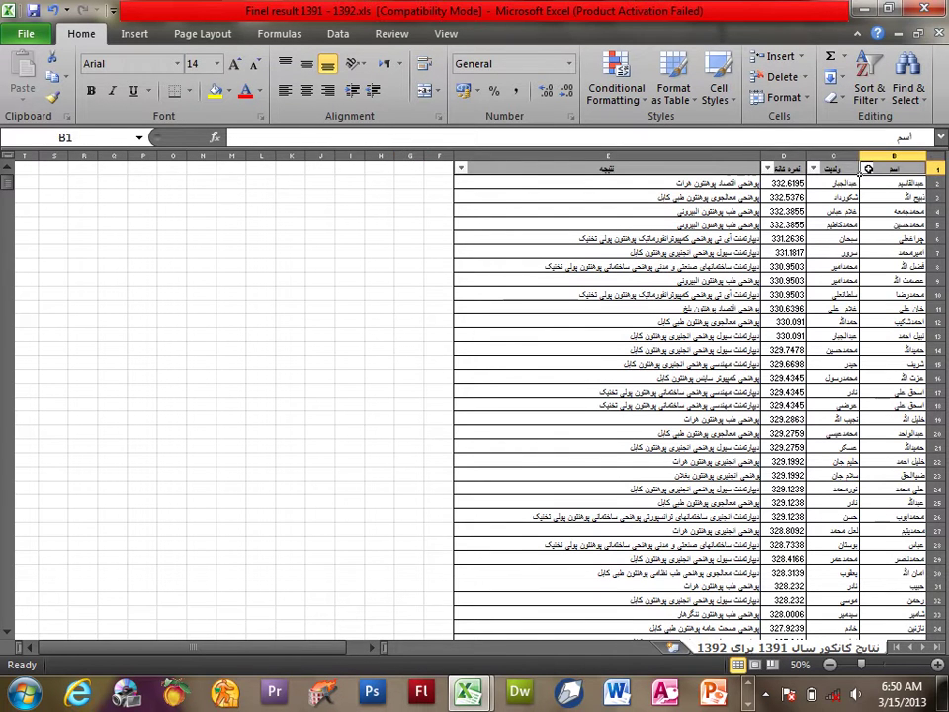
pyautogui.moveTo(584, 171); pyautogui.dragTo(585, 173)
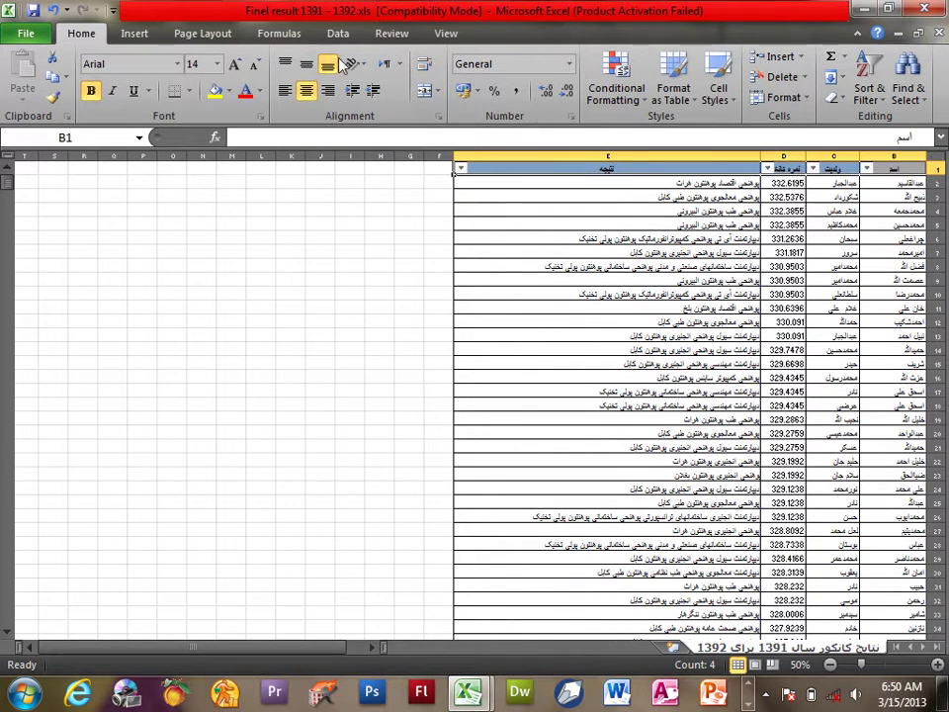
pyautogui.click(204, 32)
pyautogui.click(623, 99)
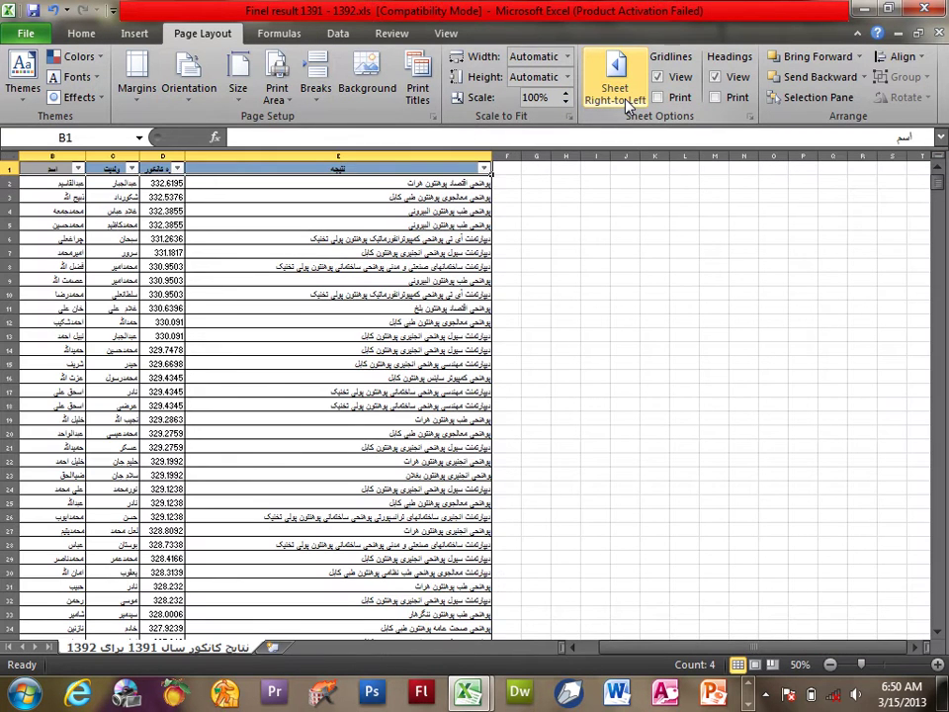
pyautogui.click(626, 103)
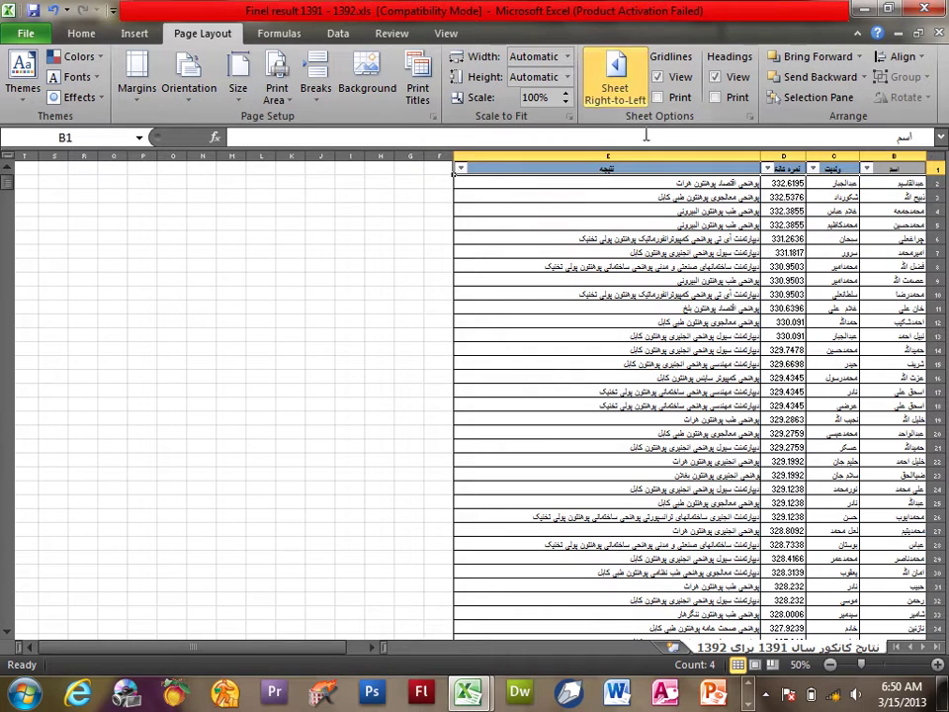
# Step: Copy headers B1:E1 and paste them into I1:L1, undoing two misplaced pastes
pyautogui.rightClick(594, 171)
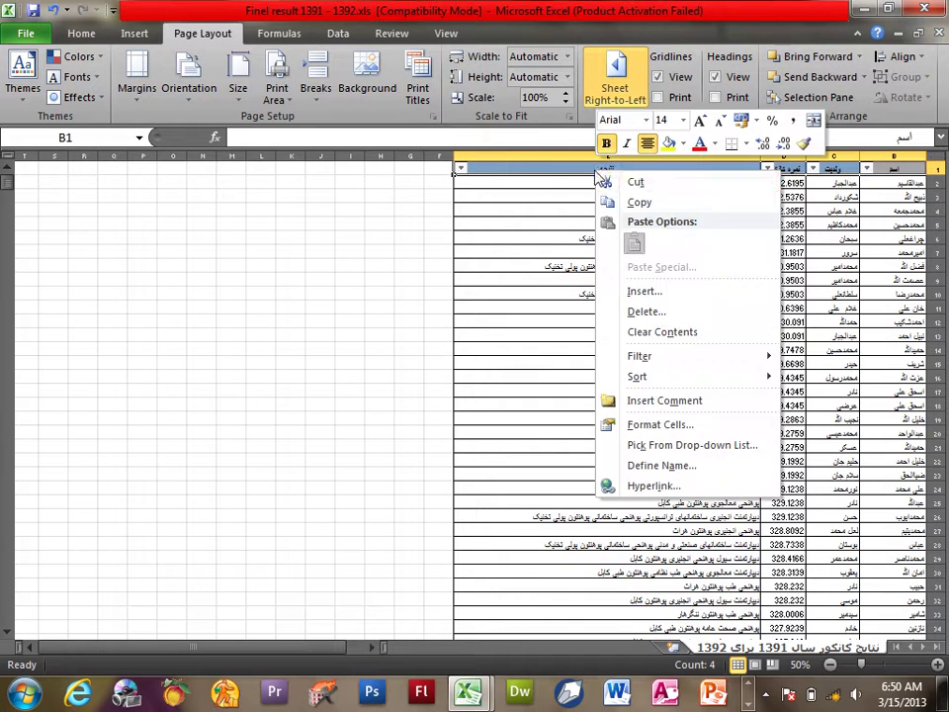
pyautogui.click(638, 203)
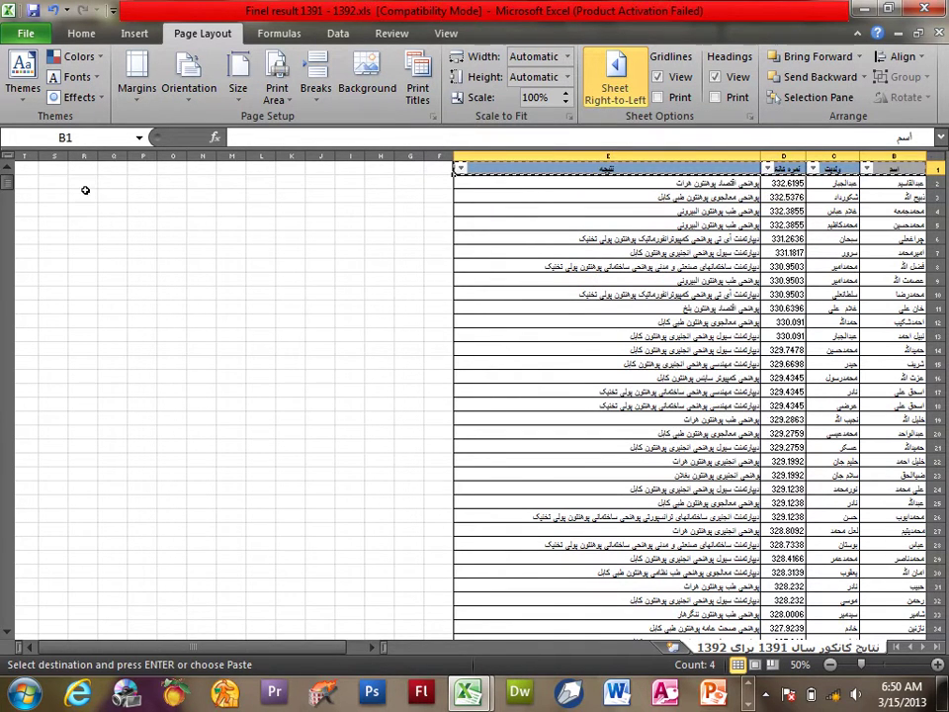
pyautogui.click(50, 166)
pyautogui.click(81, 33)
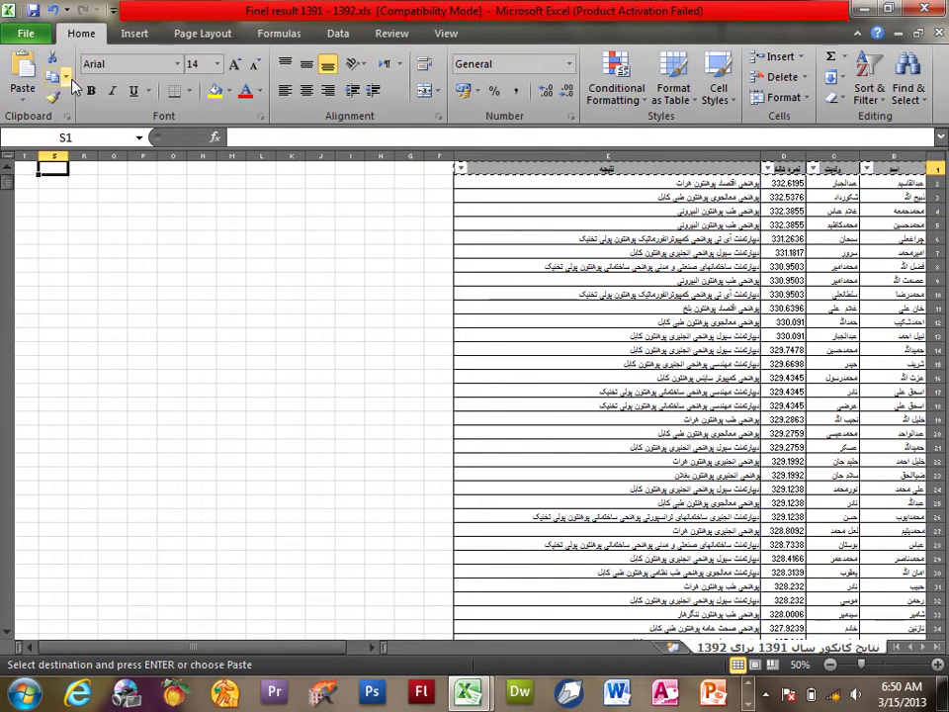
pyautogui.click(28, 86)
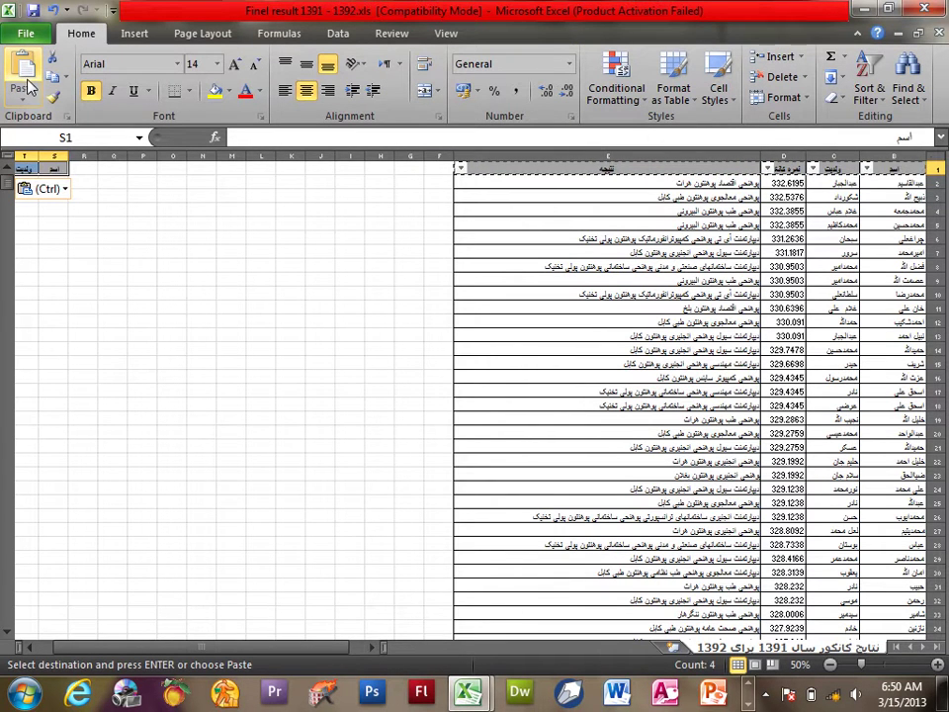
pyautogui.hotkey('ctrl', 'z')
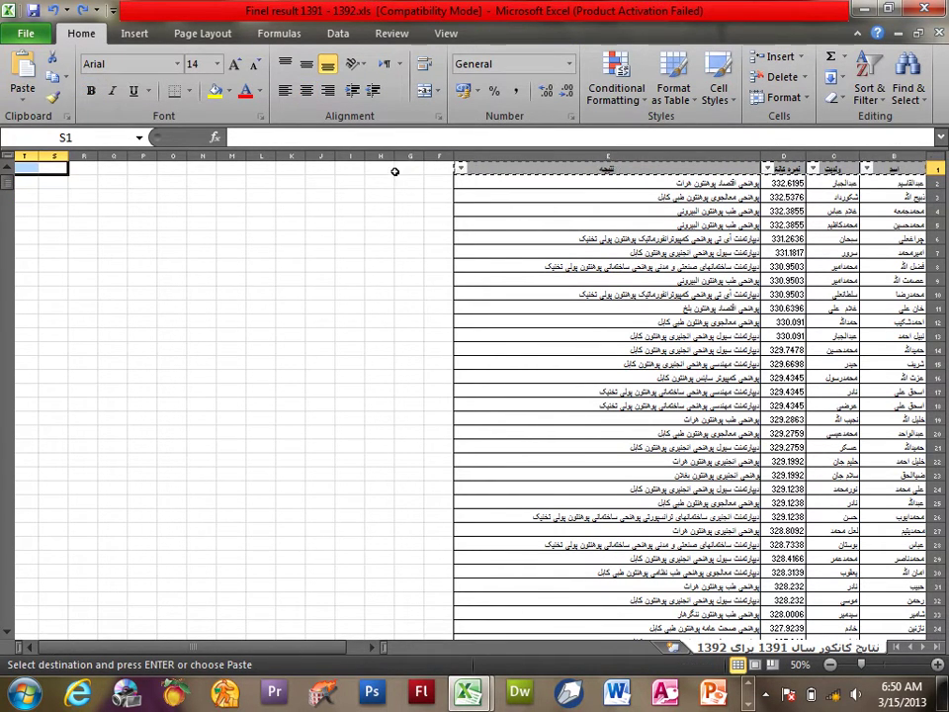
pyautogui.click(407, 168)
pyautogui.click(28, 77)
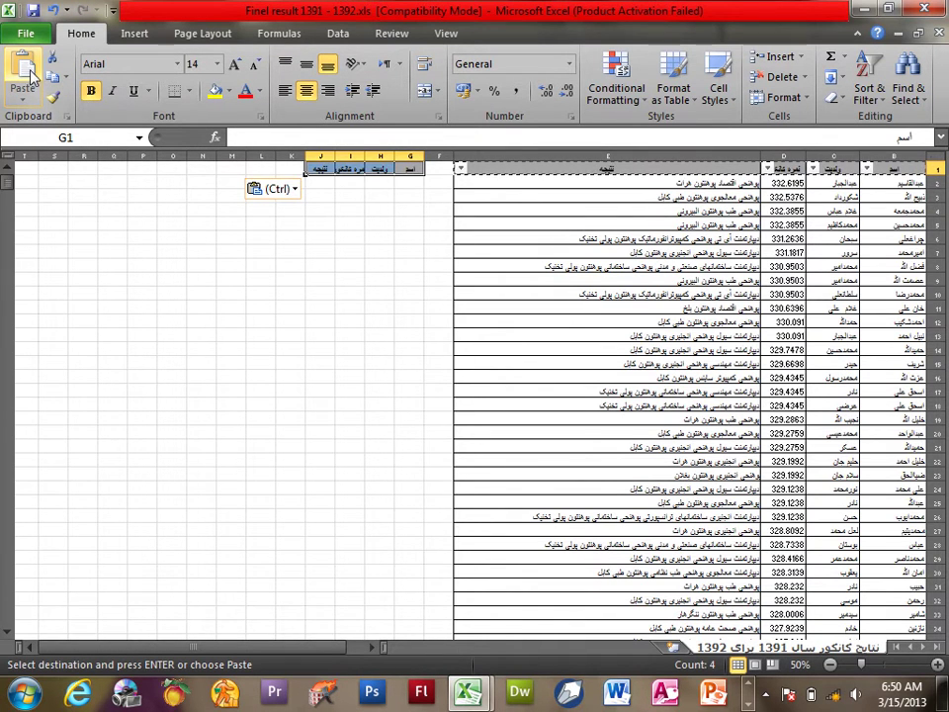
pyautogui.hotkey('ctrl', 'z')
pyautogui.click(350, 169)
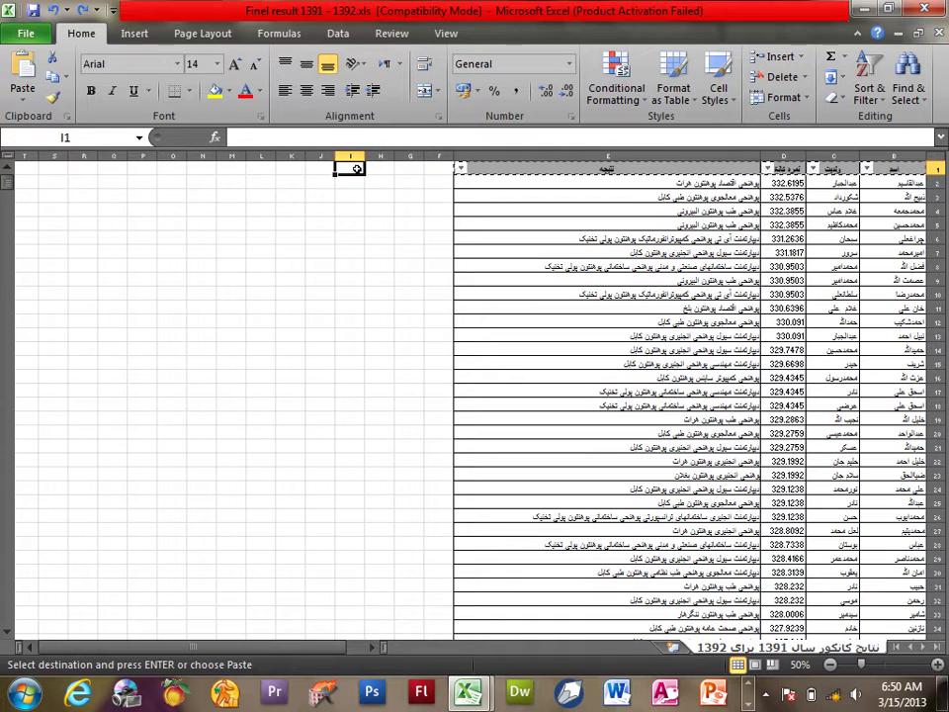
pyautogui.click(22, 71)
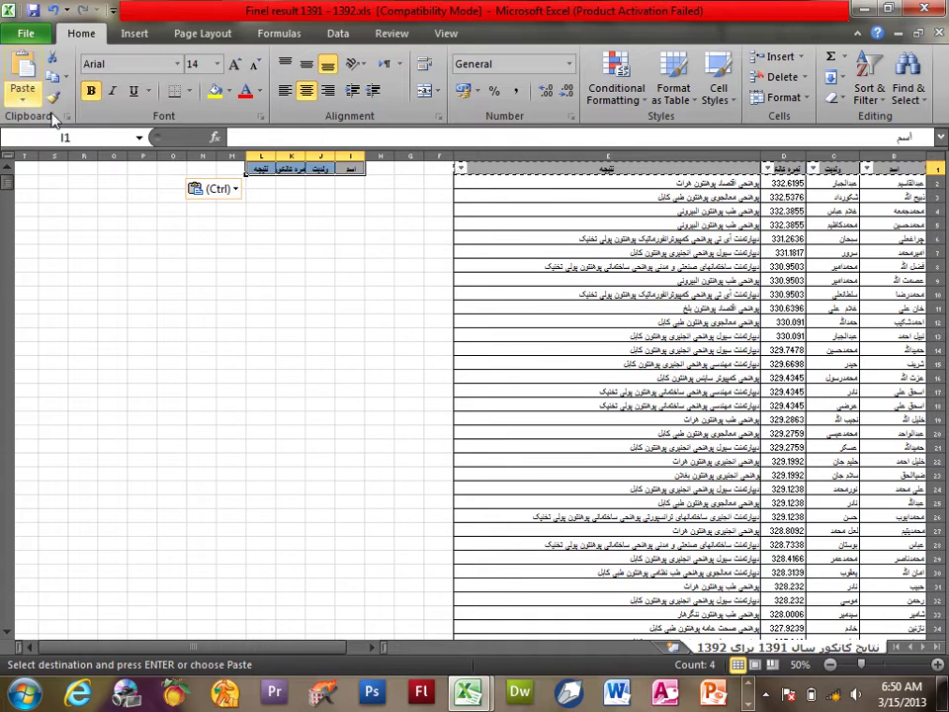
# Step: Paste a second header copy into I7:L7, widen column L and hide column H
pyautogui.click(351, 252)
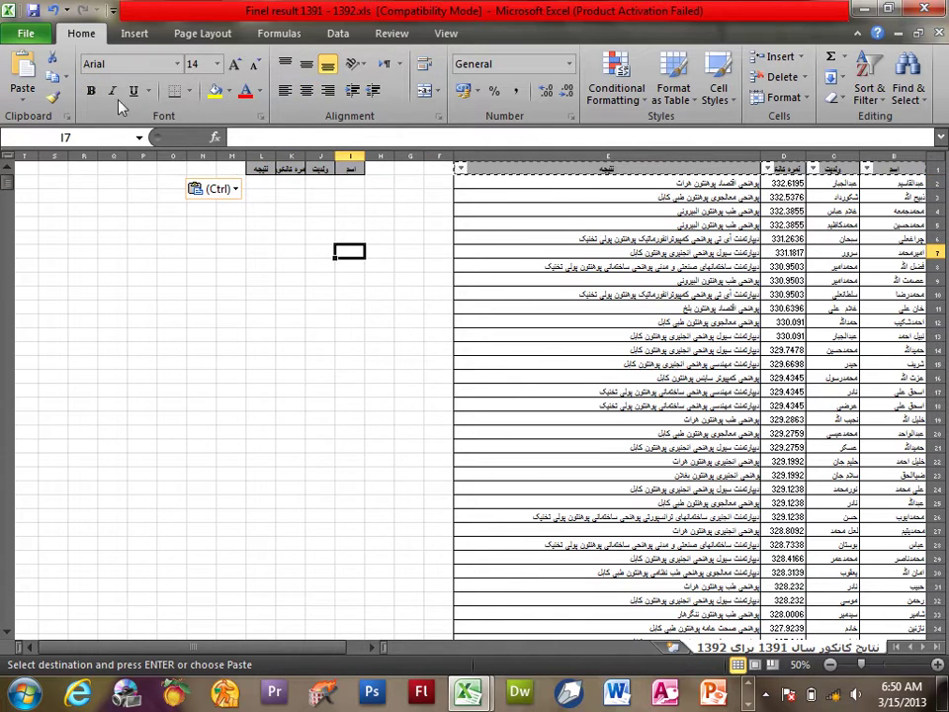
pyautogui.click(22, 66)
pyautogui.click(228, 335)
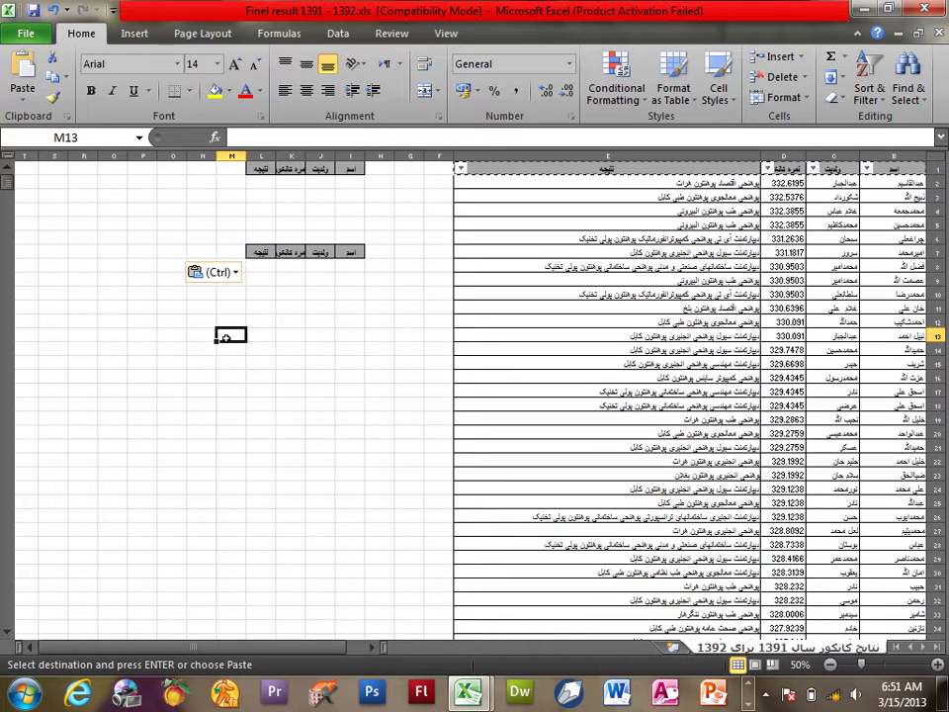
pyautogui.moveTo(246, 158); pyautogui.dragTo(39, 158)
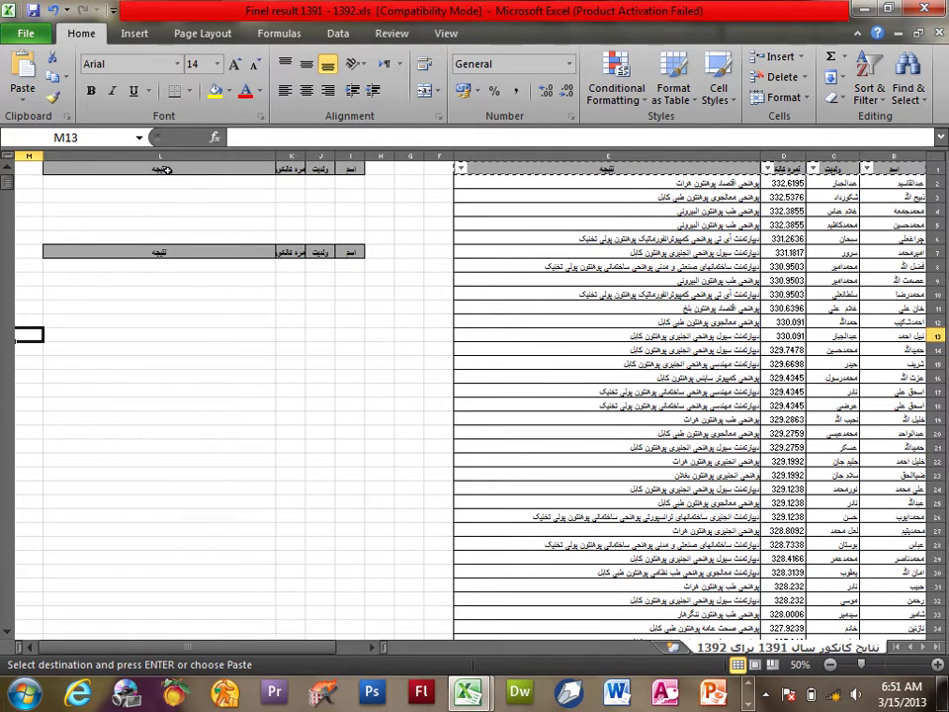
pyautogui.moveTo(373, 147)
pyautogui.mouseDown()
pyautogui.moveTo(408, 168)
pyautogui.moveTo(427, 156)
pyautogui.moveTo(225, 157)
pyautogui.mouseUp()
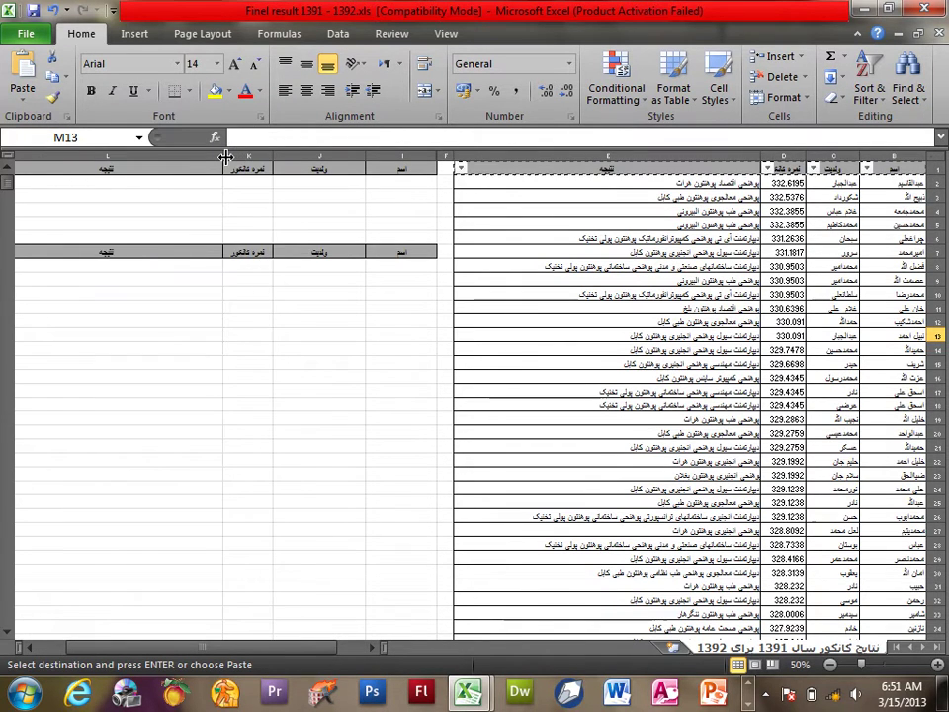
pyautogui.click(180, 267)
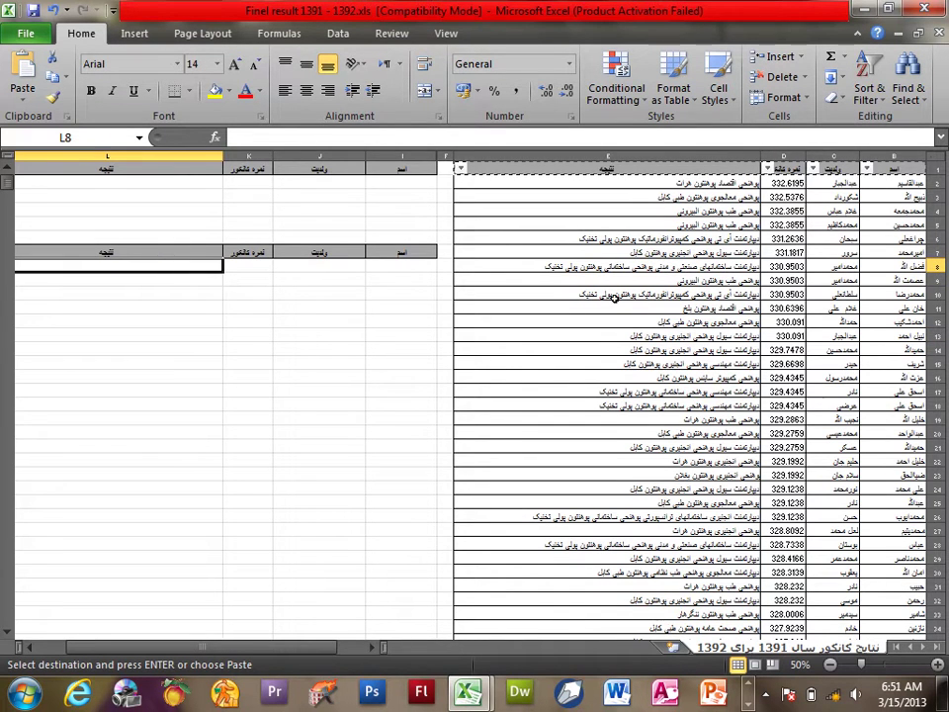
pyautogui.press('Escape')
pyautogui.hscroll(2, 616, 296)
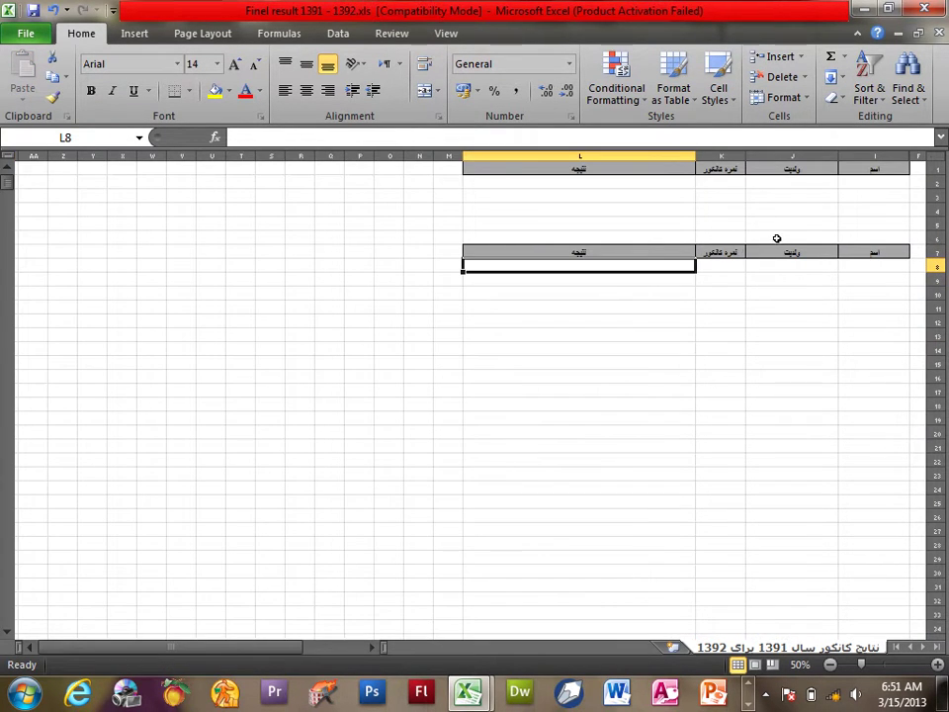
# Step: Inspect the result column, jumping to the last data row and back to E2
pyautogui.moveTo(391, 649); pyautogui.dragTo(230, 650)
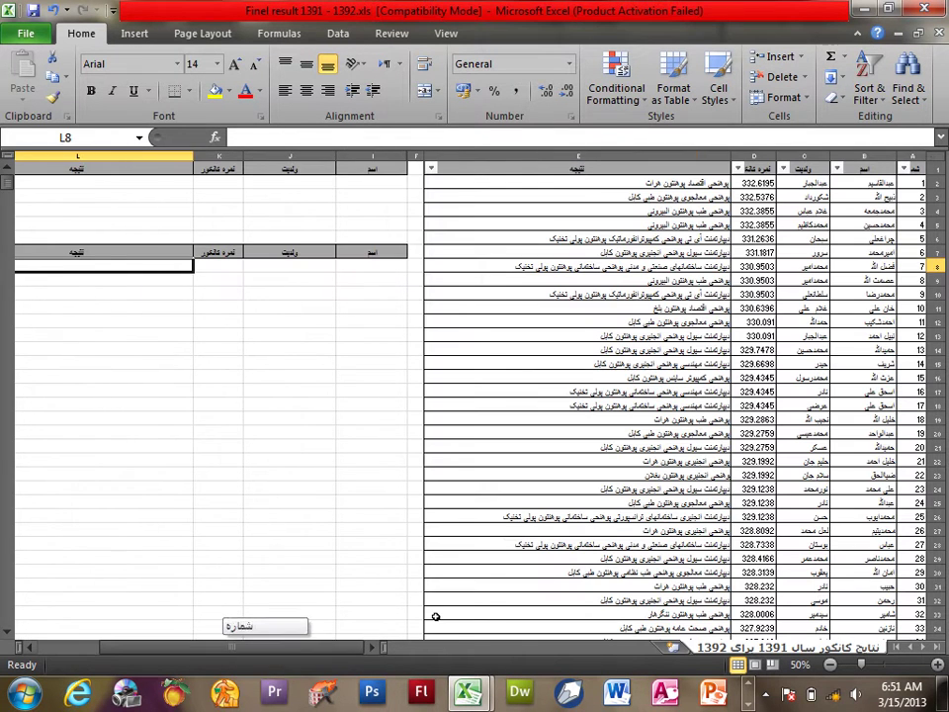
pyautogui.click(372, 209)
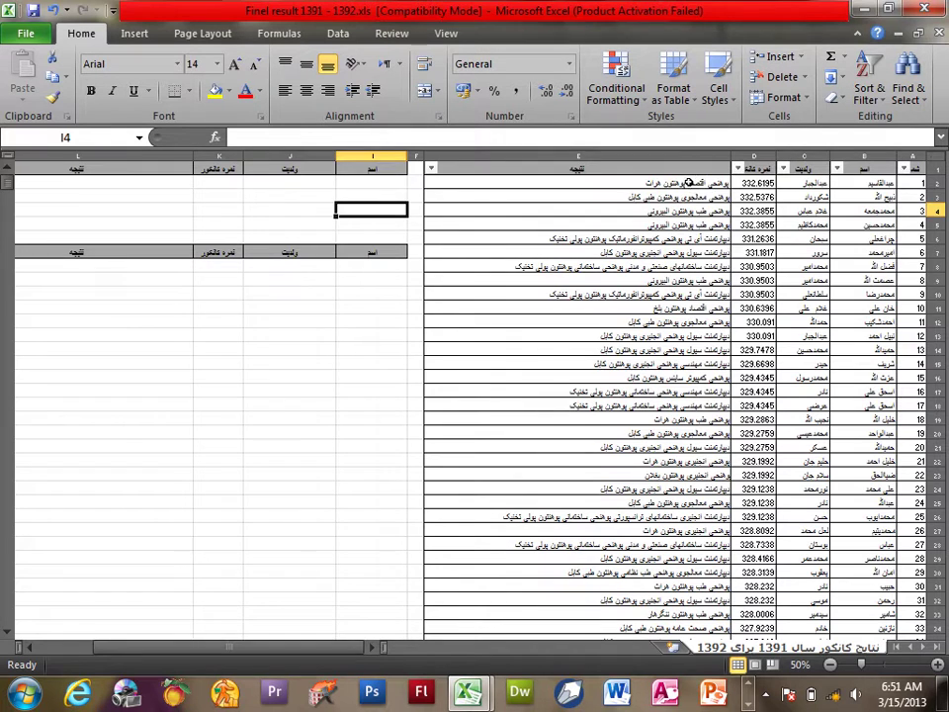
pyautogui.moveTo(689, 184); pyautogui.dragTo(661, 461)
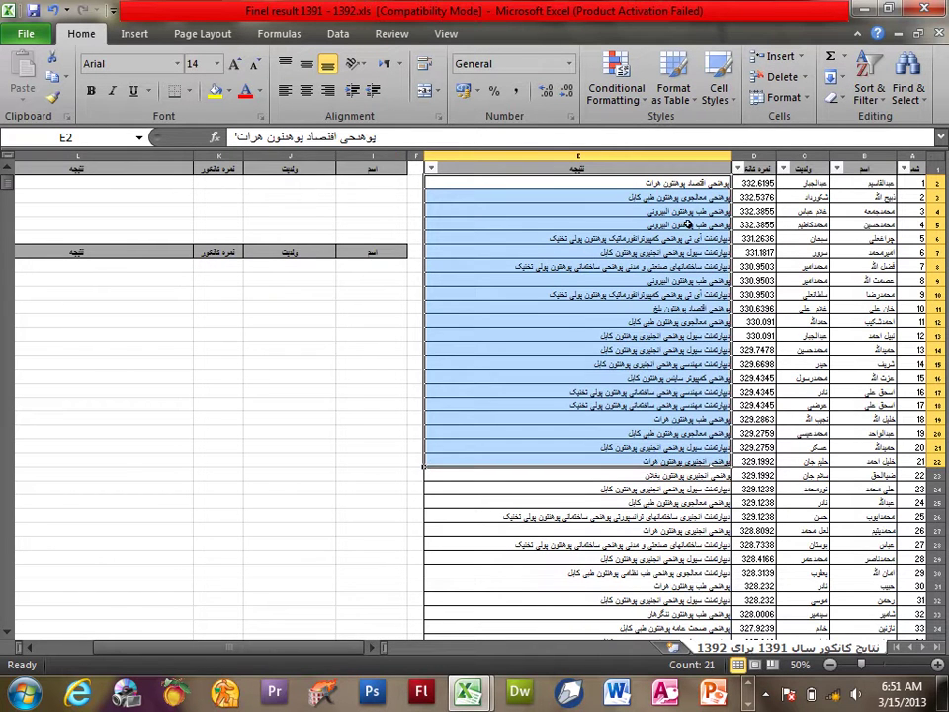
pyautogui.click(682, 185)
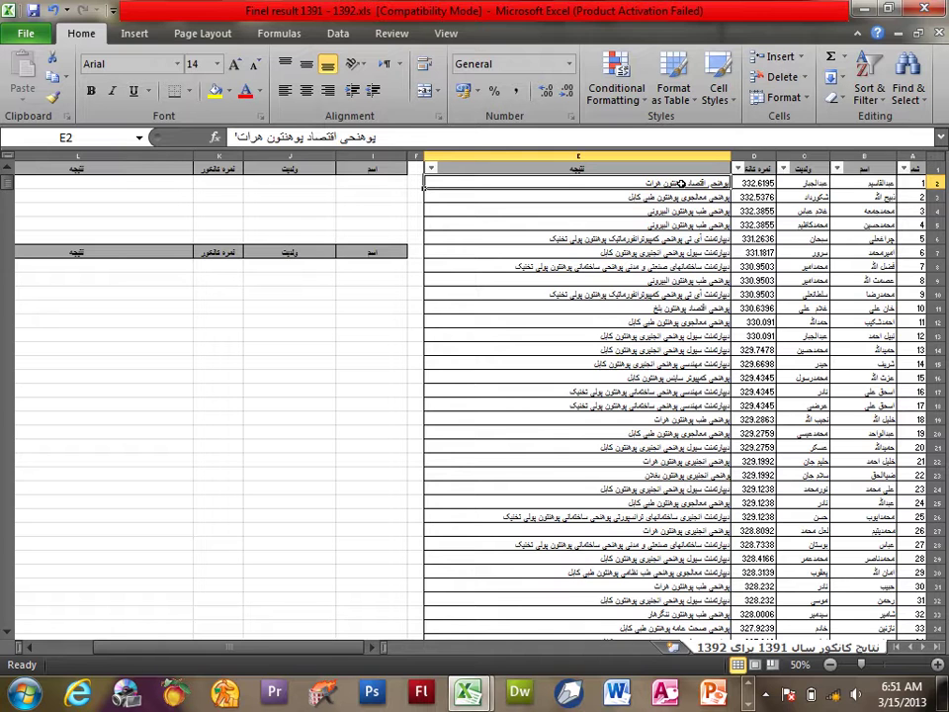
pyautogui.hotkey('ctrl', 'Down')
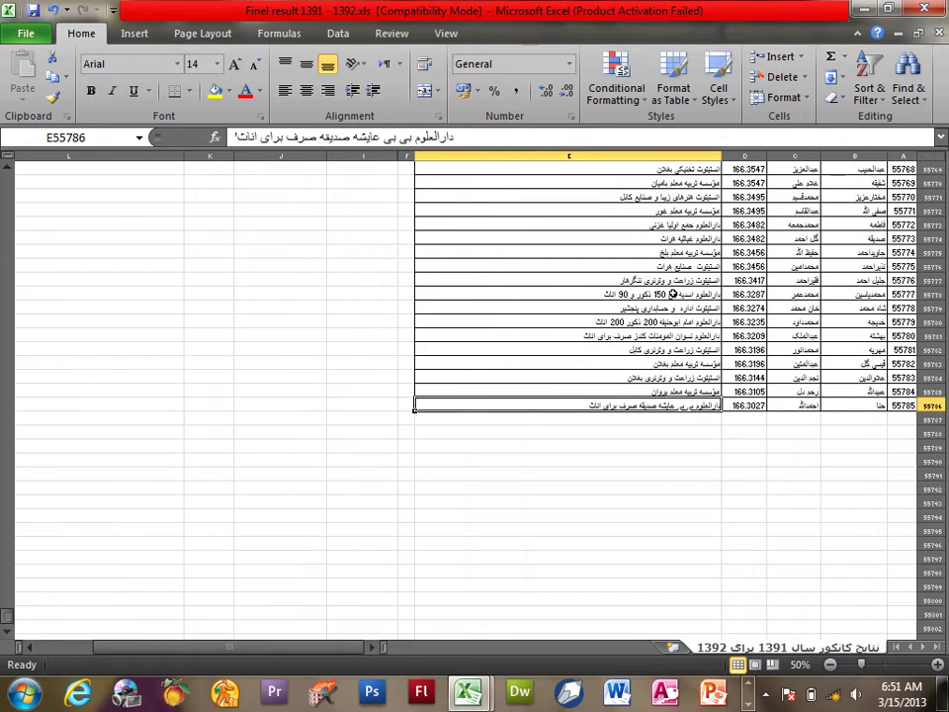
pyautogui.moveTo(7, 614); pyautogui.dragTo(7, 173)
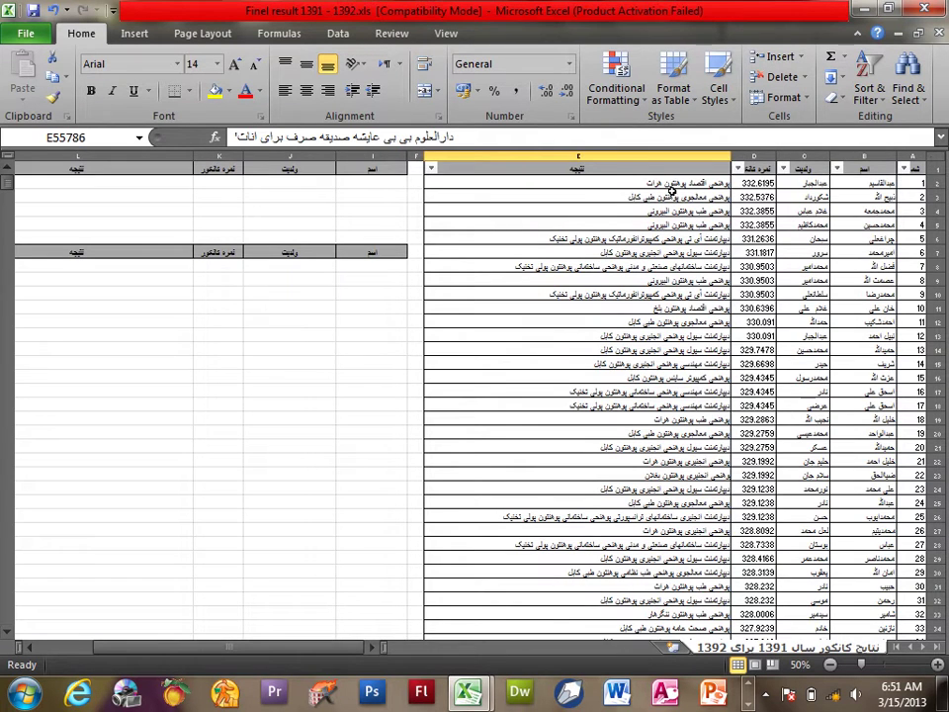
pyautogui.click(670, 189)
# Step: Copy the Herat University economics faculty text from E2 and paste it into L2
pyautogui.rightClick(678, 188)
pyautogui.click(653, 195)
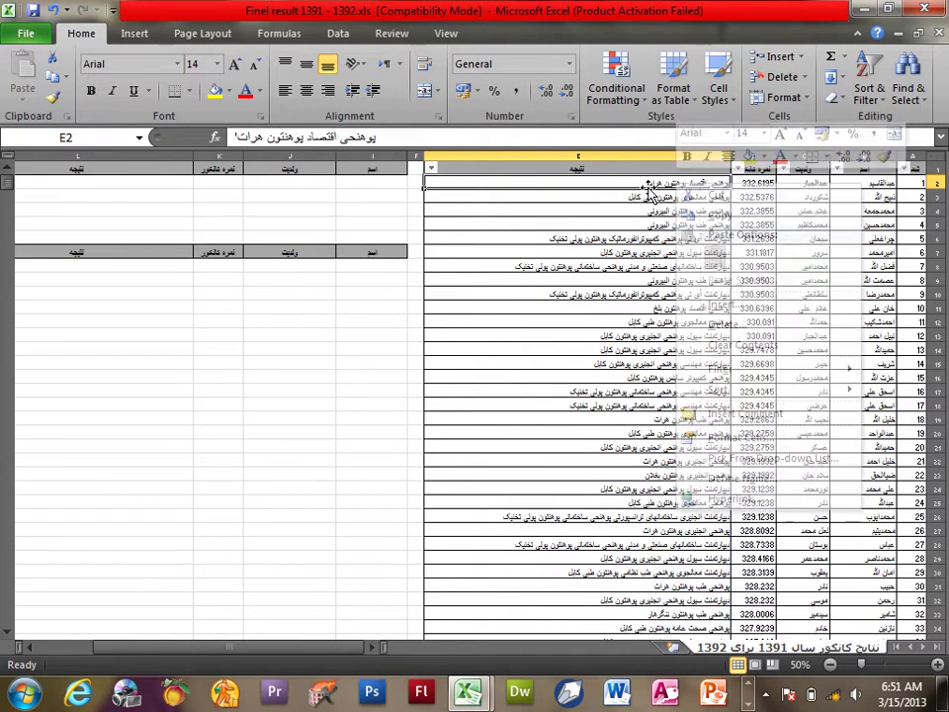
pyautogui.doubleClick(491, 182)
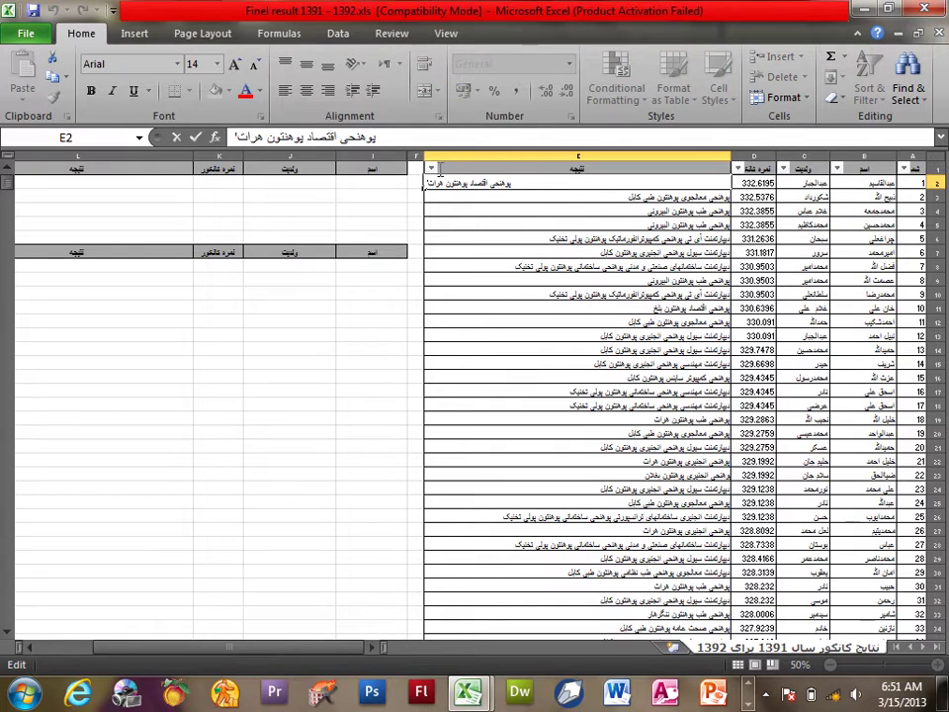
pyautogui.moveTo(535, 181); pyautogui.dragTo(427, 184)
pyautogui.click(514, 183)
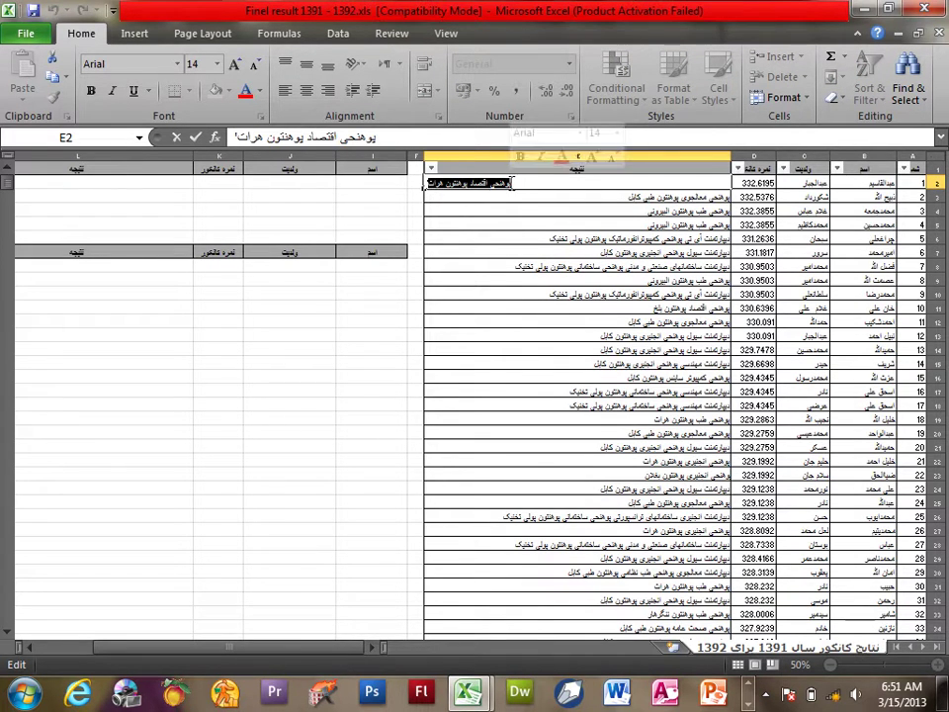
pyautogui.hotkey('ctrl', 'c')
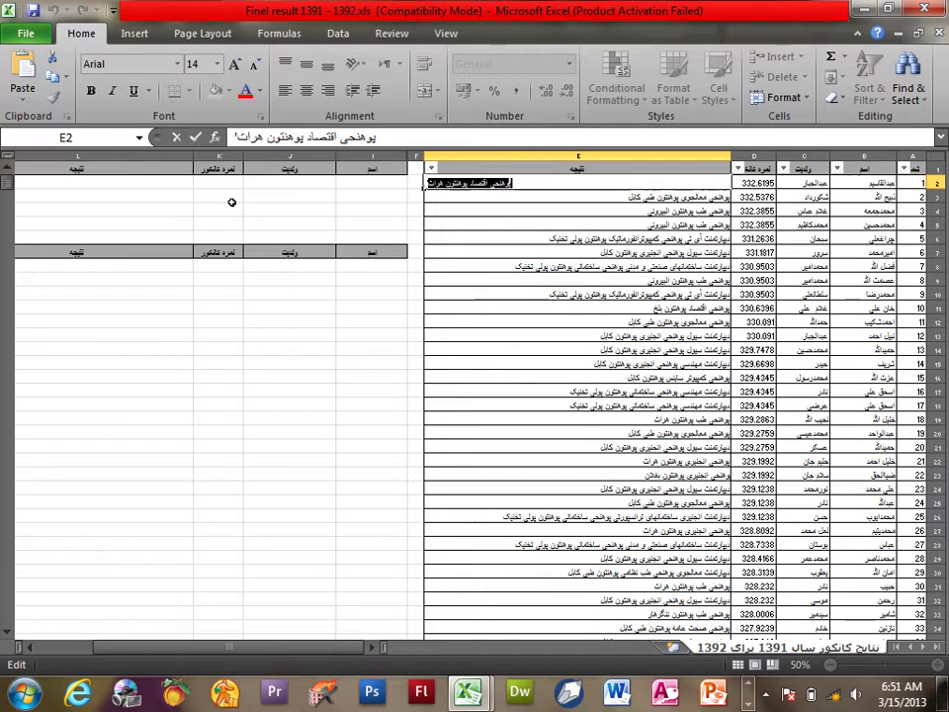
pyautogui.click(165, 181)
pyautogui.hotkey('ctrl', 'v')
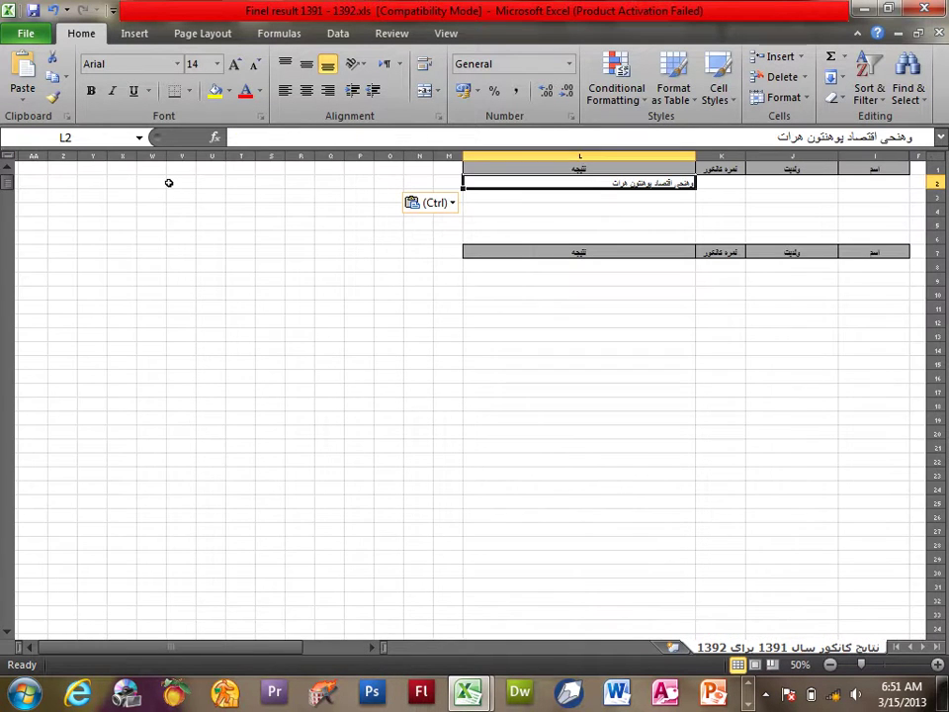
# Step: Open the Data tools and select records in columns A–E around rows 19431–19966
pyautogui.moveTo(149, 652); pyautogui.dragTo(210, 653)
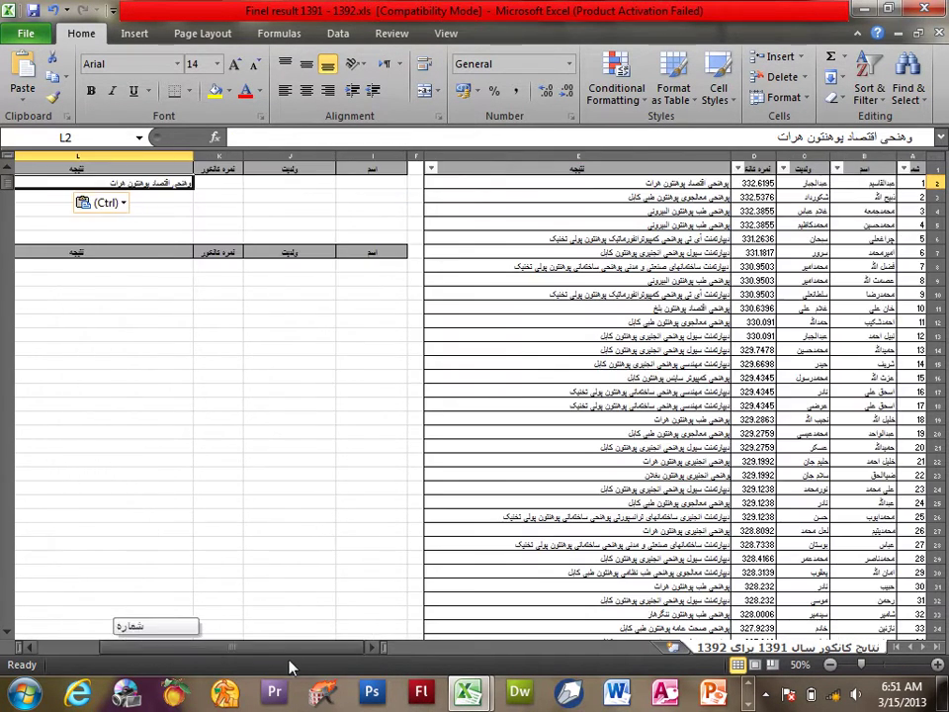
pyautogui.click(275, 191)
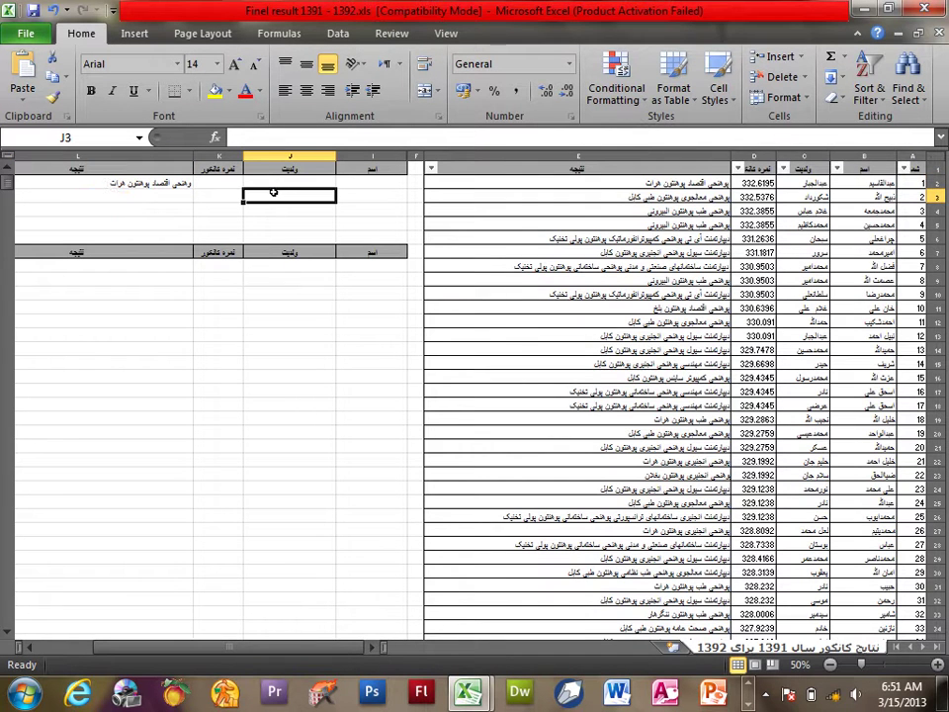
pyautogui.click(285, 185)
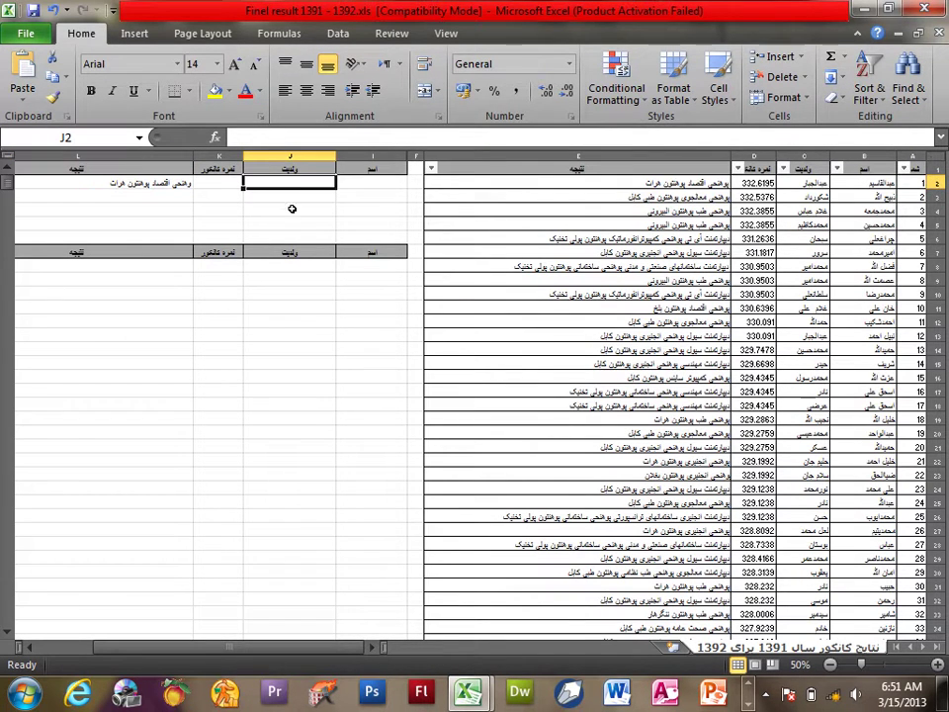
pyautogui.click(338, 33)
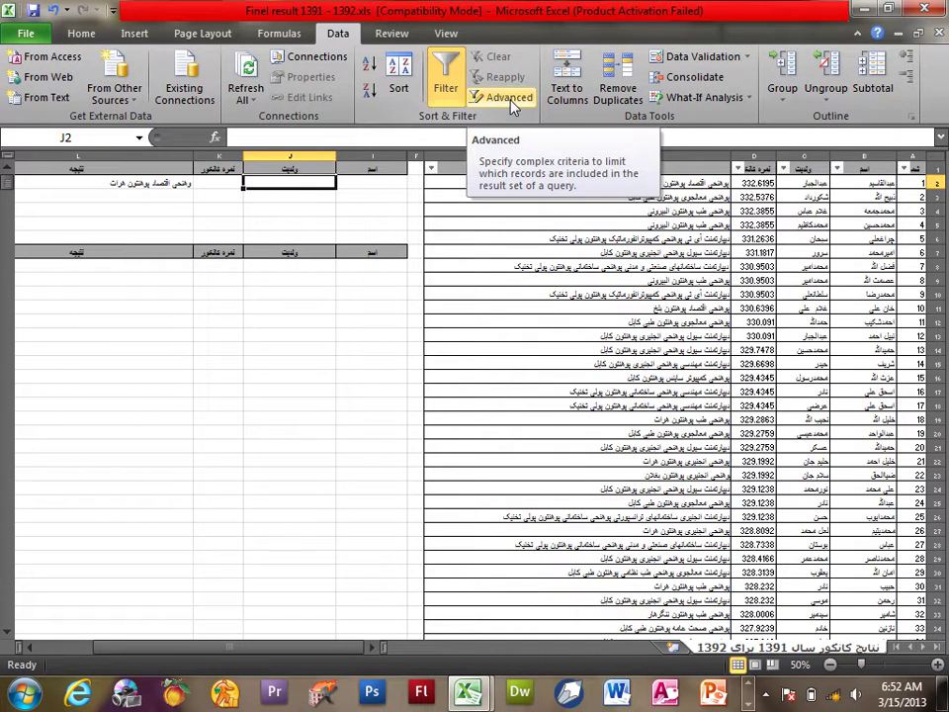
pyautogui.click(653, 572)
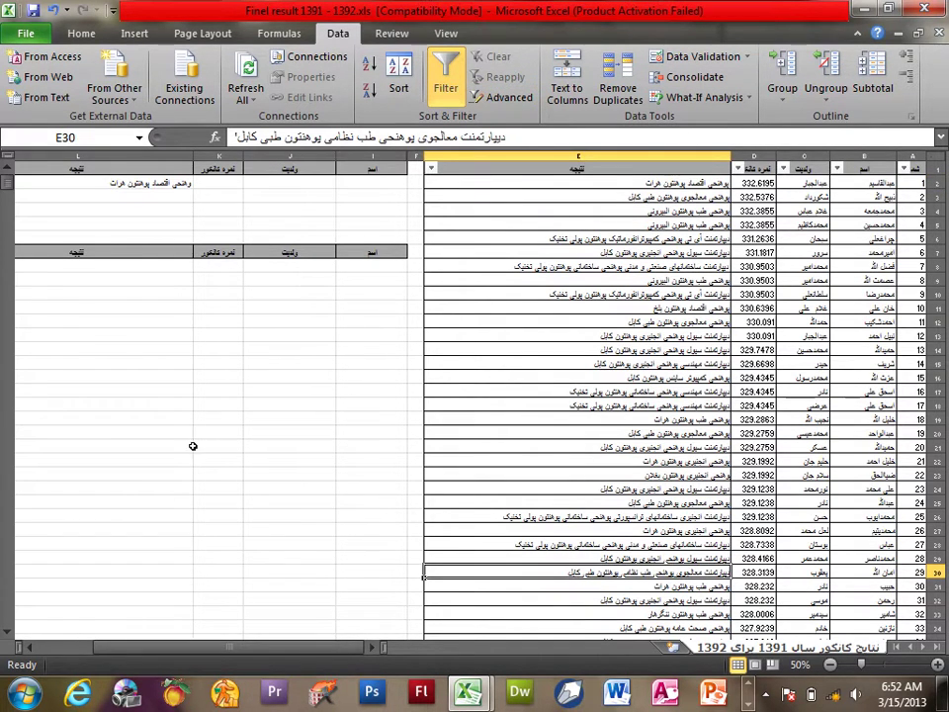
pyautogui.moveTo(8, 184); pyautogui.dragTo(14, 334)
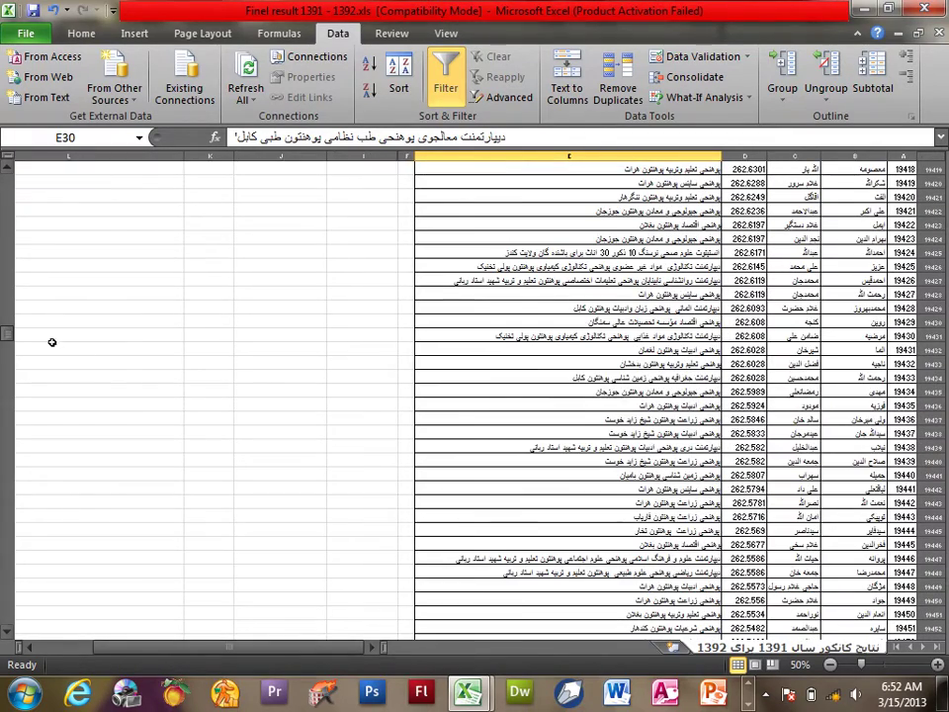
pyautogui.moveTo(414, 356); pyautogui.dragTo(904, 708)
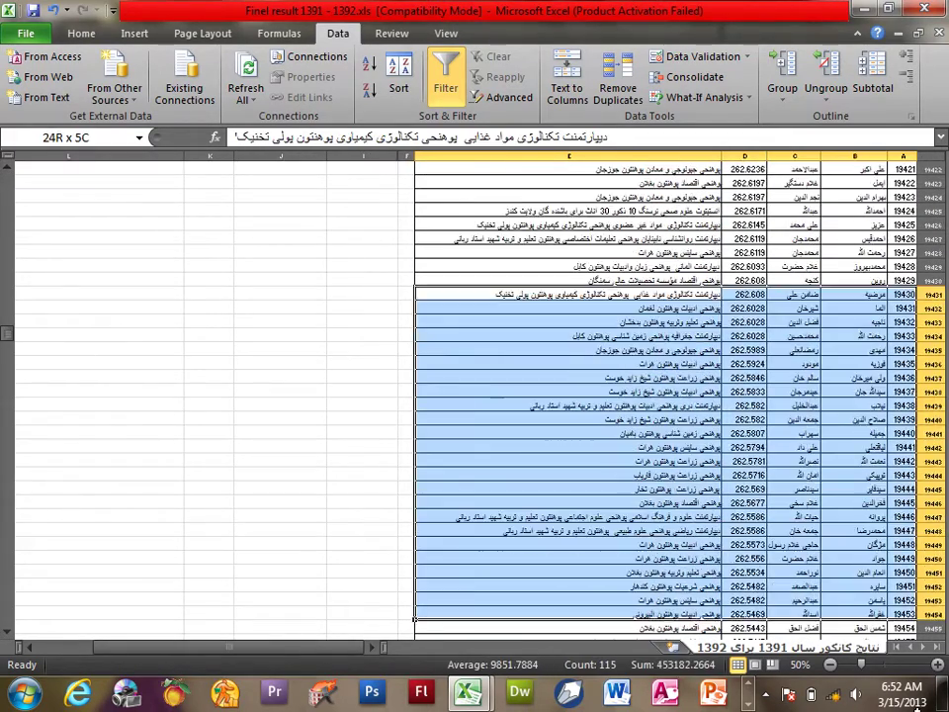
pyautogui.moveTo(903, 708); pyautogui.dragTo(896, 700)
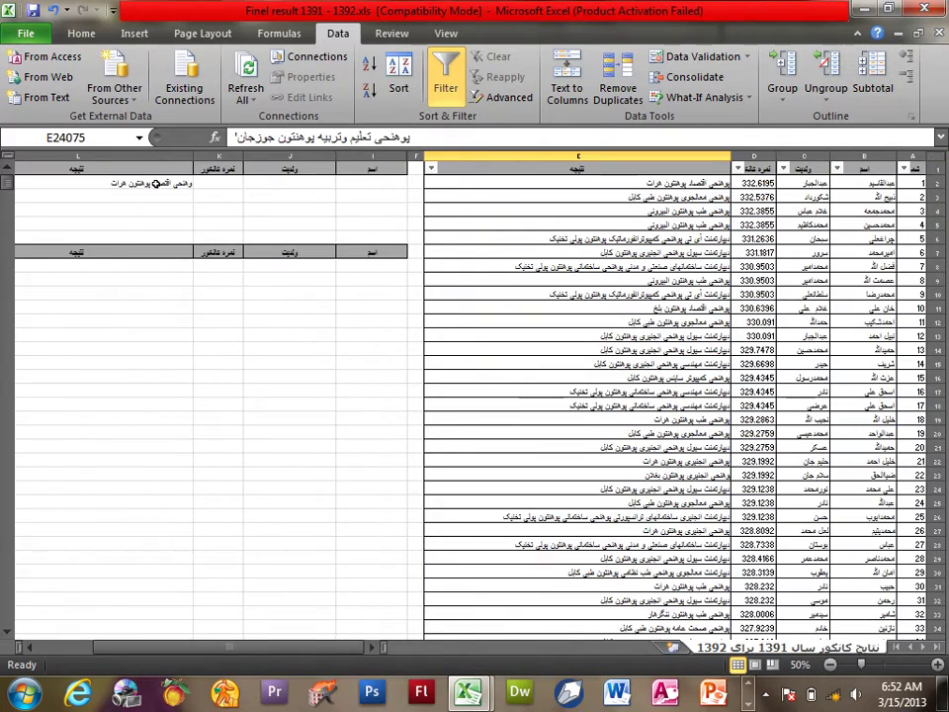
# Step: Select the result criteria heading and entry, and narrow the score column
pyautogui.click(156, 184)
pyautogui.click(197, 164)
pyautogui.click(191, 165)
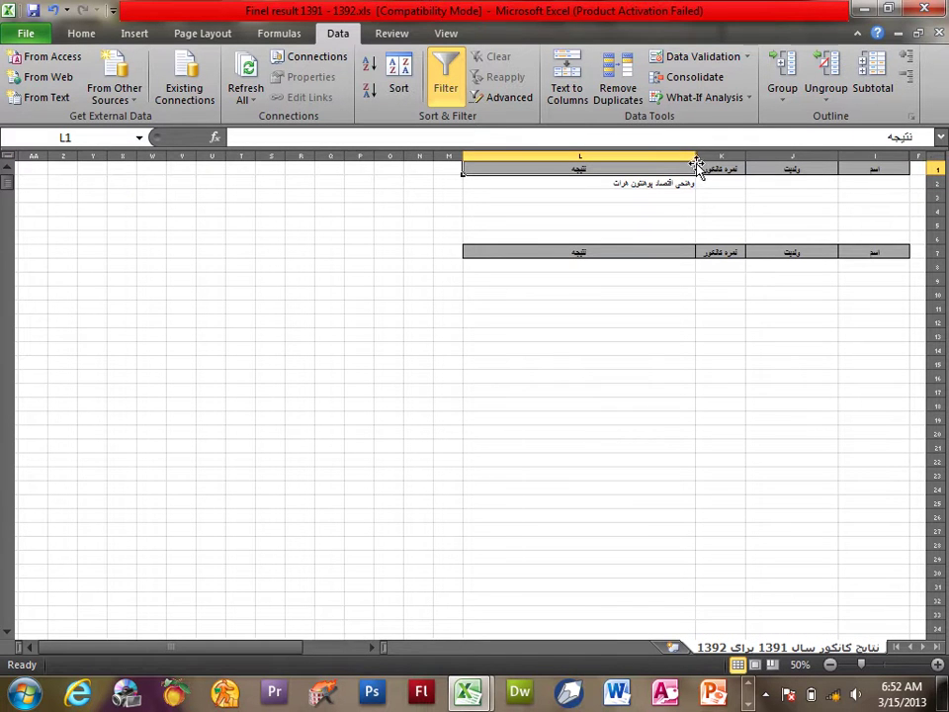
pyautogui.moveTo(697, 158); pyautogui.dragTo(703, 159)
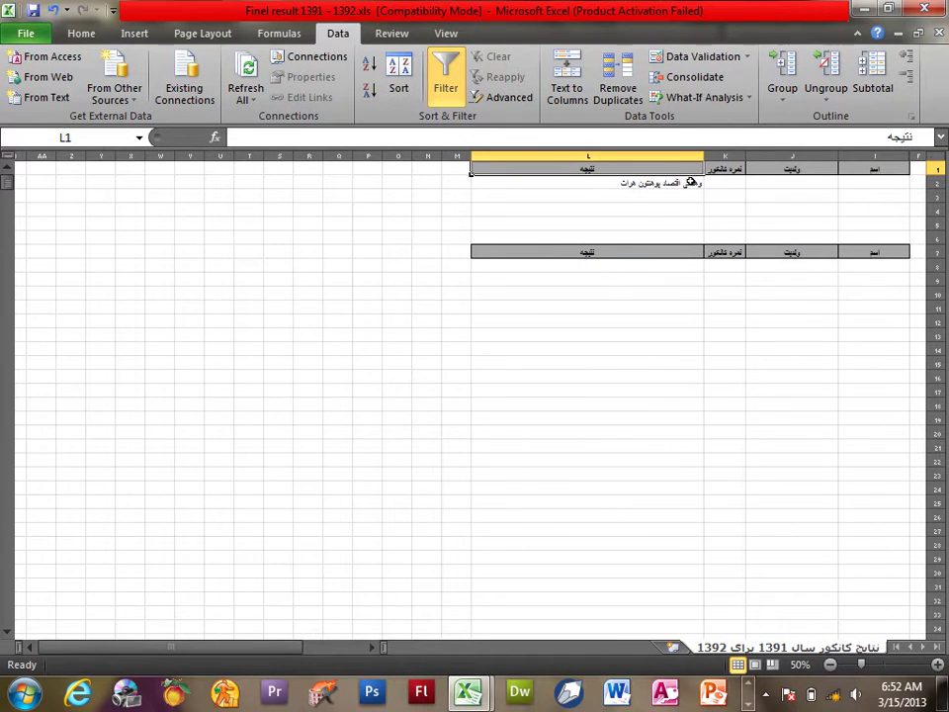
pyautogui.moveTo(266, 645); pyautogui.dragTo(392, 641)
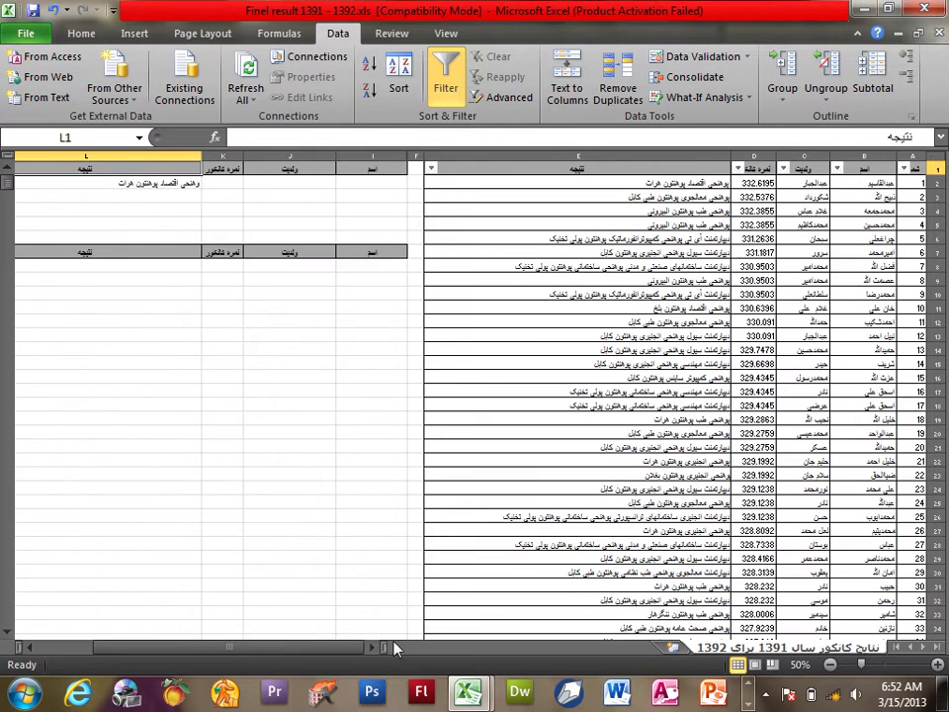
# Step: Add the missing letter پ so the criteria reads پوهنحی اقتصاد پوهنتون هرات
pyautogui.doubleClick(183, 184)
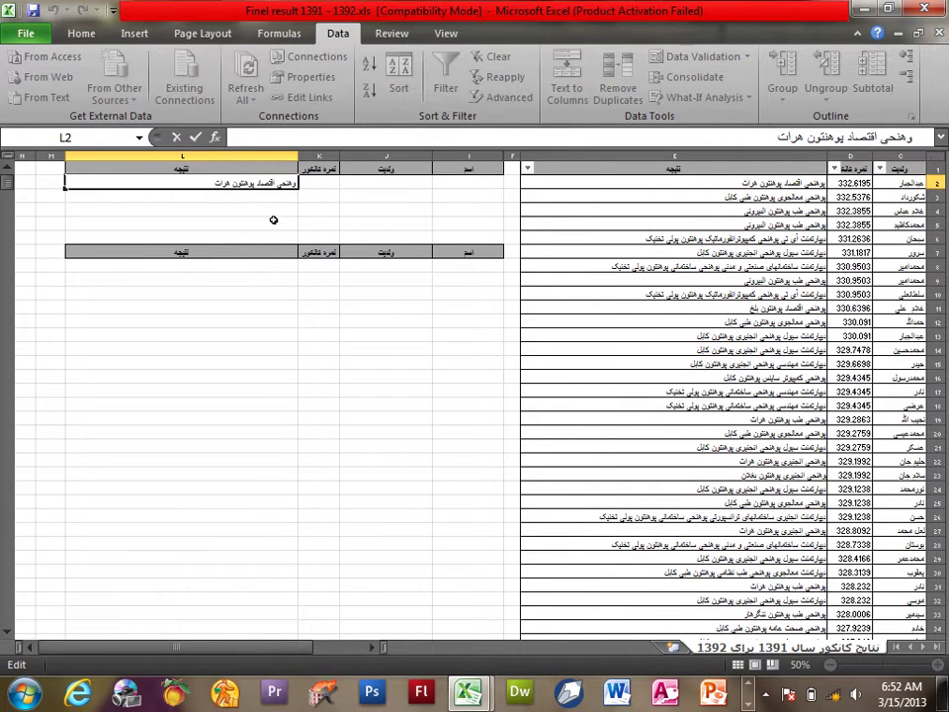
pyautogui.press('Home')
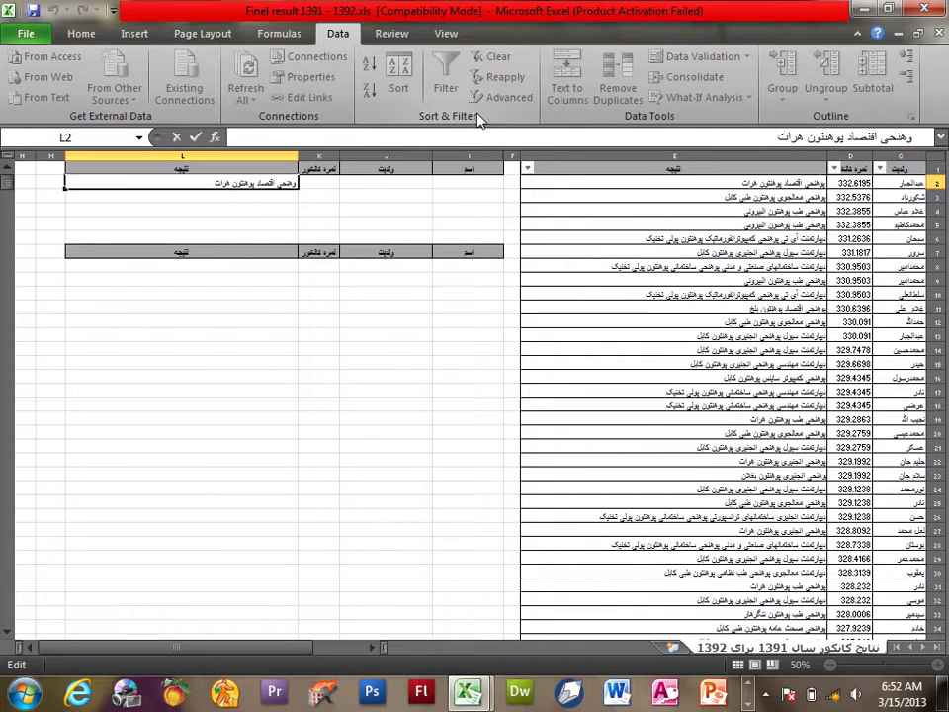
pyautogui.write('G')
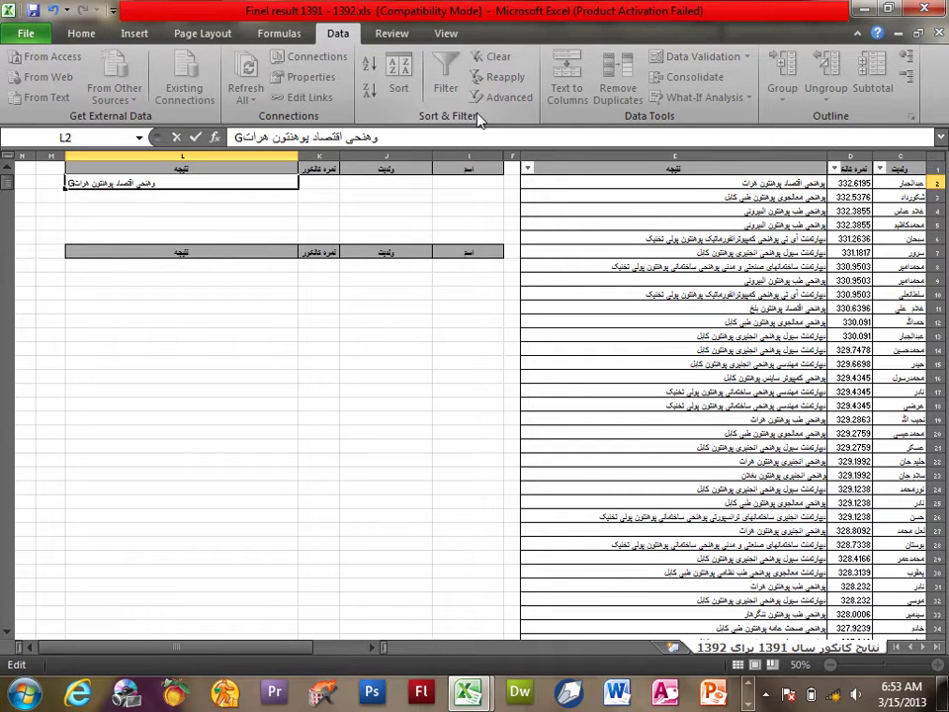
pyautogui.press('BackSpace')
pyautogui.write('پ')
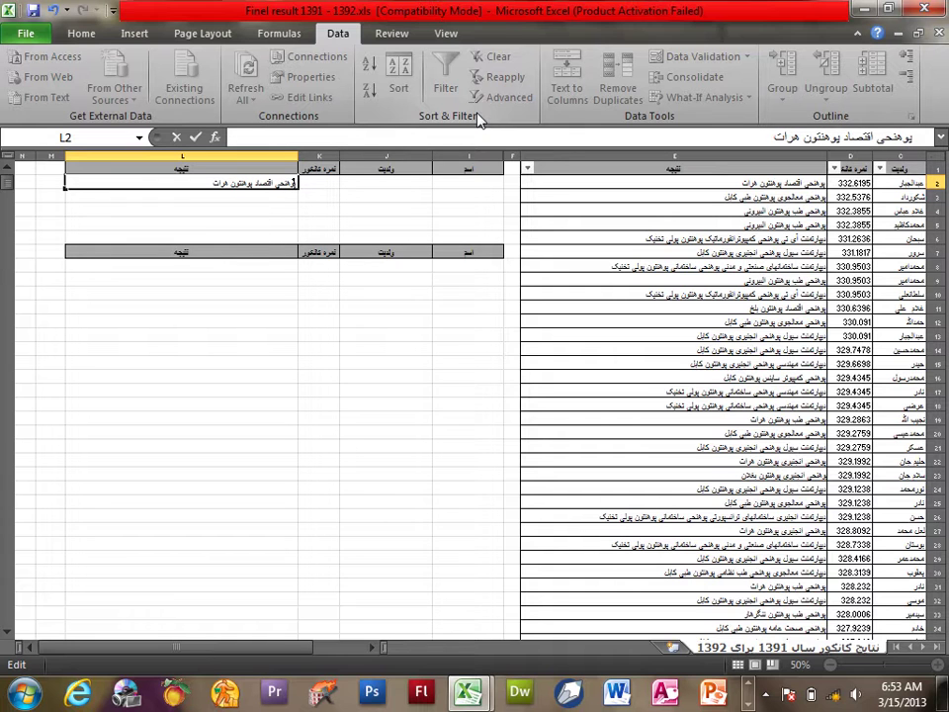
pyautogui.press('Return')
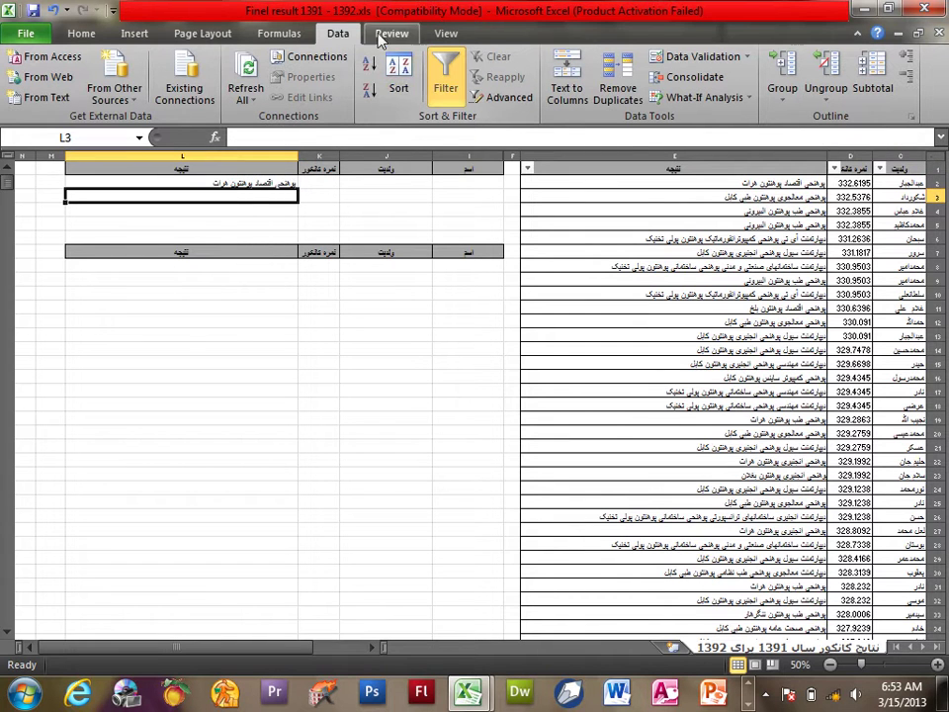
pyautogui.press('Up')
# Step: Run Advanced Filter with Copy to another location, criteria I1:L2, destination I7:L909
pyautogui.click(507, 96)
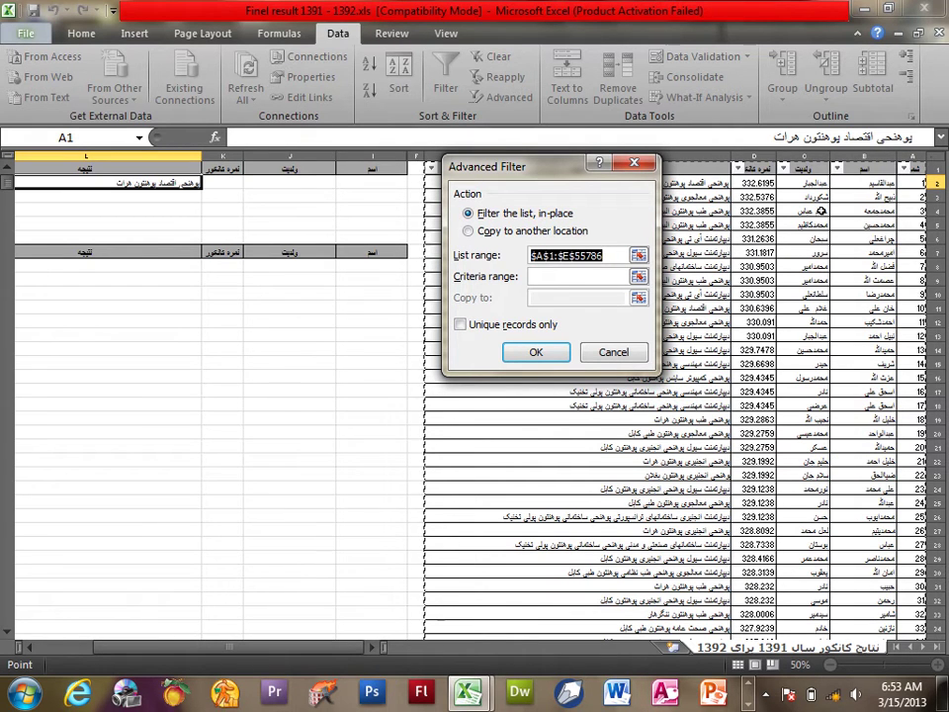
pyautogui.click(499, 235)
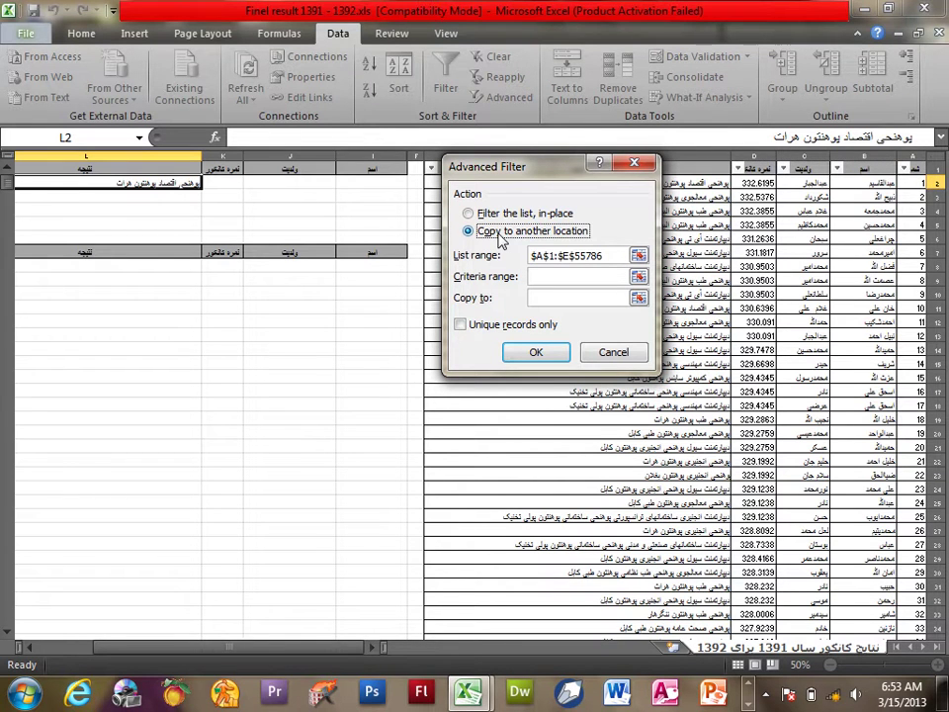
pyautogui.click(563, 277)
pyautogui.moveTo(134, 169)
pyautogui.mouseDown()
pyautogui.moveTo(138, 178)
pyautogui.moveTo(359, 188)
pyautogui.mouseUp()
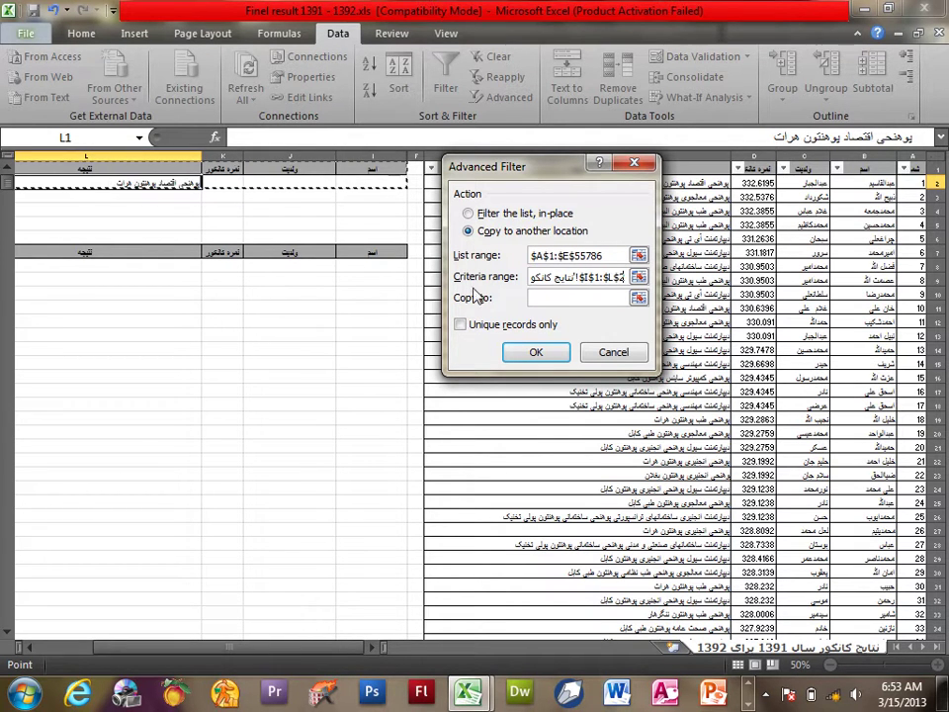
pyautogui.click(545, 296)
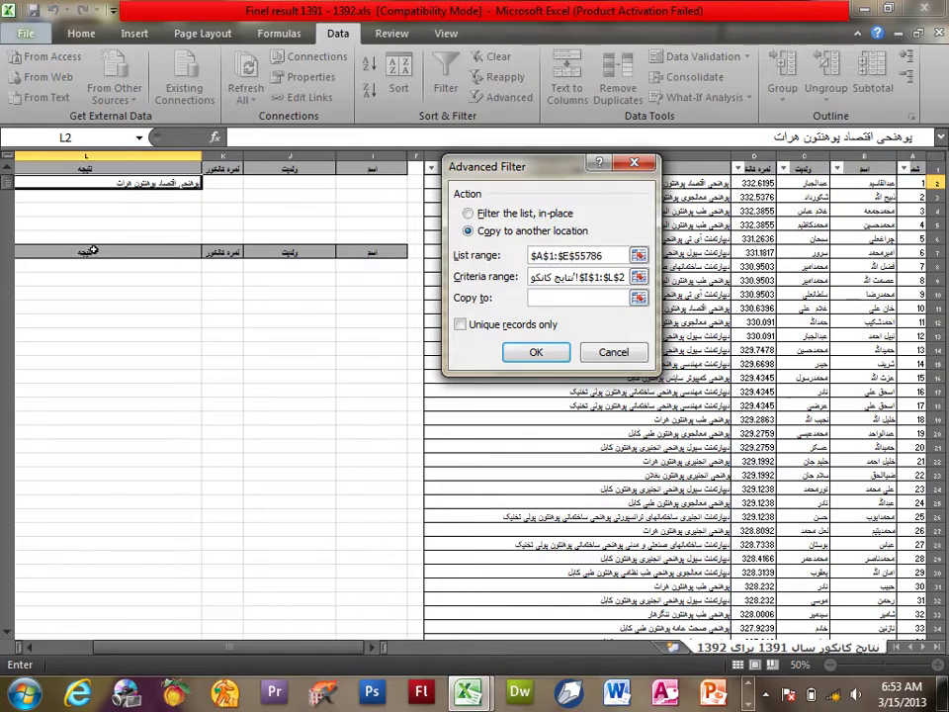
pyautogui.moveTo(62, 252); pyautogui.dragTo(410, 633)
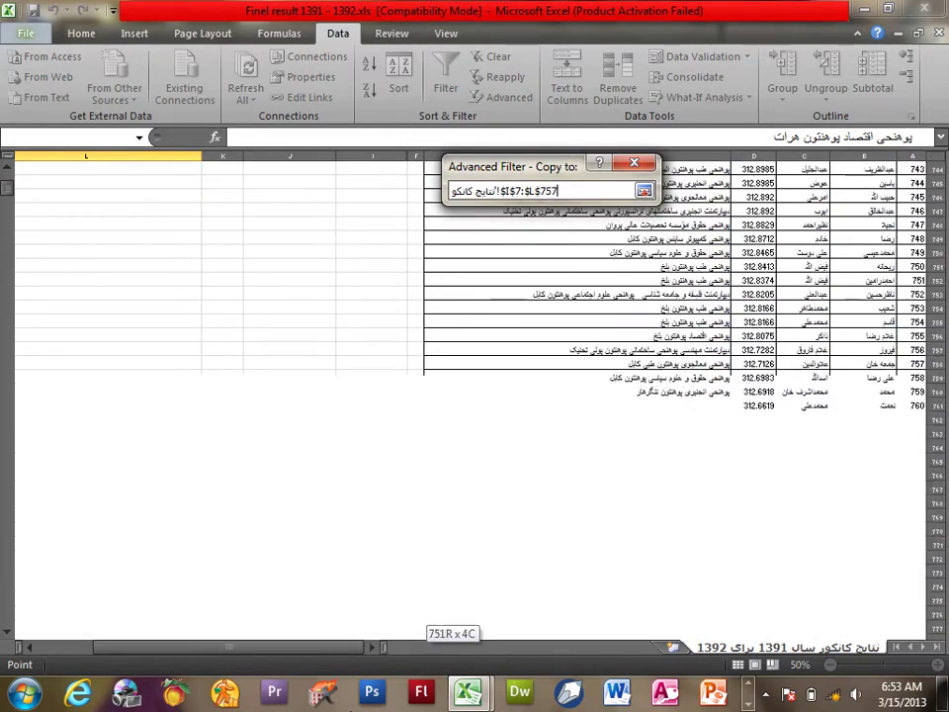
pyautogui.moveTo(410, 633); pyautogui.dragTo(354, 619)
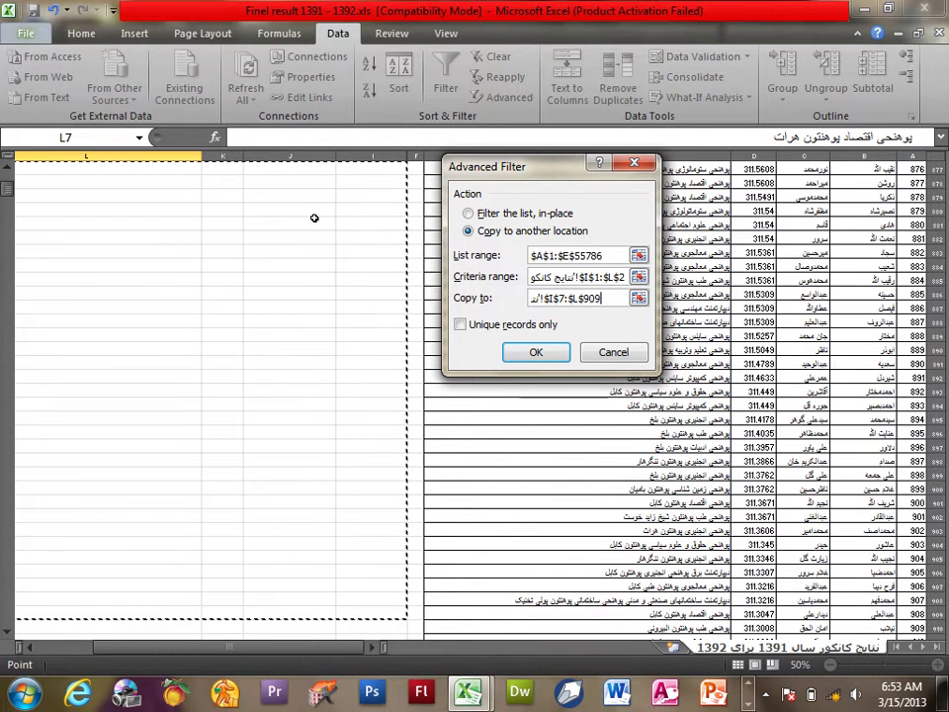
pyautogui.click(537, 353)
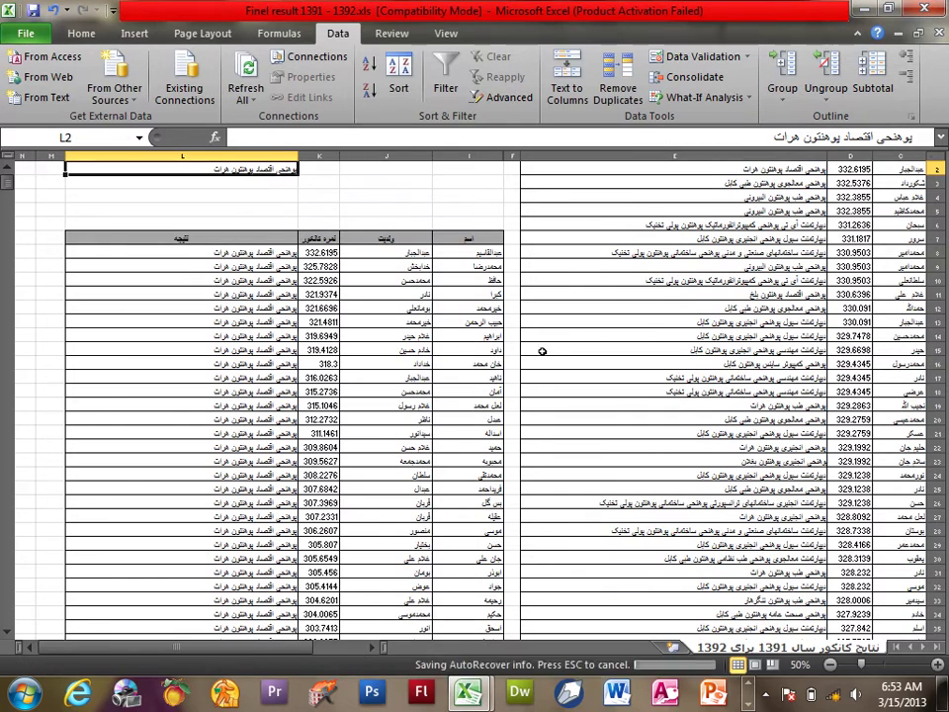
pyautogui.click(937, 667)
pyautogui.click(937, 667)
pyautogui.click(937, 668)
pyautogui.moveTo(302, 660); pyautogui.dragTo(239, 656)
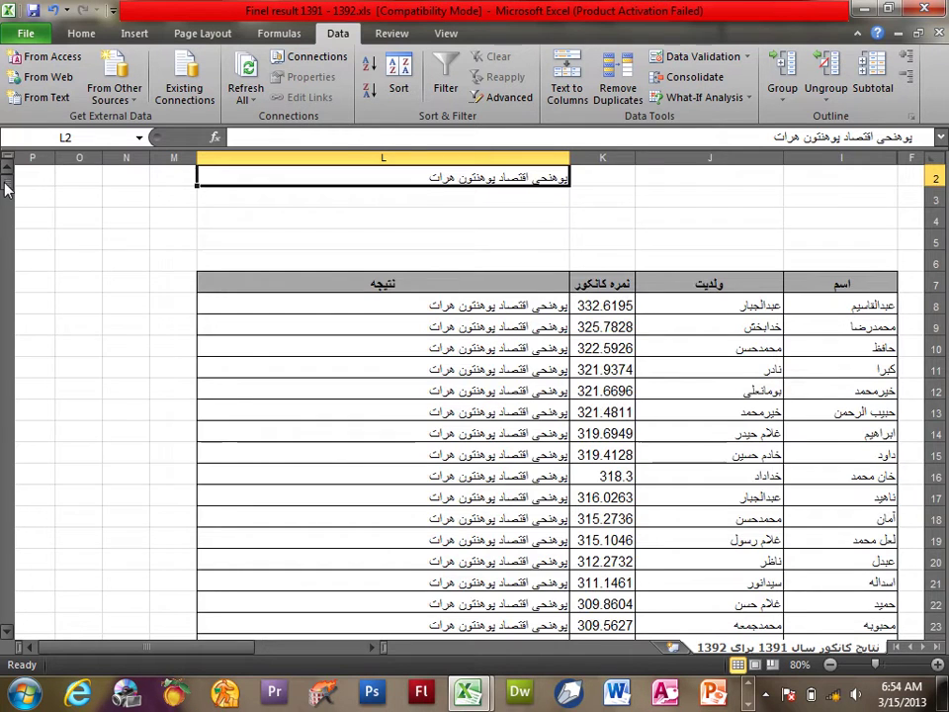
pyautogui.moveTo(8, 179); pyautogui.dragTo(10, 188)
pyautogui.scroll(-20, 237, 346)
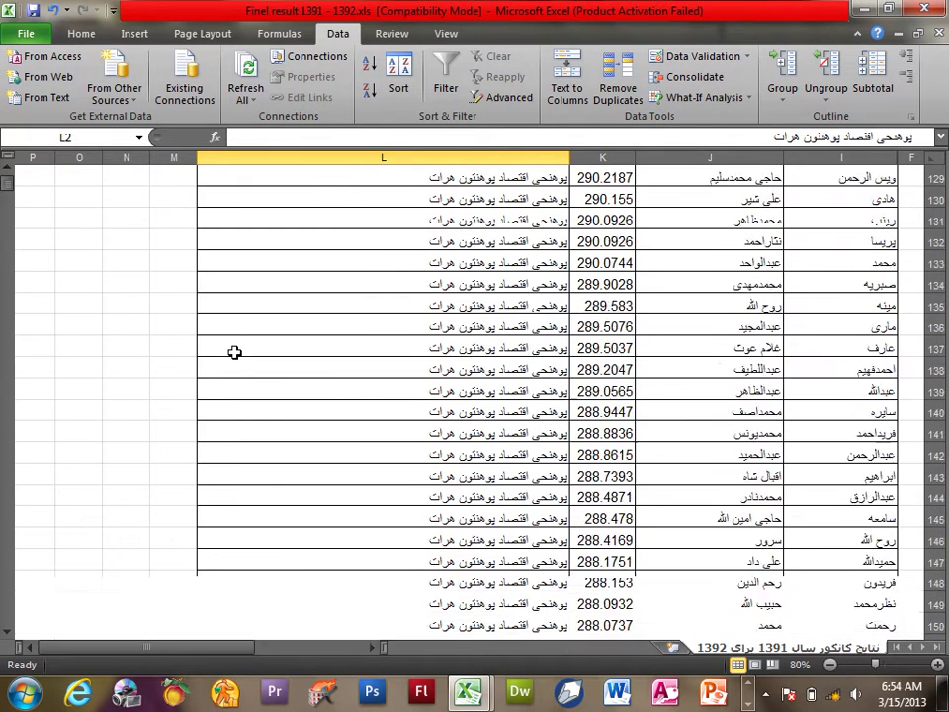
pyautogui.scroll(7, 241, 343)
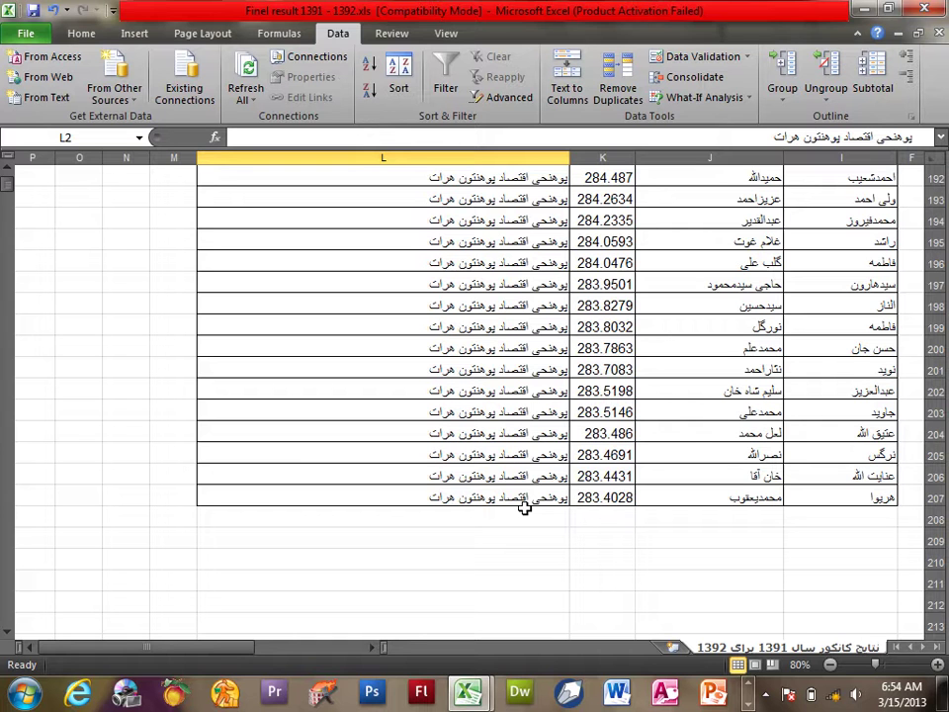
pyautogui.scroll(7, 511, 483)
pyautogui.scroll(10, 486, 464)
pyautogui.scroll(7, 487, 465)
pyautogui.scroll(5, 468, 475)
pyautogui.scroll(10, 441, 478)
pyautogui.scroll(20, 434, 460)
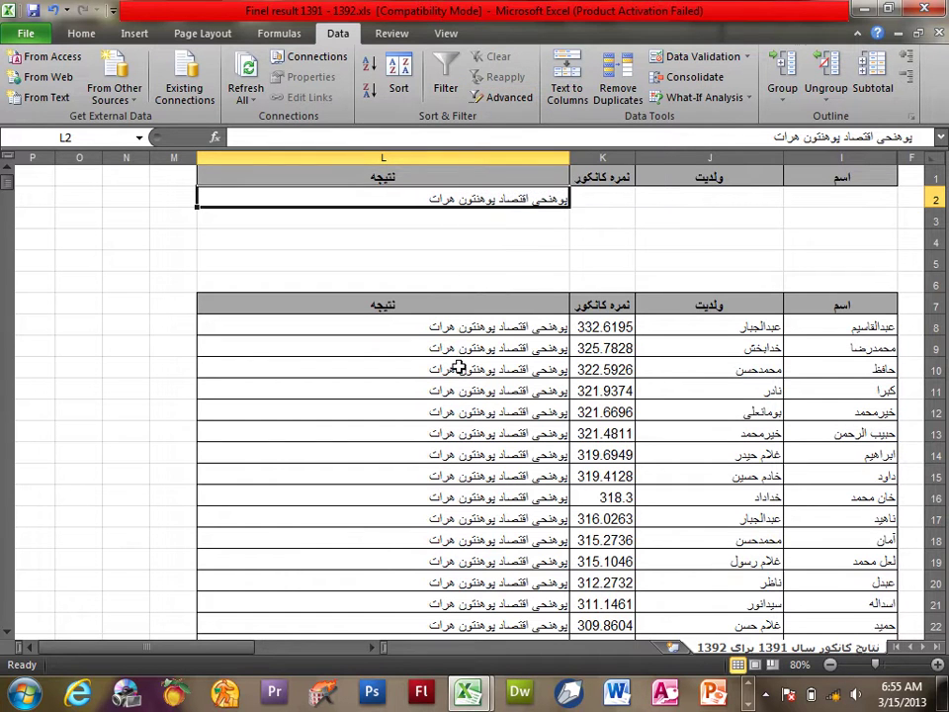
pyautogui.click(542, 329)
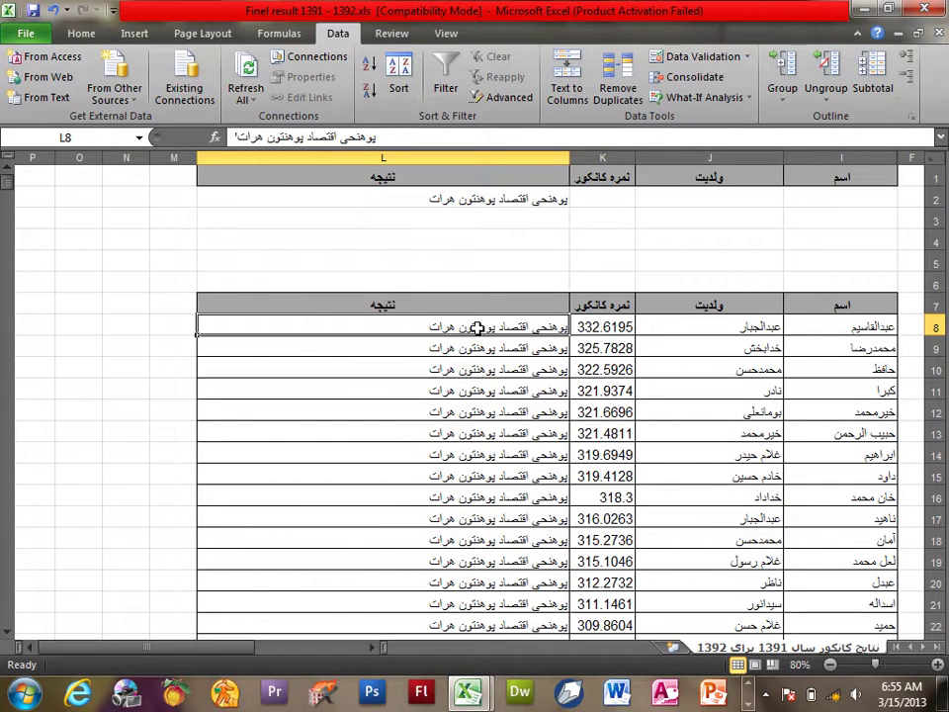
pyautogui.moveTo(461, 346); pyautogui.dragTo(491, 547)
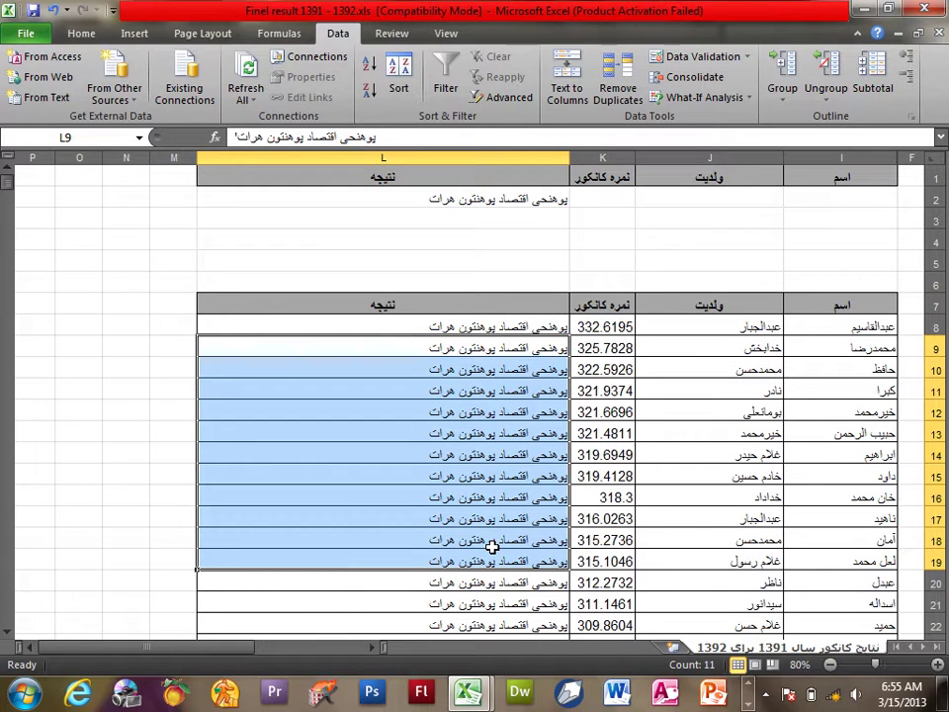
pyautogui.moveTo(492, 327)
pyautogui.mouseDown()
pyautogui.moveTo(494, 439)
pyautogui.moveTo(529, 521)
pyautogui.mouseUp()
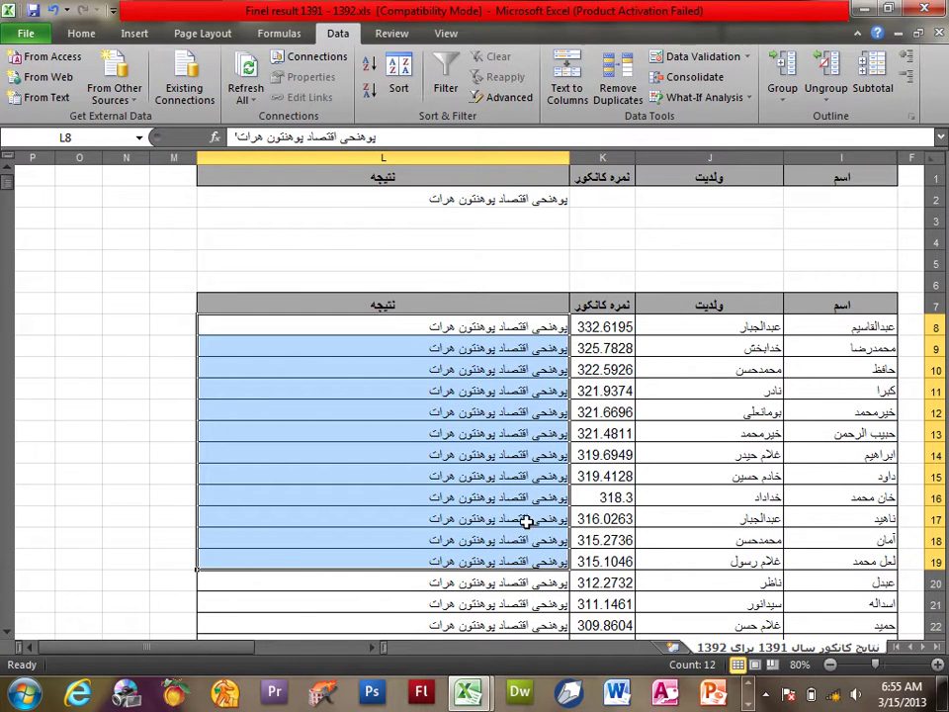
pyautogui.moveTo(242, 648)
pyautogui.mouseDown()
pyautogui.moveTo(257, 655)
pyautogui.moveTo(235, 704)
pyautogui.mouseUp()
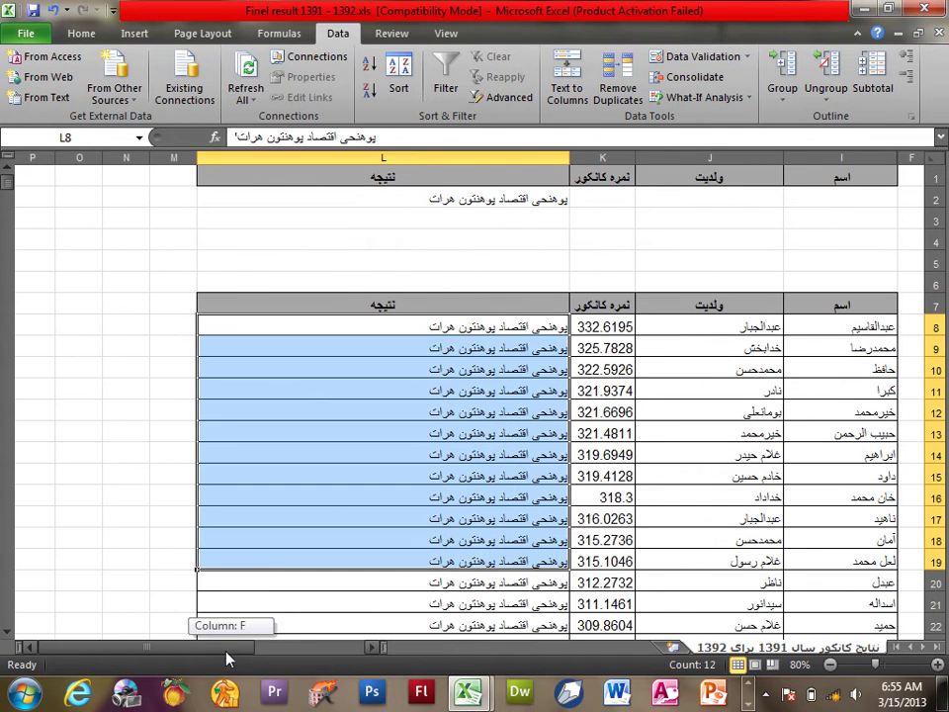
pyautogui.click(822, 198)
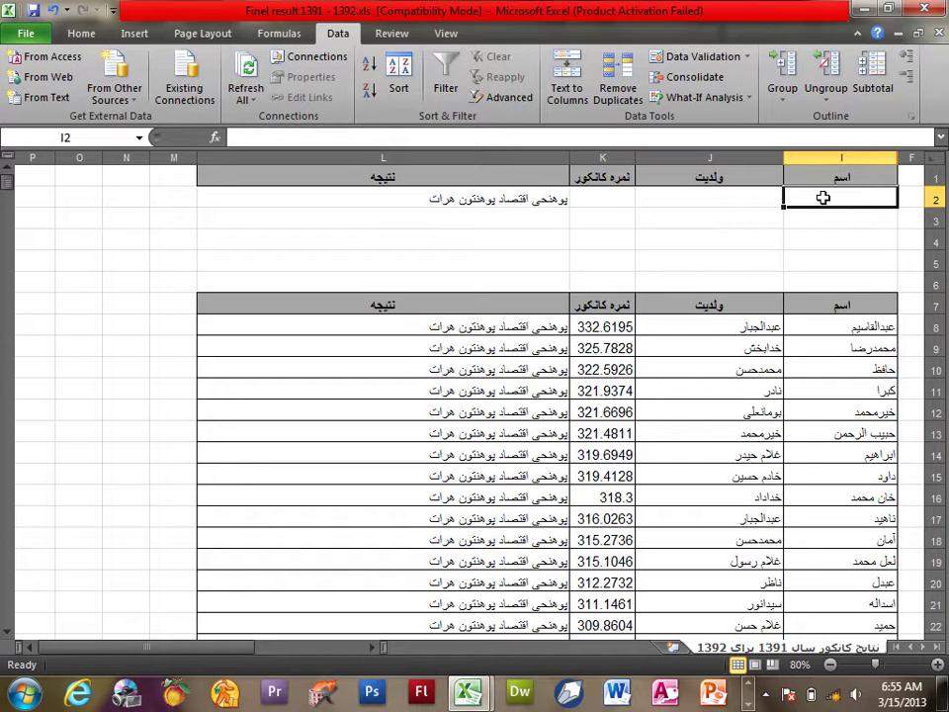
pyautogui.click(509, 98)
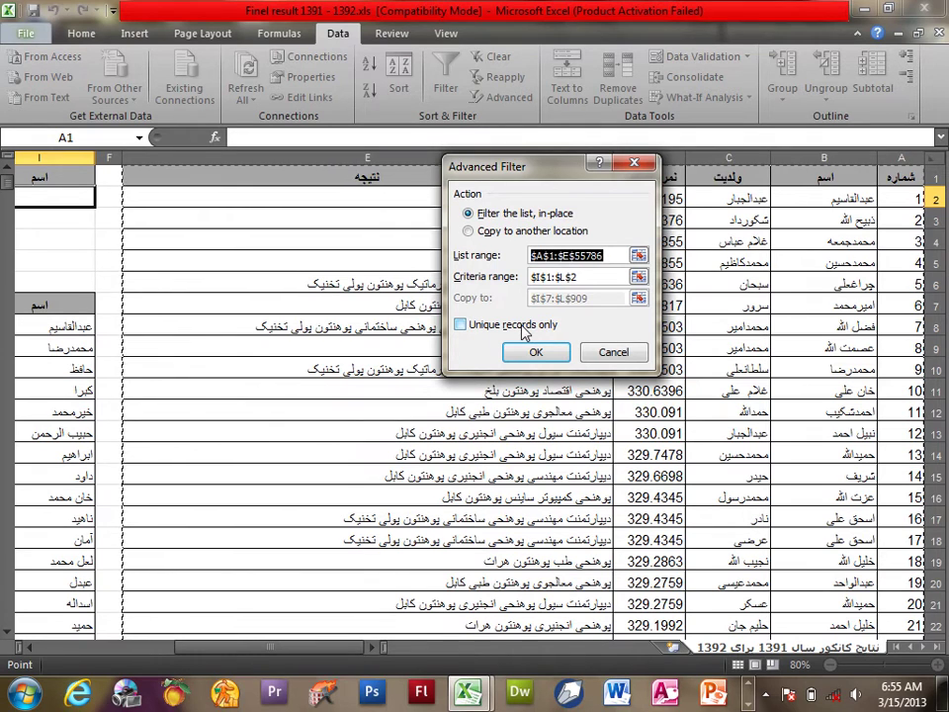
pyautogui.click(603, 352)
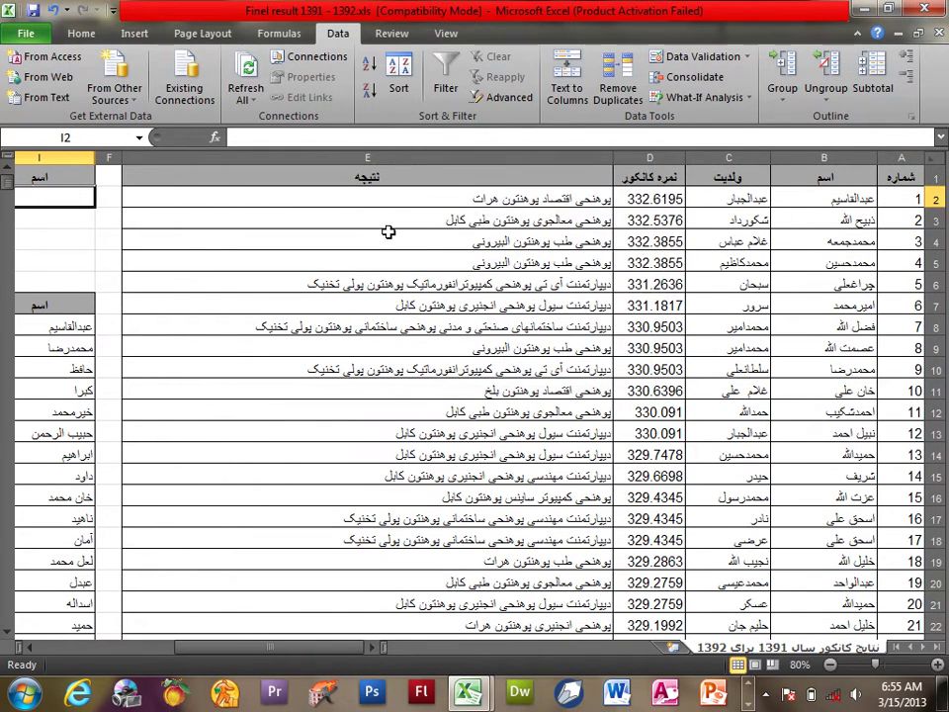
pyautogui.click(368, 215)
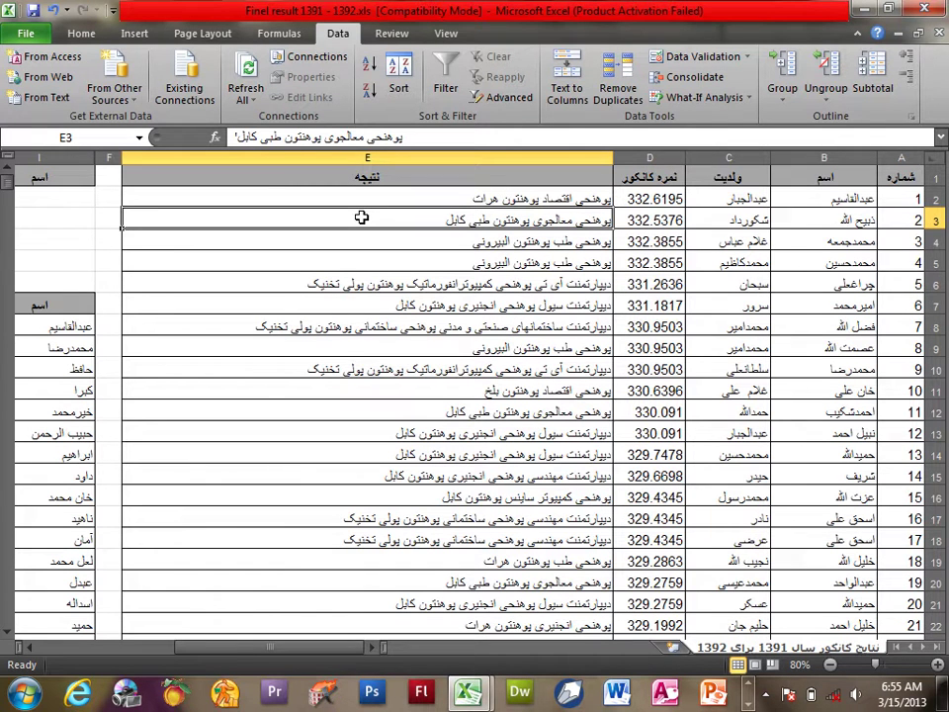
# Step: Close the exam results workbook with Don't Save
pyautogui.hotkey('ctrl', 'w')
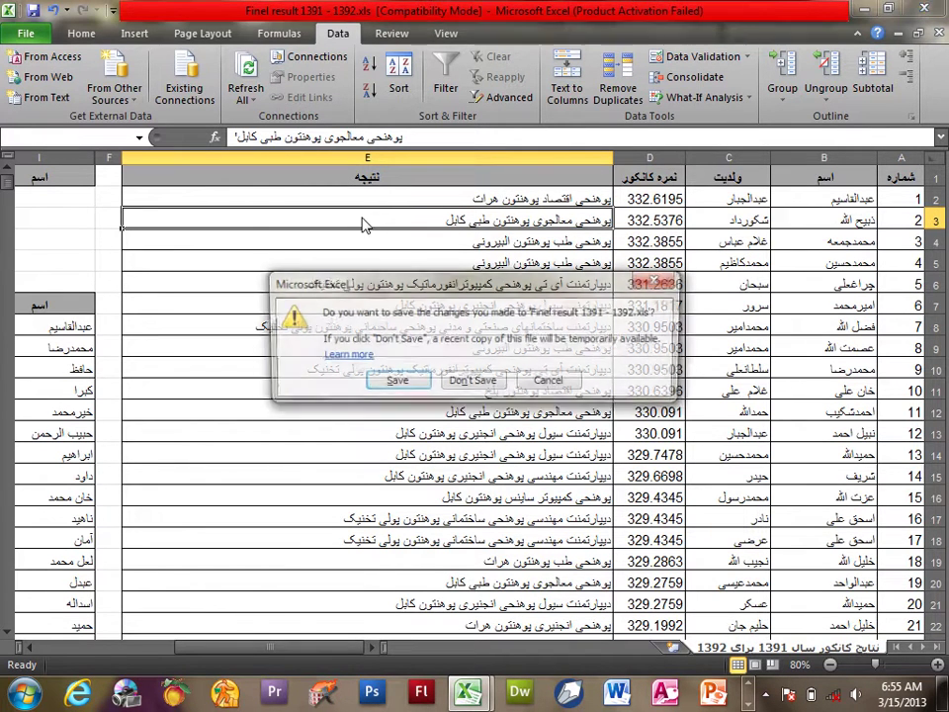
pyautogui.press('Tab')
pyautogui.press('Return')
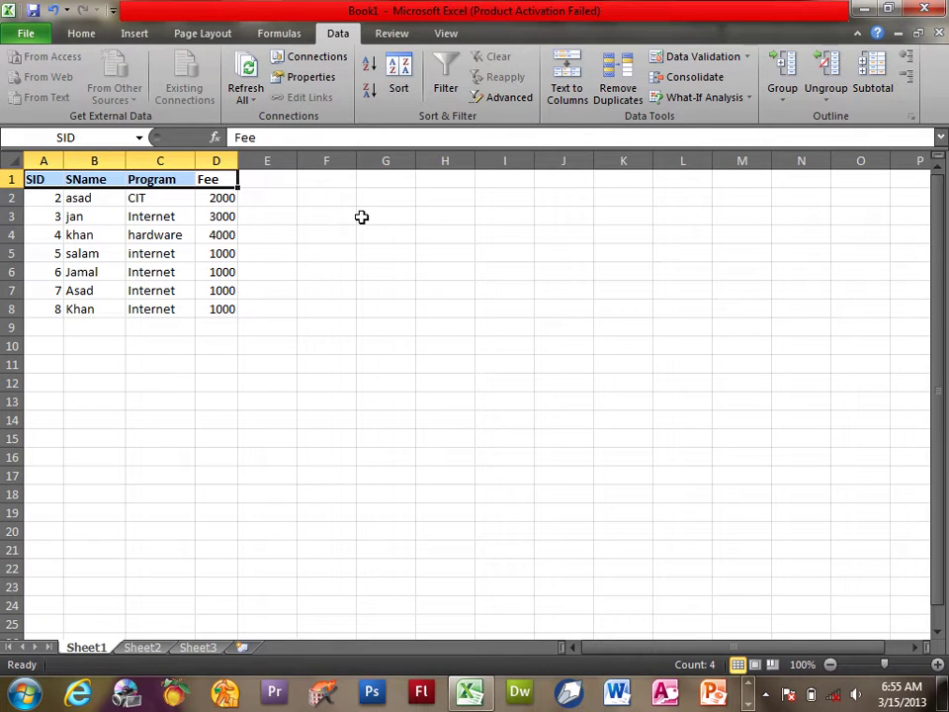
# Step: Select cells beside the Fee table in Book1, then switch to Sheet2
pyautogui.click(345, 222)
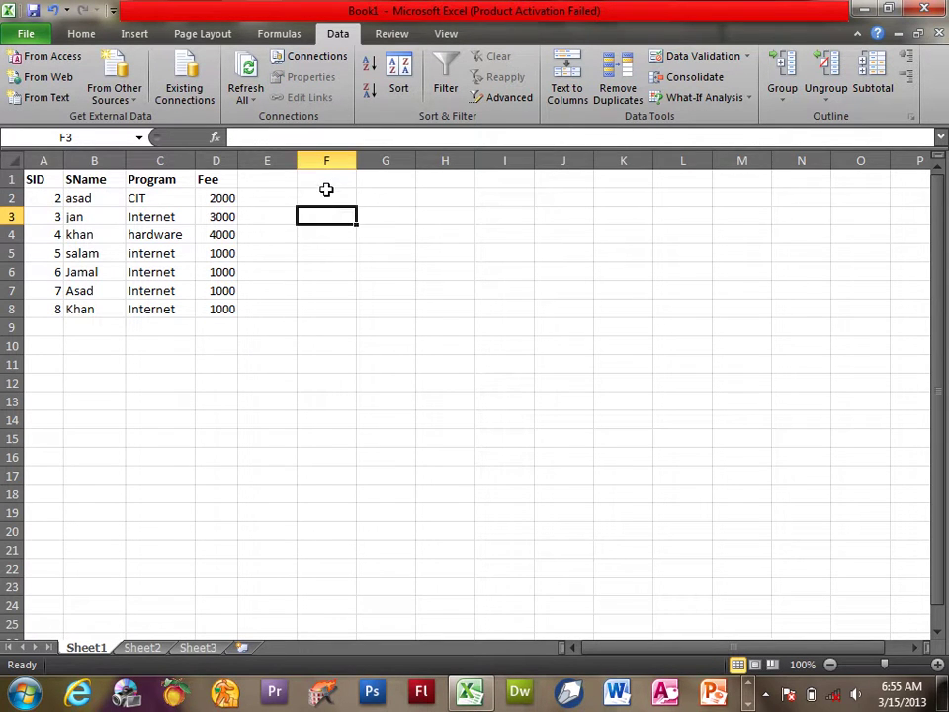
pyautogui.click(326, 182)
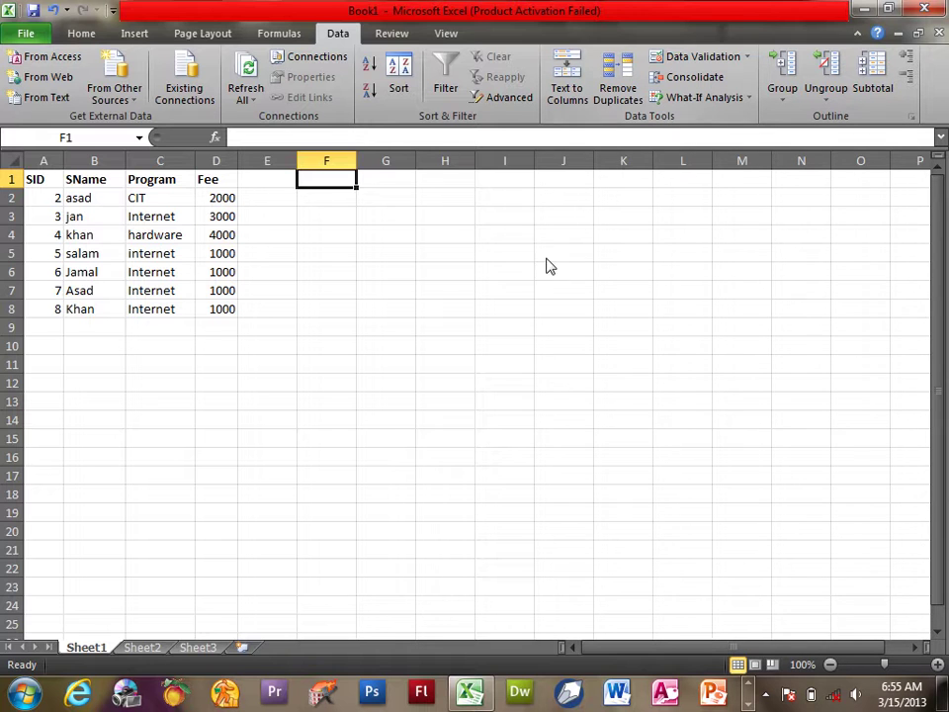
pyautogui.click(146, 648)
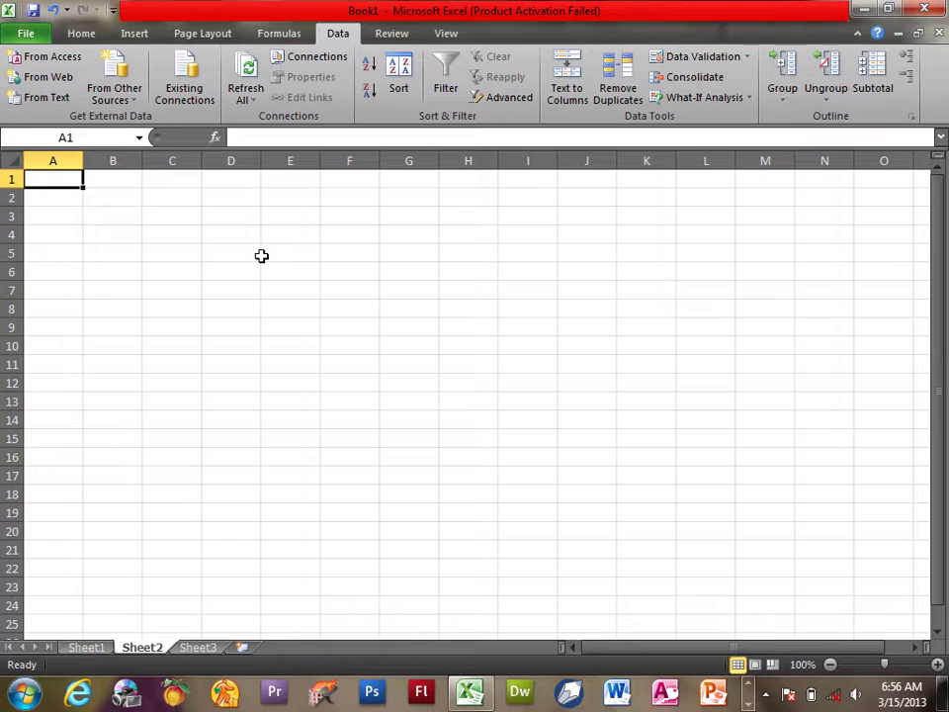
# Step: Enter 'Welcome Back to afghanistan' in A1, fixing typing mistakes along the way
pyautogui.write('التمرين')
pyautogui.press('BackSpace')
pyautogui.press('BackSpace')
pyautogui.press('BackSpace')
pyautogui.write('Wel')
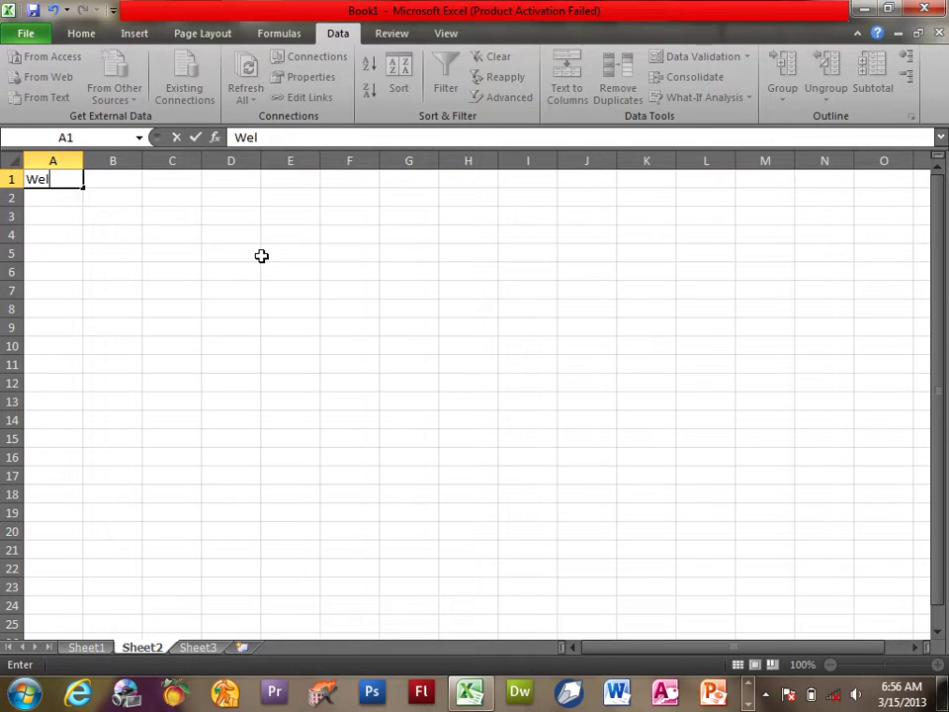
pyautogui.write('come to')
pyautogui.press('BackSpace')
pyautogui.press('BackSpace')
pyautogui.press('BackSpace')
pyautogui.write('Ban')
pyautogui.write('k ')
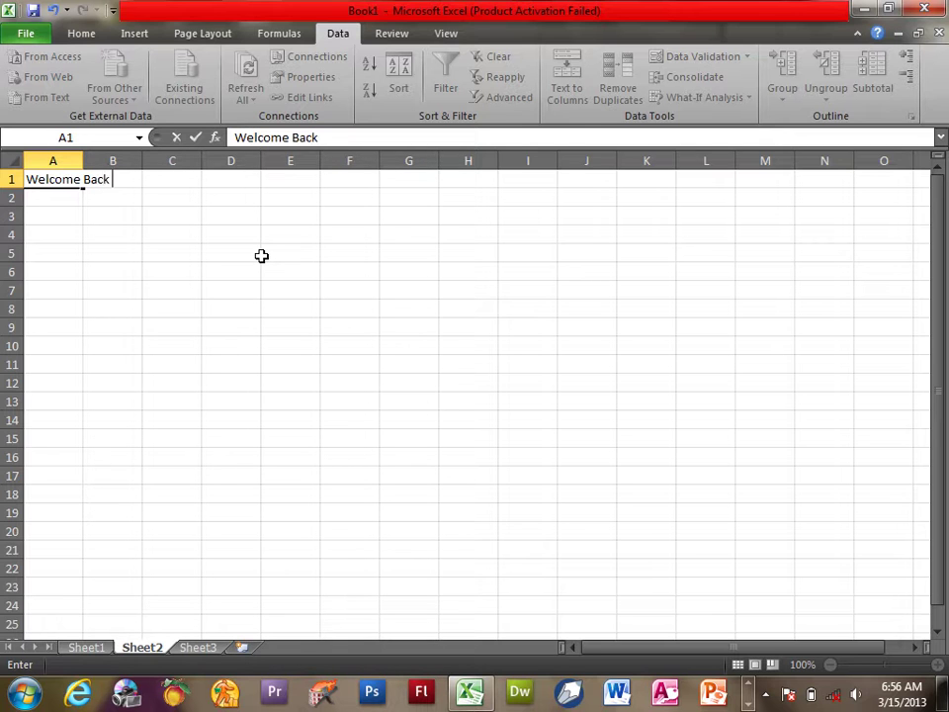
pyautogui.write('to afghanistan')
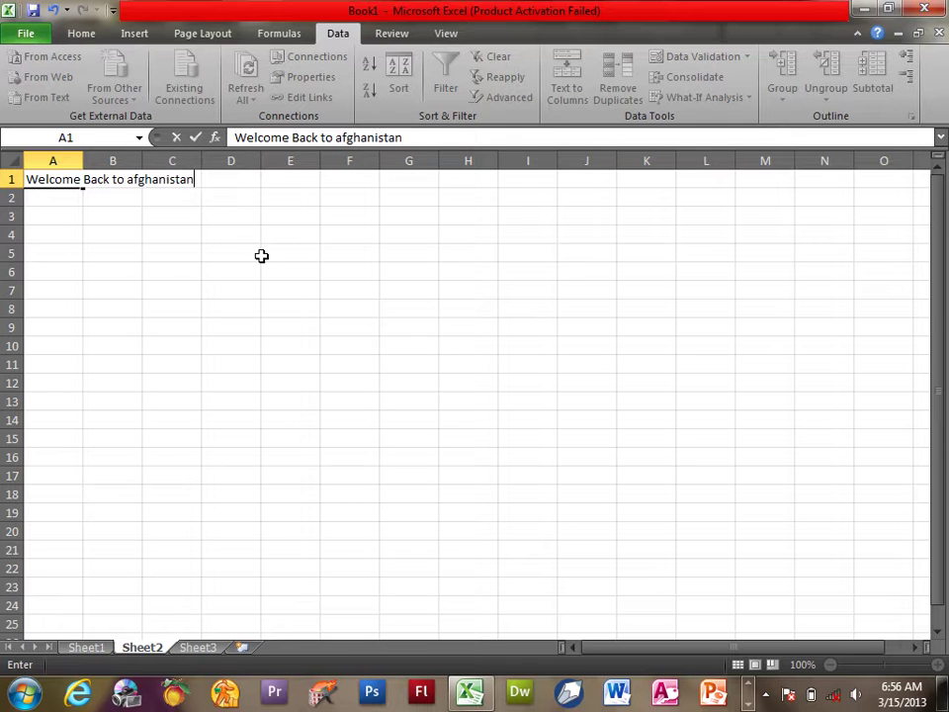
pyautogui.press('Return')
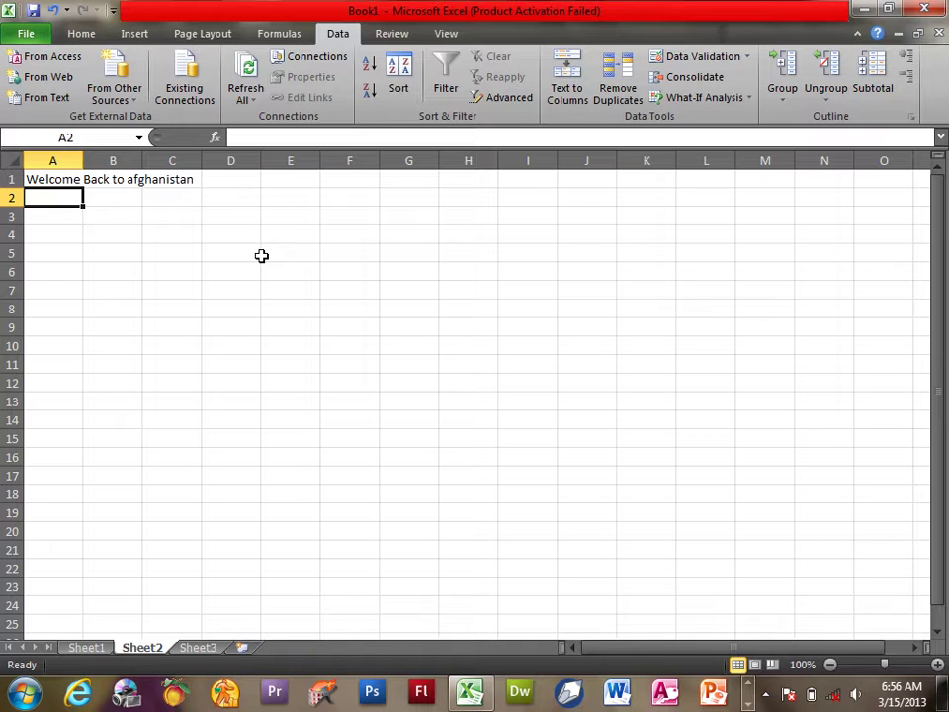
# Step: Check that B1 and C1 are empty and the sentence sits entirely in A1
pyautogui.click(63, 180)
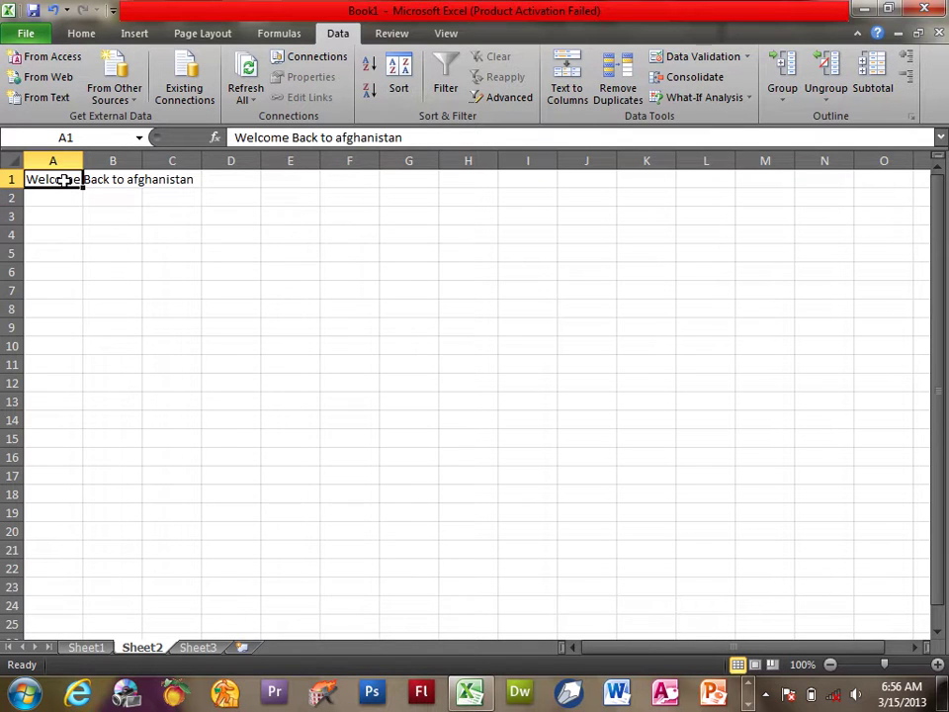
pyautogui.click(109, 180)
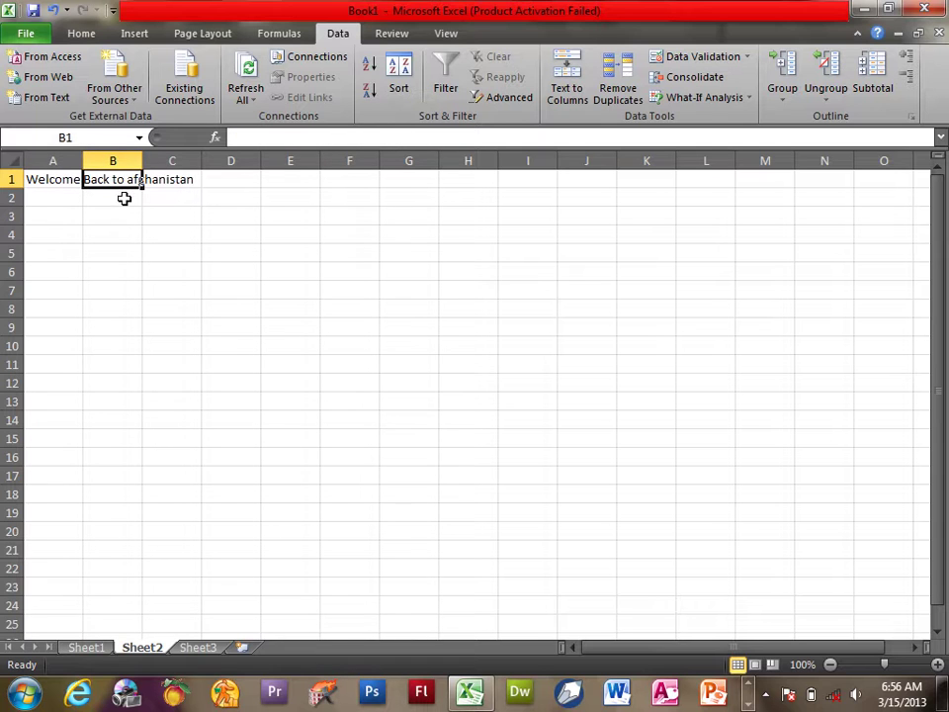
pyautogui.click(162, 180)
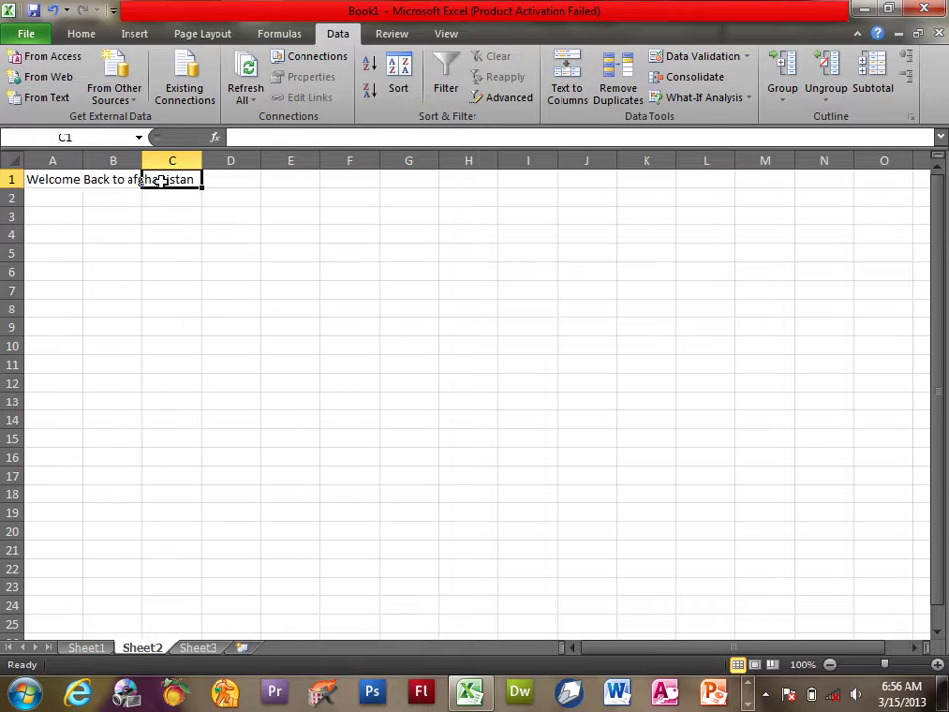
pyautogui.click(64, 178)
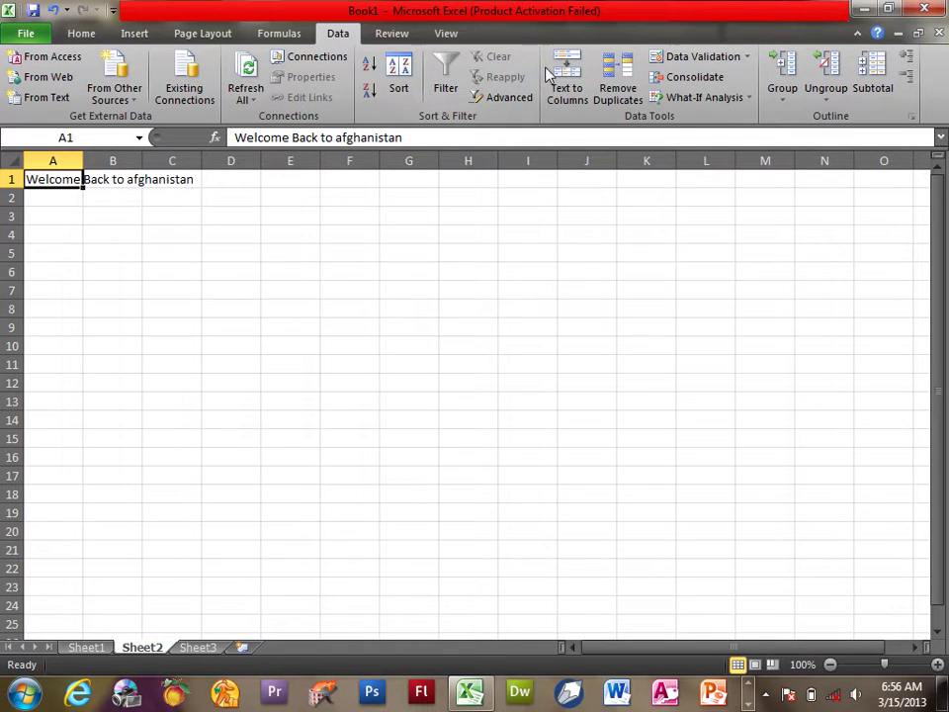
# Step: Start Text to Columns on the A1 sentence with Fixed width kept, advancing to step 2
pyautogui.click(568, 83)
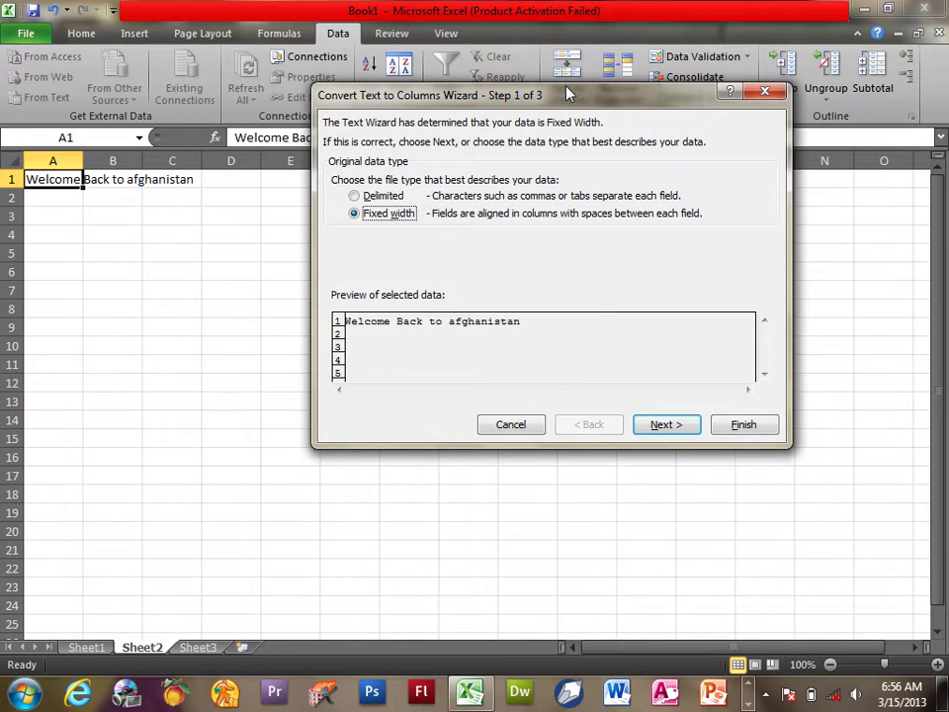
pyautogui.moveTo(565, 100); pyautogui.dragTo(527, 207)
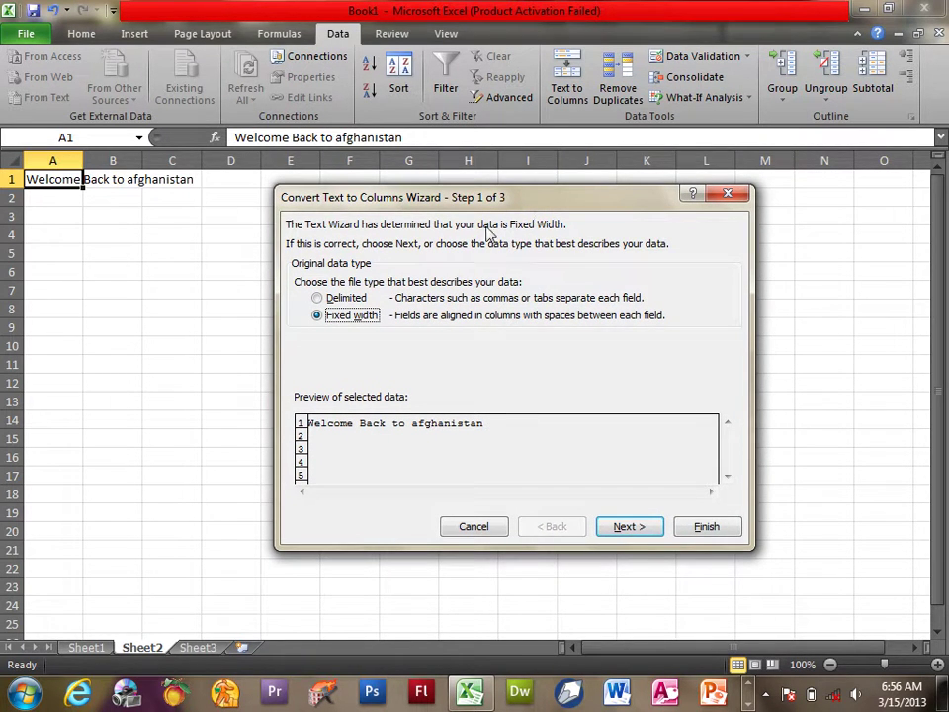
pyautogui.click(334, 298)
pyautogui.click(347, 319)
pyautogui.click(331, 300)
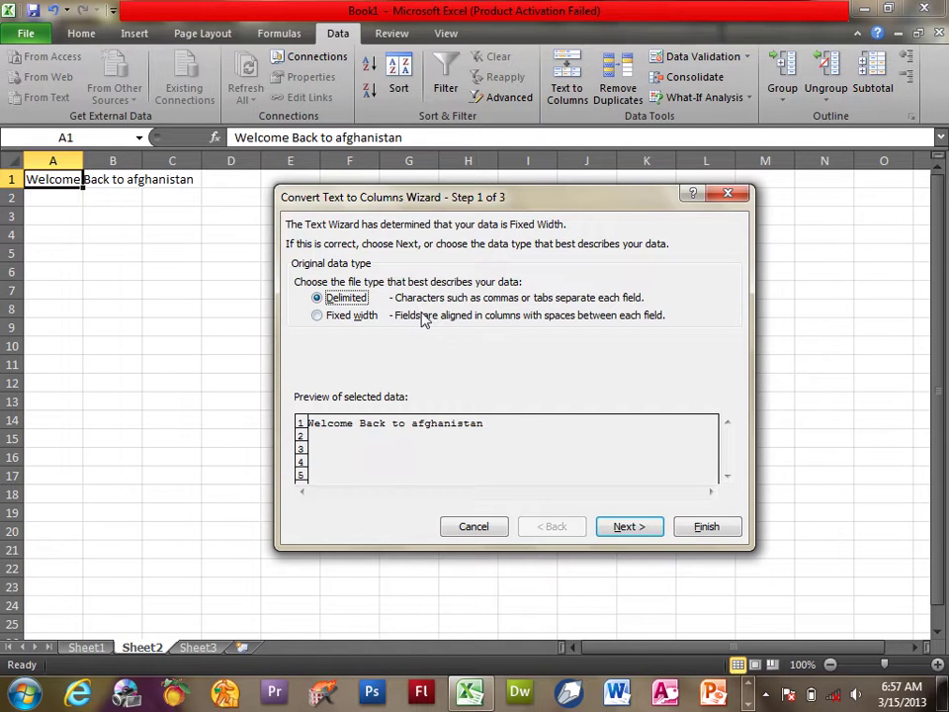
pyautogui.click(328, 317)
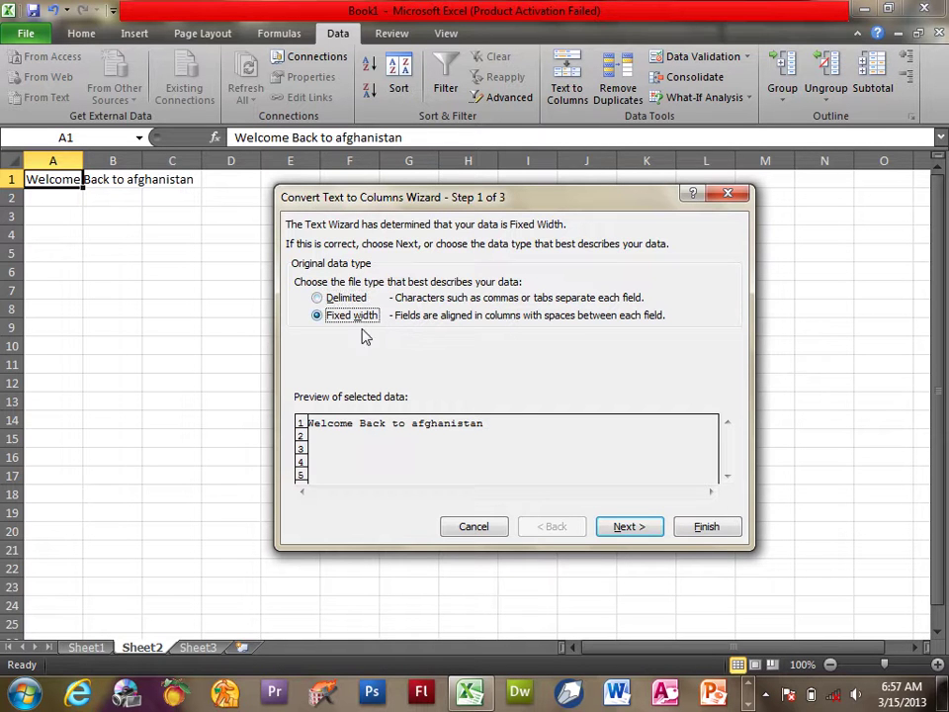
pyautogui.click(642, 527)
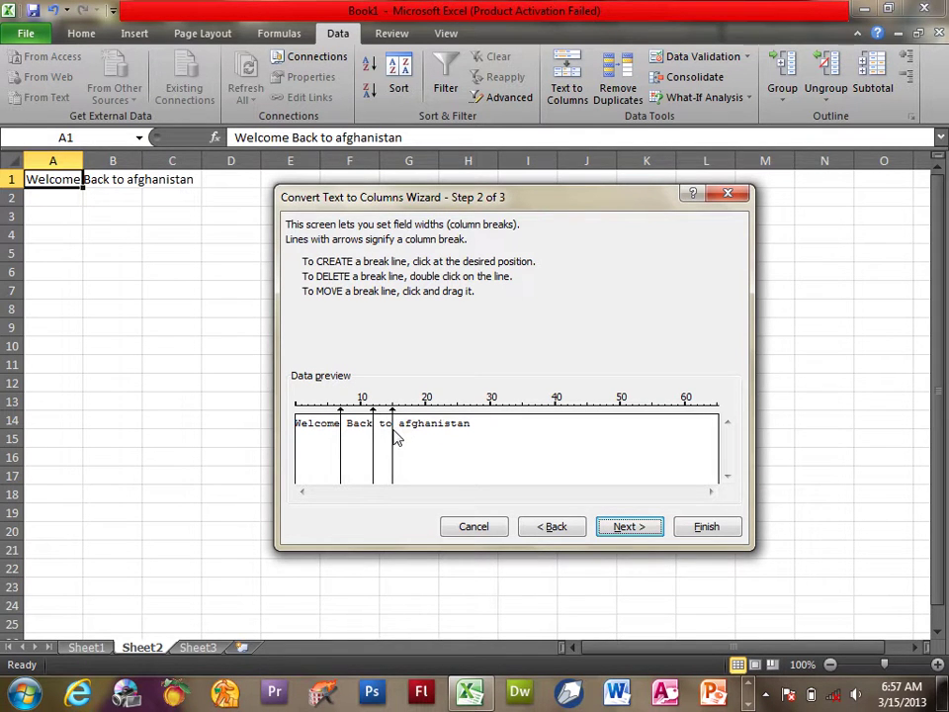
# Step: Place column breaks between Welcome, Back, to and afghanistan, removing stray breaks
pyautogui.doubleClick(393, 438)
pyautogui.click(400, 437)
pyautogui.click(444, 436)
pyautogui.doubleClick(445, 467)
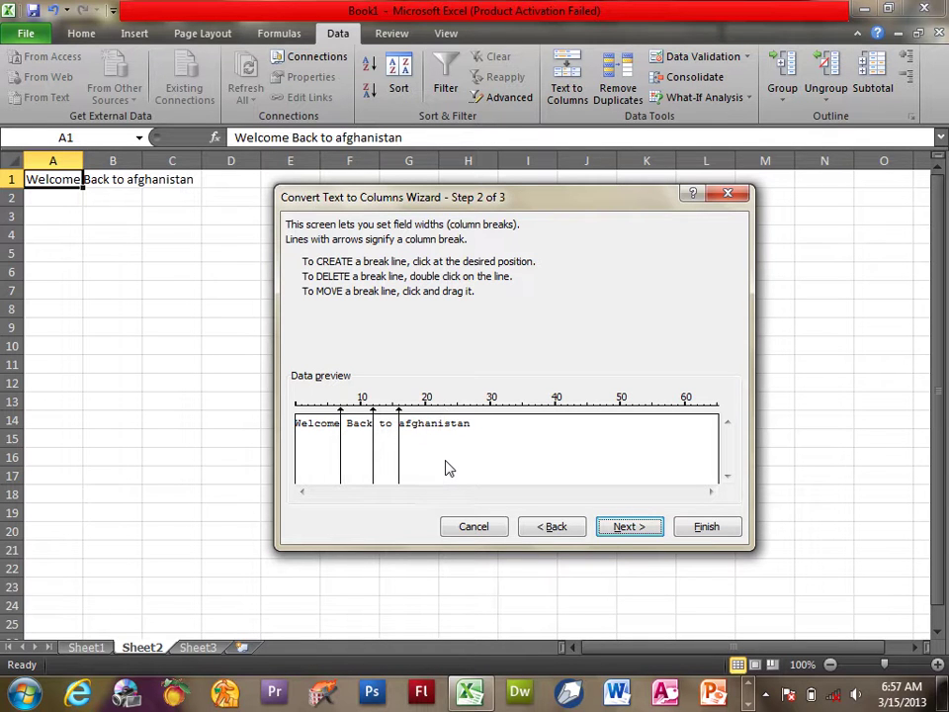
pyautogui.click(621, 529)
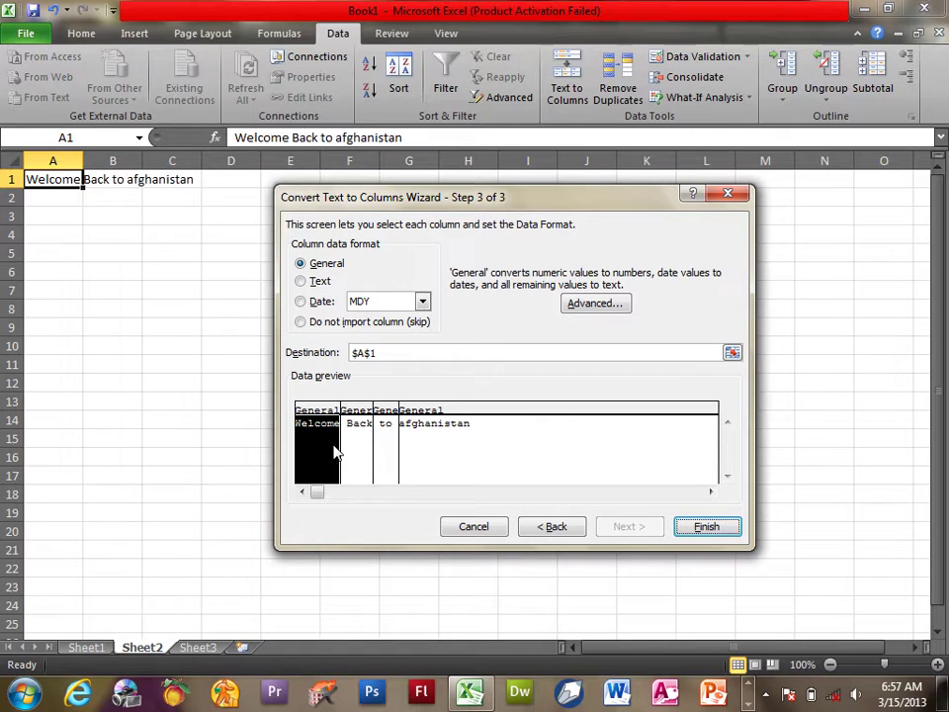
# Step: Set the Back column to 'Do not import column (skip)' and finish the split
pyautogui.click(385, 447)
pyautogui.click(407, 445)
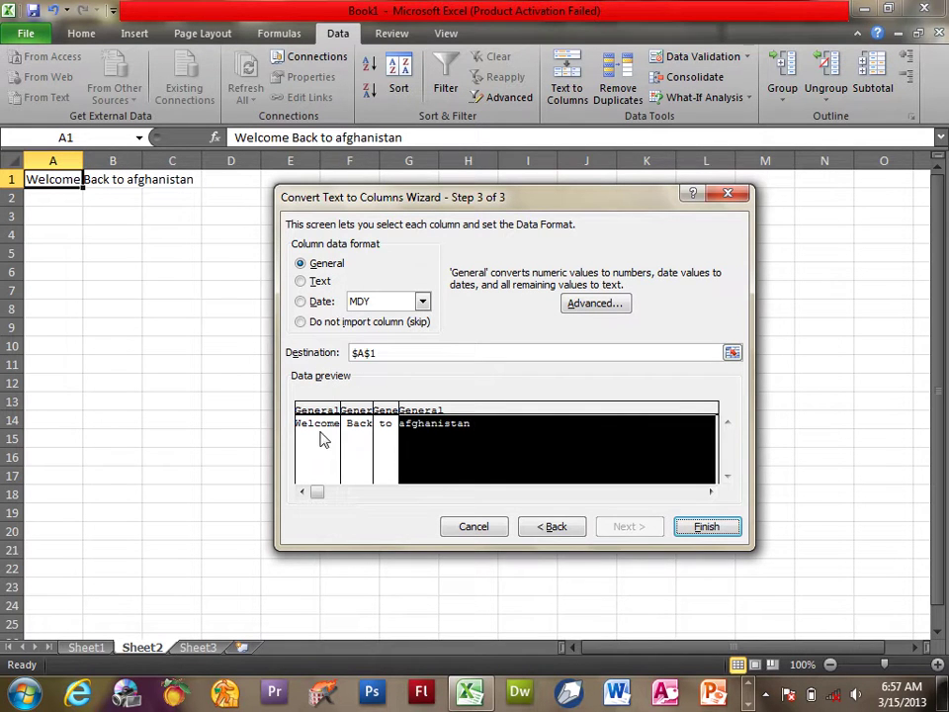
pyautogui.click(322, 439)
pyautogui.click(358, 447)
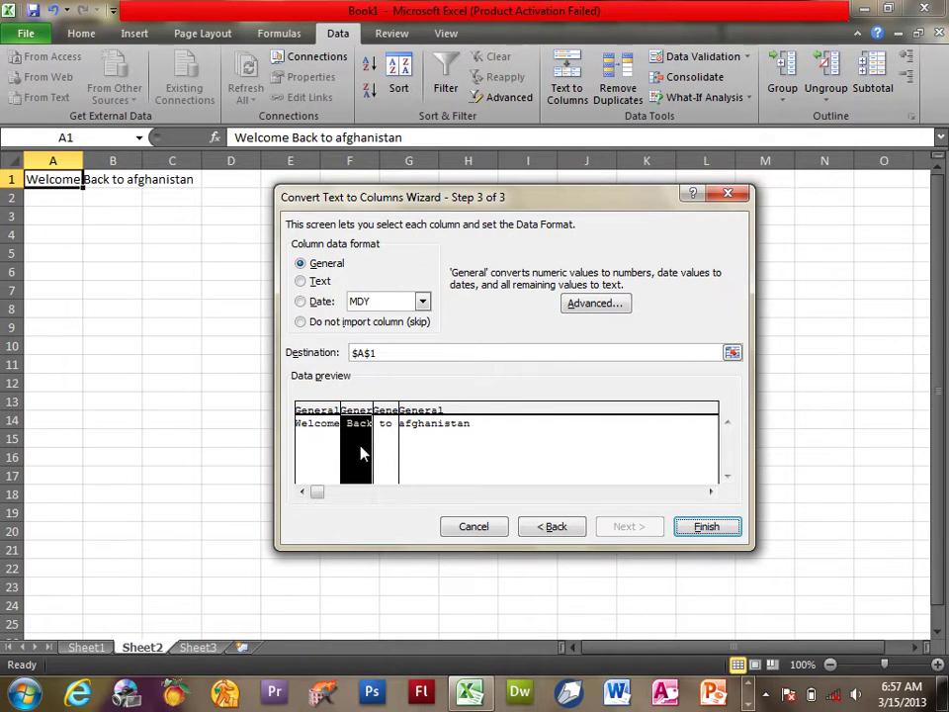
pyautogui.click(388, 449)
pyautogui.click(433, 435)
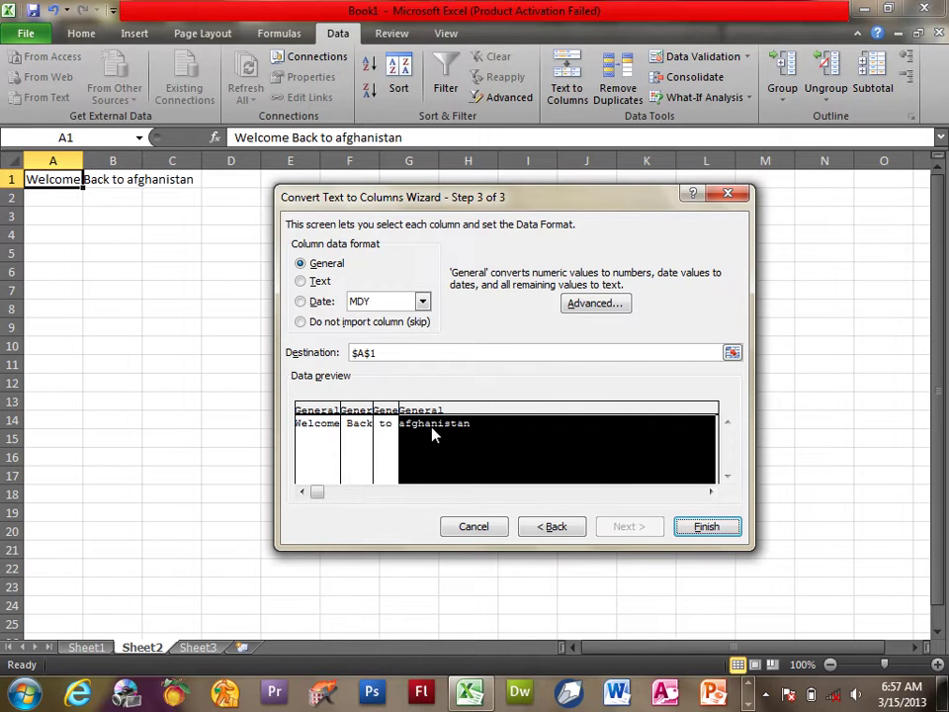
pyautogui.click(320, 322)
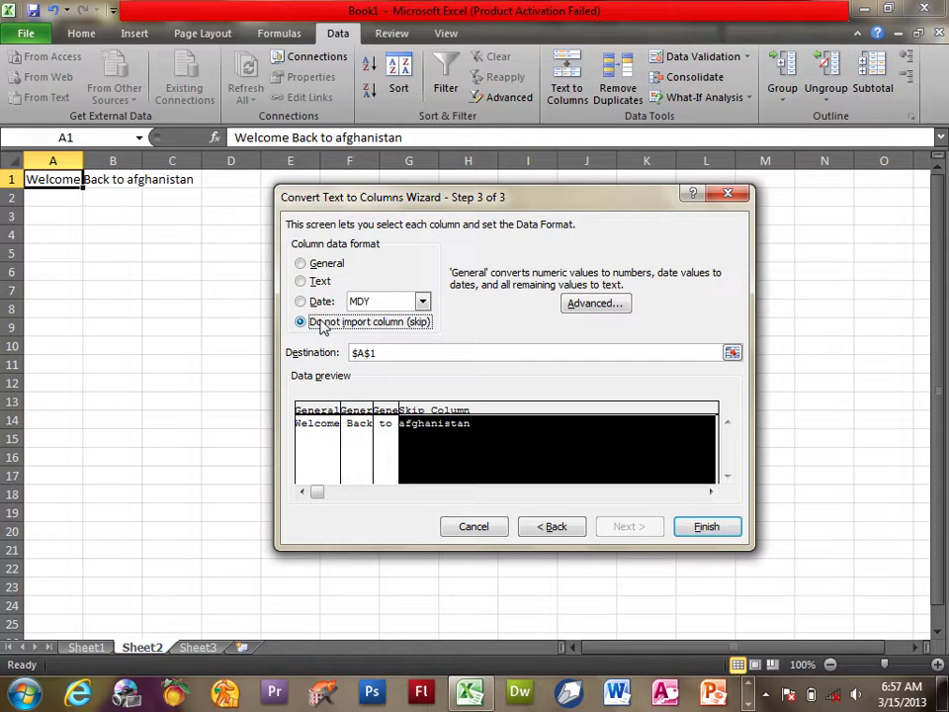
pyautogui.click(318, 263)
pyautogui.click(386, 448)
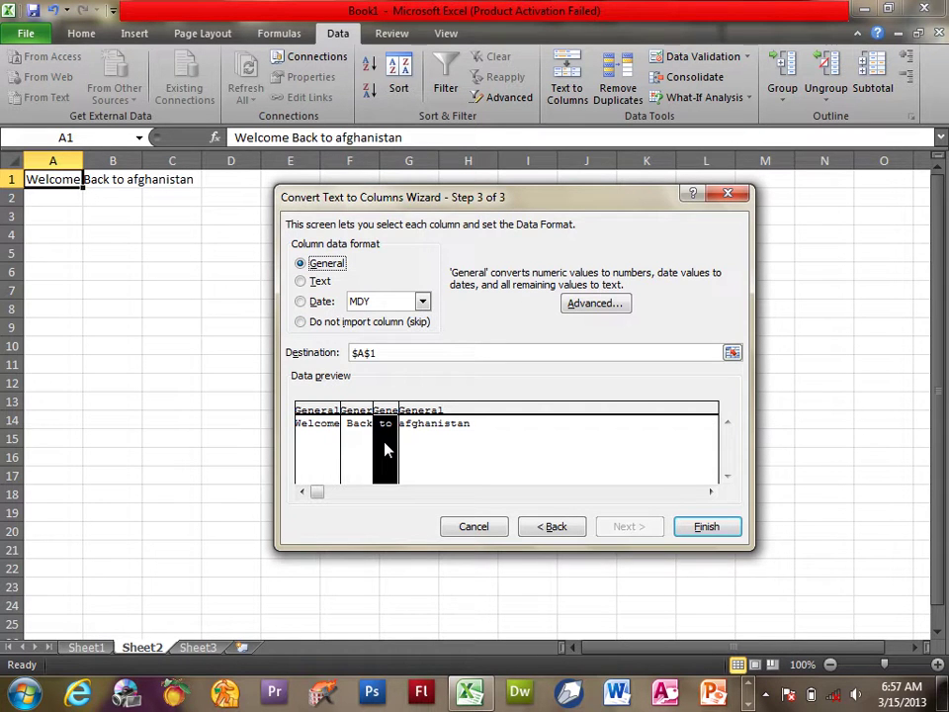
pyautogui.click(358, 450)
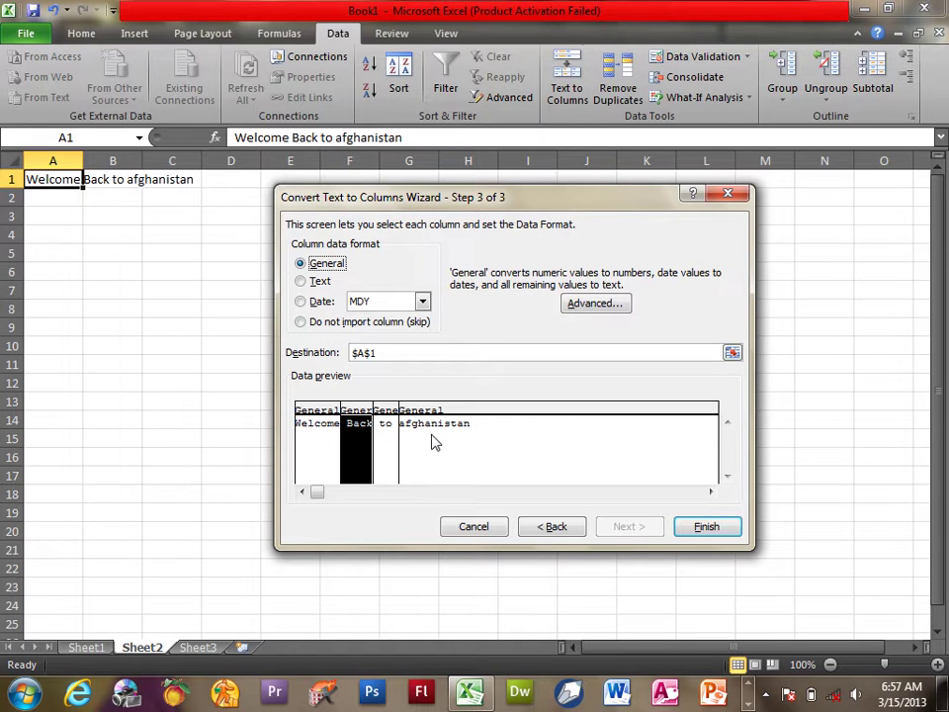
pyautogui.click(328, 325)
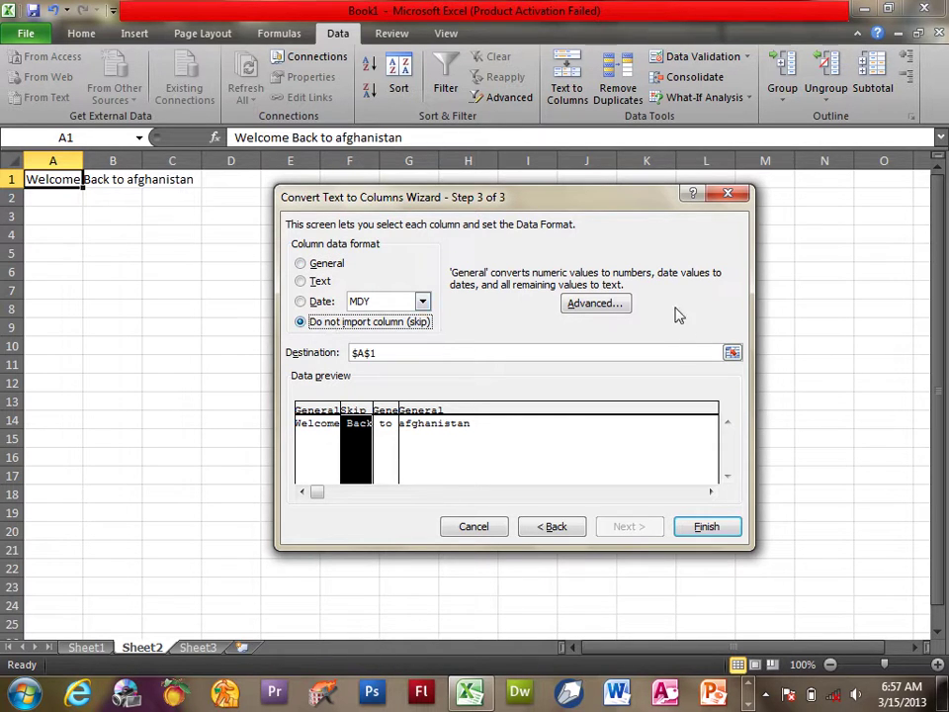
pyautogui.click(700, 524)
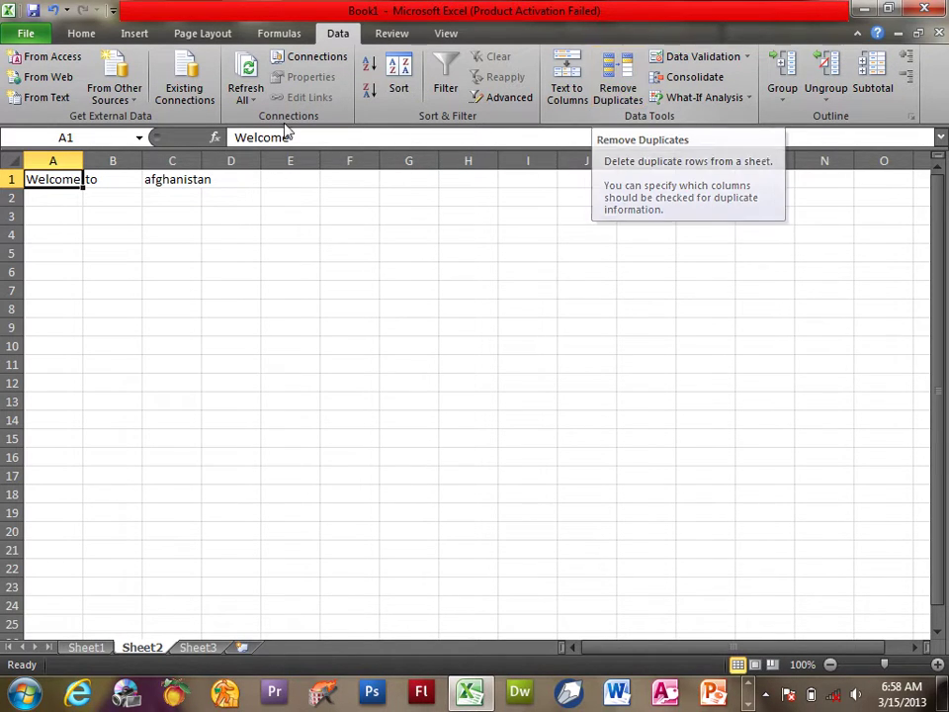
# Step: Fill all 42 cells of E6:J12 with 'Islam' using Ctrl+Enter
pyautogui.click(74, 269)
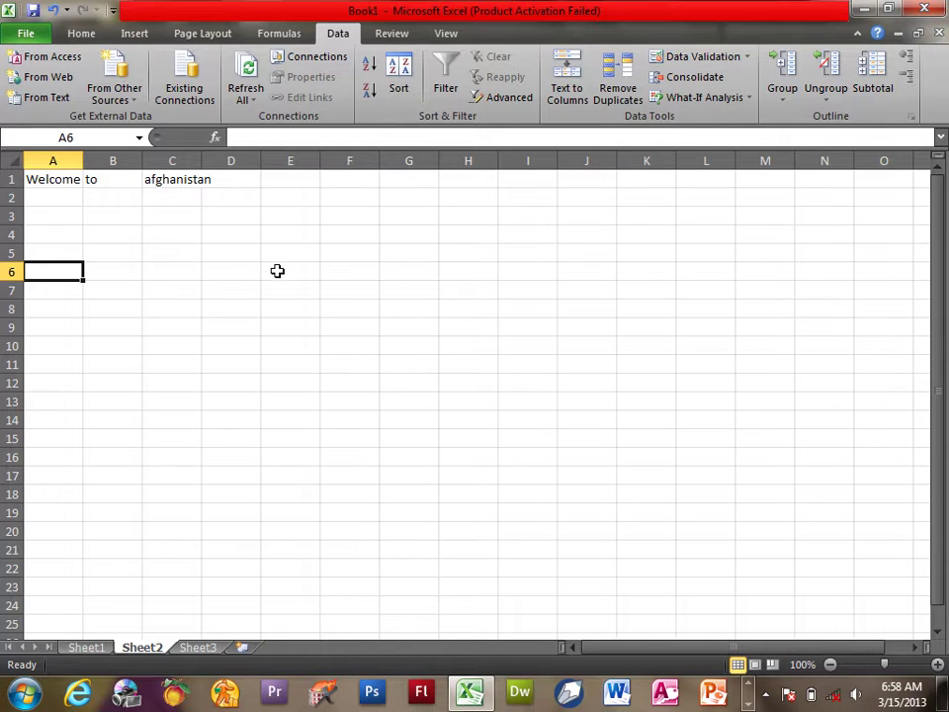
pyautogui.moveTo(278, 271); pyautogui.dragTo(578, 379)
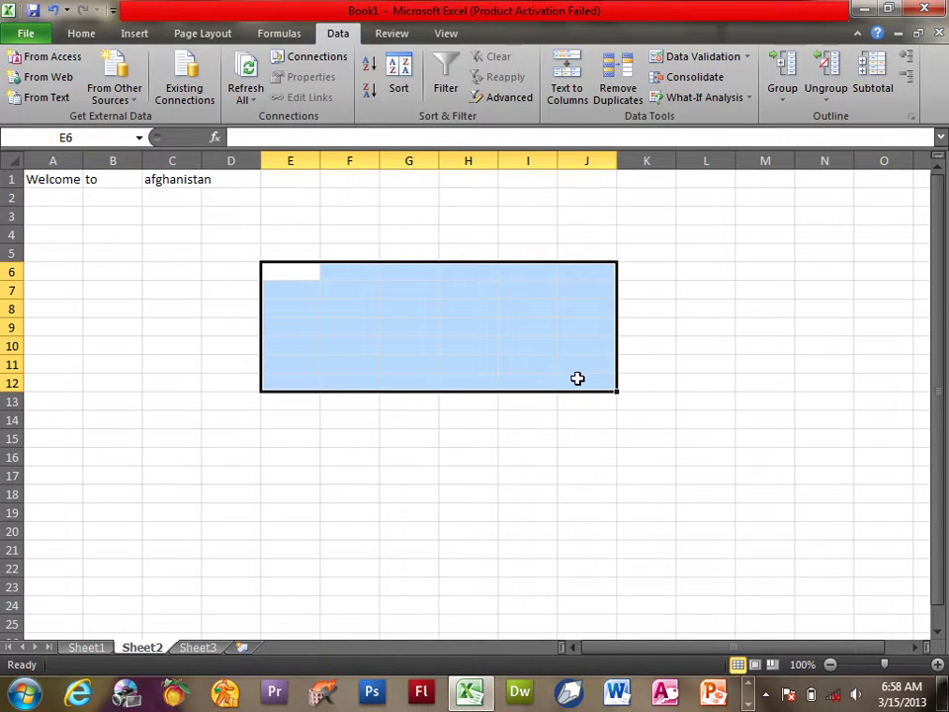
pyautogui.write('Islam')
pyautogui.hotkey('ctrl', 'Return')
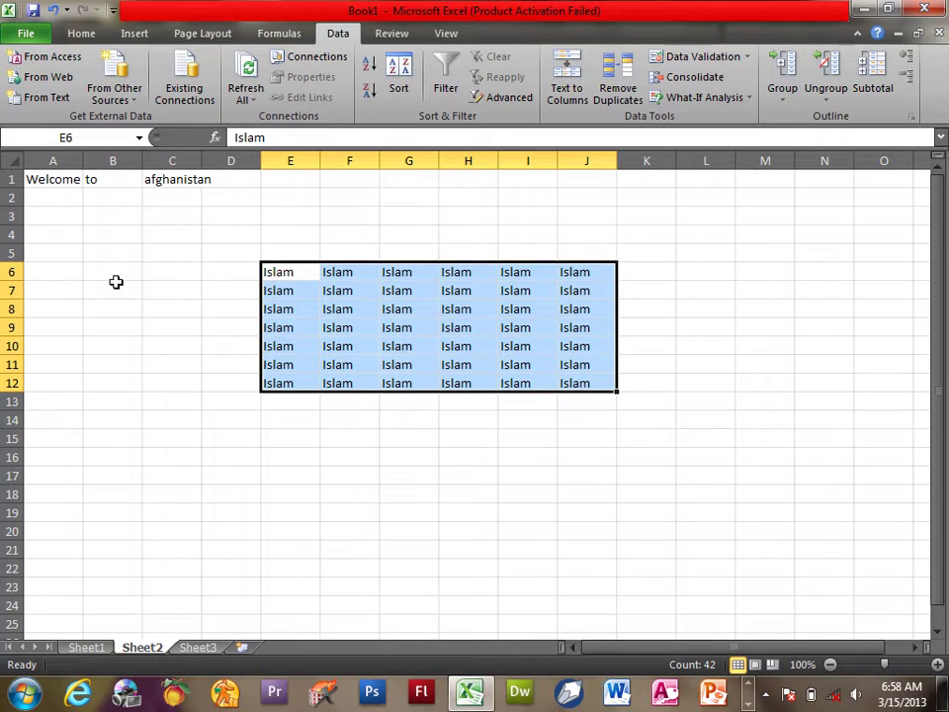
pyautogui.moveTo(254, 272); pyautogui.dragTo(578, 271)
pyautogui.moveTo(297, 276)
pyautogui.mouseDown()
pyautogui.moveTo(513, 449)
pyautogui.moveTo(576, 376)
pyautogui.mouseUp()
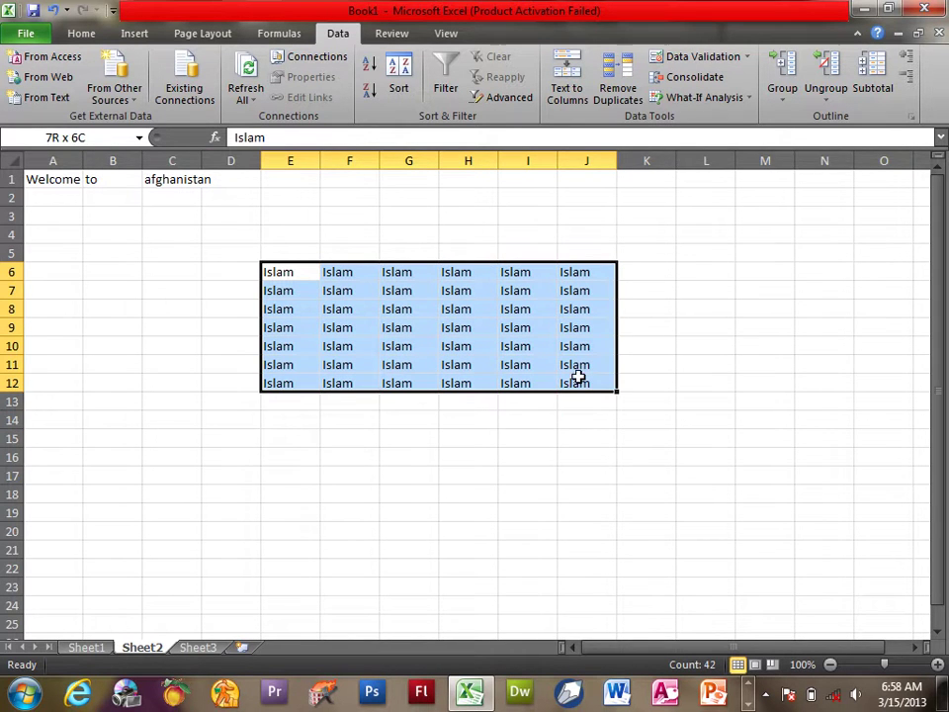
# Step: Remove duplicate rows across columns E–J, leaving only the Islam entries in row 6
pyautogui.rightClick(613, 77)
pyautogui.click(613, 77)
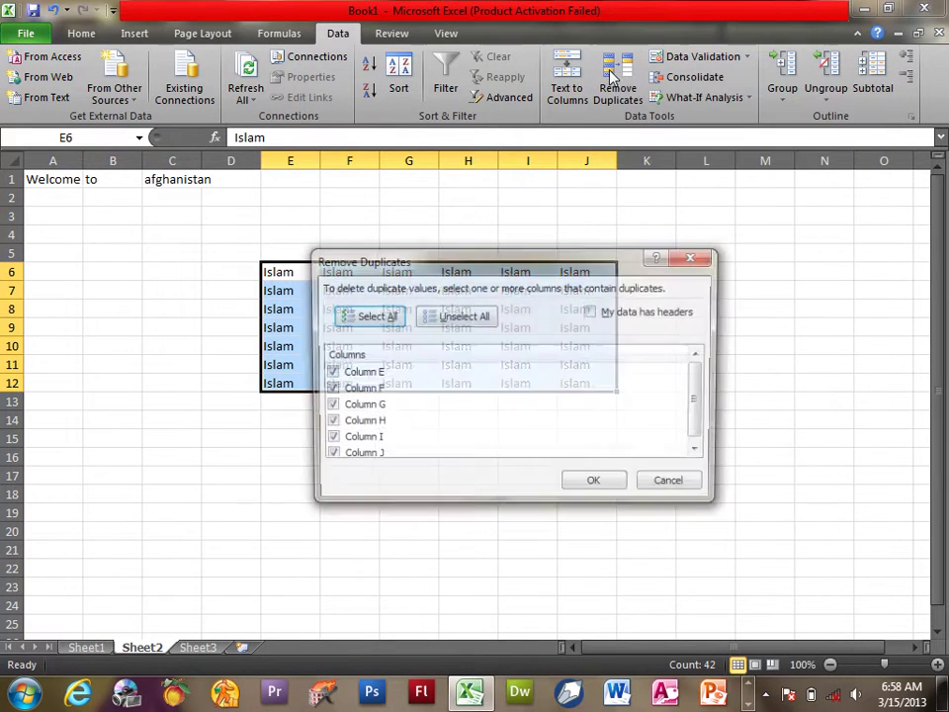
pyautogui.moveTo(510, 261); pyautogui.dragTo(656, 122)
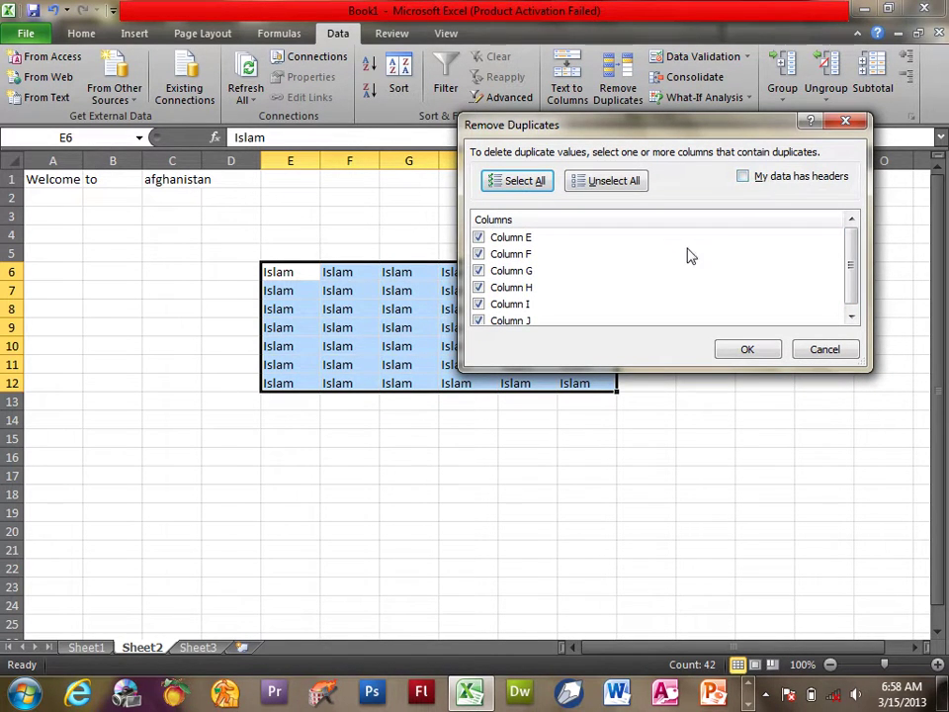
pyautogui.click(752, 350)
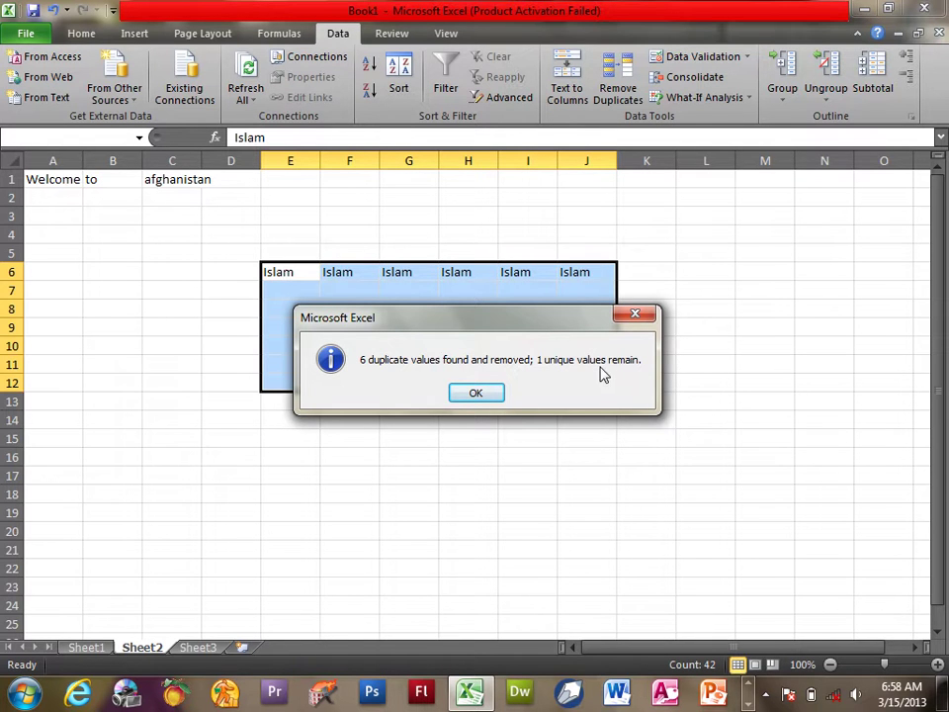
pyautogui.moveTo(491, 313); pyautogui.dragTo(540, 351)
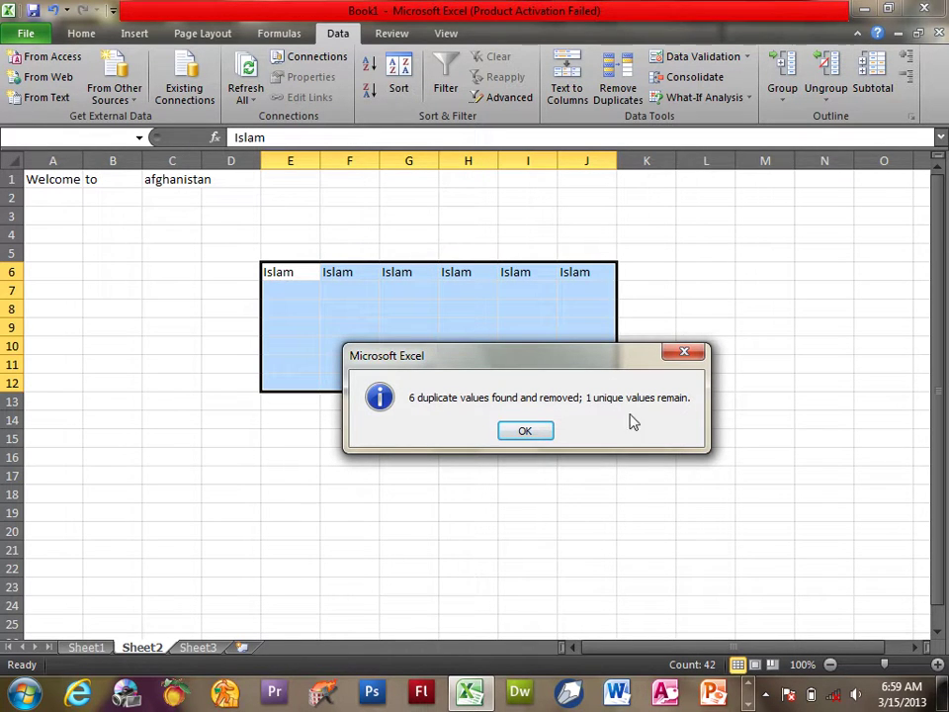
pyautogui.click(519, 431)
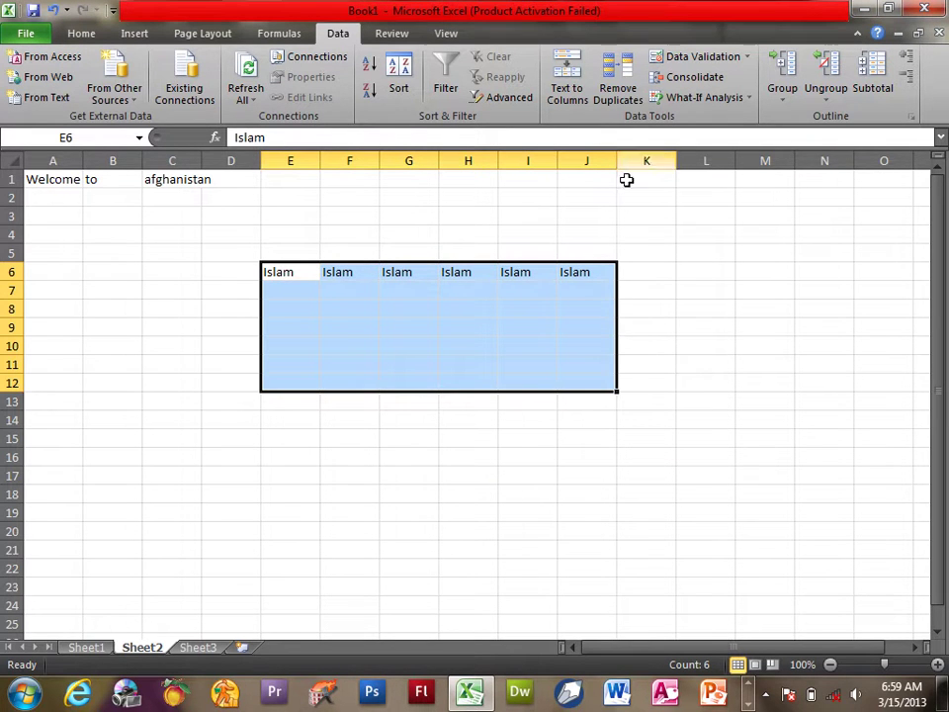
# Step: Delete the leftover Islam entries in E6:J6 and bring up the What-If Analysis options
pyautogui.press('Delete')
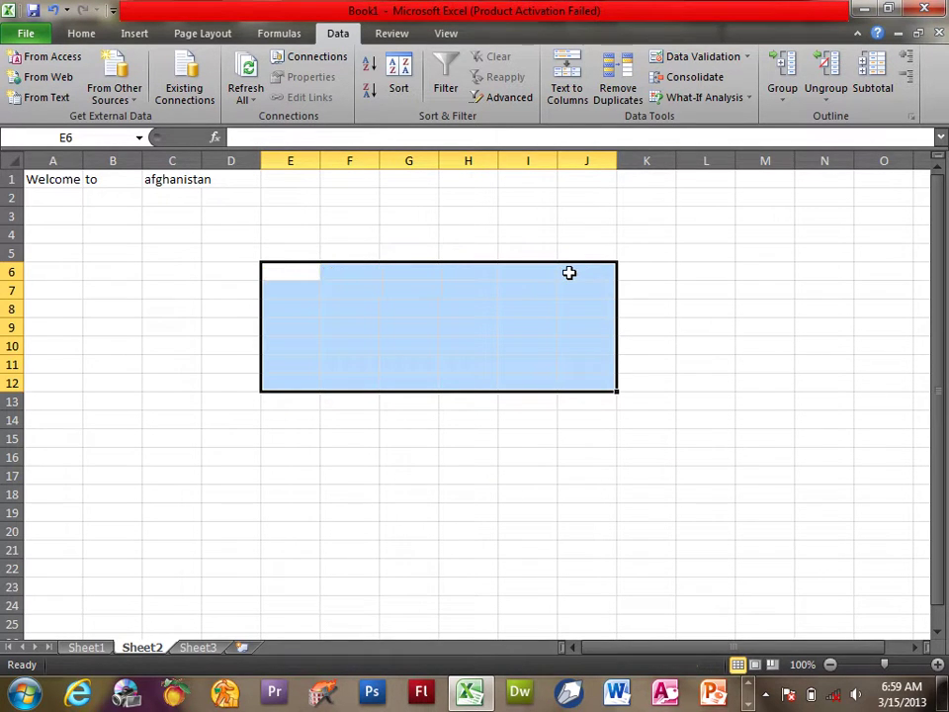
pyautogui.press('Return')
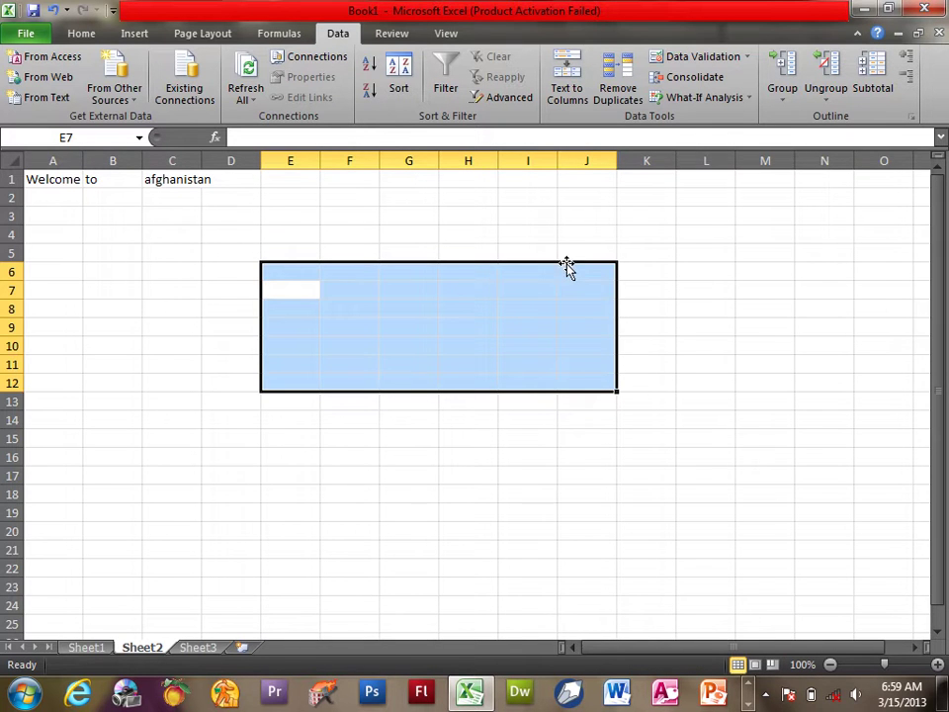
pyautogui.click(433, 230)
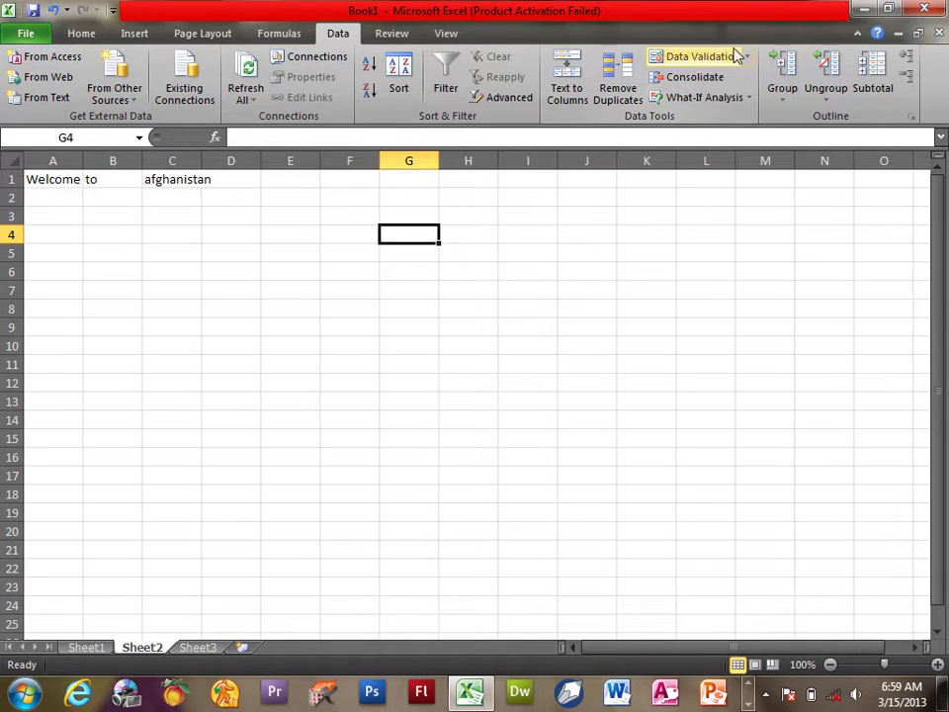
pyautogui.click(712, 103)
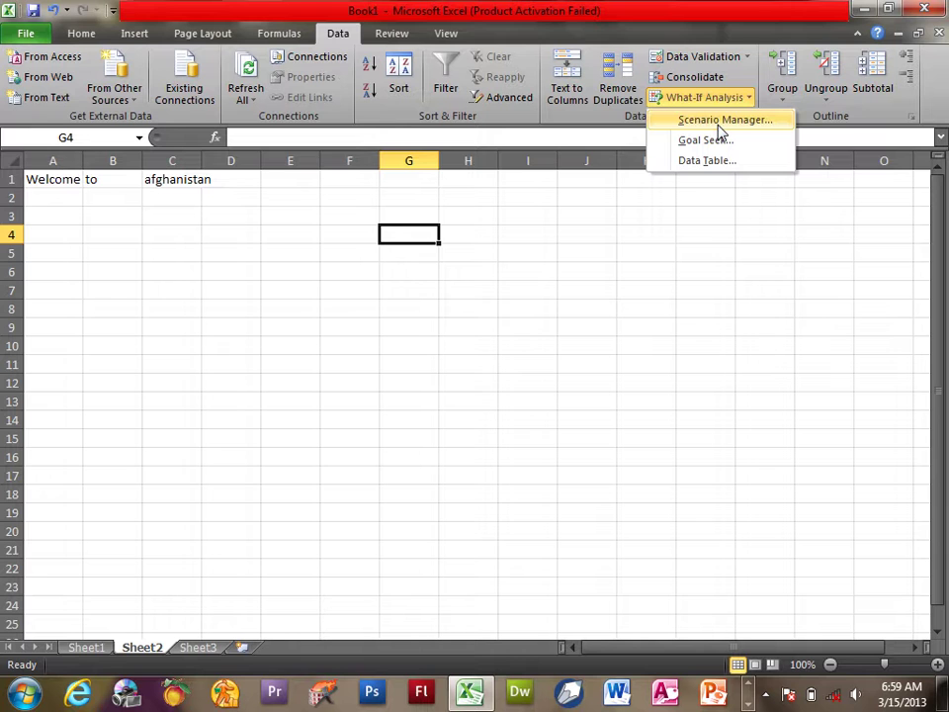
# Step: Delete Sheet2, then select the A1:D8 student fee table on Sheet1
pyautogui.rightClick(142, 649)
pyautogui.click(191, 467)
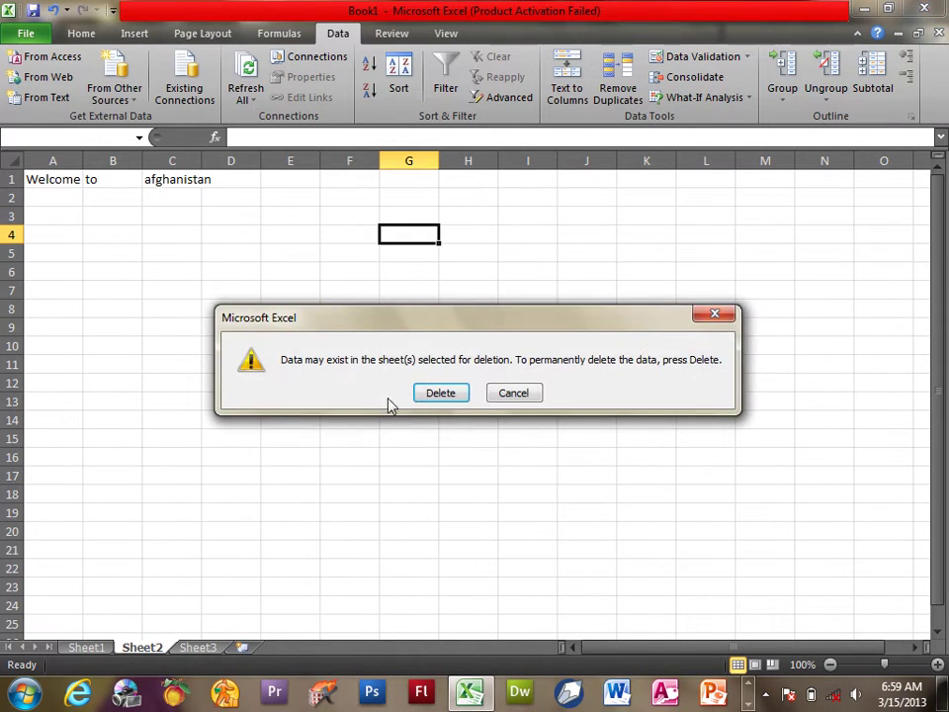
pyautogui.click(424, 386)
pyautogui.click(86, 647)
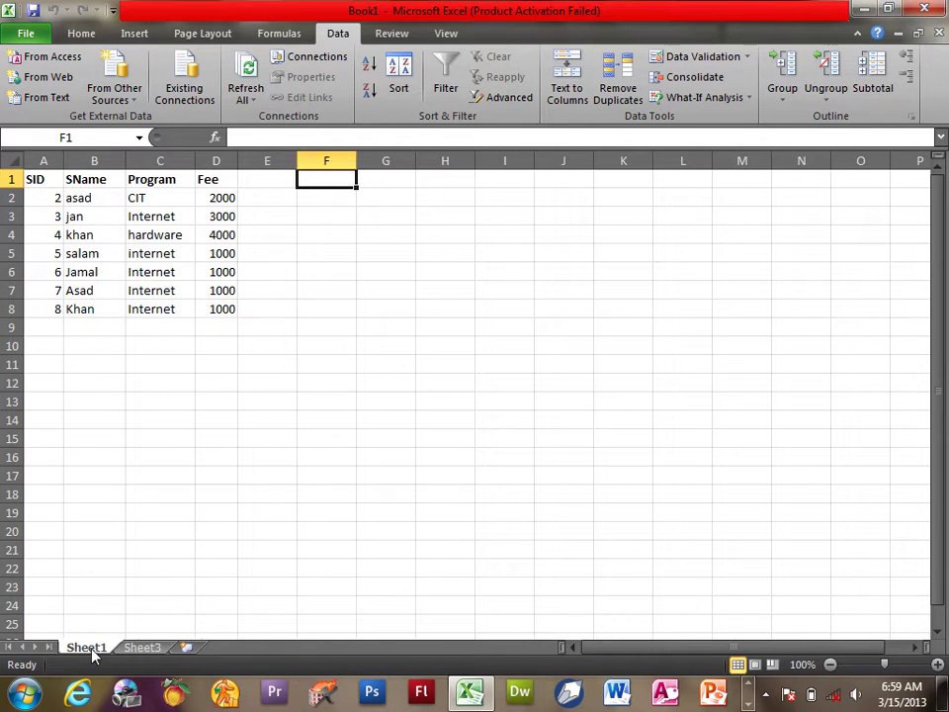
pyautogui.moveTo(236, 311); pyautogui.dragTo(47, 167)
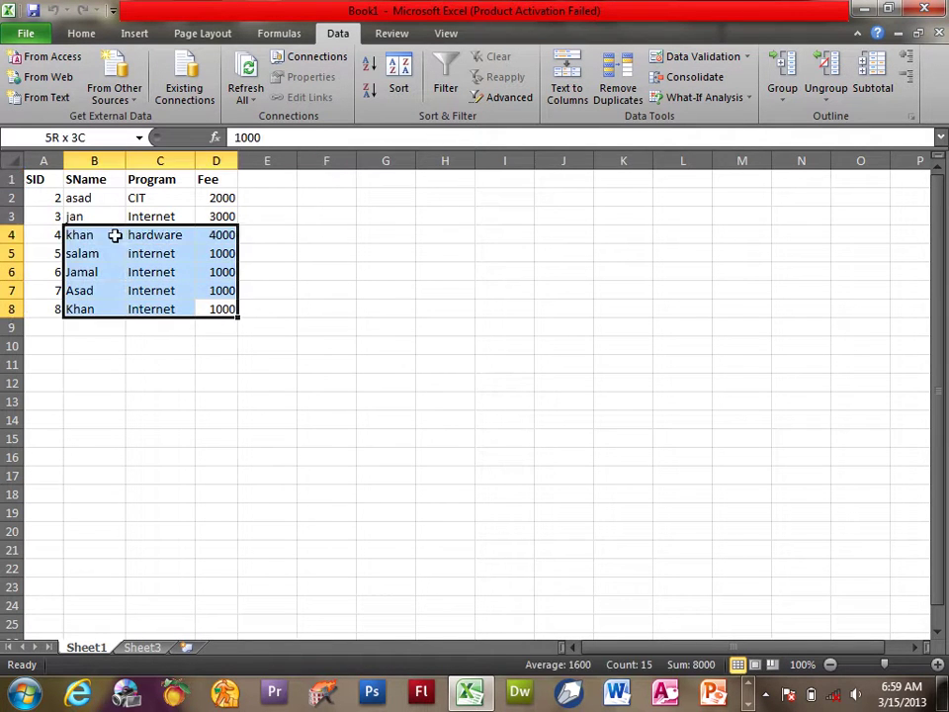
# Step: Clear the fee table, deleting its linked query, and close Book1 without saving
pyautogui.press('Delete')
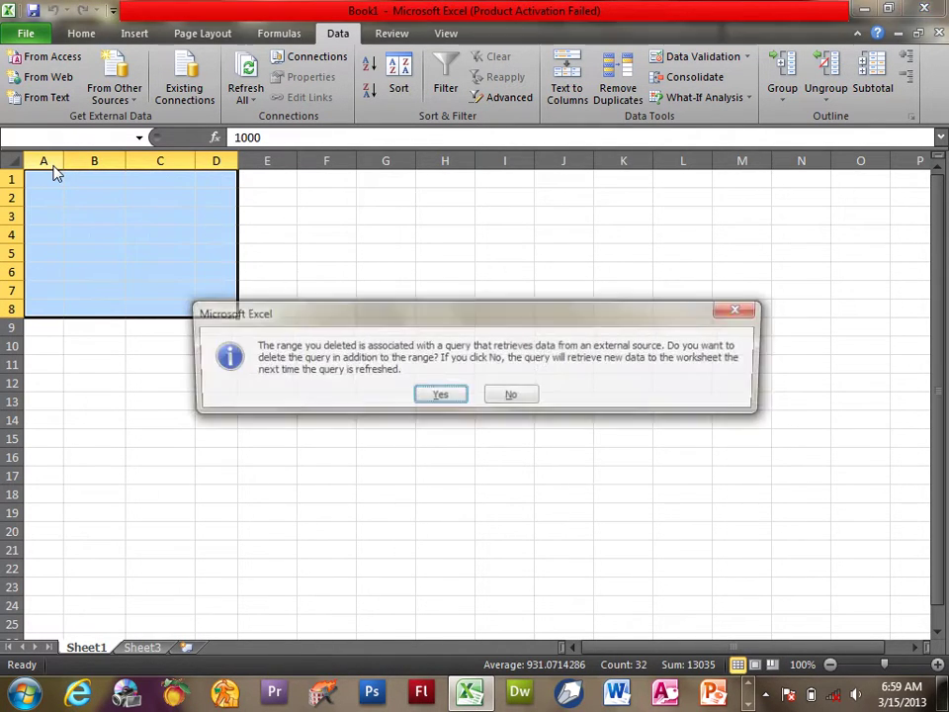
pyautogui.press('Return')
pyautogui.press('Up')
pyautogui.press('Up')
pyautogui.press('Up')
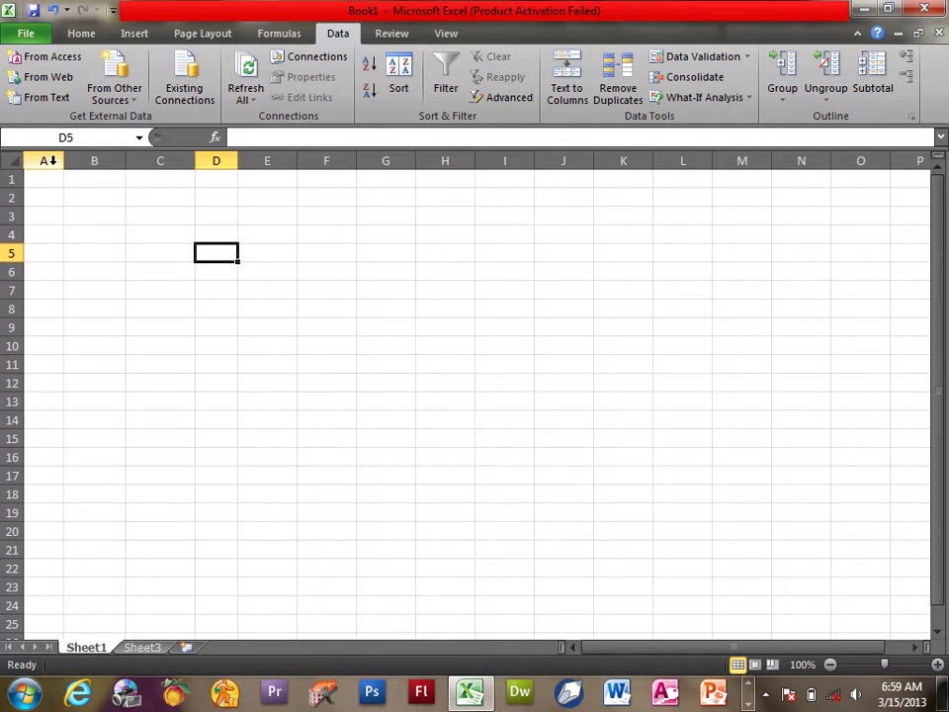
pyautogui.press('Up')
pyautogui.press('Up')
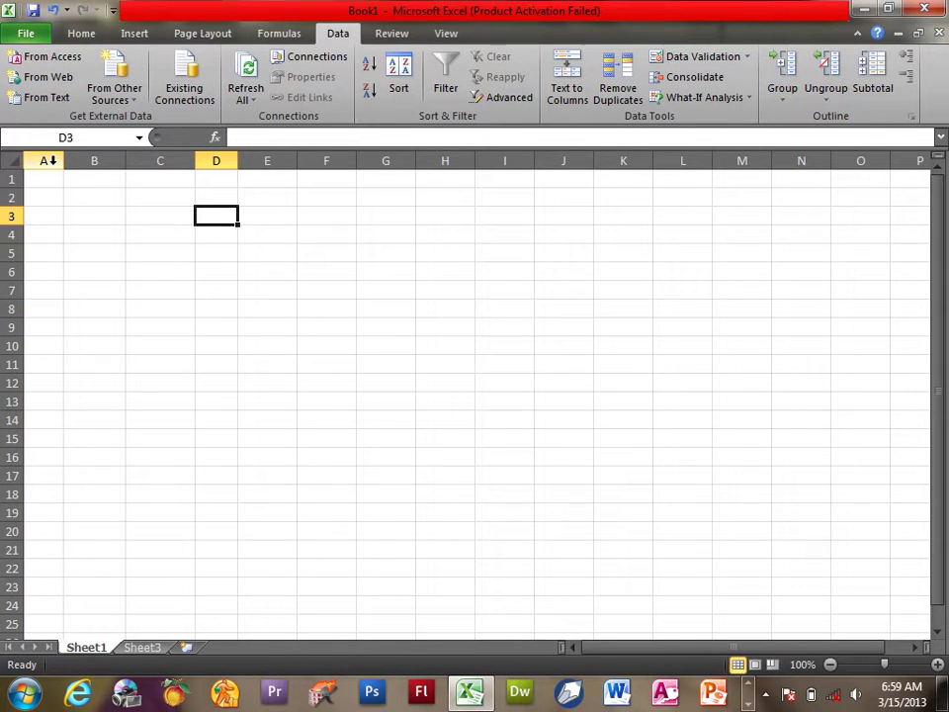
pyautogui.hotkey('ctrl', 'w')
pyautogui.press('Tab')
pyautogui.press('Return')
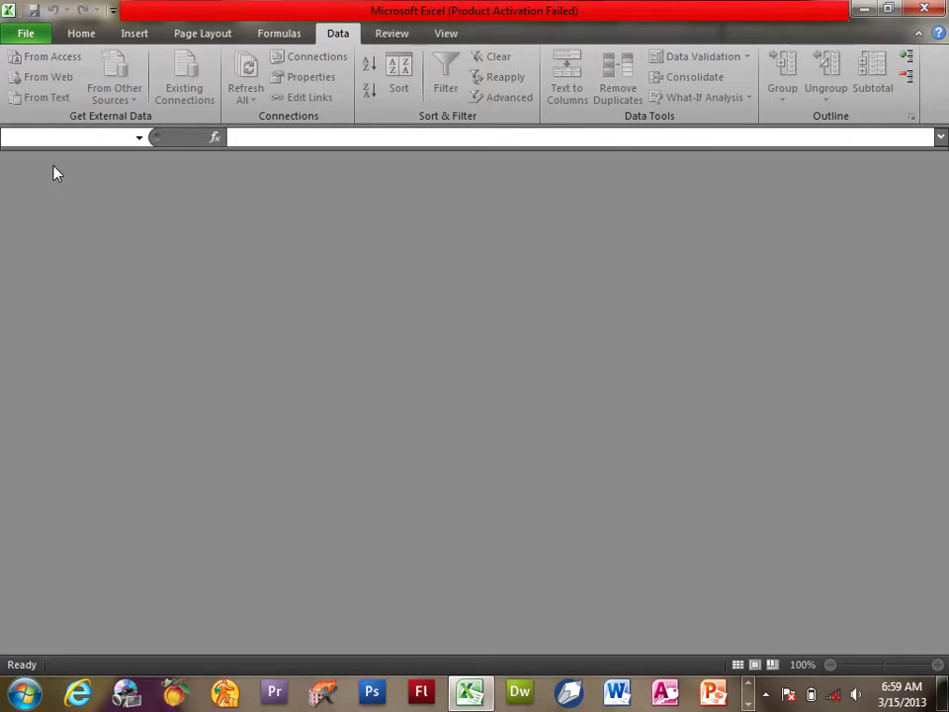
# Step: In a new workbook, enter headers Item, Price, Qty and NetPrice across A1:D1
pyautogui.hotkey('ctrl', 'n')
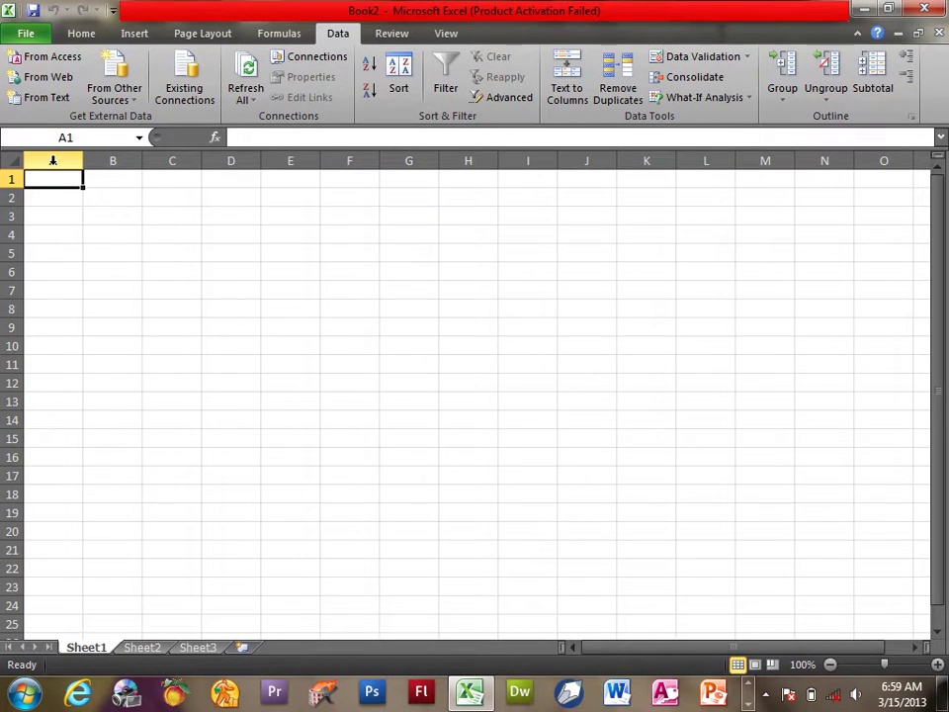
pyautogui.write('Item')
pyautogui.press('Tab')
pyautogui.write('Price')
pyautogui.press('Tab')
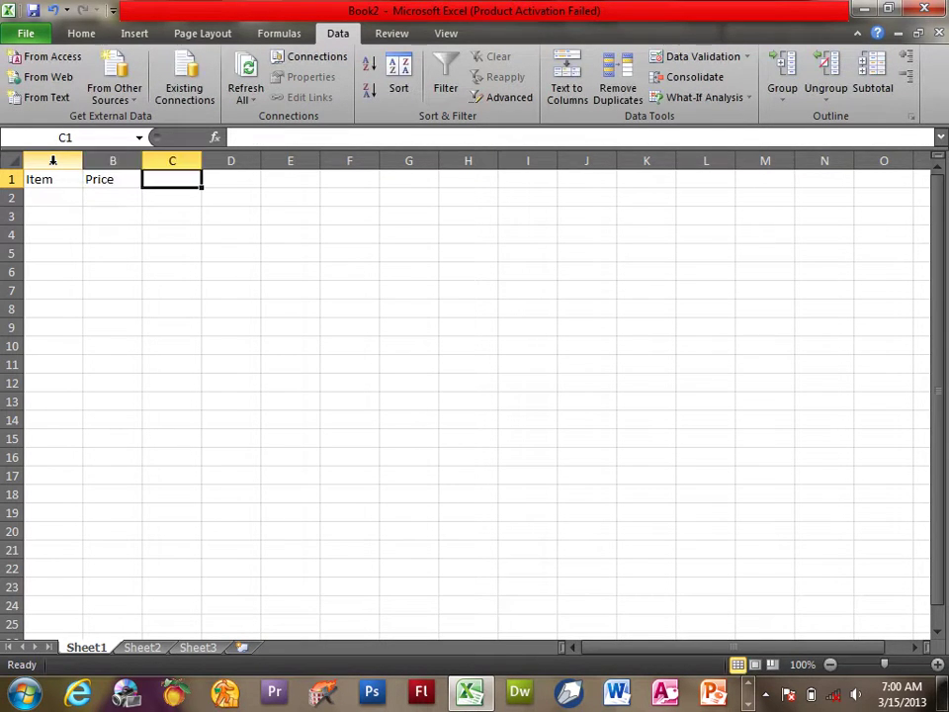
pyautogui.write('Qty')
pyautogui.press('Tab')
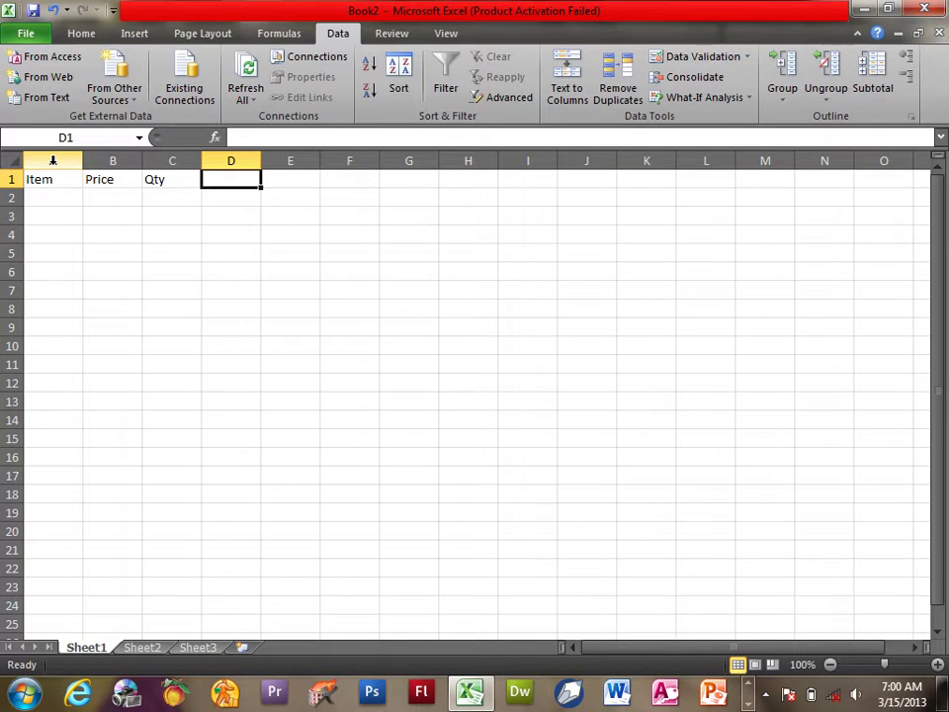
pyautogui.write('NetPrice')
pyautogui.press('Return')
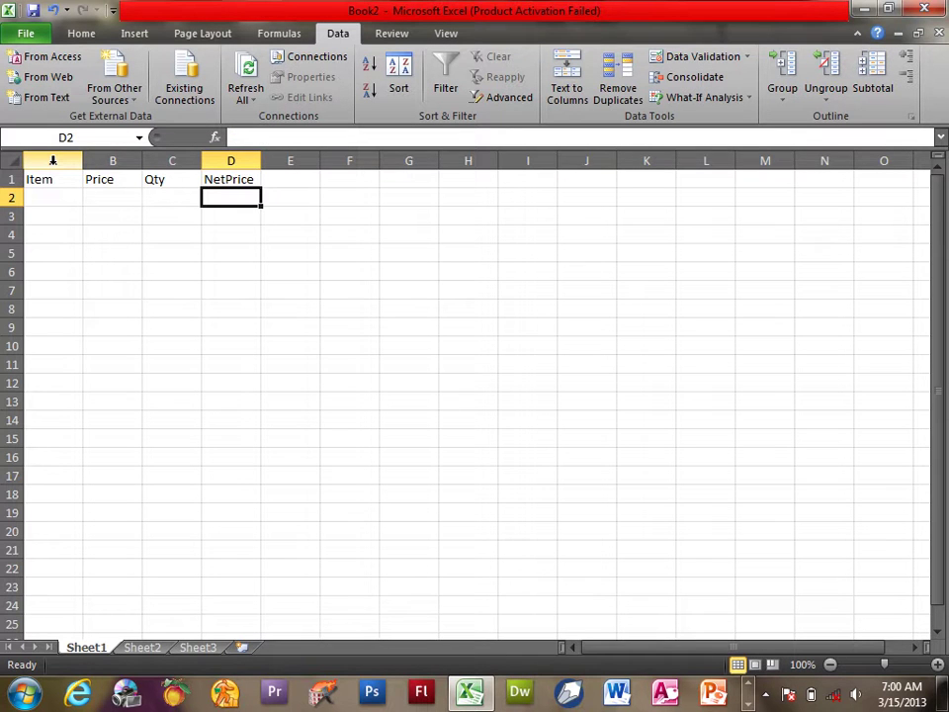
pyautogui.press('Left')
pyautogui.press('Left')
pyautogui.press('Left')
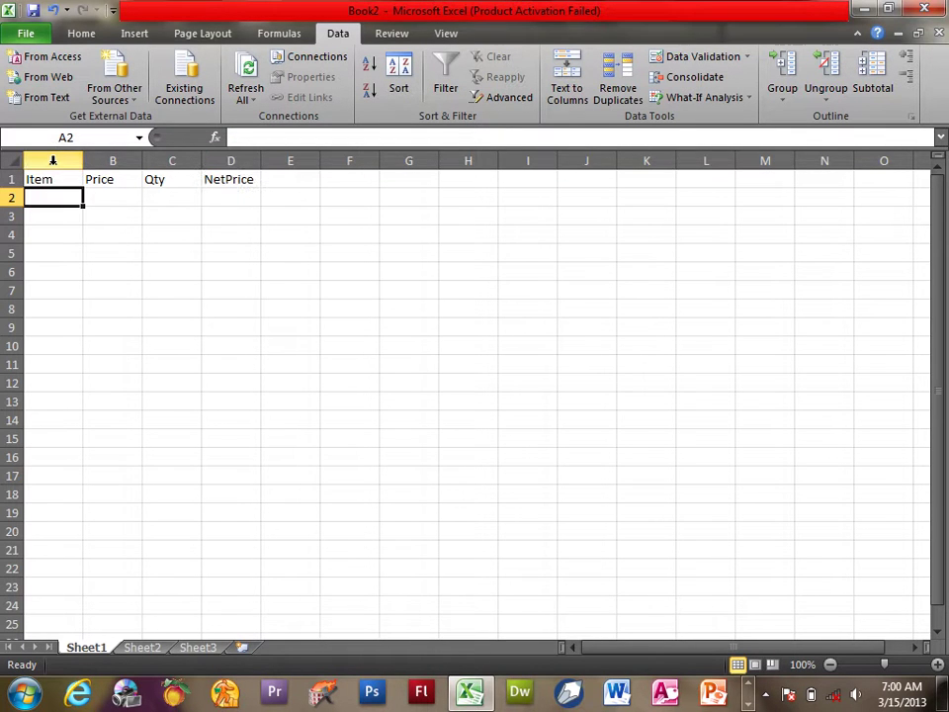
pyautogui.write('C')
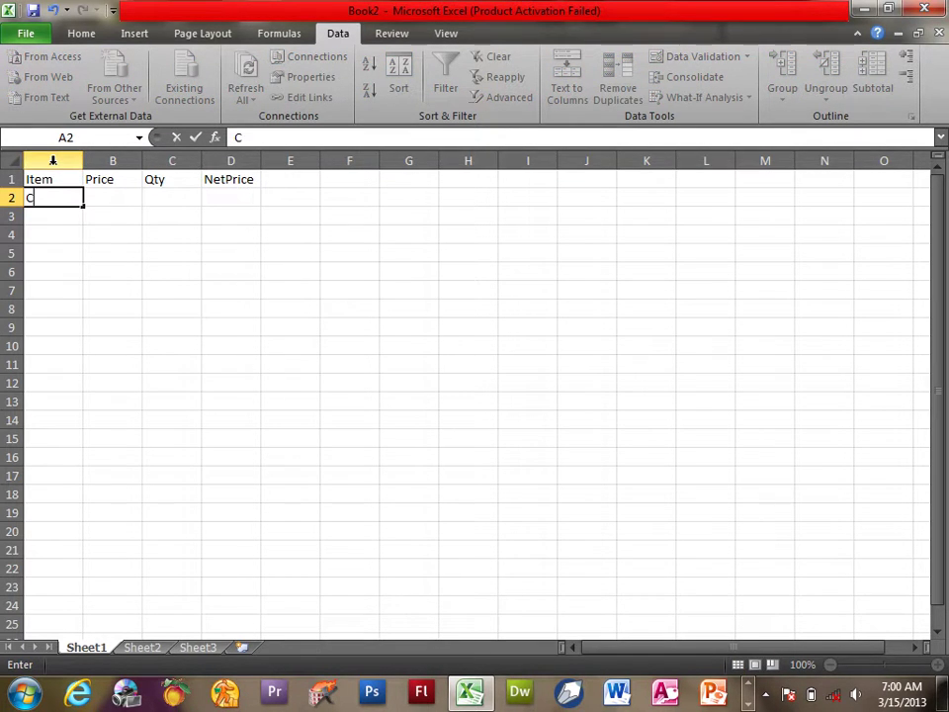
pyautogui.press('Escape')
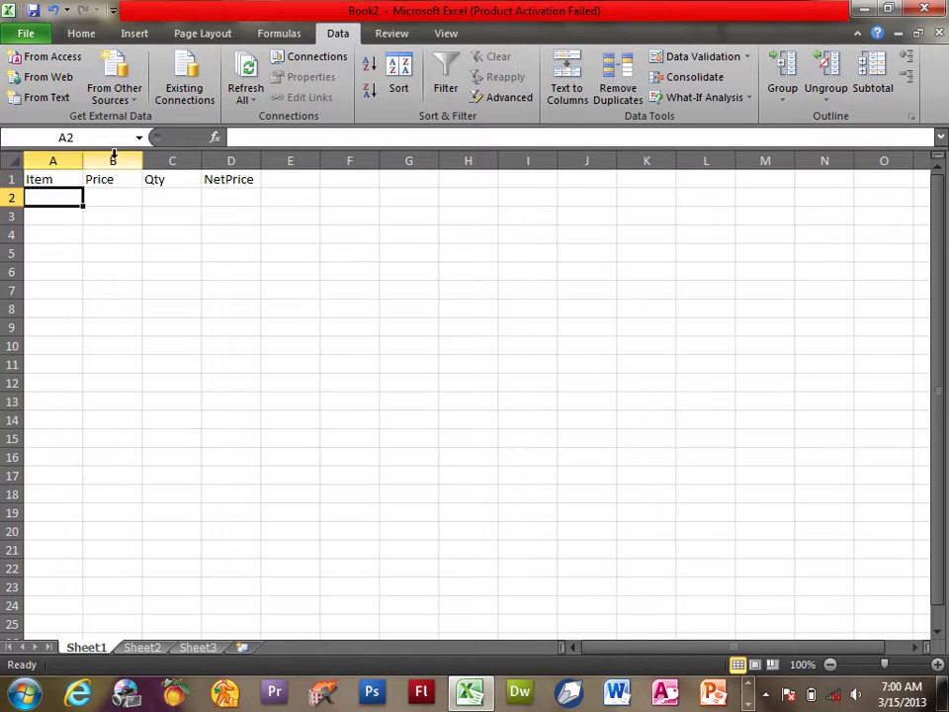
# Step: Enter items CPU, Laptob Core 1 7 and Laptob Core i5 in A2:A4
pyautogui.click(708, 103)
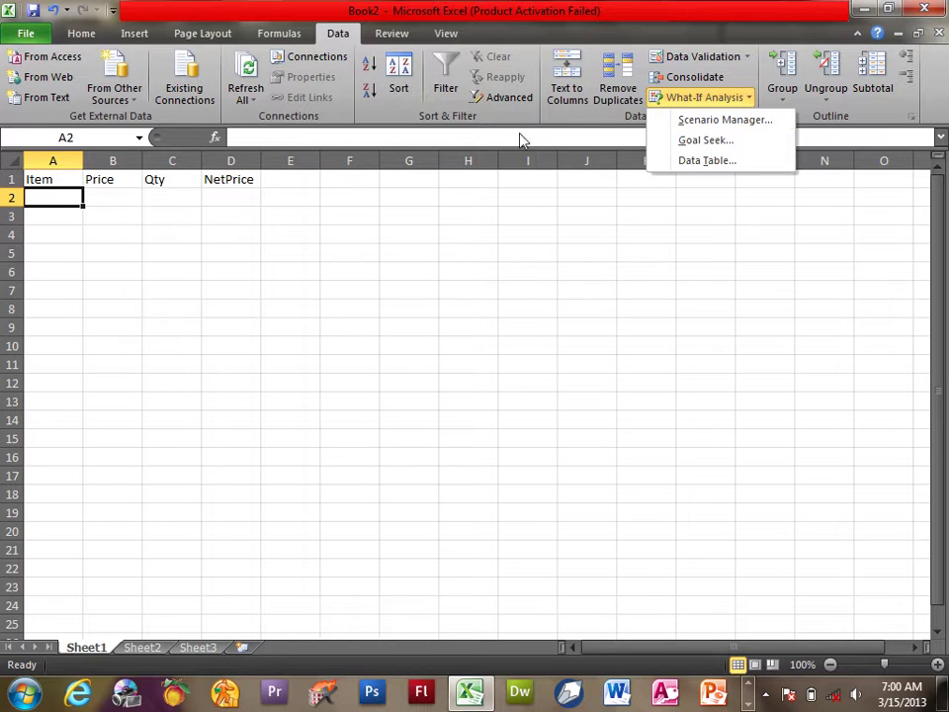
pyautogui.click(61, 199)
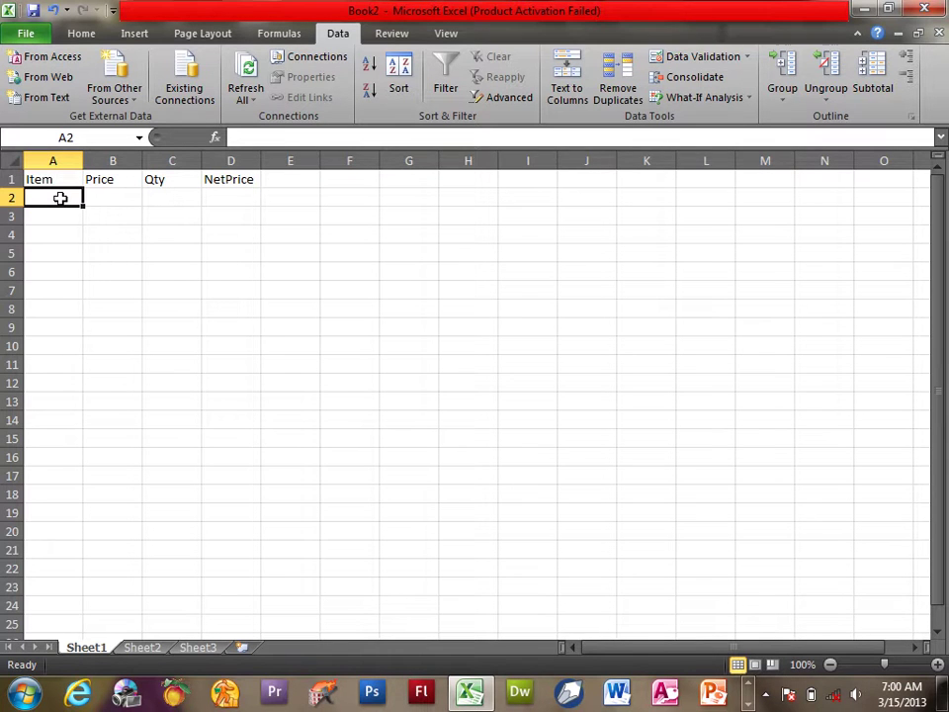
pyautogui.write('CPU')
pyautogui.press('Return')
pyautogui.write('Lapto')
pyautogui.press('BackSpace')
pyautogui.press('BackSpace')
pyautogui.press('BackSpace')
pyautogui.write('btop')
pyautogui.press('BackSpace')
pyautogui.press('BackSpace')
pyautogui.press('BackSpace')
pyautogui.write('p')
pyautogui.press('BackSpace')
pyautogui.press('BackSpace')
pyautogui.write('ptob')
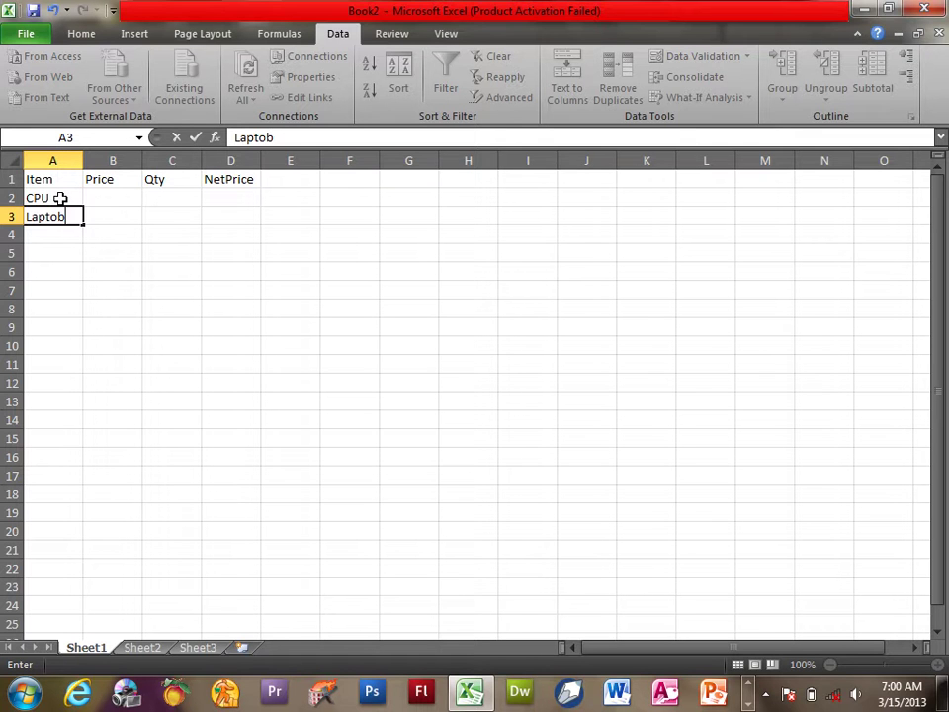
pyautogui.write(' C')
pyautogui.write('pr')
pyautogui.press('BackSpace')
pyautogui.press('BackSpace')
pyautogui.write('ore ')
pyautogui.write('1 7')
pyautogui.press('Return')
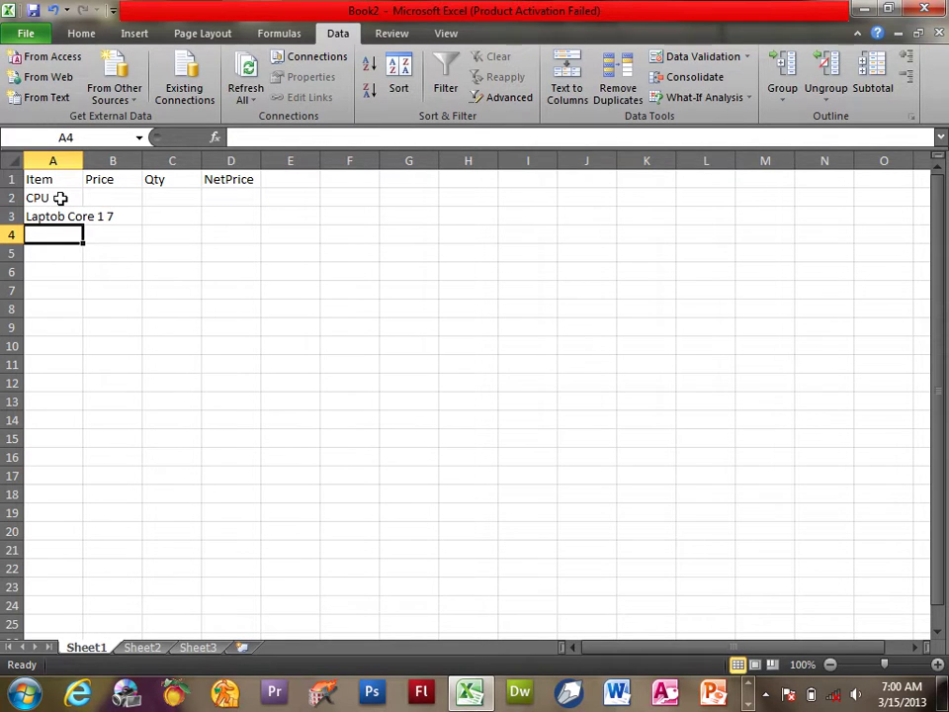
pyautogui.write('Laptob c')
pyautogui.press('BackSpace')
pyautogui.press('BackSpace')
pyautogui.write('Con')
pyautogui.press('BackSpace')
pyautogui.write('re ii')
pyautogui.press('BackSpace')
pyautogui.write('%')
pyautogui.press('BackSpace')
pyautogui.write('5')
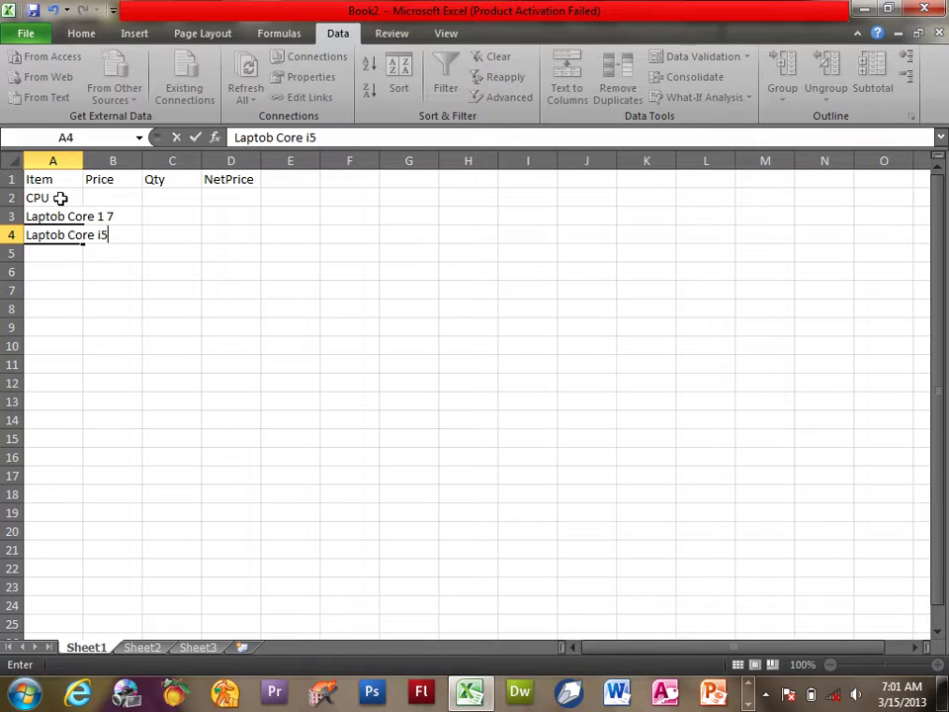
pyautogui.press('Tab')
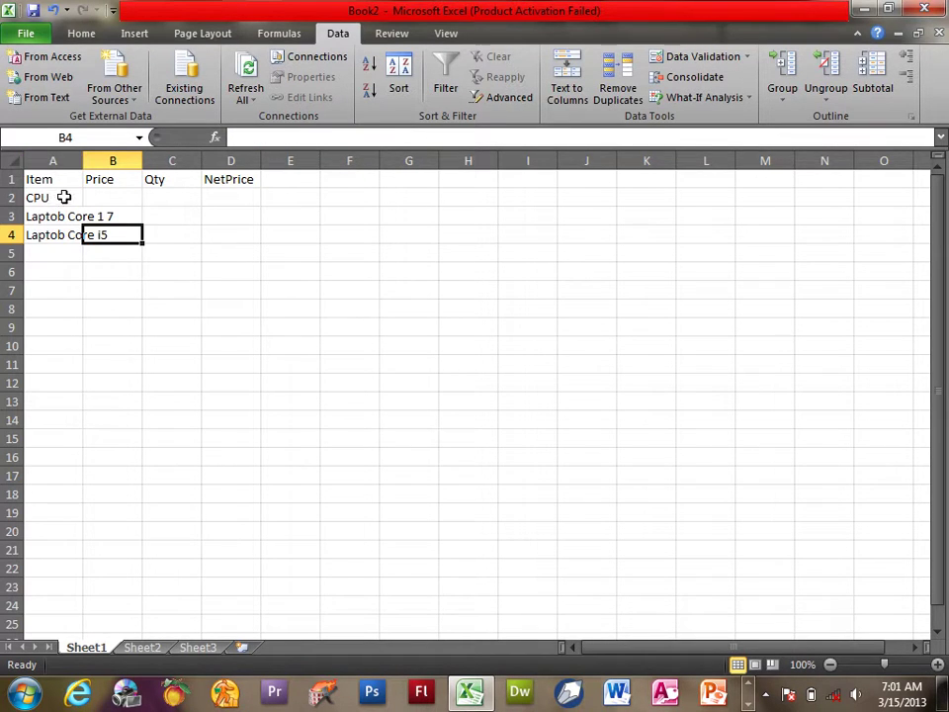
# Step: Autofit column A and enter prices 1500, 25000 and 18000 in B2:B4
pyautogui.doubleClick(84, 160)
pyautogui.click(152, 198)
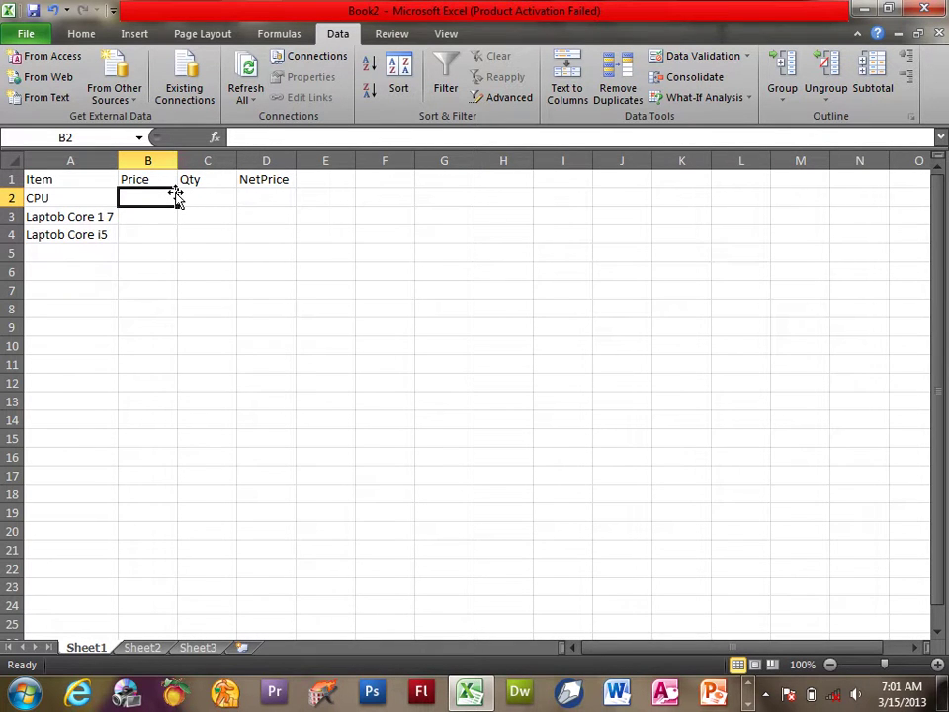
pyautogui.write('1500')
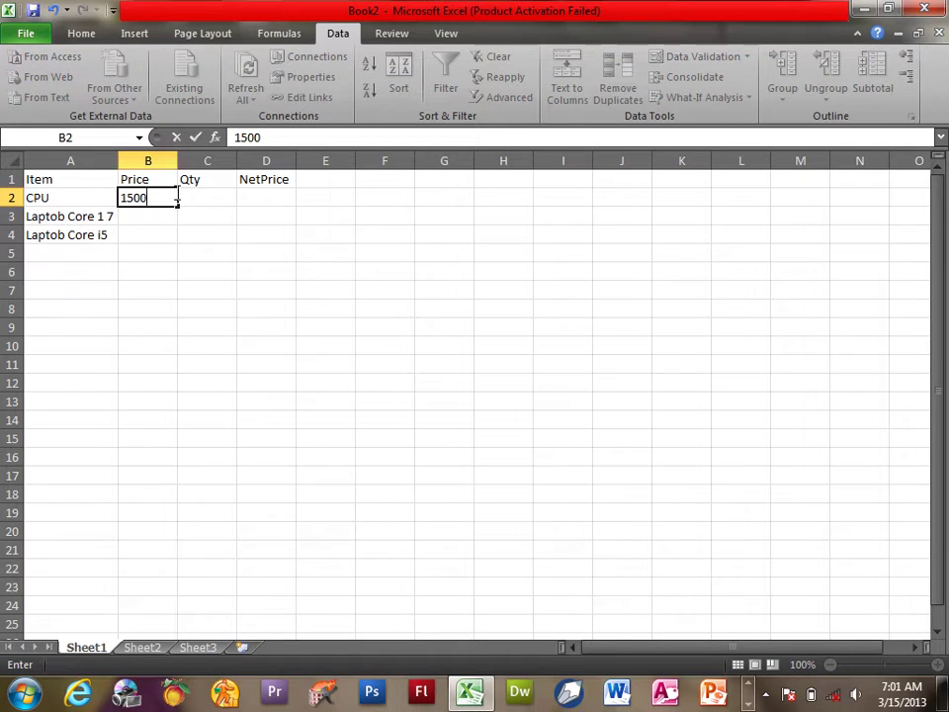
pyautogui.press('Return')
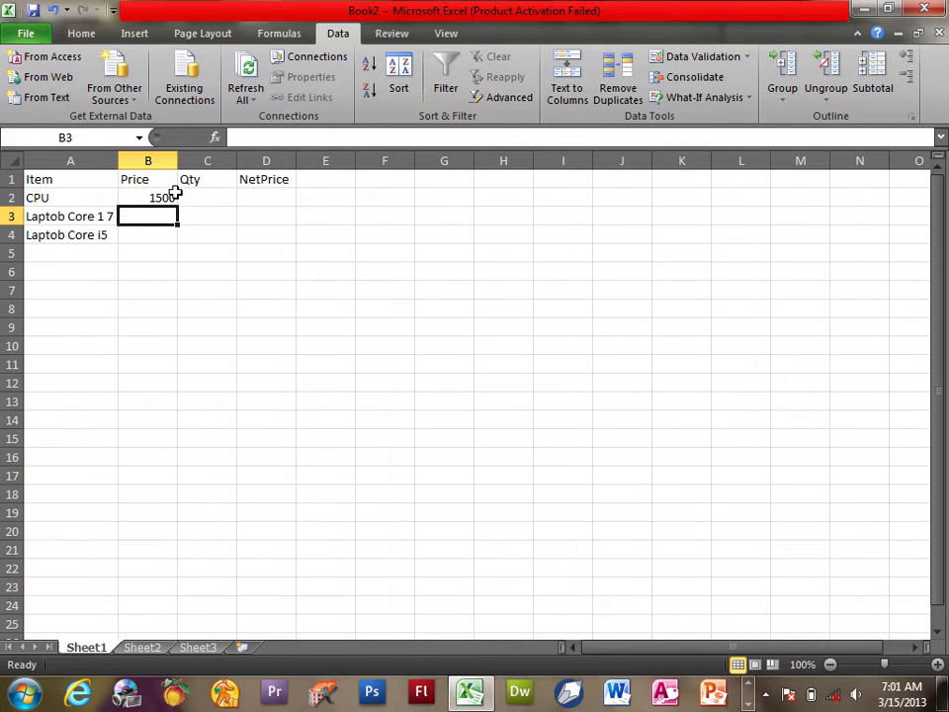
pyautogui.write('25000')
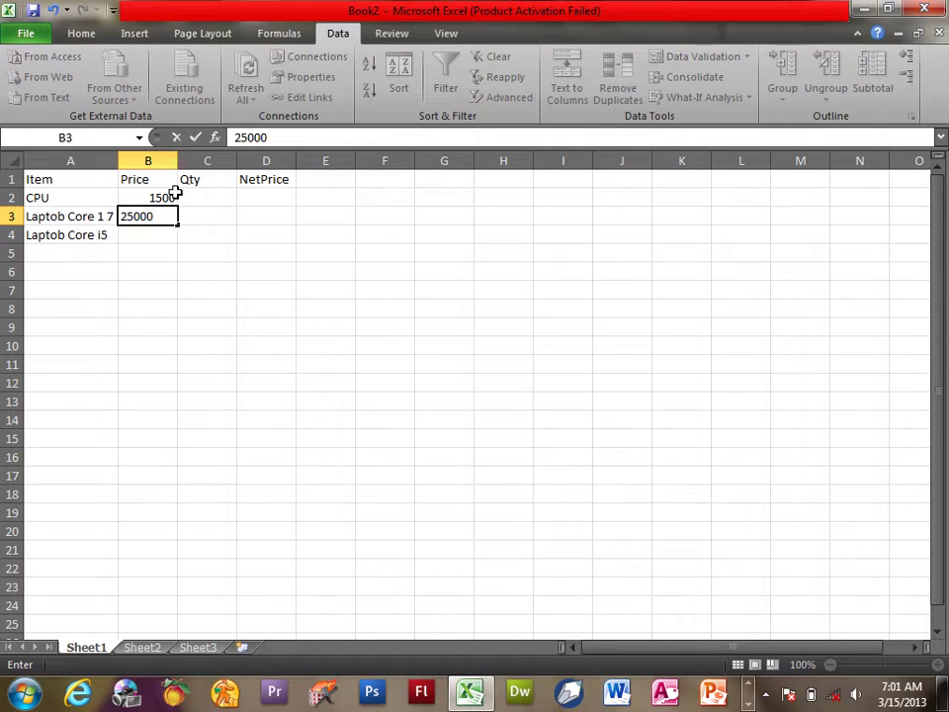
pyautogui.press('Return')
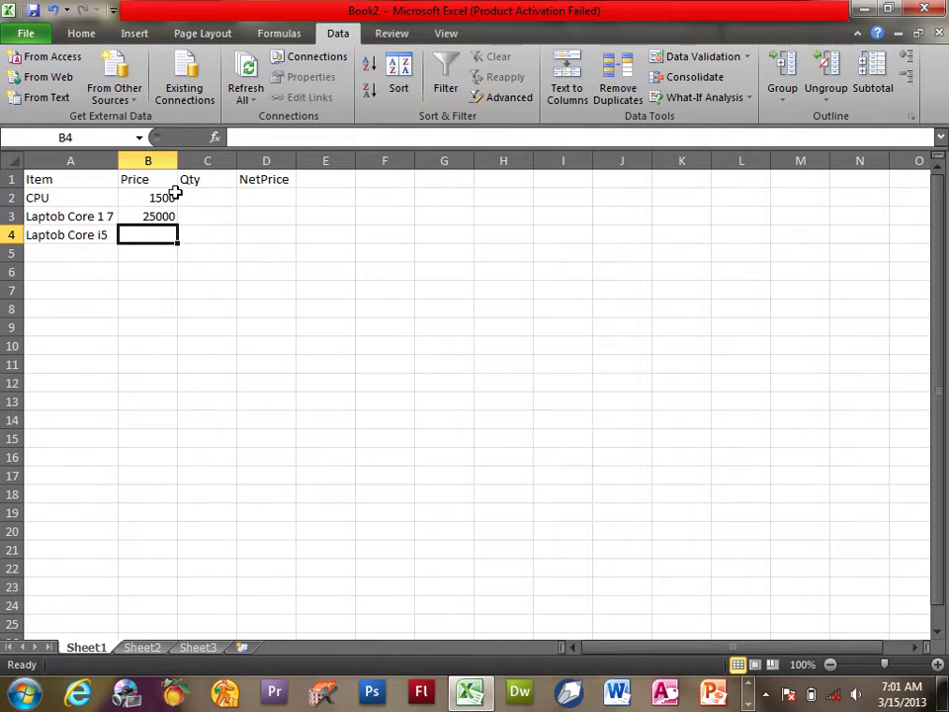
pyautogui.write('18000')
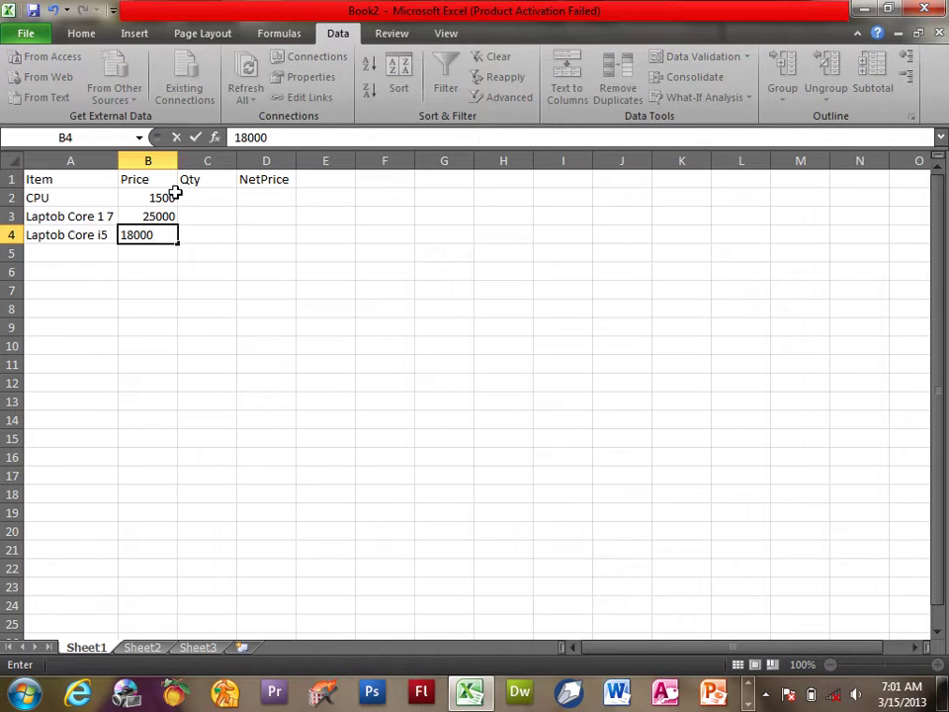
pyautogui.press('Tab')
# Step: Delete column C, leaving only the Item and Price columns
pyautogui.click(180, 196)
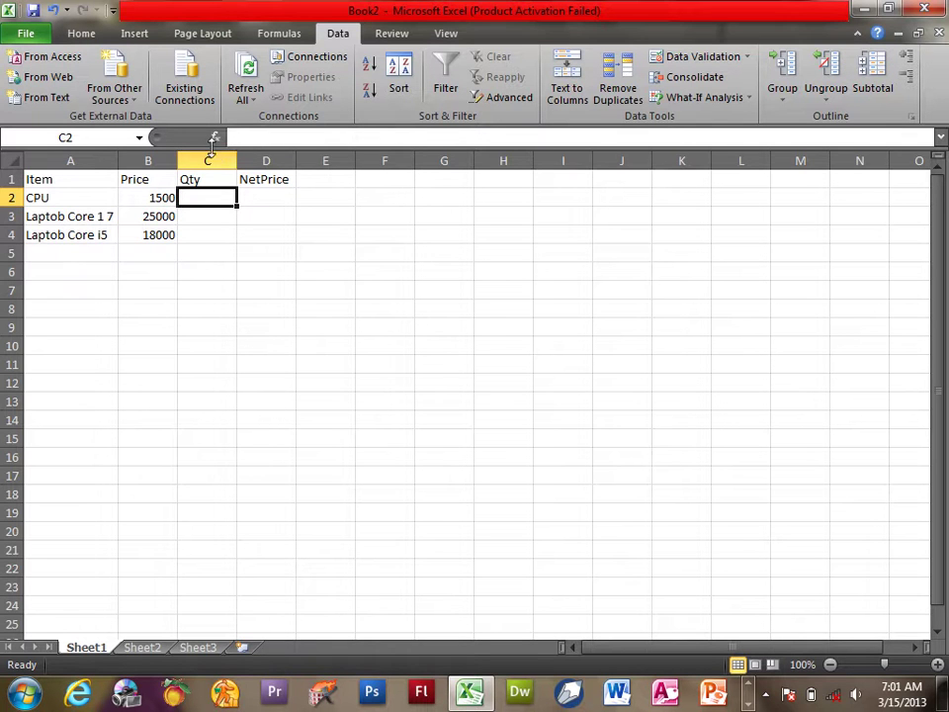
pyautogui.rightClick(206, 158)
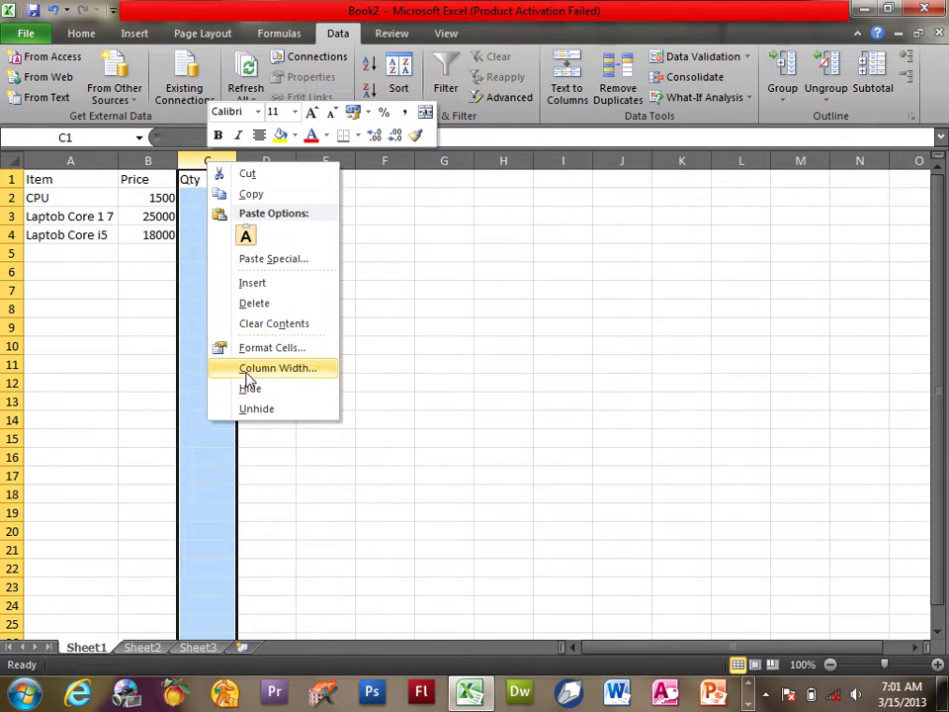
pyautogui.rightClick(206, 158)
pyautogui.click(259, 306)
# Step: Select the Item/Price table A1:B4 and bring up the What-If Analysis options
pyautogui.click(277, 287)
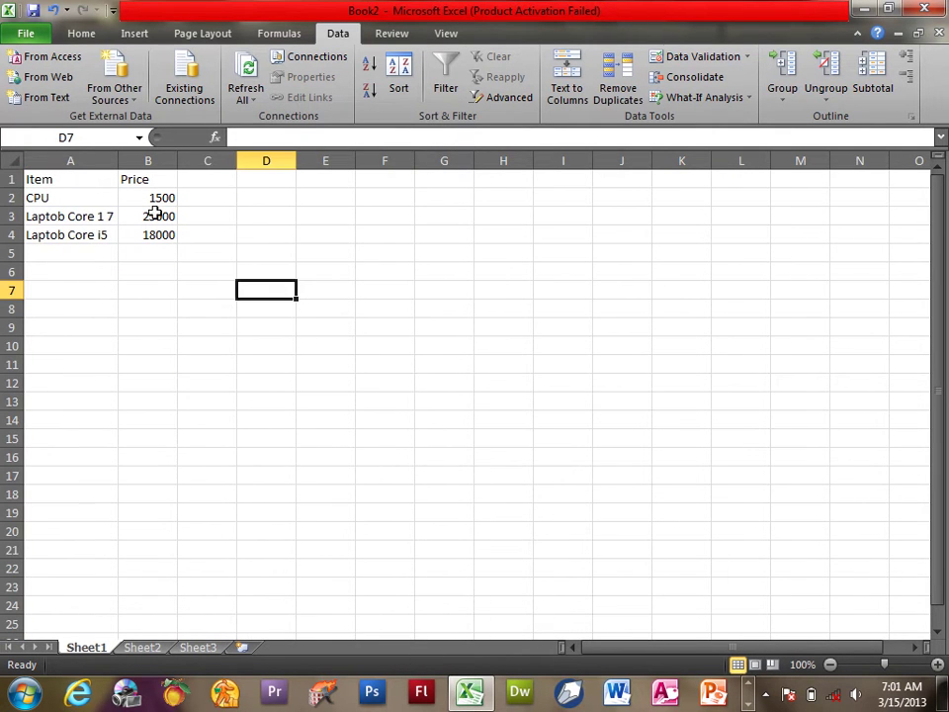
pyautogui.moveTo(149, 179); pyautogui.dragTo(70, 168)
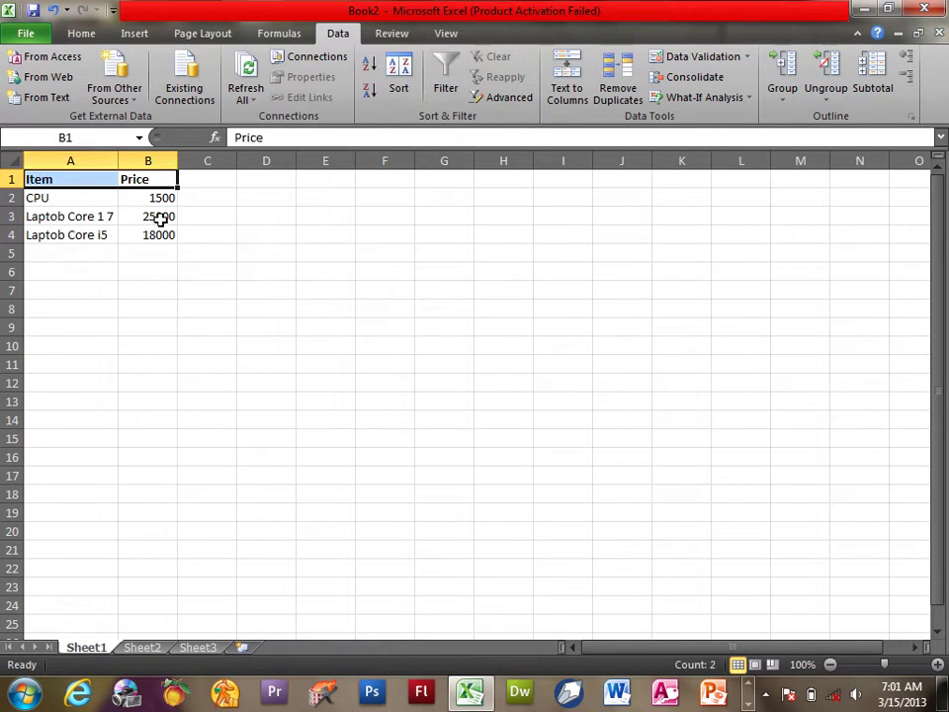
pyautogui.moveTo(143, 234); pyautogui.dragTo(47, 178)
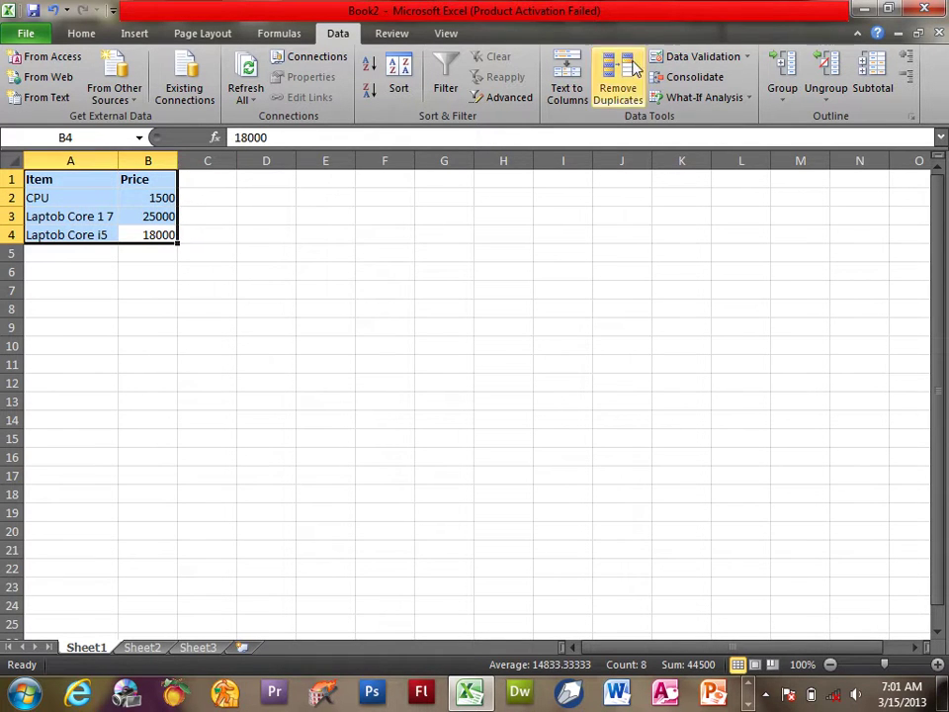
pyautogui.click(704, 96)
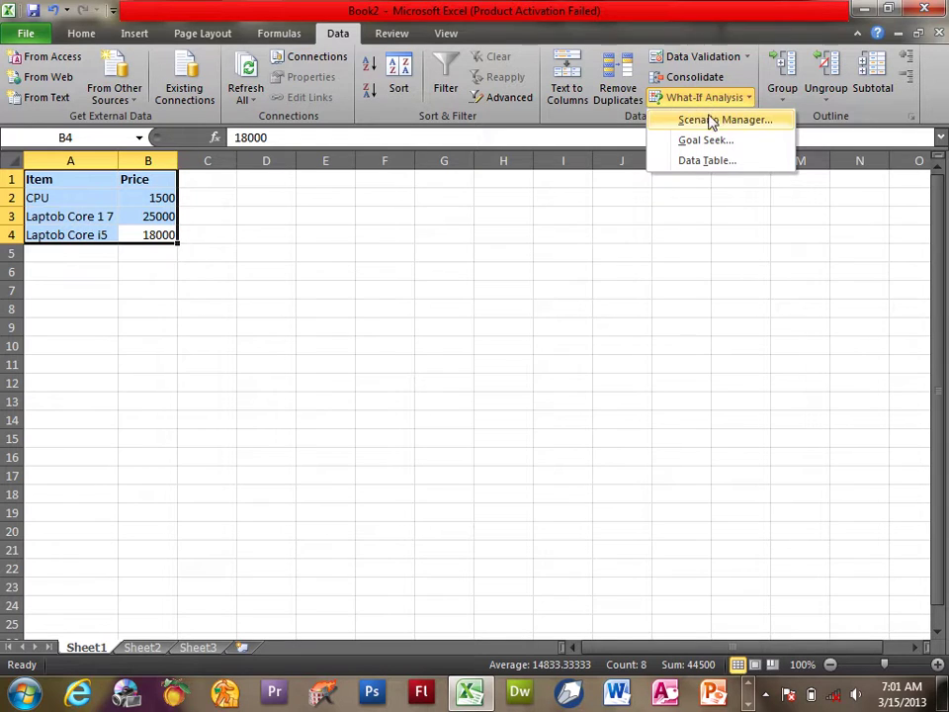
# Step: Add a named quotation scenario with changing cells A1:B4, keeping the current price values
pyautogui.click(711, 125)
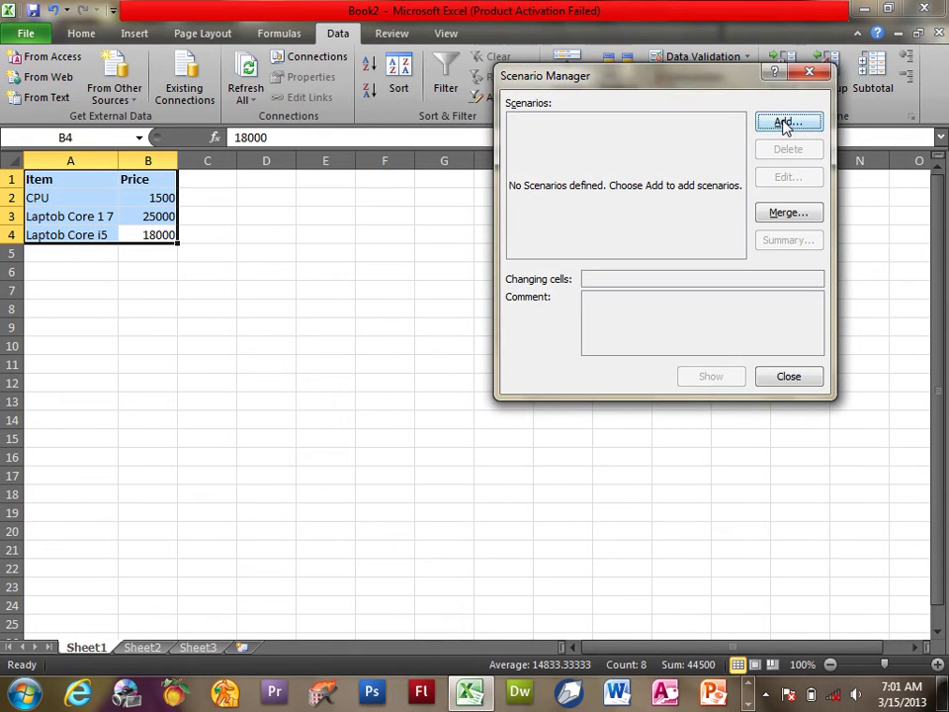
pyautogui.click(784, 124)
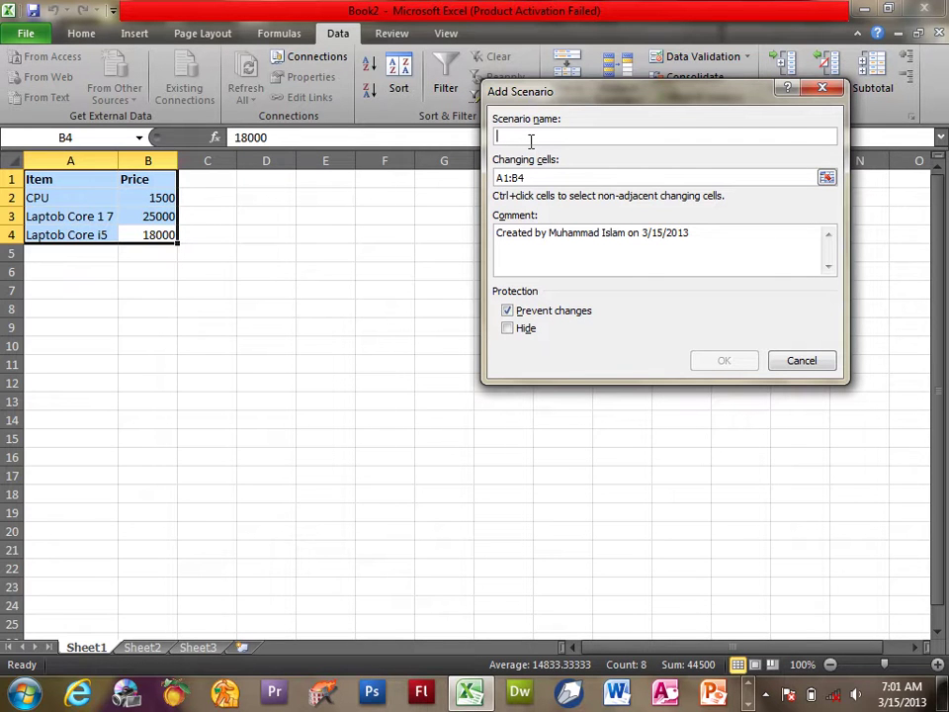
pyautogui.write('Fahim Sufi ')
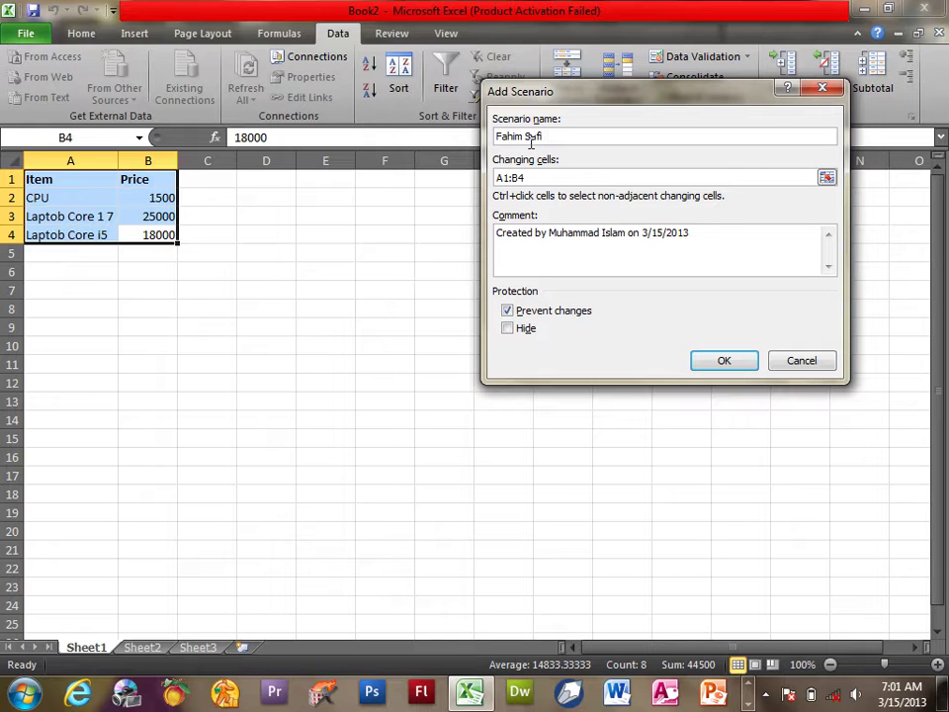
pyautogui.write('Queal')
pyautogui.press('BackSpace')
pyautogui.press('BackSpace')
pyautogui.write('ation')
pyautogui.write('s')
pyautogui.press('BackSpace')
pyautogui.press('BackSpace')
pyautogui.press('BackSpace')
pyautogui.press('BackSpace')
pyautogui.write('ation')
pyautogui.click(543, 178)
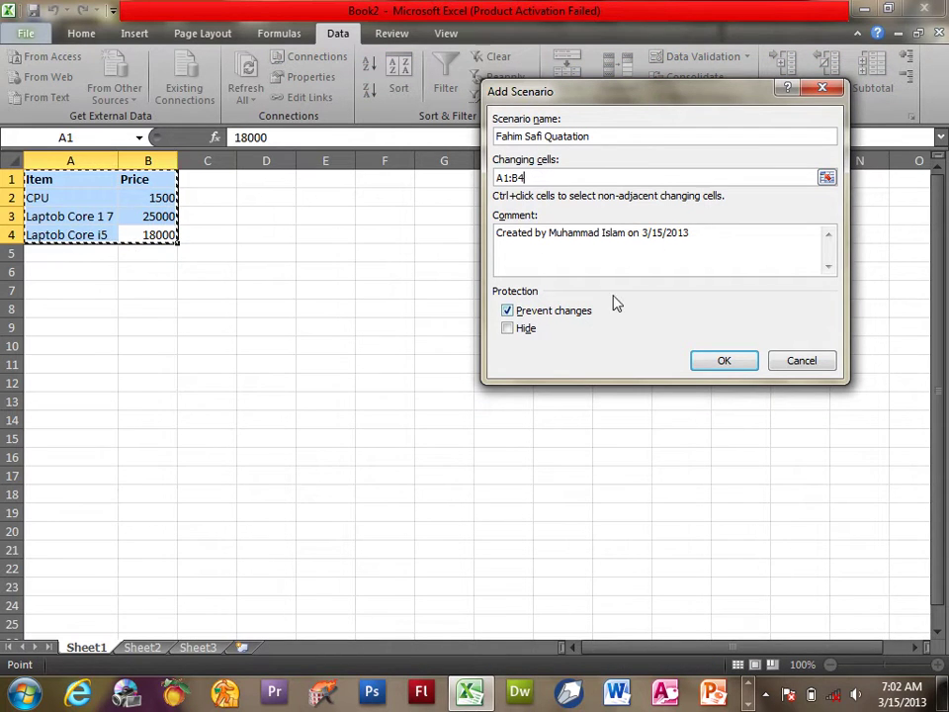
pyautogui.click(725, 362)
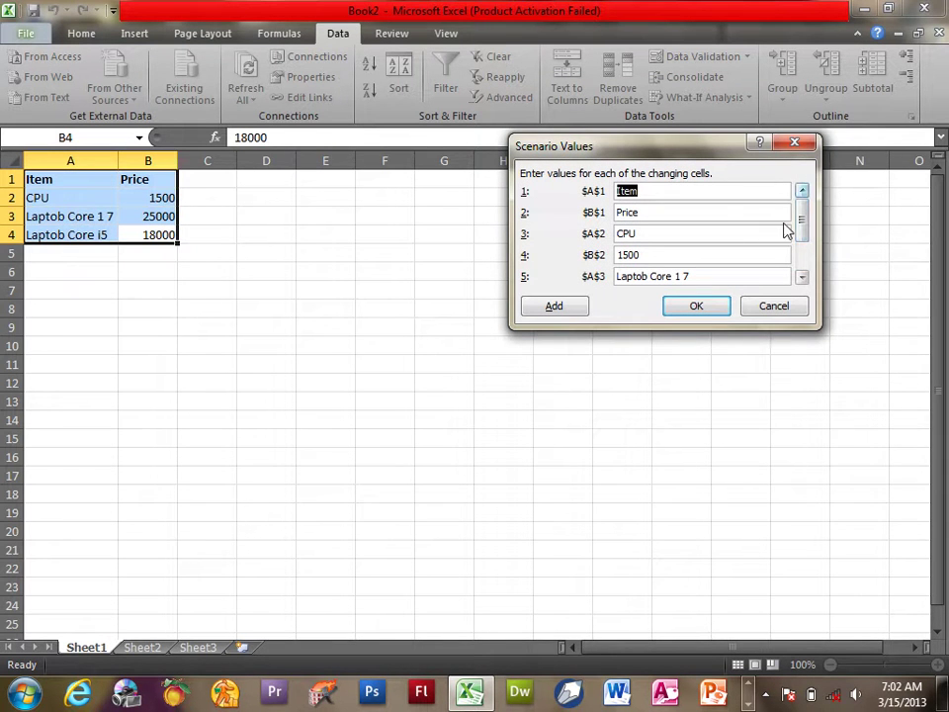
pyautogui.click(721, 306)
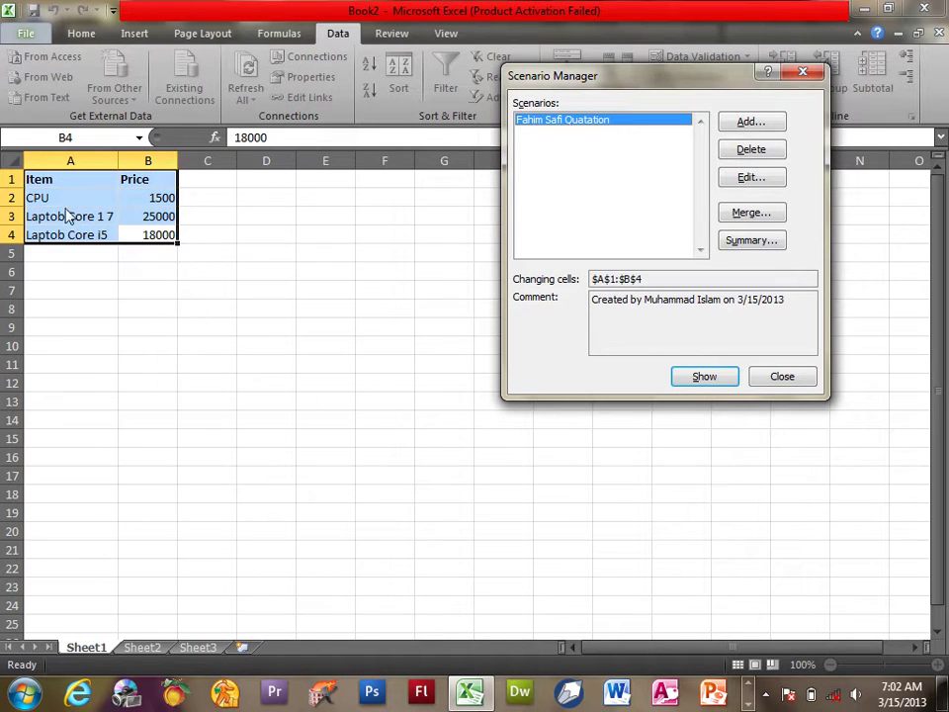
# Step: Add a second quotation scenario and type its name, correcting the misspelled ending
pyautogui.click(756, 122)
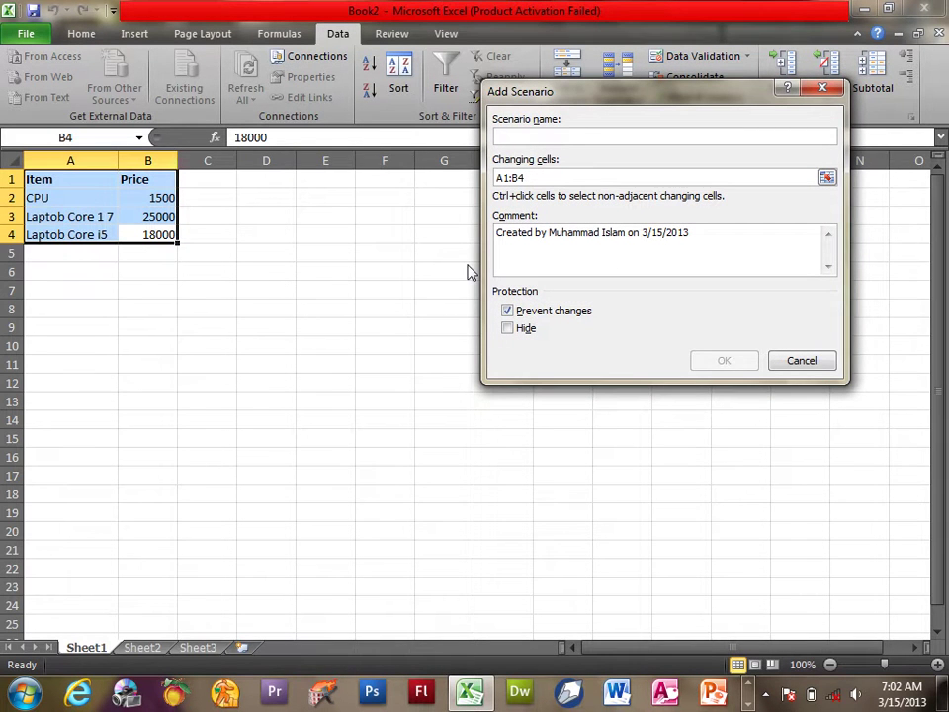
pyautogui.write('Islam ')
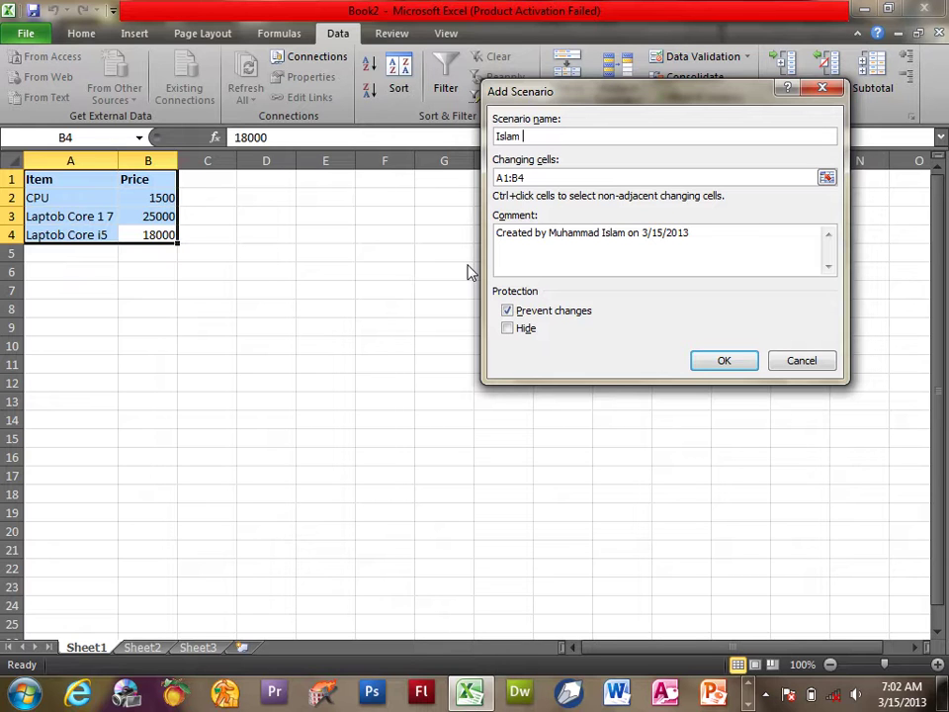
pyautogui.write('Safi Qou')
pyautogui.press('BackSpace')
pyautogui.press('BackSpace')
pyautogui.write('ou')
pyautogui.write('tation')
pyautogui.click(716, 363)
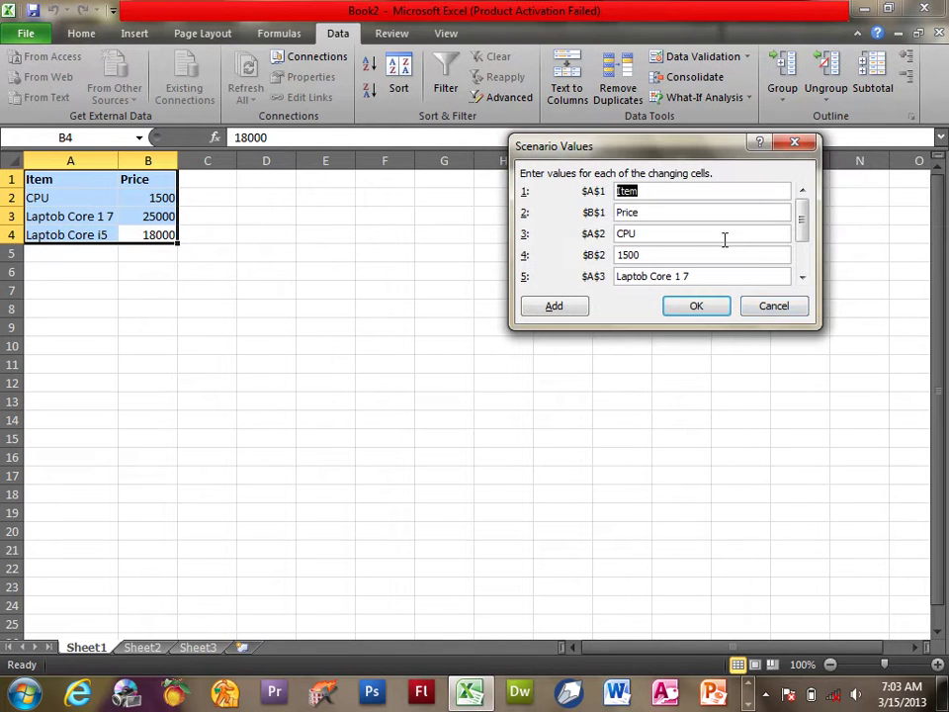
# Step: Set the second scenario's prices in $B$2, $B$3, $B$4 to 1200, 28000 and 20000
pyautogui.click(803, 276)
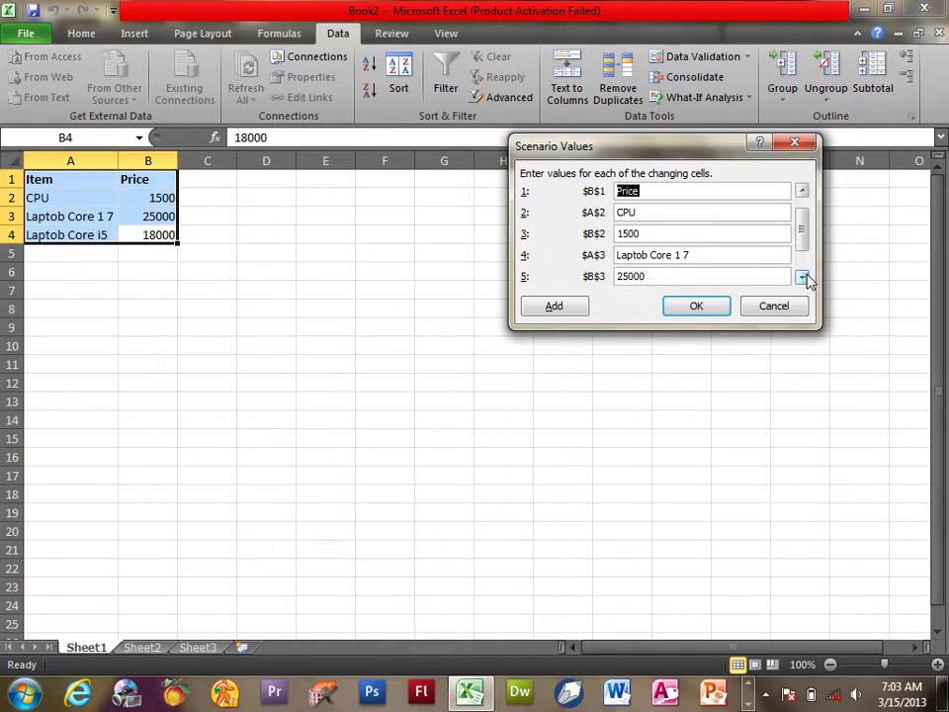
pyautogui.doubleClick(611, 230)
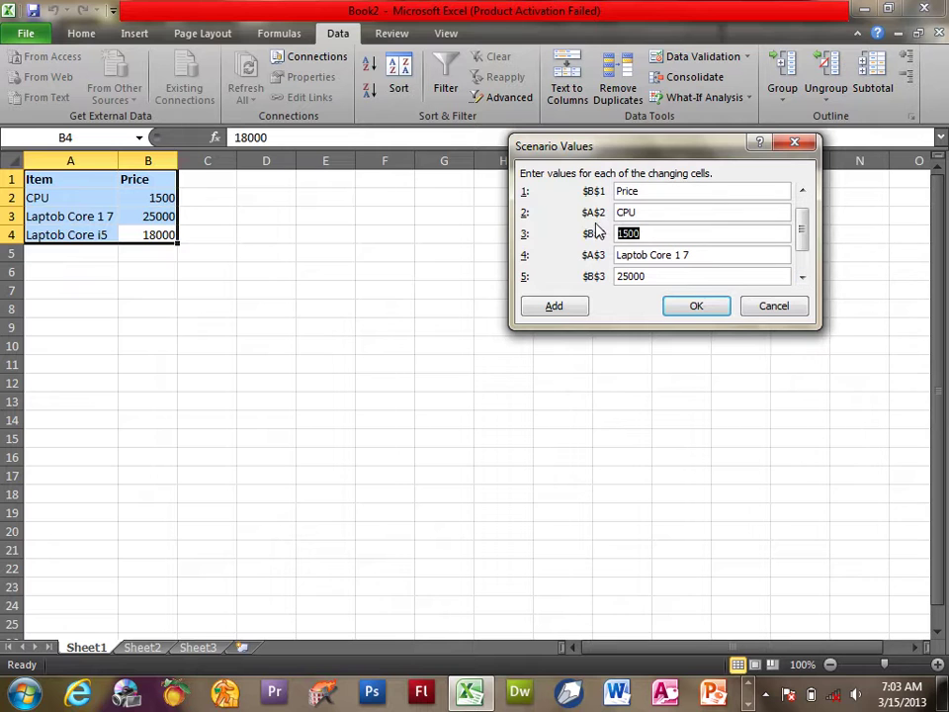
pyautogui.write('12')
pyautogui.press('Tab')
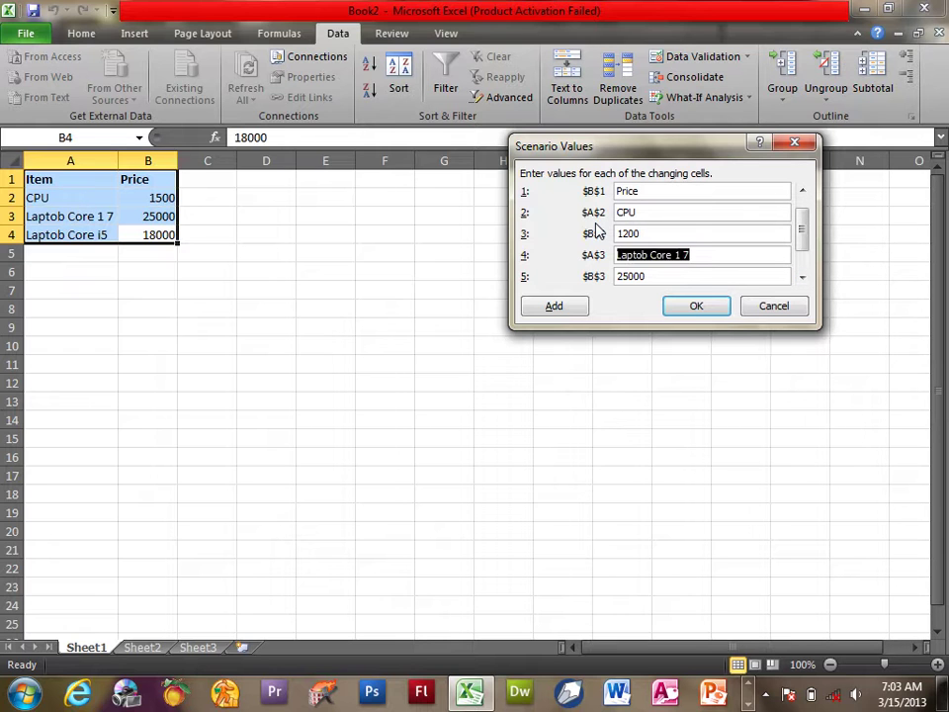
pyautogui.press('Tab')
pyautogui.write('2')
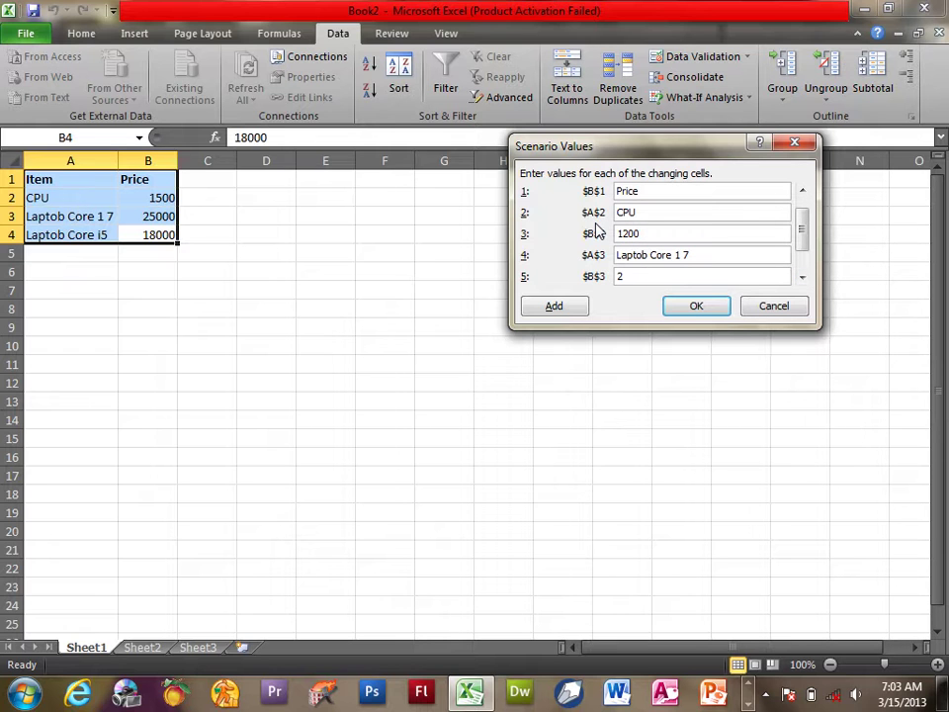
pyautogui.press('Tab')
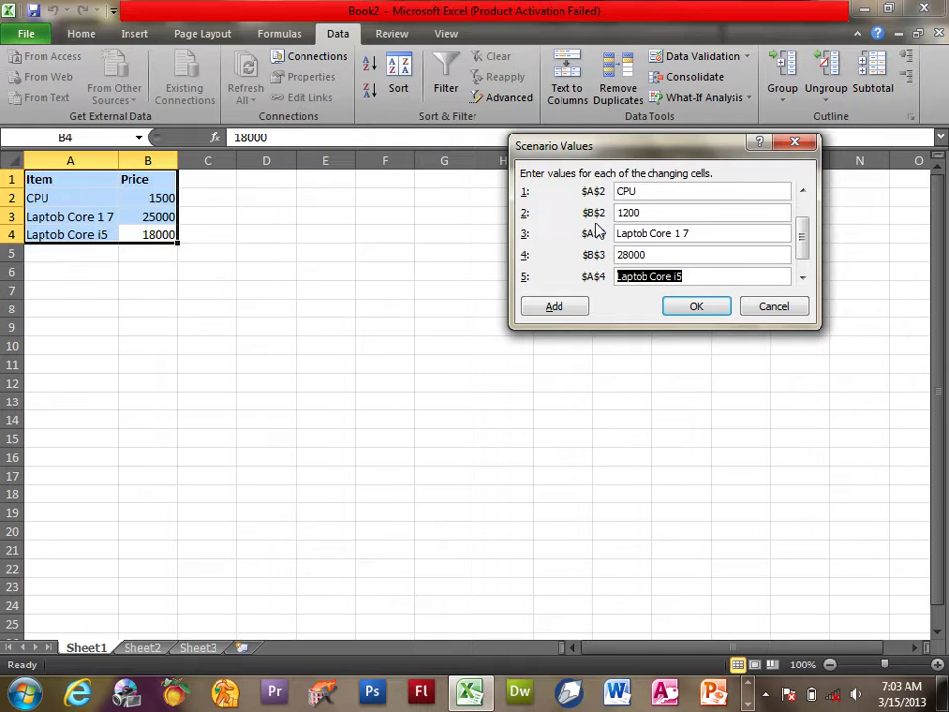
pyautogui.press('Tab')
pyautogui.write('20')
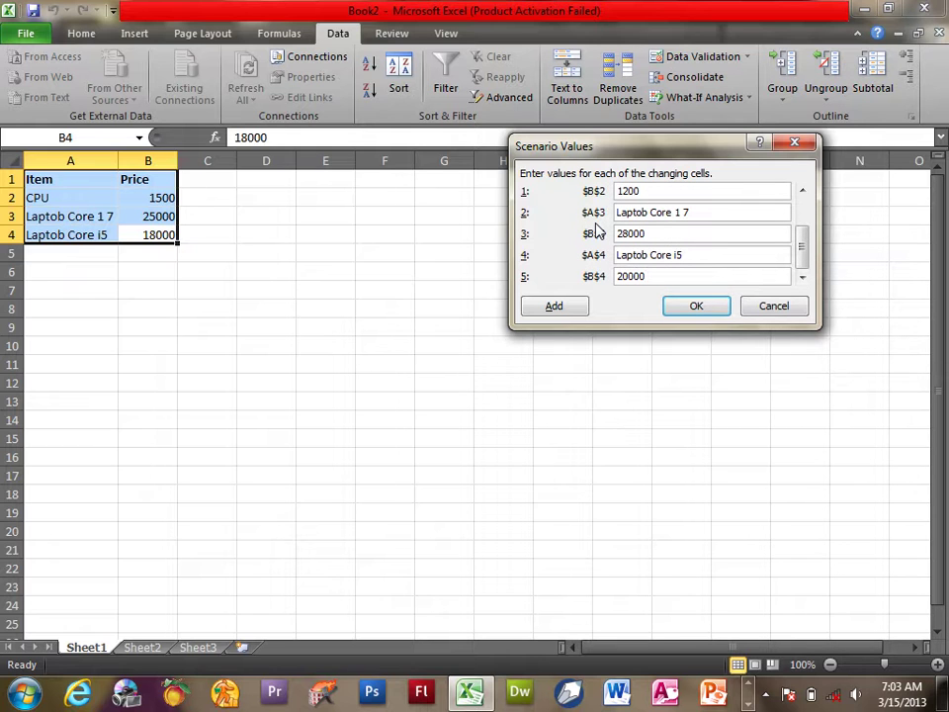
pyautogui.click(683, 309)
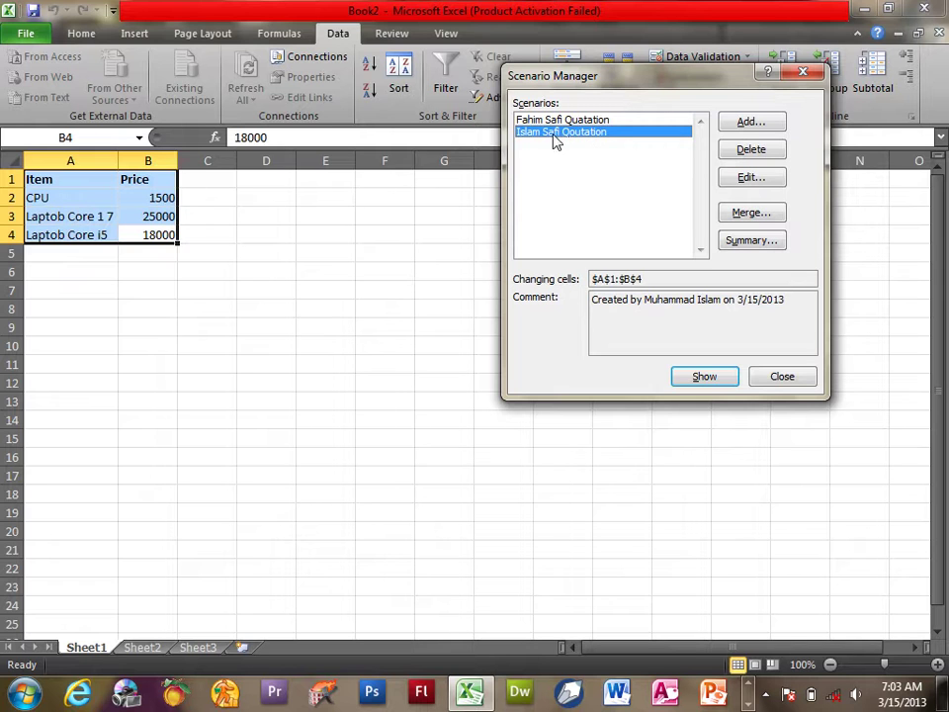
# Step: Preview the second scenario, then show the first scenario to restore the original prices
pyautogui.click(703, 385)
pyautogui.click(559, 119)
pyautogui.click(716, 382)
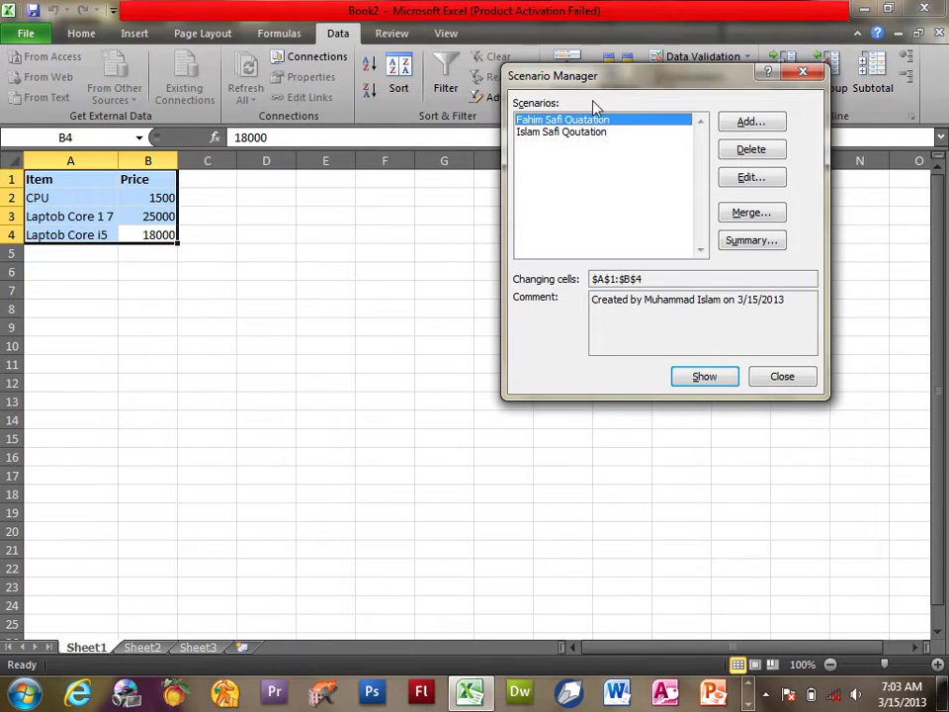
# Step: Close the Scenario Manager and bring up the context menu on the Item/Price table A1:B4
pyautogui.moveTo(598, 79); pyautogui.dragTo(559, 135)
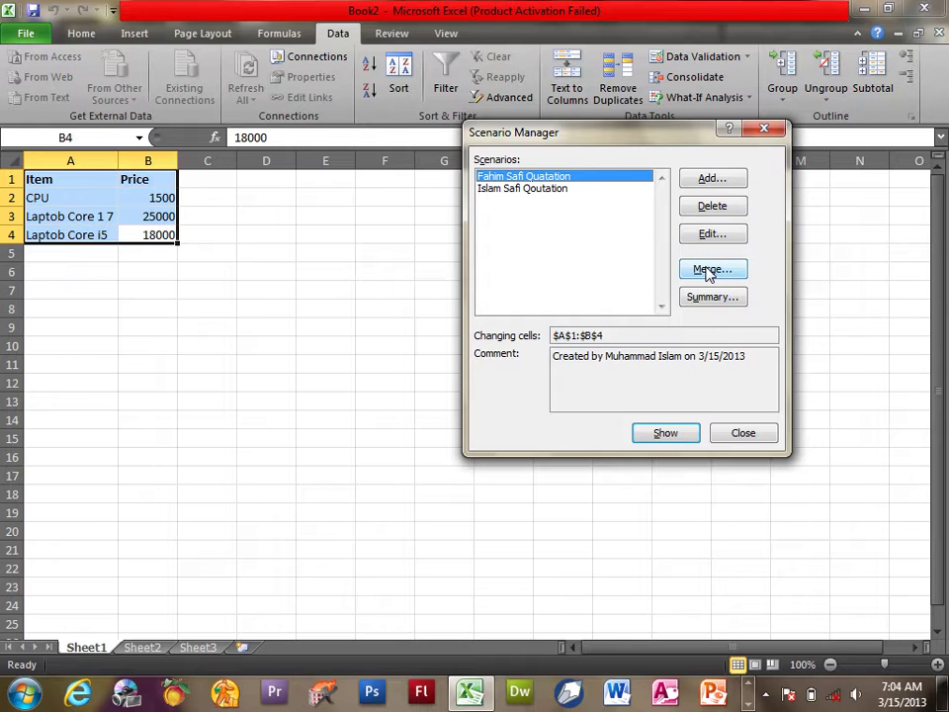
pyautogui.click(752, 437)
pyautogui.rightClick(135, 211)
# Step: Copy the Item/Price table and paste it into a new workbook, Book3
pyautogui.click(182, 244)
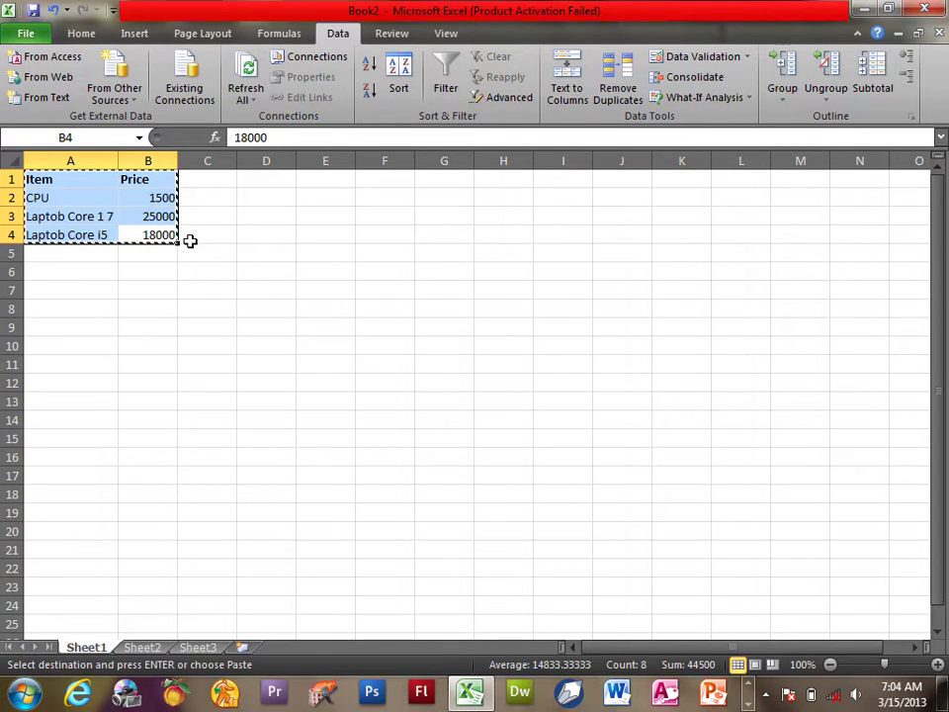
pyautogui.hotkey('ctrl', 'n')
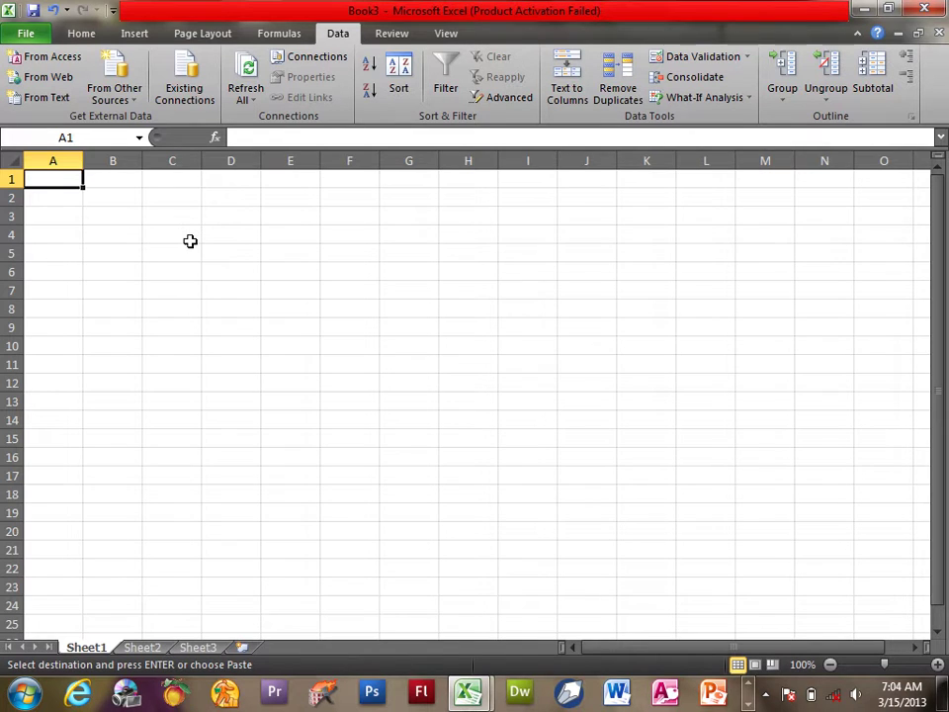
pyautogui.hotkey('ctrl', 'v')
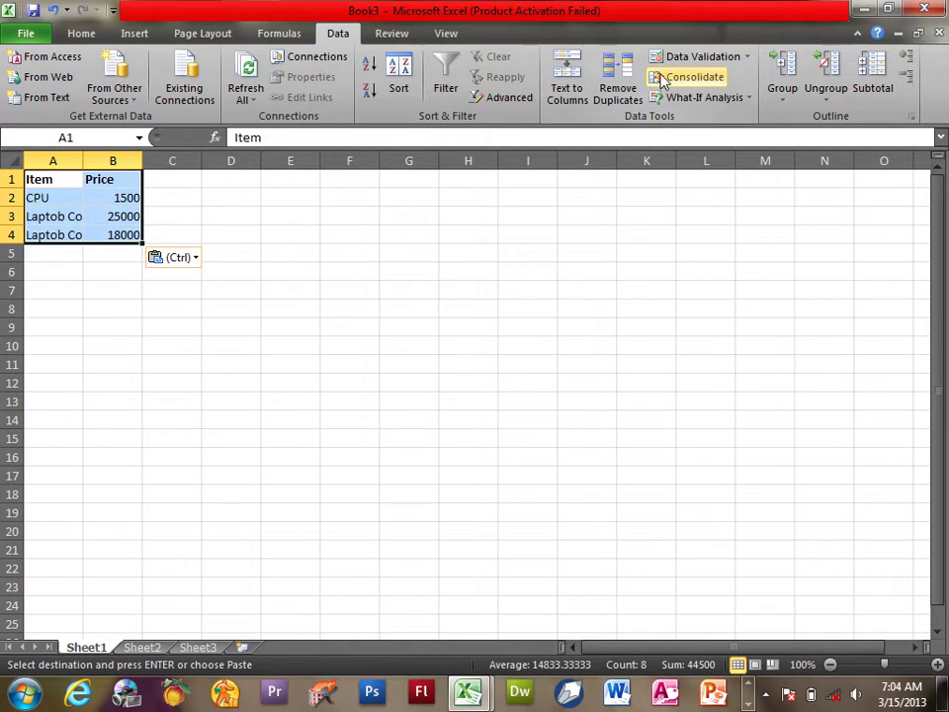
# Step: Add a scenario named 'wa' for A1:B4 in Book3, keeping its values unchanged
pyautogui.click(702, 97)
pyautogui.click(706, 120)
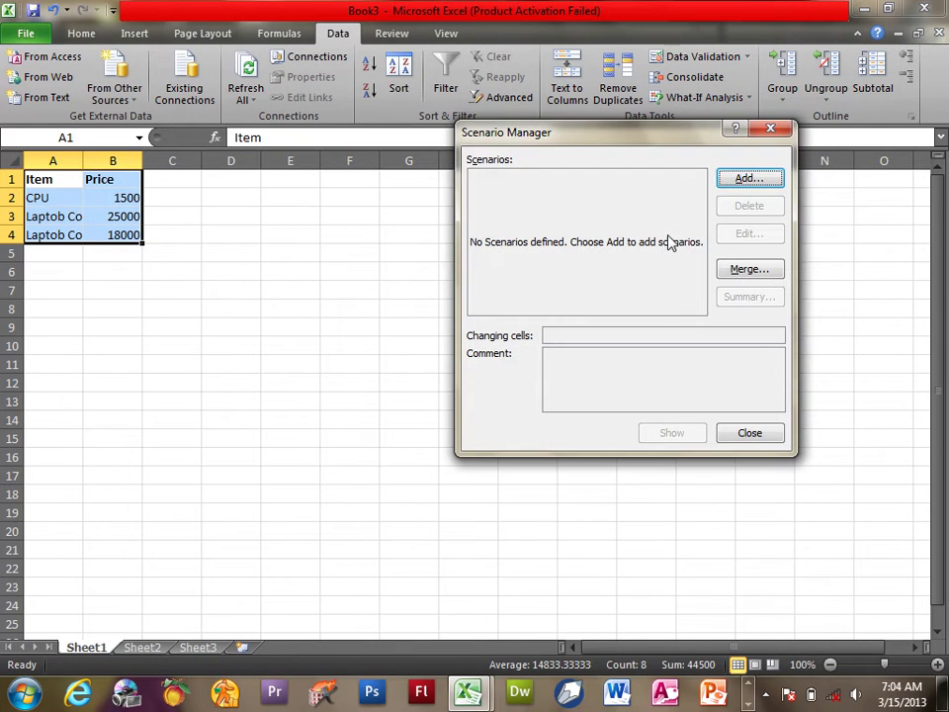
pyautogui.click(740, 181)
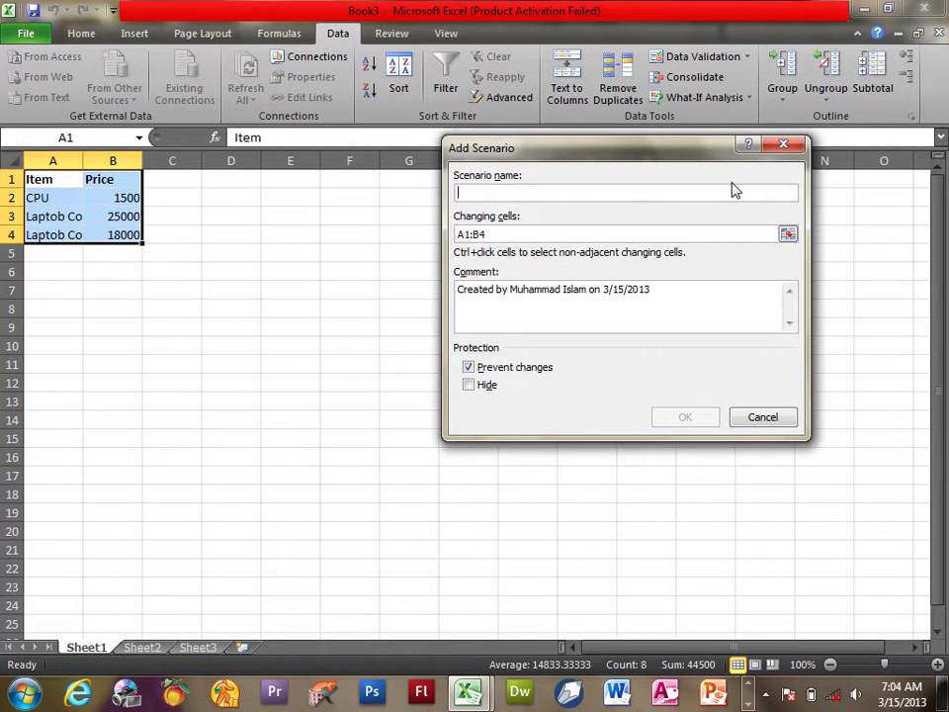
pyautogui.write('wali q')
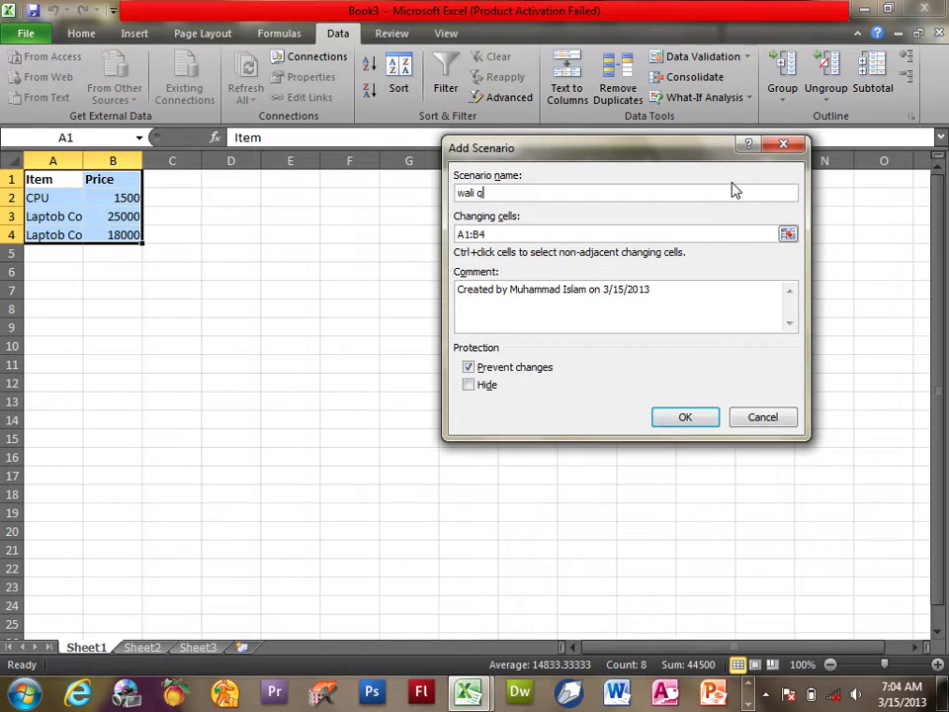
pyautogui.click(687, 419)
pyautogui.click(668, 361)
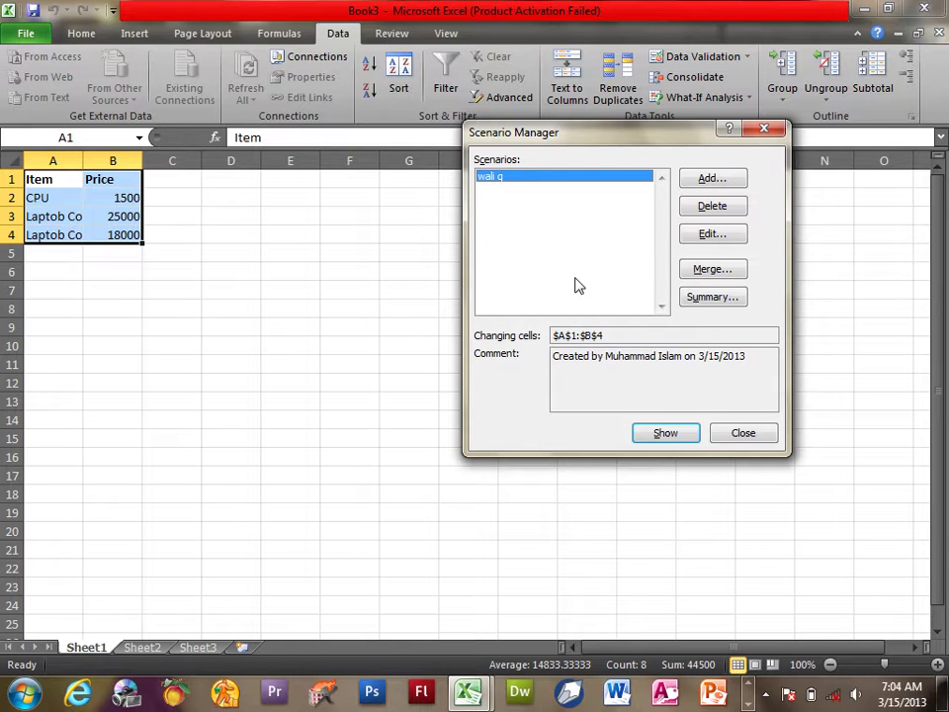
# Step: Merge the two quotation scenarios from Book2's Sheet1 into Book3, then close the Scenario Manager
pyautogui.click(712, 268)
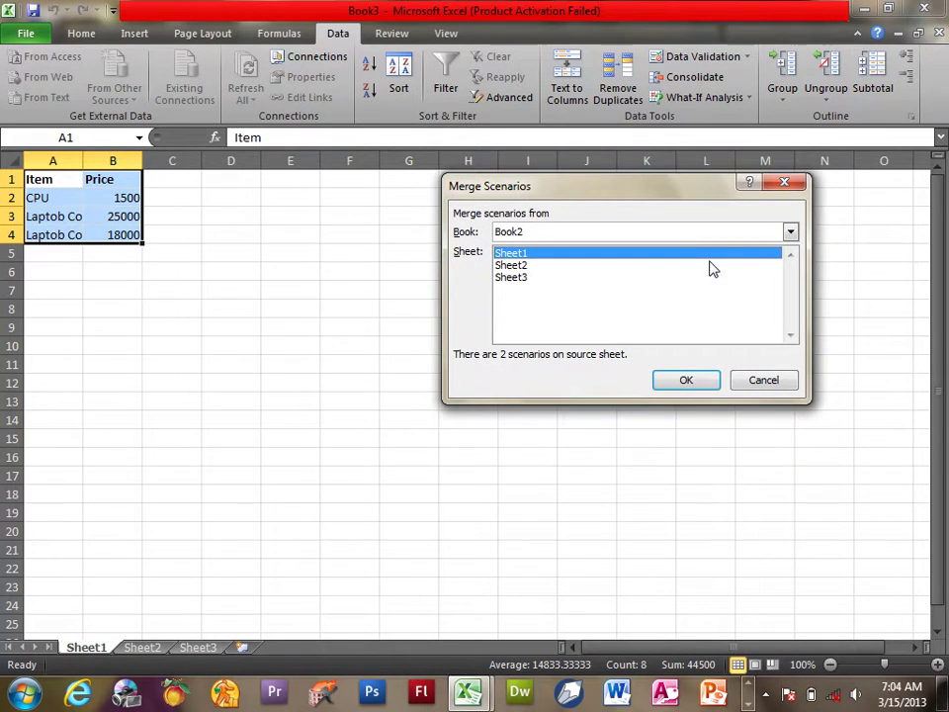
pyautogui.click(581, 230)
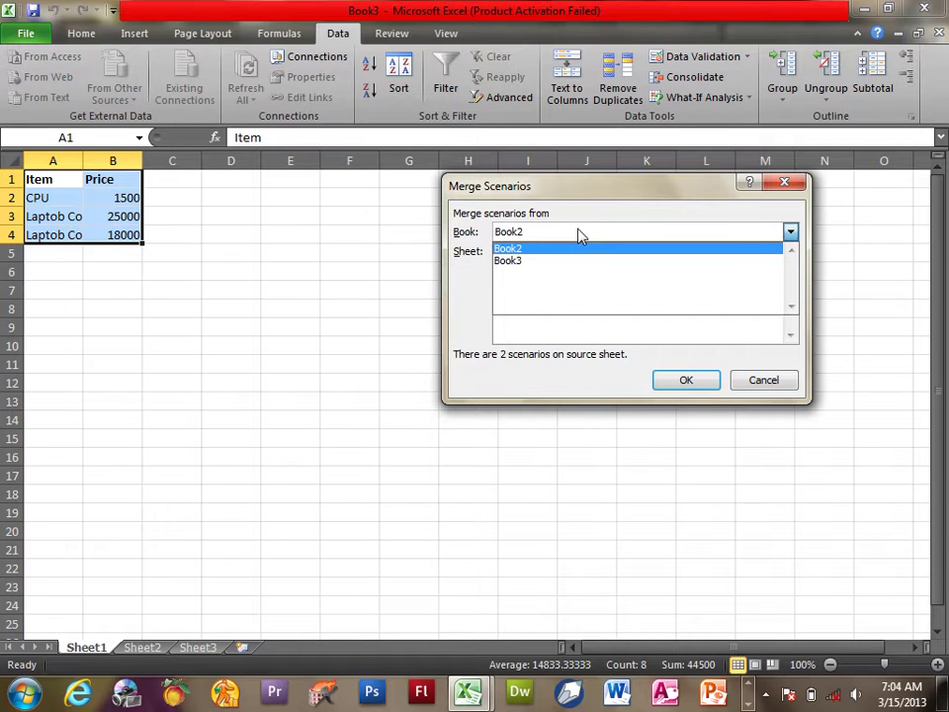
pyautogui.click(511, 249)
pyautogui.click(527, 265)
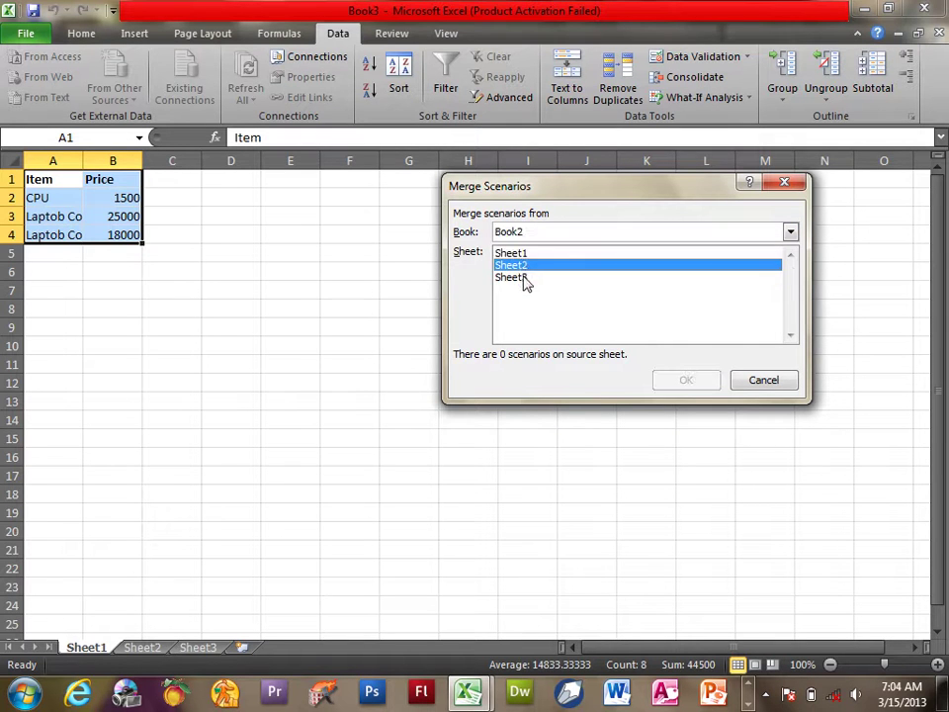
pyautogui.click(534, 276)
pyautogui.click(532, 257)
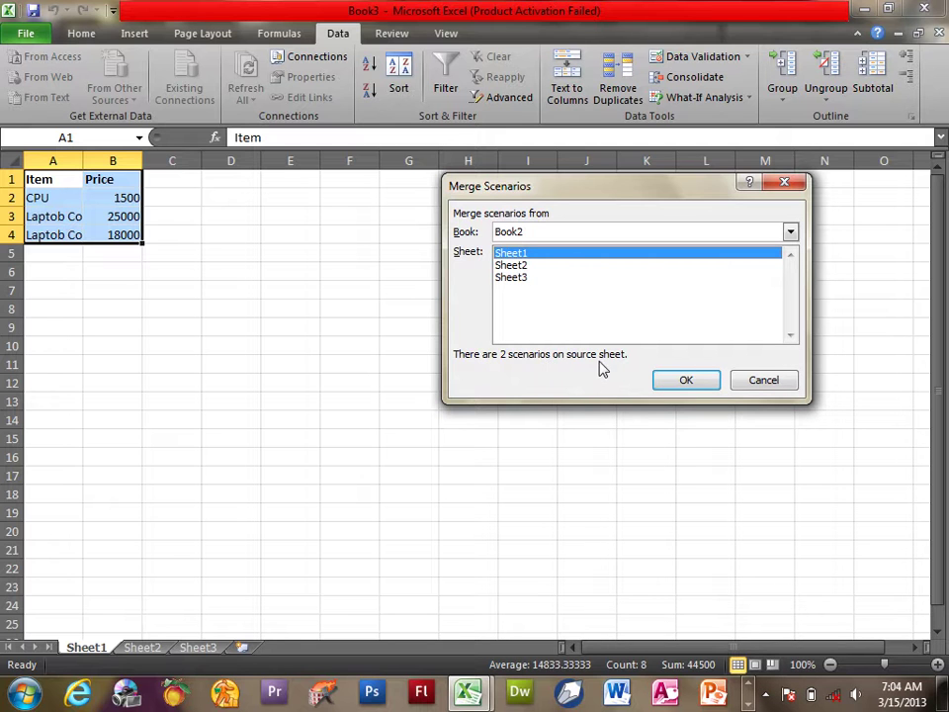
pyautogui.click(702, 381)
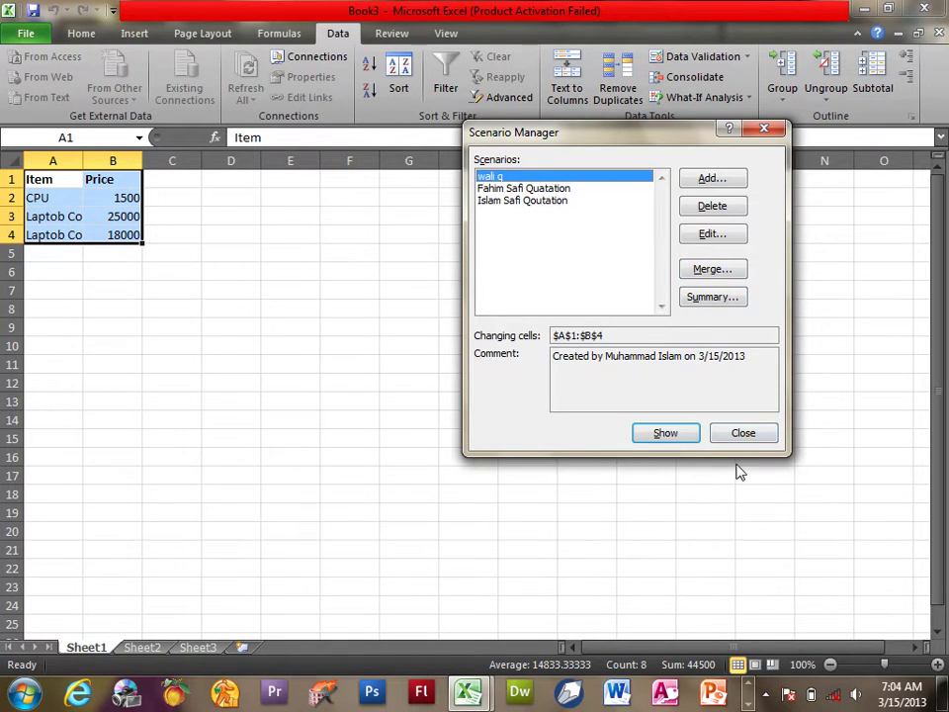
pyautogui.click(742, 432)
# Step: Switch to the Book2 workbook and open its Scenario Manager
pyautogui.moveTo(470, 664)
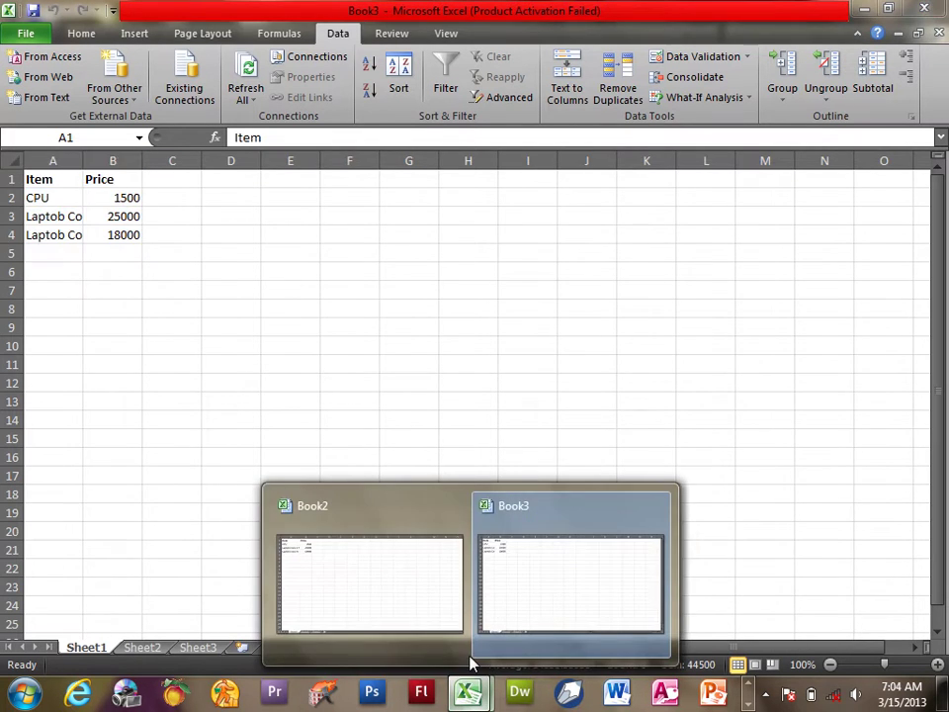
pyautogui.click(361, 564)
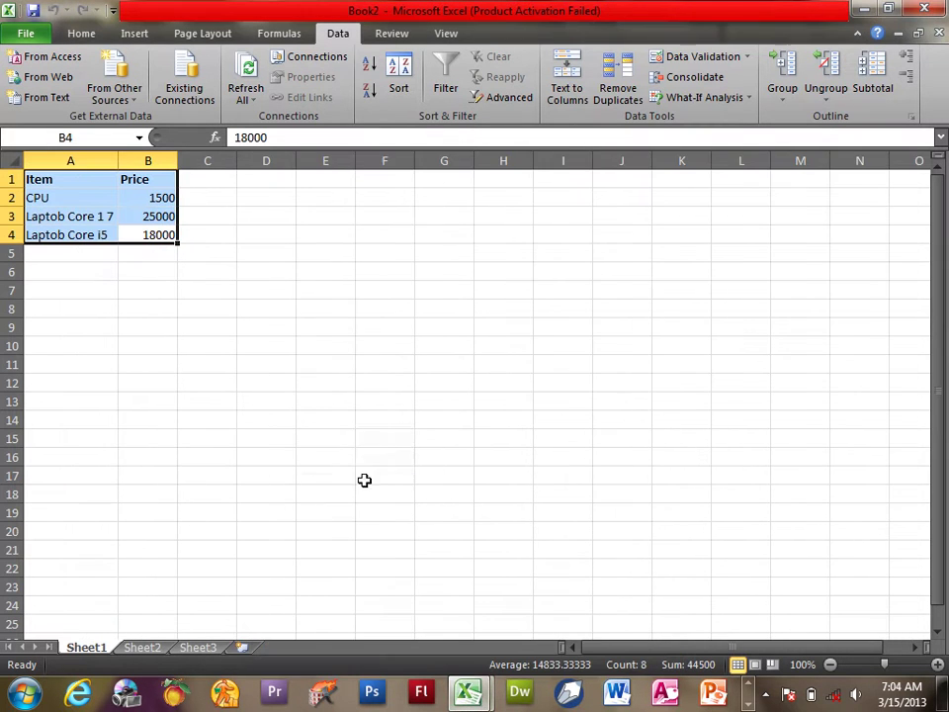
pyautogui.click(704, 96)
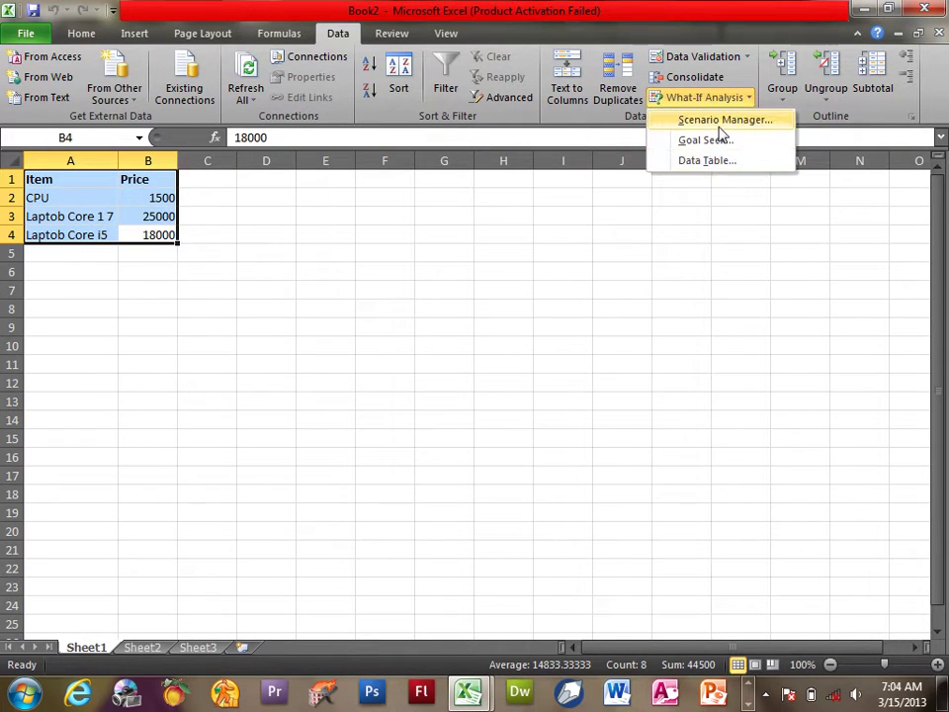
pyautogui.click(721, 120)
# Step: Create a plain Scenario summary report with A9 as the result cell
pyautogui.click(707, 301)
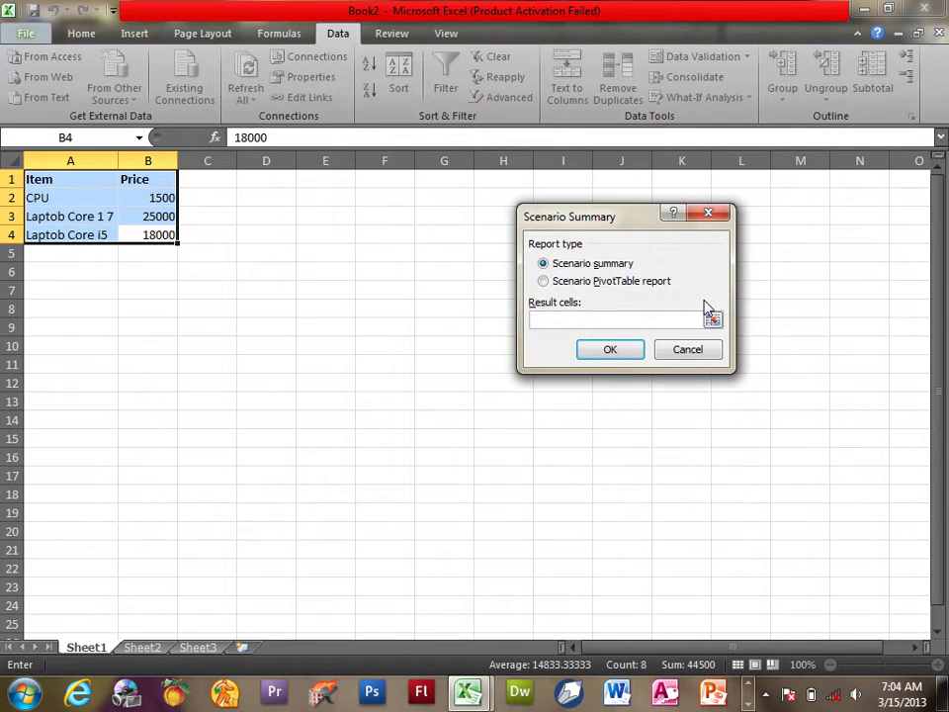
pyautogui.click(81, 331)
pyautogui.click(583, 285)
pyautogui.click(580, 265)
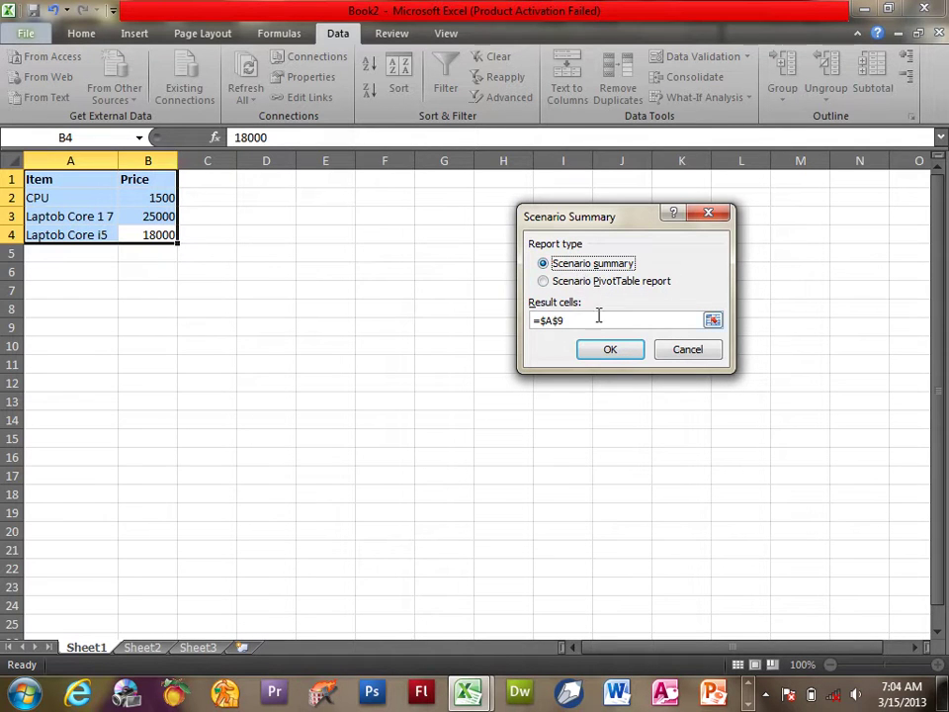
pyautogui.click(589, 284)
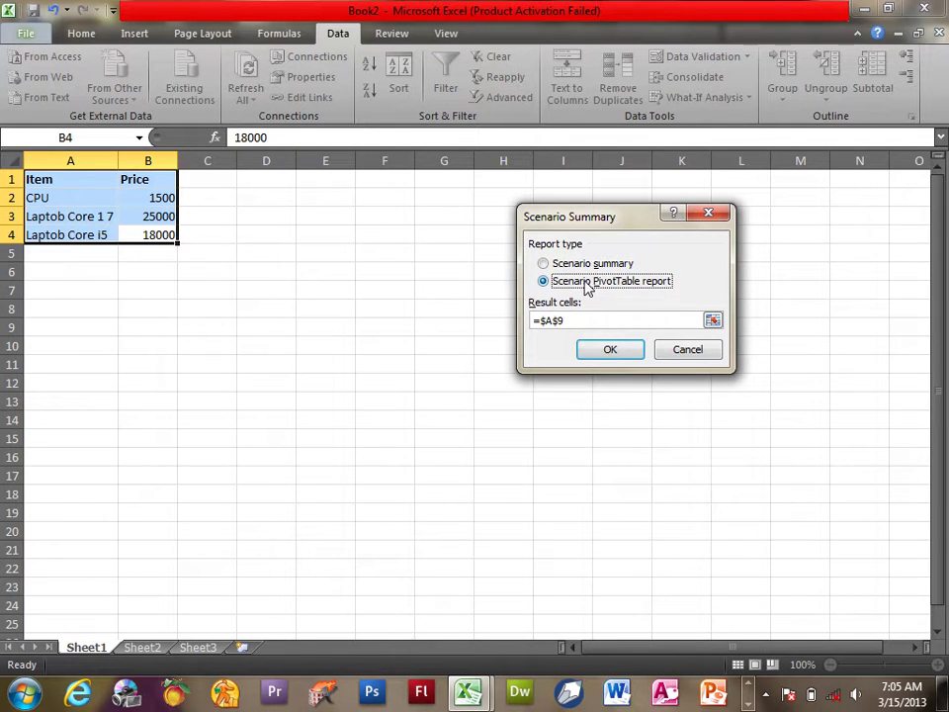
pyautogui.click(582, 267)
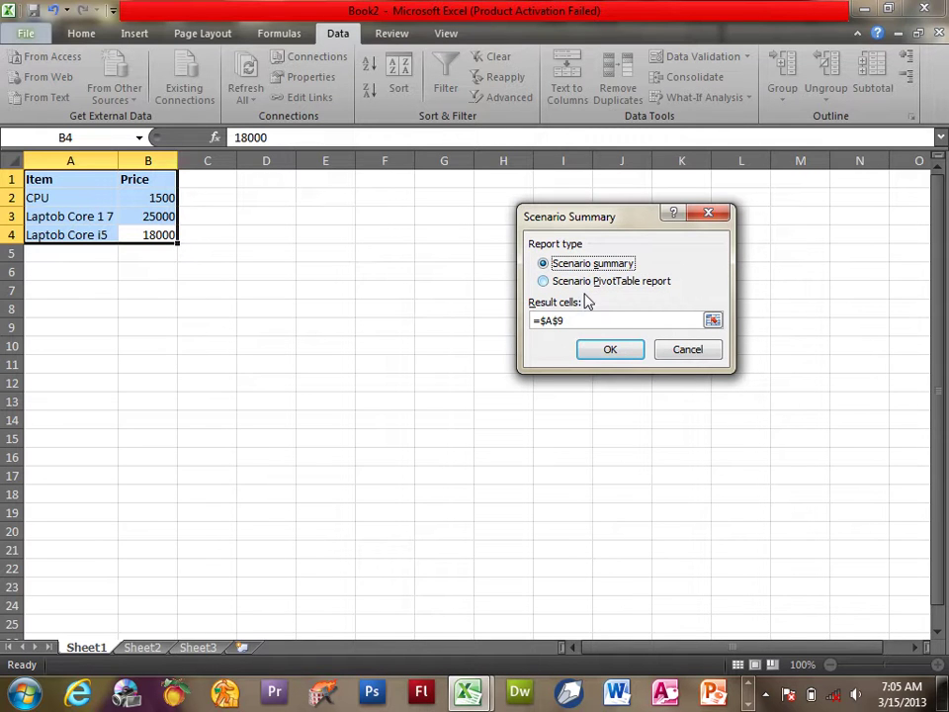
pyautogui.click(631, 353)
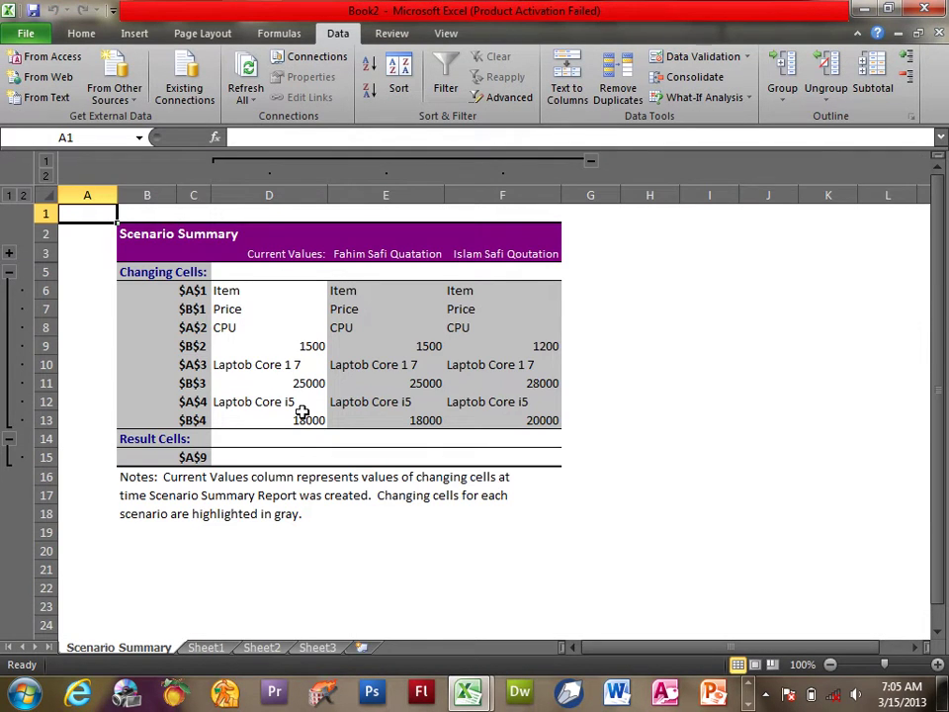
# Step: Review the summary's current, first and second scenario value columns, then return to Sheet1
pyautogui.moveTo(149, 237); pyautogui.dragTo(491, 482)
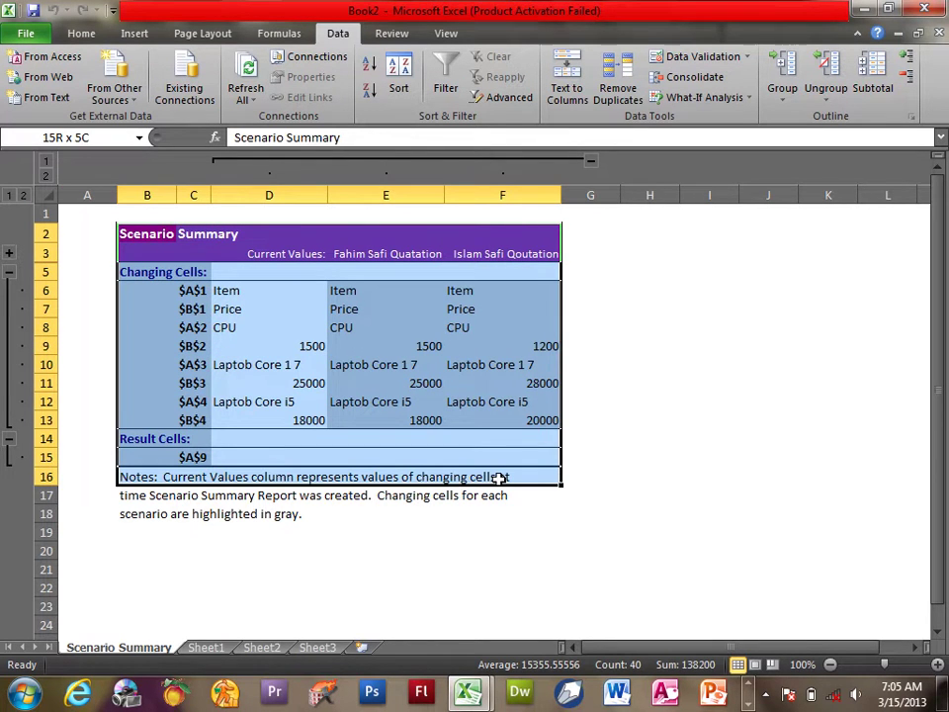
pyautogui.click(450, 415)
pyautogui.moveTo(257, 291); pyautogui.dragTo(264, 416)
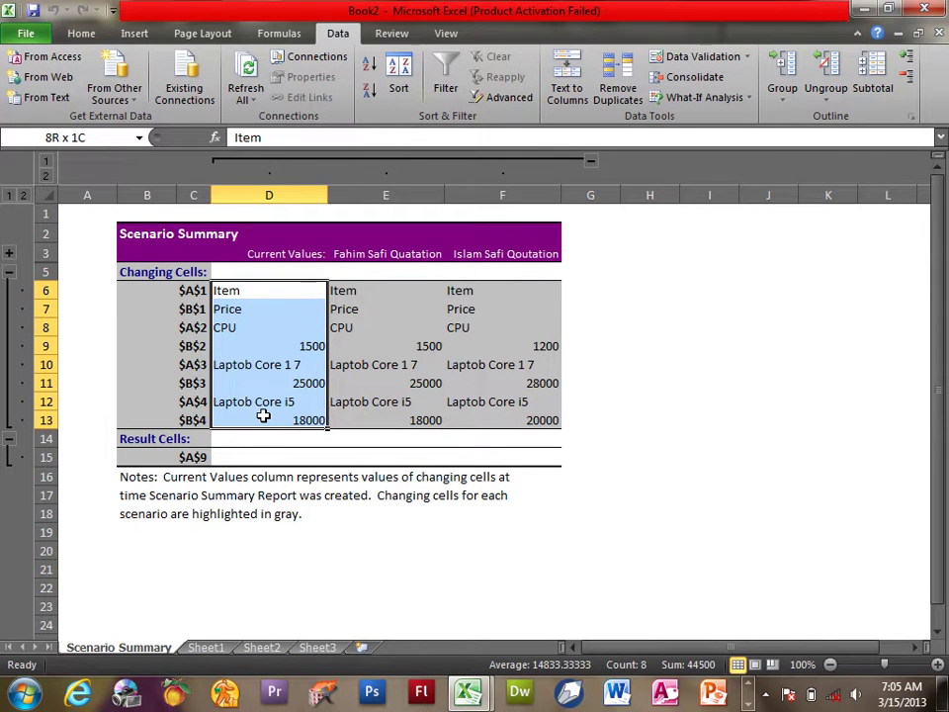
pyautogui.moveTo(358, 289); pyautogui.dragTo(344, 427)
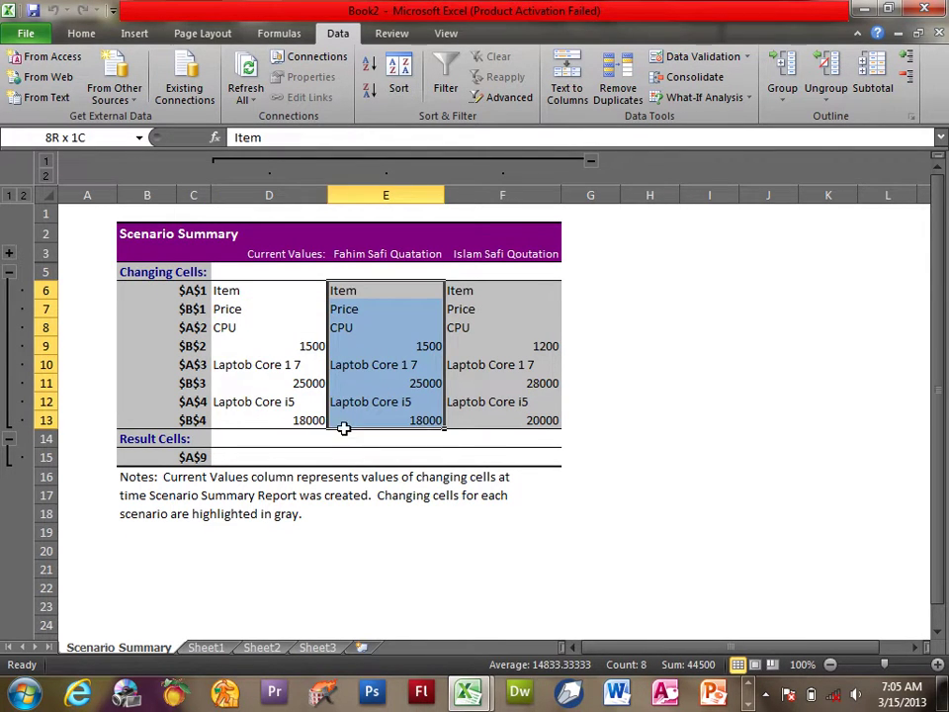
pyautogui.moveTo(451, 290); pyautogui.dragTo(478, 427)
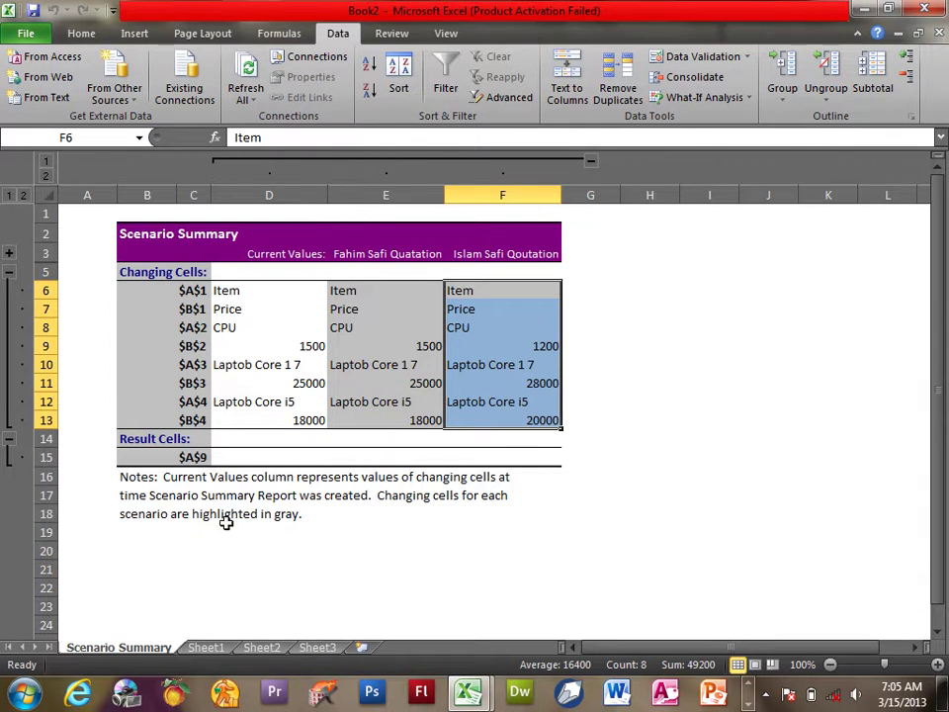
pyautogui.hotkey('ctrl', 'pagedown')
pyautogui.click(704, 97)
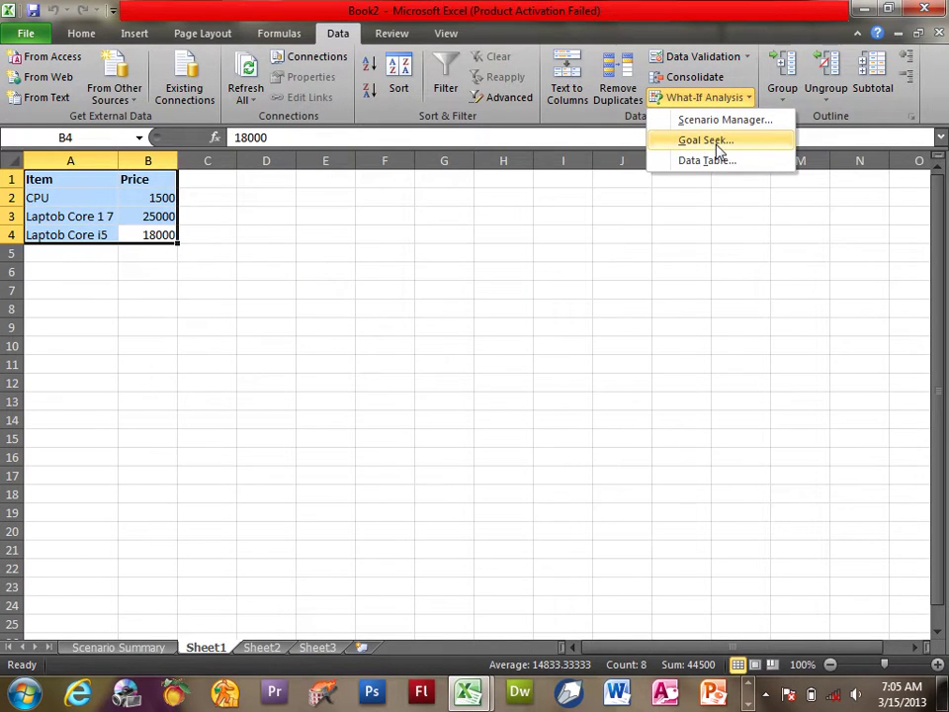
# Step: Enter a Total label in A5 and an AutoSum of B2:B4 in B5
pyautogui.click(198, 257)
pyautogui.click(139, 249)
pyautogui.click(96, 252)
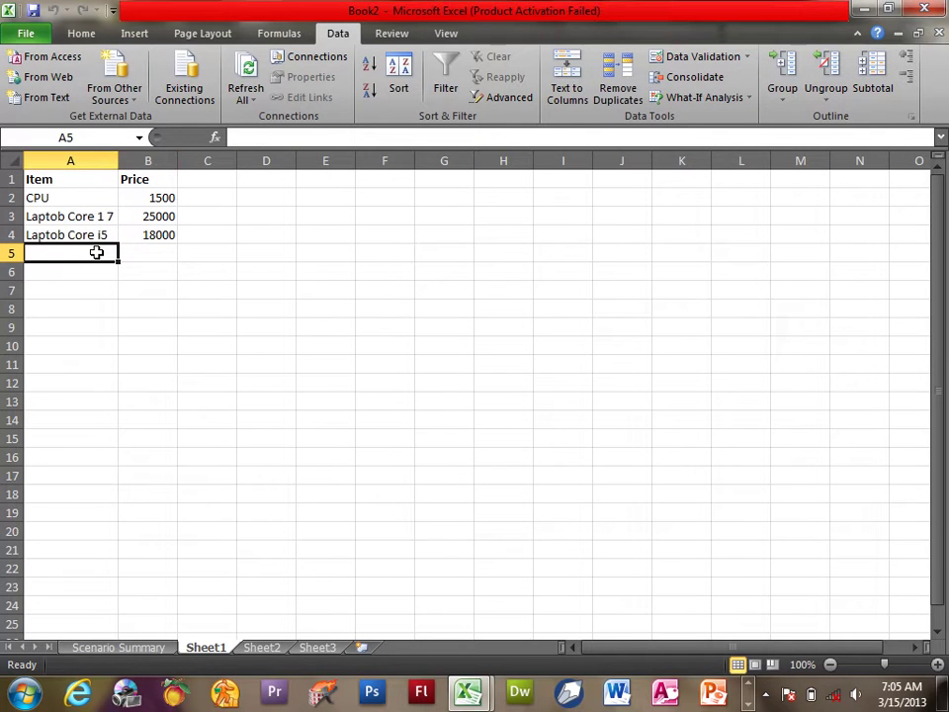
pyautogui.write('Totall')
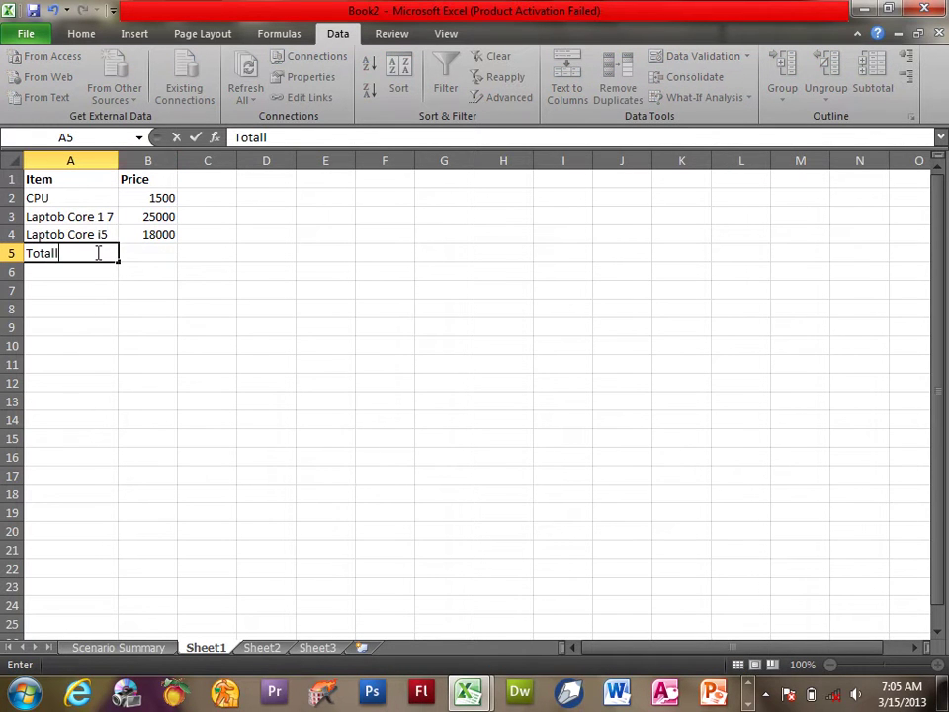
pyautogui.press('BackSpace')
pyautogui.press('Tab')
pyautogui.hotkey('alt', '=')
pyautogui.press('Return')
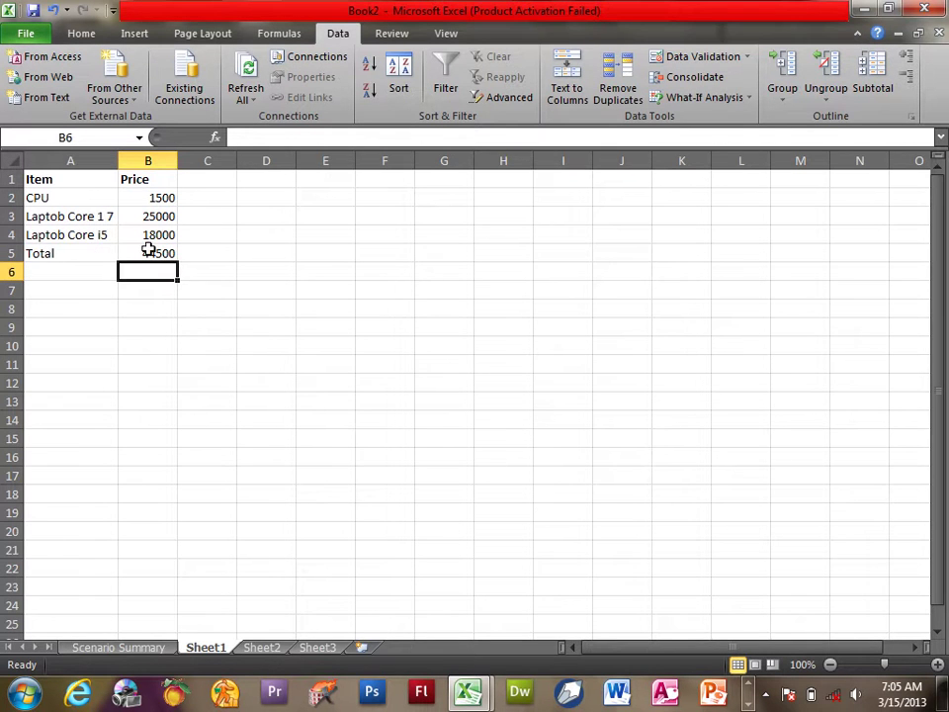
# Step: Make the Total row A5:B5 bold and autofit column B to its contents
pyautogui.moveTo(149, 249); pyautogui.dragTo(74, 248)
pyautogui.hotkey('ctrl', 'b')
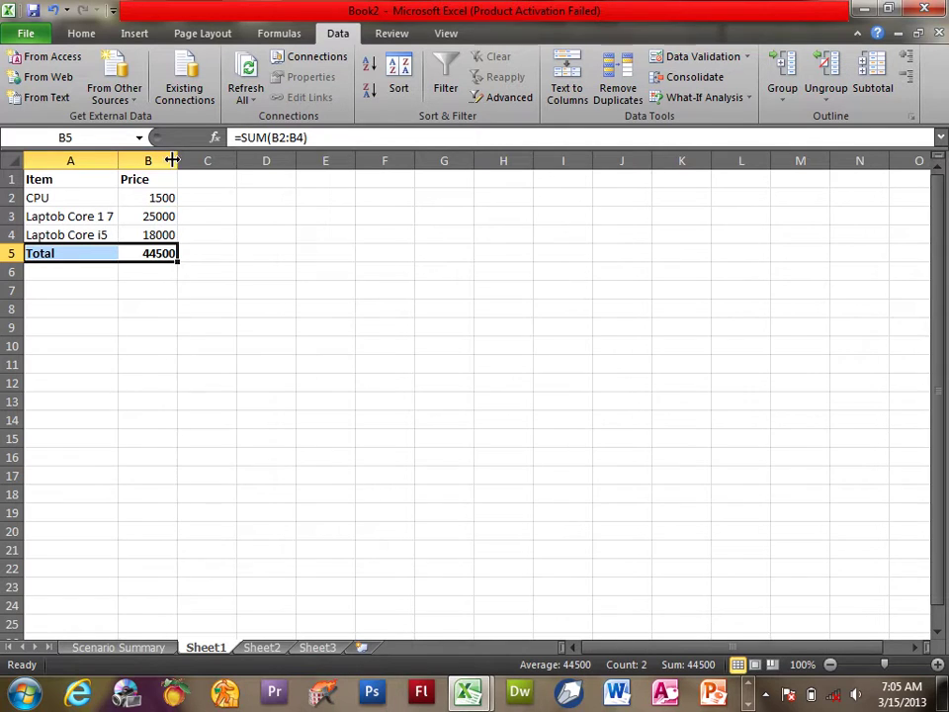
pyautogui.doubleClick(177, 160)
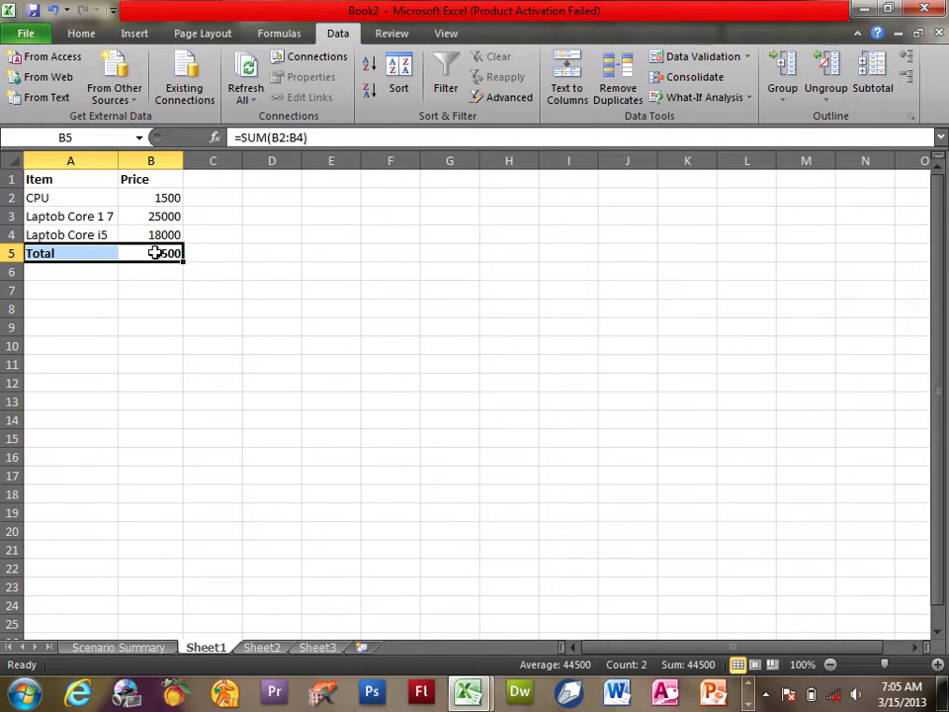
pyautogui.moveTo(153, 250); pyautogui.dragTo(63, 176)
# Step: Keep the table text left-aligned and apply All Borders to A1:B5
pyautogui.click(81, 34)
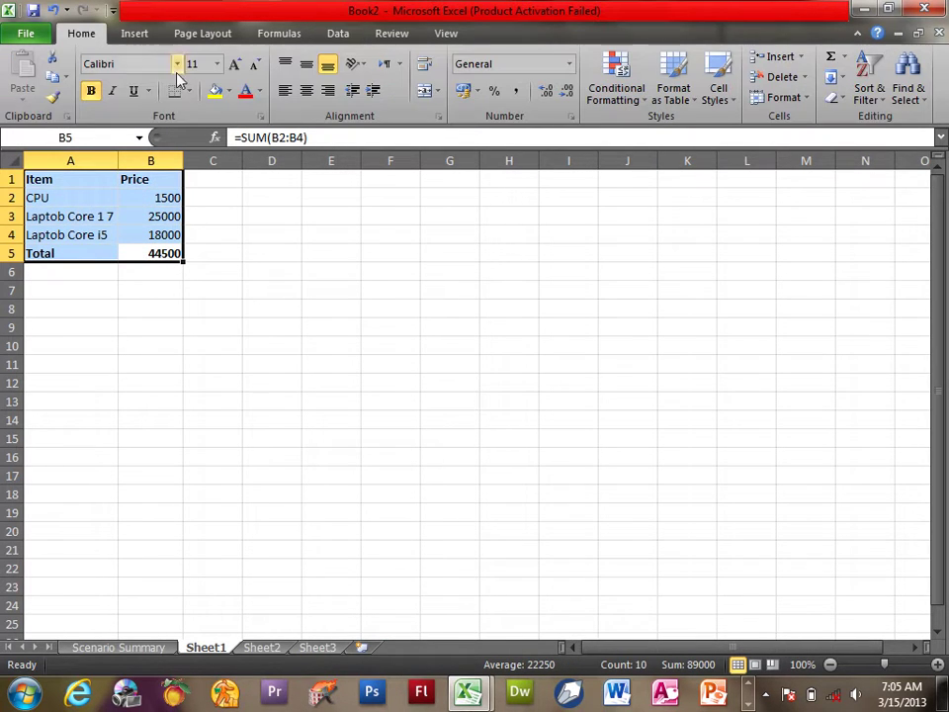
pyautogui.click(307, 90)
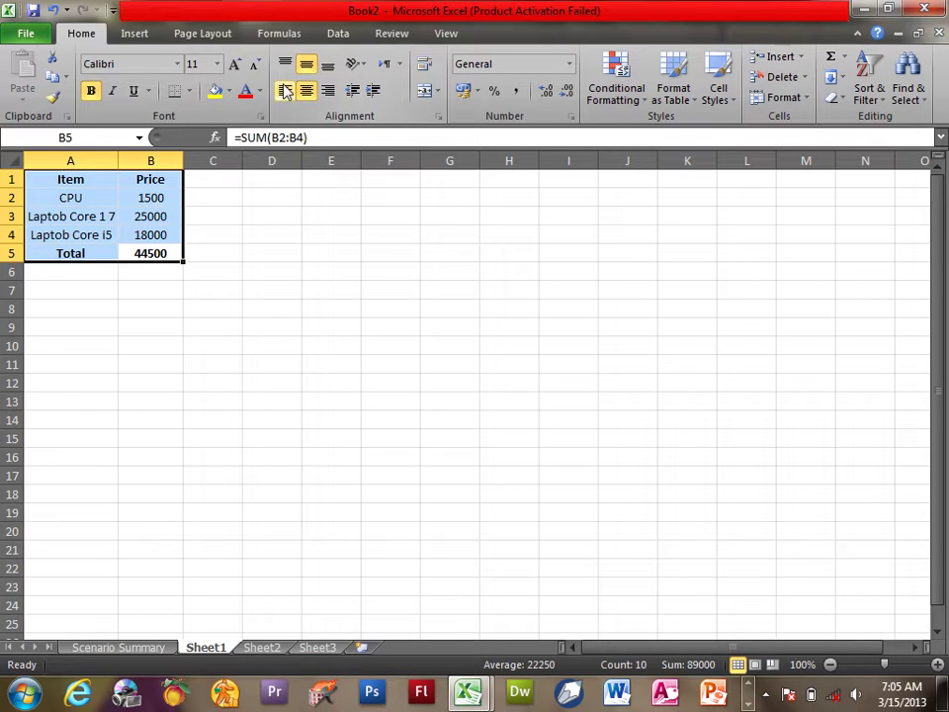
pyautogui.click(284, 90)
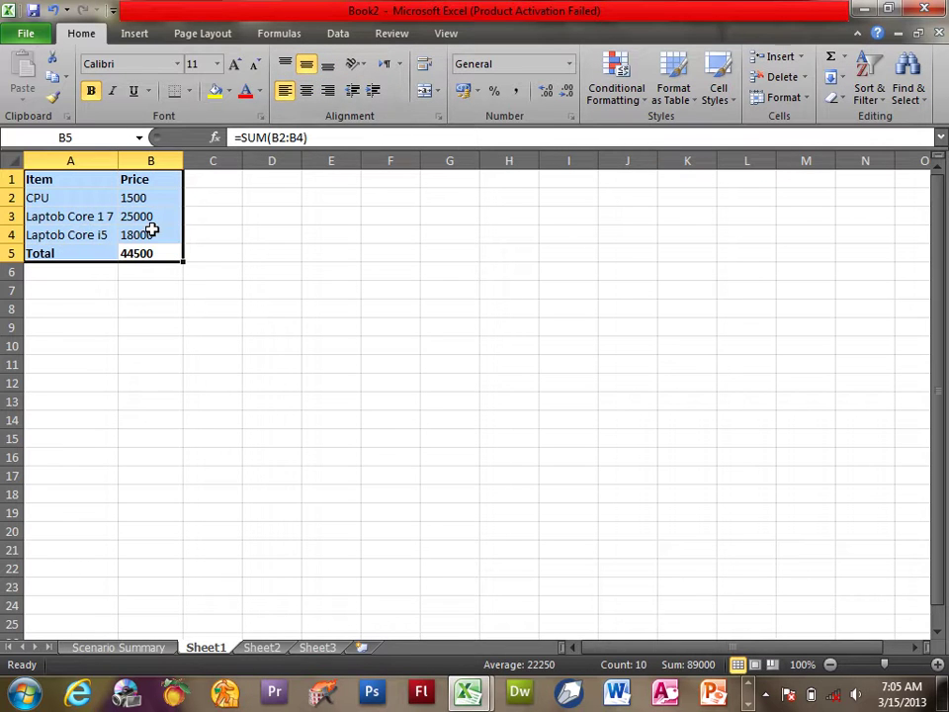
pyautogui.click(189, 90)
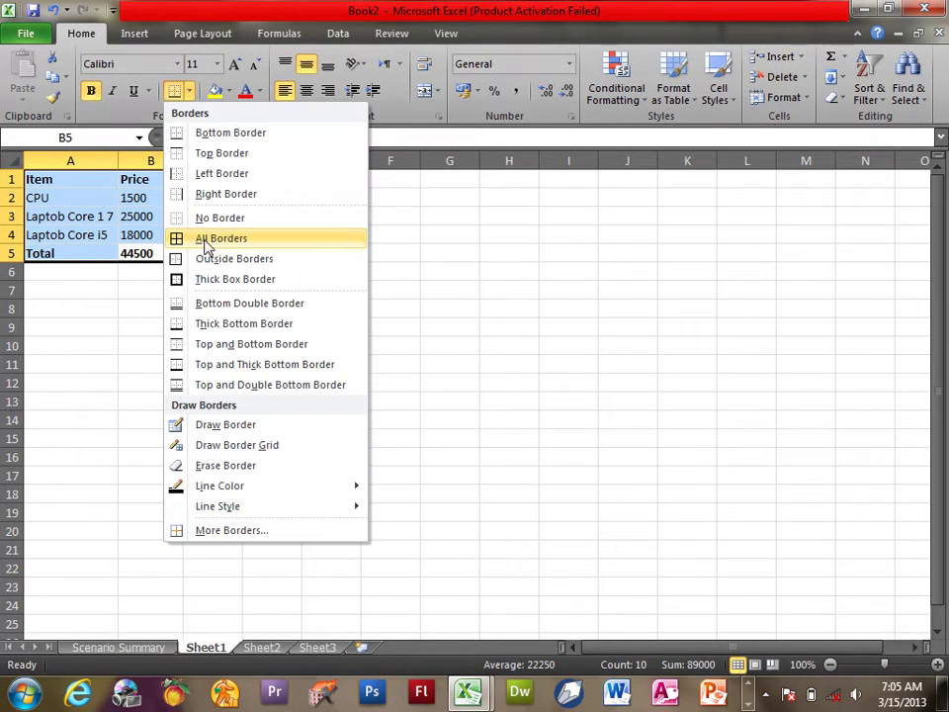
pyautogui.click(208, 240)
# Step: Select the total cell B5 ready for what-if analysis
pyautogui.click(156, 254)
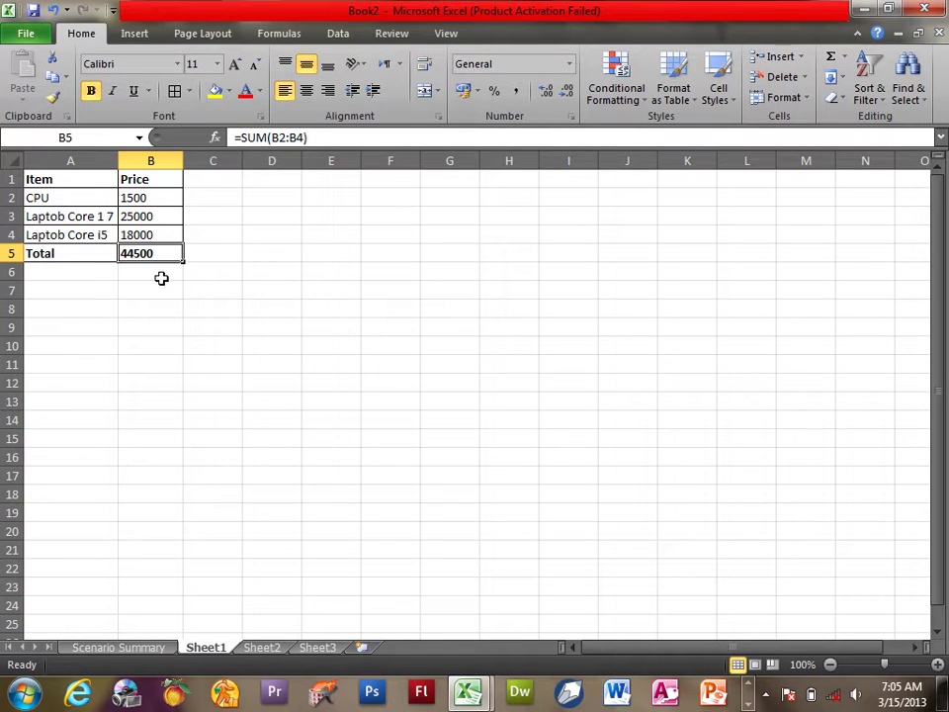
pyautogui.click(145, 235)
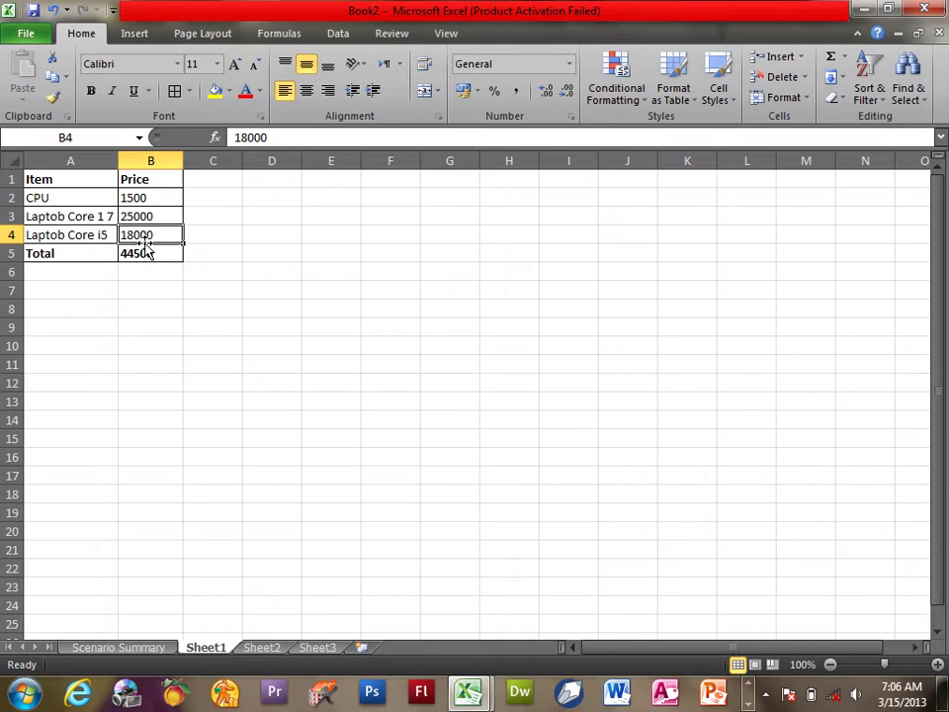
pyautogui.click(137, 254)
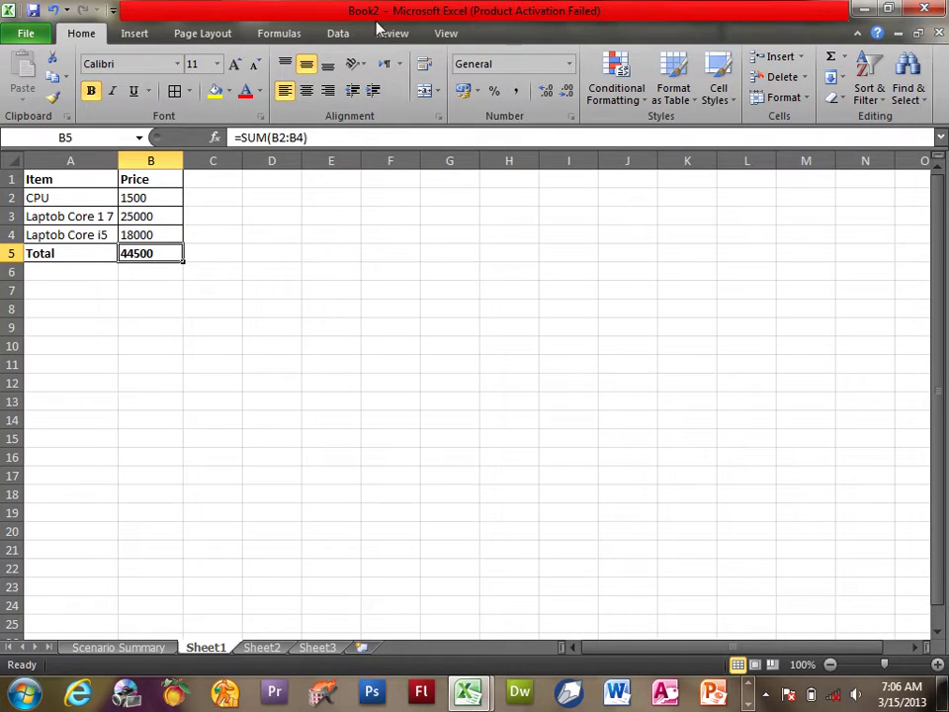
pyautogui.click(341, 33)
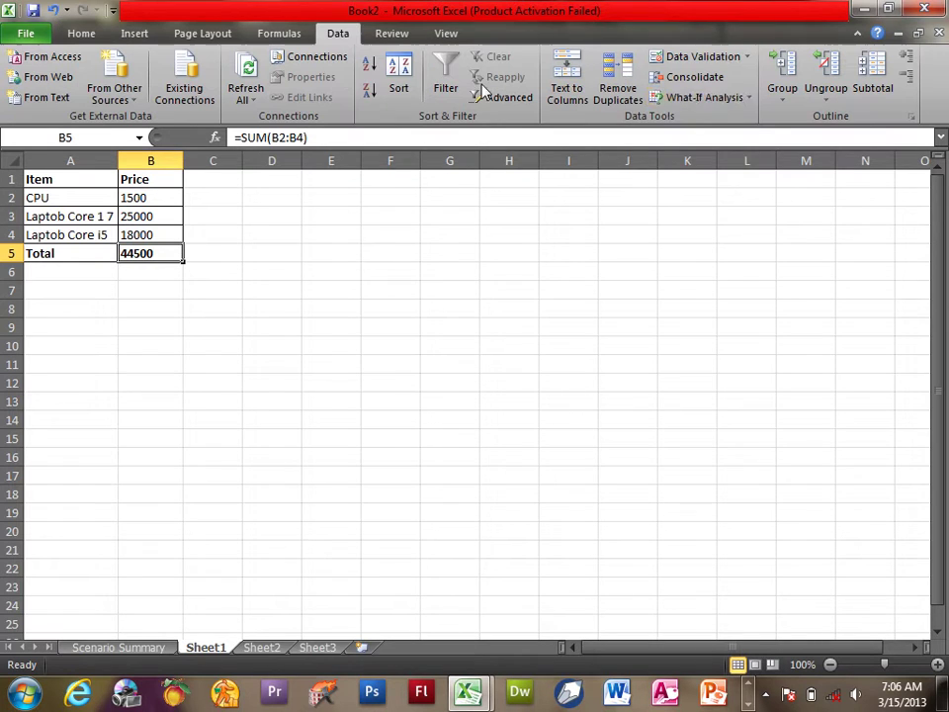
# Step: Open Goal Seek with B5 as the set cell and move to the To value box
pyautogui.click(744, 103)
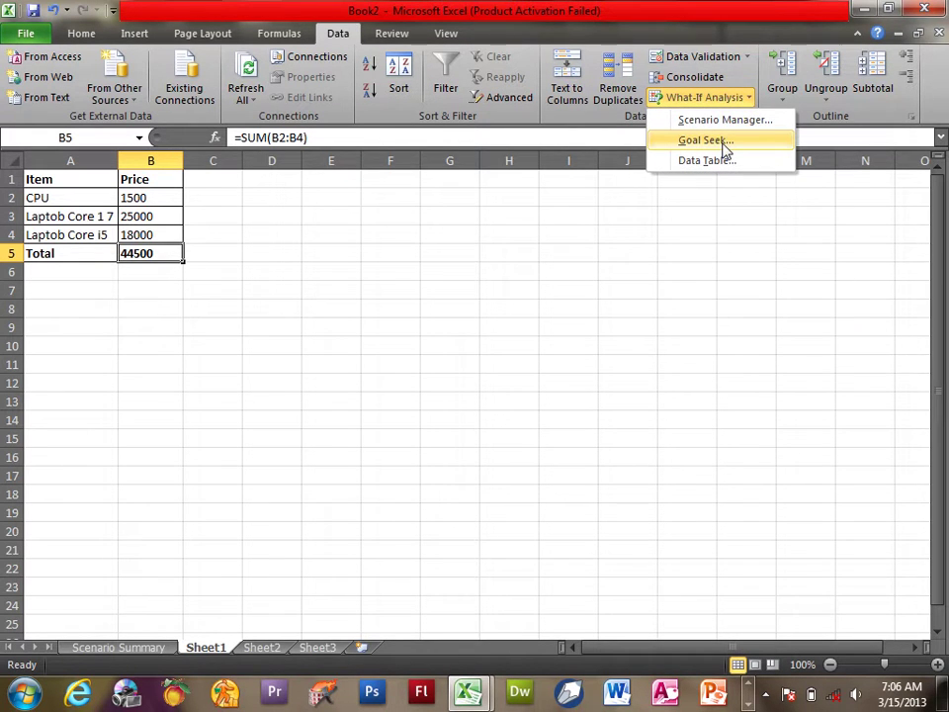
pyautogui.click(704, 141)
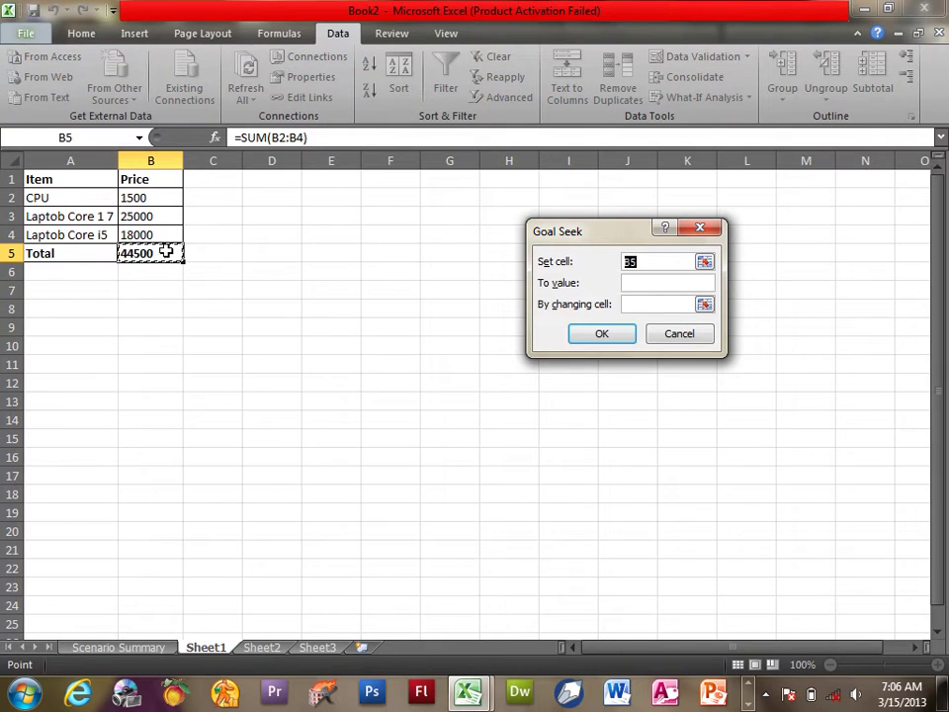
pyautogui.click(638, 283)
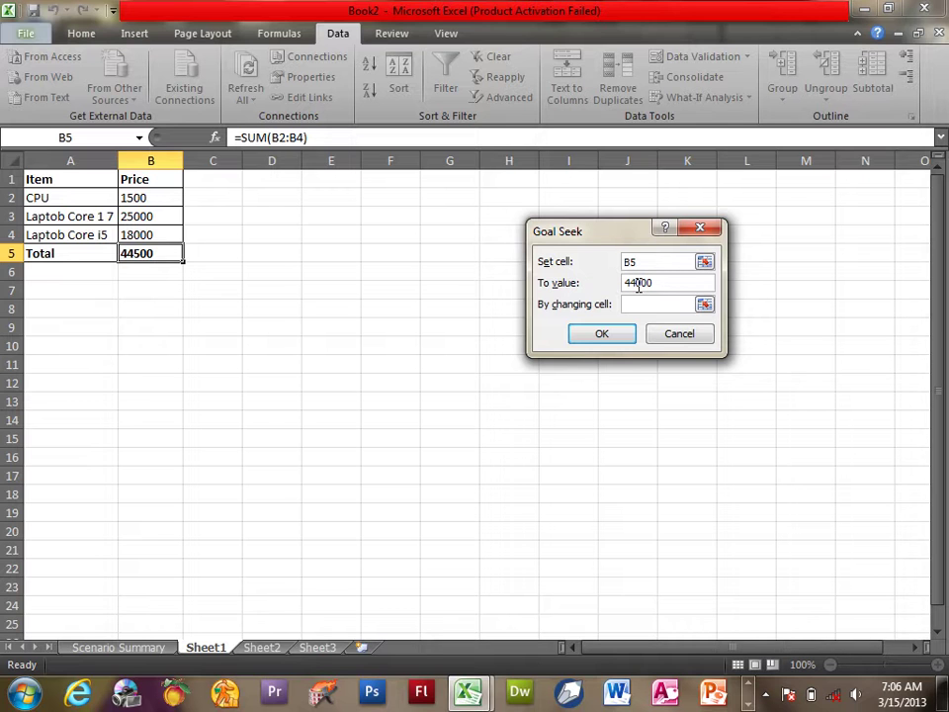
# Step: Goal-seek the B5 total to 44000 by changing B2, accepting the CPU price of 1000
pyautogui.click(657, 307)
pyautogui.click(149, 196)
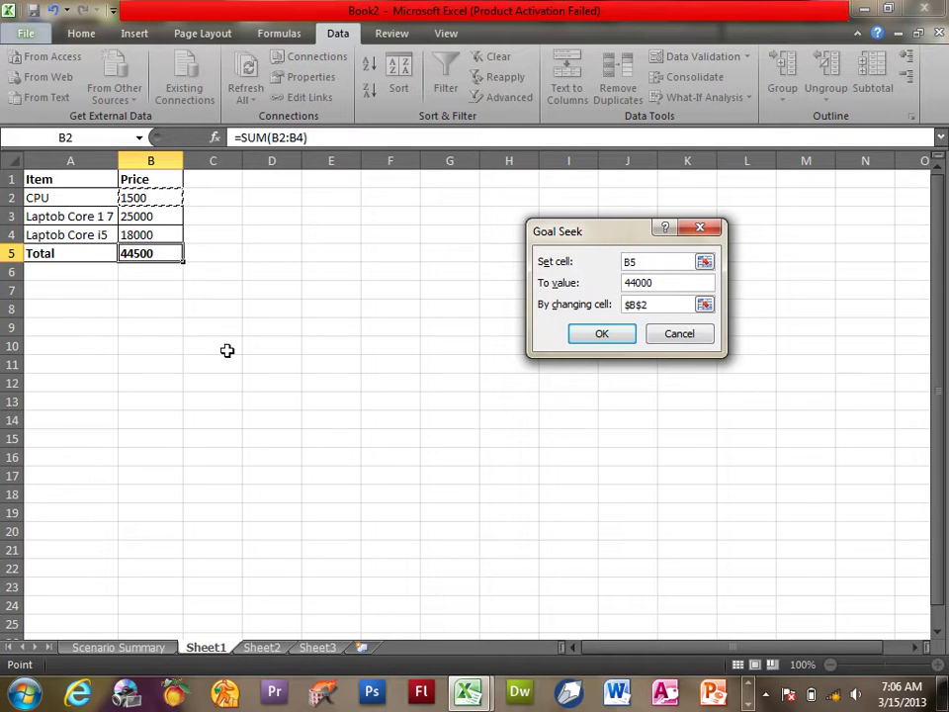
pyautogui.click(613, 334)
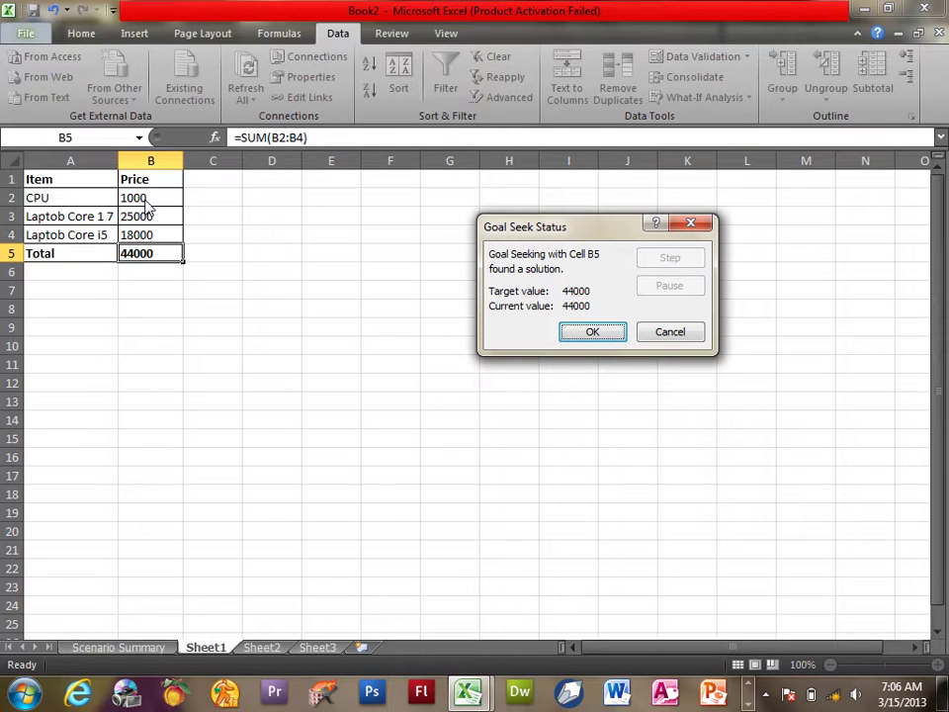
pyautogui.click(594, 332)
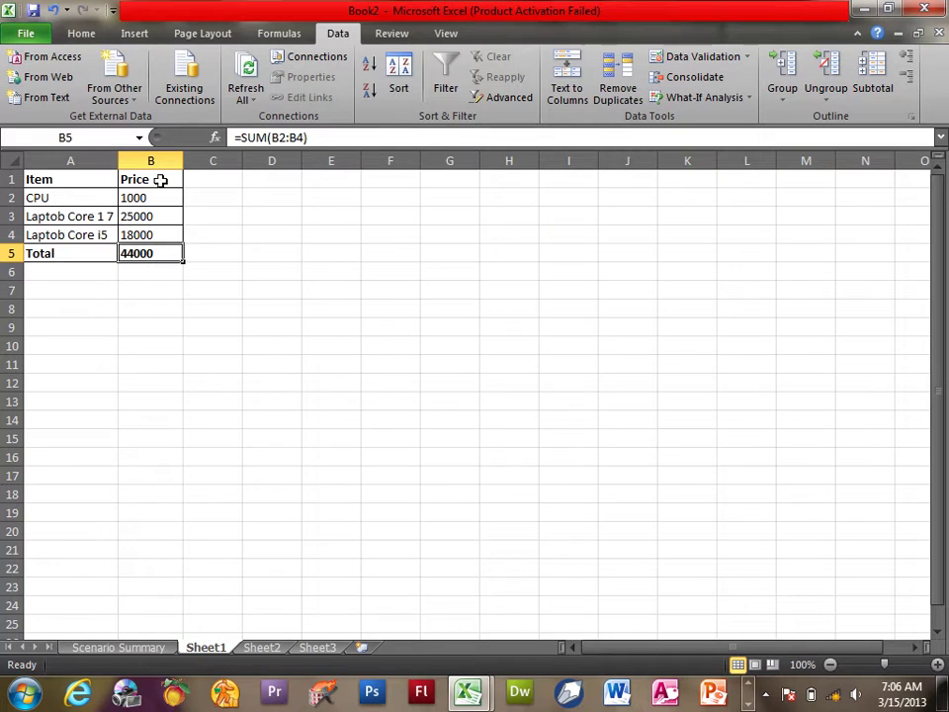
# Step: Rerun Goal Seek with B5 set to 45000 by changing B2, keeping B2 at 2000
pyautogui.click(714, 98)
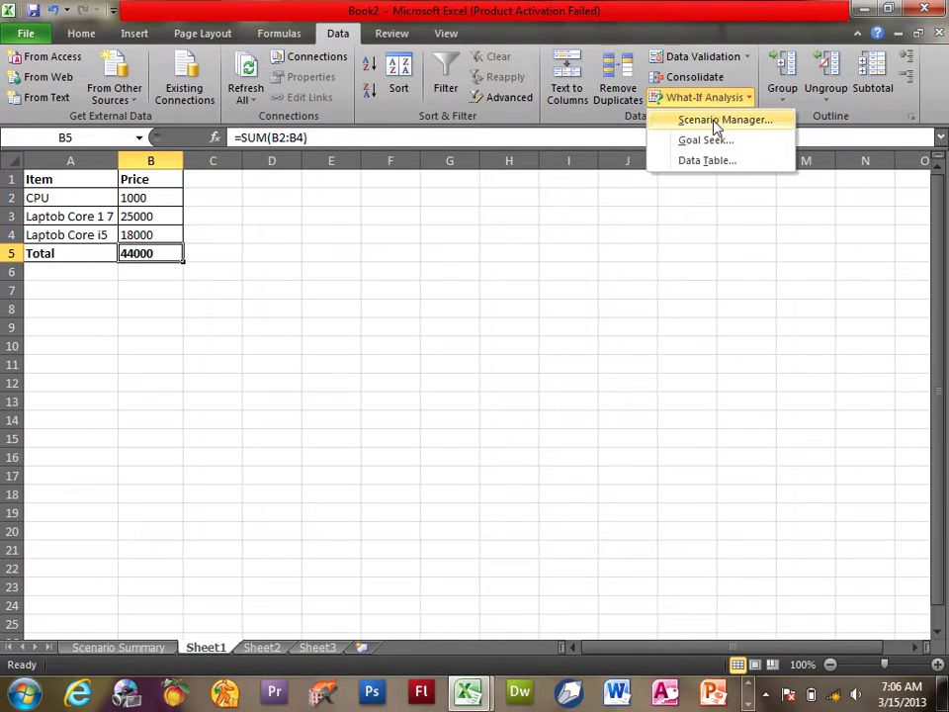
pyautogui.click(710, 142)
pyautogui.click(607, 276)
pyautogui.write('45000')
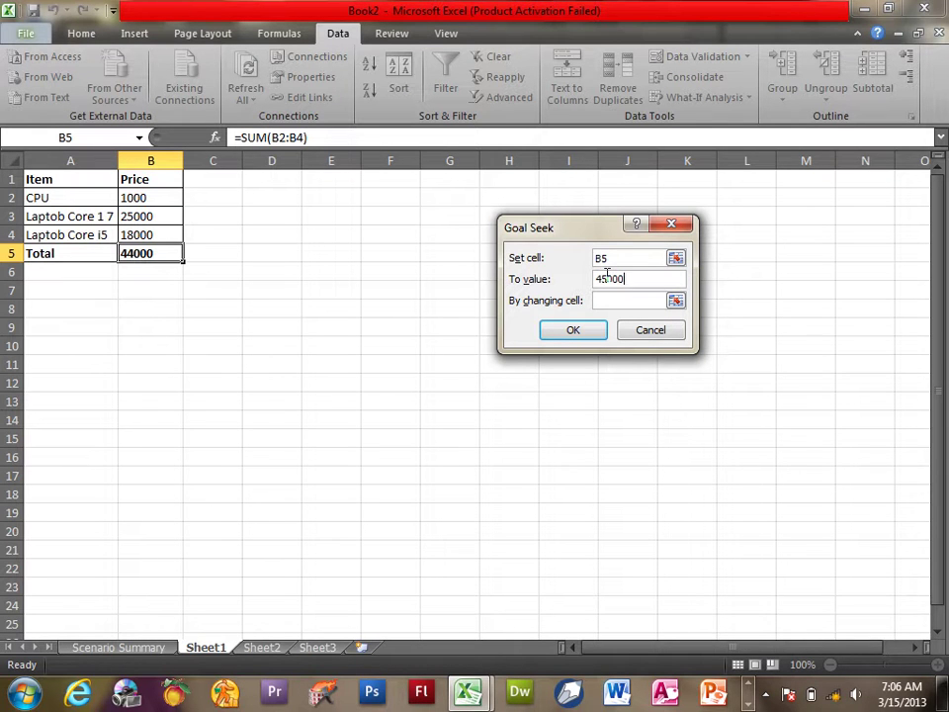
pyautogui.click(612, 303)
pyautogui.click(133, 197)
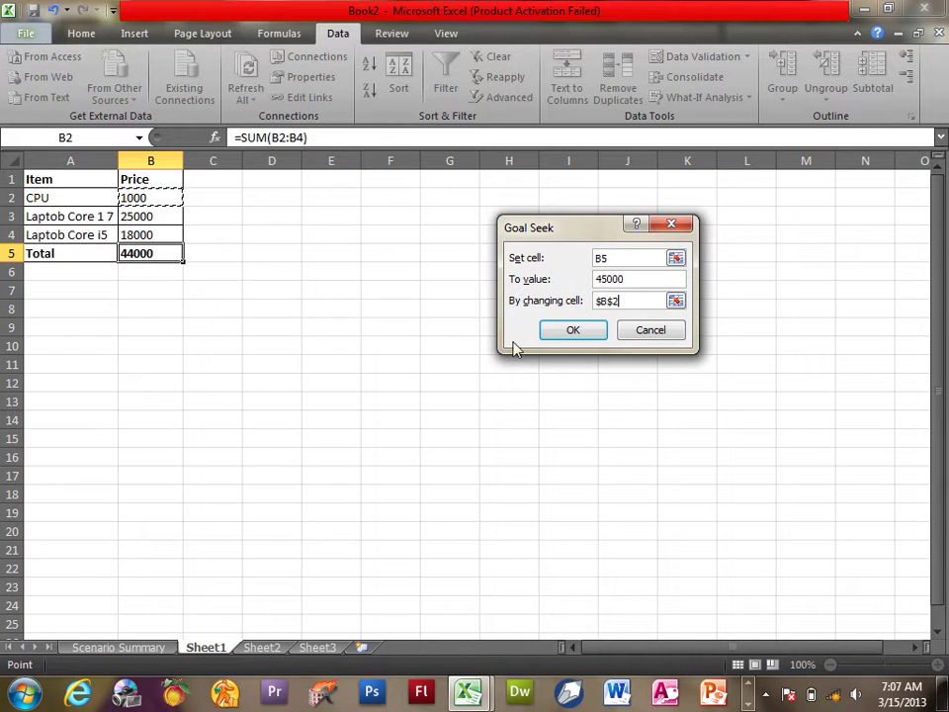
pyautogui.click(554, 332)
pyautogui.click(579, 334)
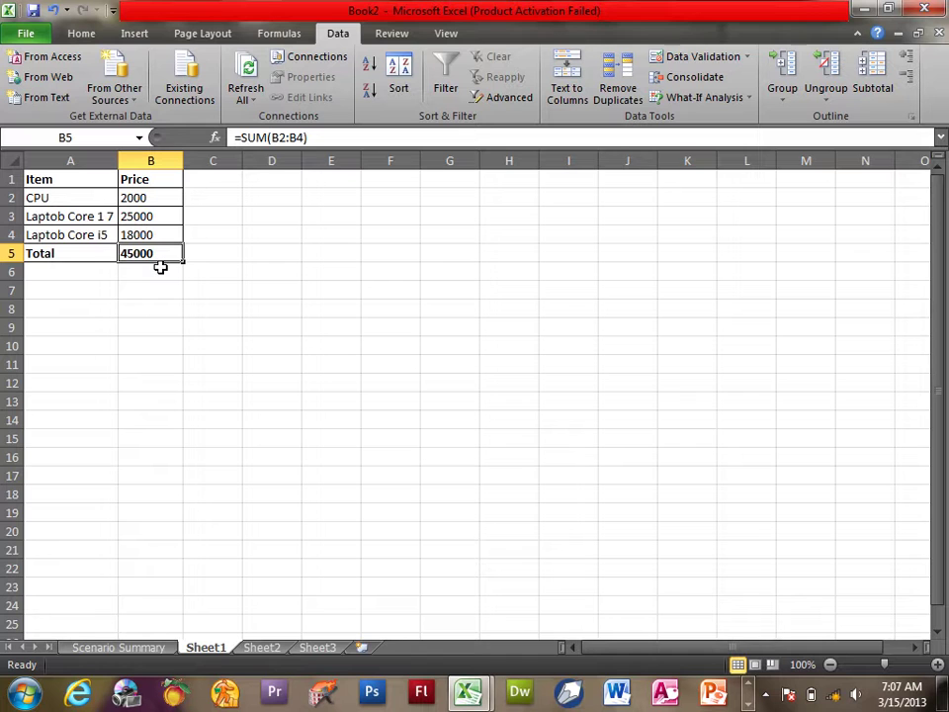
pyautogui.click(682, 97)
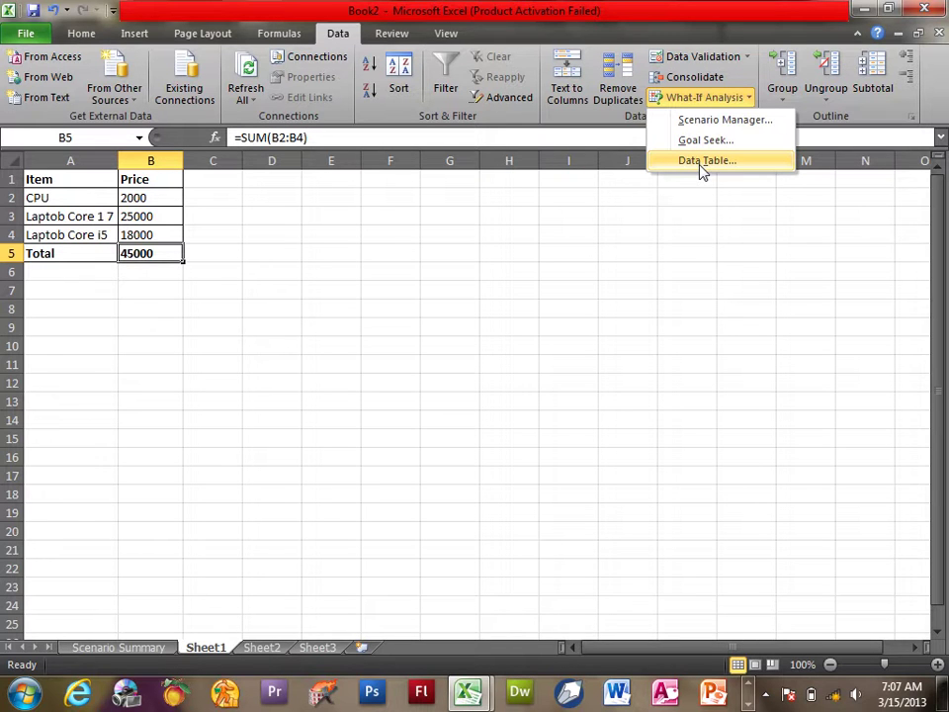
# Step: On Sheet2, merge and centre cells C1:K2 for the title
pyautogui.click(264, 649)
pyautogui.click(265, 648)
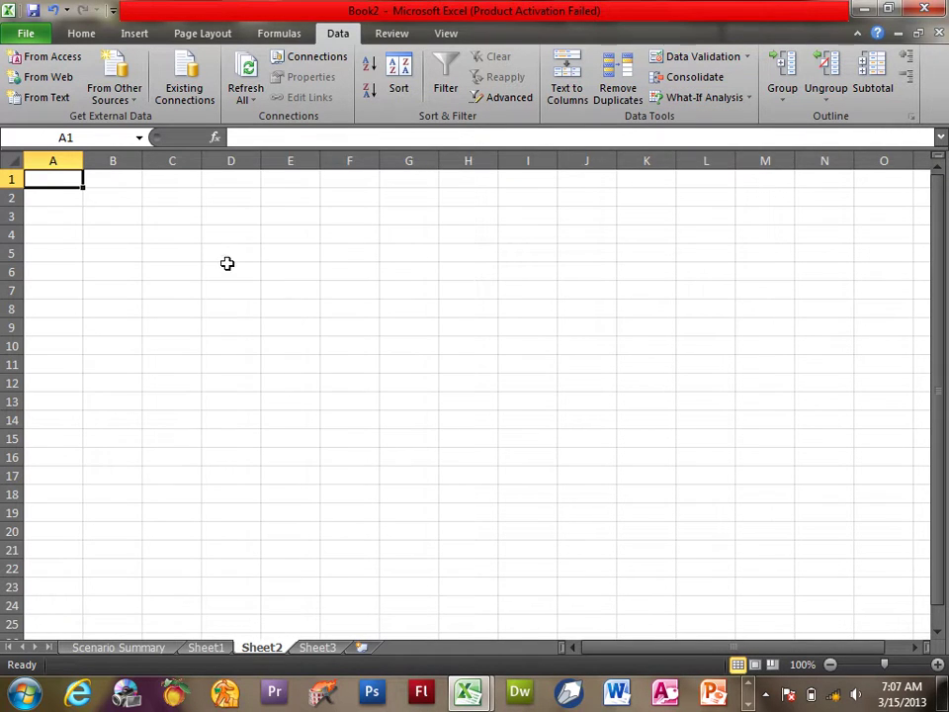
pyautogui.click(144, 252)
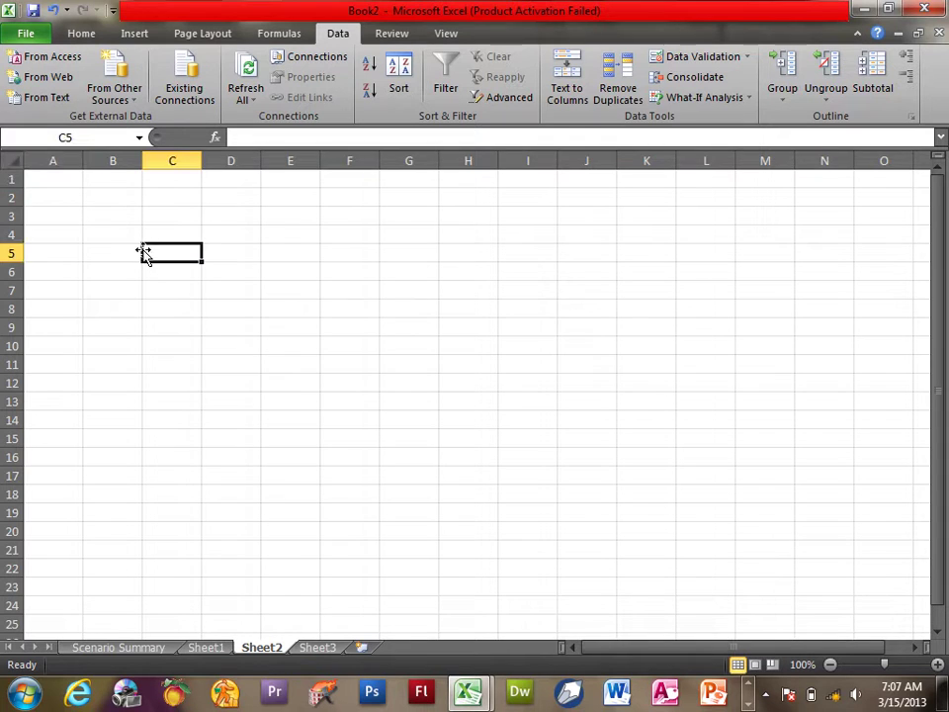
pyautogui.moveTo(161, 180); pyautogui.dragTo(645, 200)
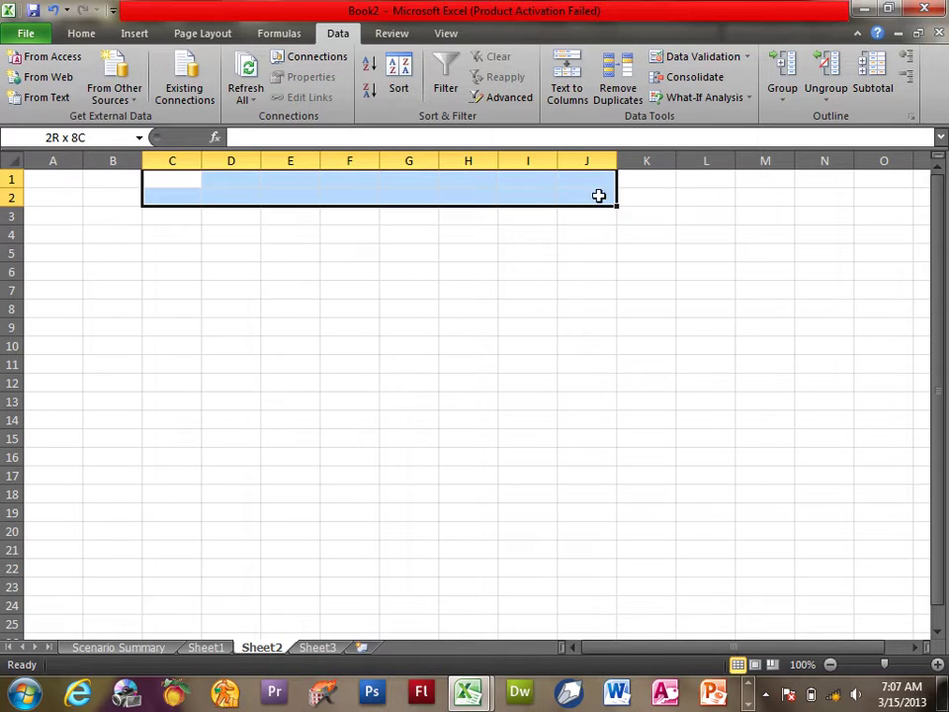
pyautogui.click(85, 33)
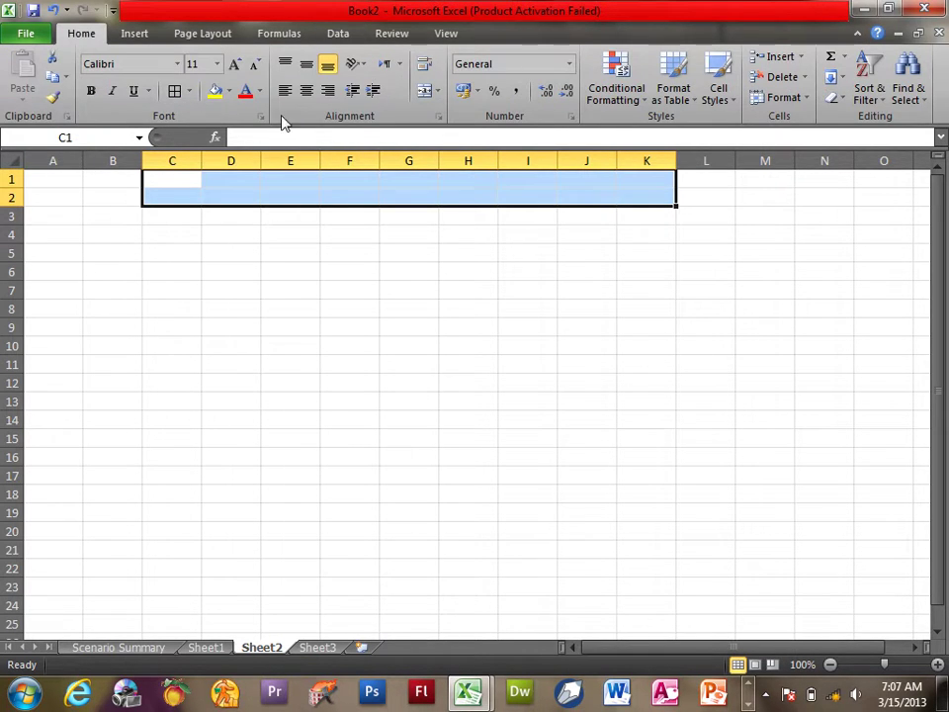
pyautogui.click(425, 90)
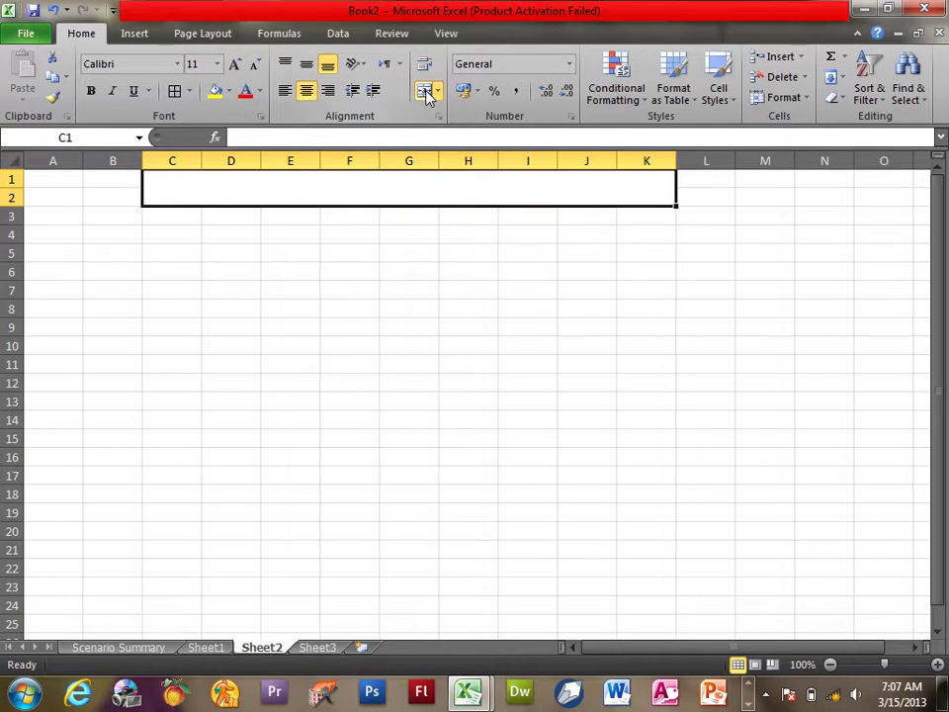
# Step: Enter the title 'Islam Construction Company Employes Monthly Salary Report' in the merged cell
pyautogui.write('K')
pyautogui.press('BackSpace')
pyautogui.write('slam Construction Comppa')
pyautogui.press('BackSpace')
pyautogui.press('BackSpace')
pyautogui.write('any6')
pyautogui.press('BackSpace')
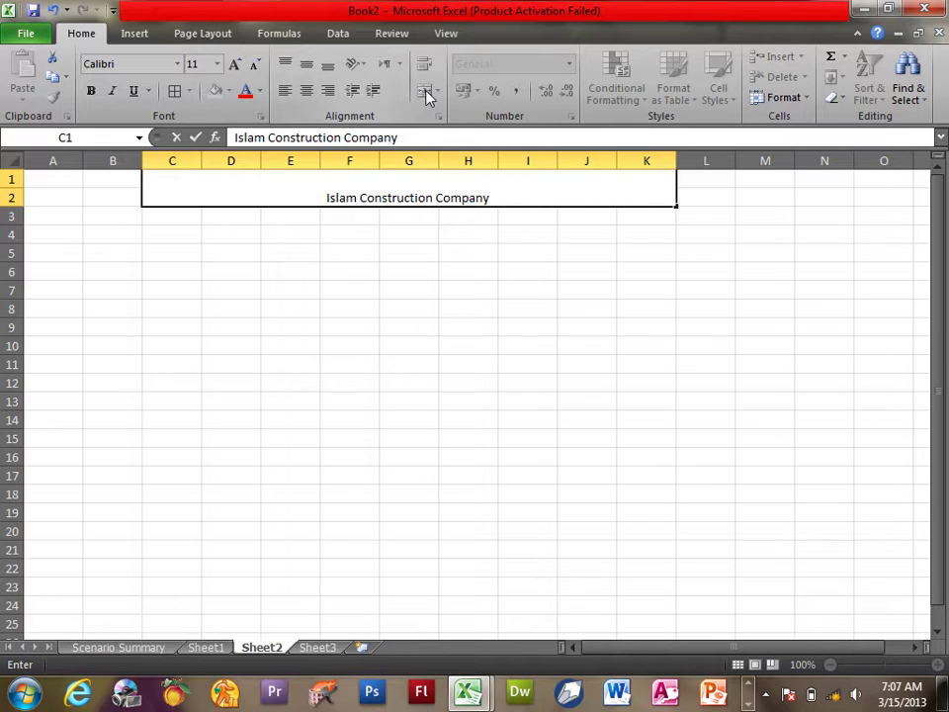
pyautogui.write(' Emp')
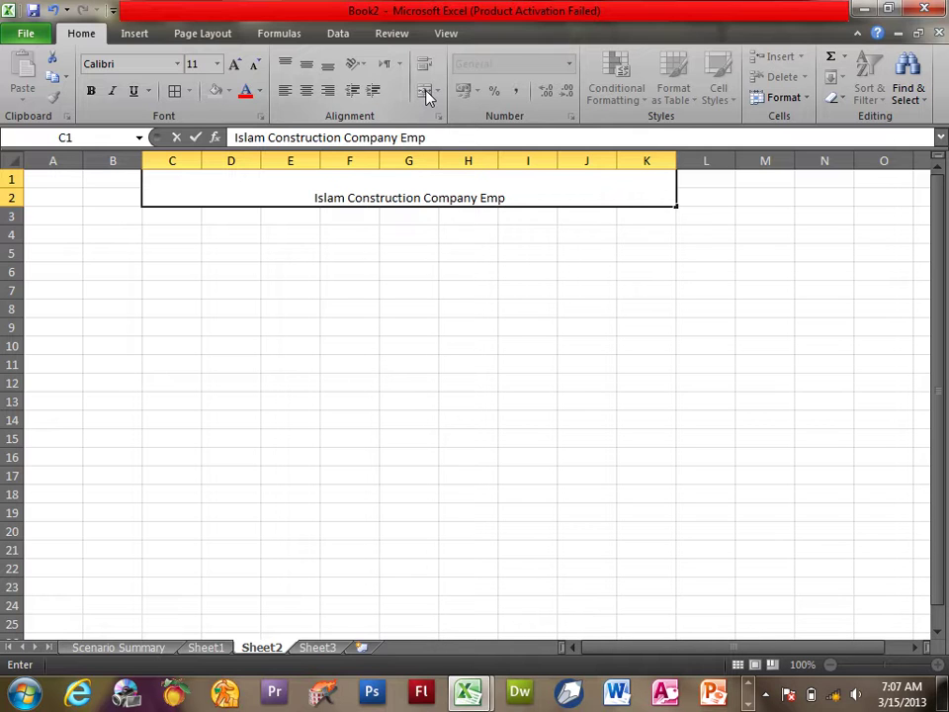
pyautogui.write('loyes Monthly Salary Re')
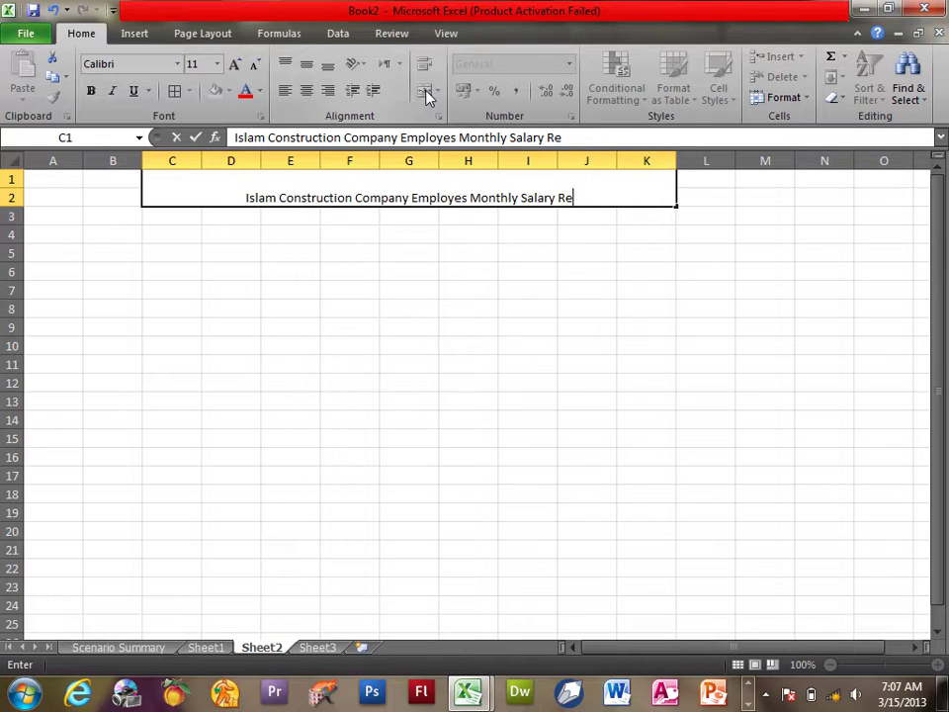
pyautogui.write('por')
pyautogui.press('BackSpace')
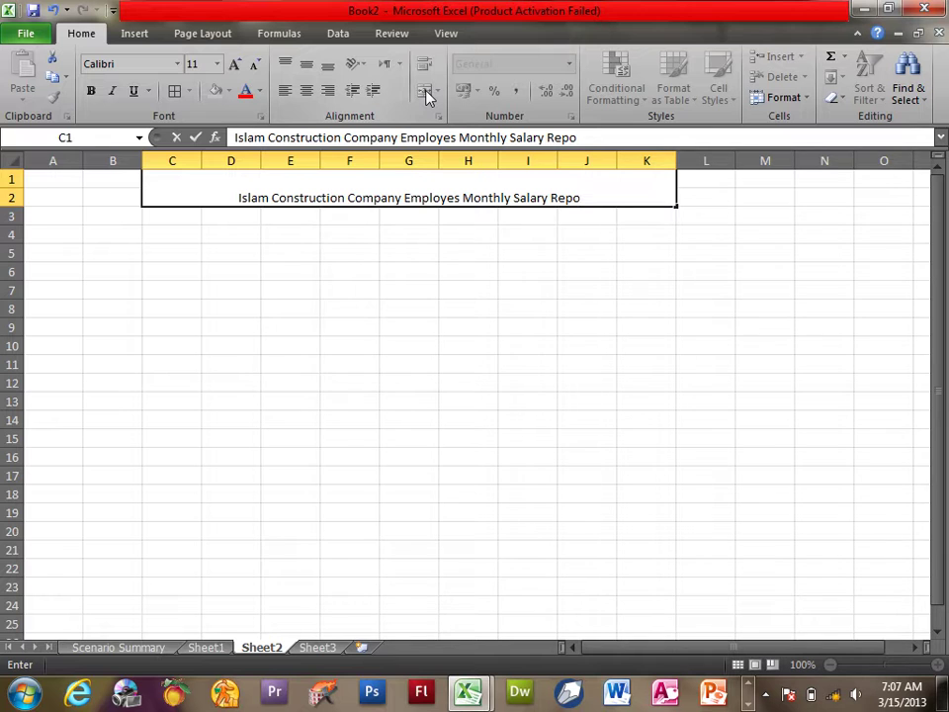
pyautogui.write('rt')
pyautogui.press('Return')
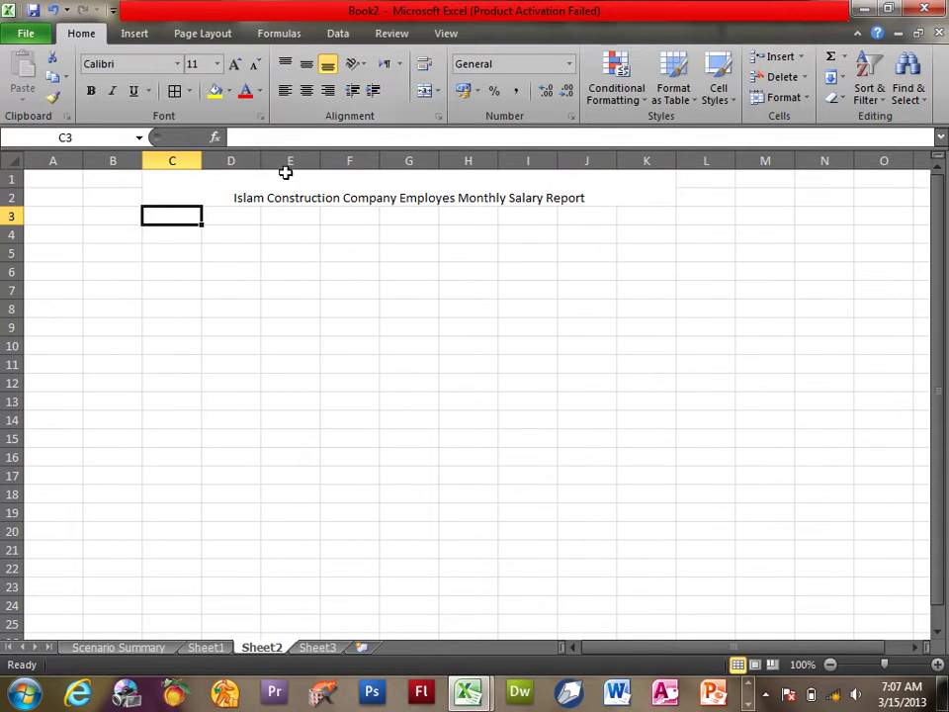
# Step: Make the title bold, enlarge its font, and apply the Accent1 cell style
pyautogui.click(285, 174)
pyautogui.click(90, 90)
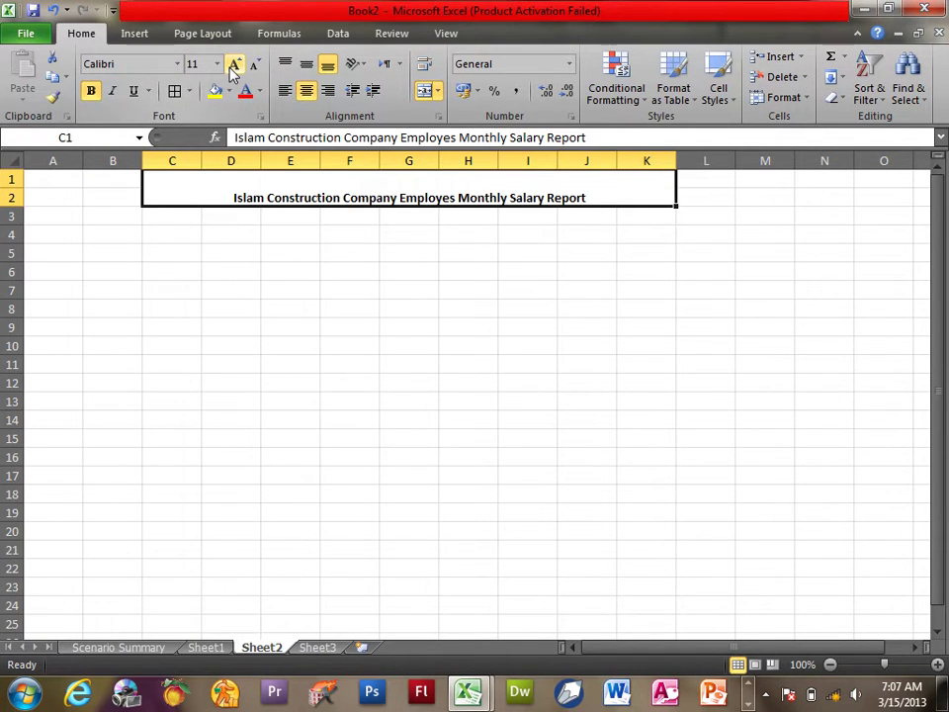
pyautogui.click(234, 65)
pyautogui.click(234, 65)
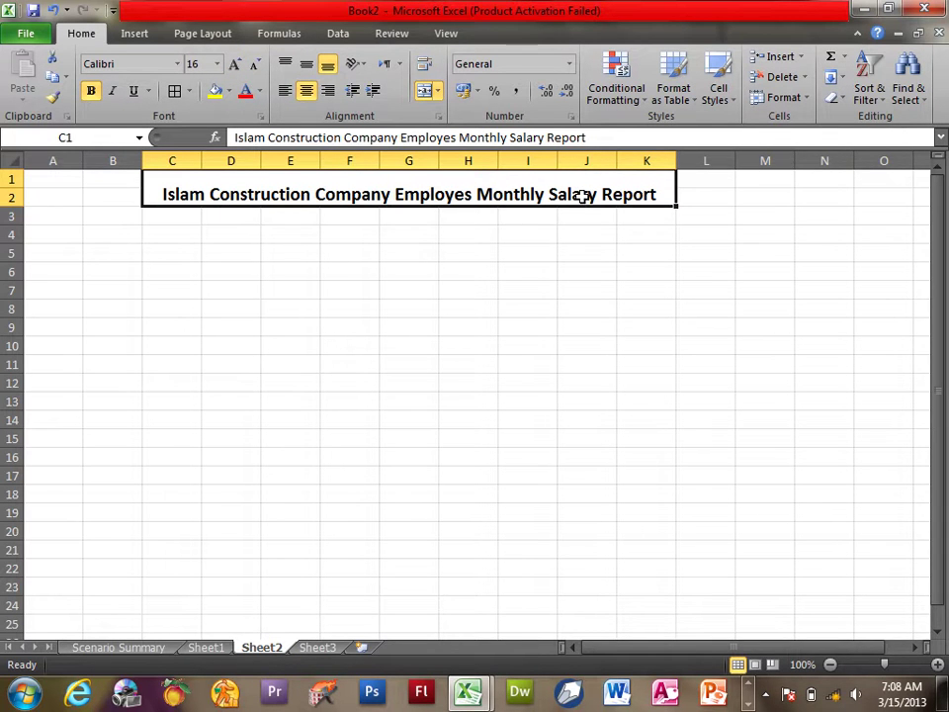
pyautogui.click(717, 91)
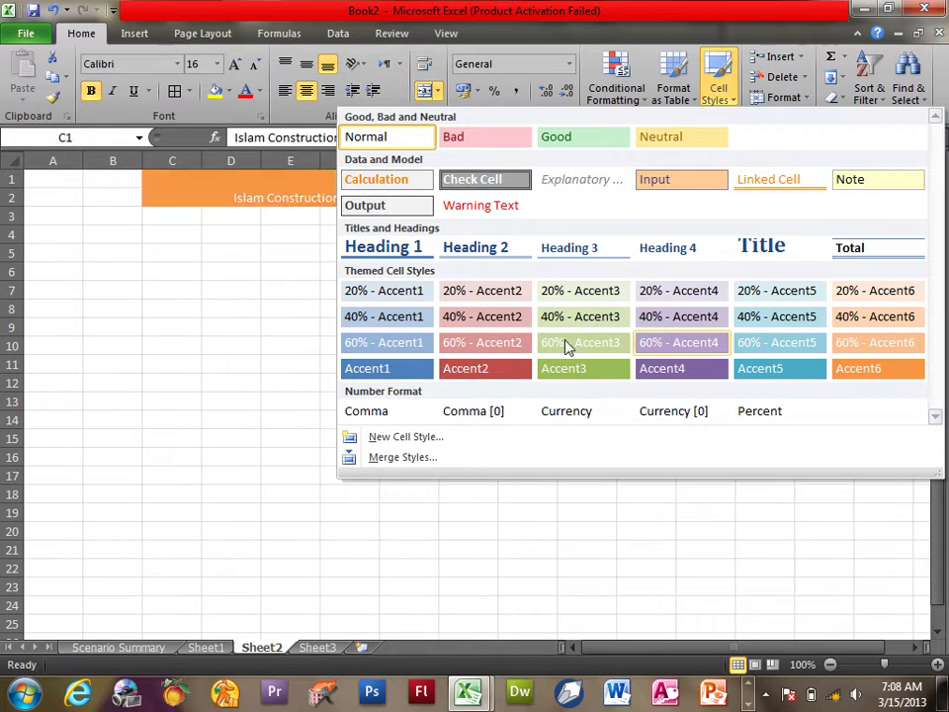
pyautogui.click(384, 372)
pyautogui.click(235, 65)
pyautogui.click(234, 65)
pyautogui.click(234, 66)
pyautogui.click(234, 65)
pyautogui.click(90, 90)
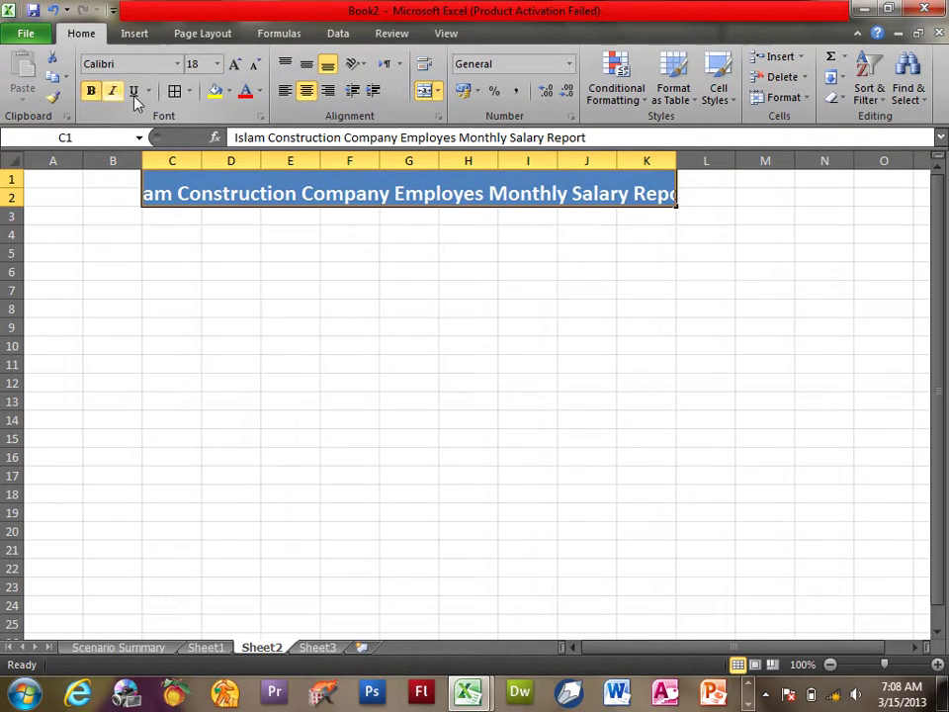
# Step: Colour the title red and merge it across C1:L2, centred
pyautogui.click(244, 91)
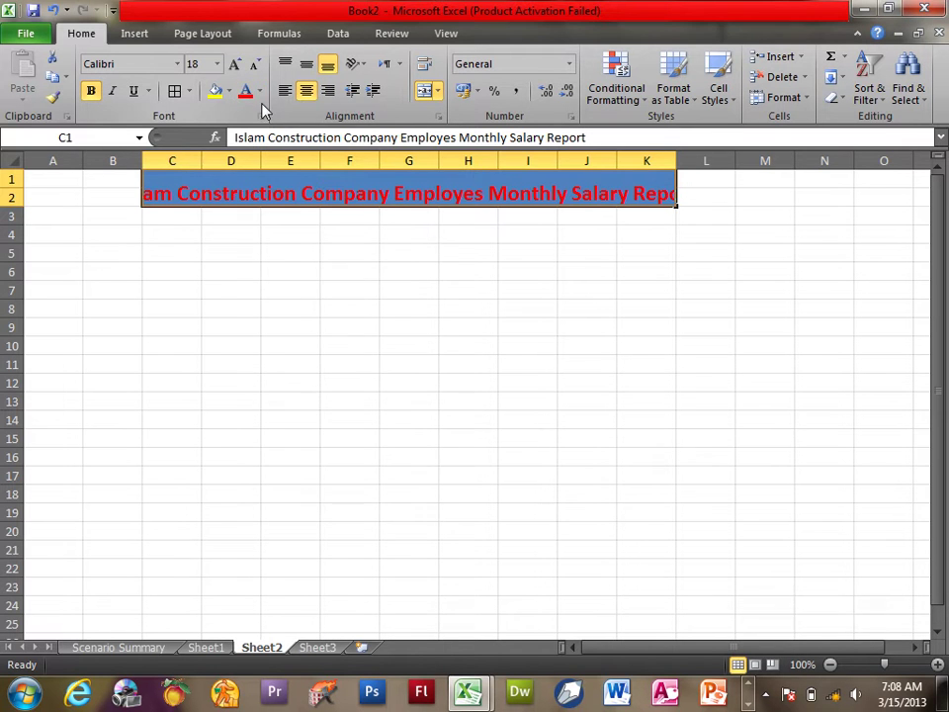
pyautogui.click(259, 91)
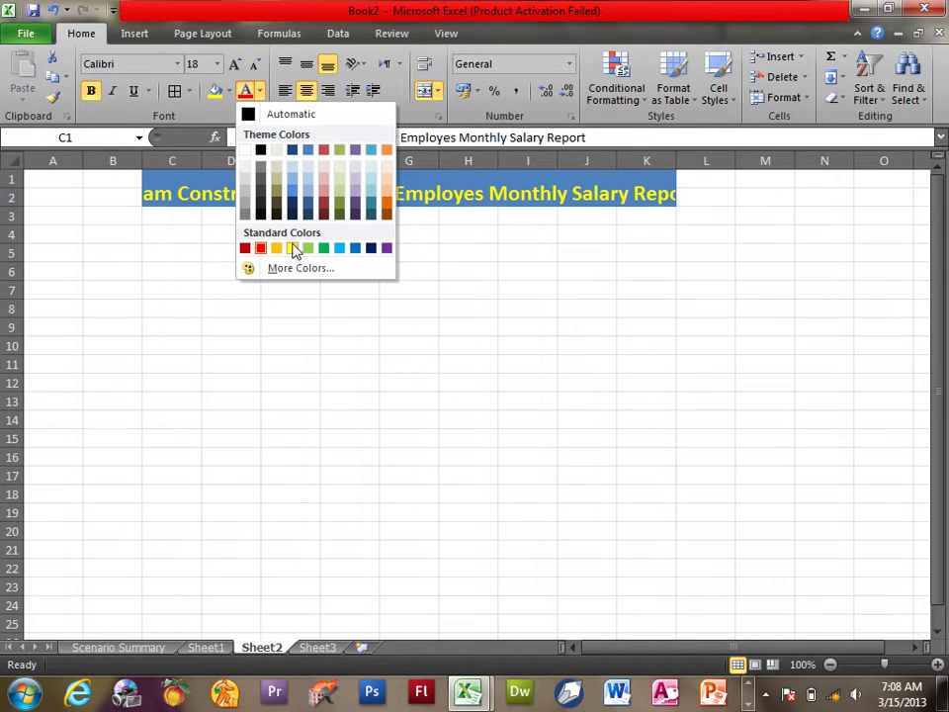
pyautogui.press('Escape')
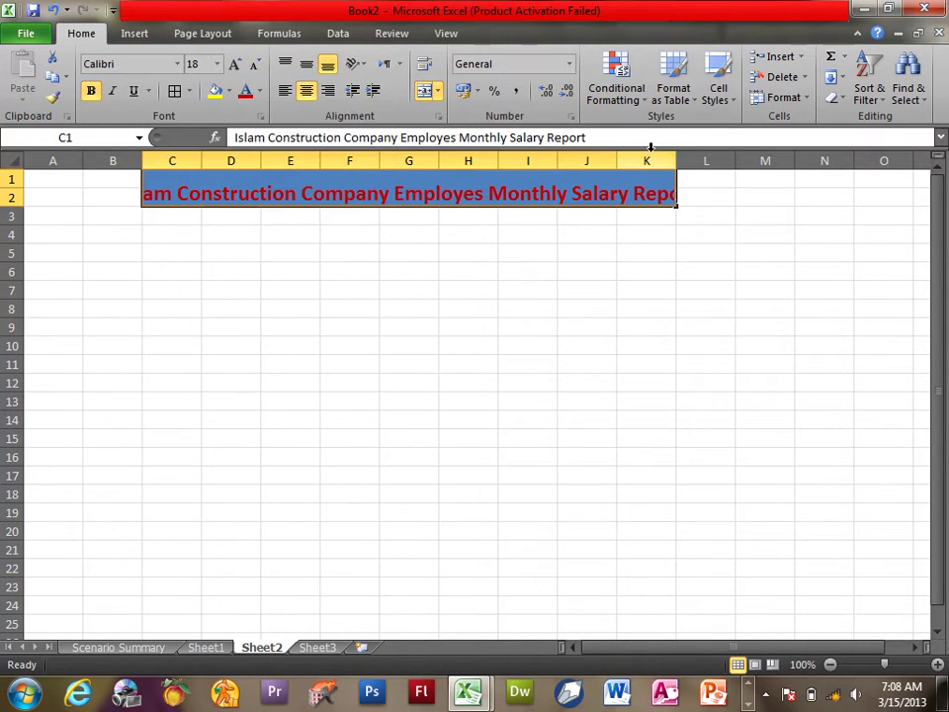
pyautogui.click(684, 185)
pyautogui.moveTo(685, 186); pyautogui.dragTo(653, 193)
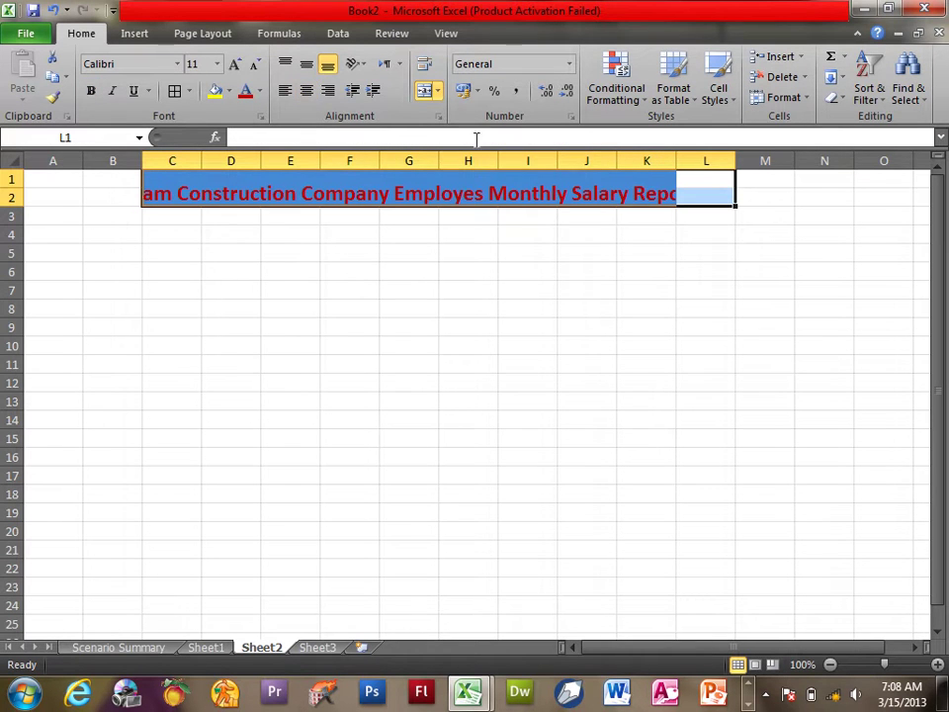
pyautogui.click(425, 90)
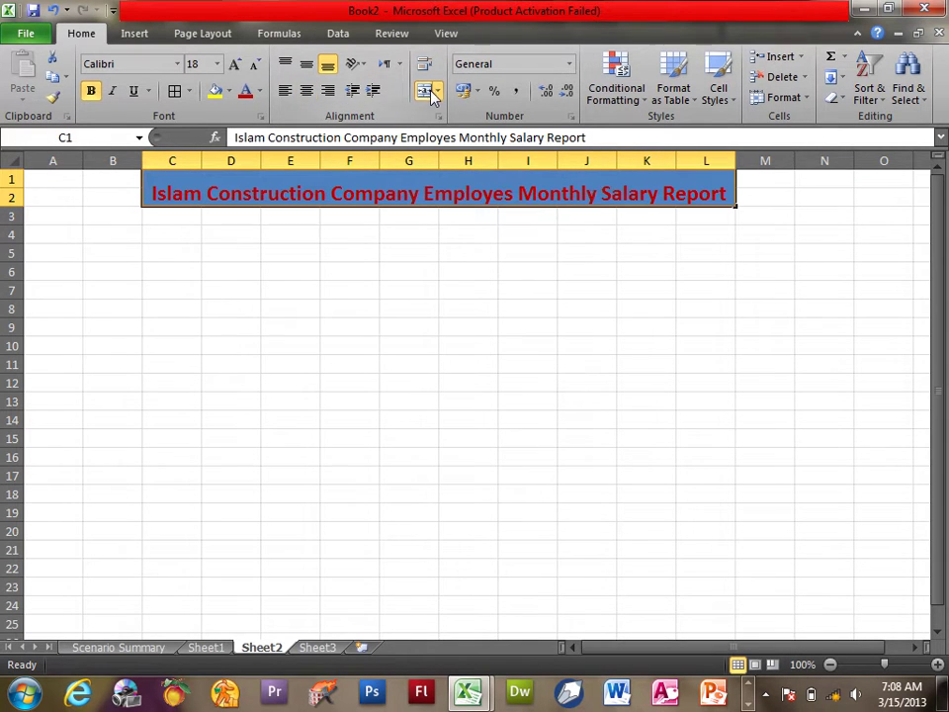
# Step: Recolour the merged title text from red to black
pyautogui.click(246, 231)
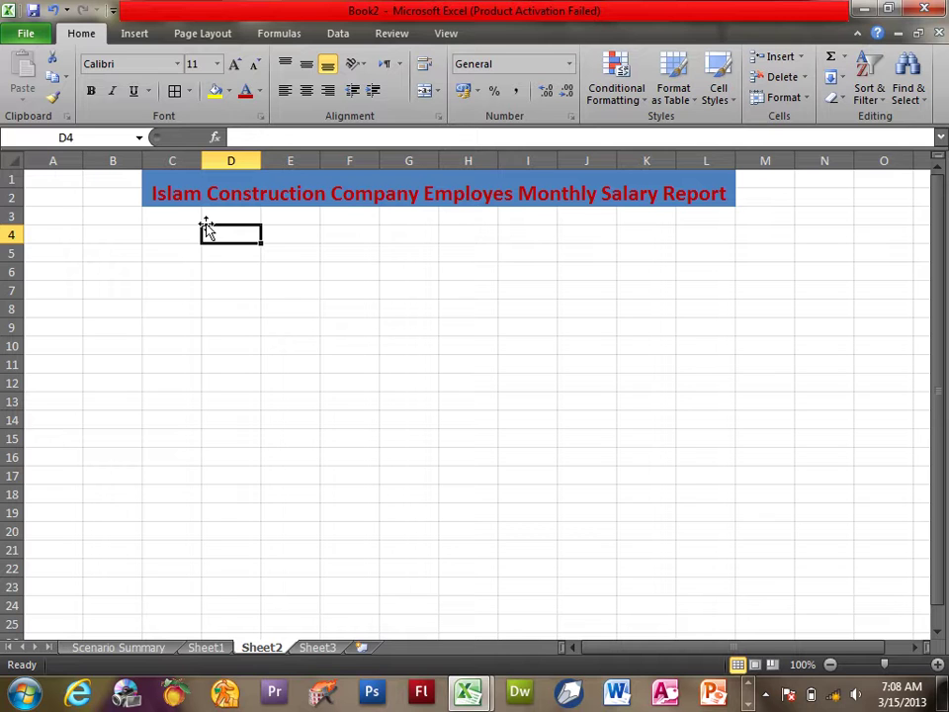
pyautogui.click(239, 188)
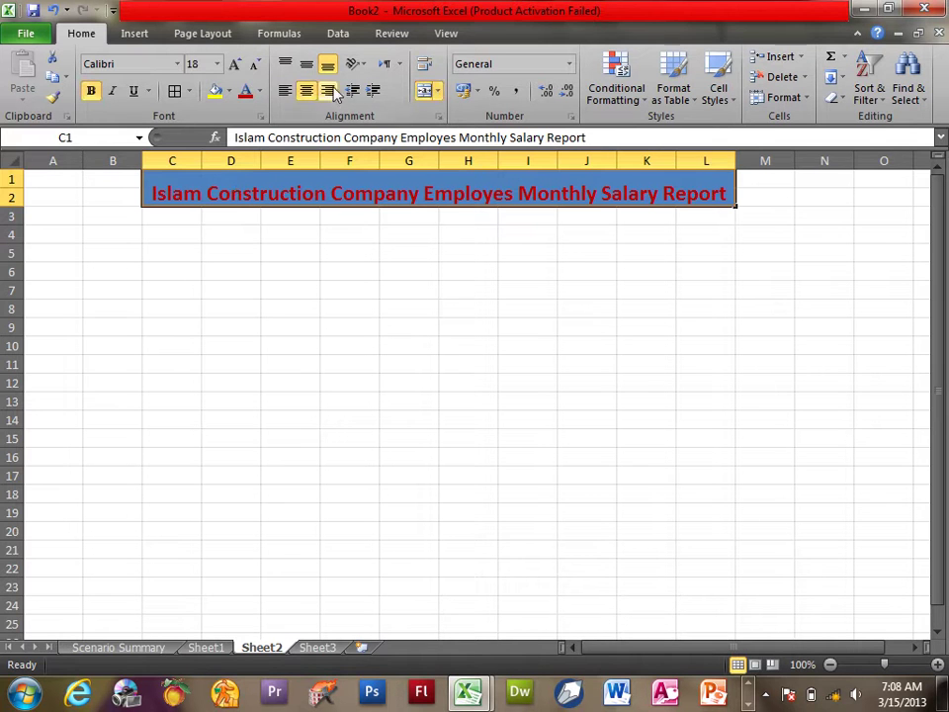
pyautogui.click(260, 91)
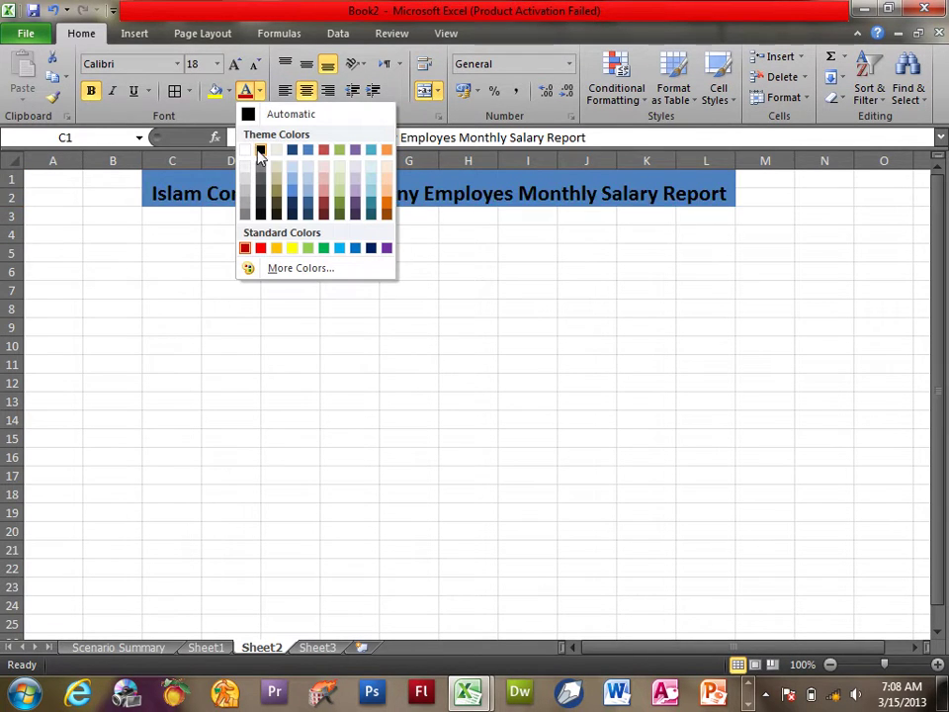
pyautogui.click(260, 150)
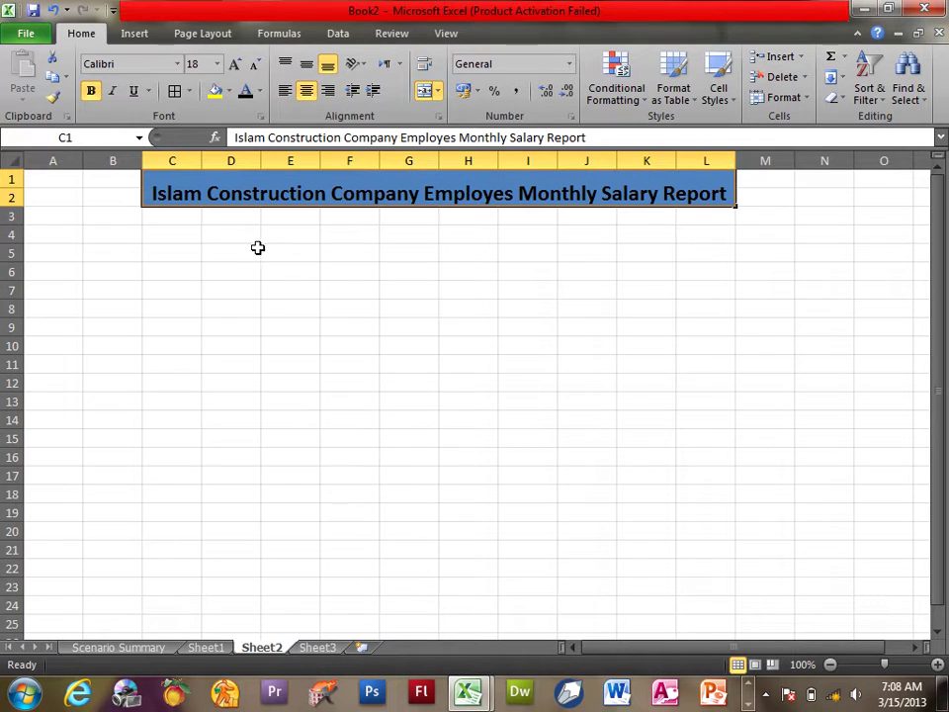
pyautogui.click(208, 234)
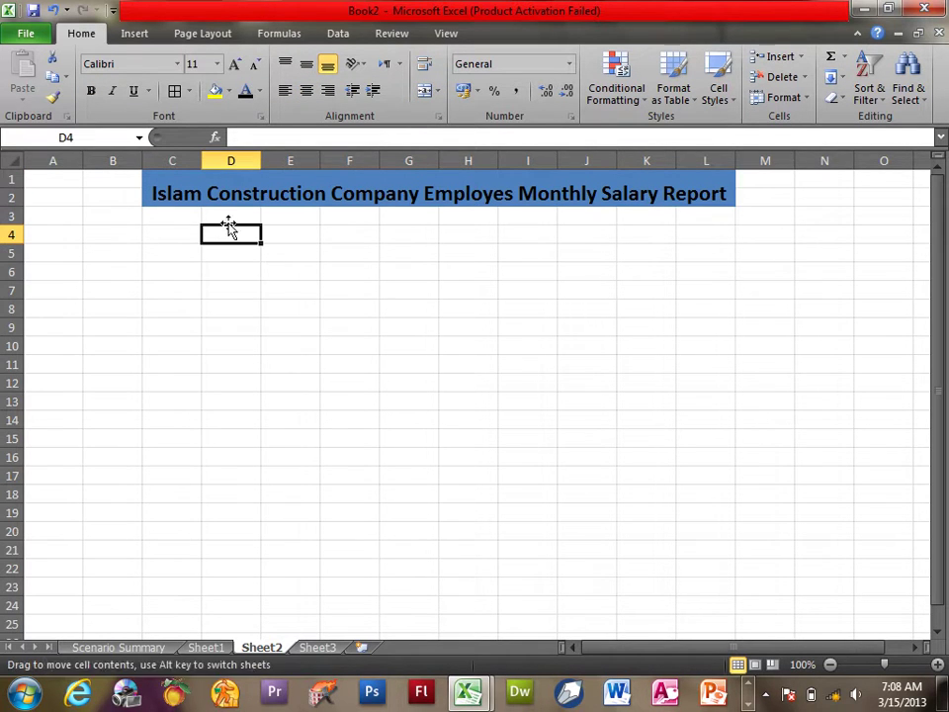
pyautogui.click(230, 218)
pyautogui.click(233, 235)
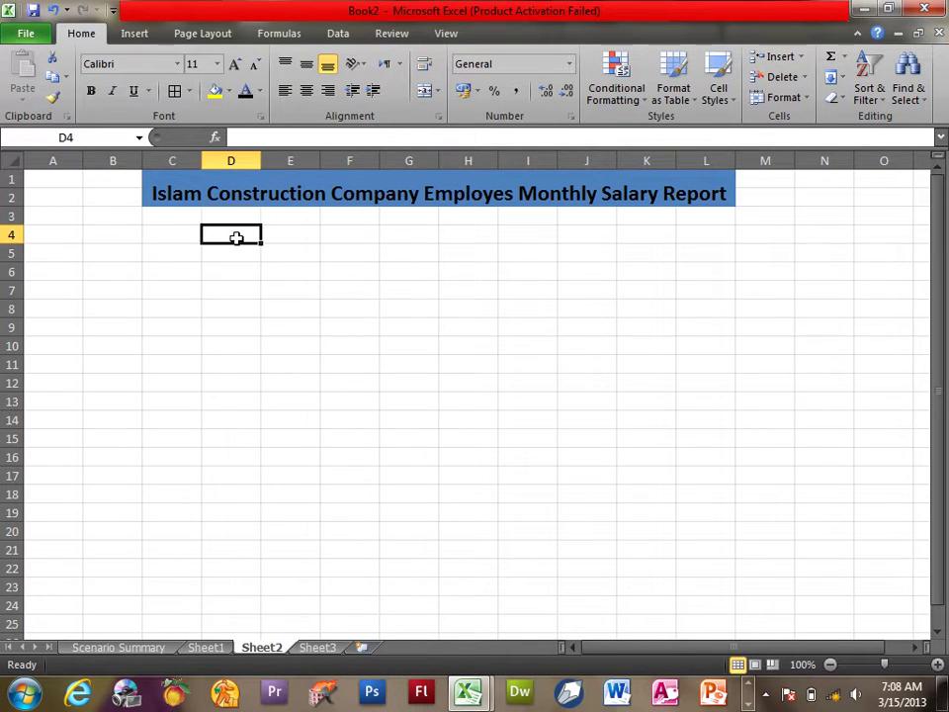
pyautogui.click(230, 213)
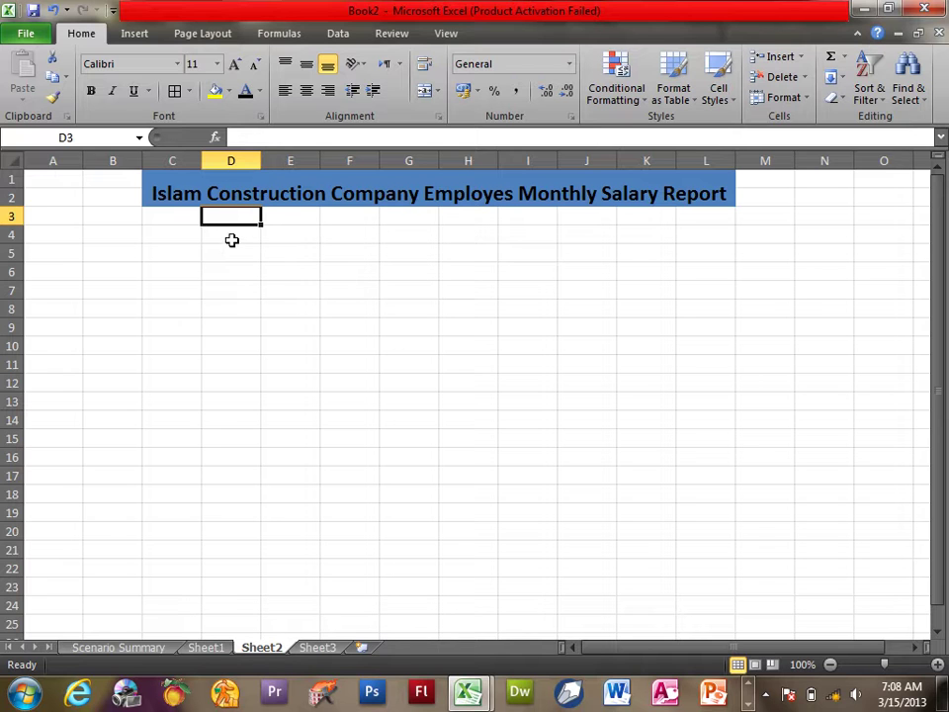
# Step: Enter the headings EmpName, Post and Daily Salary in D4:F4
pyautogui.click(233, 237)
pyautogui.write('EmpName')
pyautogui.press('Tab')
pyautogui.write('Pos')
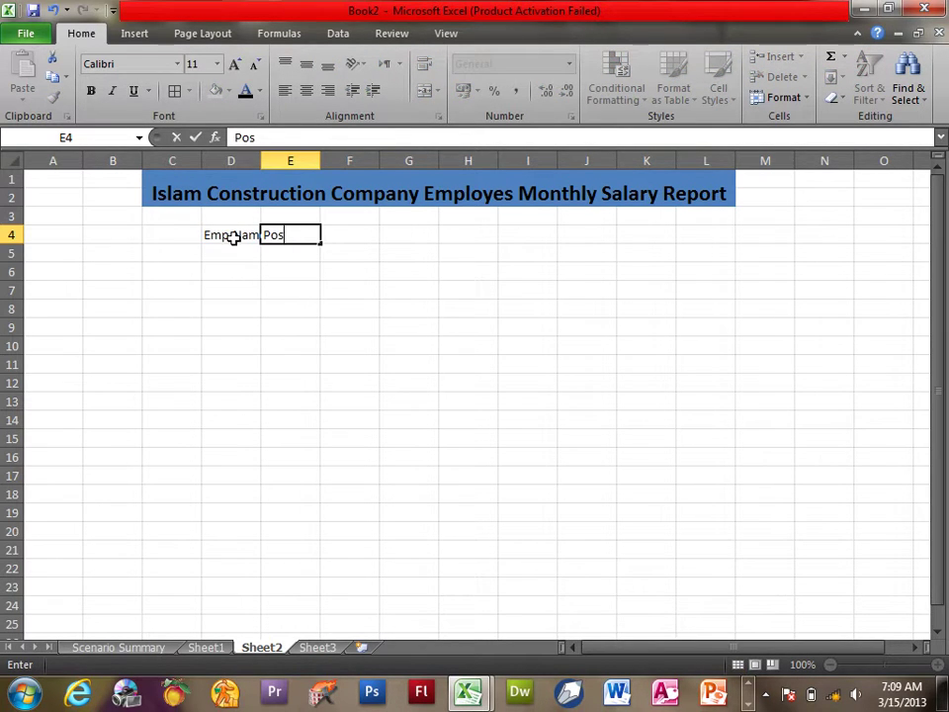
pyautogui.press('Tab')
pyautogui.write('Daily Salary')
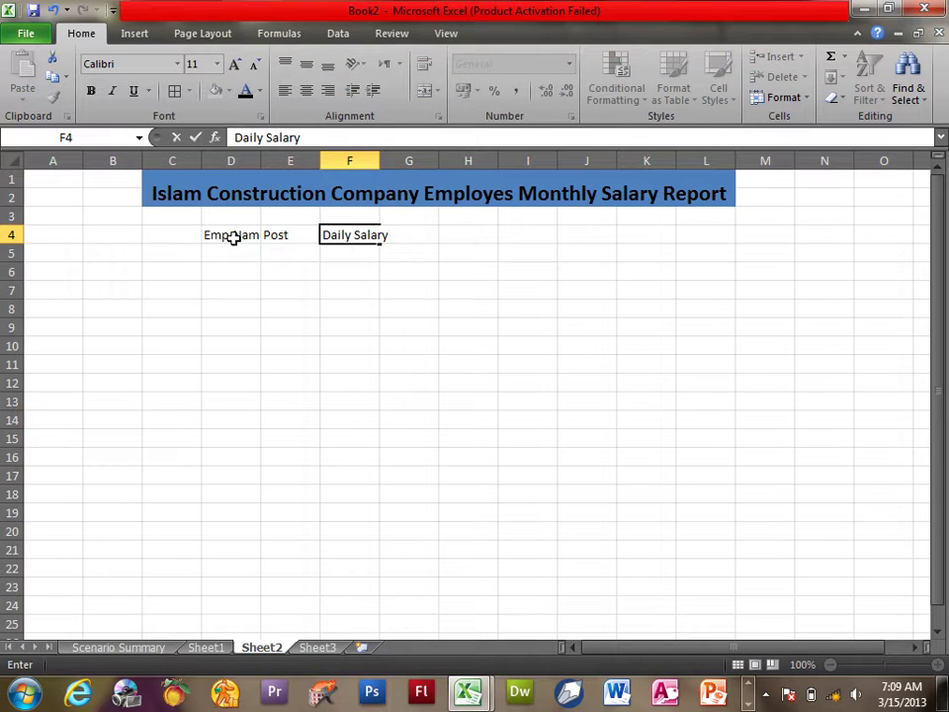
pyautogui.press('Return')
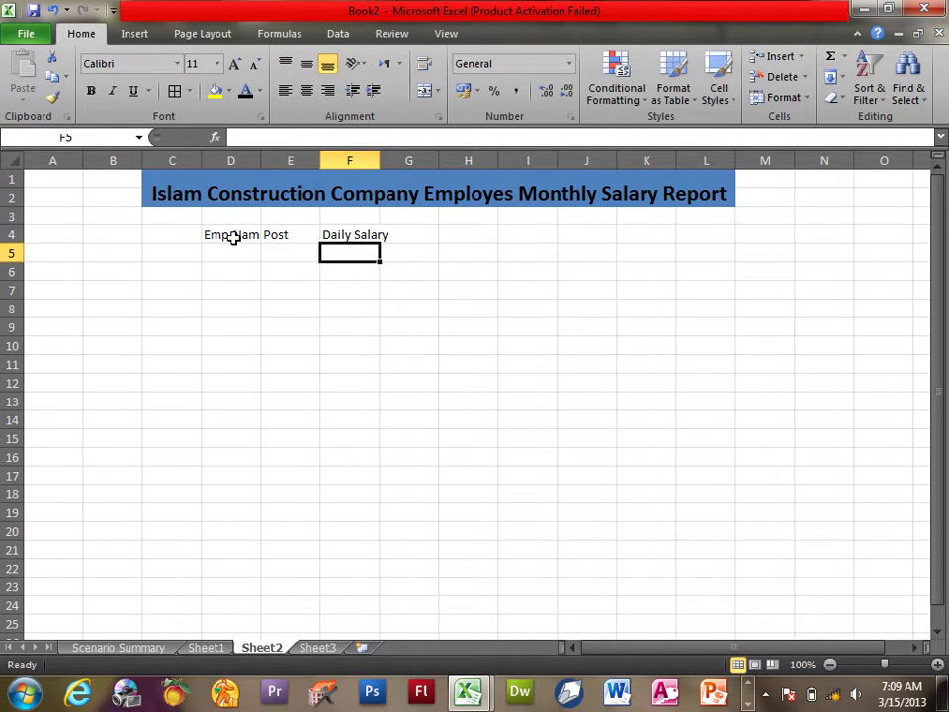
# Step: List the employee names Islam, khan, jan and salam under EmpName
pyautogui.press('Left')
pyautogui.press('Left')
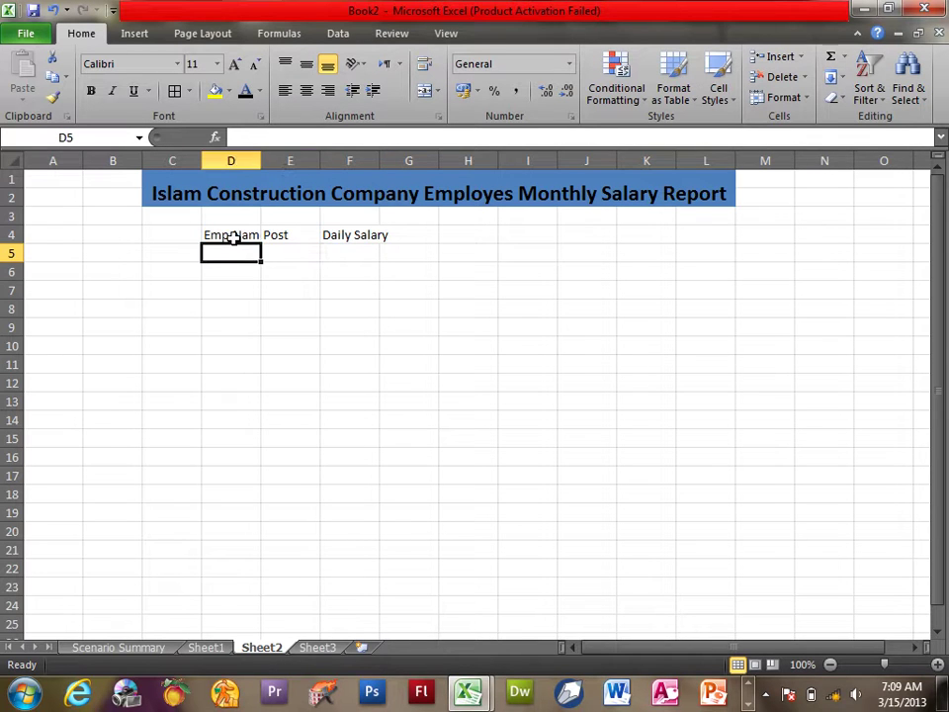
pyautogui.write('Islam')
pyautogui.press('Return')
pyautogui.write('khan')
pyautogui.press('Return')
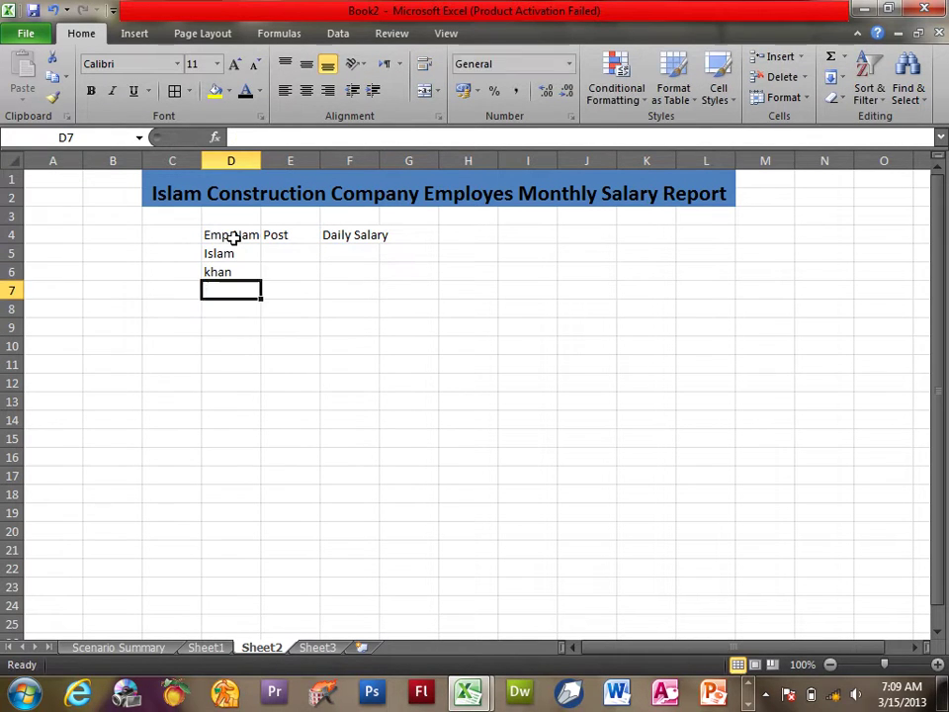
pyautogui.write('jan')
pyautogui.press('Return')
pyautogui.write('salam')
pyautogui.press('Return')
# Step: Enter the posts Doctor, Manager, IT Officer and Cooker under Post
pyautogui.press('Up')
pyautogui.press('Up')
pyautogui.press('Right')
pyautogui.press('Up')
pyautogui.press('Up')
pyautogui.press('Up')
pyautogui.press('Down')
pyautogui.hotkey('shift', 'Down')
pyautogui.hotkey('shift', 'Down')
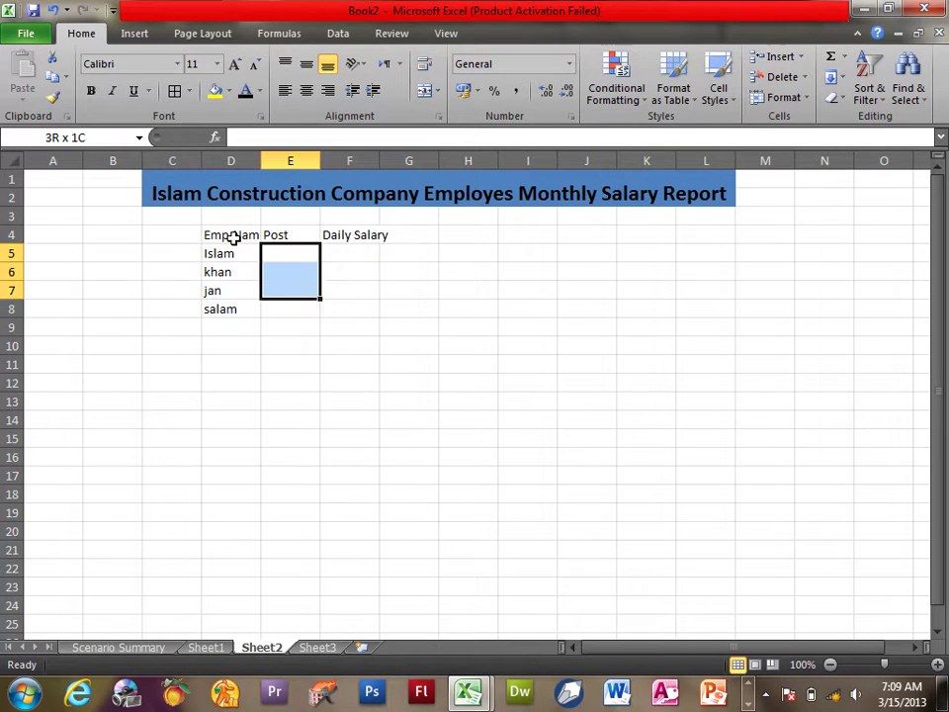
pyautogui.hotkey('shift', 'Up')
pyautogui.hotkey('shift', 'Up')
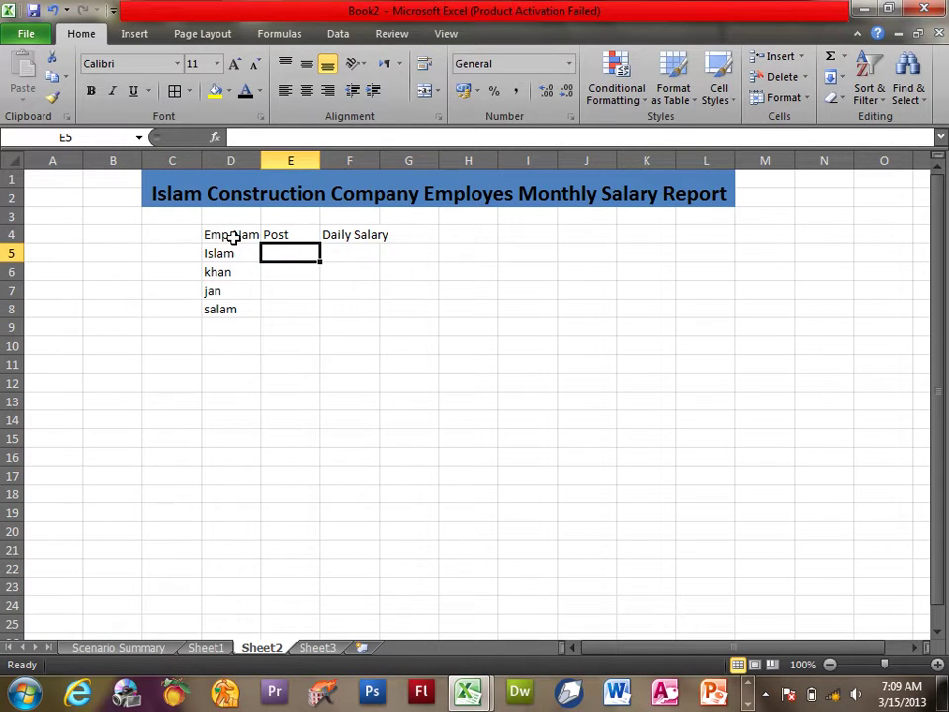
pyautogui.write('Doctor')
pyautogui.press('Return')
pyautogui.write('Manager')
pyautogui.press('Return')
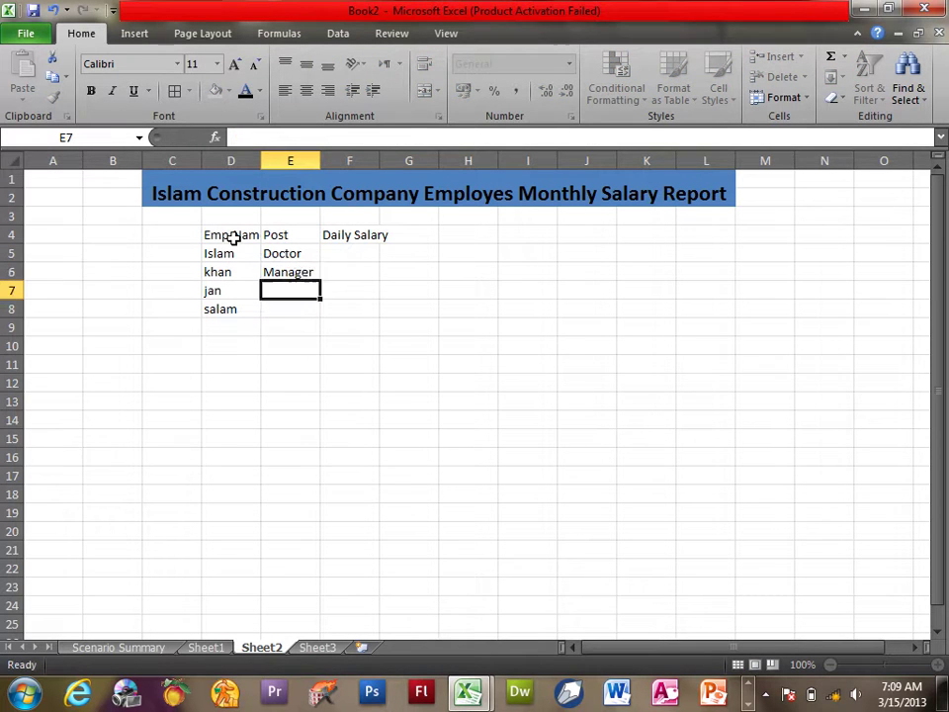
pyautogui.write('IT Officer')
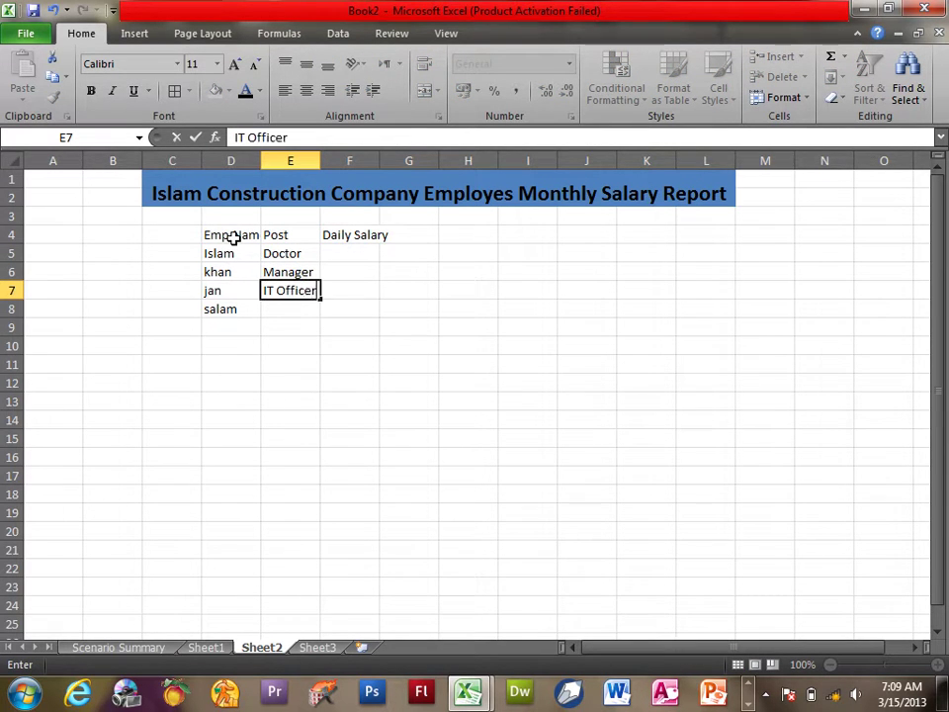
pyautogui.press('Return')
pyautogui.write('Cooker')
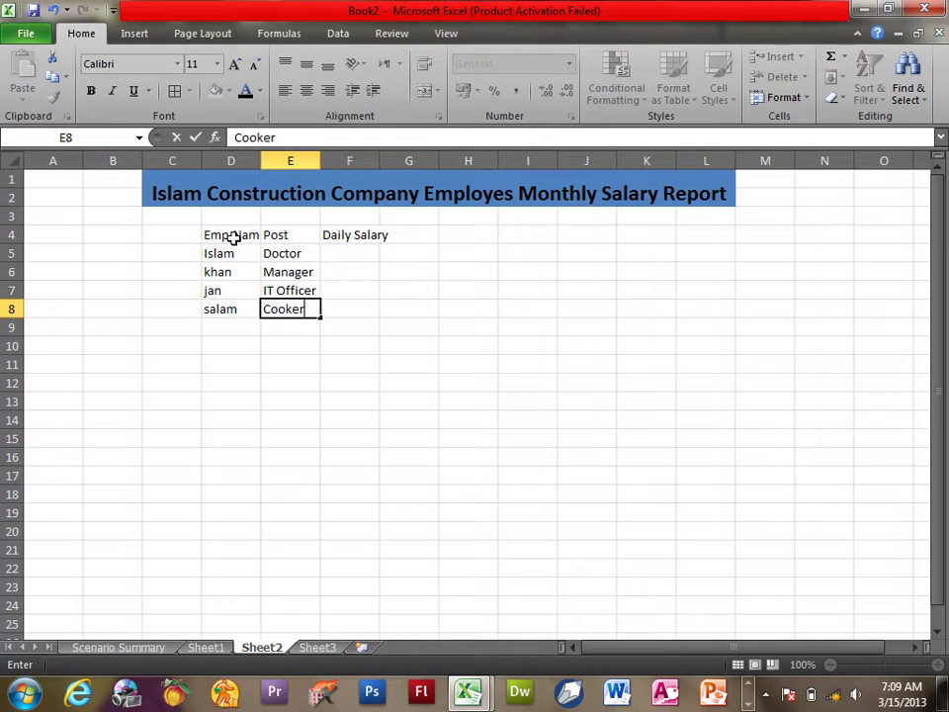
pyautogui.press('Right')
# Step: Enter daily salaries 500, 400, 300 and 200 under Daily Salary
pyautogui.press('Up')
pyautogui.press('Up')
pyautogui.press('Up')
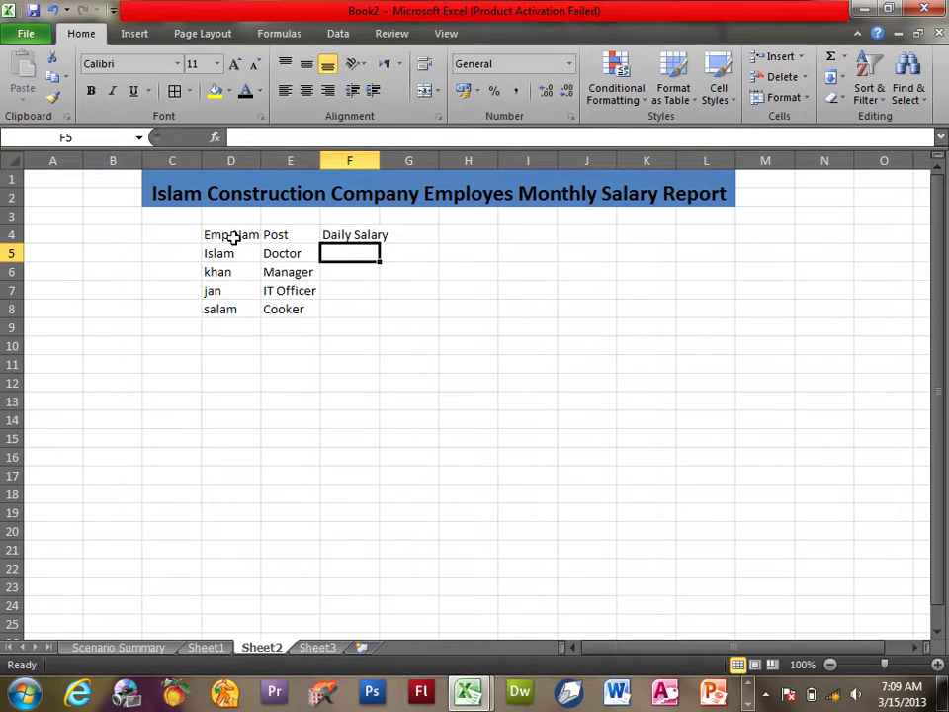
pyautogui.write('500')
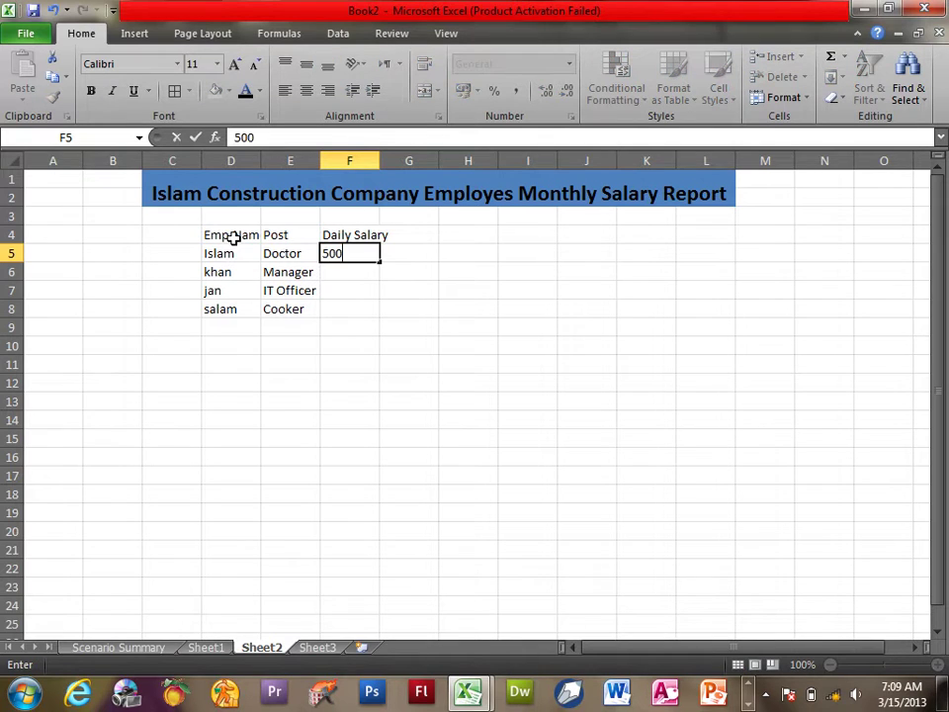
pyautogui.press('Return')
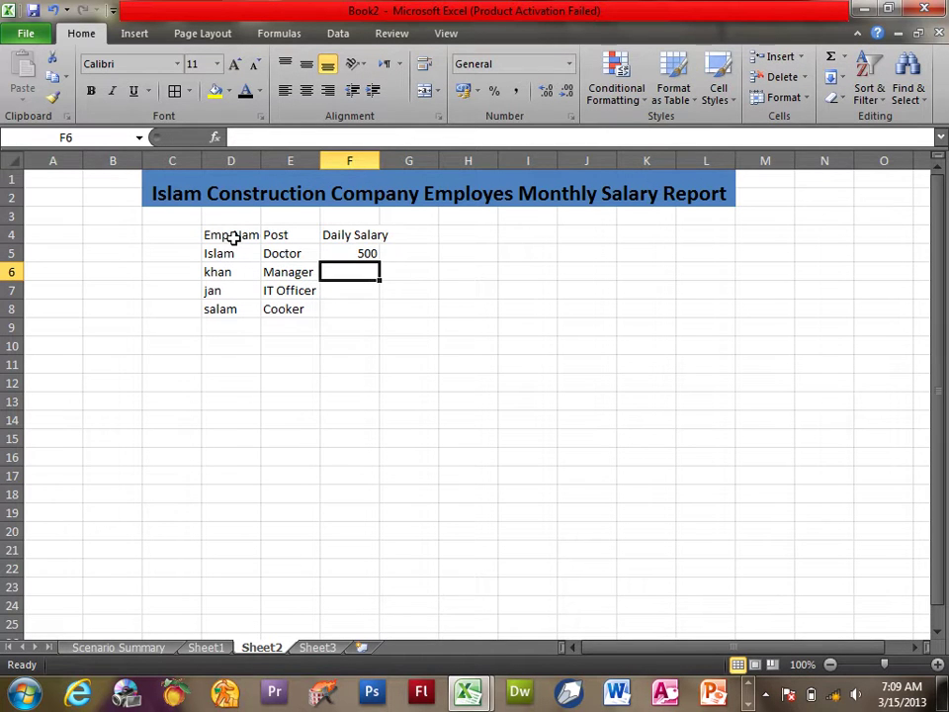
pyautogui.write('400')
pyautogui.press('Return')
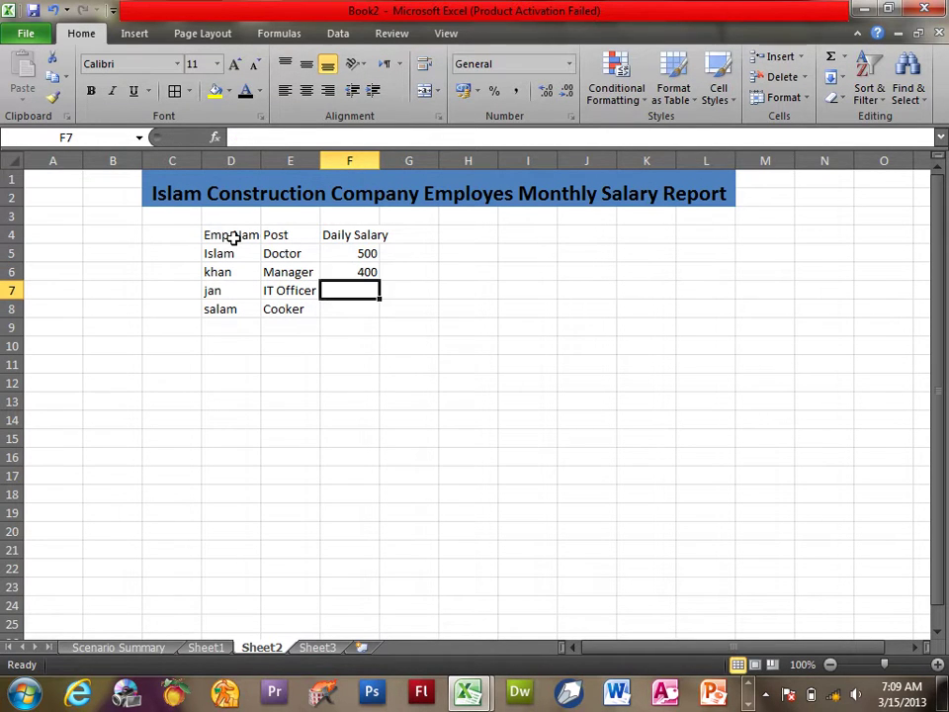
pyautogui.write('300')
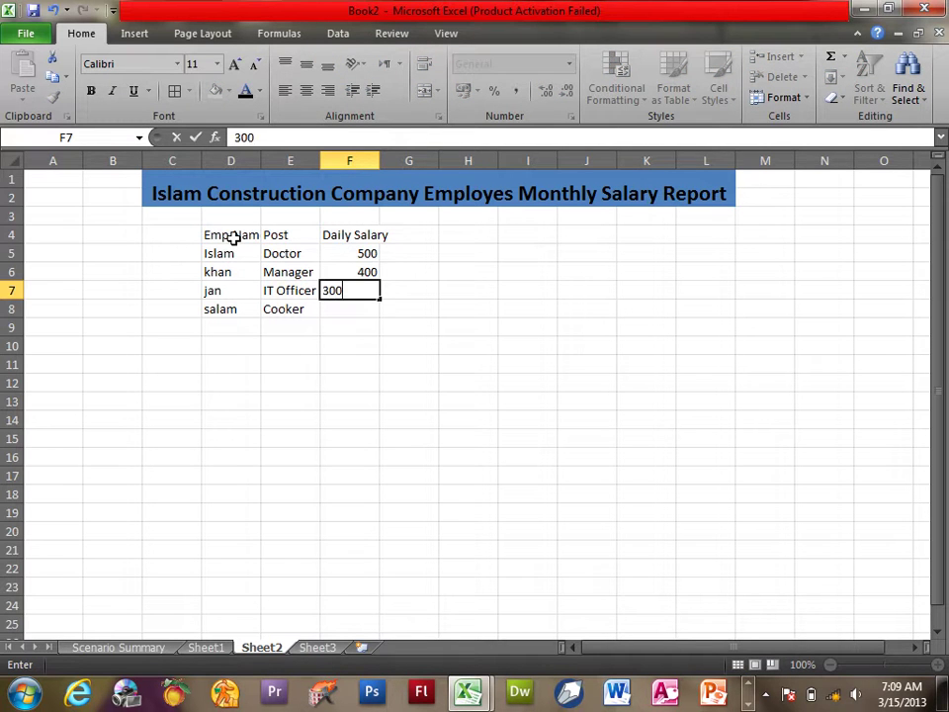
pyautogui.press('Return')
pyautogui.write('200')
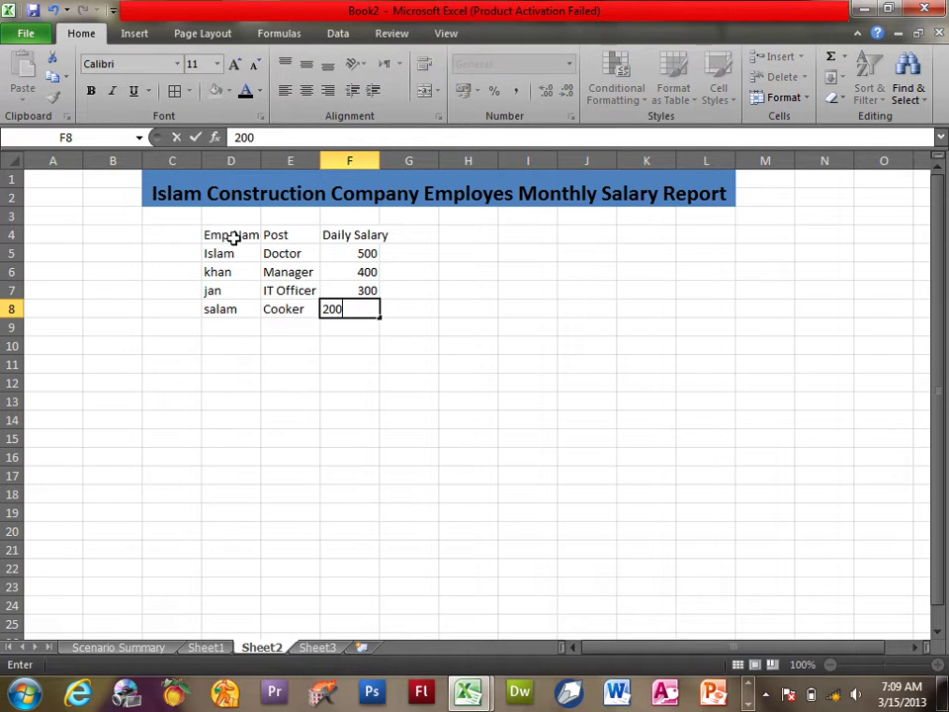
pyautogui.press('Right')
# Step: Label row 3 with the months Jun, Feb, March, April, Jun and July
pyautogui.press('Up')
pyautogui.press('Up')
pyautogui.press('Up')
pyautogui.press('Up')
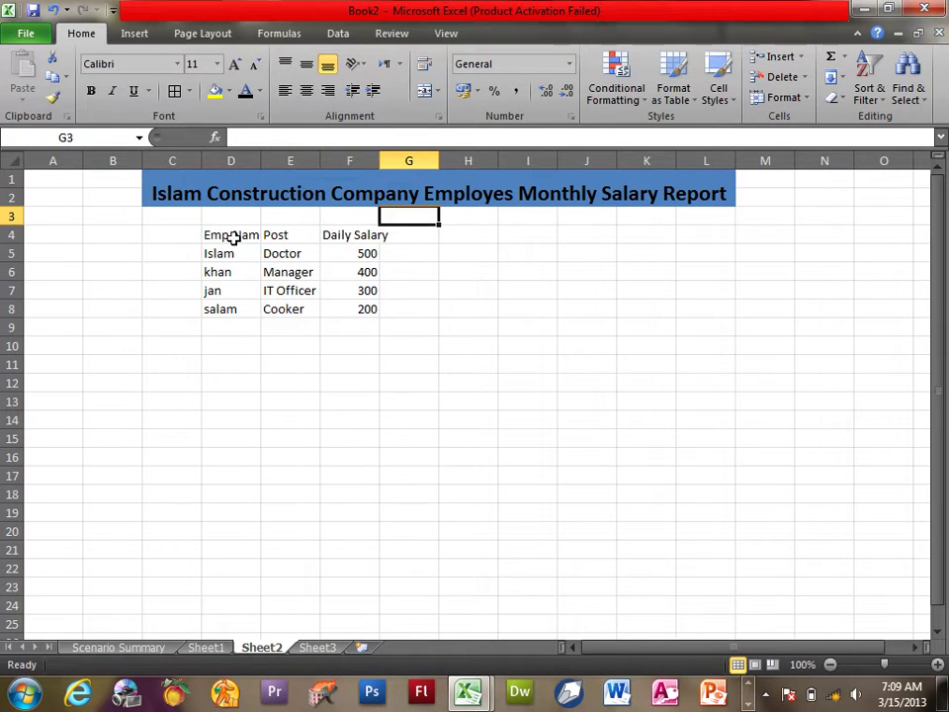
pyautogui.write('Ju')
pyautogui.press('Right')
pyautogui.write('Feb')
pyautogui.press('Right')
pyautogui.write('March')
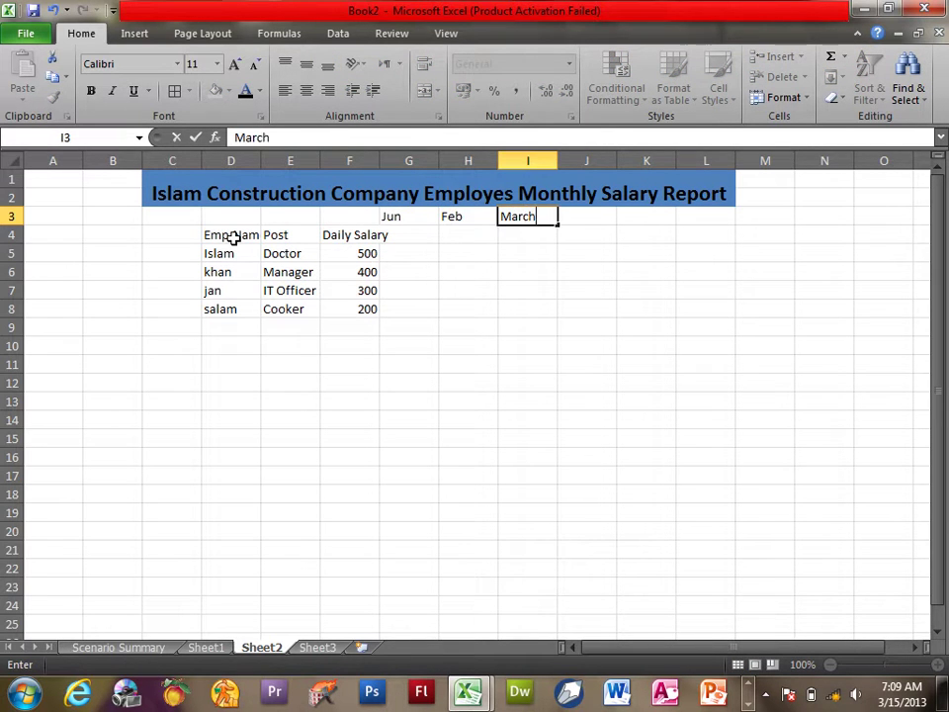
pyautogui.press('Right')
pyautogui.write('April')
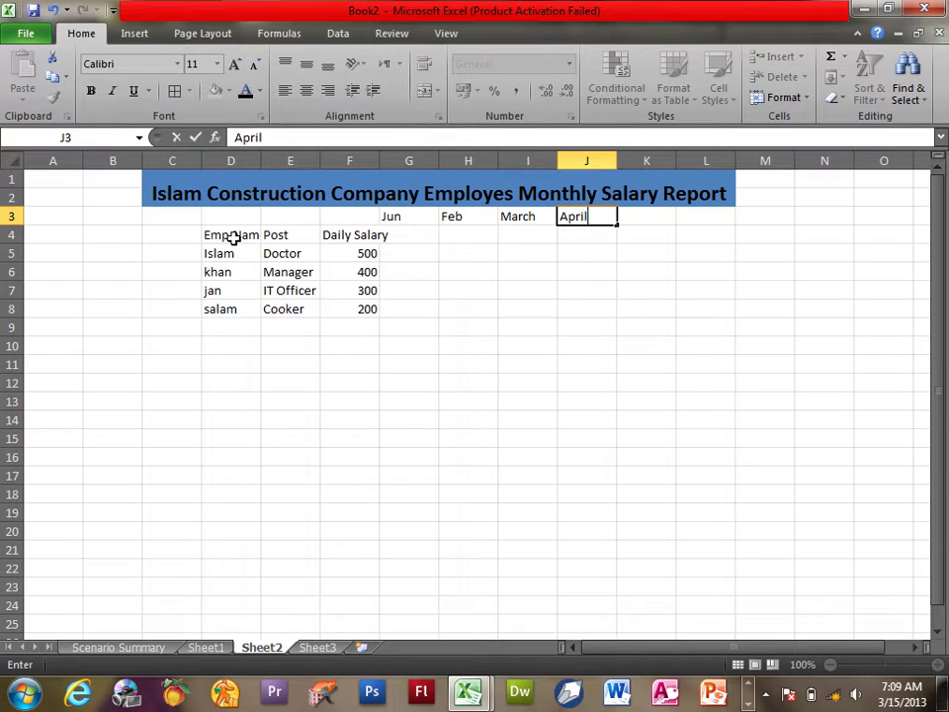
pyautogui.press('Right')
pyautogui.write('Ju')
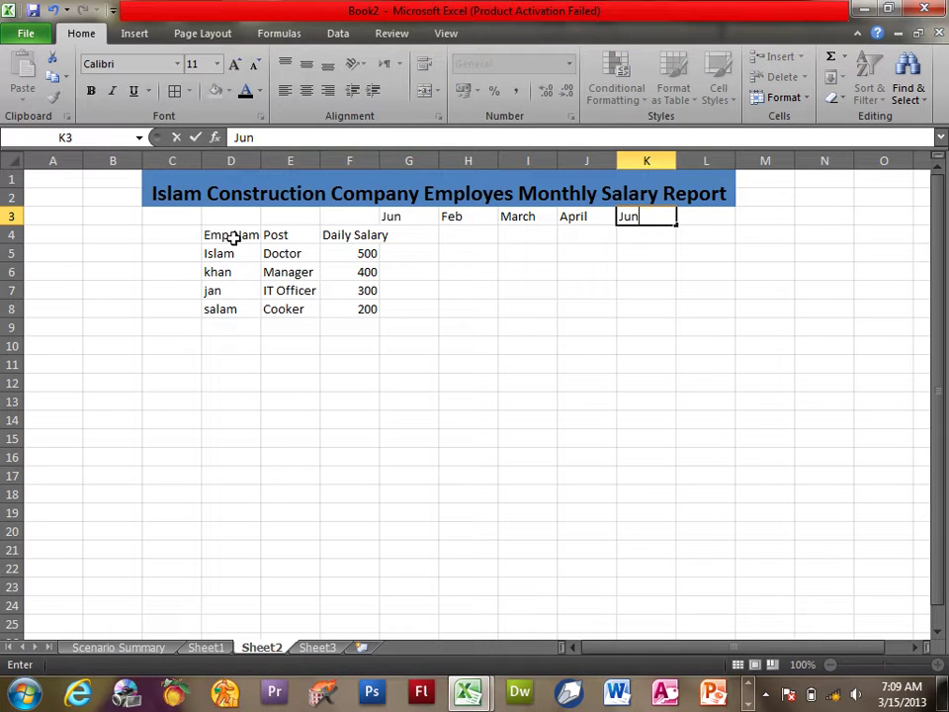
pyautogui.press('Right')
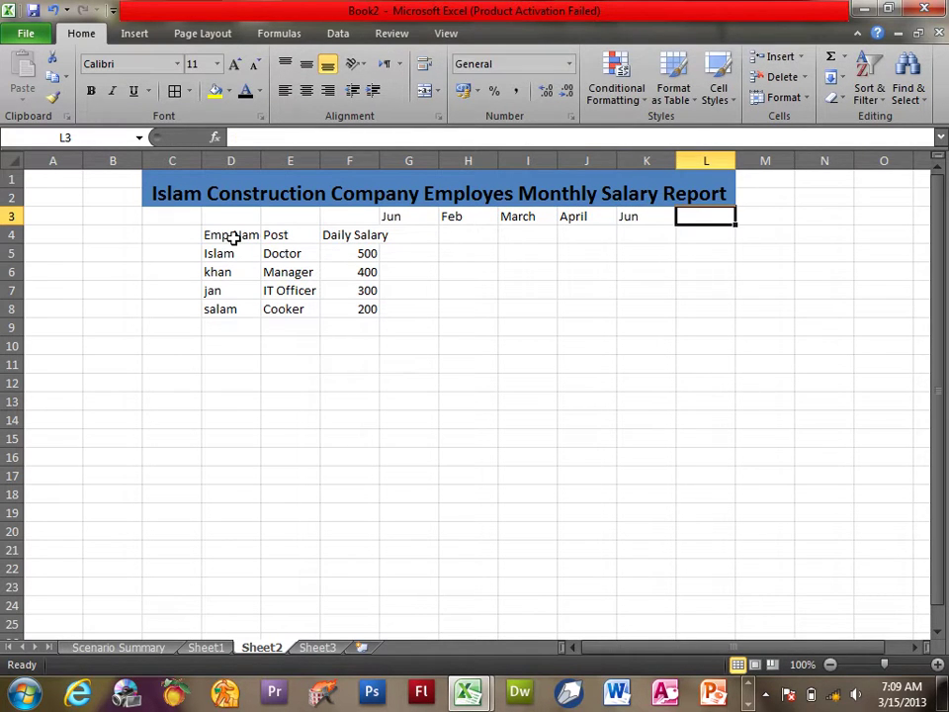
pyautogui.write('JUl')
pyautogui.press('BackSpace')
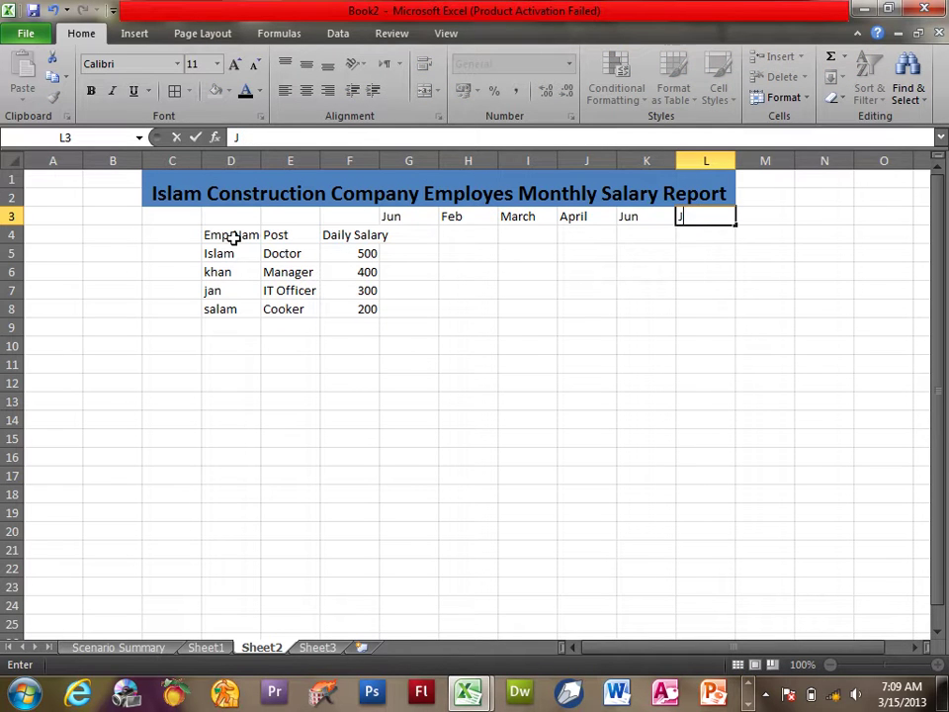
pyautogui.write('ly')
pyautogui.press('Left')
pyautogui.press('Left')
pyautogui.press('Left')
pyautogui.press('Left')
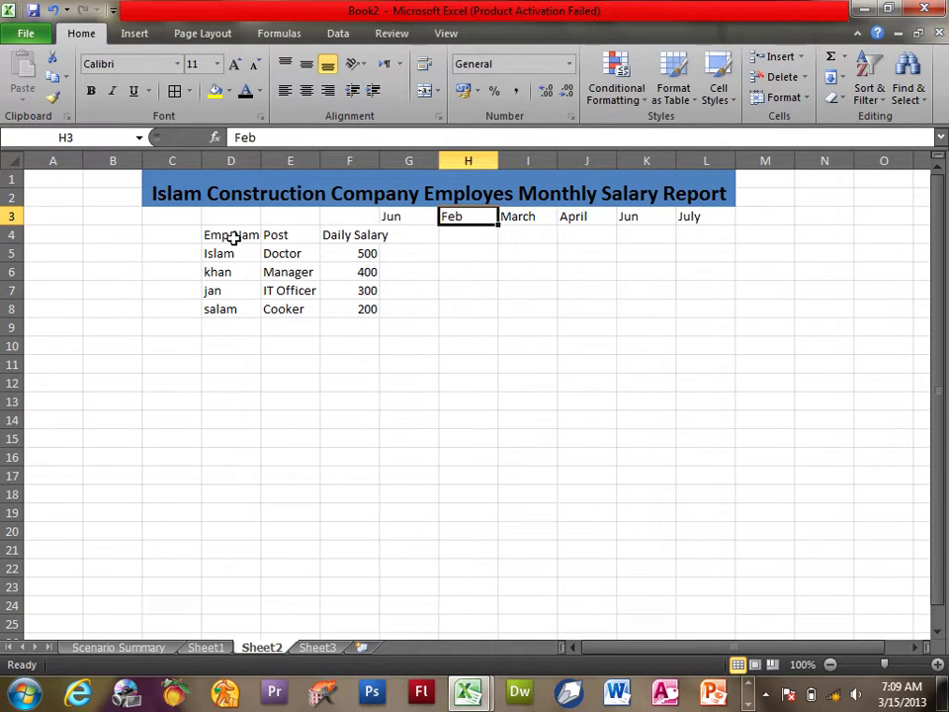
pyautogui.press('Left')
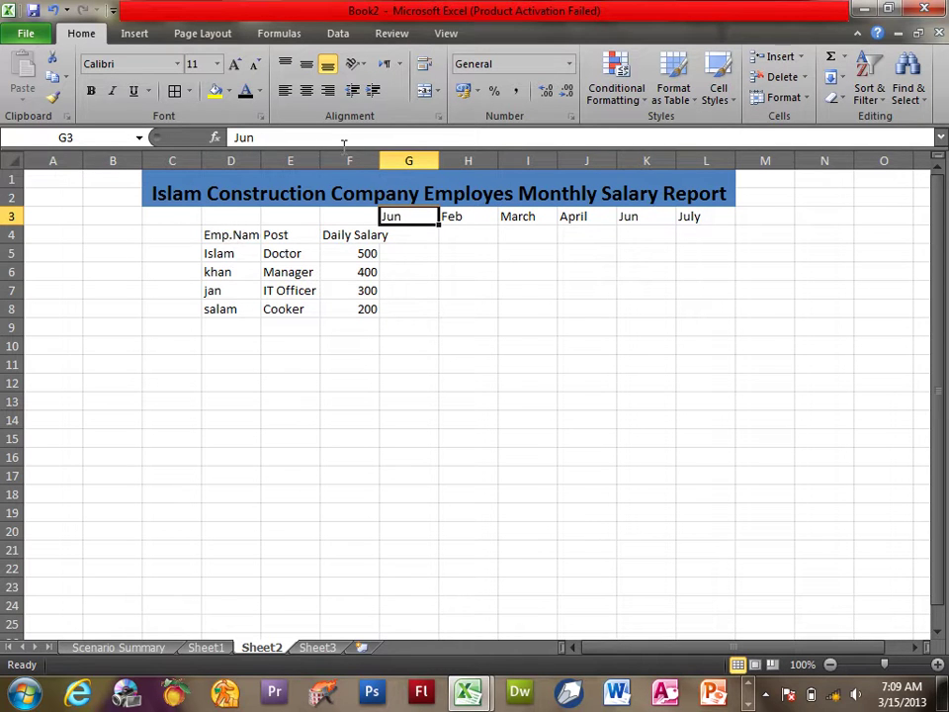
# Step: Autofit column F and enter day counts 30, 30, 20, 25, 20, 30 in G4:L4
pyautogui.doubleClick(379, 159)
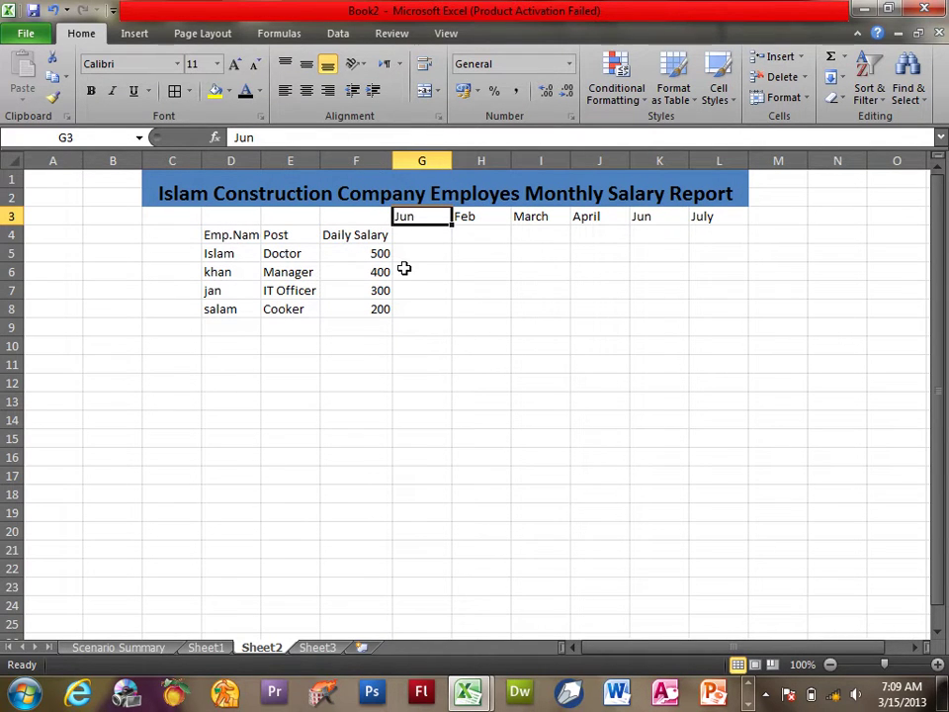
pyautogui.click(366, 254)
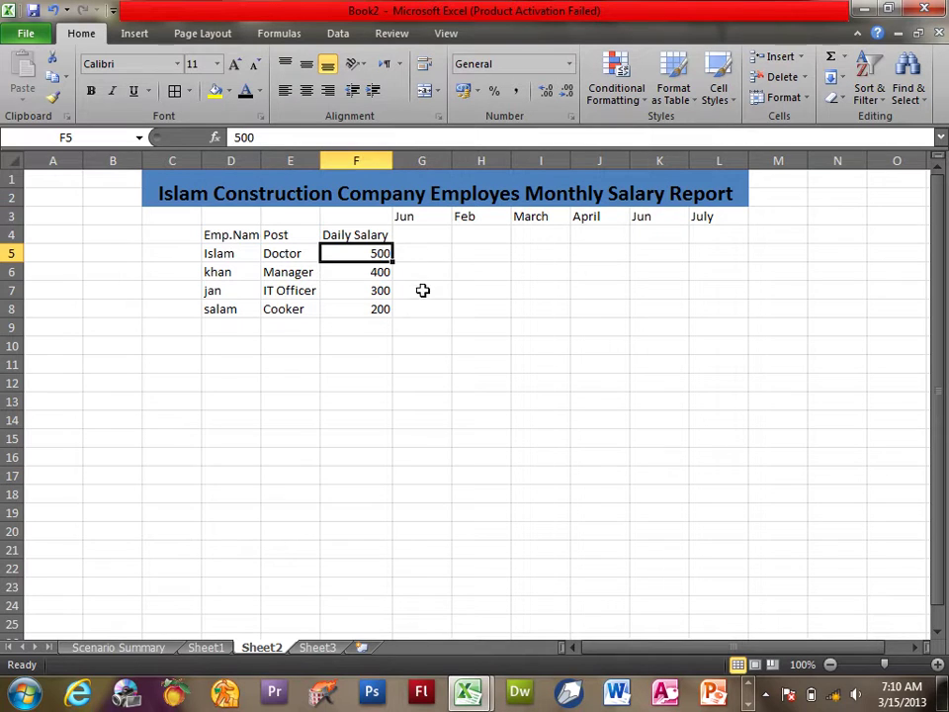
pyautogui.click(410, 236)
pyautogui.write('30')
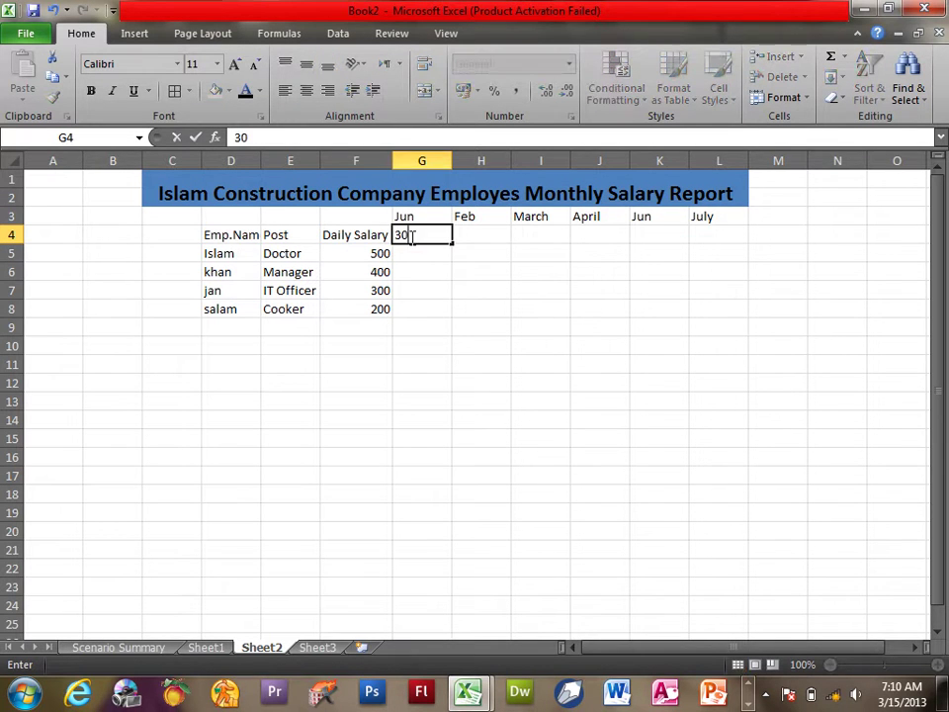
pyautogui.press('Tab')
pyautogui.write('30')
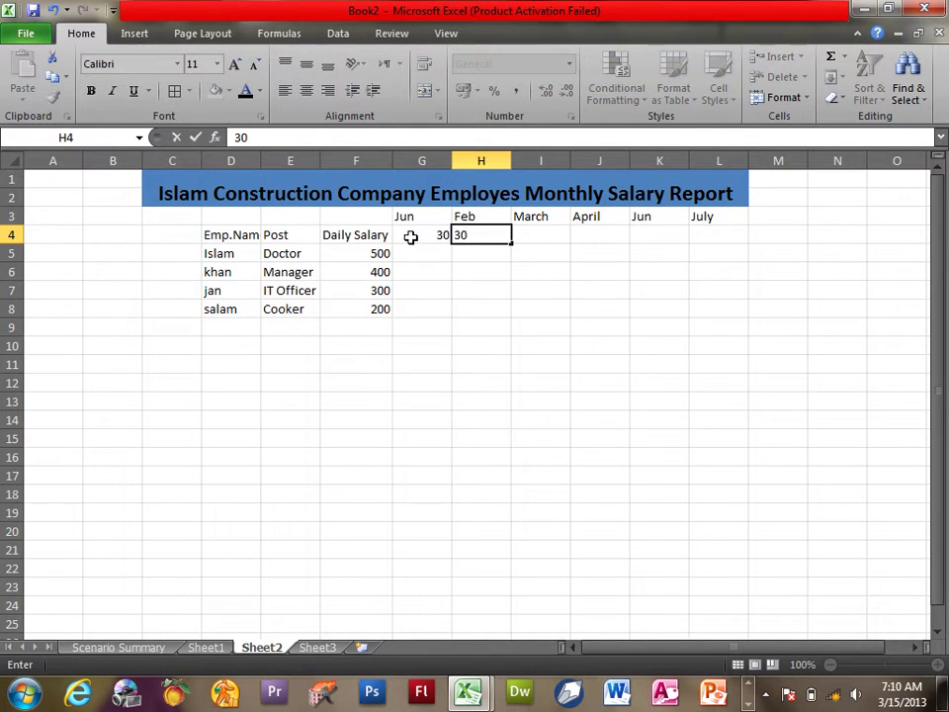
pyautogui.press('Tab')
pyautogui.write('20')
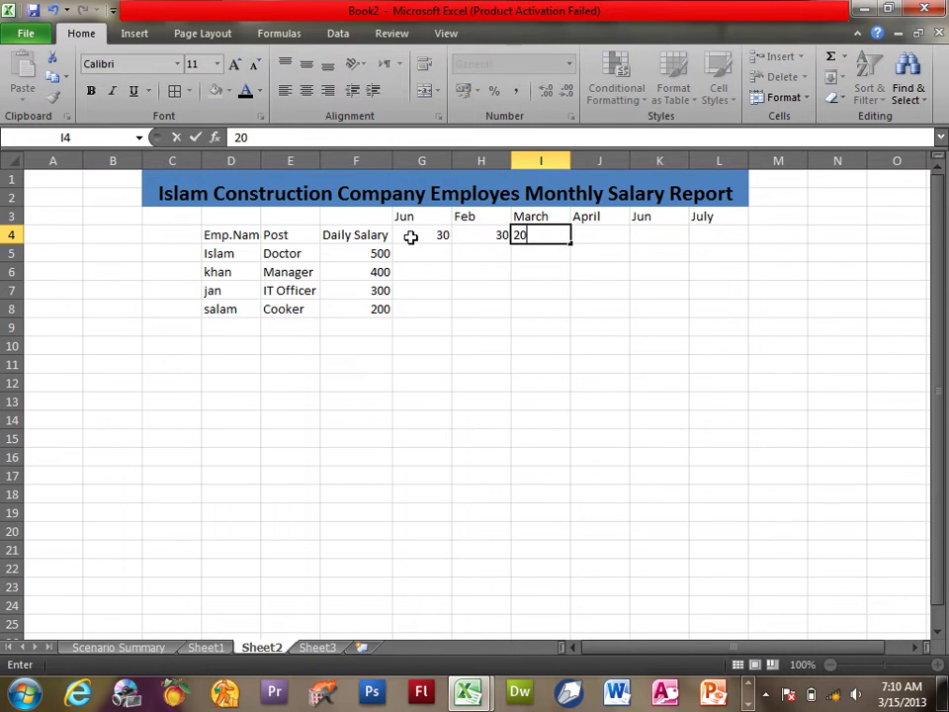
pyautogui.press('Tab')
pyautogui.write('2')
pyautogui.press('Tab')
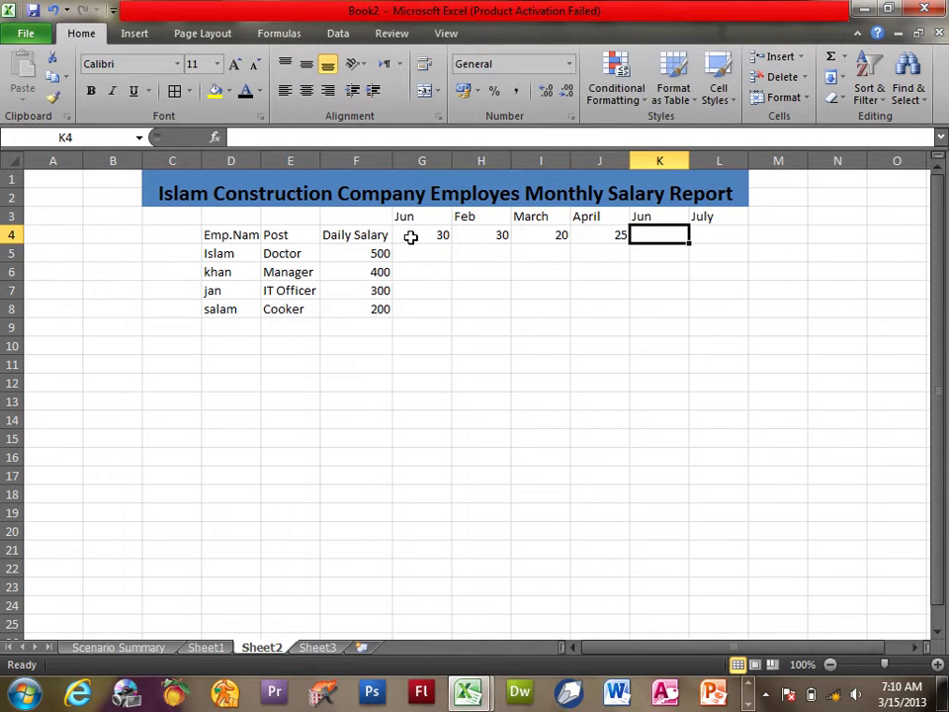
pyautogui.write('20')
pyautogui.press('Tab')
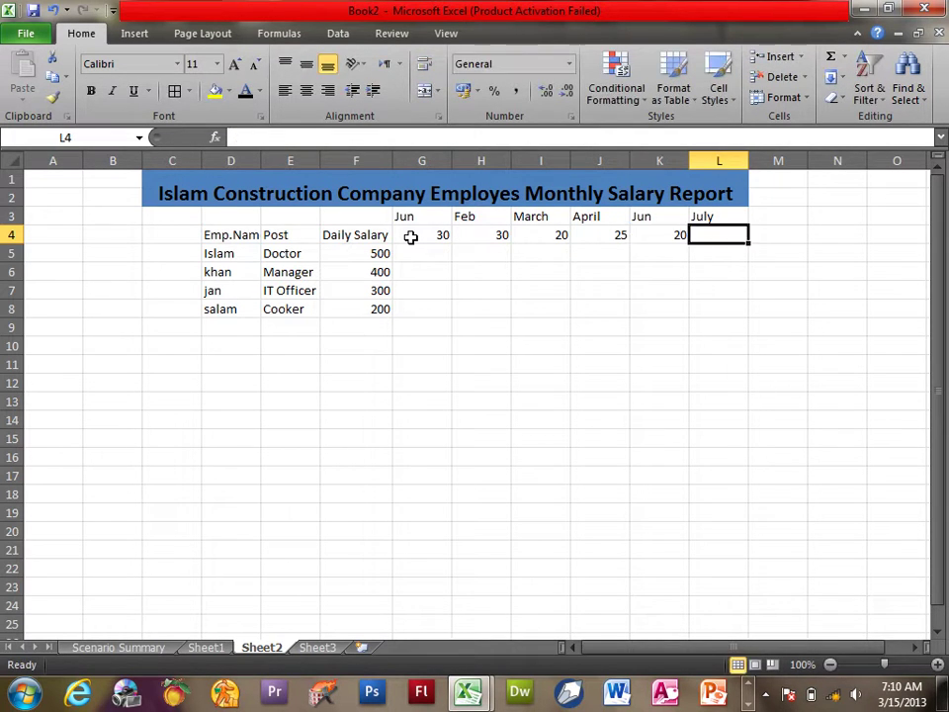
pyautogui.write('30')
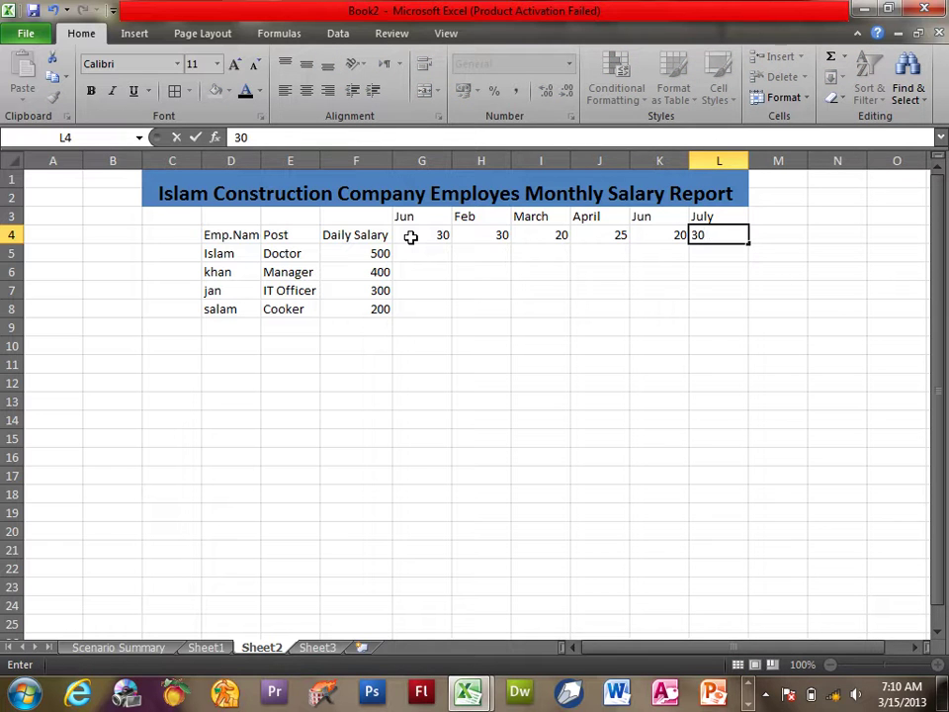
pyautogui.press('Return')
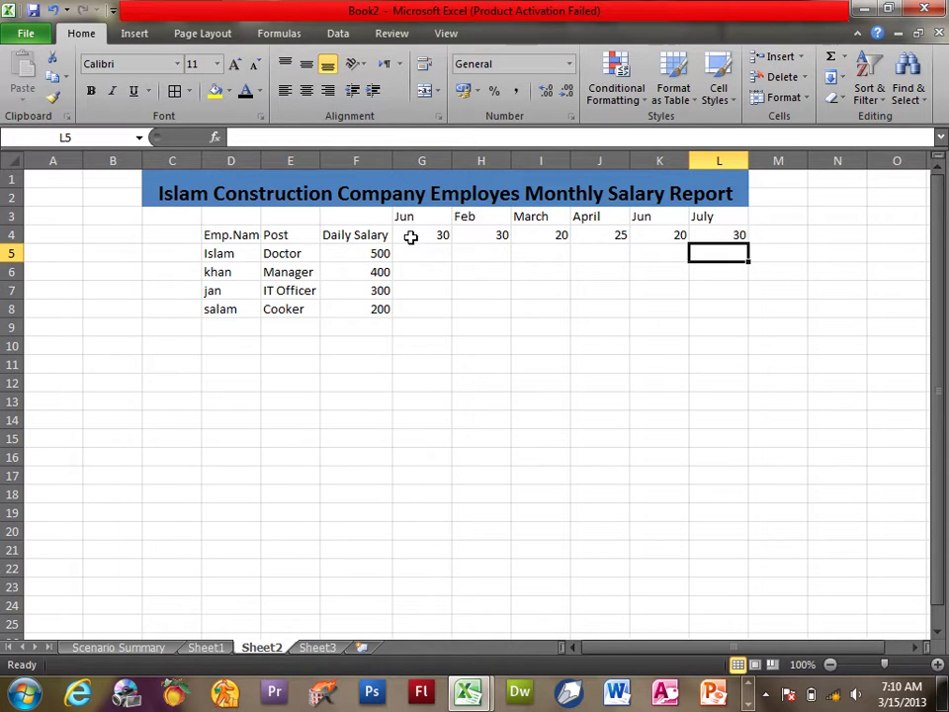
# Step: Bold the month headings Jun through July in G3:L3
pyautogui.click(377, 257)
pyautogui.click(421, 240)
pyautogui.click(426, 253)
pyautogui.click(468, 252)
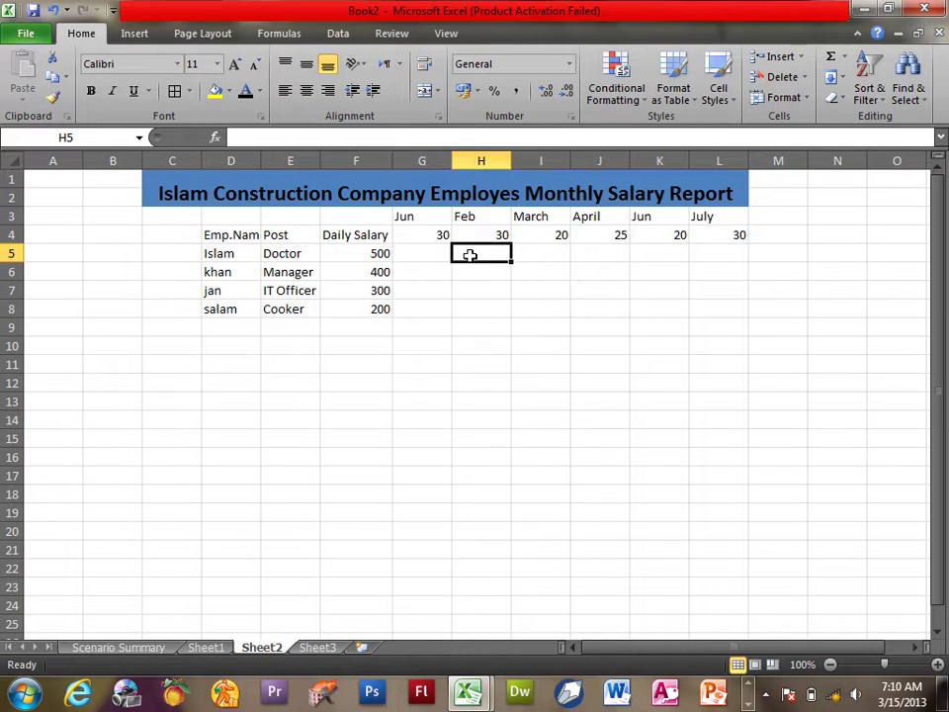
pyautogui.click(546, 252)
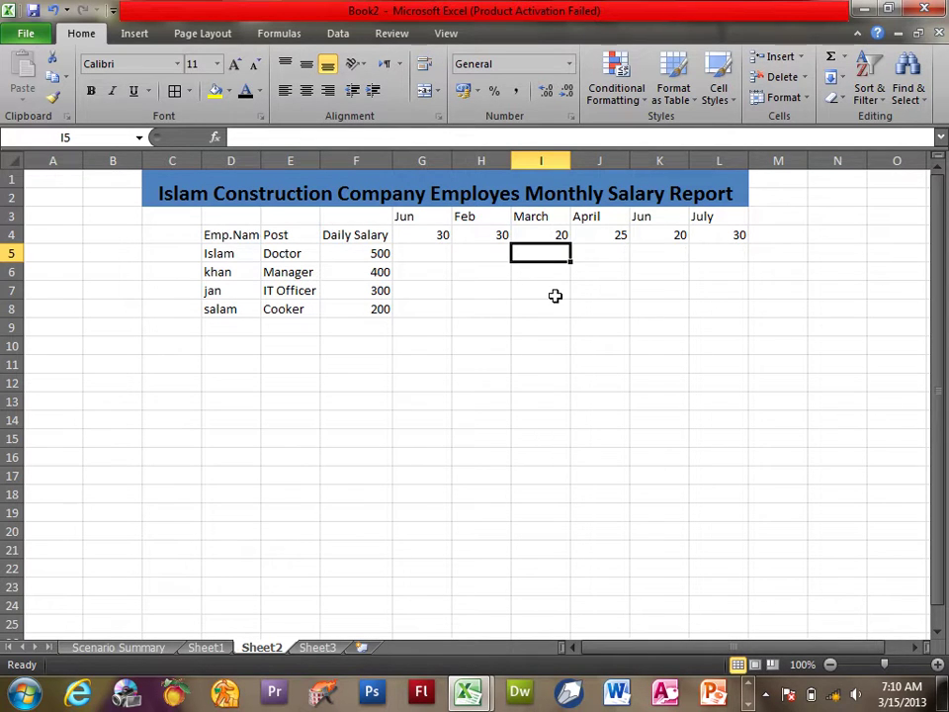
pyautogui.moveTo(418, 216)
pyautogui.mouseDown()
pyautogui.moveTo(700, 206)
pyautogui.moveTo(740, 216)
pyautogui.mouseUp()
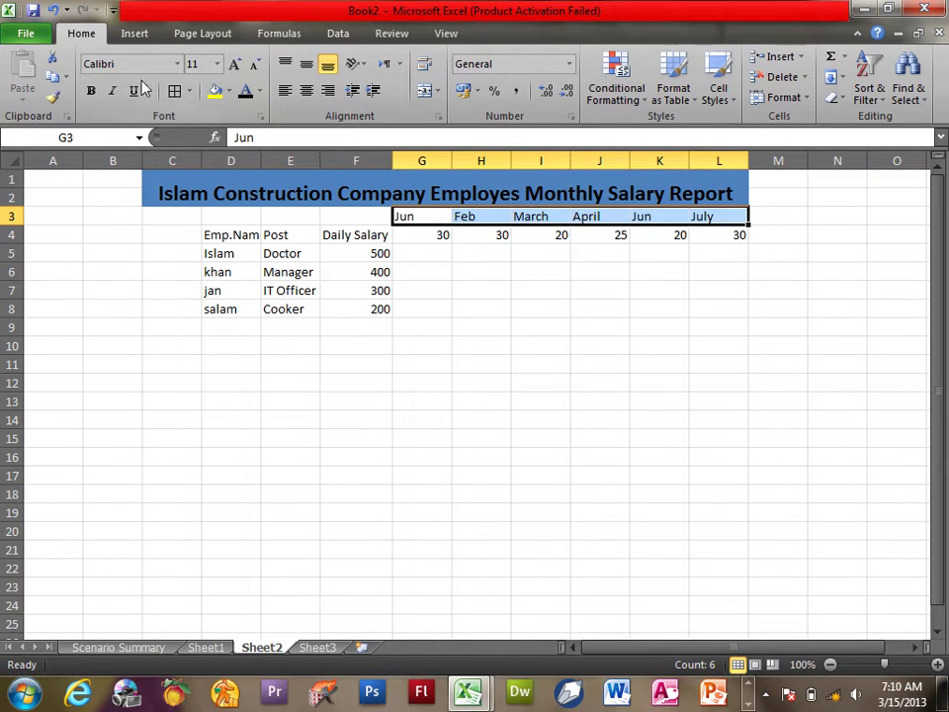
pyautogui.click(90, 92)
# Step: Bold the row 4 column headings and the employee names, then select F4
pyautogui.moveTo(349, 235)
pyautogui.mouseDown()
pyautogui.moveTo(227, 234)
pyautogui.moveTo(222, 309)
pyautogui.mouseUp()
pyautogui.click(90, 90)
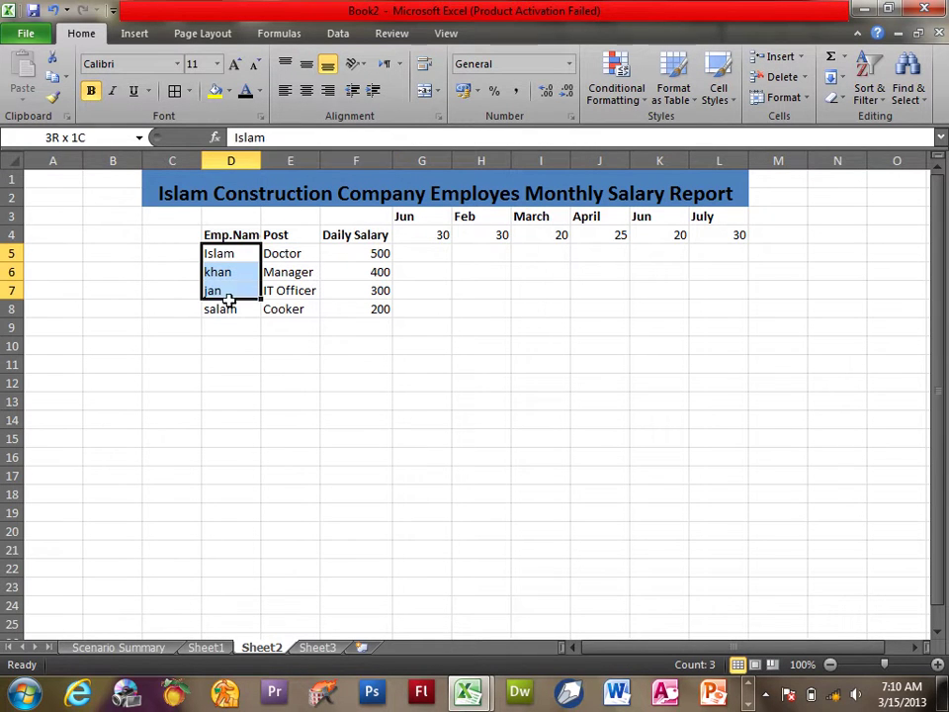
pyautogui.click(92, 92)
pyautogui.click(492, 287)
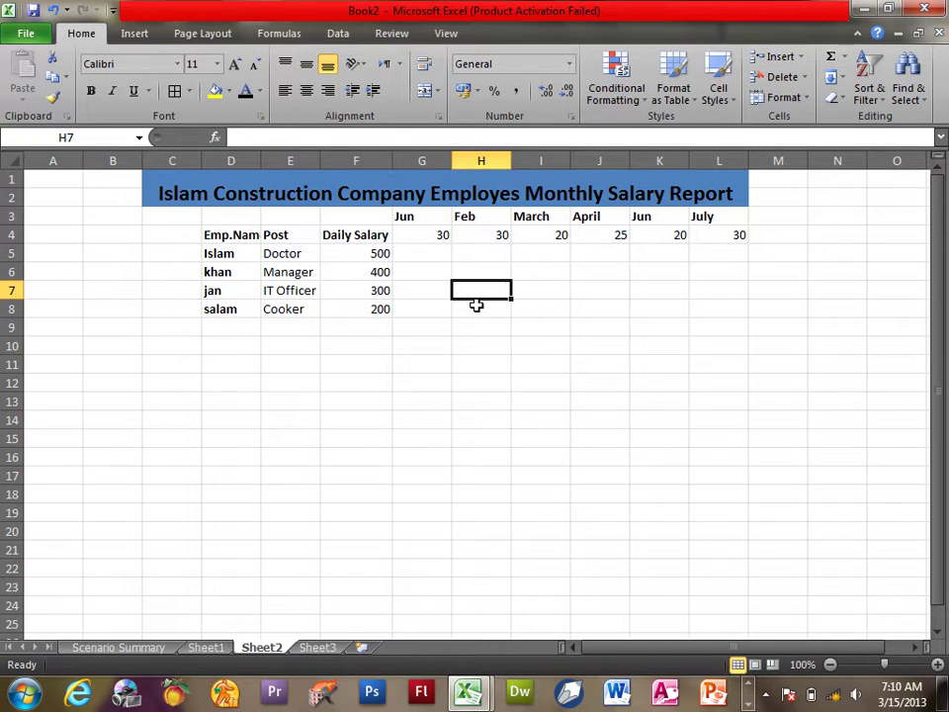
pyautogui.click(381, 234)
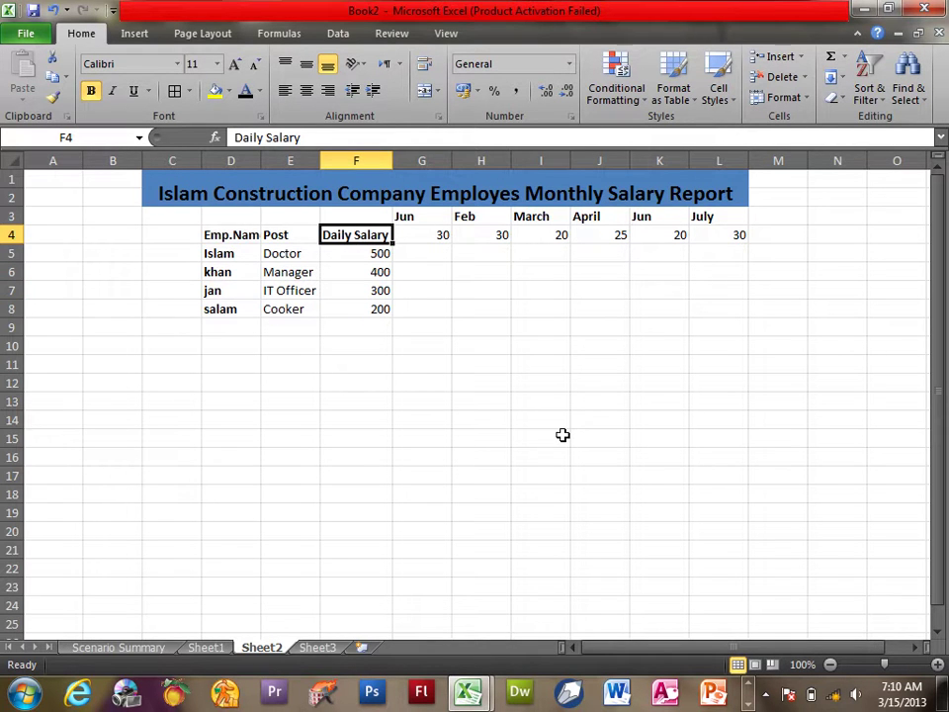
# Step: Replace the Daily Salary text in F4 with the formula =E3*F3
pyautogui.press('Delete')
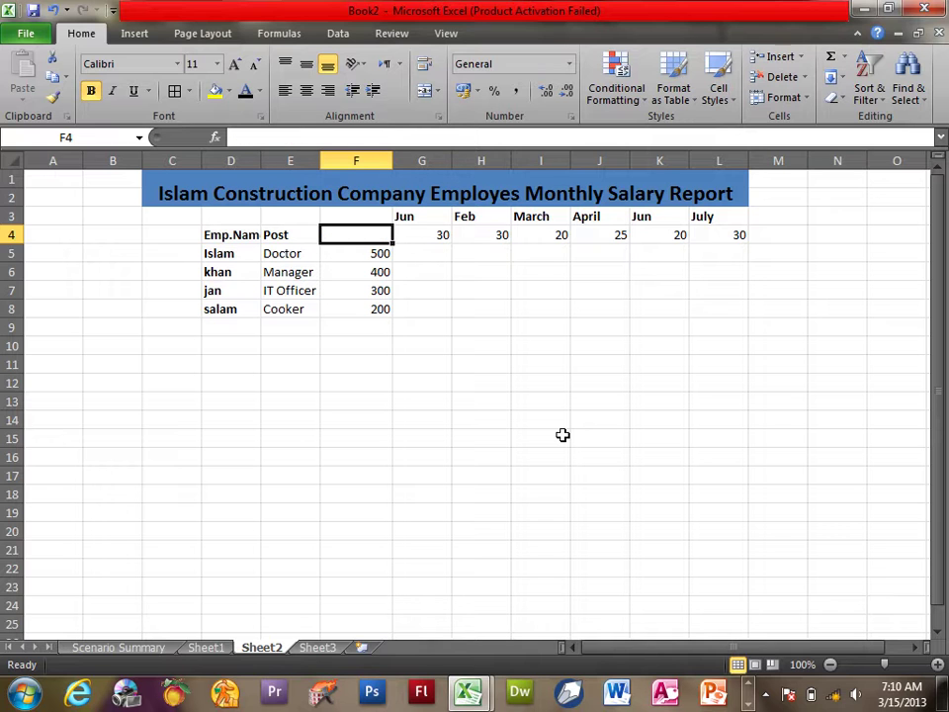
pyautogui.write('=')
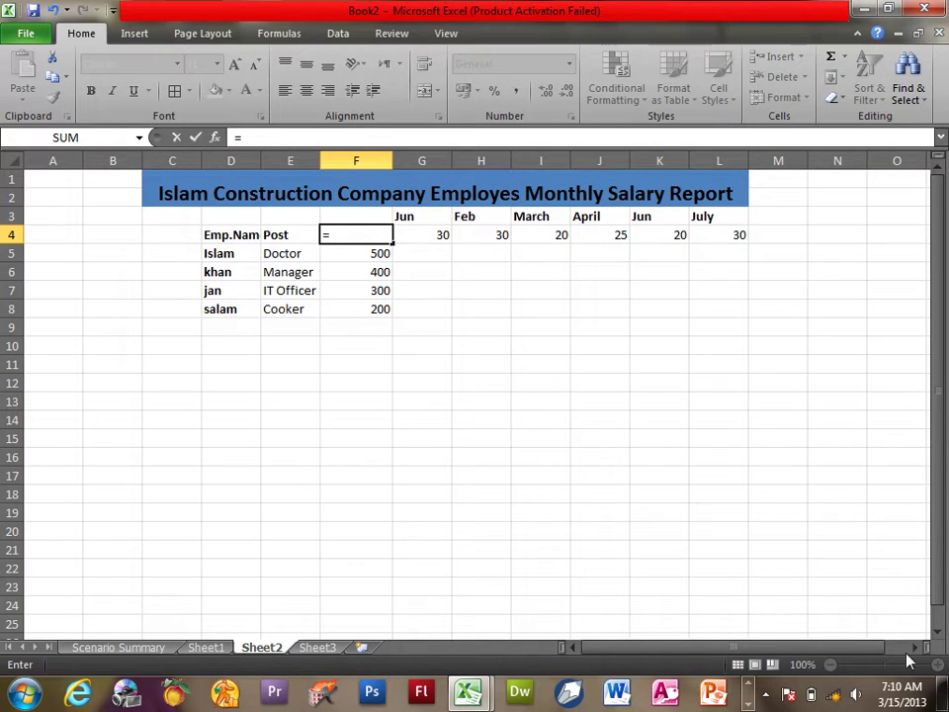
pyautogui.click(297, 215)
pyautogui.write('*')
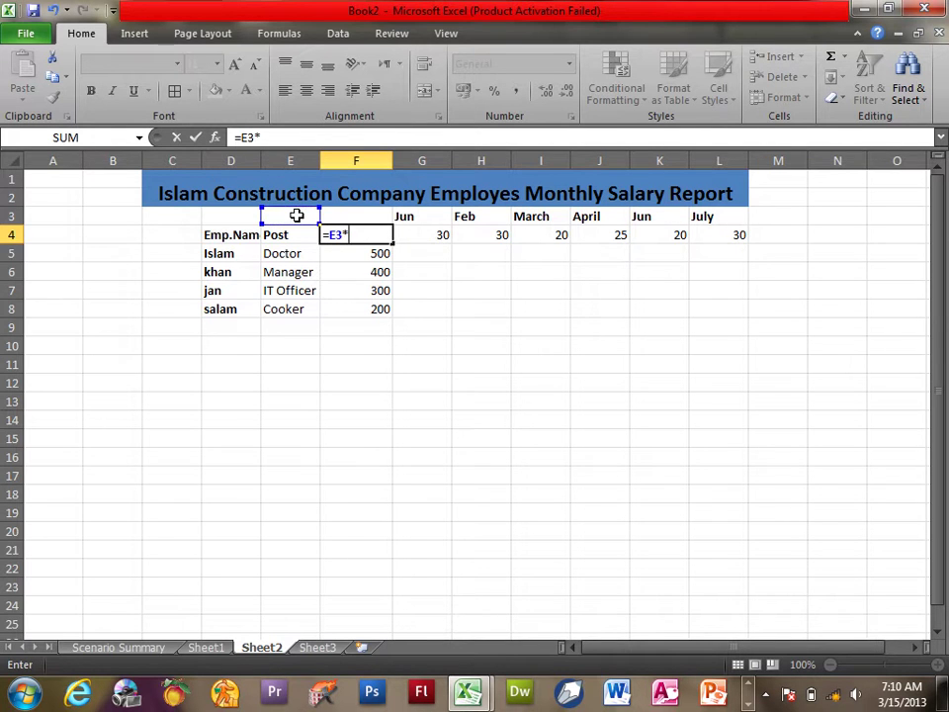
pyautogui.click(347, 216)
pyautogui.press('Return')
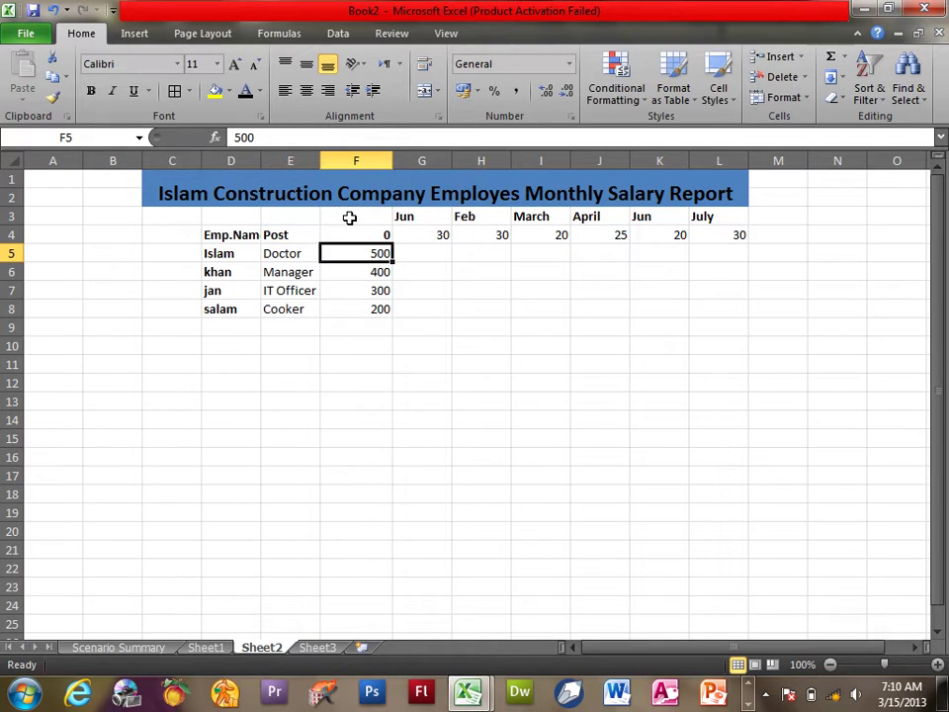
# Step: Build a data table on F4:L8 with row input E3 and column input F3
pyautogui.moveTo(360, 237)
pyautogui.mouseDown()
pyautogui.moveTo(715, 320)
pyautogui.moveTo(710, 300)
pyautogui.mouseUp()
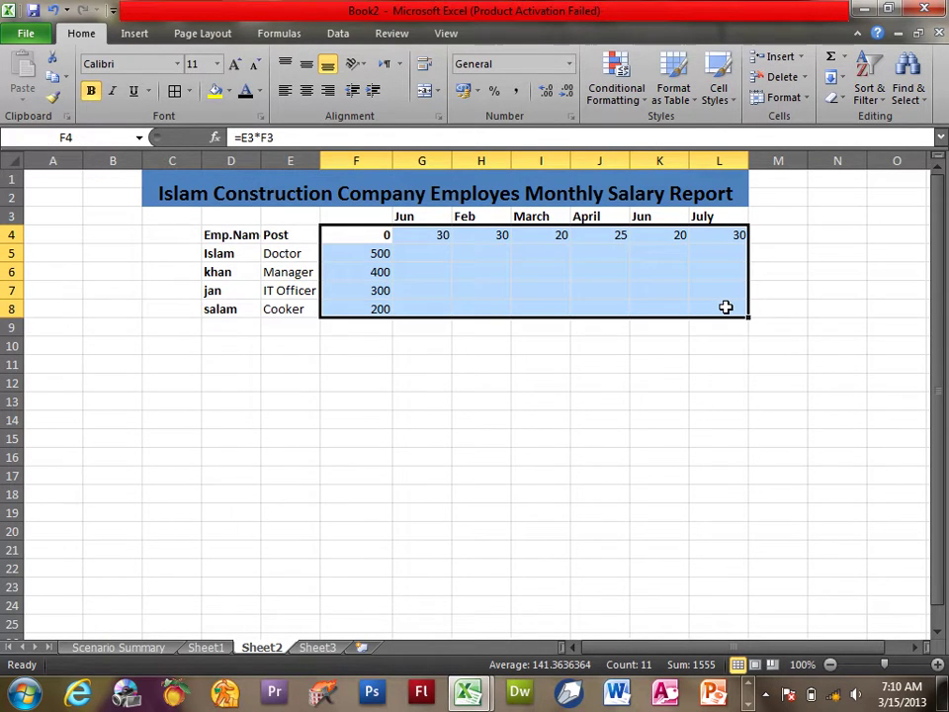
pyautogui.click(338, 33)
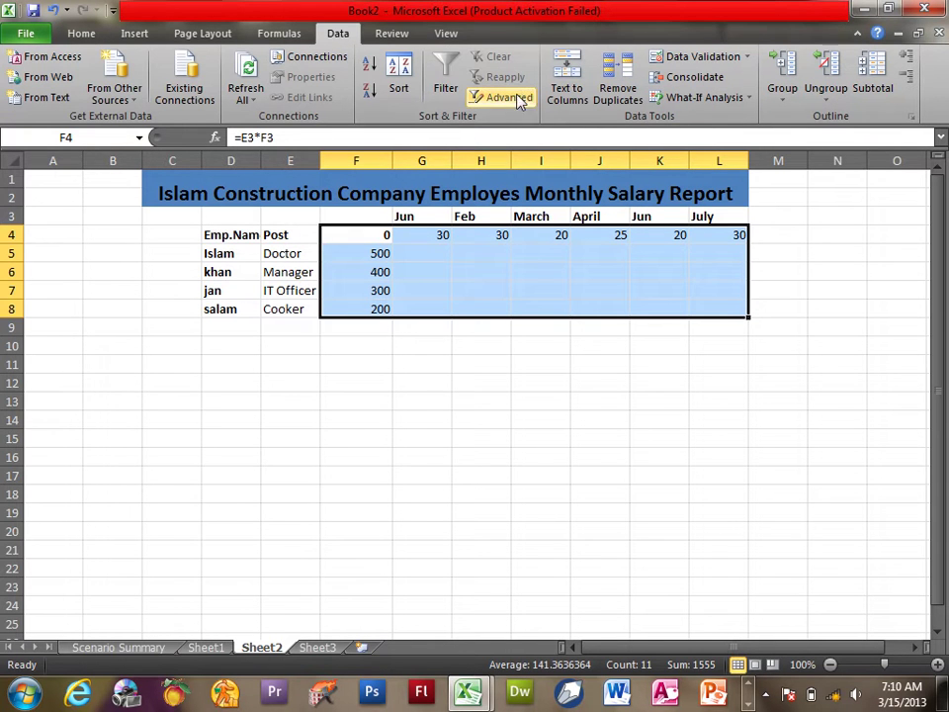
pyautogui.click(684, 99)
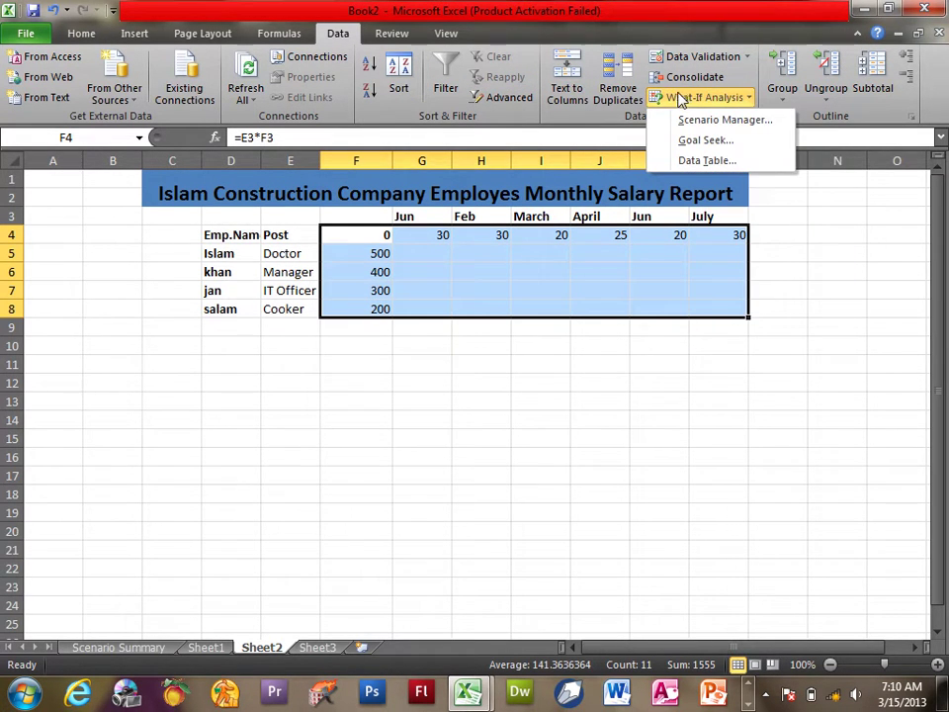
pyautogui.click(704, 160)
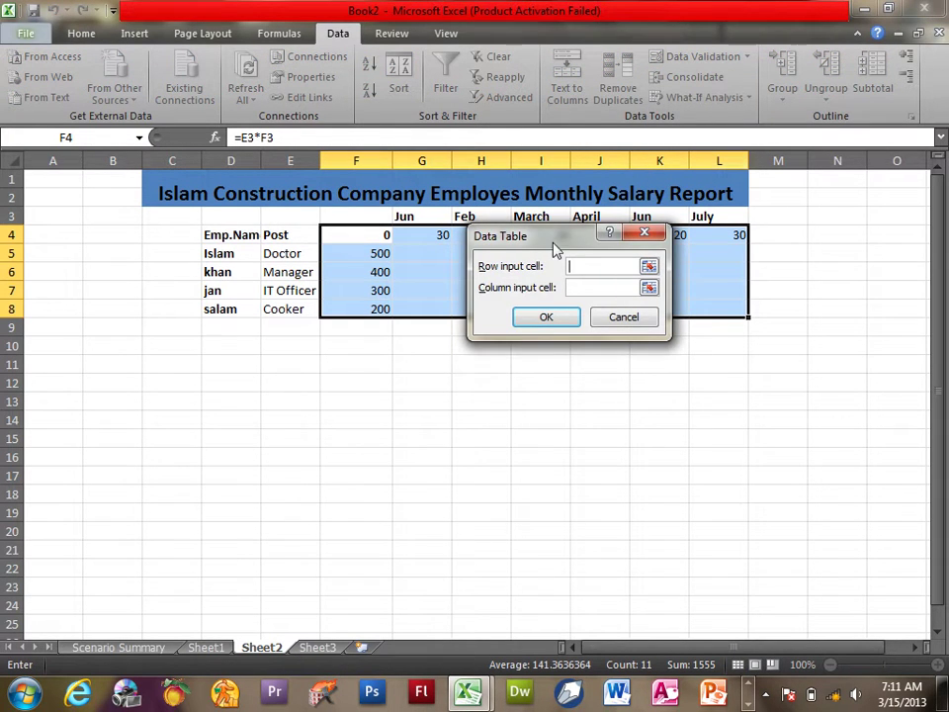
pyautogui.moveTo(556, 235); pyautogui.dragTo(620, 231)
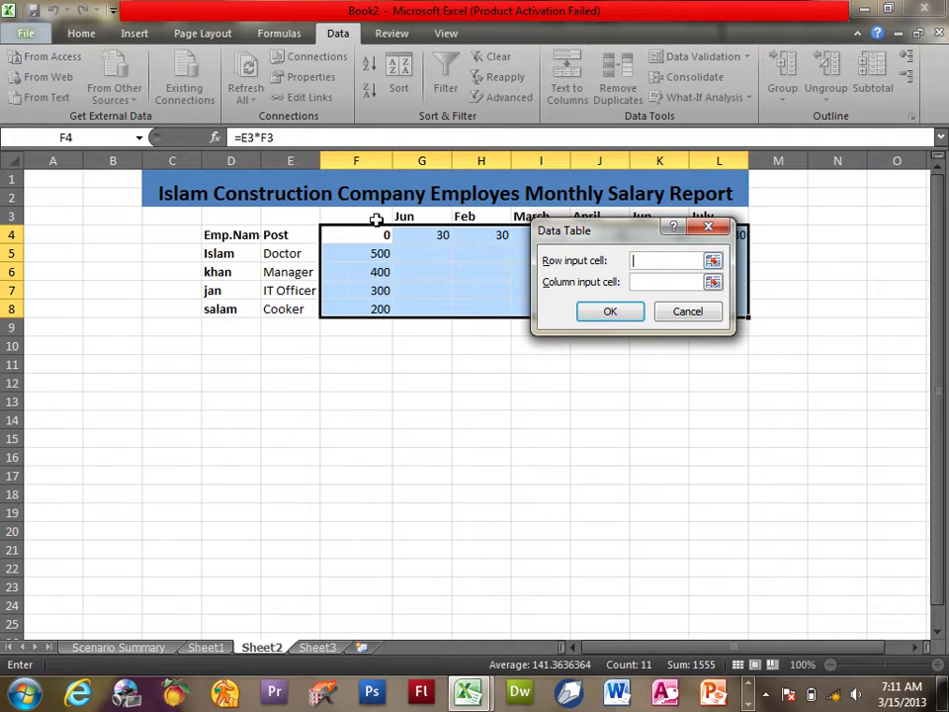
pyautogui.click(308, 214)
pyautogui.click(642, 284)
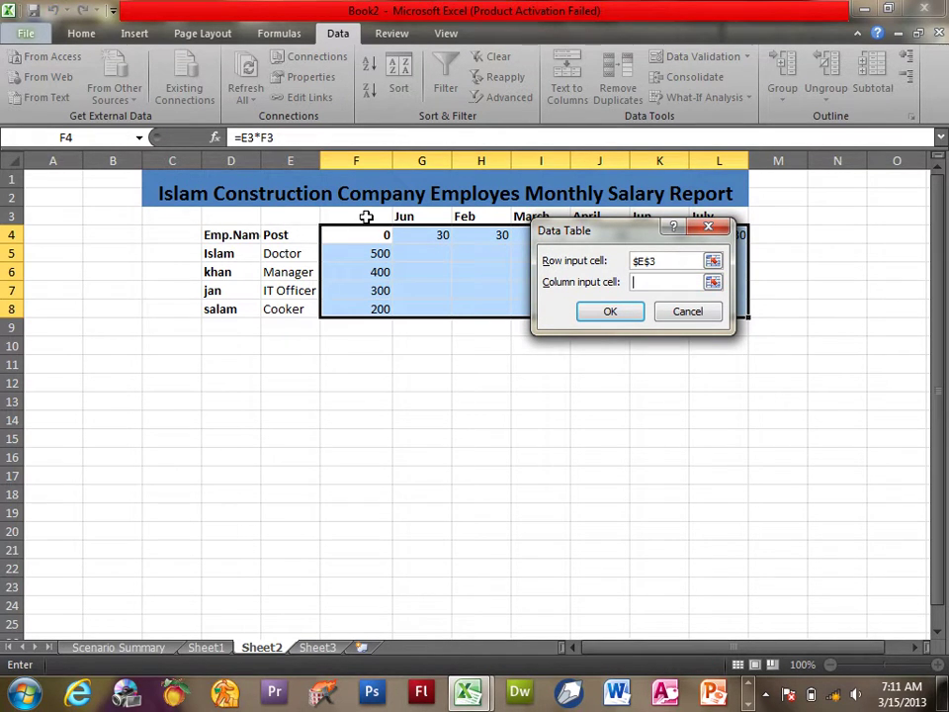
pyautogui.click(368, 216)
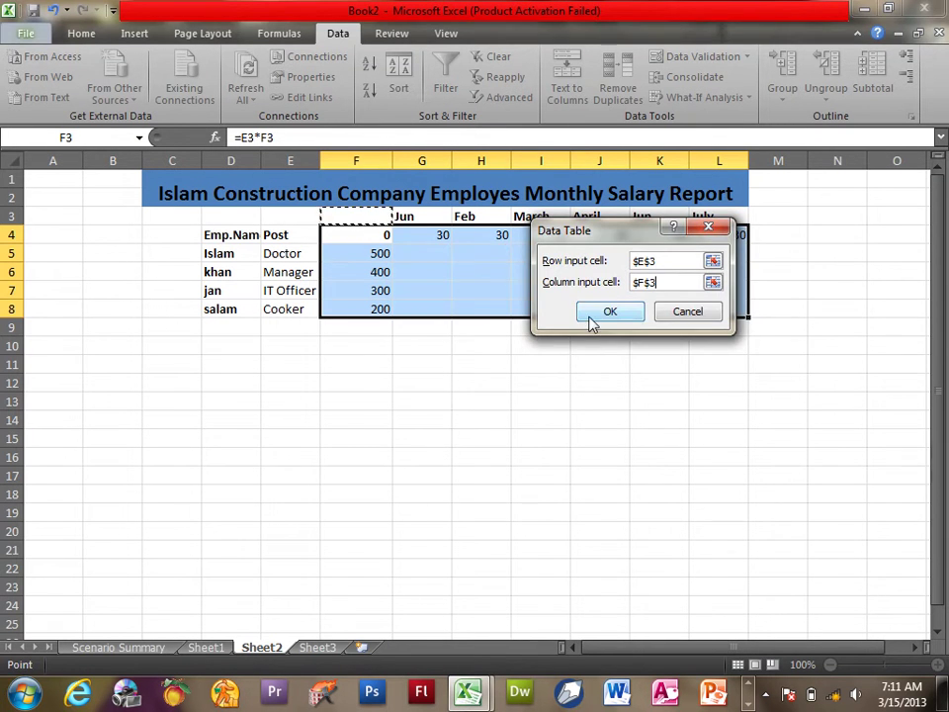
pyautogui.click(586, 308)
pyautogui.click(613, 385)
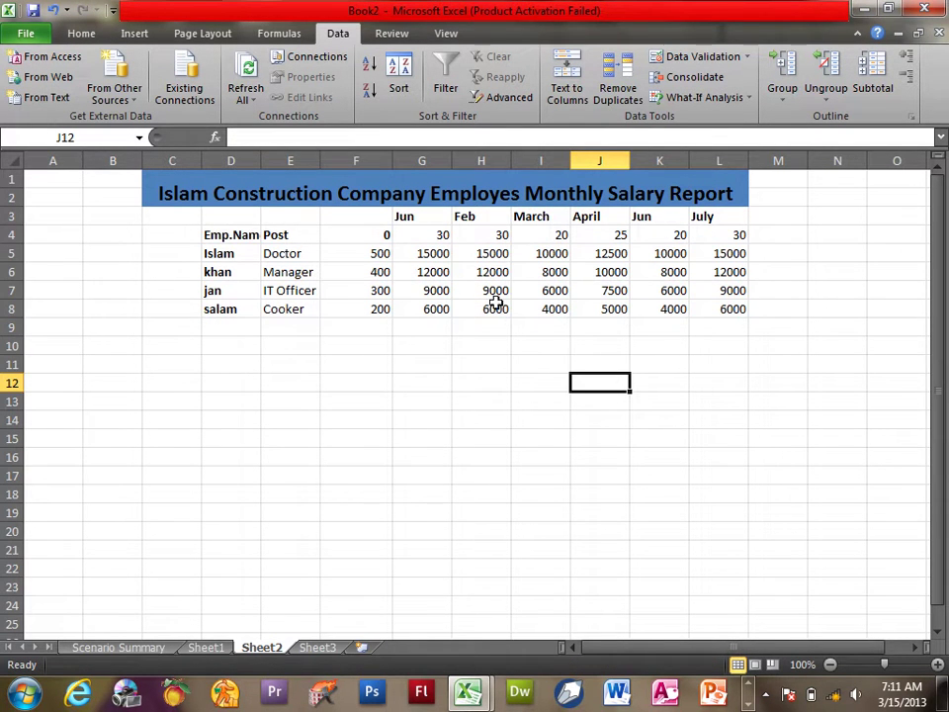
pyautogui.click(372, 254)
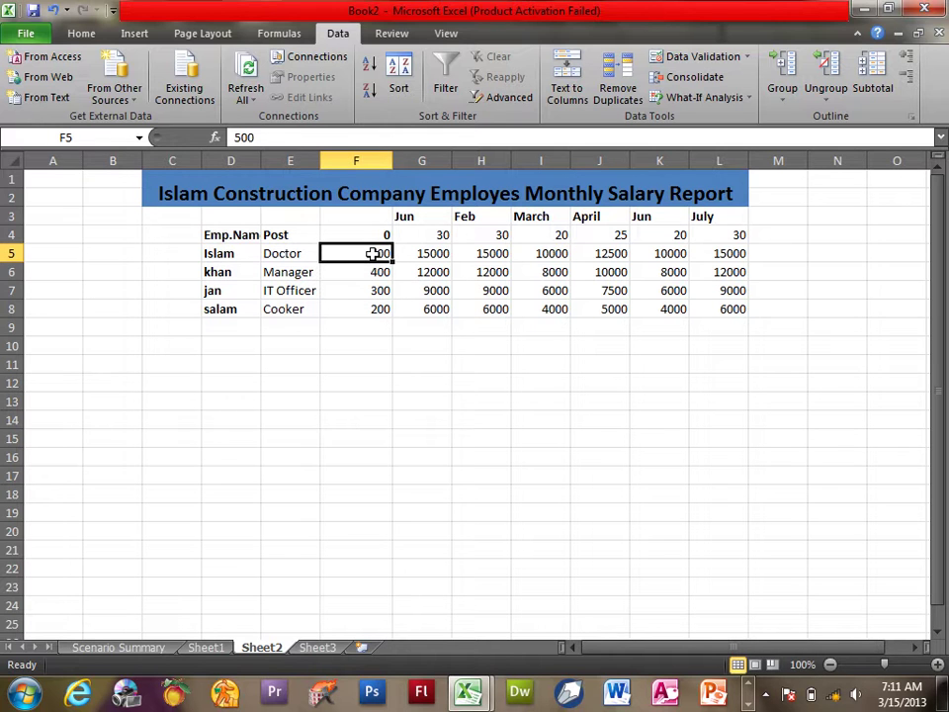
pyautogui.click(423, 235)
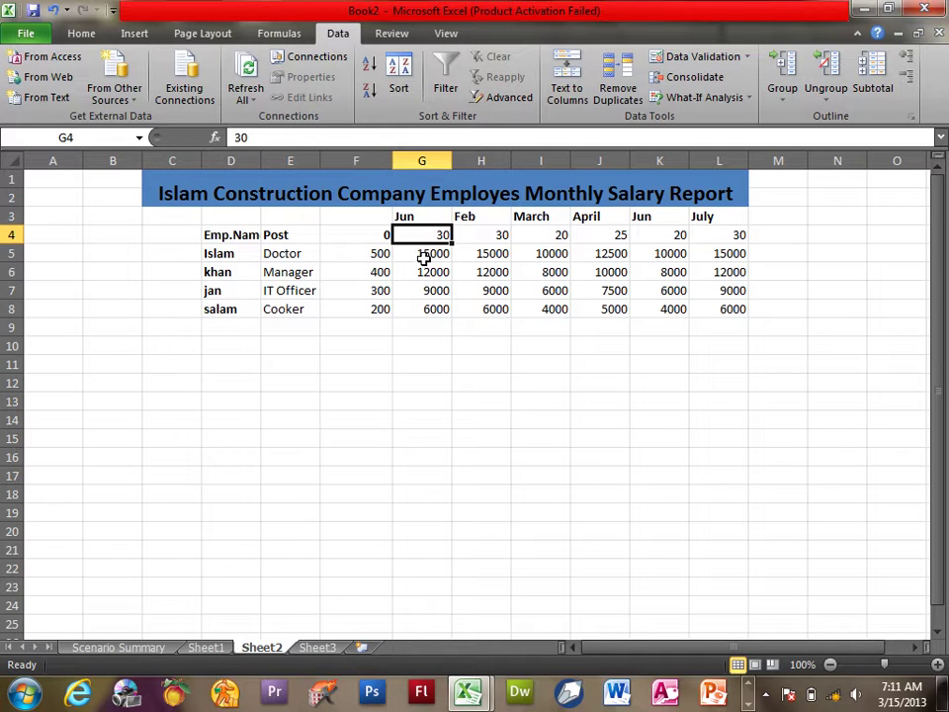
pyautogui.click(423, 255)
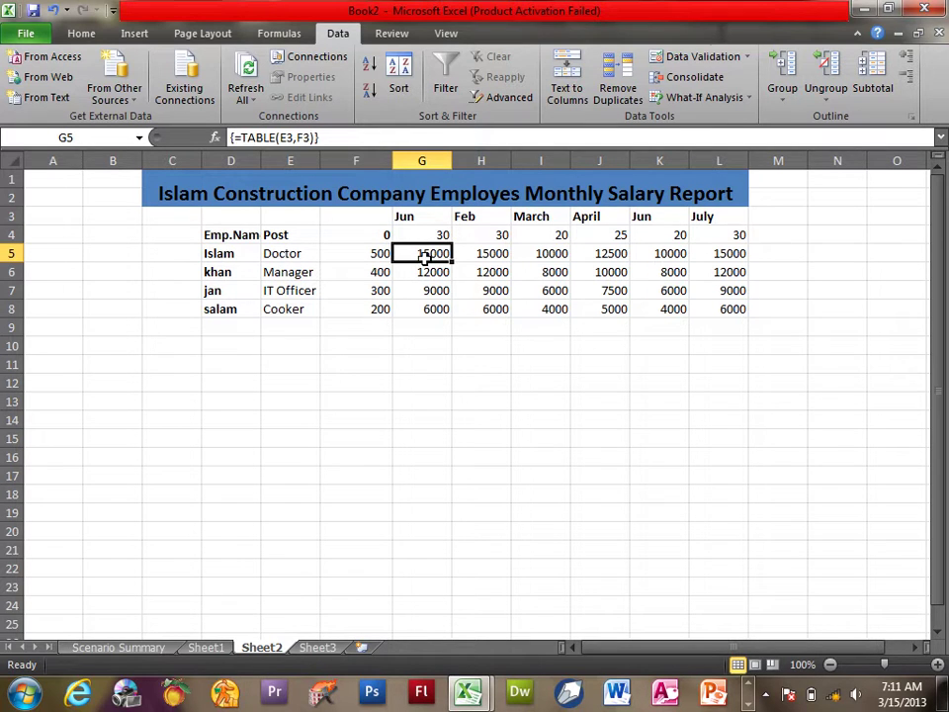
pyautogui.click(490, 254)
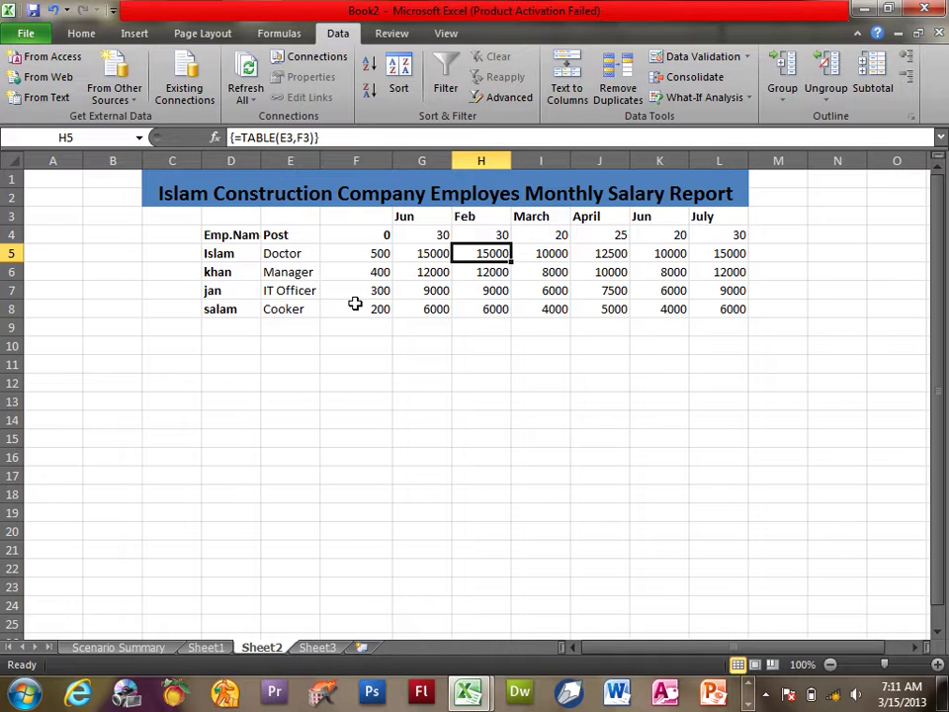
pyautogui.click(228, 332)
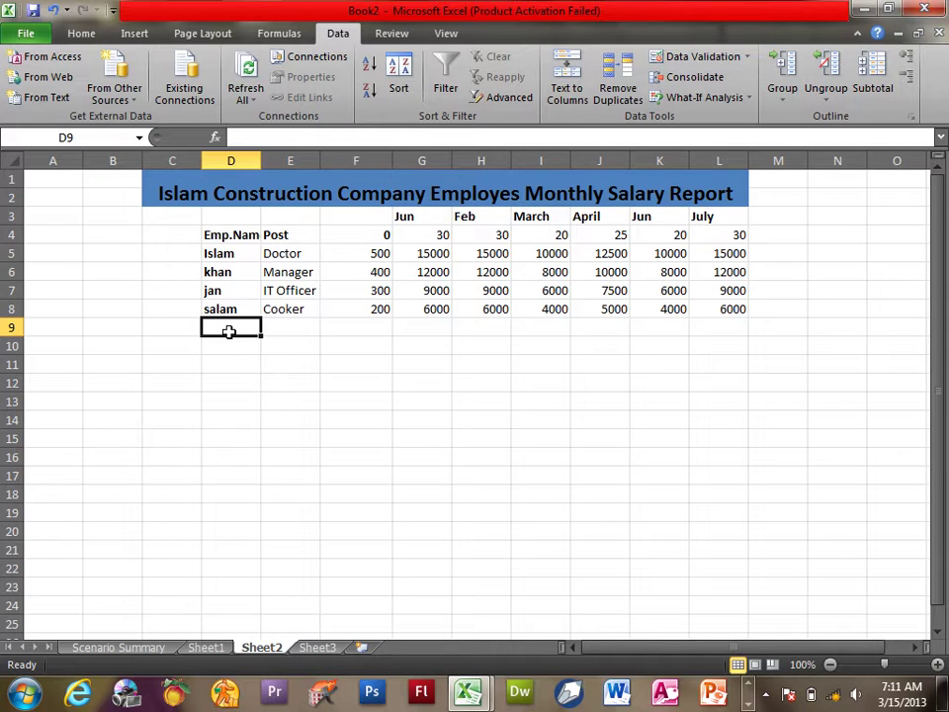
# Step: Label D9 'Total', then add and remove an AutoSum in F9, ending on G9
pyautogui.write('Total')
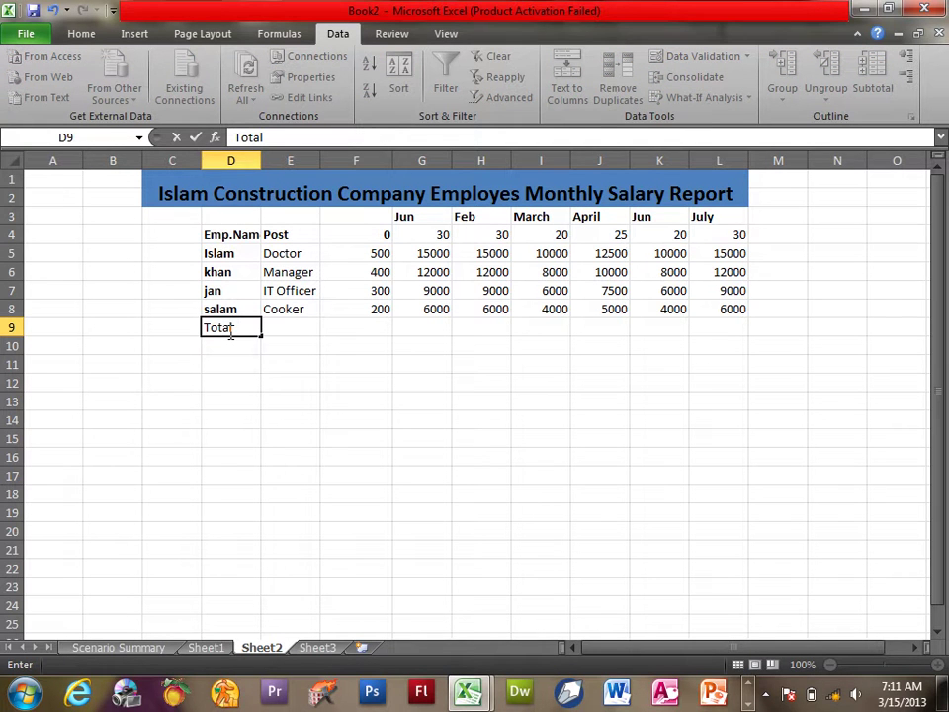
pyautogui.press('Tab')
pyautogui.press('Tab')
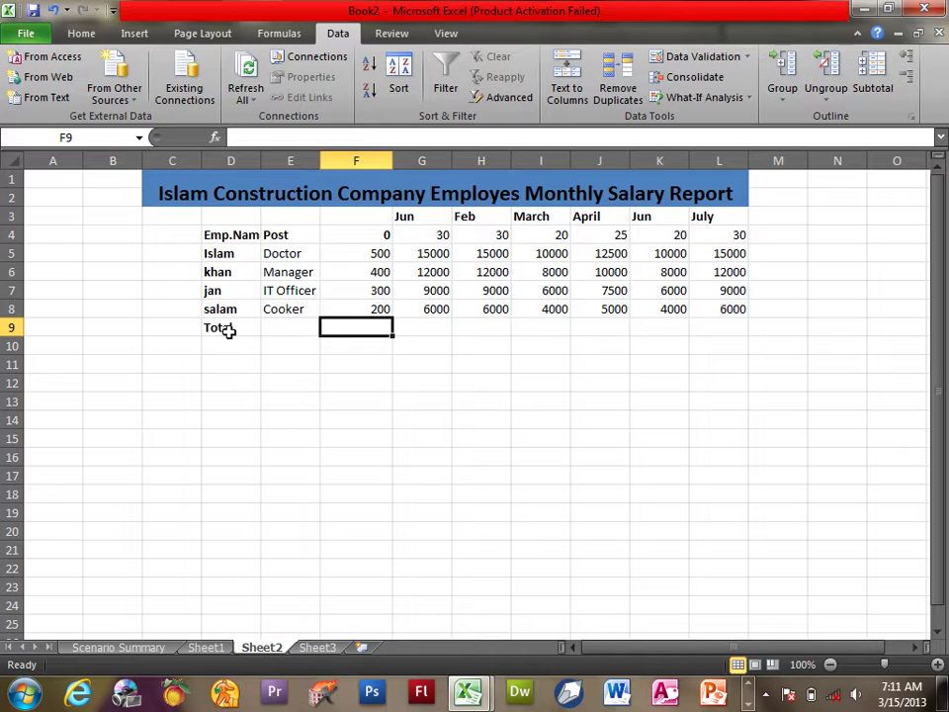
pyautogui.hotkey('alt', '=')
pyautogui.press('Return')
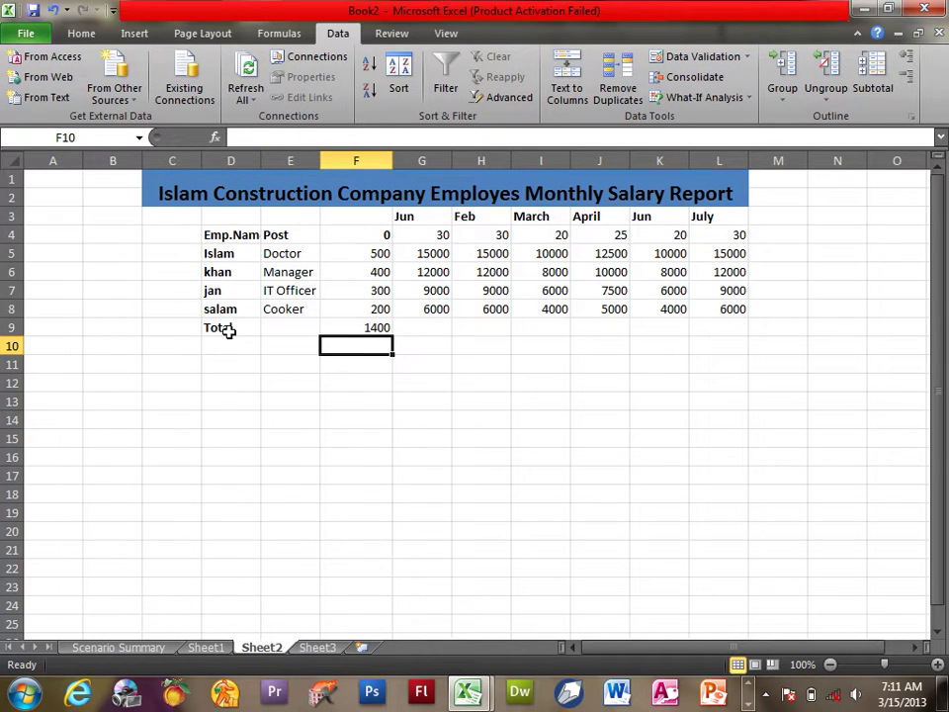
pyautogui.press('Up')
pyautogui.press('Delete')
pyautogui.press('Right')
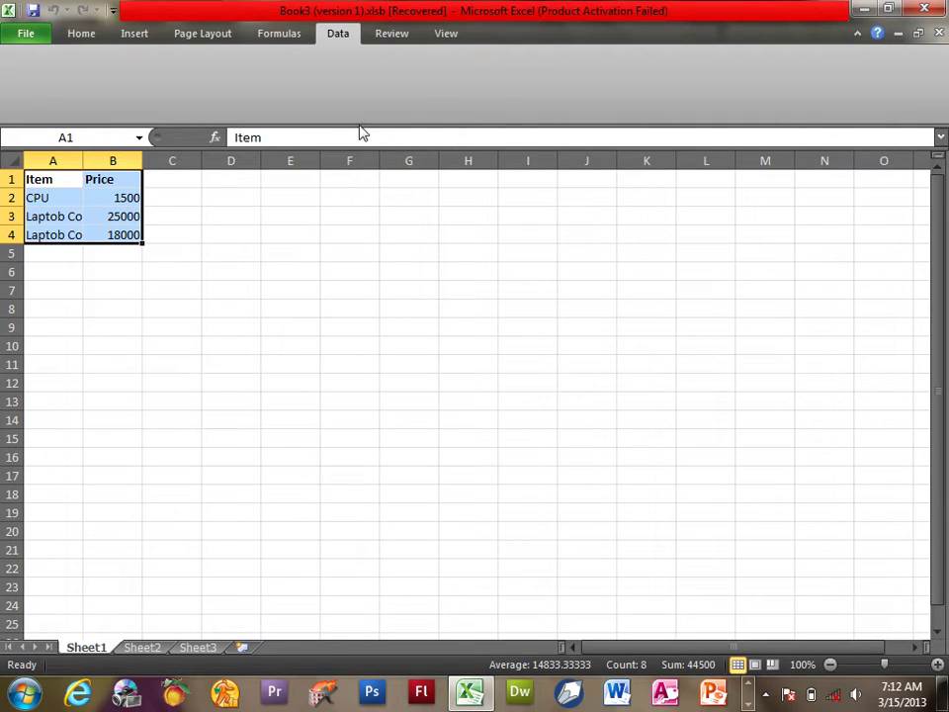
# Step: Browse the Page Layout tab and What-If Analysis list, then close Book3 with Ctrl+W
pyautogui.click(204, 34)
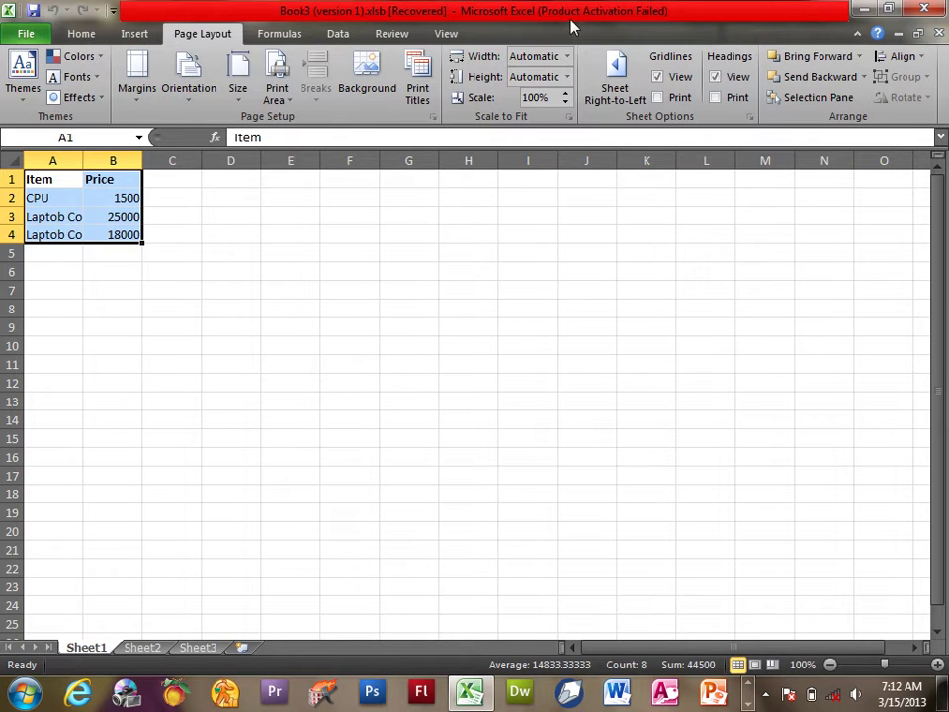
pyautogui.click(313, 273)
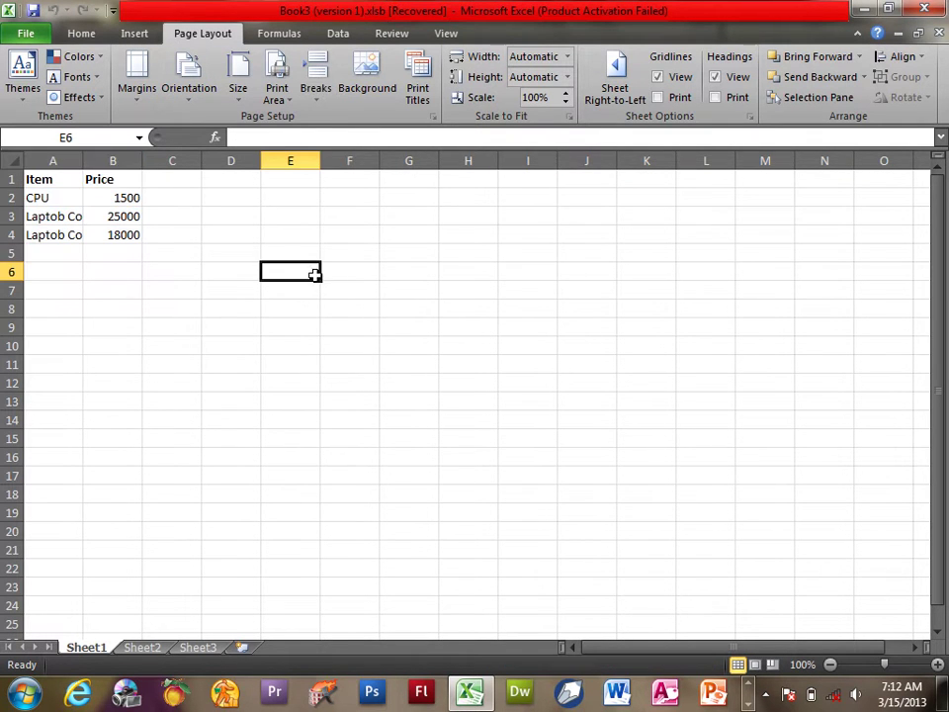
pyautogui.click(338, 34)
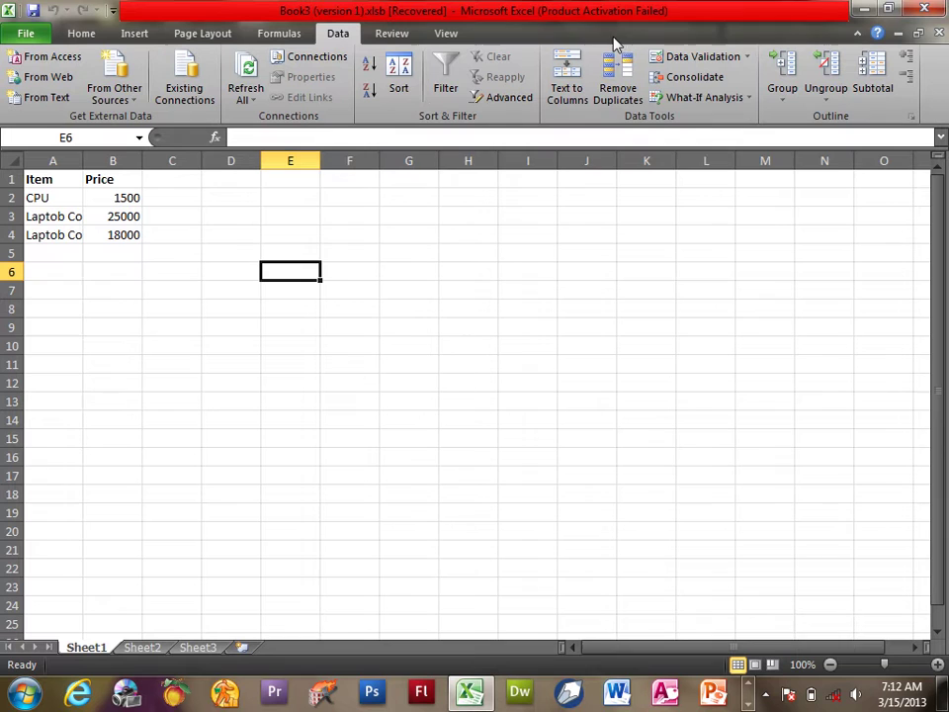
pyautogui.click(697, 97)
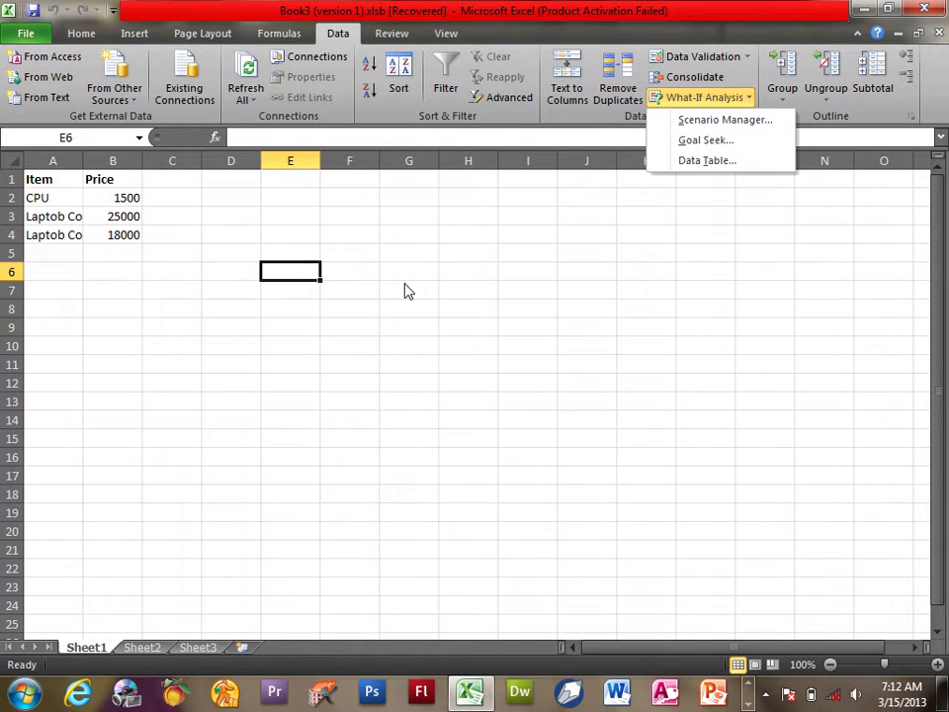
pyautogui.click(671, 104)
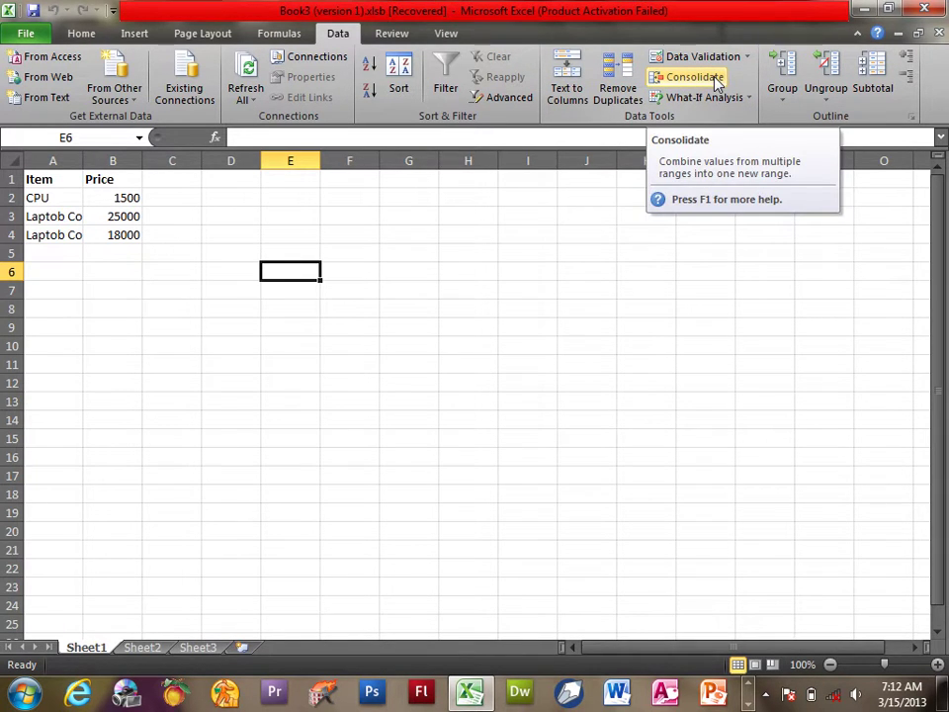
pyautogui.click(571, 326)
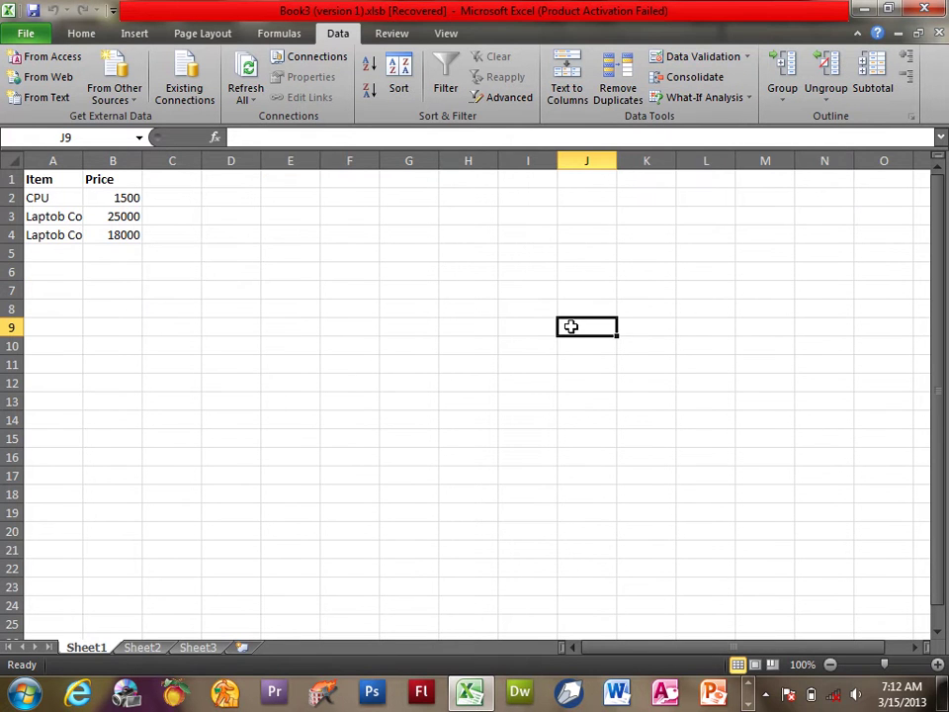
pyautogui.hotkey('ctrl', 'w')
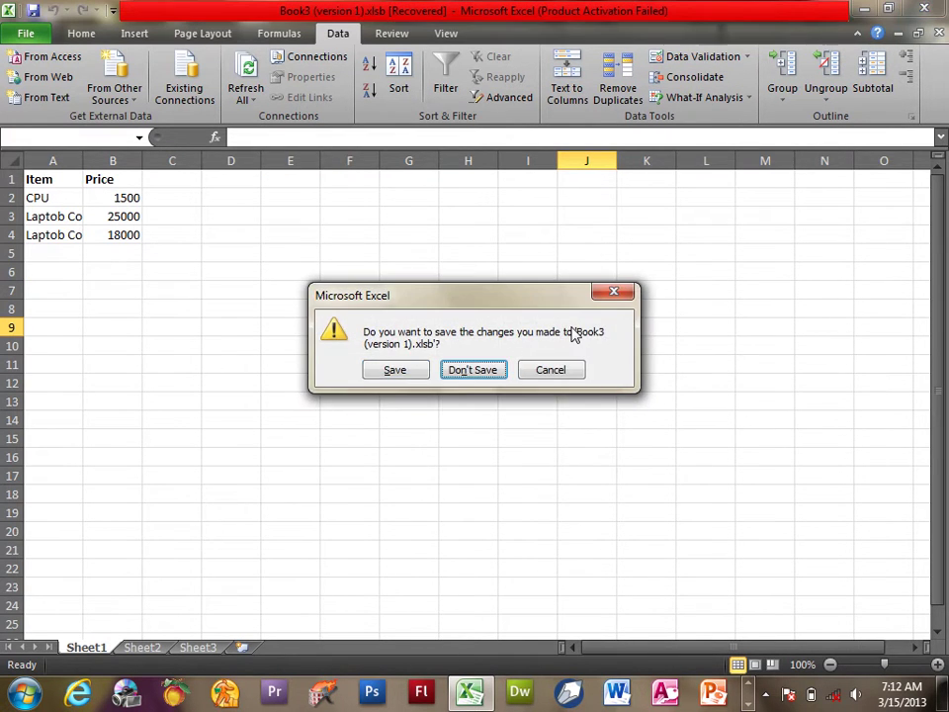
# Step: Close Book3 without saving, create new workbook Book1, and add Sheet4 and Sheet5
pyautogui.press('n')
pyautogui.hotkey('ctrl', 'n')
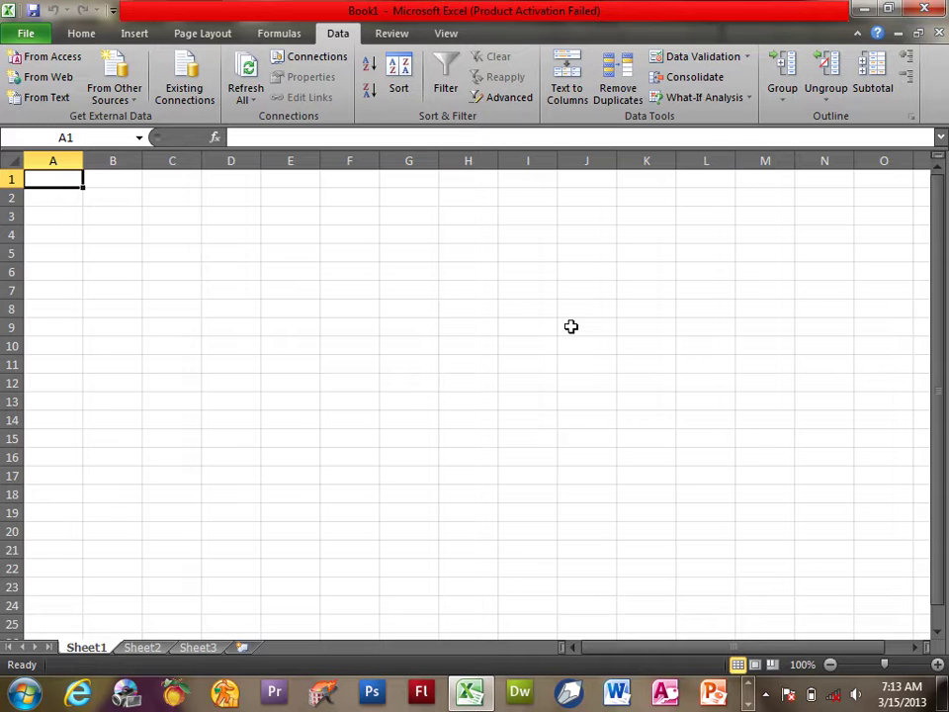
pyautogui.click(157, 652)
pyautogui.click(197, 651)
pyautogui.click(241, 646)
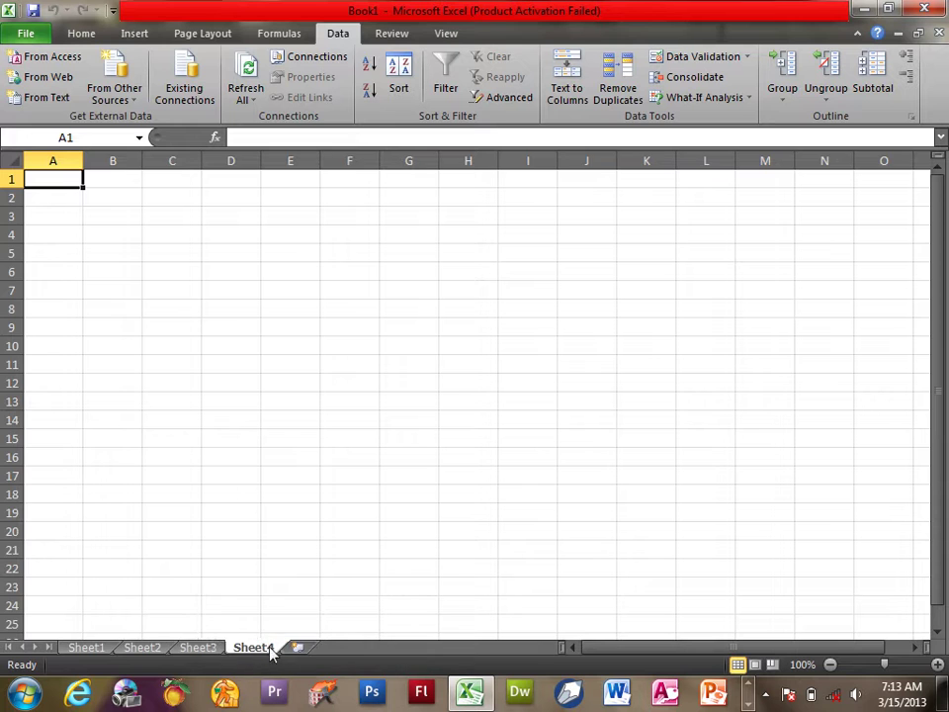
pyautogui.click(297, 647)
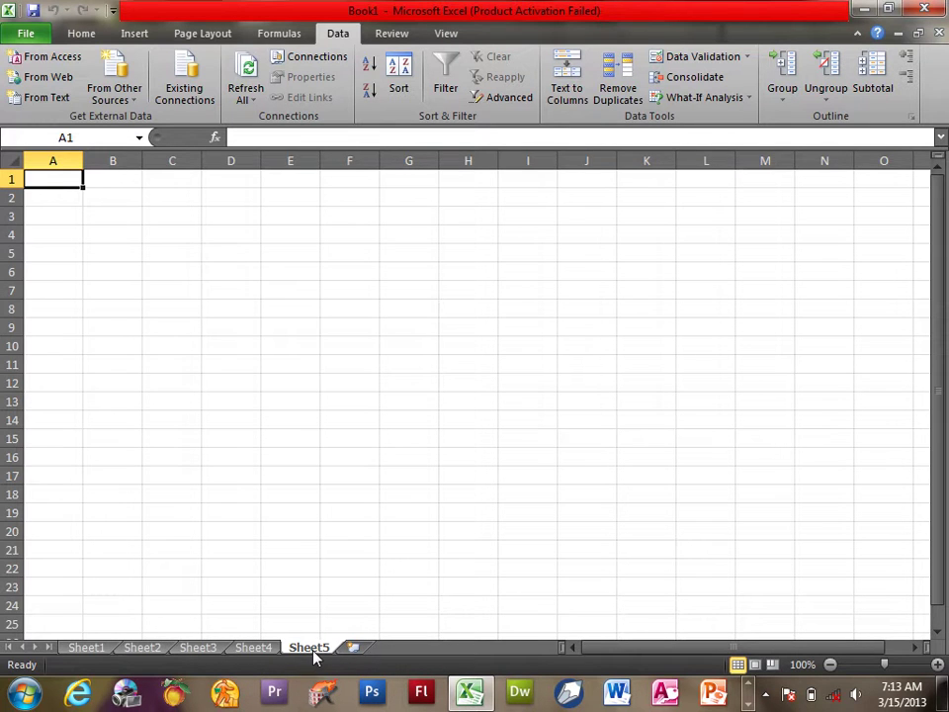
# Step: Rename the first three sheets Jun, Feb and March Month Salary Report
pyautogui.click(85, 646)
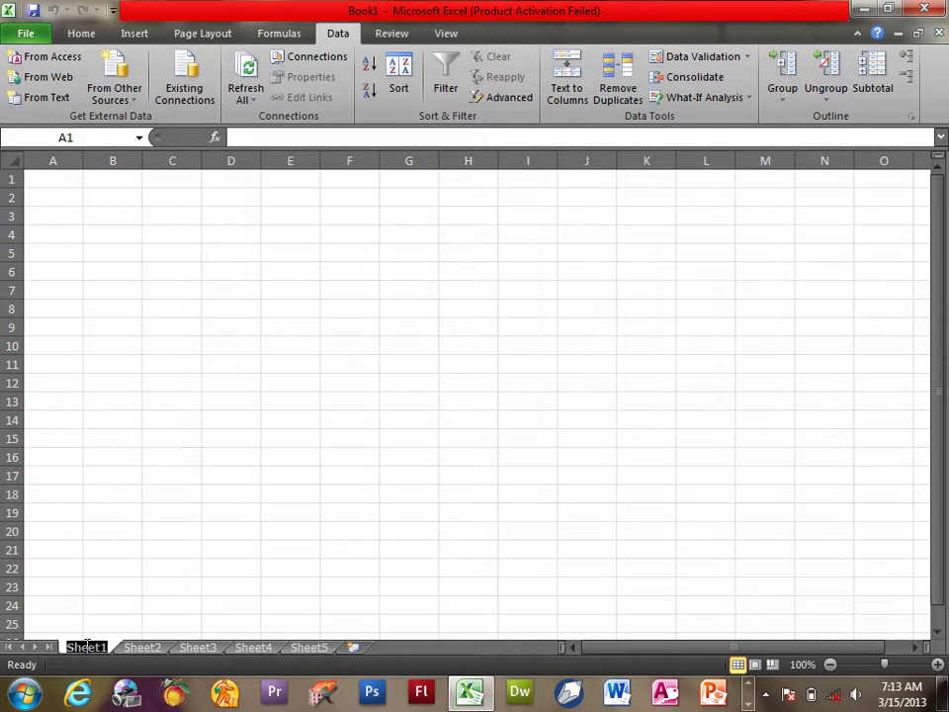
pyautogui.write('Jun Month Salary Re')
pyautogui.write('port')
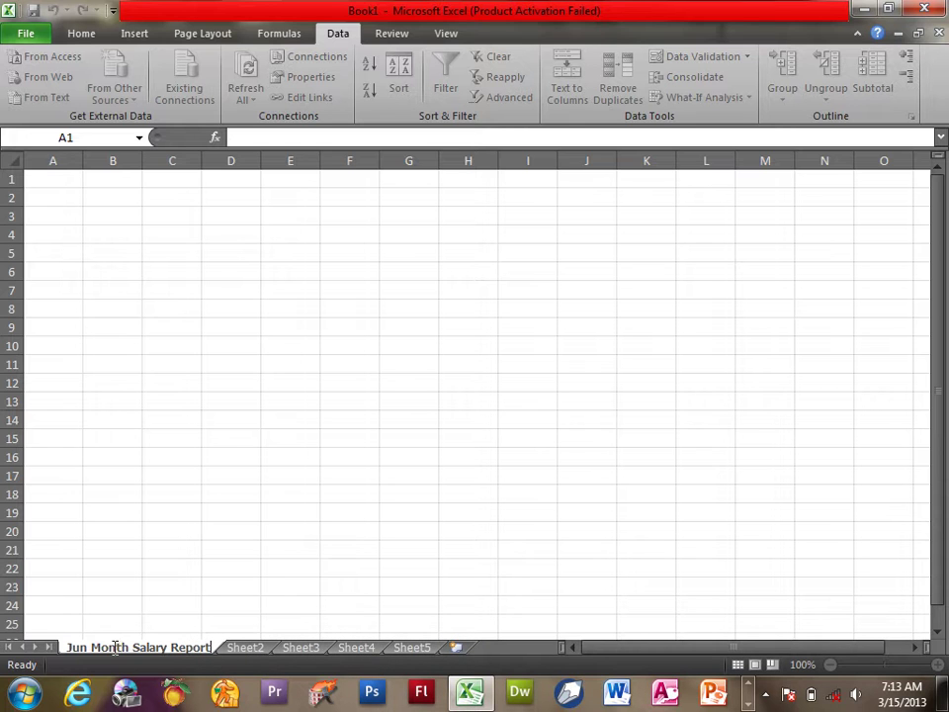
pyautogui.doubleClick(246, 647)
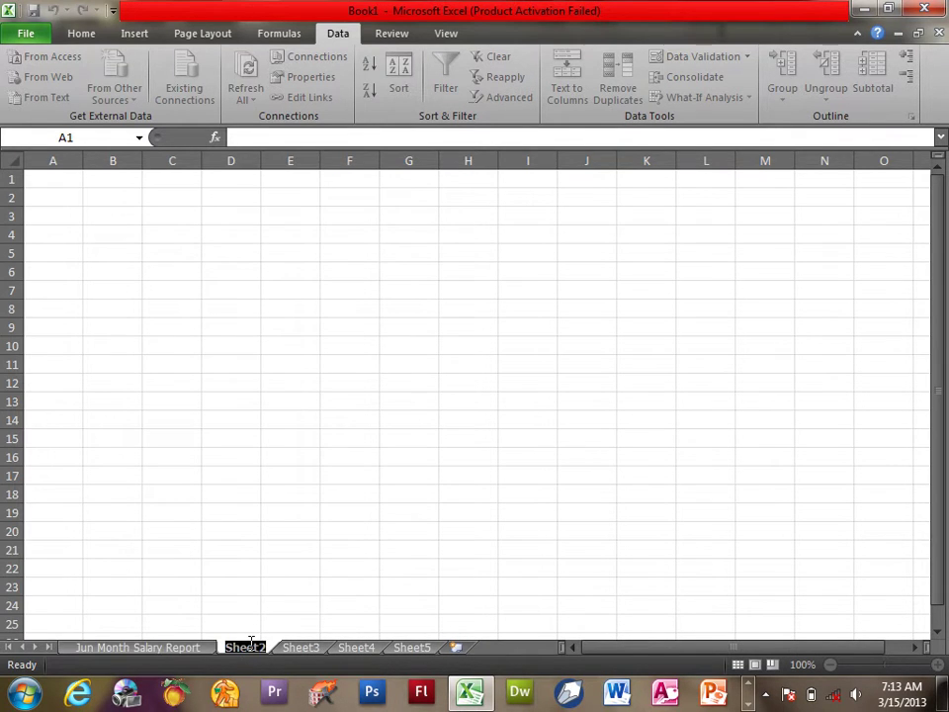
pyautogui.write('Feb ')
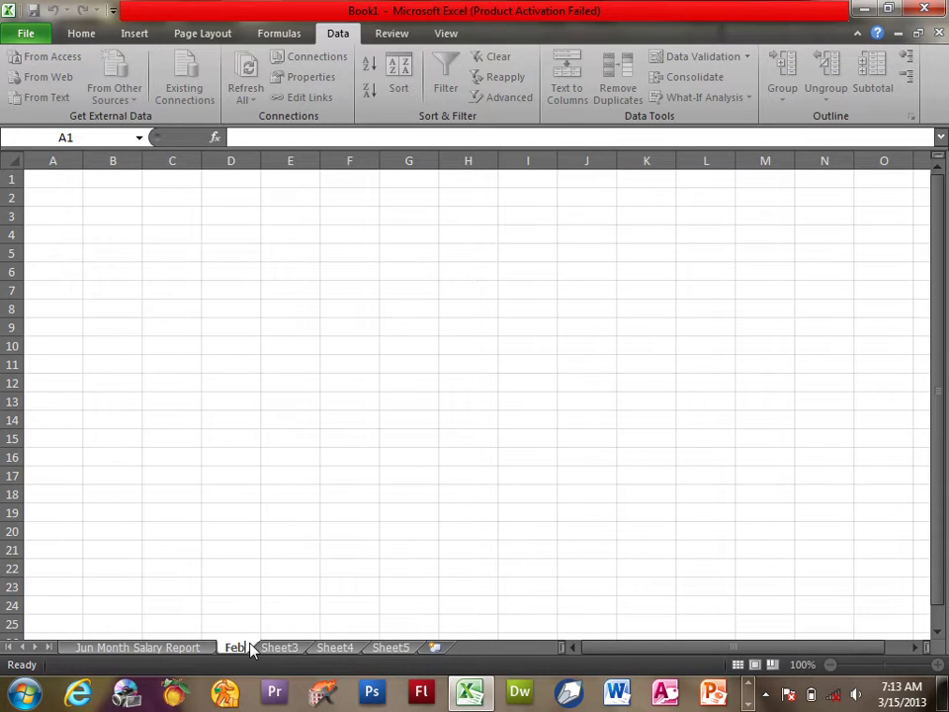
pyautogui.write('Month')
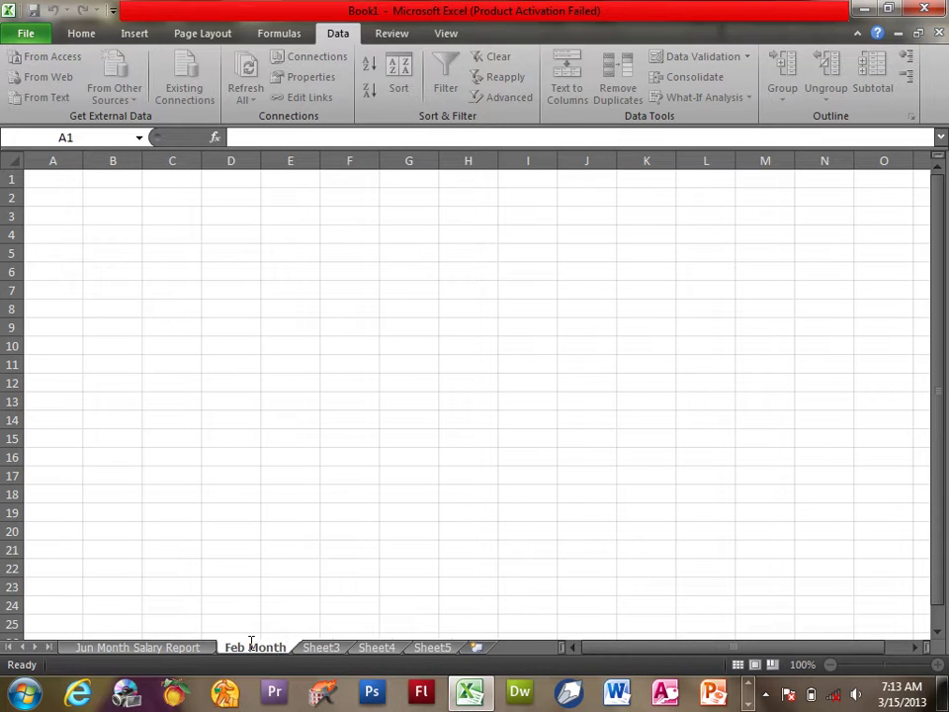
pyautogui.write(' Salary')
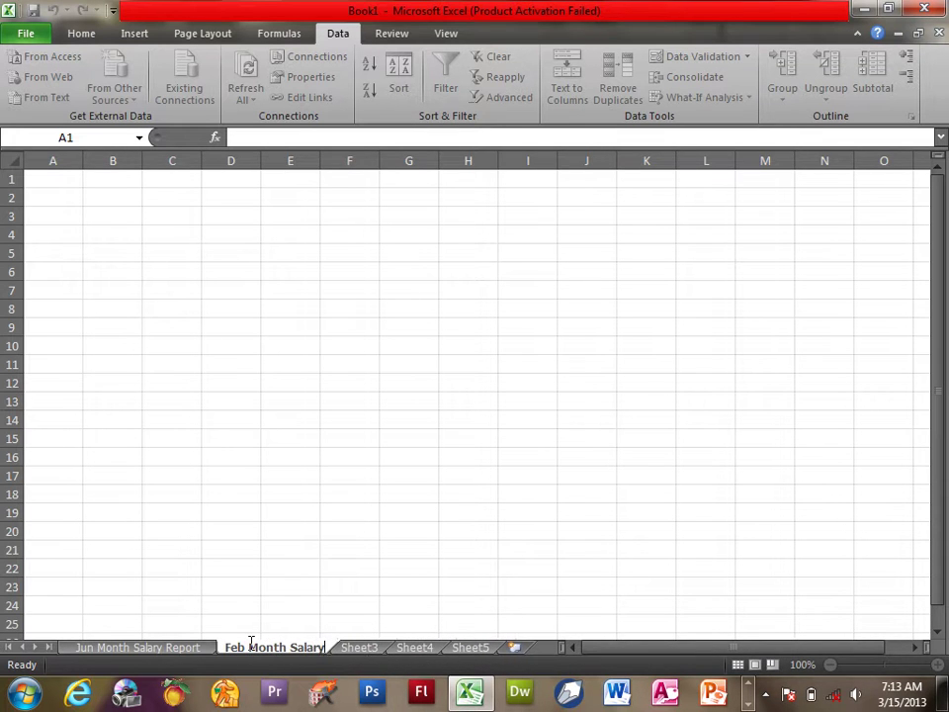
pyautogui.write(' Report')
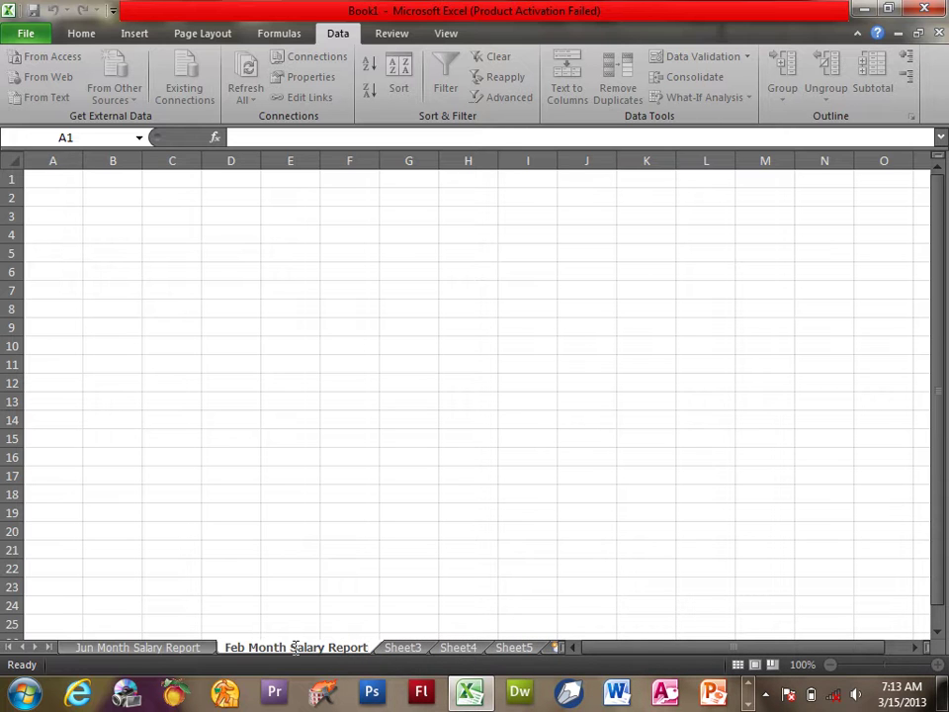
pyautogui.doubleClick(400, 647)
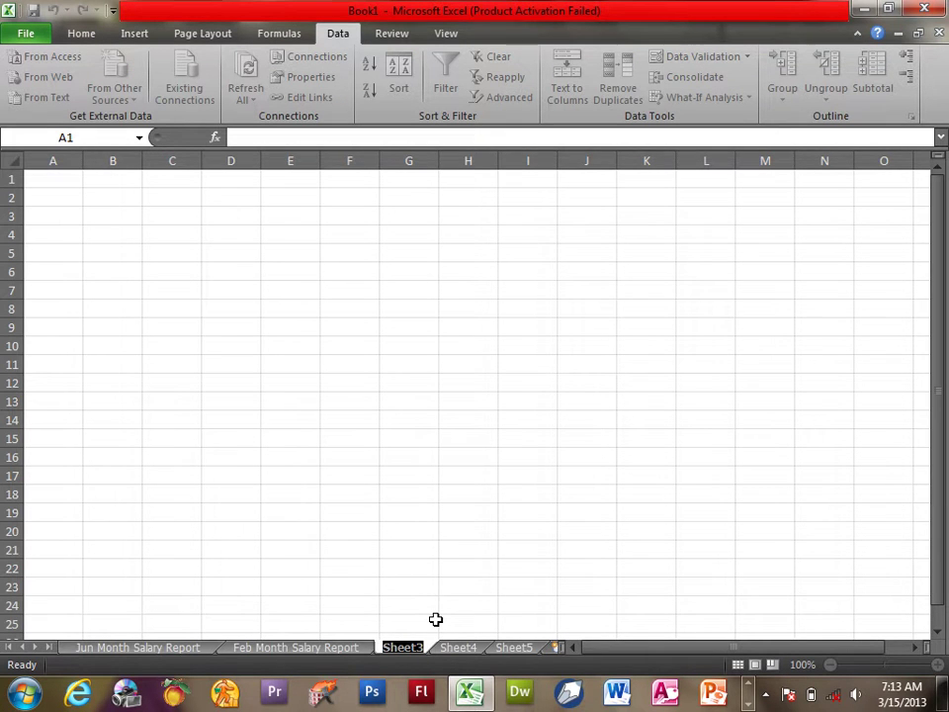
pyautogui.write('March')
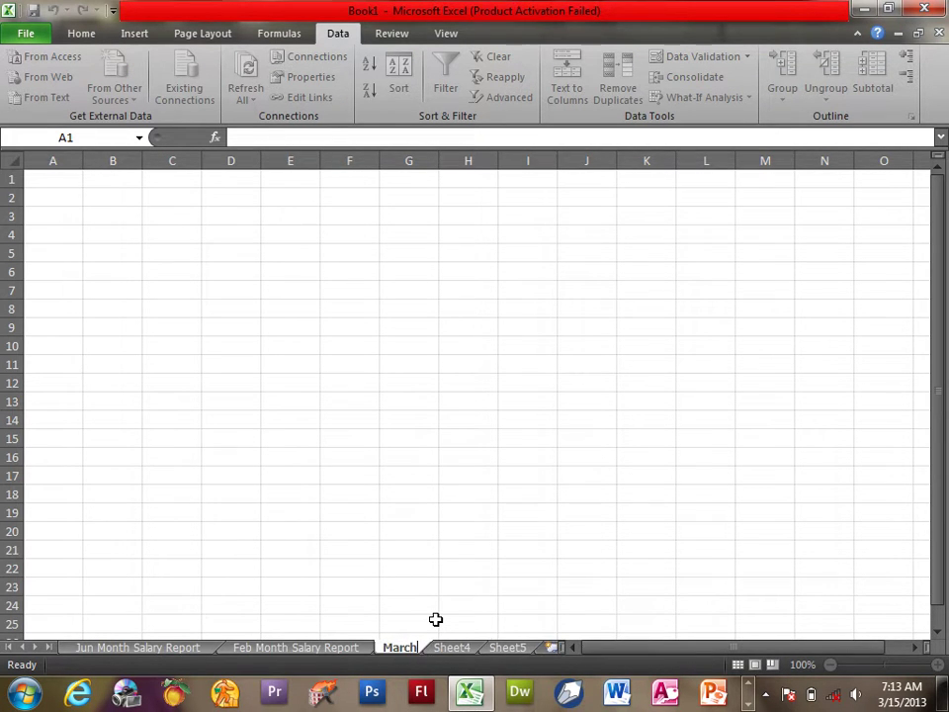
pyautogui.write(' Sal')
pyautogui.press('BackSpace')
pyautogui.press('BackSpace')
pyautogui.press('BackSpace')
pyautogui.write('Month Salary Report')
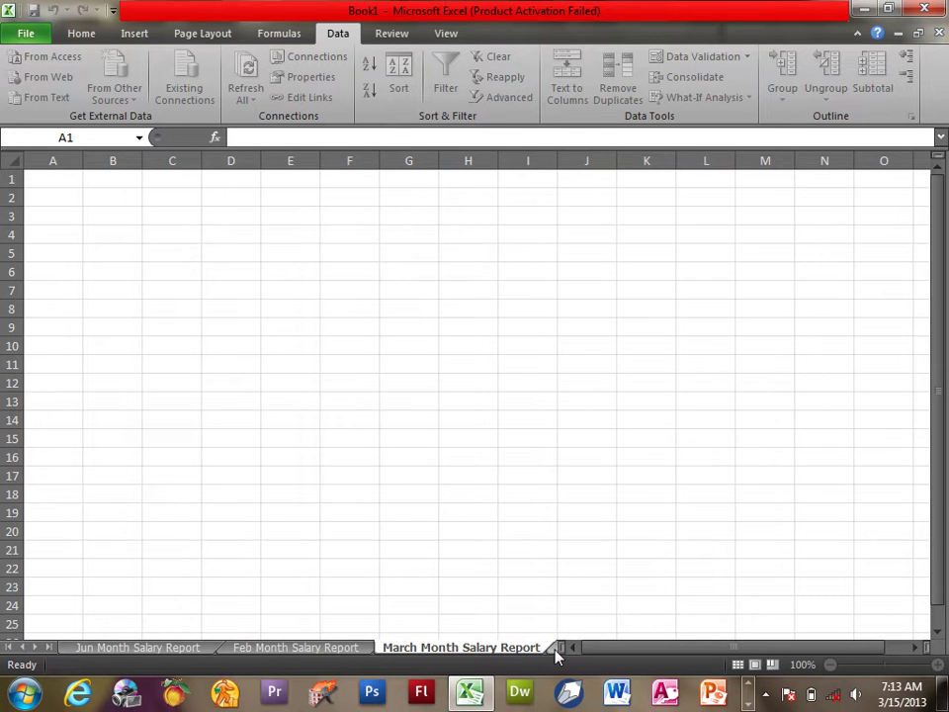
pyautogui.click(552, 649)
# Step: Rename Sheet4 to 'Ap M S Report' and Sheet5 to 'Total S Report'
pyautogui.doubleClick(480, 648)
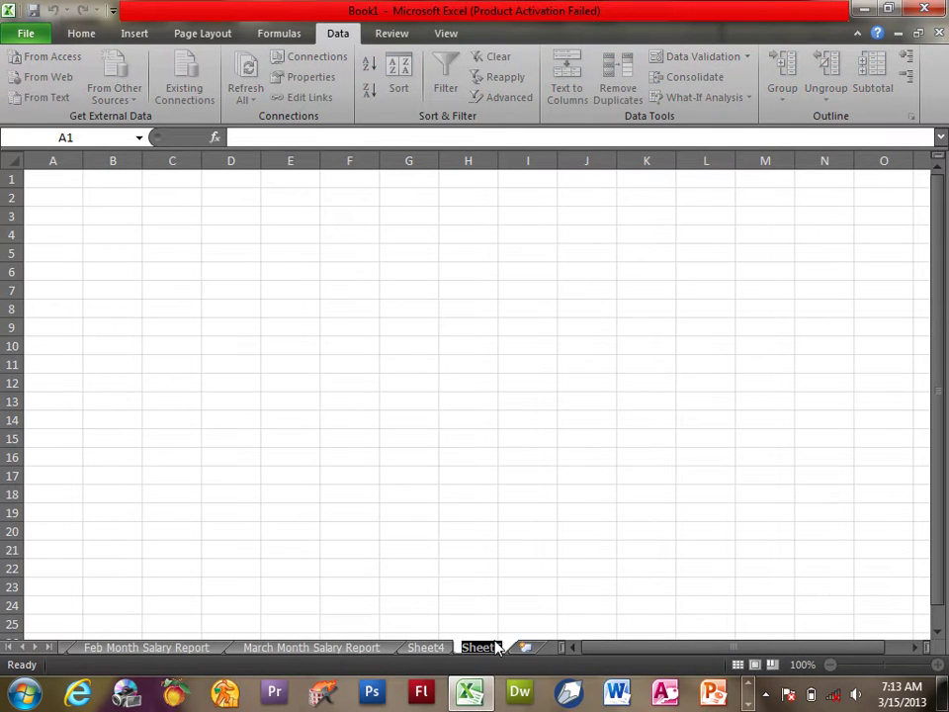
pyautogui.click(428, 647)
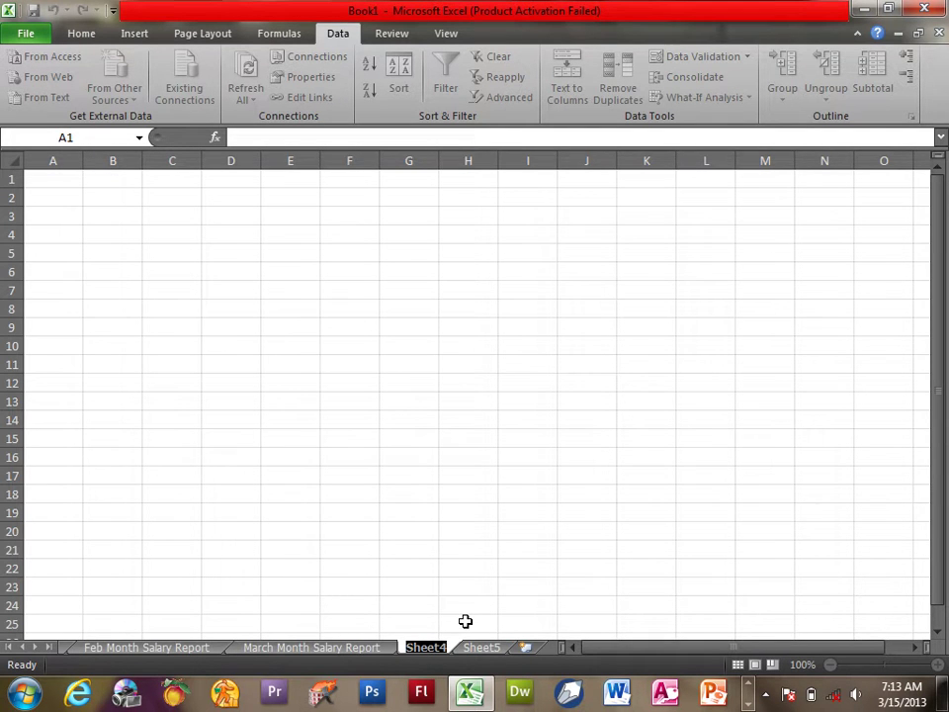
pyautogui.write('Ap M')
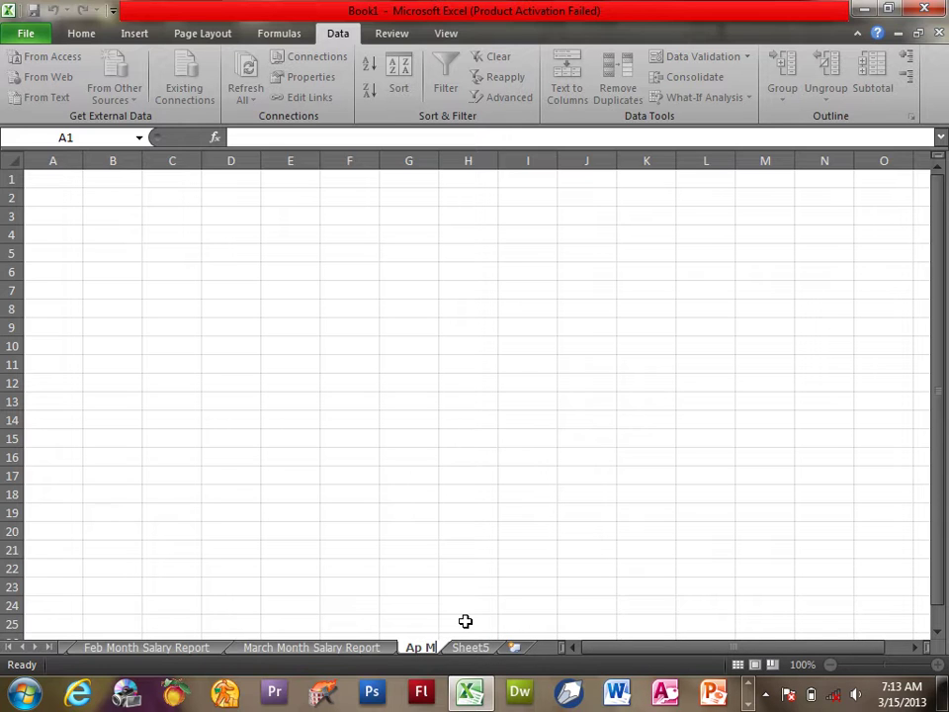
pyautogui.write(' S Report')
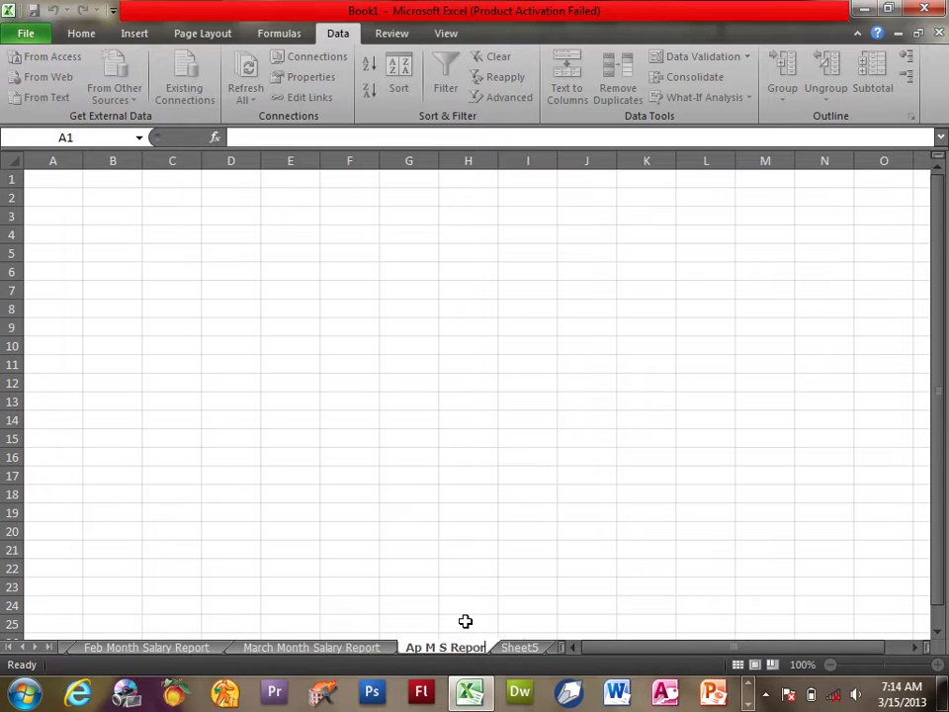
pyautogui.click(512, 648)
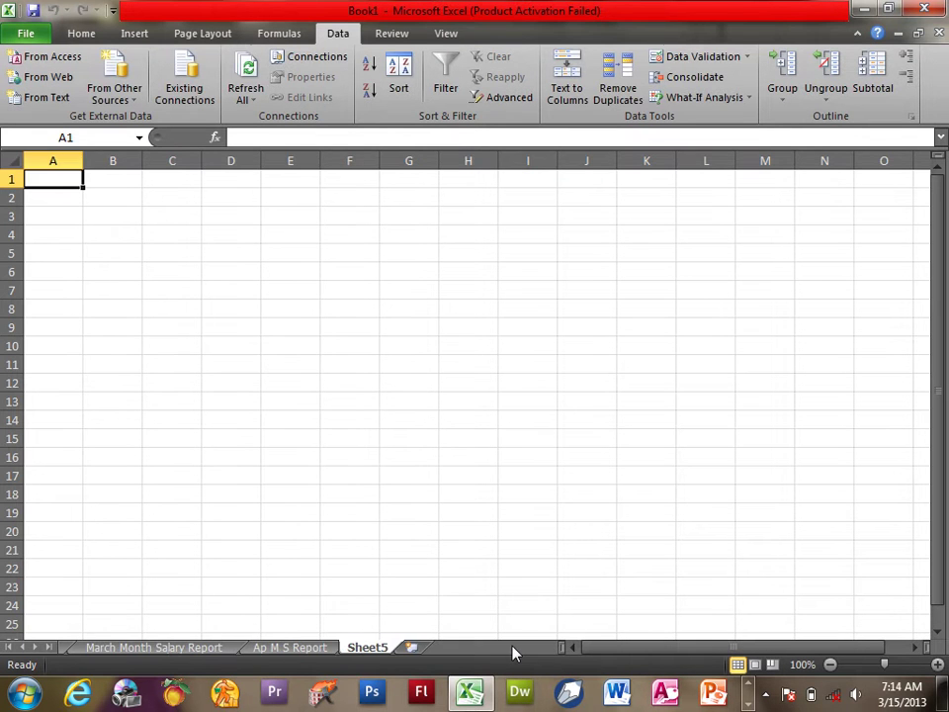
pyautogui.doubleClick(381, 648)
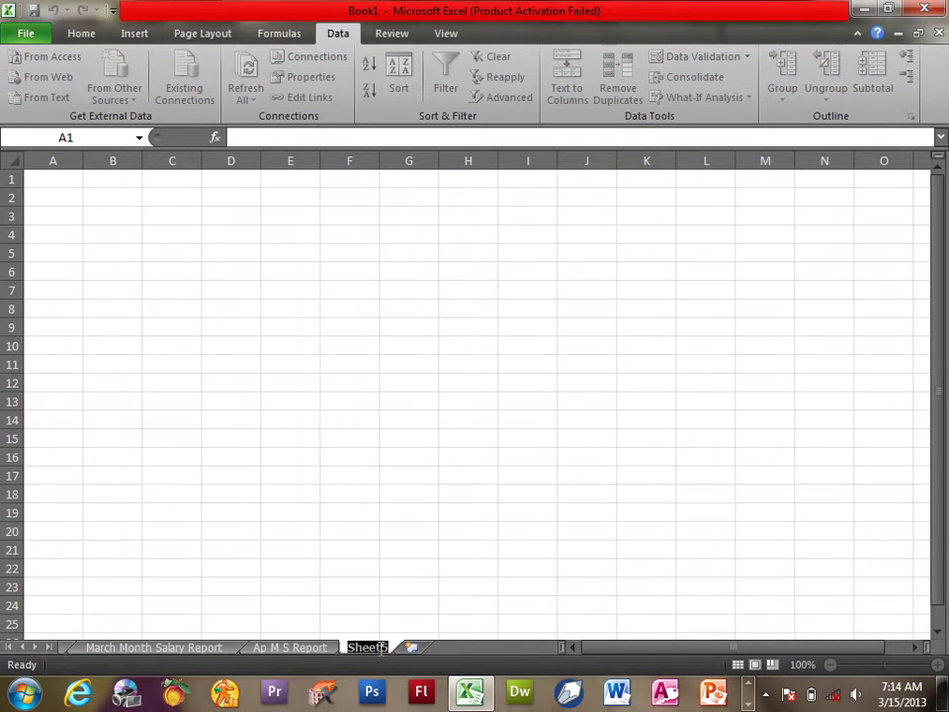
pyautogui.write('Total Sa')
pyautogui.press('BackSpace')
pyautogui.write('Report')
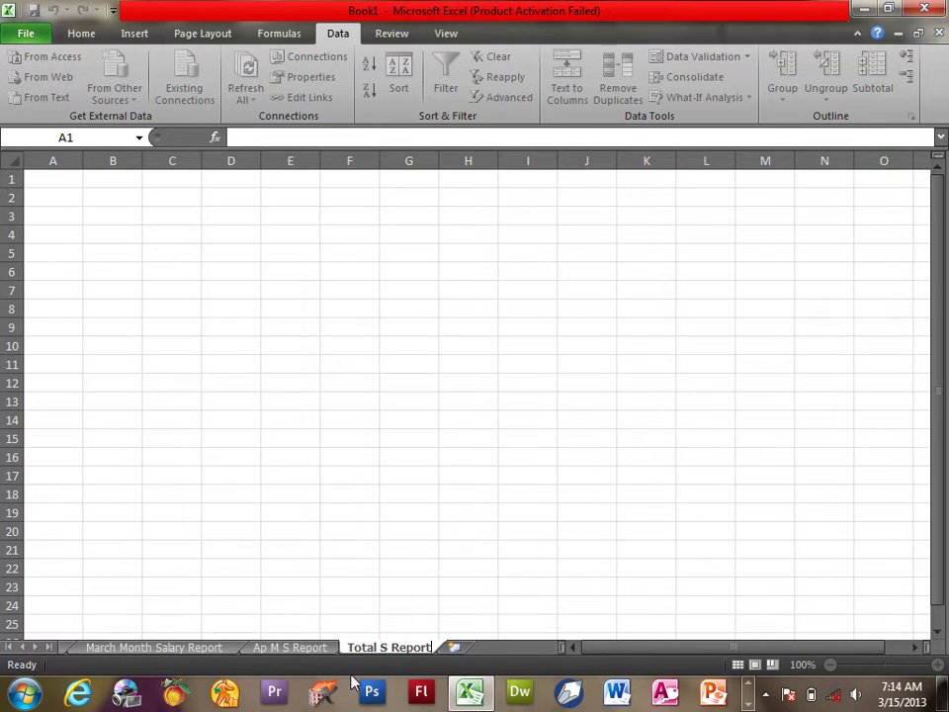
pyautogui.click(153, 648)
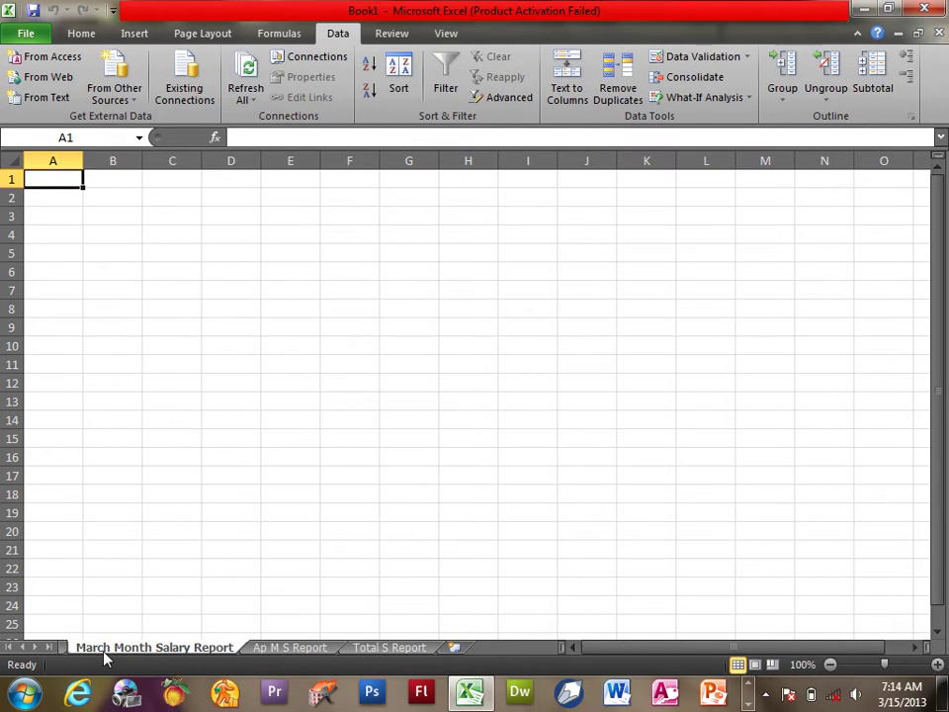
# Step: Shorten the March Month Salary Report sheet name to 'M M S Report'
pyautogui.doubleClick(112, 647)
pyautogui.moveTo(87, 646); pyautogui.dragTo(116, 646)
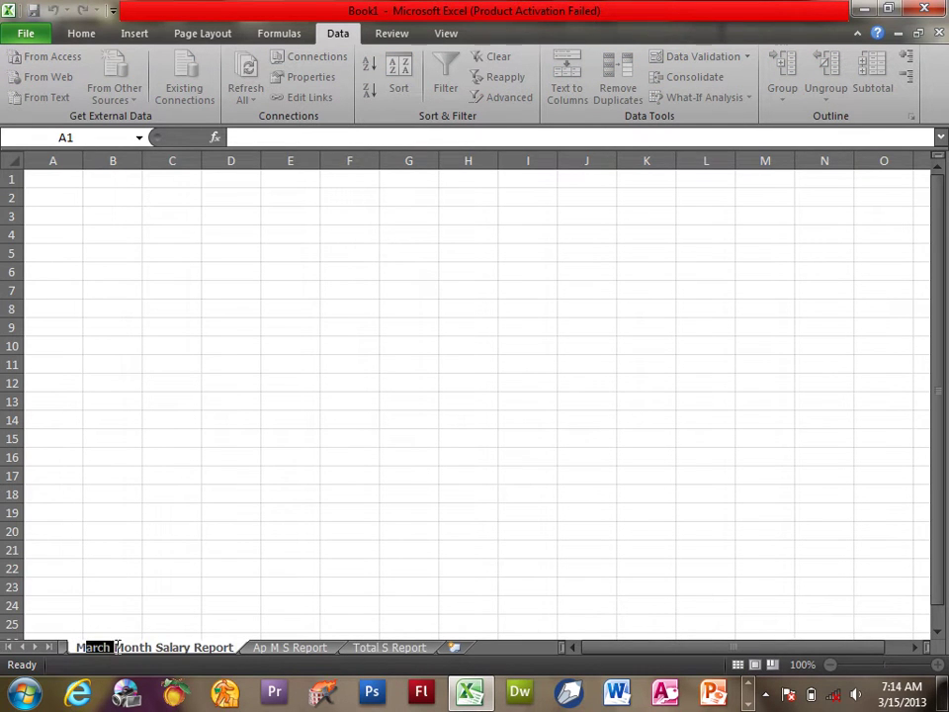
pyautogui.press('BackSpace')
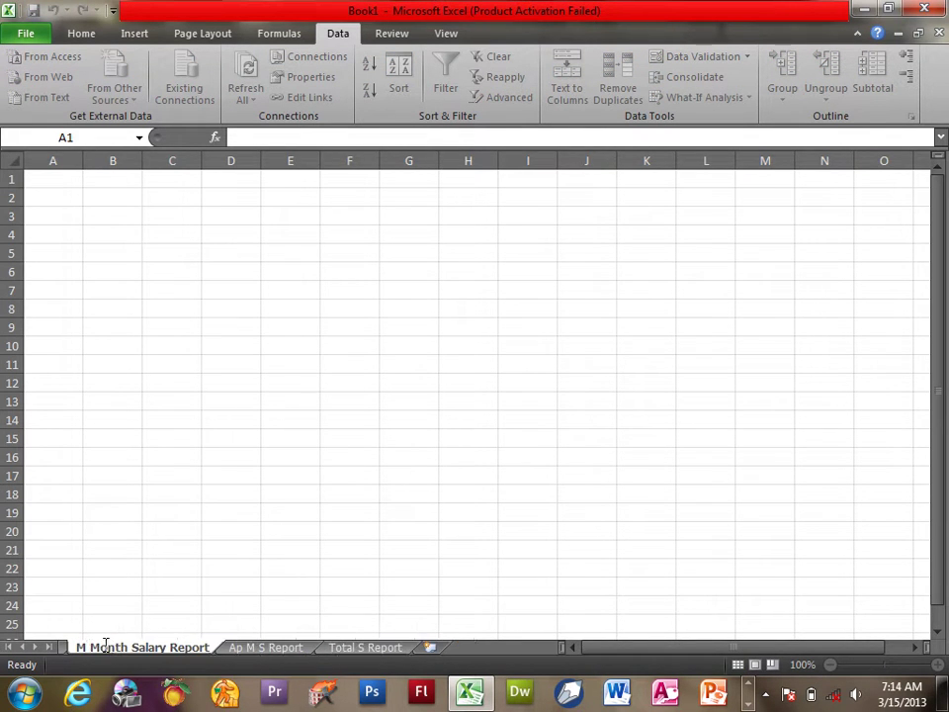
pyautogui.moveTo(100, 647); pyautogui.dragTo(129, 647)
pyautogui.press('BackSpace')
pyautogui.press('BackSpace')
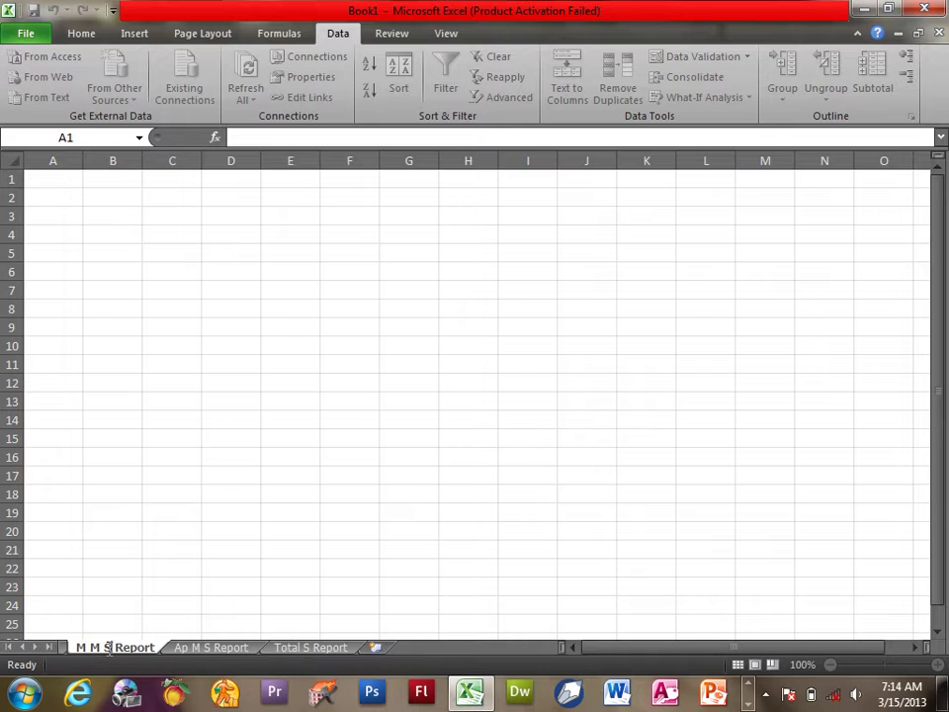
pyautogui.press('Return')
pyautogui.click(9, 647)
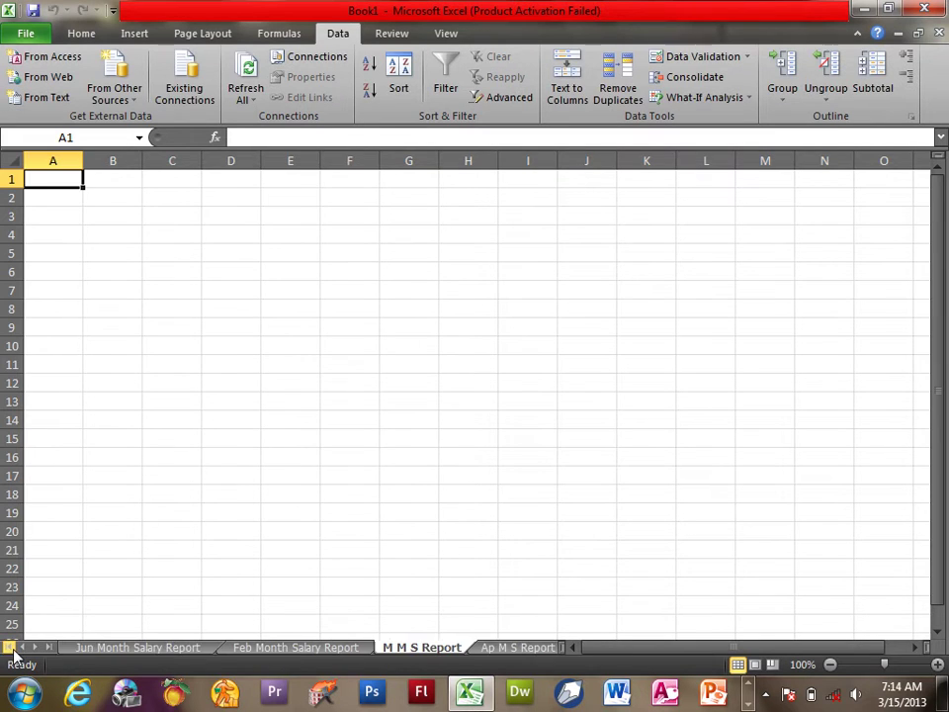
# Step: Shorten the Jun and Feb sheet names to 'J M S Report' and 'F M S Report'
pyautogui.doubleClick(99, 646)
pyautogui.doubleClick(79, 646)
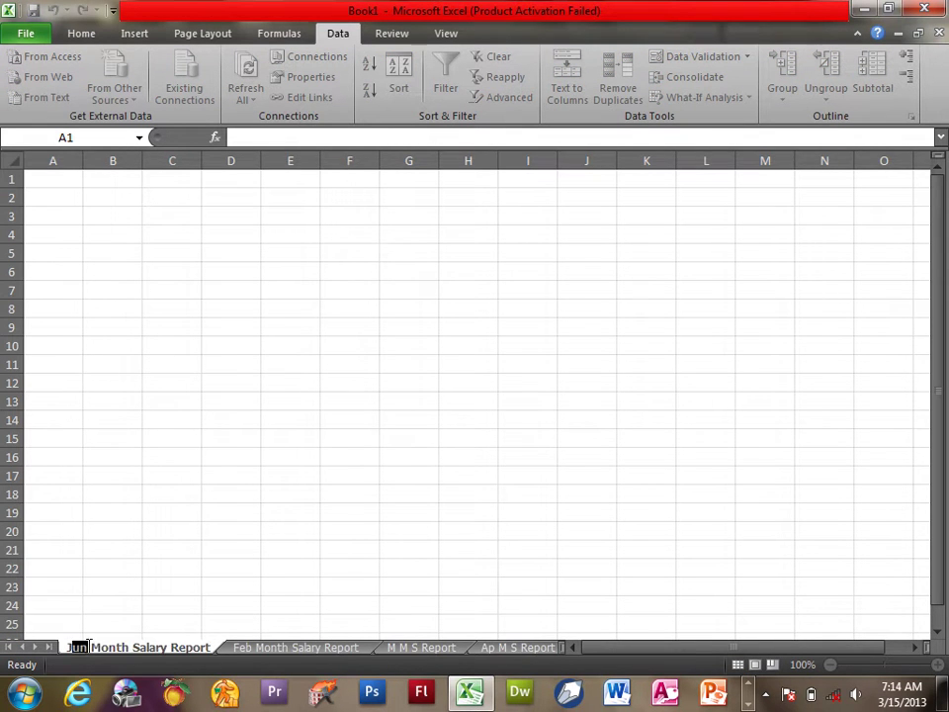
pyautogui.write('J')
pyautogui.moveTo(85, 647); pyautogui.dragTo(116, 646)
pyautogui.press('BackSpace')
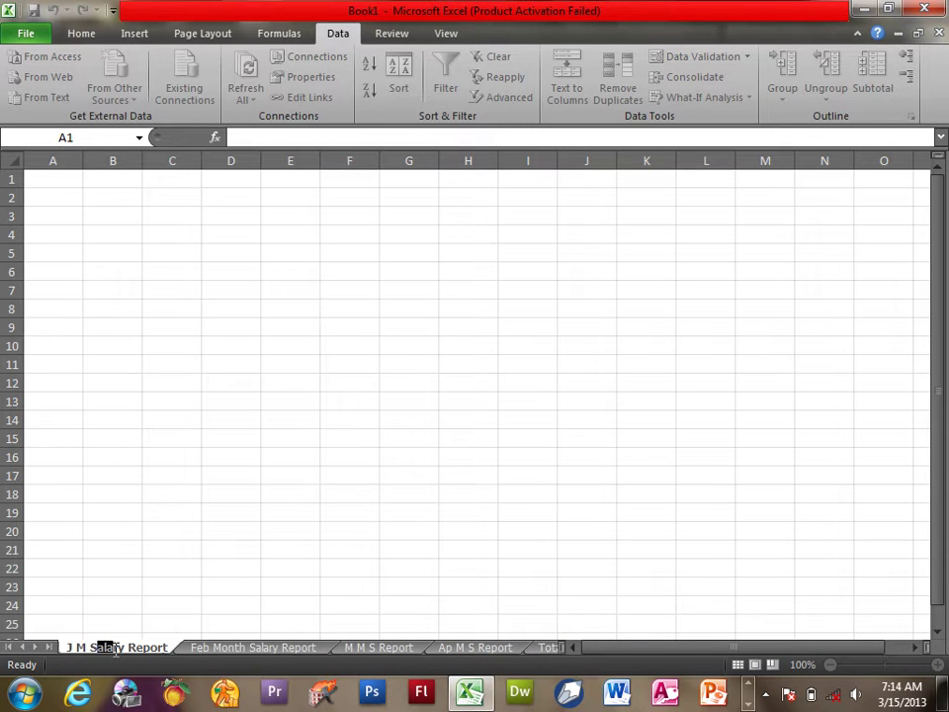
pyautogui.press('BackSpace')
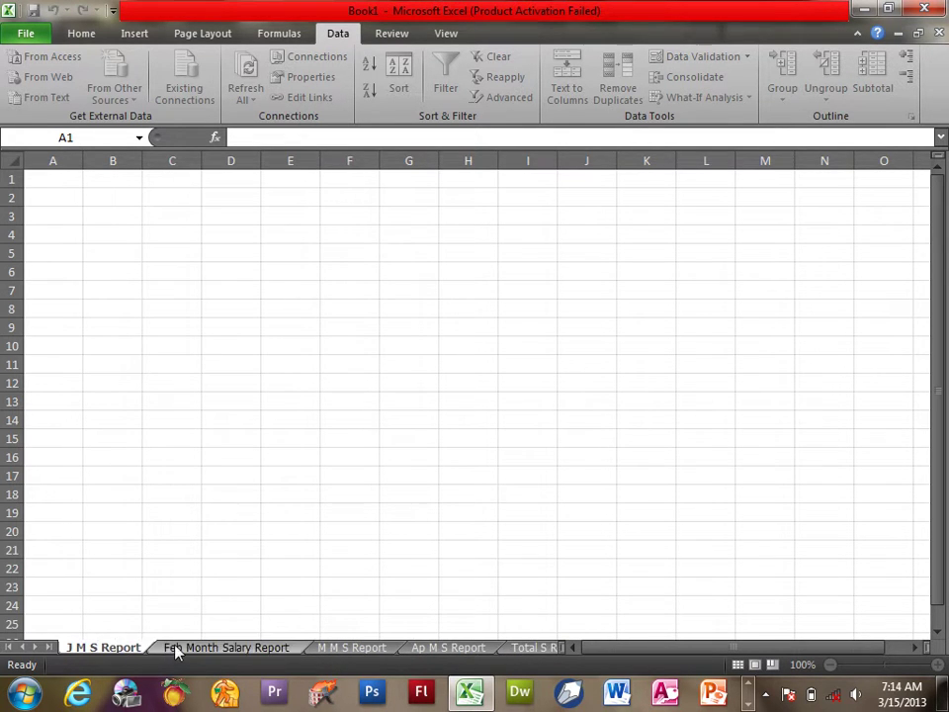
pyautogui.doubleClick(175, 648)
pyautogui.moveTo(161, 648); pyautogui.dragTo(215, 649)
pyautogui.press('BackSpace')
pyautogui.press('BackSpace')
pyautogui.press('BackSpace')
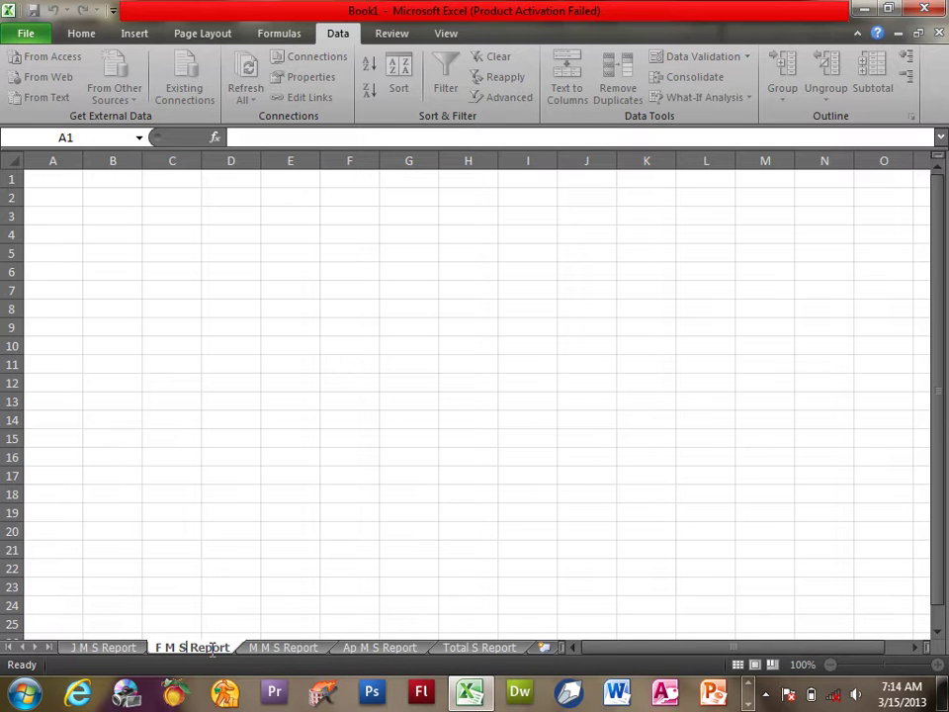
pyautogui.click(278, 495)
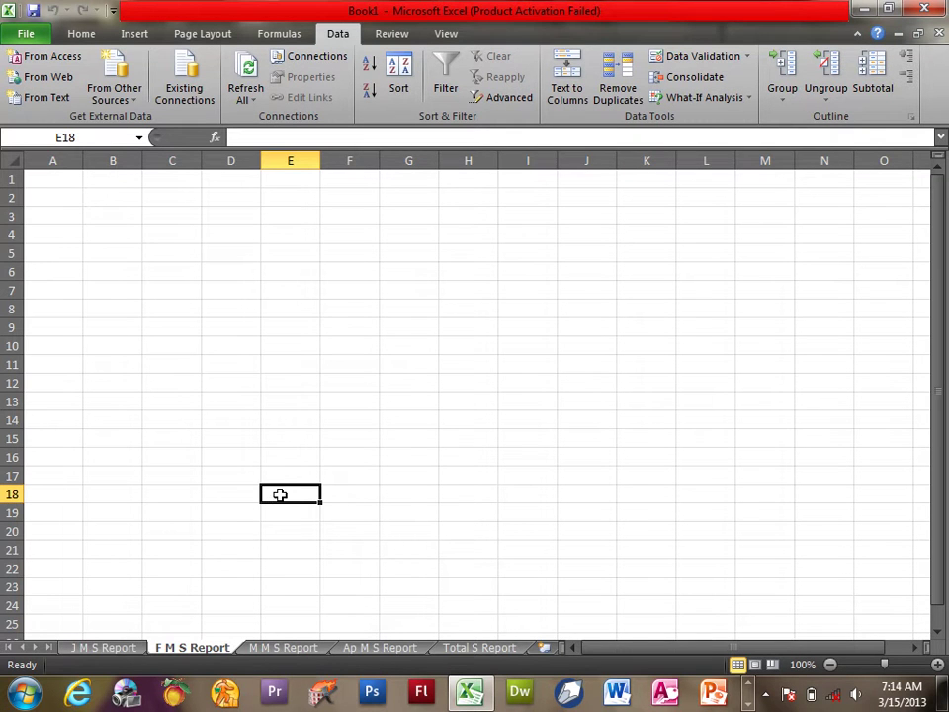
pyautogui.click(107, 646)
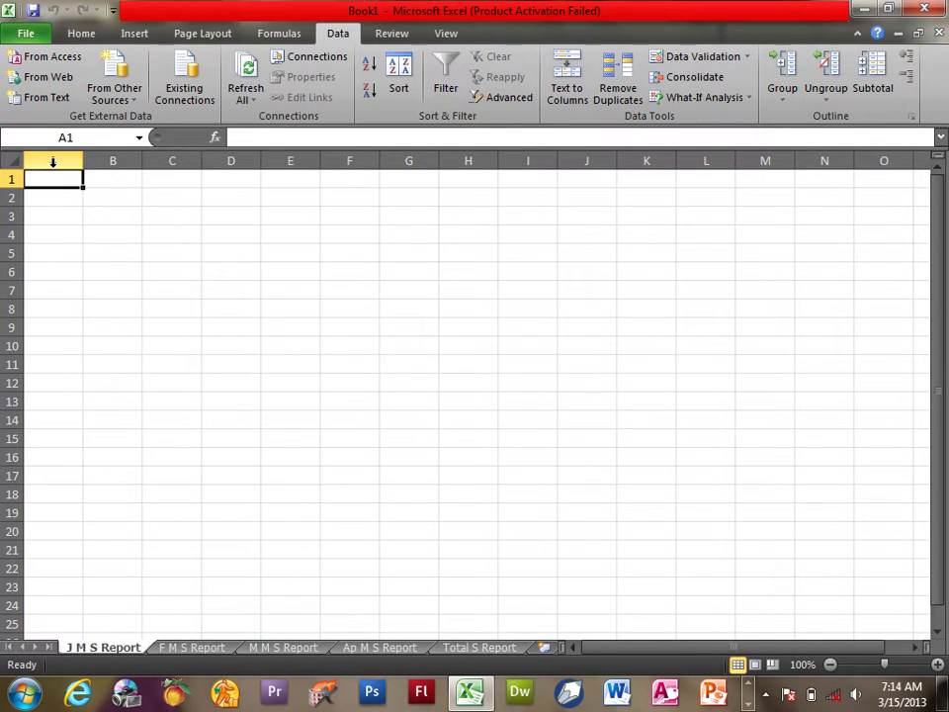
# Step: Apply Merge & Center to A1:D2 to form one title cell
pyautogui.moveTo(74, 179); pyautogui.dragTo(259, 195)
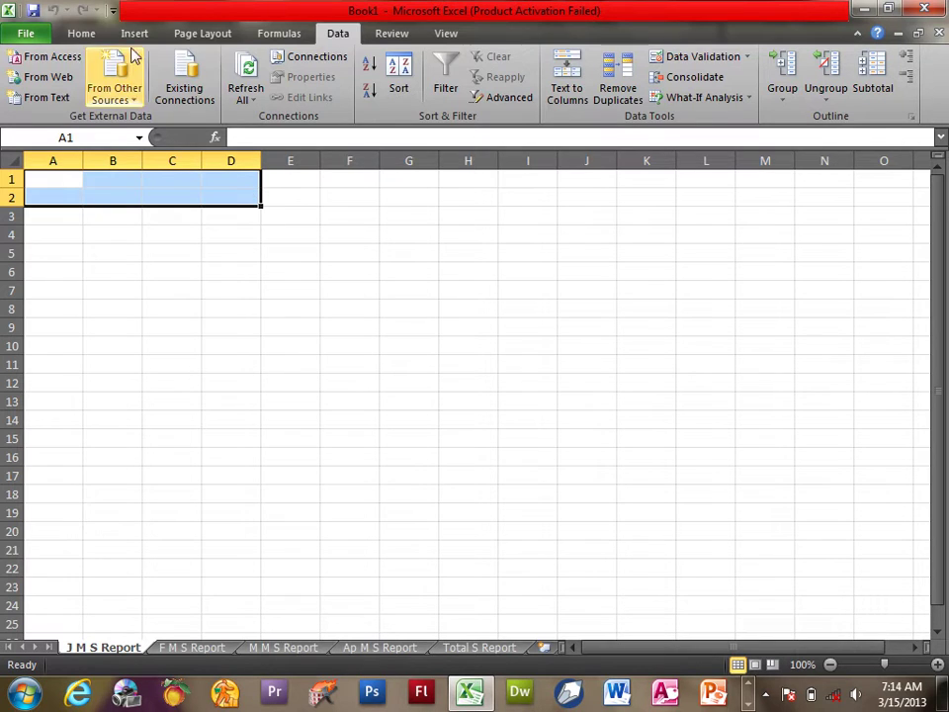
pyautogui.click(79, 33)
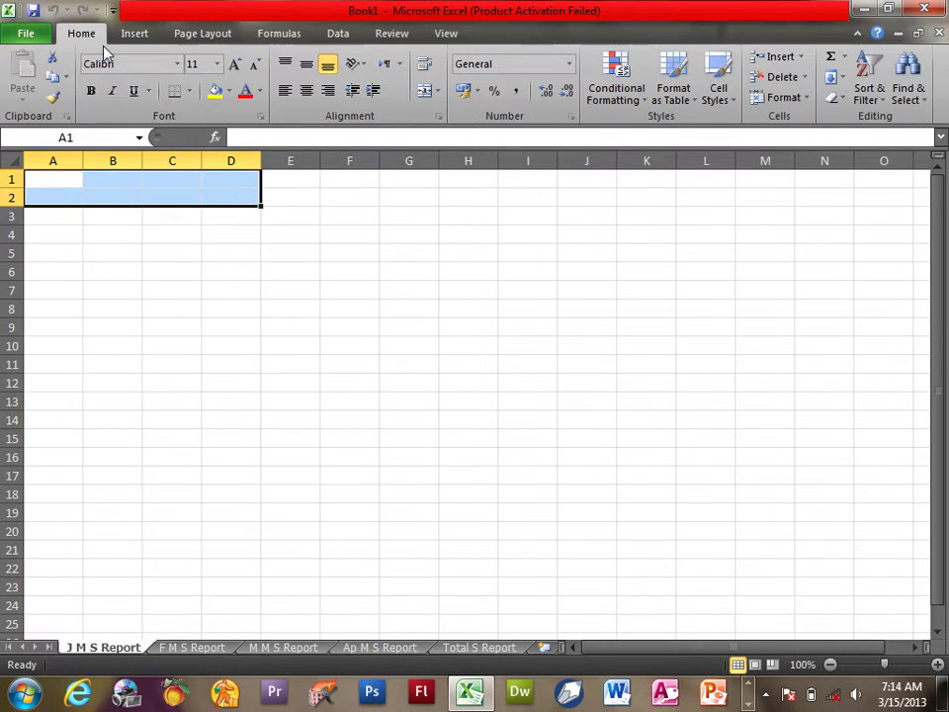
pyautogui.click(425, 90)
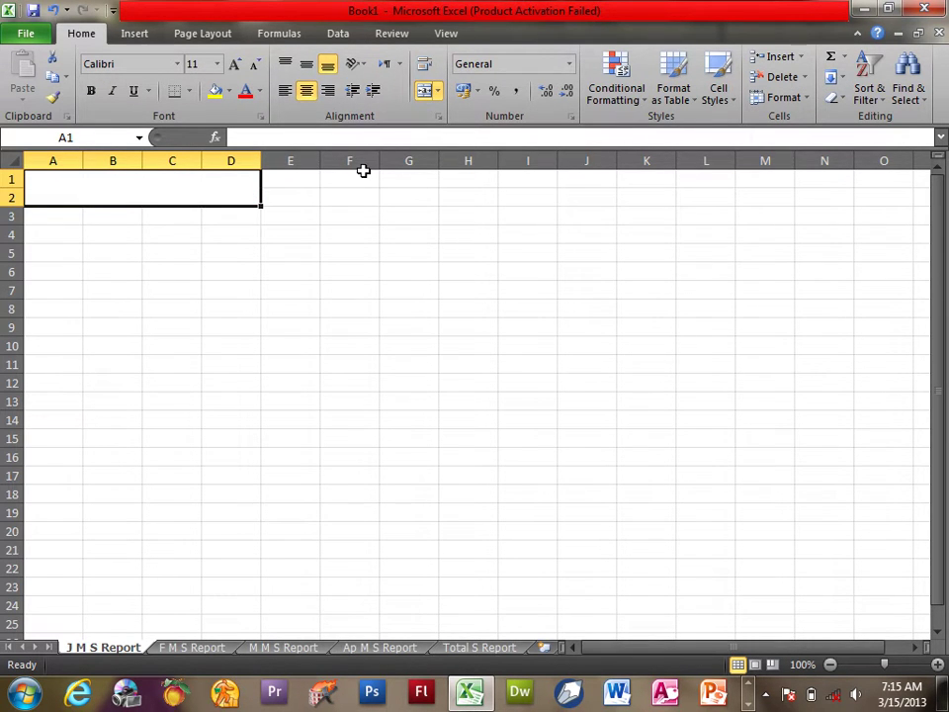
# Step: Type the title 'Jun Month Salary Report' into the merged A1 cell
pyautogui.write('Jun')
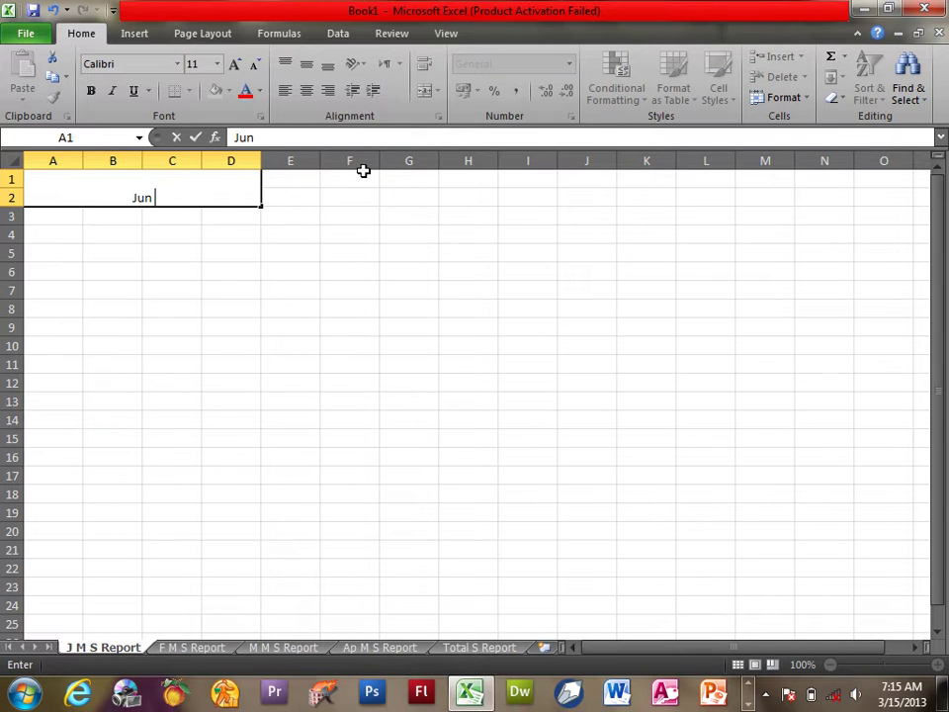
pyautogui.write('Month')
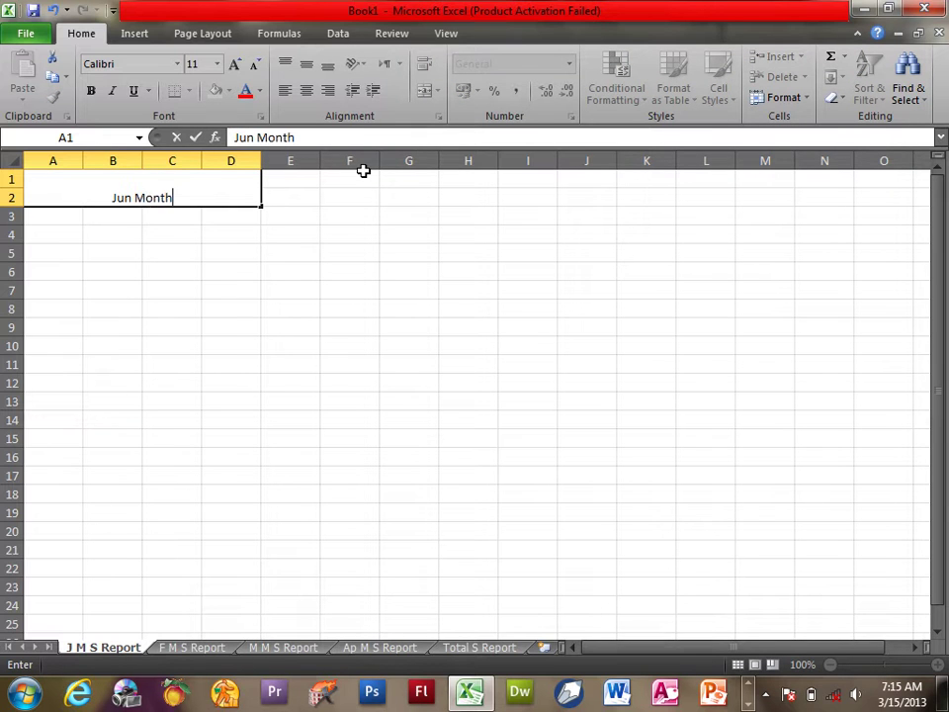
pyautogui.write('ly Salary')
pyautogui.press('BackSpace')
pyautogui.press('BackSpace')
pyautogui.press('BackSpace')
pyautogui.press('BackSpace')
pyautogui.press('BackSpace')
pyautogui.press('BackSpace')
pyautogui.press('BackSpace')
pyautogui.press('BackSpace')
pyautogui.write('Salary Report')
pyautogui.press('Return')
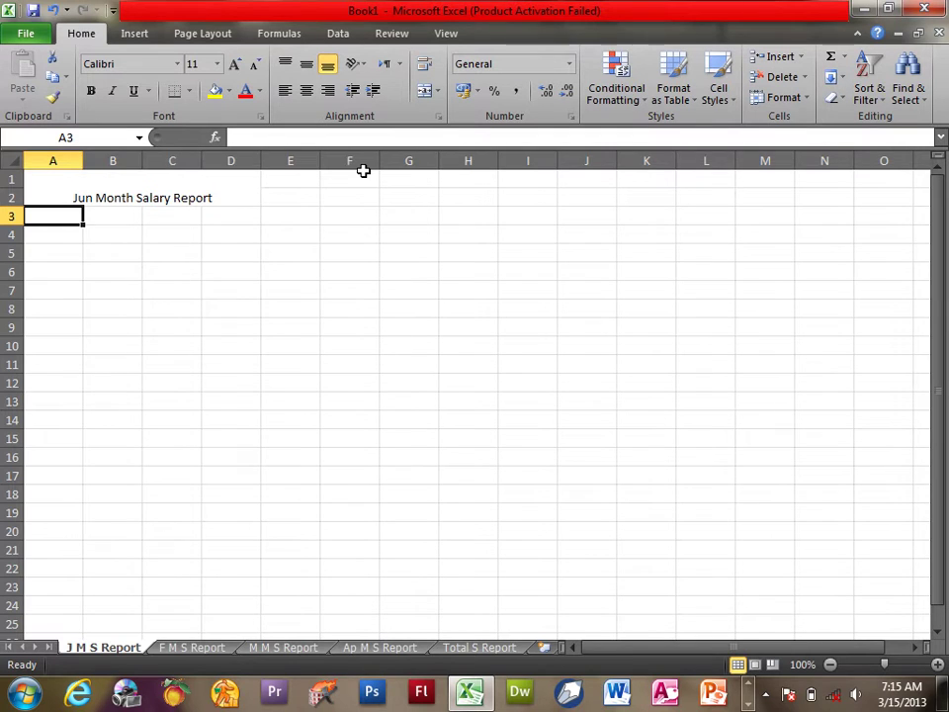
# Step: Format the title bold, 18 point, with black text on a yellow fill
pyautogui.click(167, 187)
pyautogui.click(91, 91)
pyautogui.click(234, 65)
pyautogui.click(234, 66)
pyautogui.click(235, 65)
pyautogui.click(234, 65)
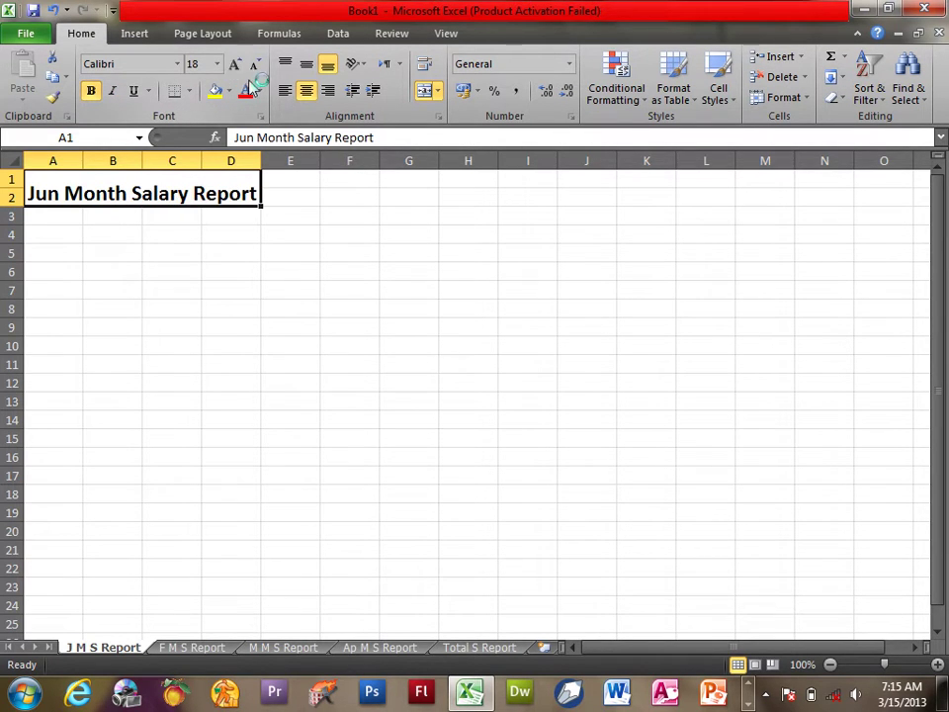
pyautogui.click(247, 91)
pyautogui.click(215, 92)
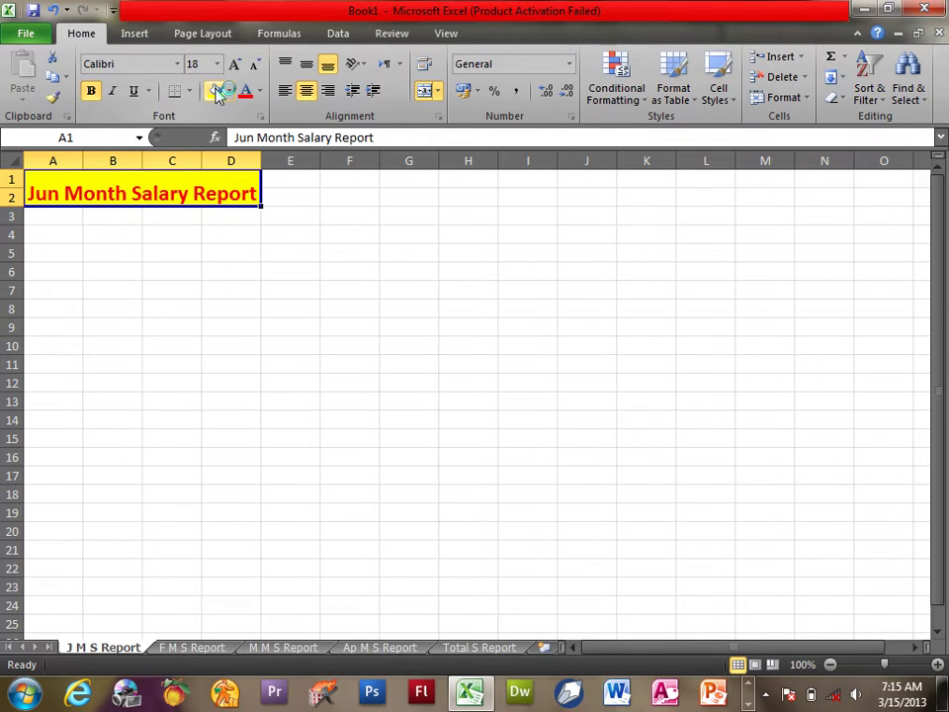
pyautogui.click(260, 91)
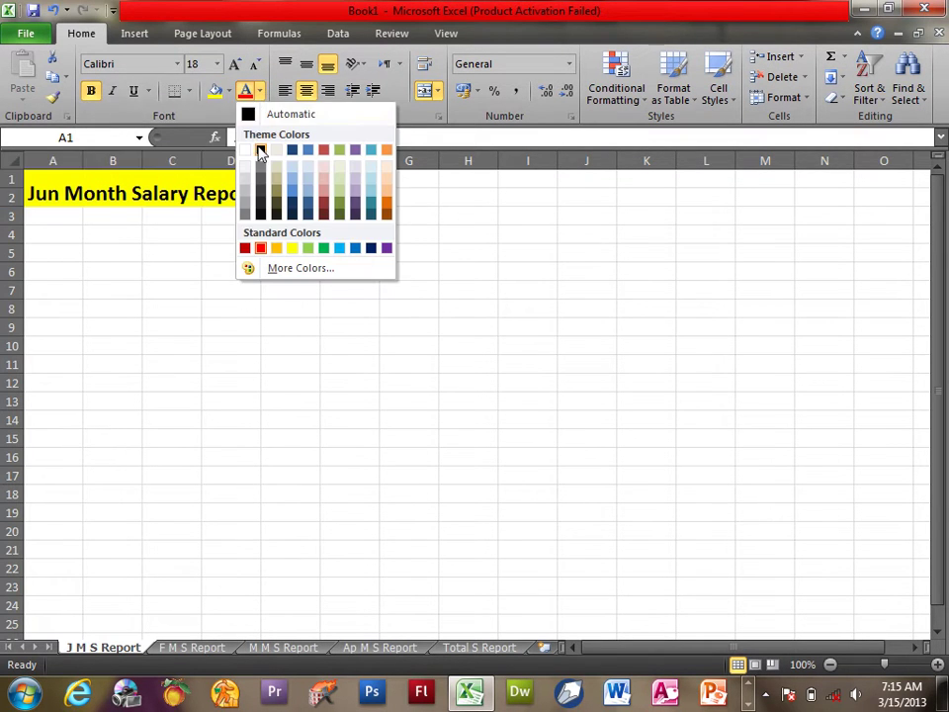
pyautogui.click(260, 150)
# Step: Enter the headings Emp, Emp.Name, Post and Salary across A3:D3
pyautogui.click(52, 218)
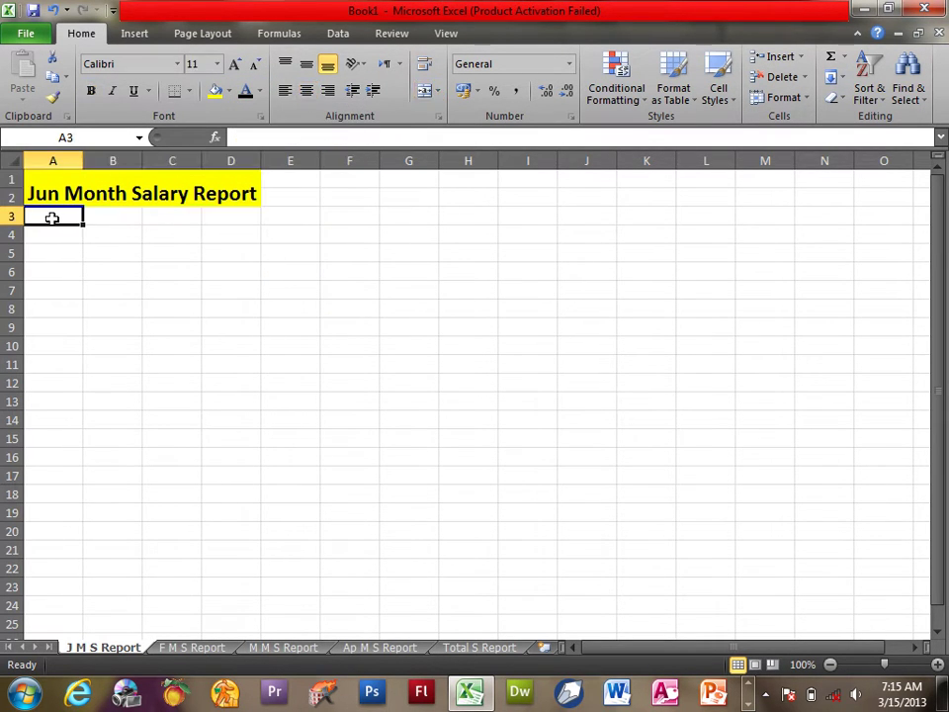
pyautogui.write('Empl')
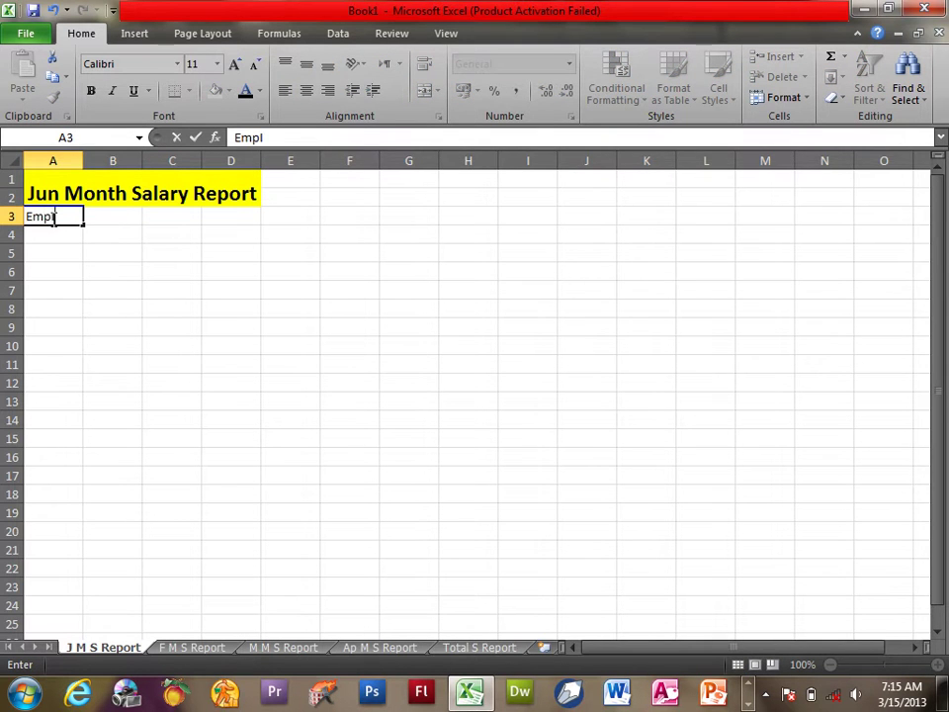
pyautogui.press('Tab')
pyautogui.write('Emp.Name')
pyautogui.press('Tab')
pyautogui.write('Post')
pyautogui.press('Tab')
pyautogui.write('Saal')
pyautogui.press('BackSpace')
pyautogui.press('BackSpace')
pyautogui.write('lary')
pyautogui.press('Return')
# Step: Enter employee IDs 1 through 5 down A4:A8
pyautogui.press('Home')
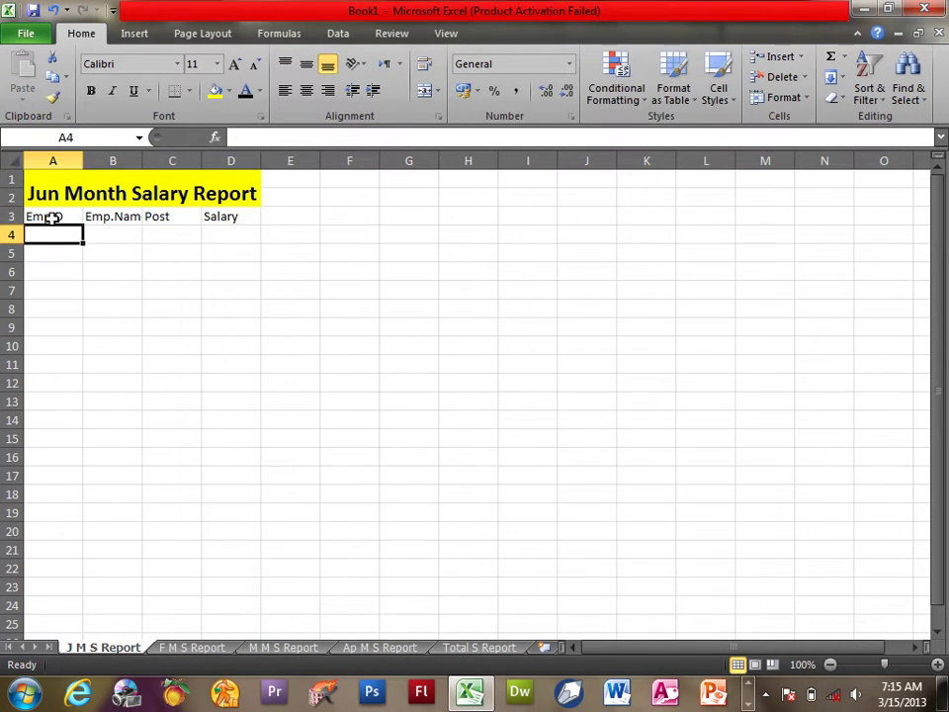
pyautogui.write('1 2 3 4')
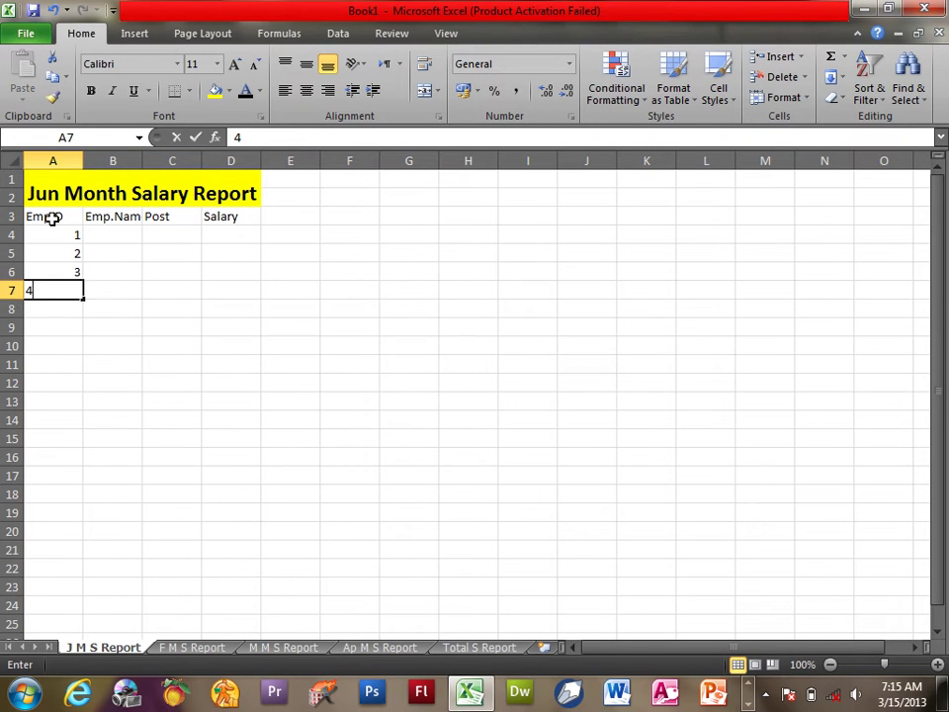
pyautogui.press('Return')
pyautogui.write('5')
pyautogui.press('Tab')
# Step: Enter the employee names down column B starting at B4
pyautogui.press('Up')
pyautogui.press('Up')
pyautogui.press('Up')
pyautogui.press('Up')
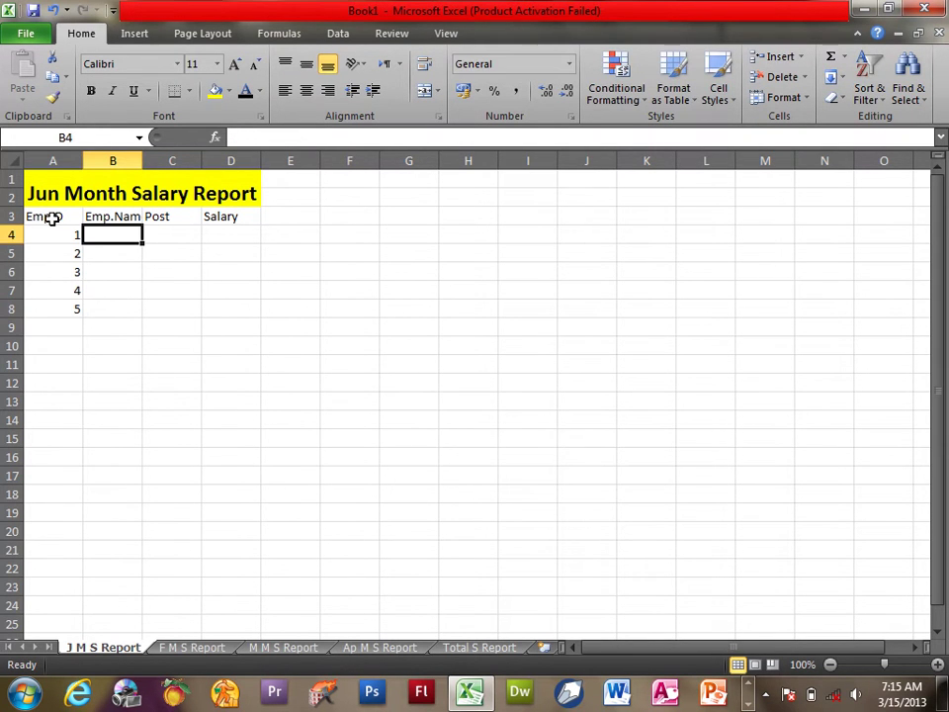
pyautogui.write('Islam')
pyautogui.press('Return')
pyautogui.write('Khan')
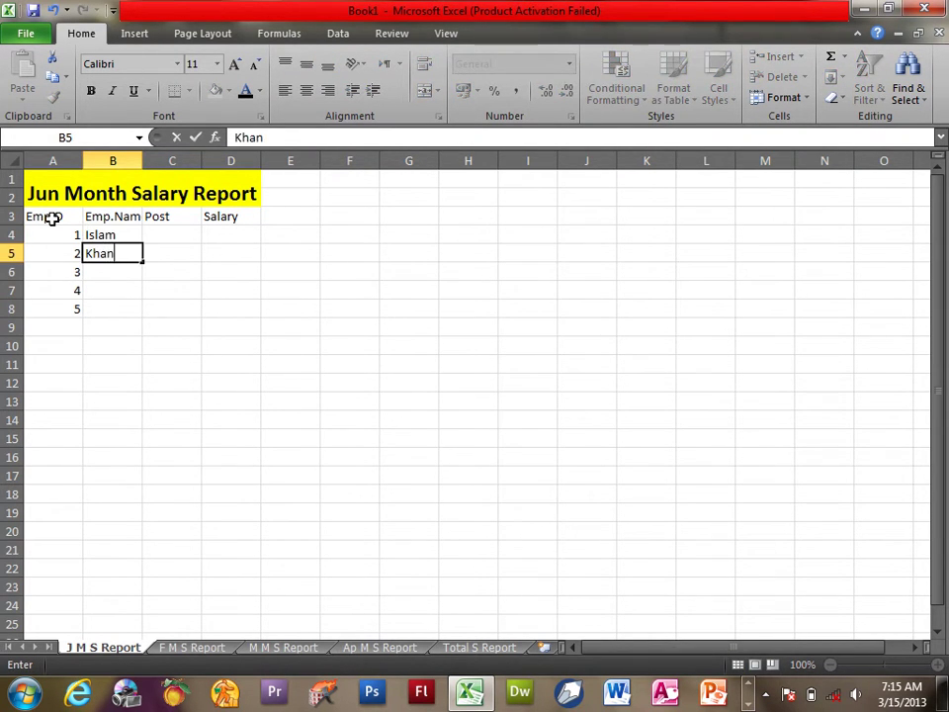
pyautogui.press('Return')
pyautogui.write('Jan Salam')
pyautogui.press('Return')
pyautogui.write('ka')
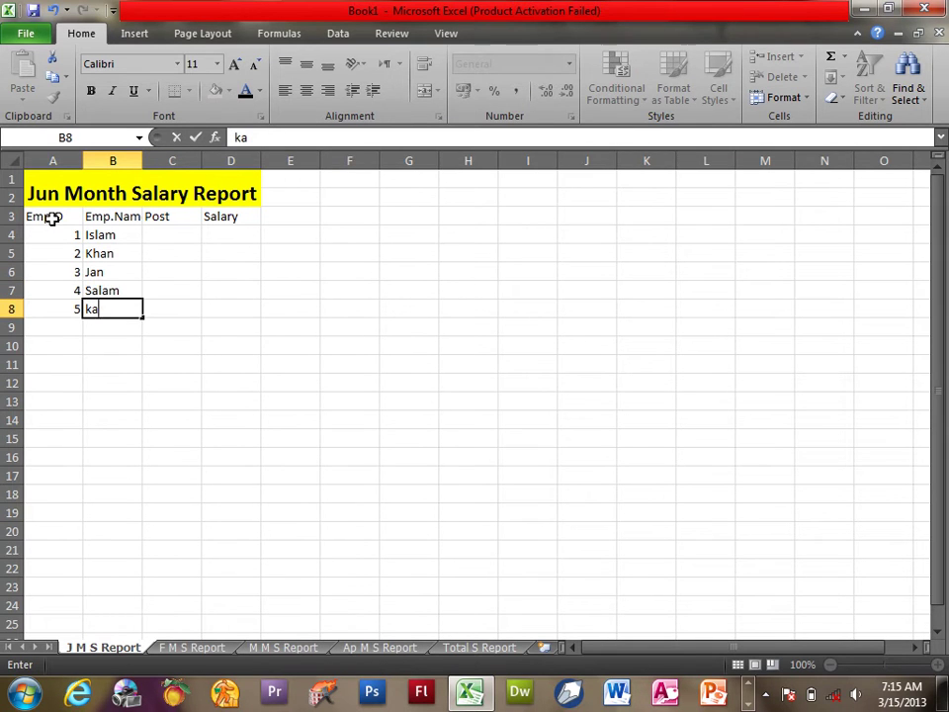
pyautogui.write('ama')
pyautogui.press('BackSpace')
pyautogui.press('BackSpace')
pyautogui.press('BackSpace')
pyautogui.write('mala')
pyautogui.press('Tab')
pyautogui.press('Up')
pyautogui.press('Up')
pyautogui.press('Up')
pyautogui.press('Up')
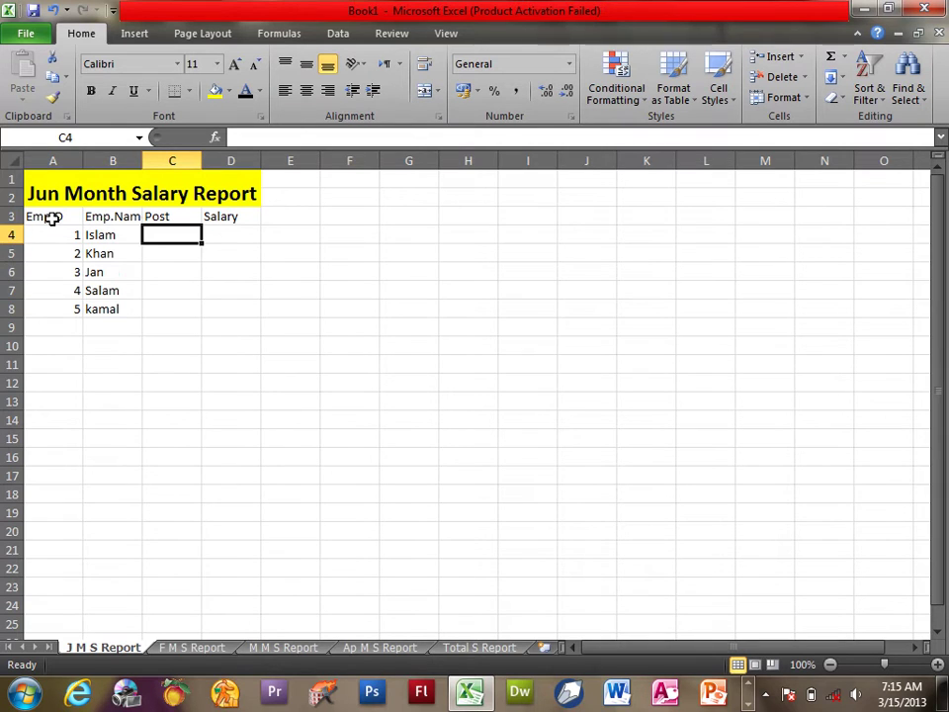
# Step: Widen the Emp.Name column and enter the posts Doctor, Worker and former in C4:C6
pyautogui.doubleClick(142, 160)
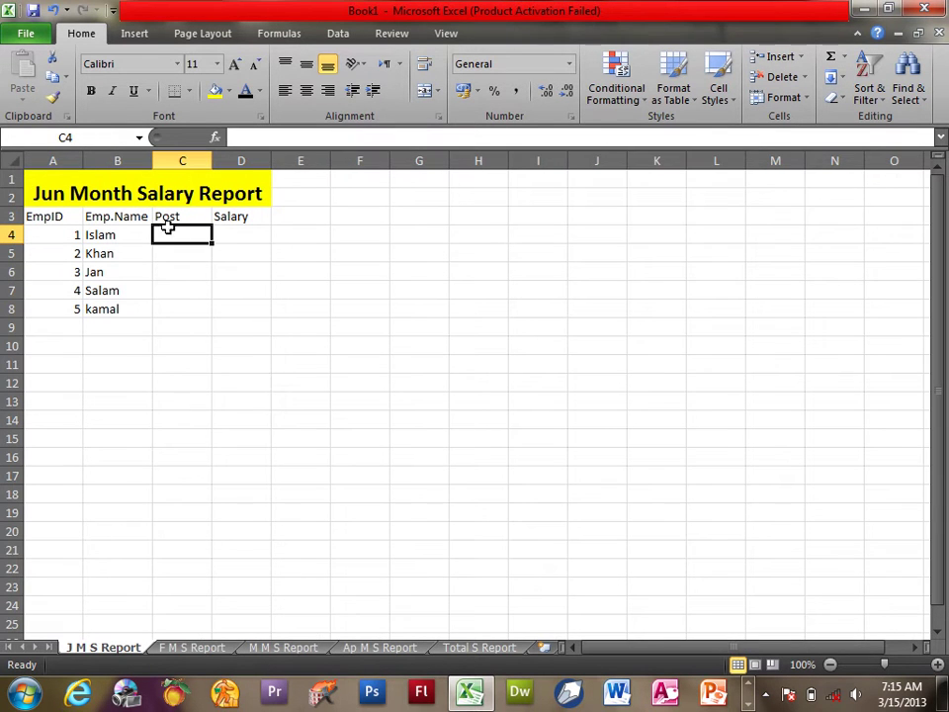
pyautogui.write('Doct')
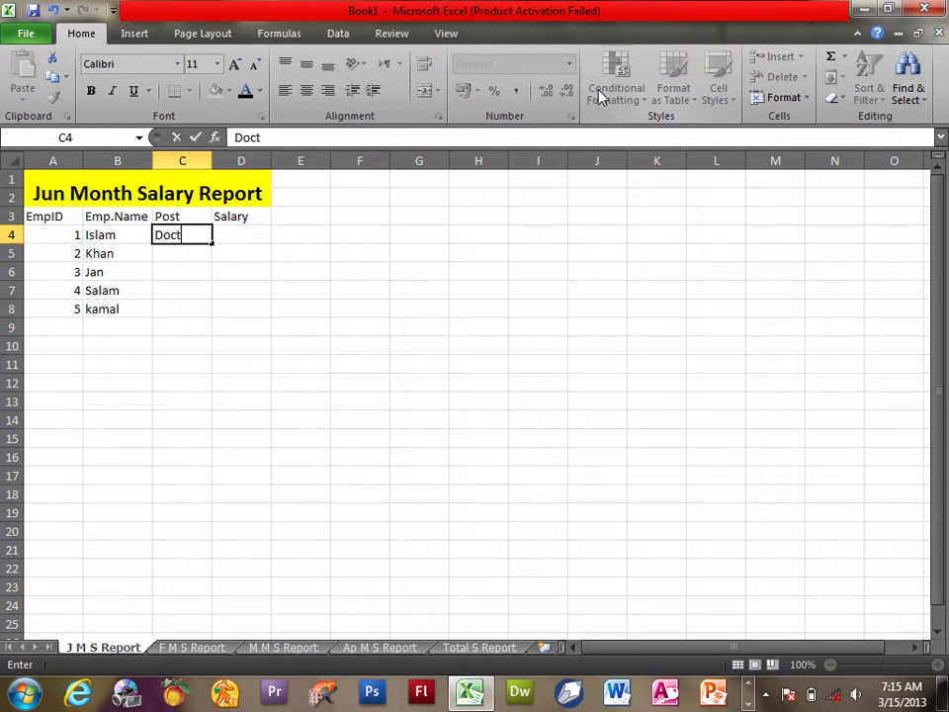
pyautogui.write('or')
pyautogui.press('Return')
pyautogui.write('Wo')
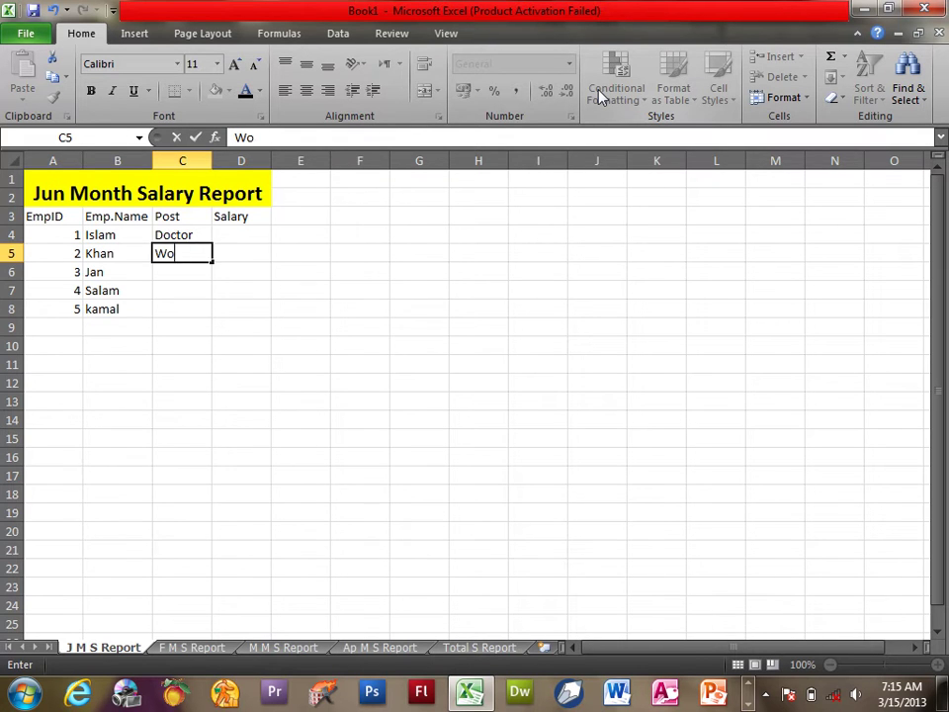
pyautogui.write('rker')
pyautogui.press('Return')
pyautogui.write('former')
pyautogui.press('Return')
# Step: Enter the remaining posts ending with Manager, then overwrite C7 with Cooker
pyautogui.write('l')
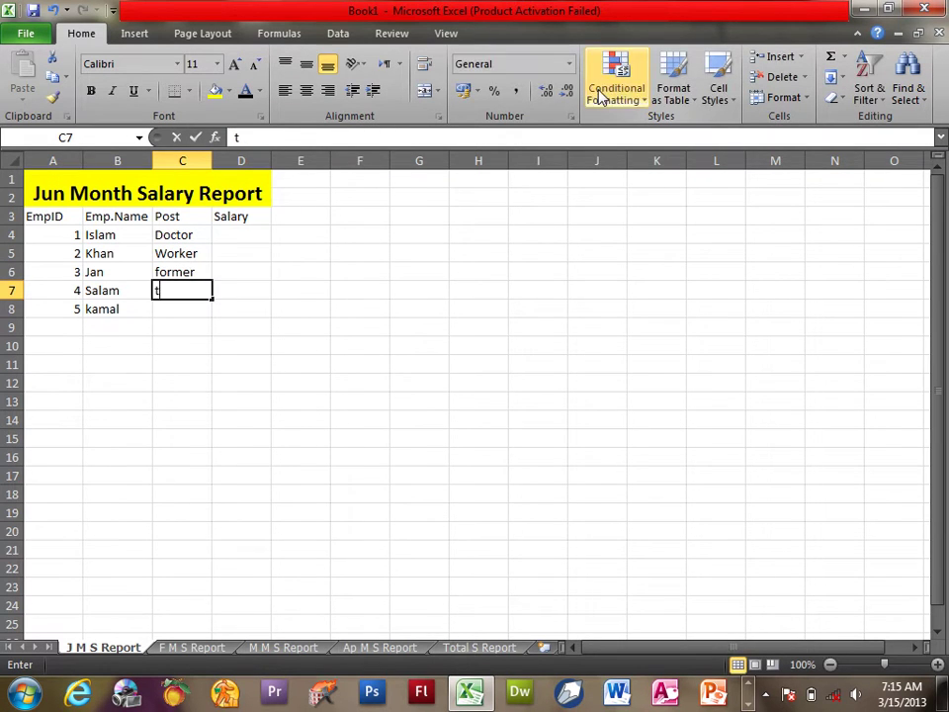
pyautogui.write('T')
pyautogui.write(' e')
pyautogui.press('BackSpace')
pyautogui.write(';;')
pyautogui.press('BackSpace')
pyautogui.write('lecturer')
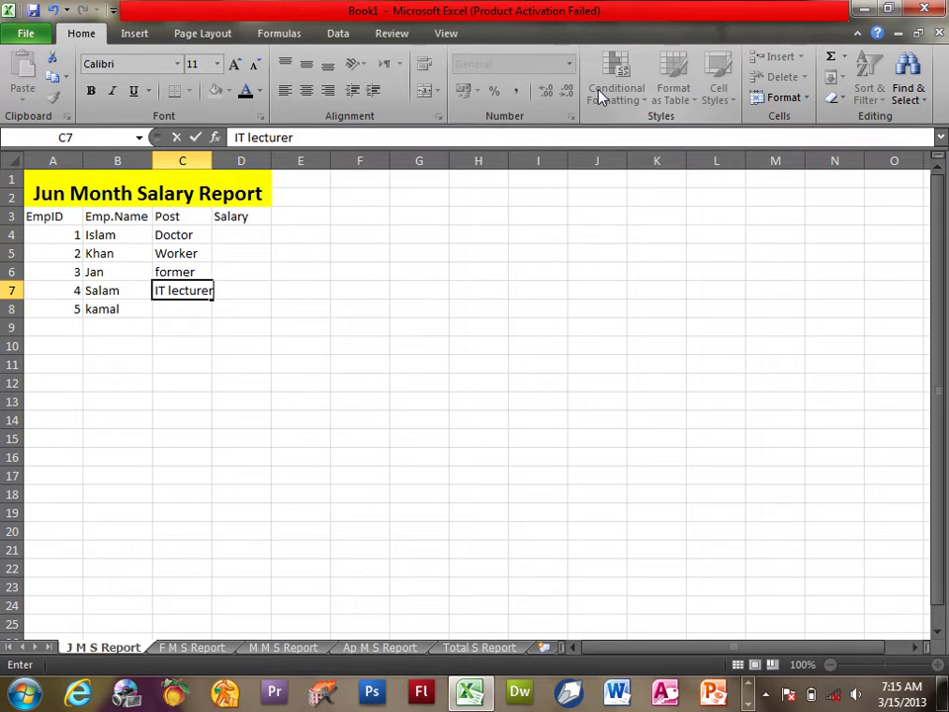
pyautogui.press('Return')
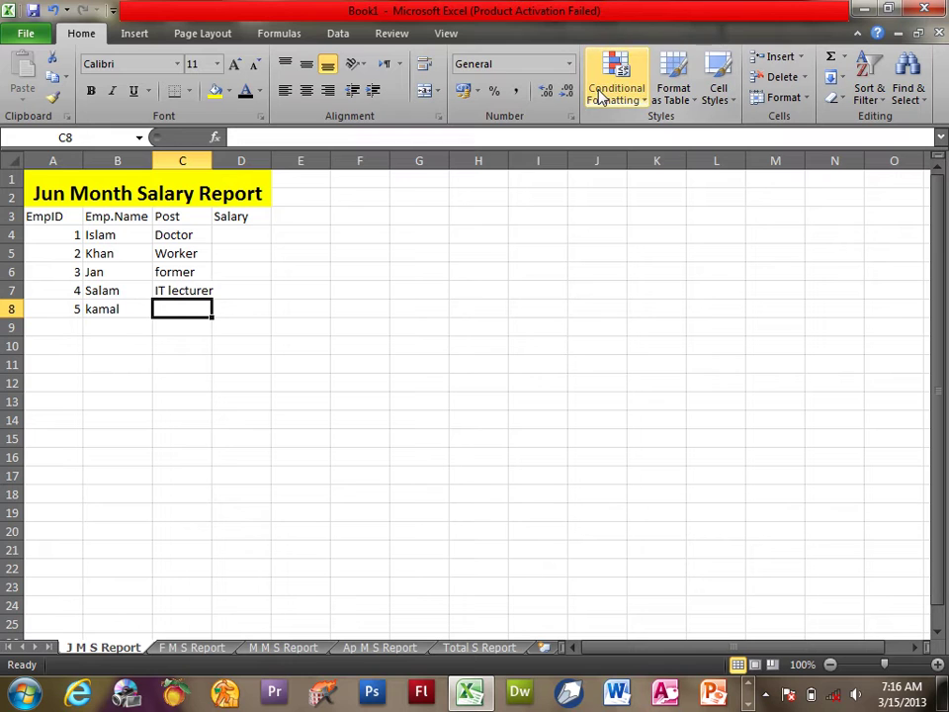
pyautogui.write('Manager')
pyautogui.press('Return')
pyautogui.press('Right')
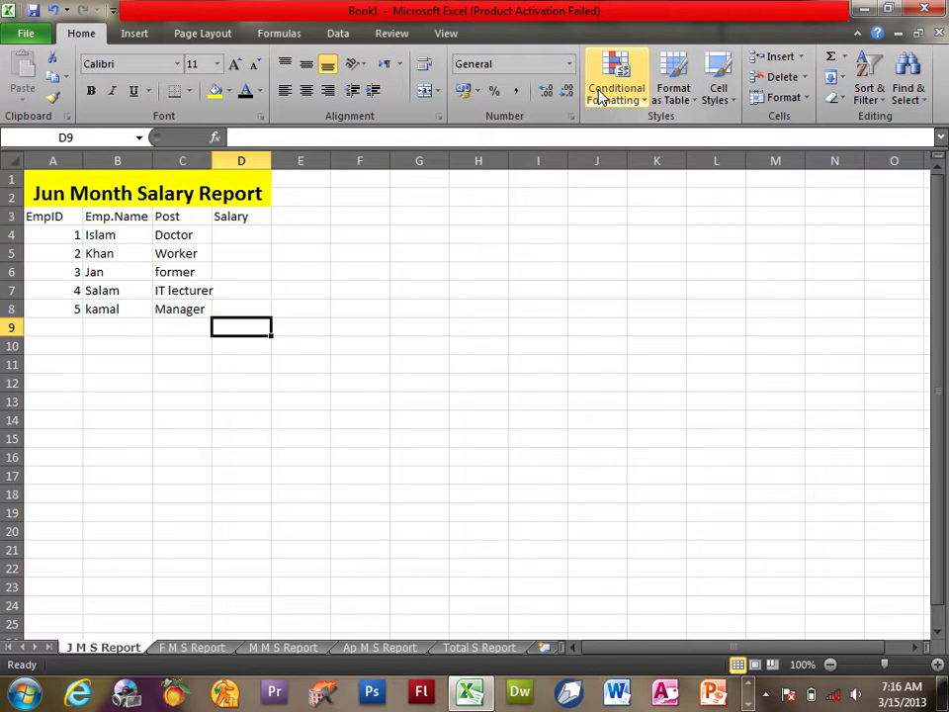
pyautogui.press('Up')
pyautogui.press('Left')
pyautogui.press('Up')
pyautogui.write('Cooker')
pyautogui.press('Tab')
# Step: Enter salaries 15000, 10000, 20000, 8000 and 25000 in D4:D8
pyautogui.press('Up')
pyautogui.press('Up')
pyautogui.press('Up')
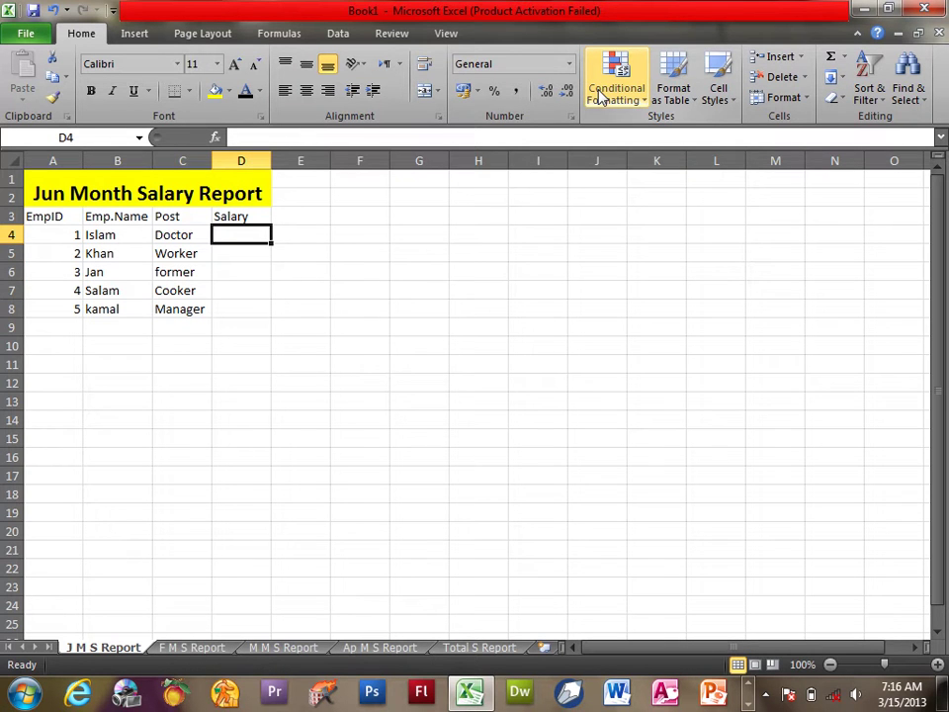
pyautogui.write('15000')
pyautogui.press('Return')
pyautogui.write('1000')
pyautogui.press('Return')
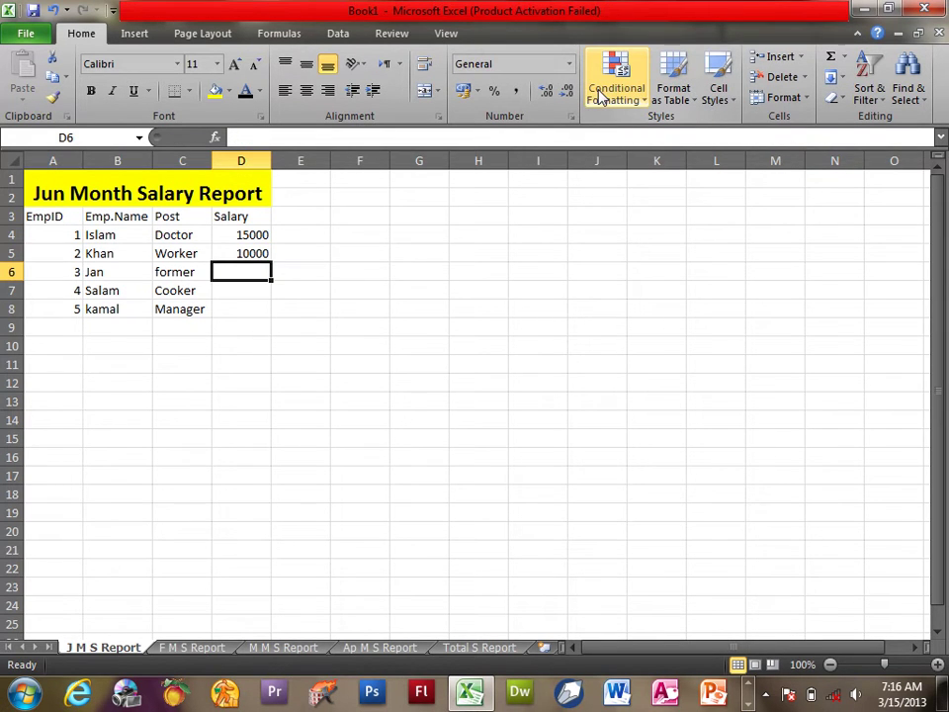
pyautogui.write('20000')
pyautogui.press('Return')
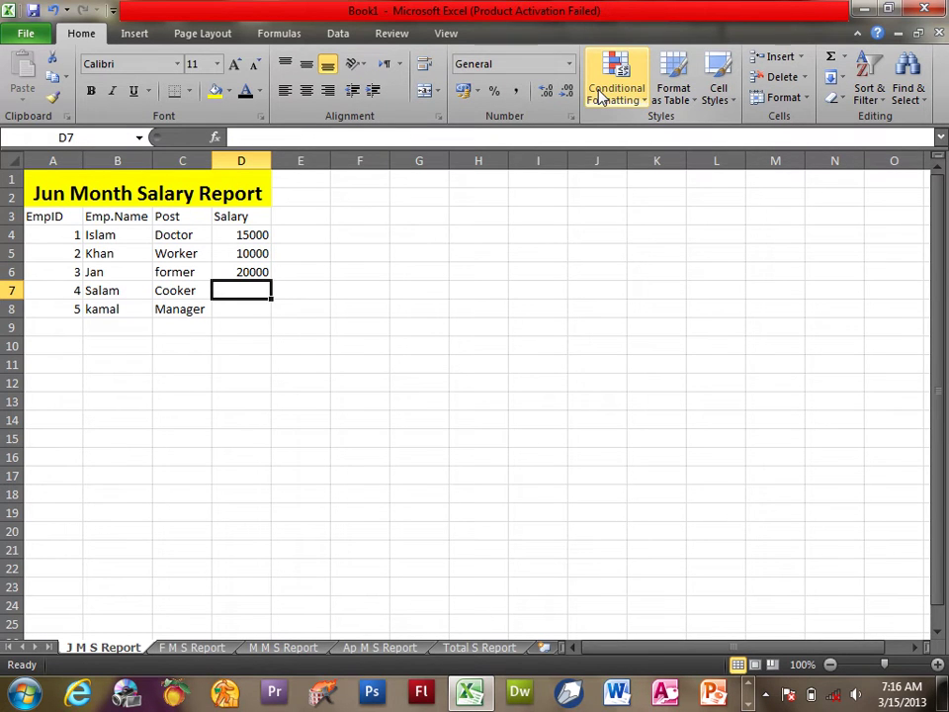
pyautogui.write('8000')
pyautogui.press('Return')
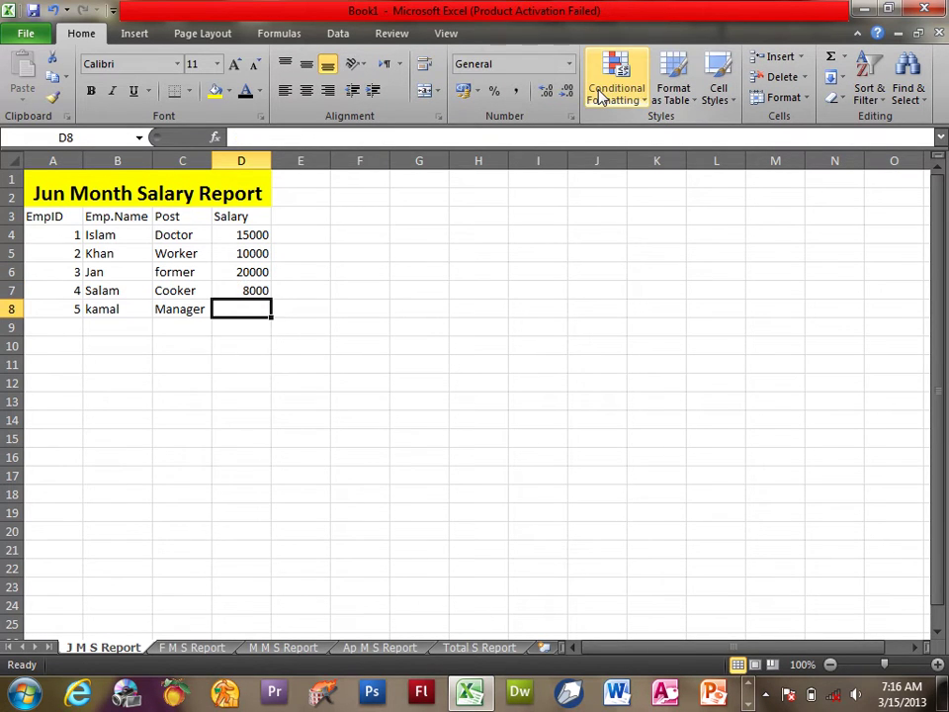
pyautogui.write('25000')
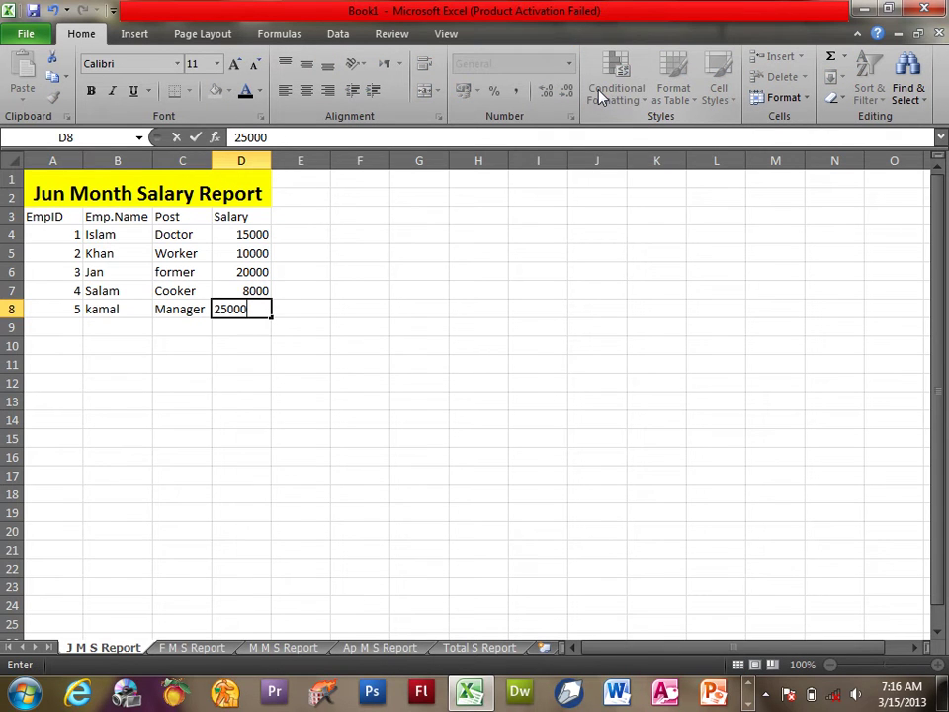
pyautogui.press('Return')
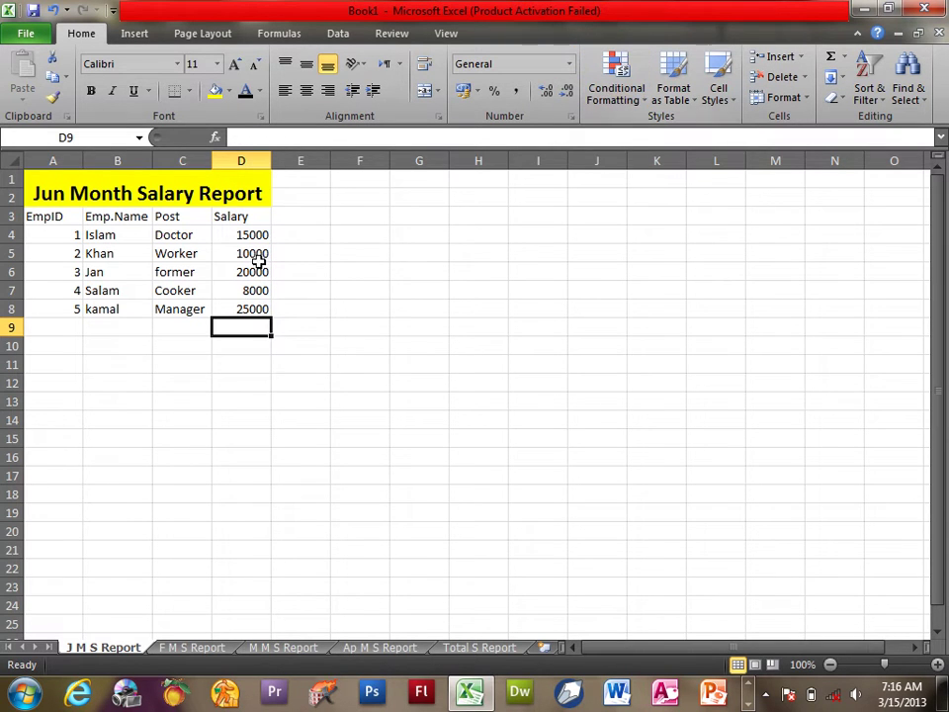
# Step: Copy the Jun salary table A1:D8 and paste it at A1 of the F M S Report sheet
pyautogui.moveTo(249, 311); pyautogui.dragTo(71, 188)
pyautogui.rightClick(71, 188)
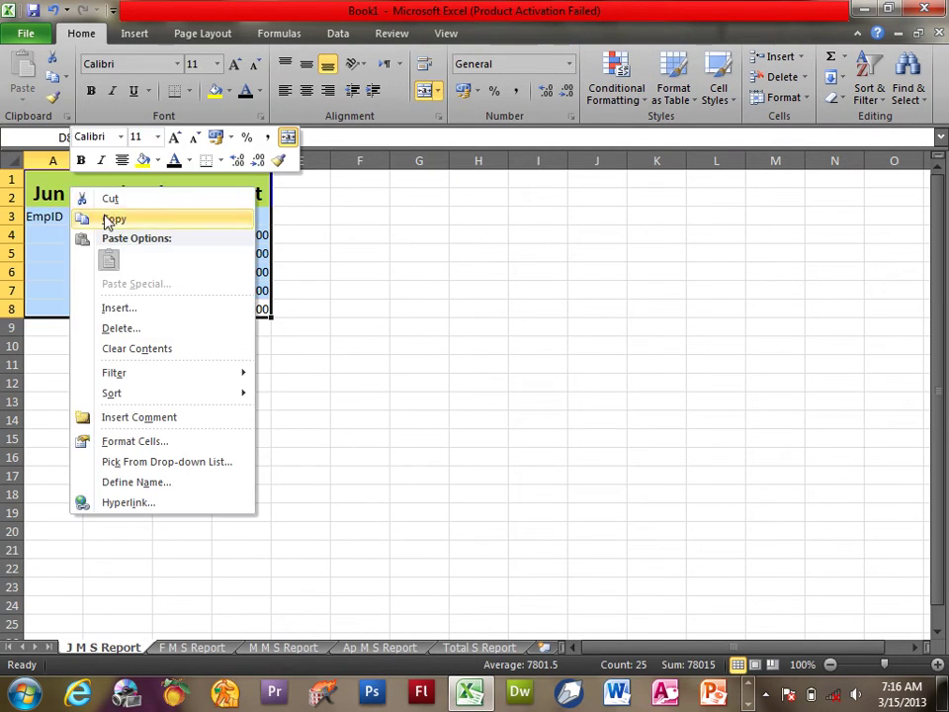
pyautogui.click(108, 219)
pyautogui.click(194, 652)
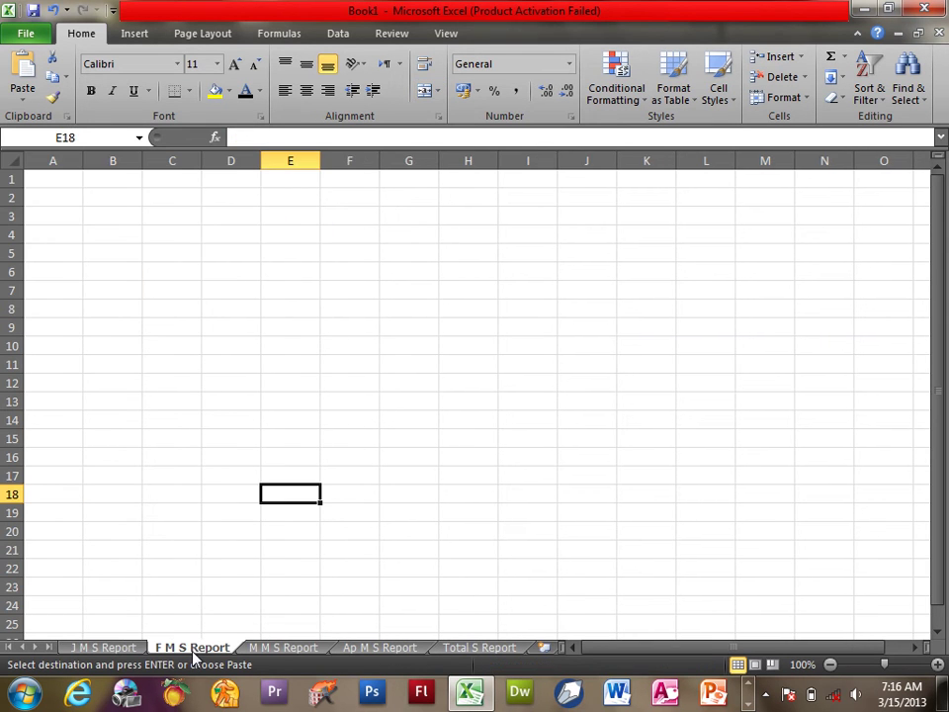
pyautogui.click(52, 175)
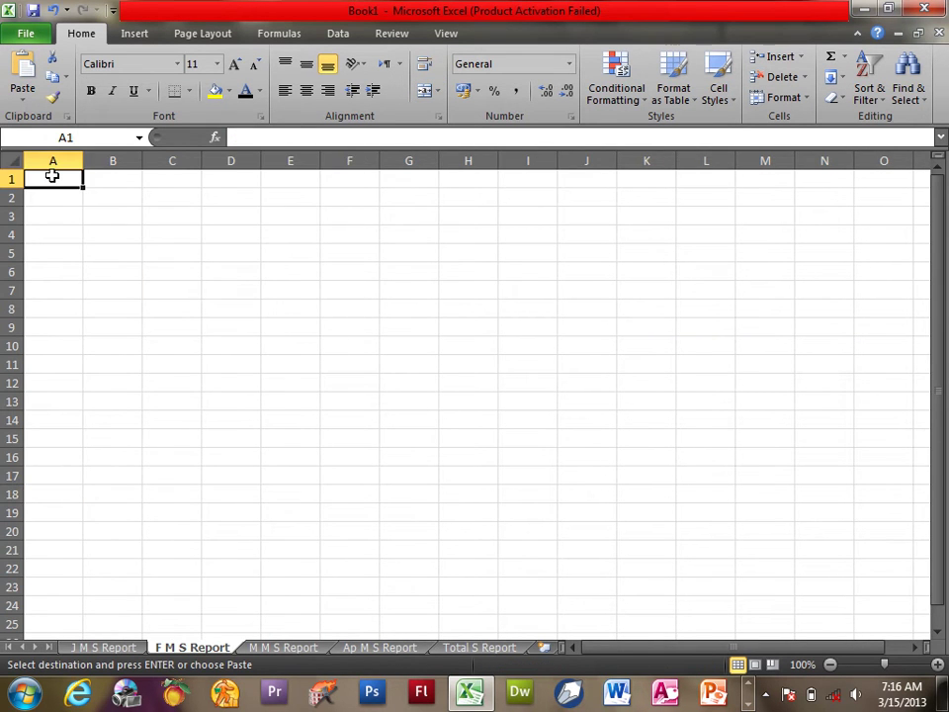
pyautogui.hotkey('ctrl', 'v')
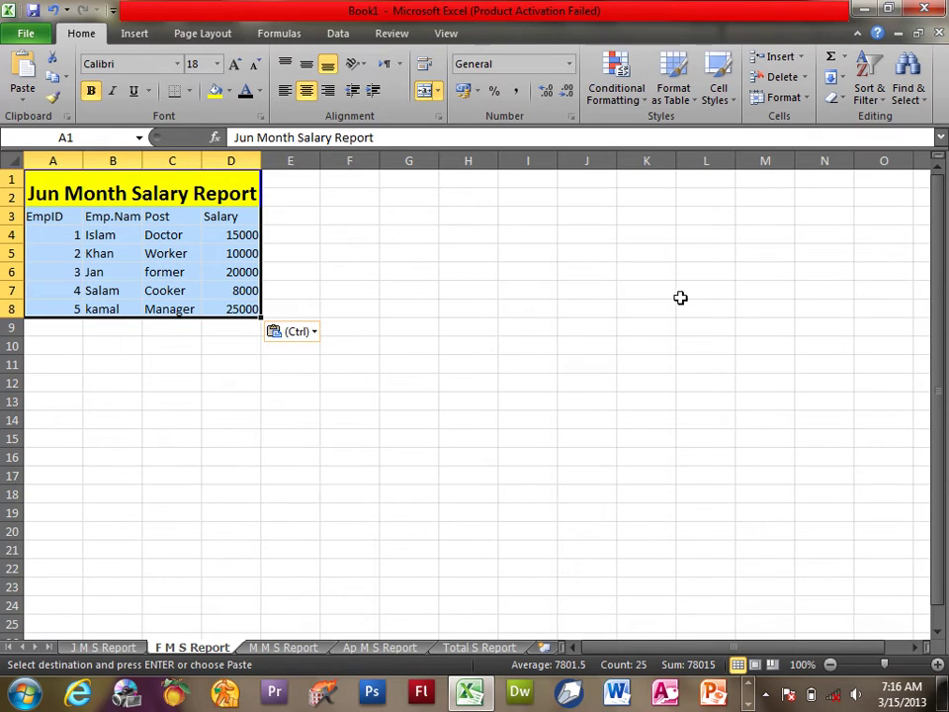
# Step: Paste the same table into the M M S Report and Total S Report sheets
pyautogui.click(121, 650)
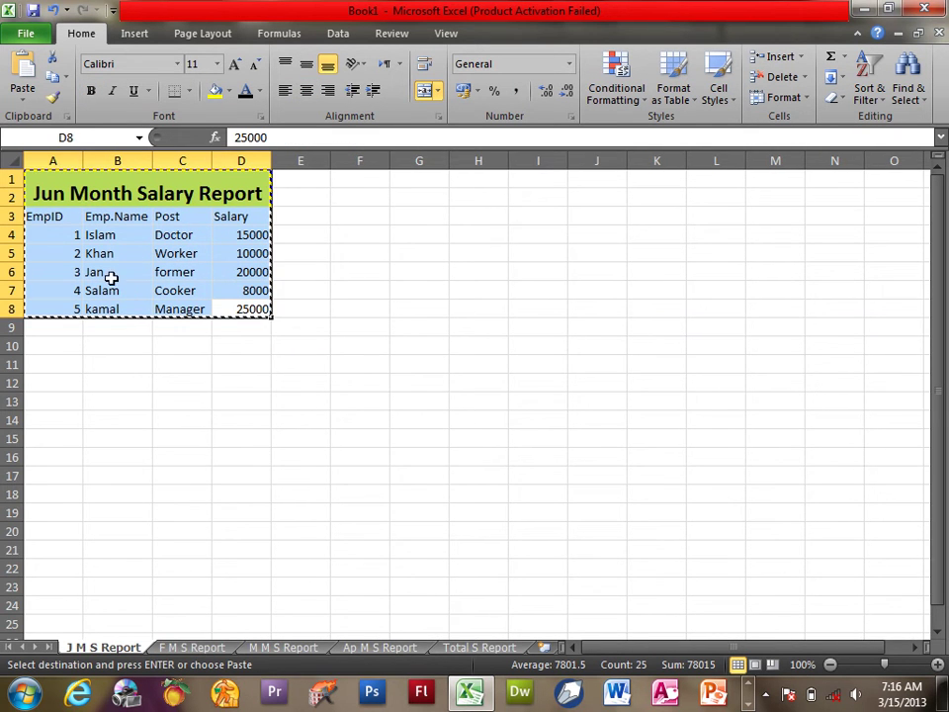
pyautogui.click(202, 647)
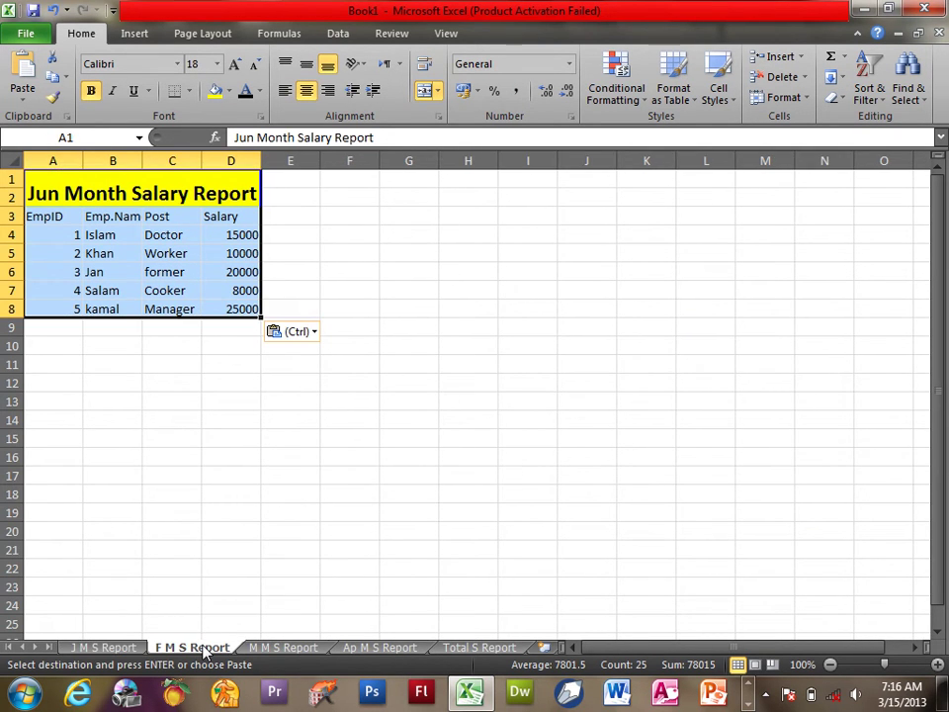
pyautogui.click(283, 648)
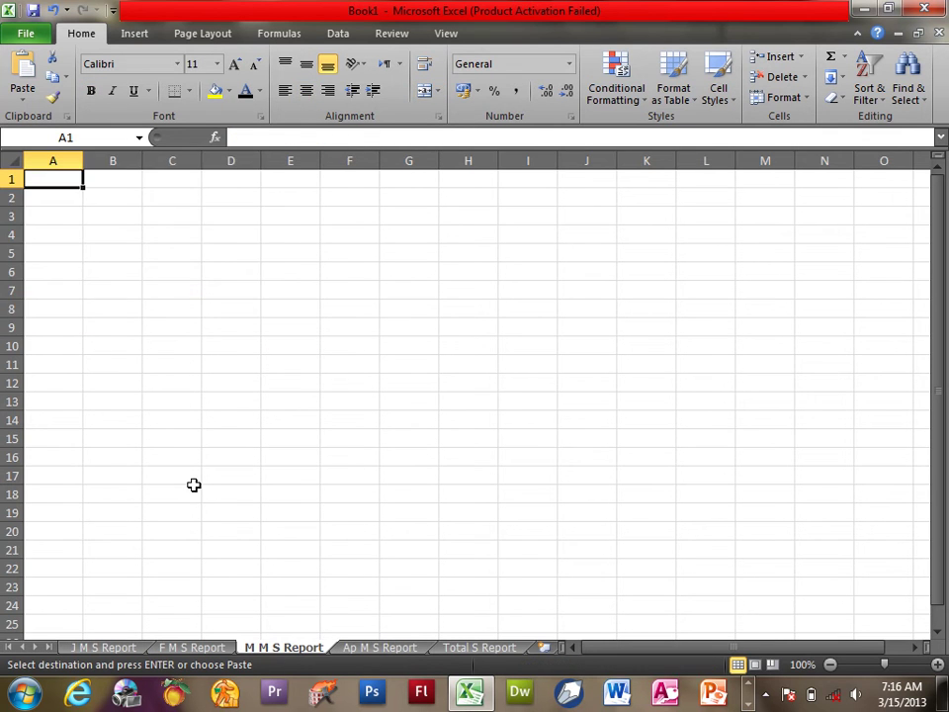
pyautogui.hotkey('ctrl', 'v')
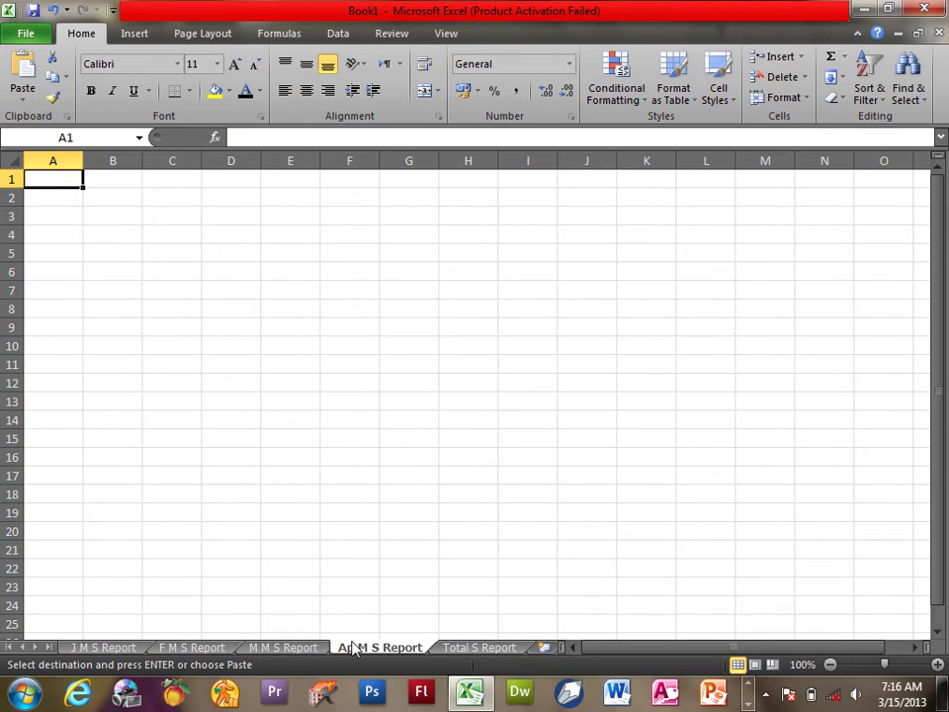
pyautogui.click(484, 650)
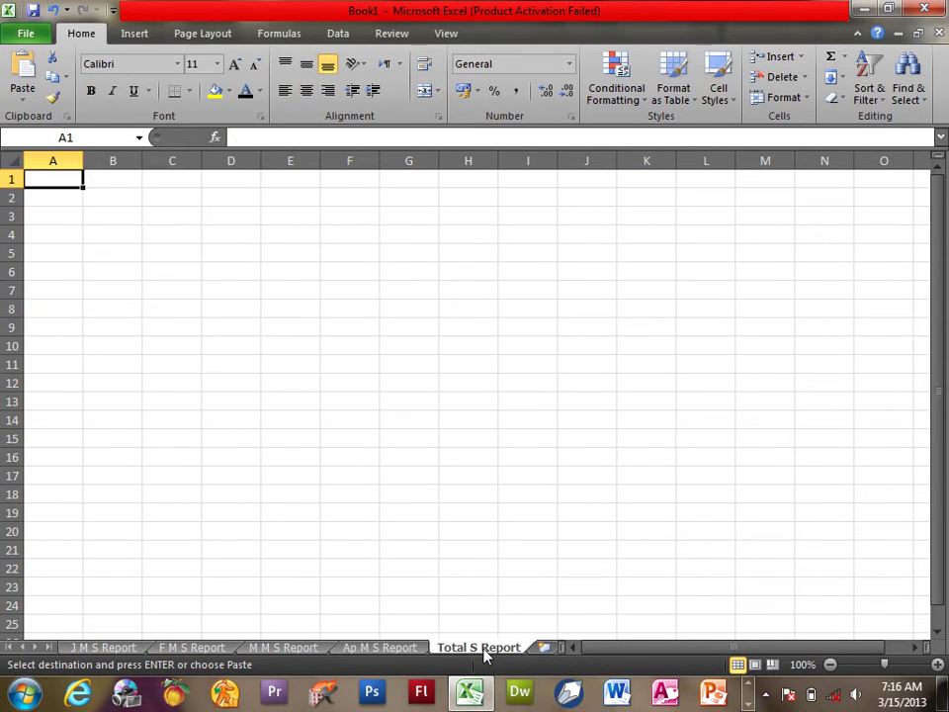
pyautogui.hotkey('ctrl', 'v')
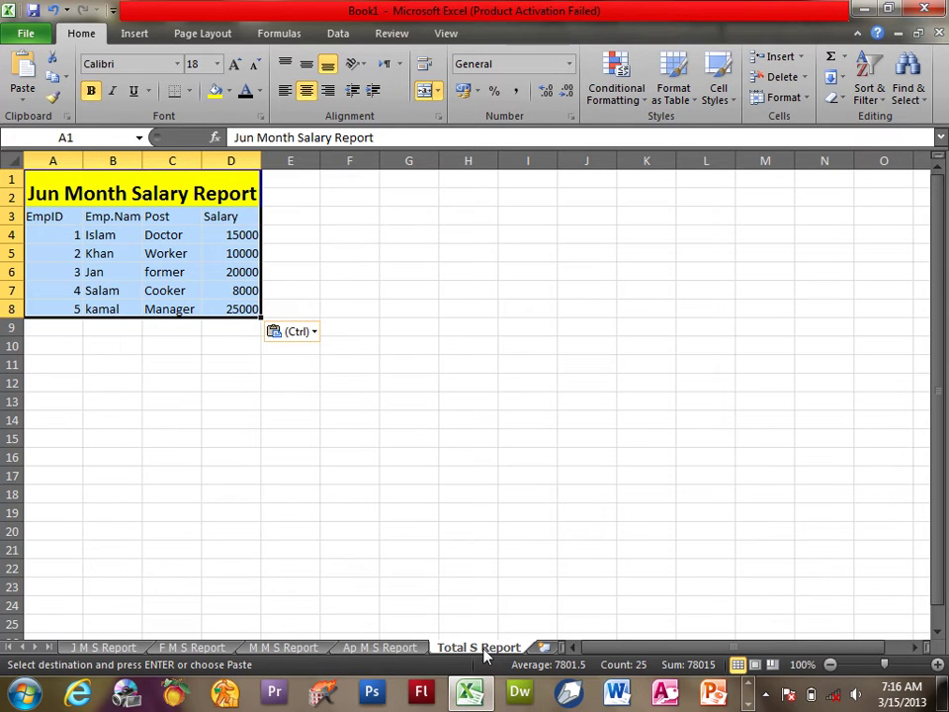
# Step: Change the Total sheet's title month from Jun to All
pyautogui.click(87, 189)
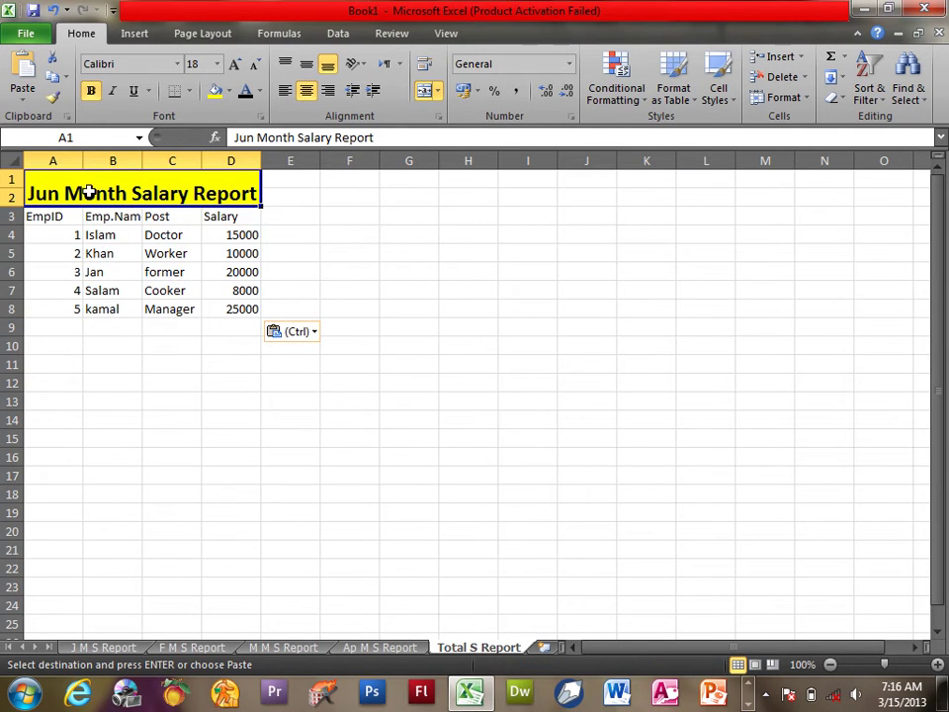
pyautogui.doubleClick(31, 193)
pyautogui.moveTo(31, 193); pyautogui.dragTo(70, 190)
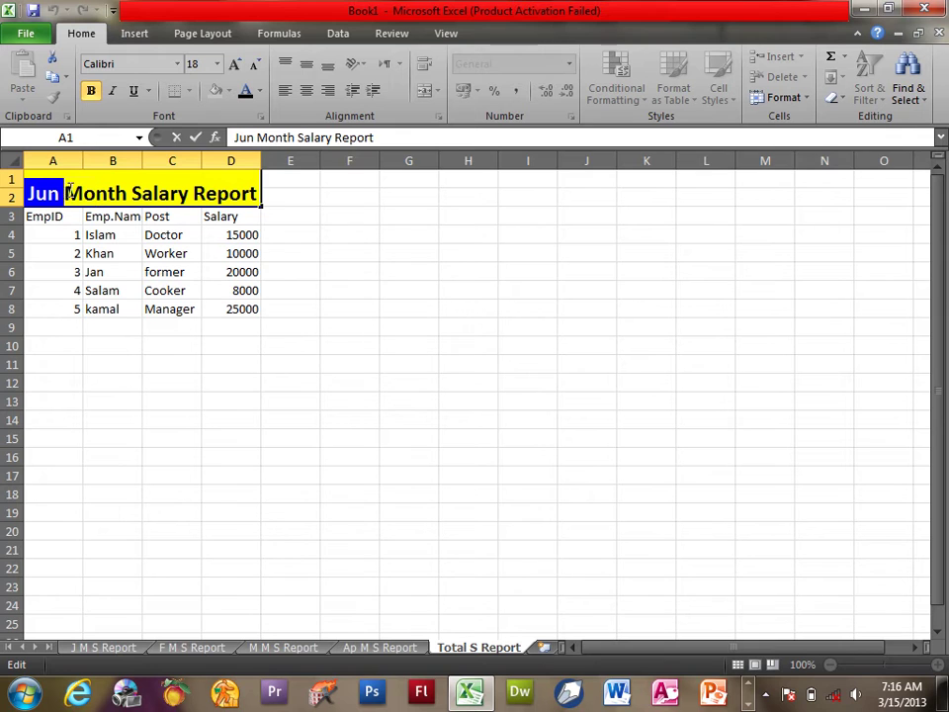
pyautogui.write('All')
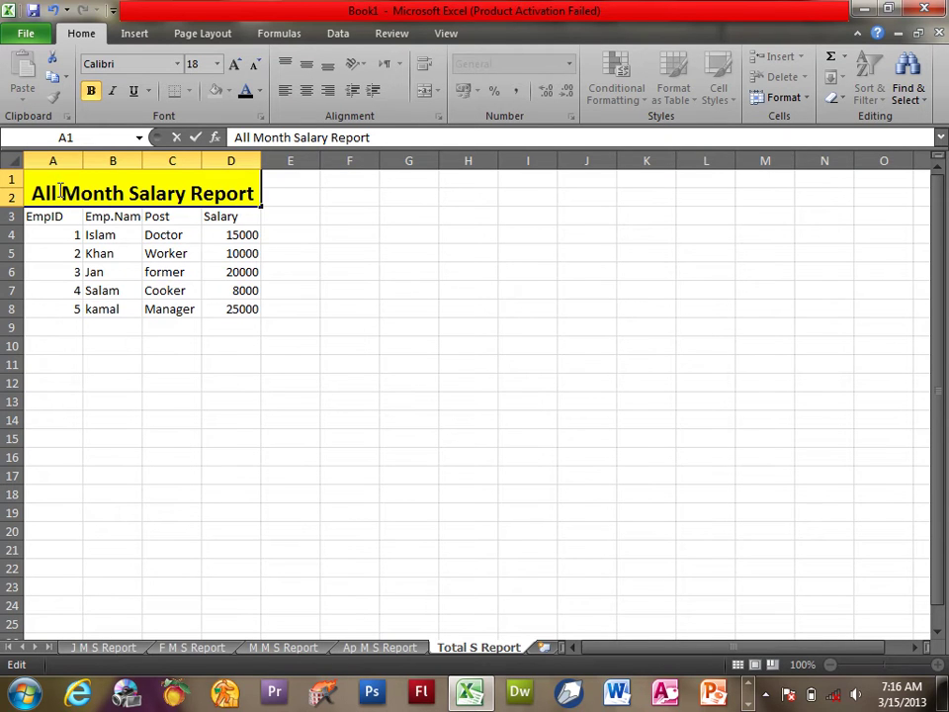
# Step: Retitle the Ap M S Report sheet to April Month Salary Report and widen column D
pyautogui.click(379, 648)
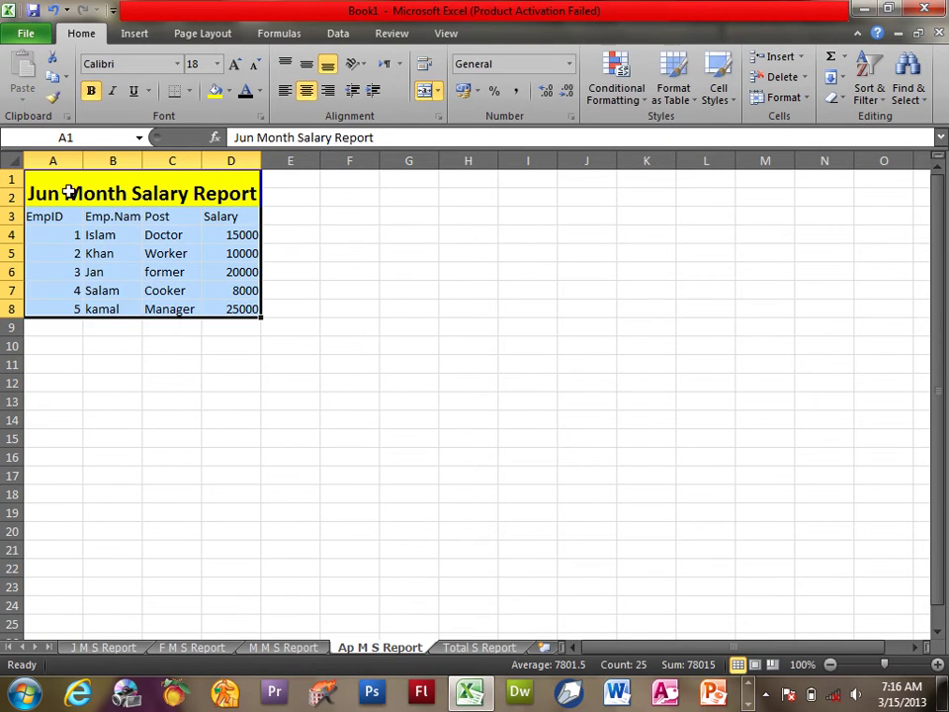
pyautogui.click(68, 192)
pyautogui.doubleClick(29, 193)
pyautogui.moveTo(59, 193); pyautogui.dragTo(11, 179)
pyautogui.write('Ap')
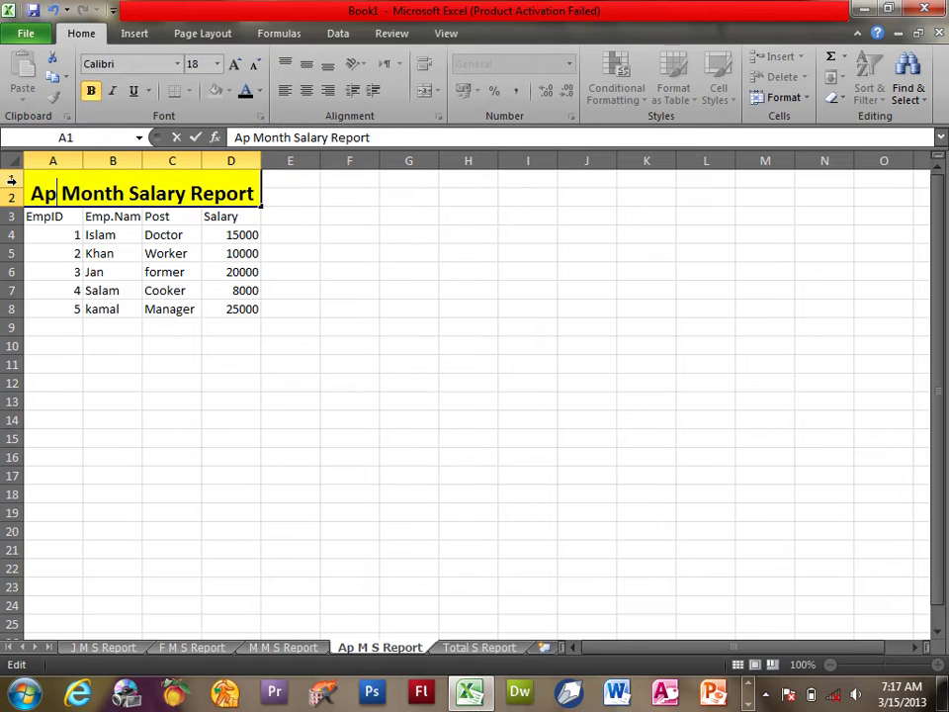
pyautogui.write('rai')
pyautogui.press('BackSpace')
pyautogui.press('BackSpace')
pyautogui.press('BackSpace')
pyautogui.write('ril')
pyautogui.press('Return')
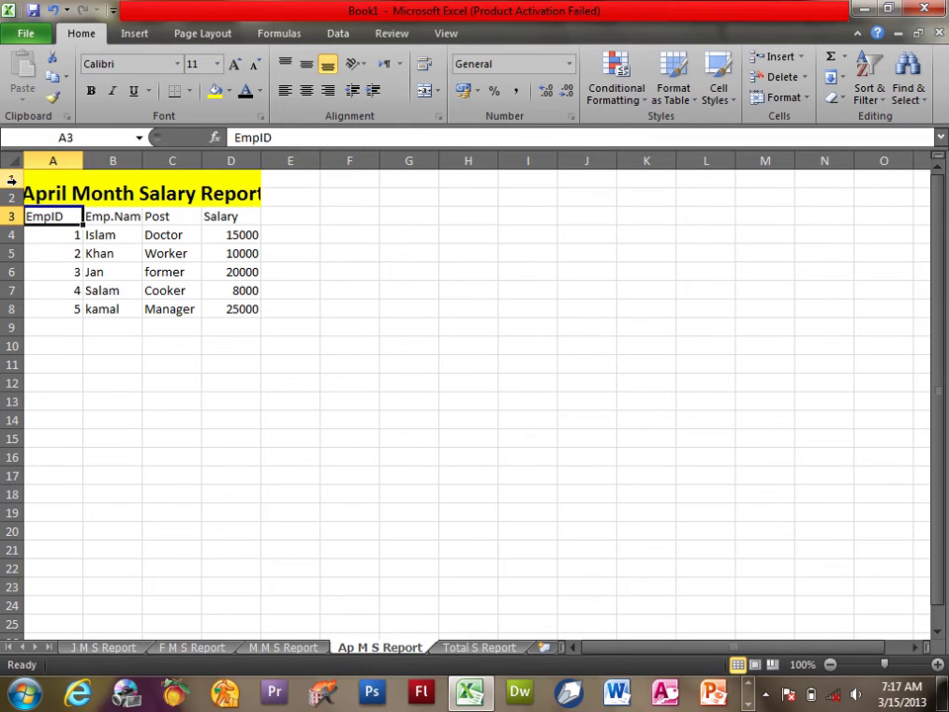
pyautogui.moveTo(261, 160)
pyautogui.mouseDown()
pyautogui.moveTo(250, 155)
pyautogui.moveTo(274, 158)
pyautogui.mouseUp()
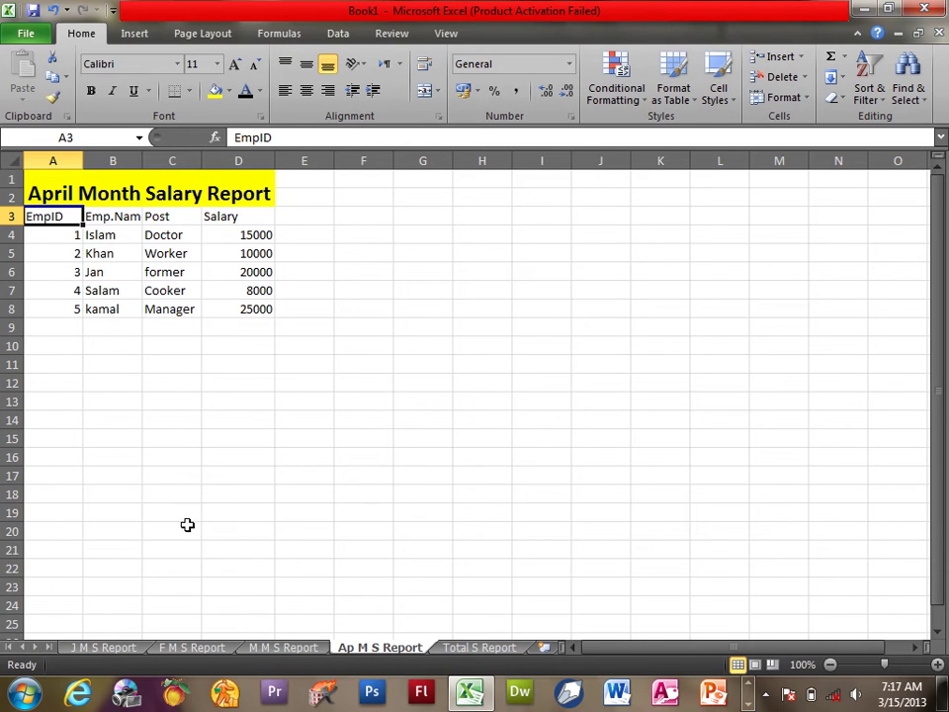
# Step: Retitle the M M S Report sheet to March Month Salary Report and widen column D
pyautogui.click(283, 646)
pyautogui.click(50, 193)
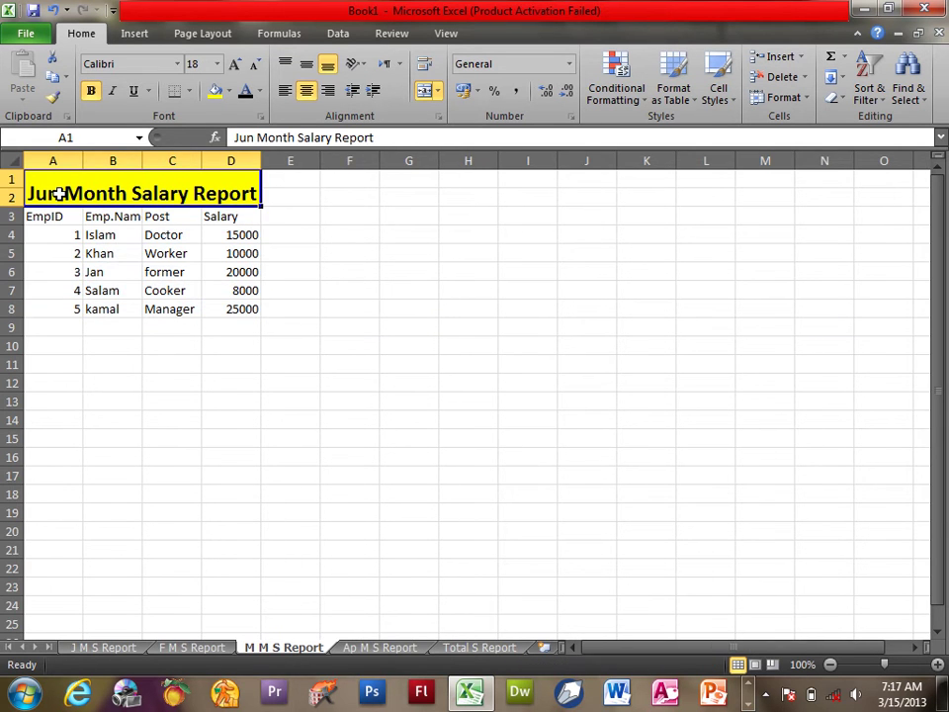
pyautogui.doubleClick(44, 193)
pyautogui.write('Mar')
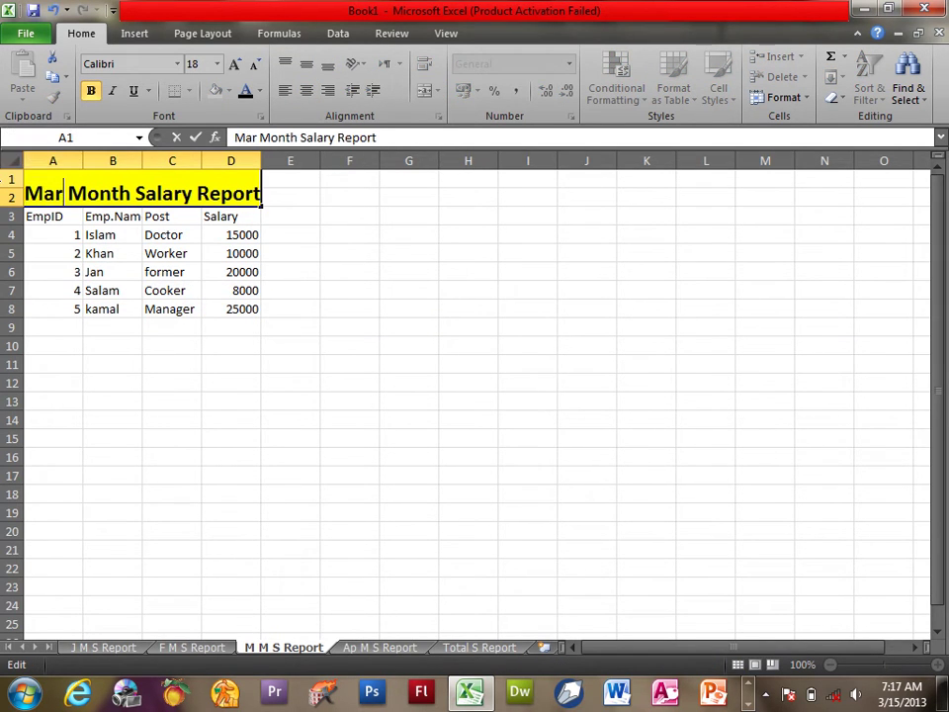
pyautogui.write('ch')
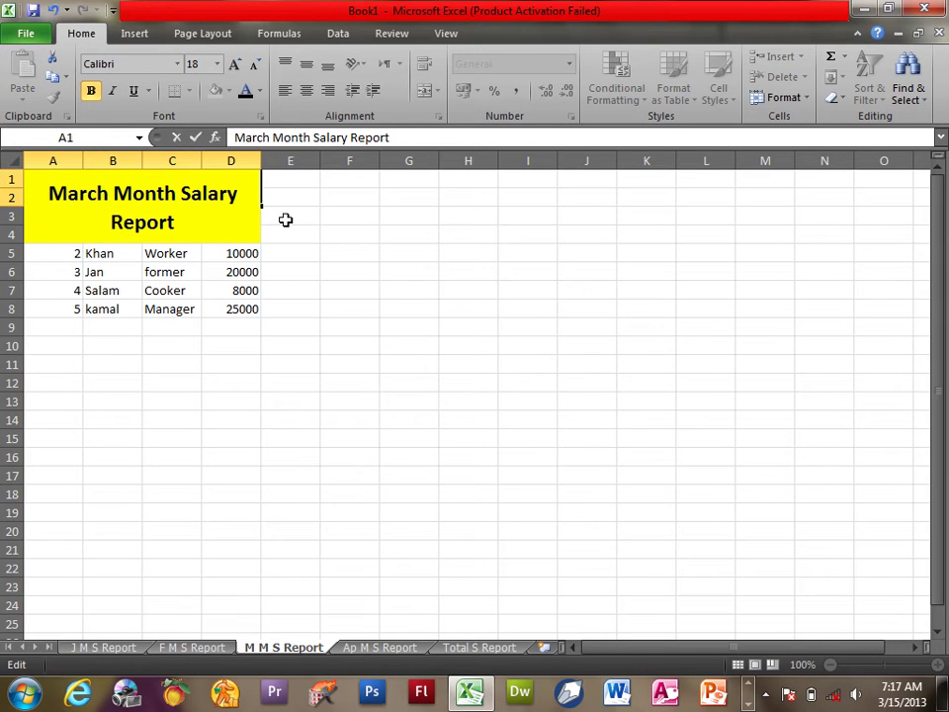
pyautogui.click(284, 218)
pyautogui.moveTo(265, 150); pyautogui.dragTo(284, 151)
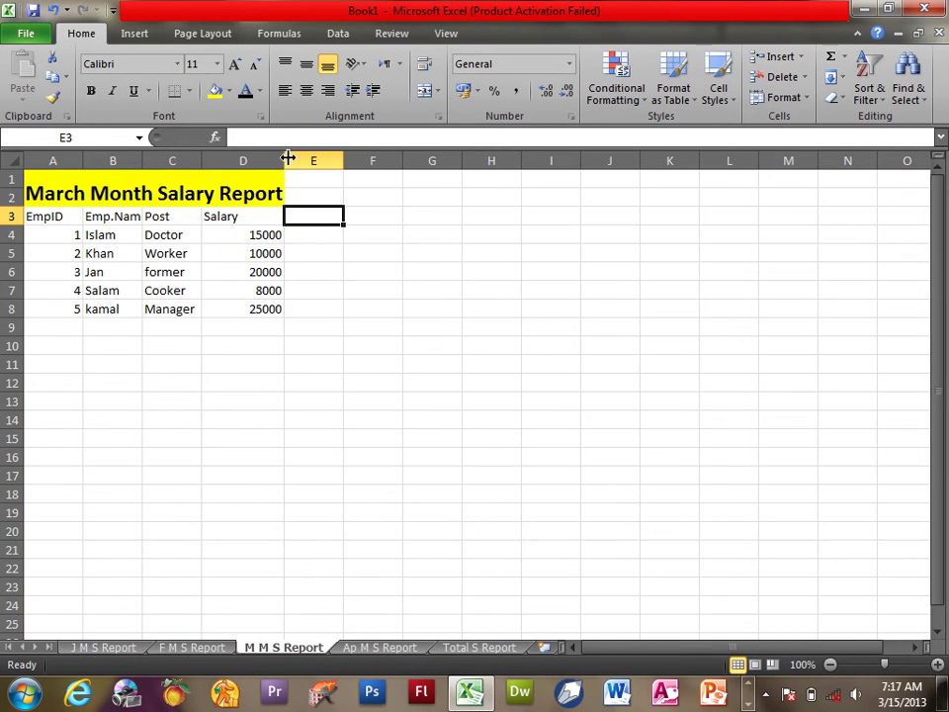
pyautogui.click(319, 424)
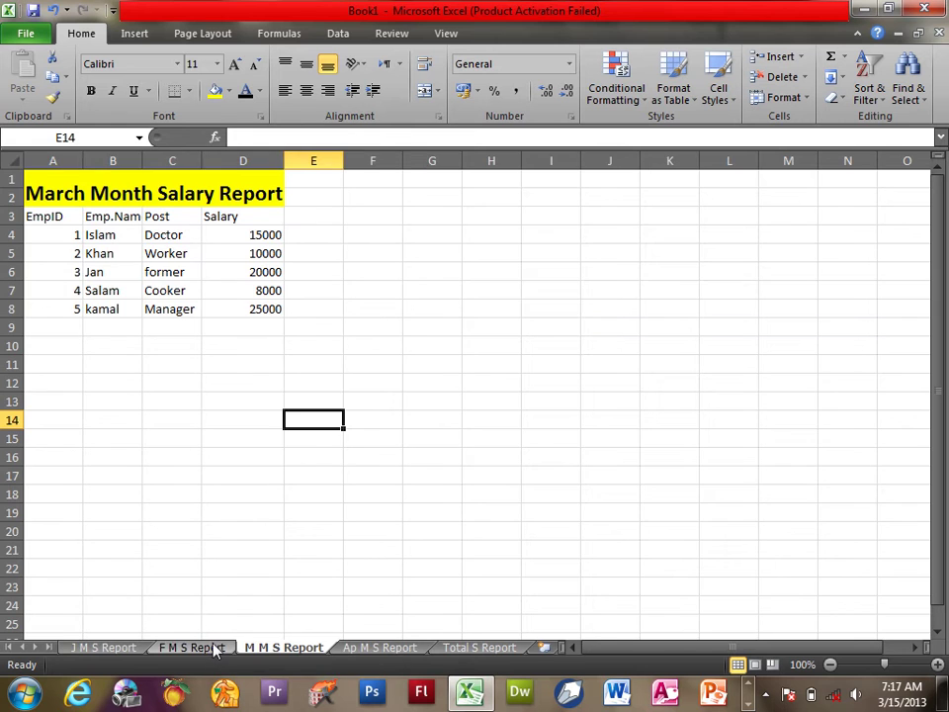
# Step: Retitle the F M S Report sheet to Feb Month Salary Report
pyautogui.click(216, 649)
pyautogui.click(63, 194)
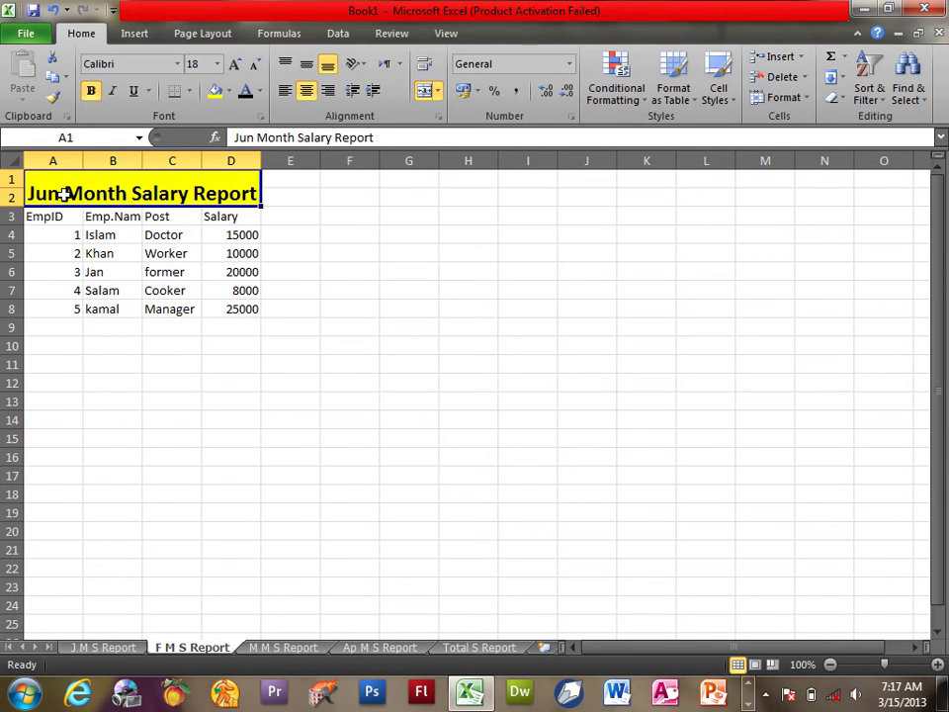
pyautogui.doubleClick(59, 193)
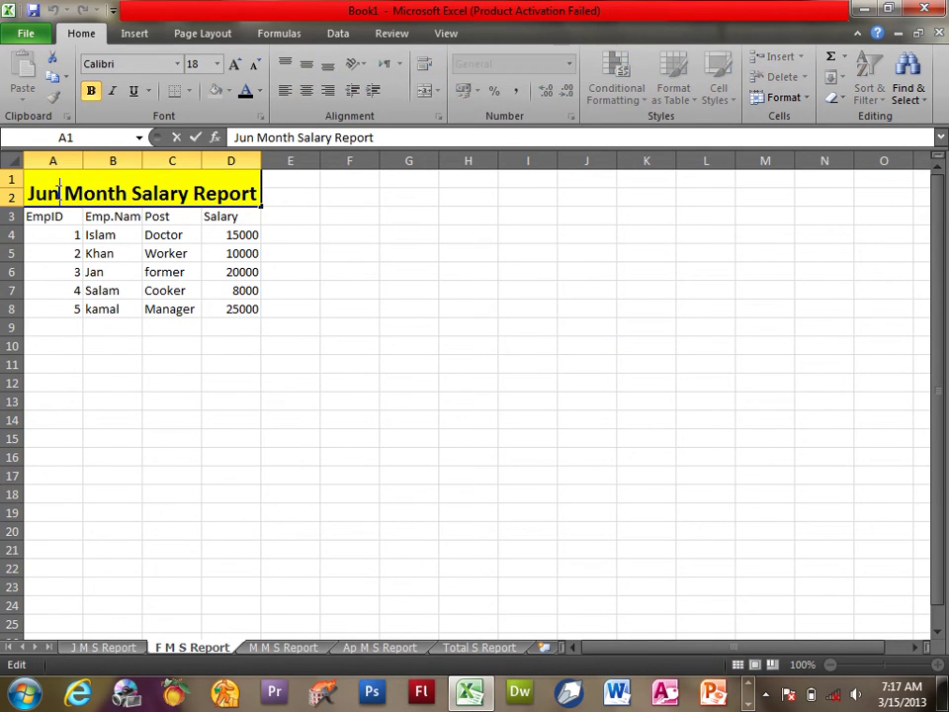
pyautogui.moveTo(62, 194); pyautogui.dragTo(12, 194)
pyautogui.write('Feb')
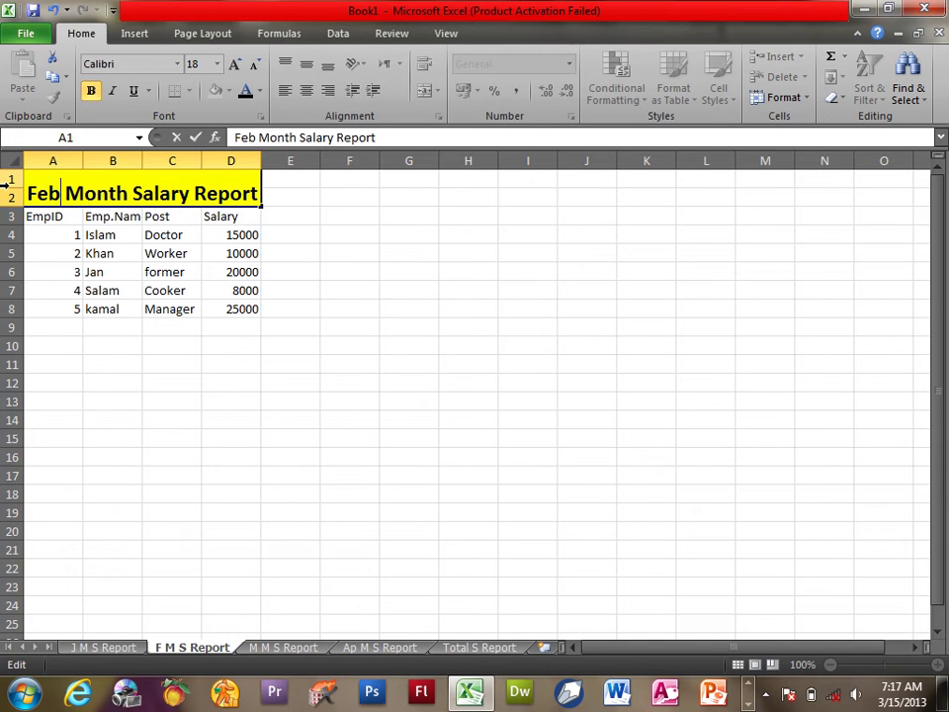
pyautogui.click(315, 387)
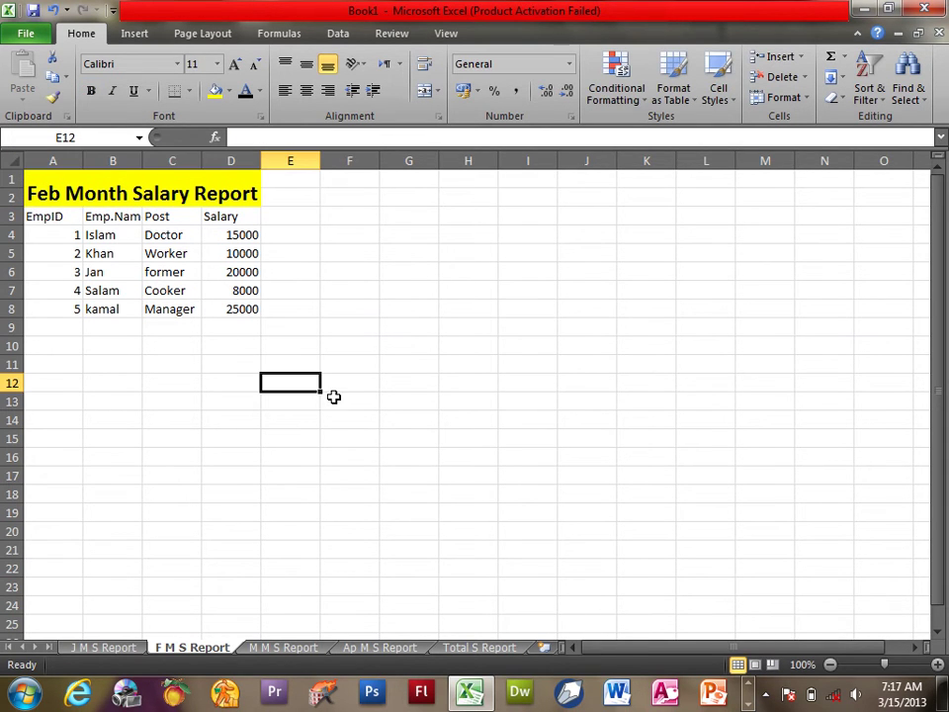
# Step: Check the D4:D8 salaries on the J, F, M and Ap M S Report sheets, then return to Total S Report
pyautogui.click(89, 650)
pyautogui.click(197, 474)
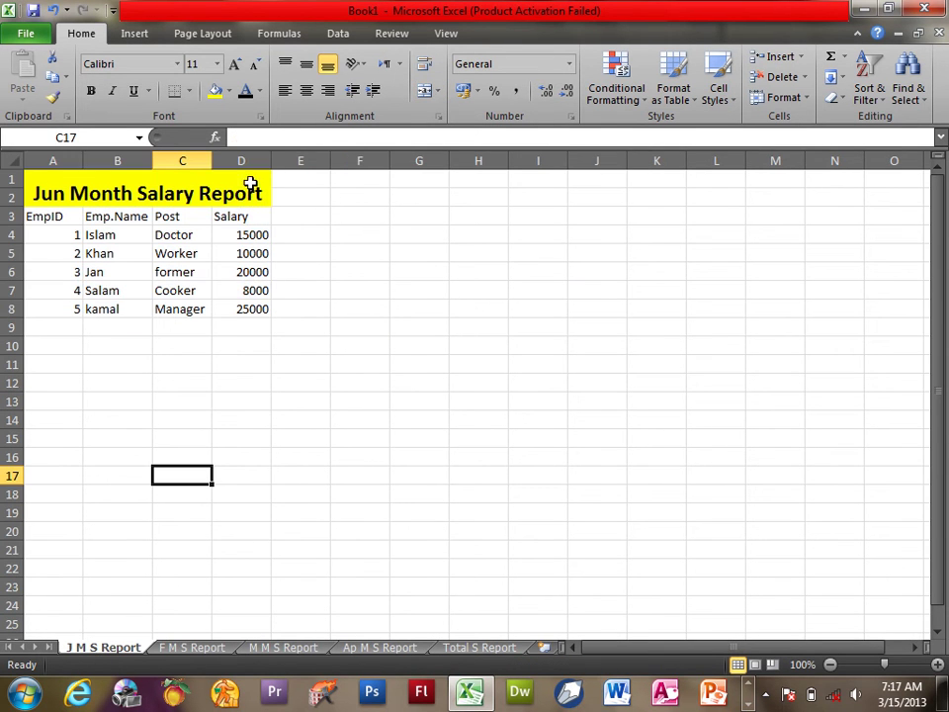
pyautogui.moveTo(245, 234); pyautogui.dragTo(254, 301)
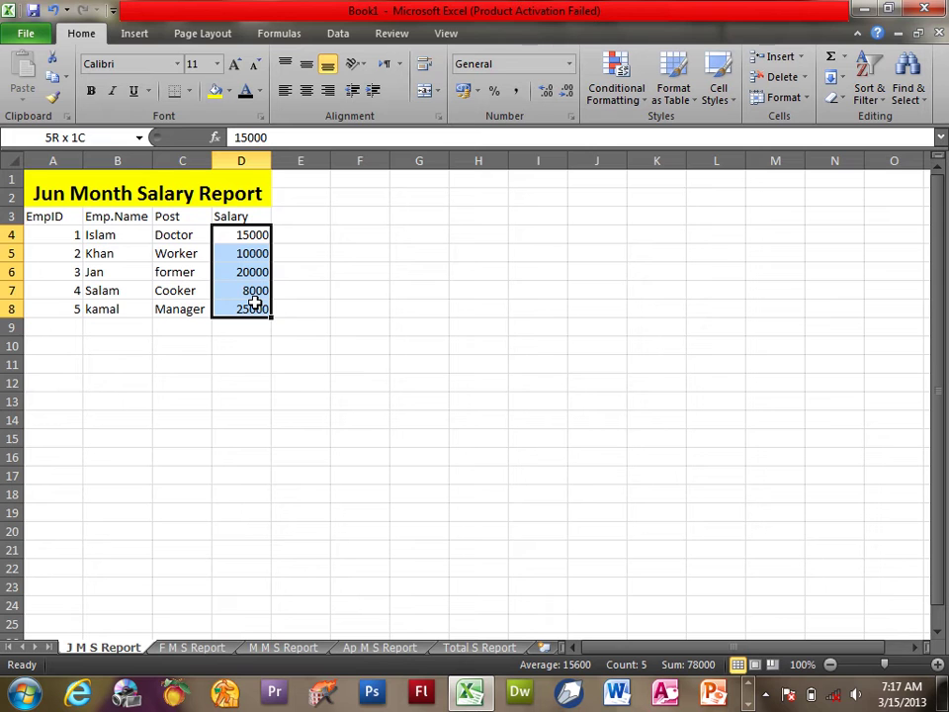
pyautogui.moveTo(254, 301); pyautogui.dragTo(254, 302)
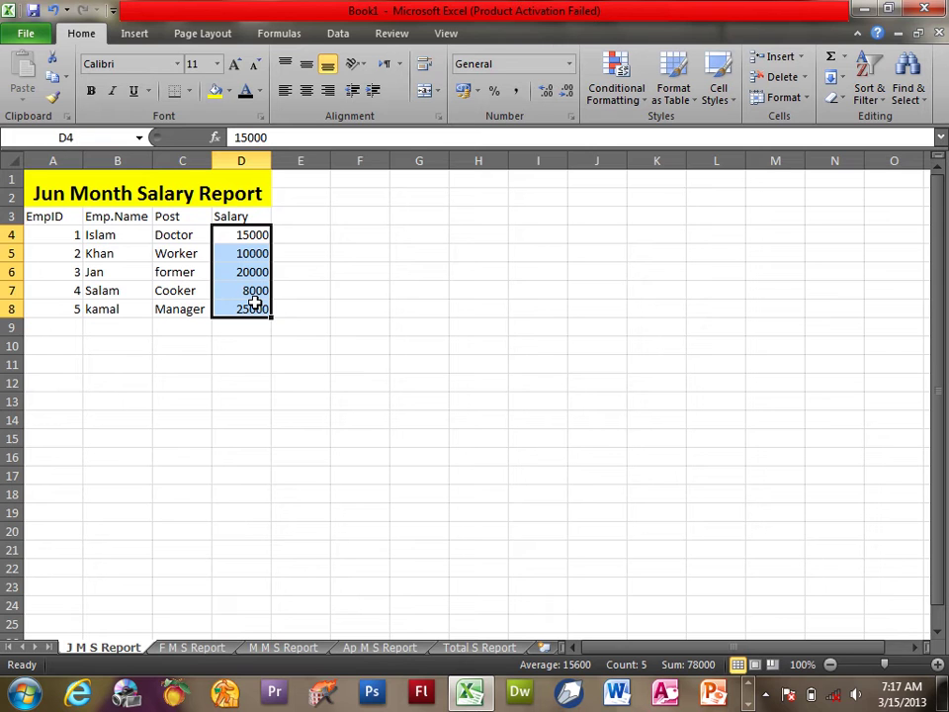
pyautogui.click(191, 648)
pyautogui.moveTo(223, 238); pyautogui.dragTo(232, 308)
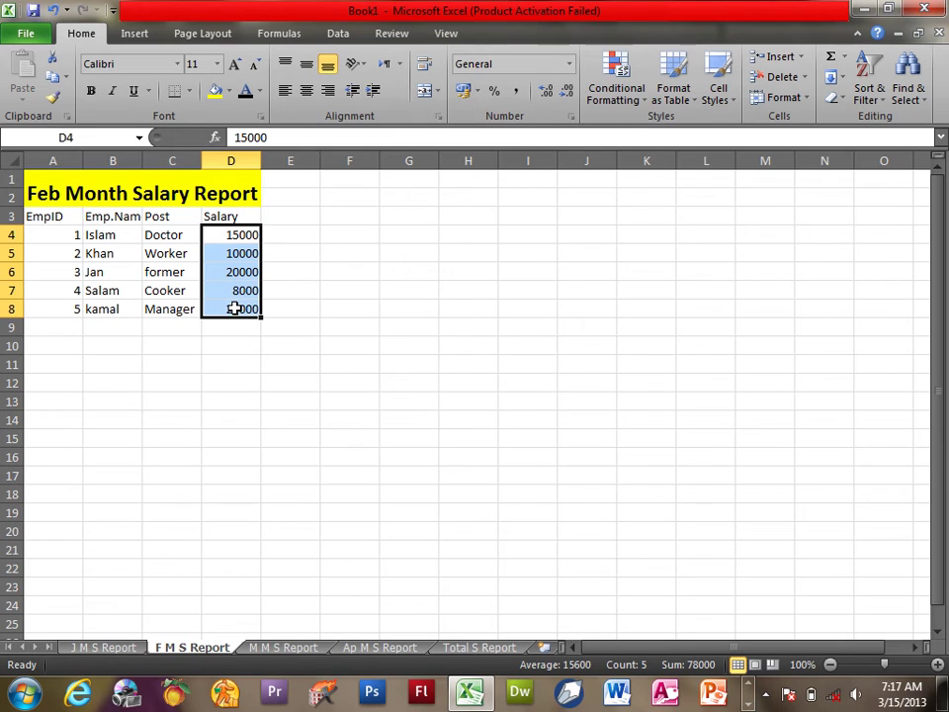
pyautogui.click(281, 649)
pyautogui.moveTo(254, 234); pyautogui.dragTo(254, 309)
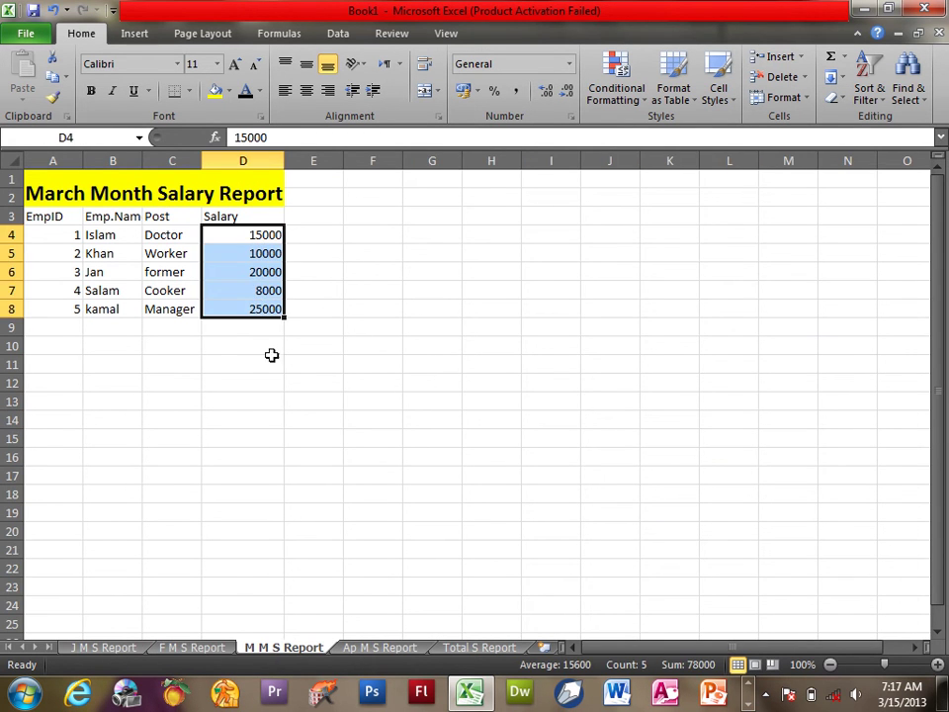
pyautogui.click(379, 648)
pyautogui.moveTo(254, 237); pyautogui.dragTo(259, 309)
pyautogui.click(479, 648)
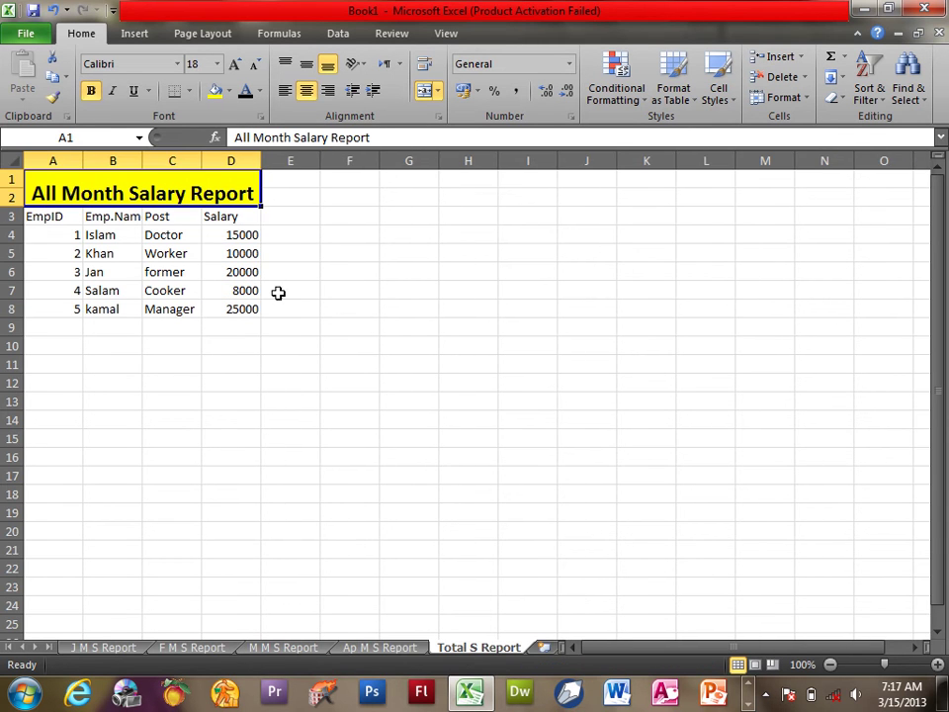
# Step: Rename header D3 to Total Salary and fit column D to it
pyautogui.click(237, 214)
pyautogui.write('T')
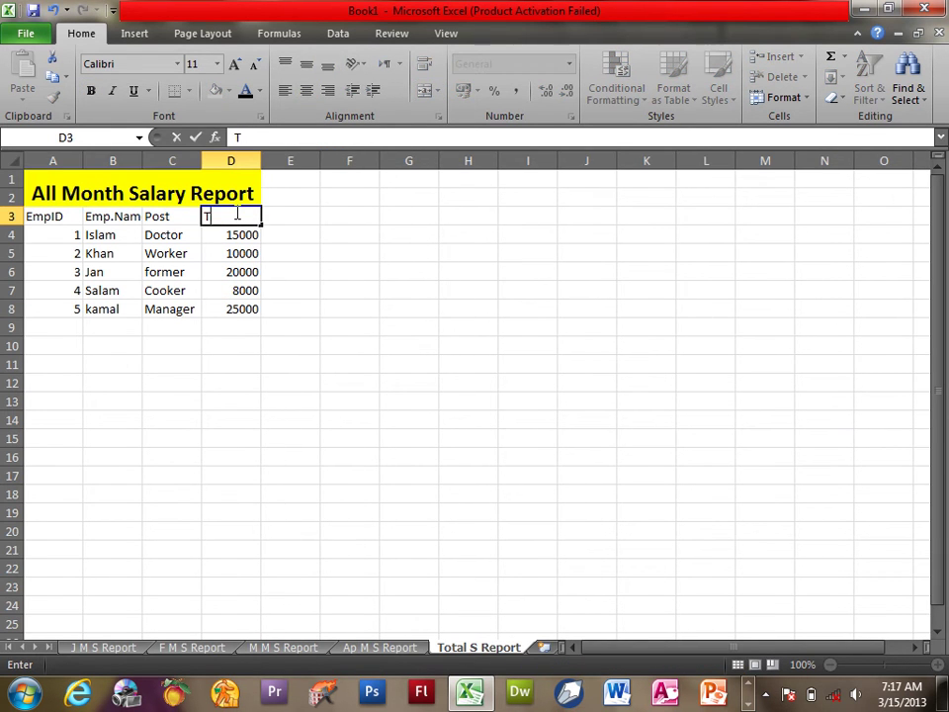
pyautogui.write('otal Salary')
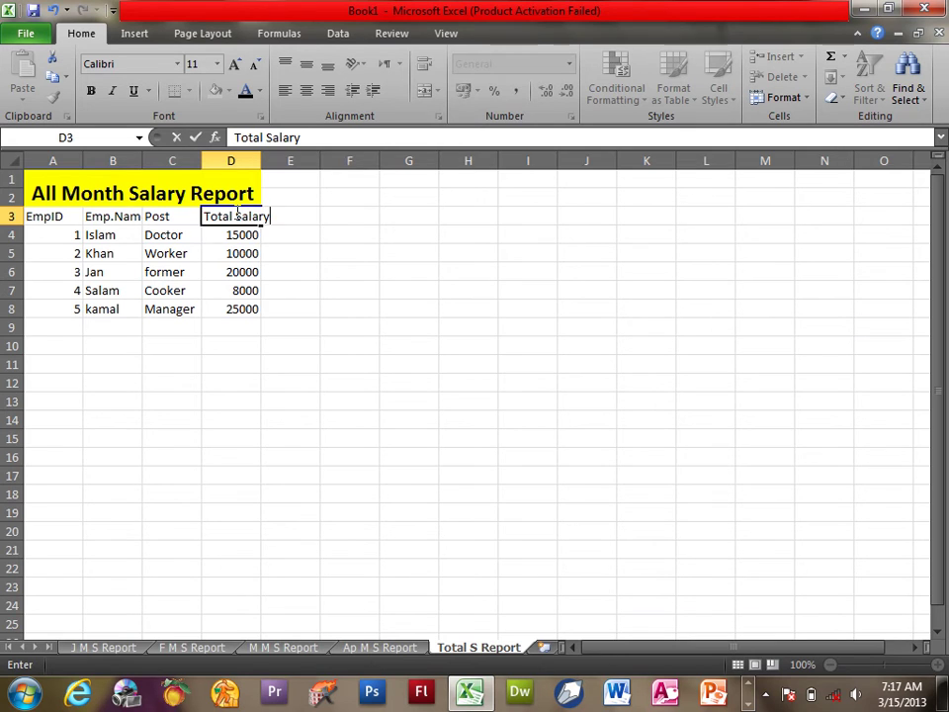
pyautogui.press('Return')
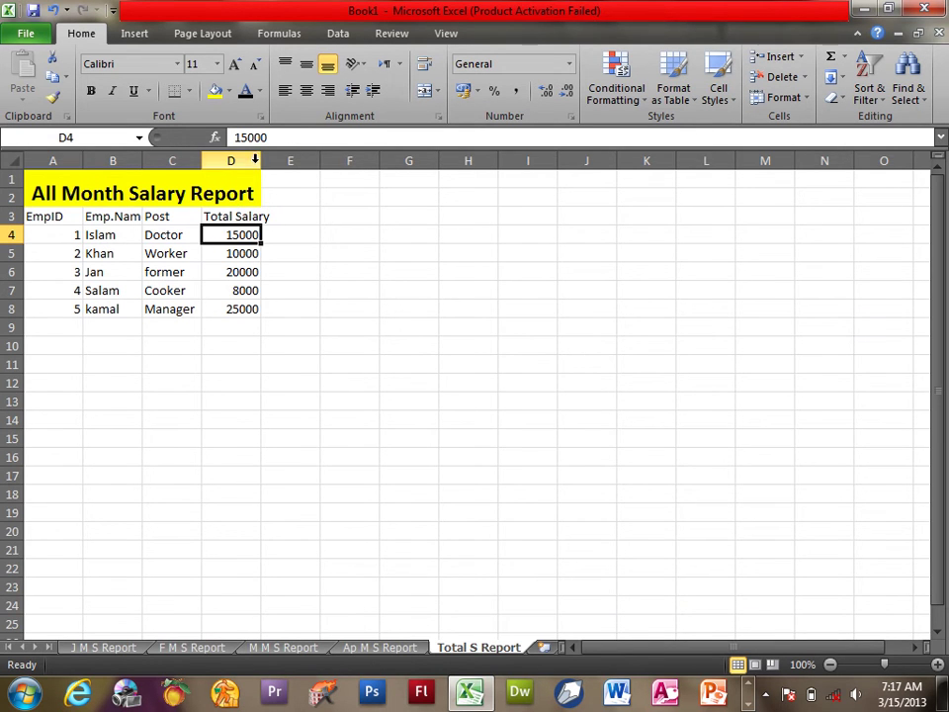
pyautogui.doubleClick(260, 160)
# Step: Clear the salary values in D4:D8
pyautogui.moveTo(252, 237); pyautogui.dragTo(247, 304)
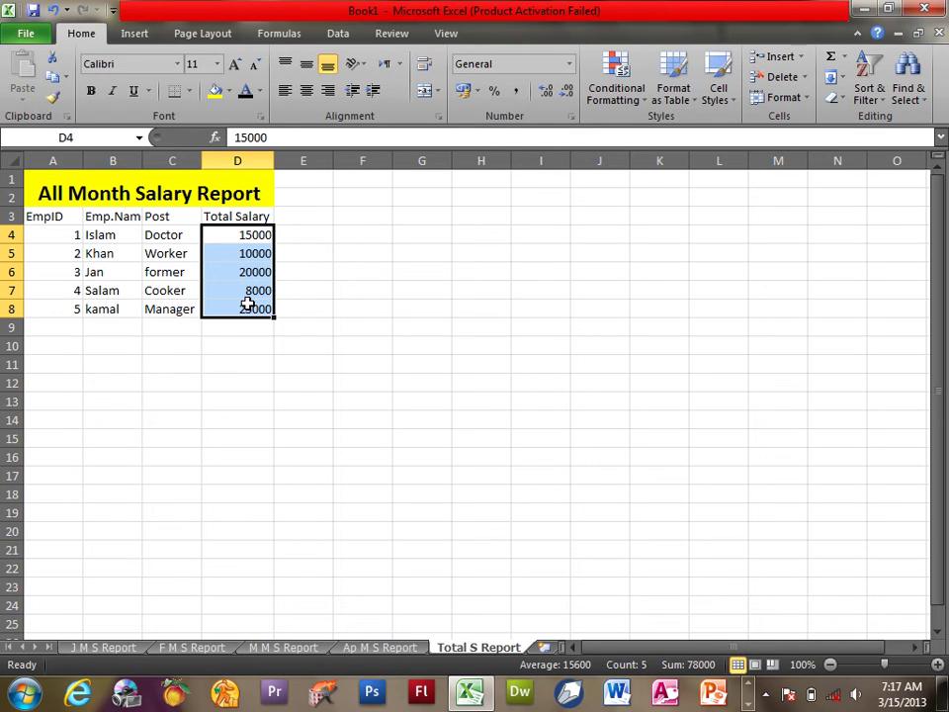
pyautogui.click(341, 33)
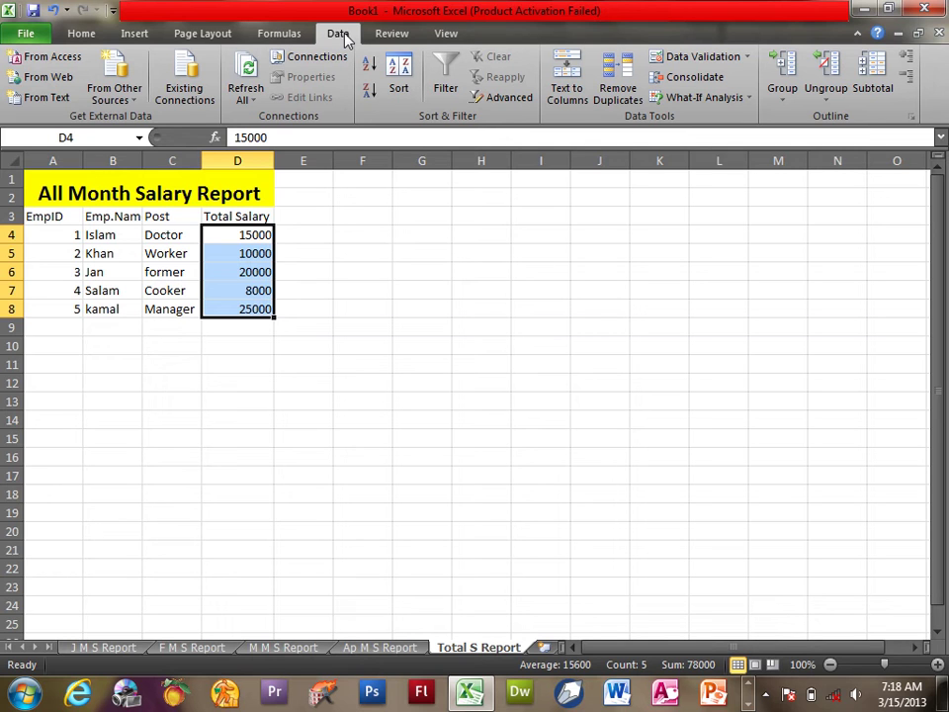
pyautogui.press('Delete')
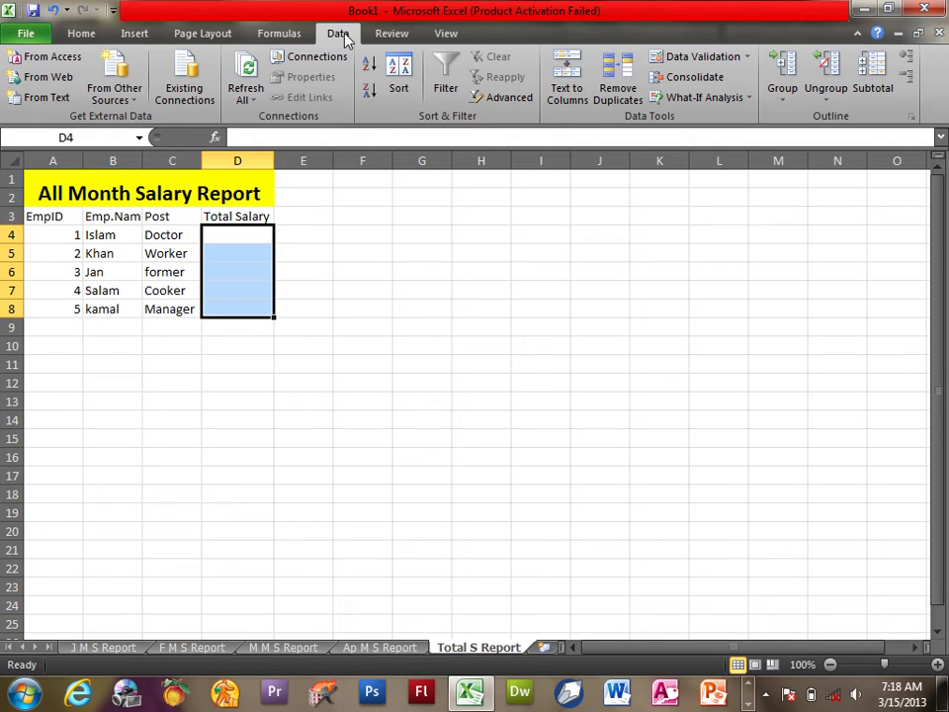
# Step: In Consolidate, add the J M S Report range D4:D8 as the first source
pyautogui.click(697, 77)
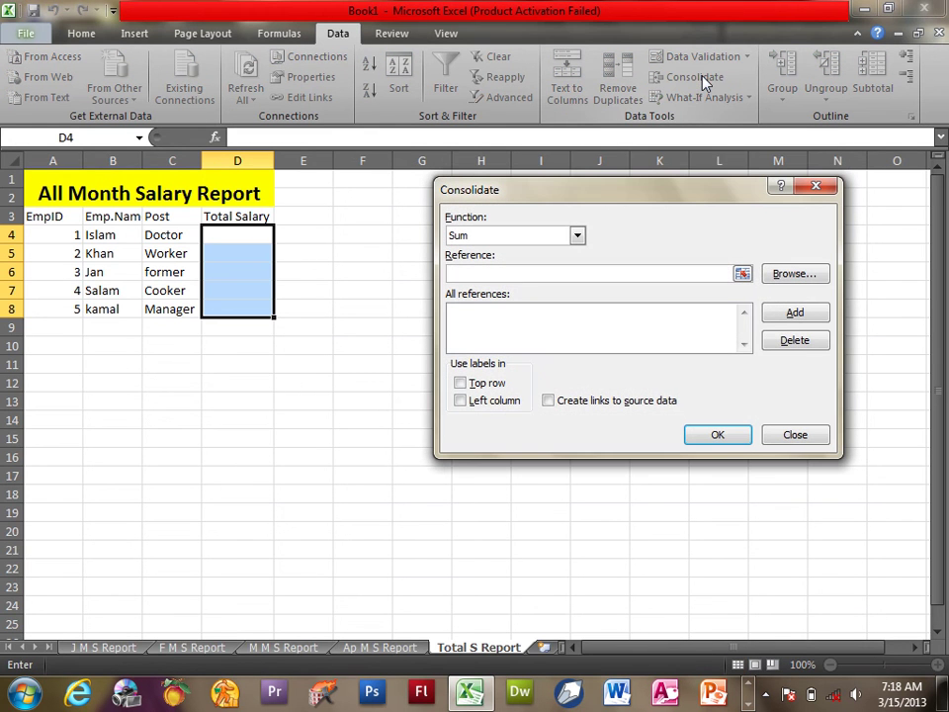
pyautogui.click(618, 274)
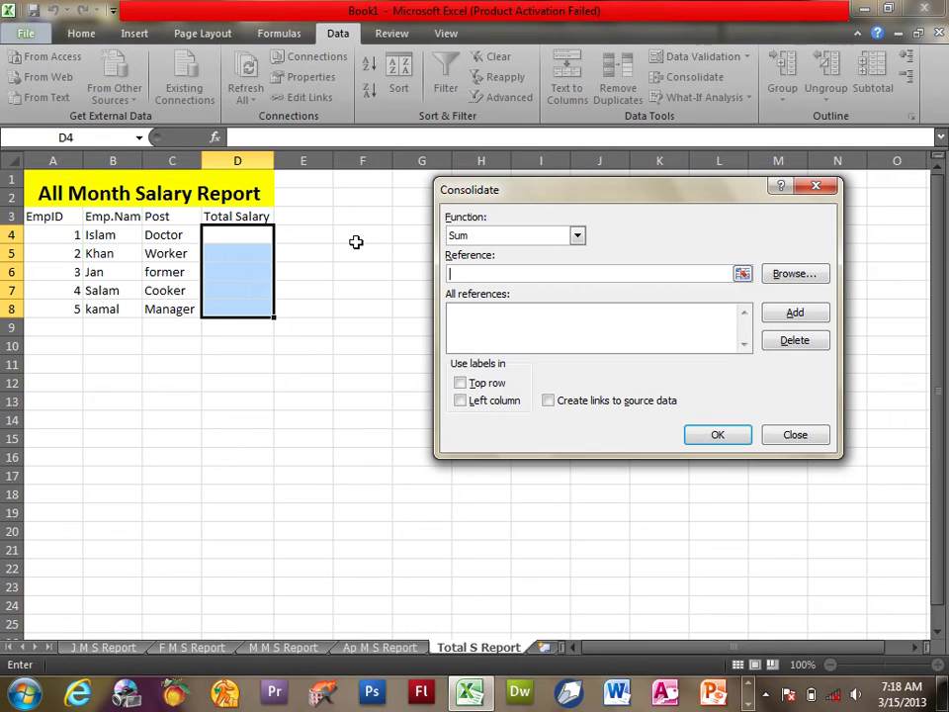
pyautogui.click(99, 646)
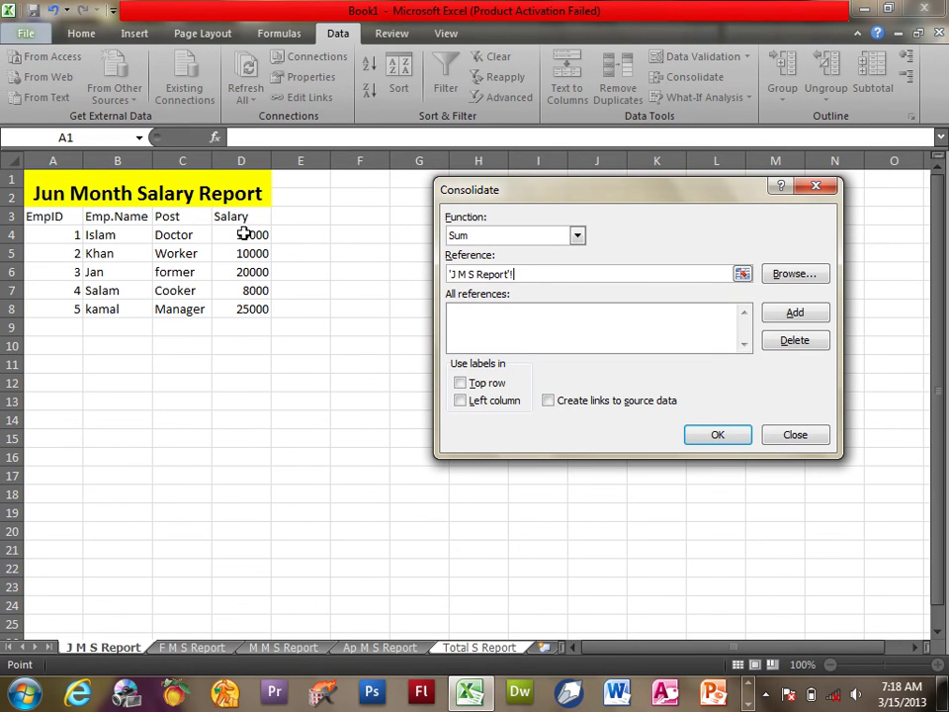
pyautogui.moveTo(247, 234); pyautogui.dragTo(247, 308)
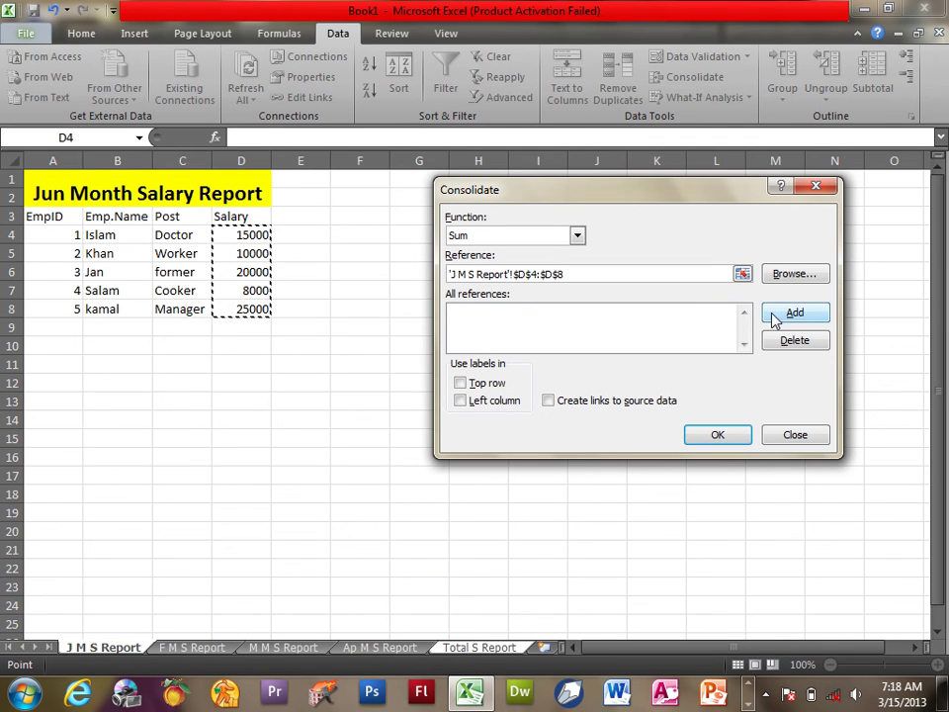
pyautogui.click(790, 312)
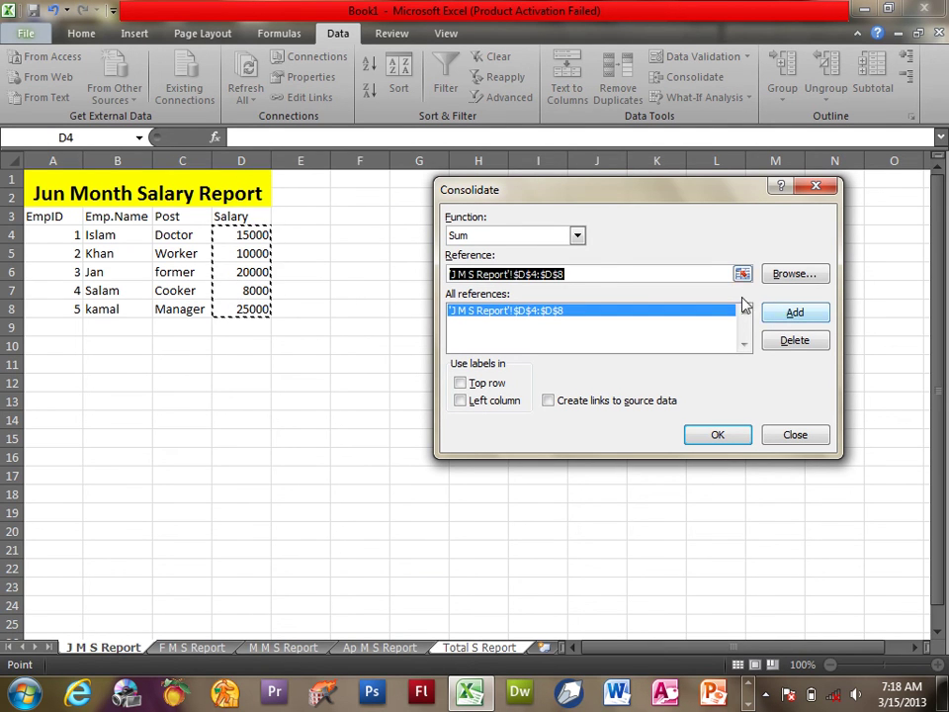
# Step: Add the F M S, M M S and Ap M S Report D4:D8 ranges and enable Create links to source data
pyautogui.click(176, 651)
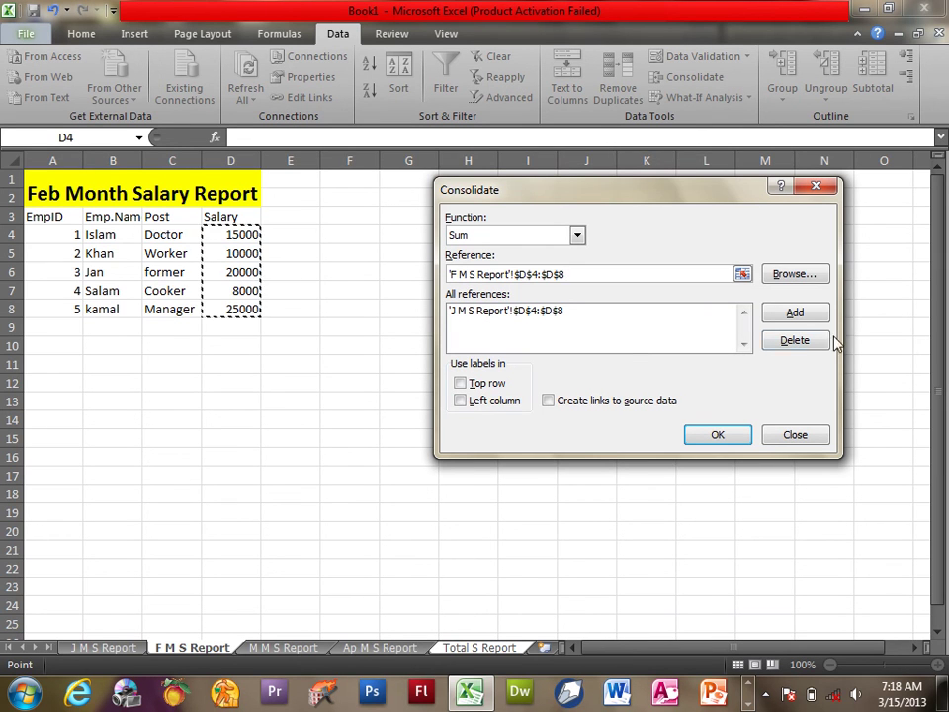
pyautogui.click(796, 315)
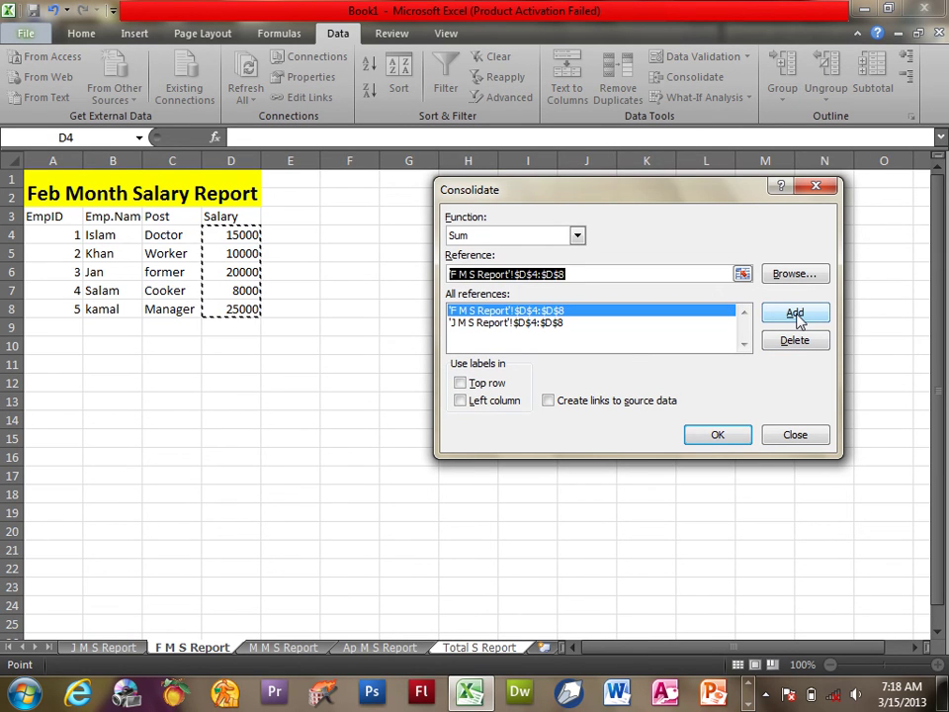
pyautogui.click(269, 651)
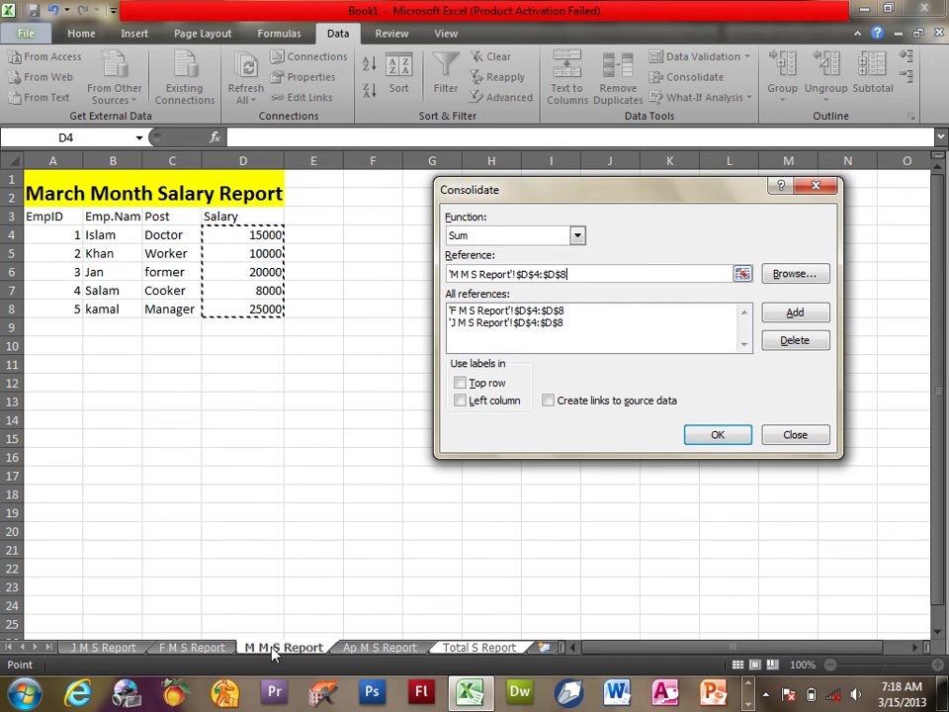
pyautogui.click(795, 313)
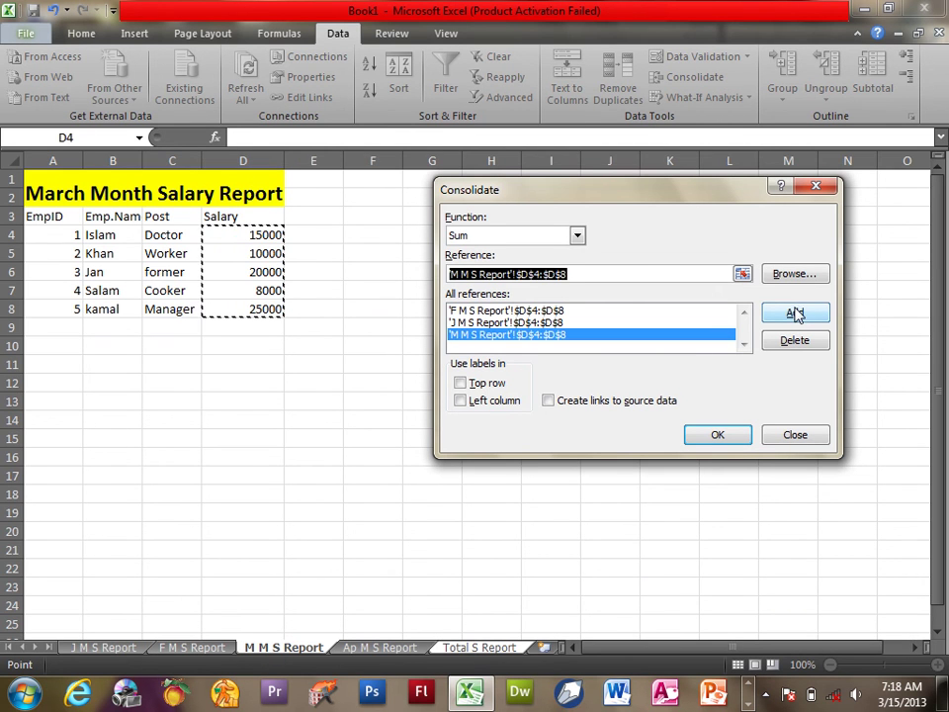
pyautogui.click(369, 651)
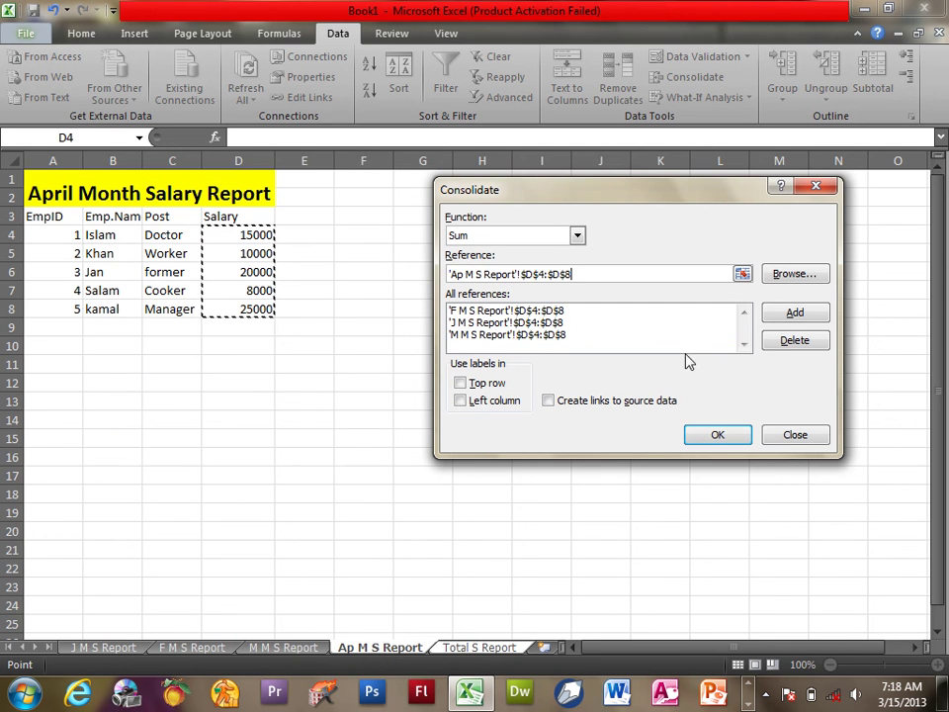
pyautogui.click(781, 313)
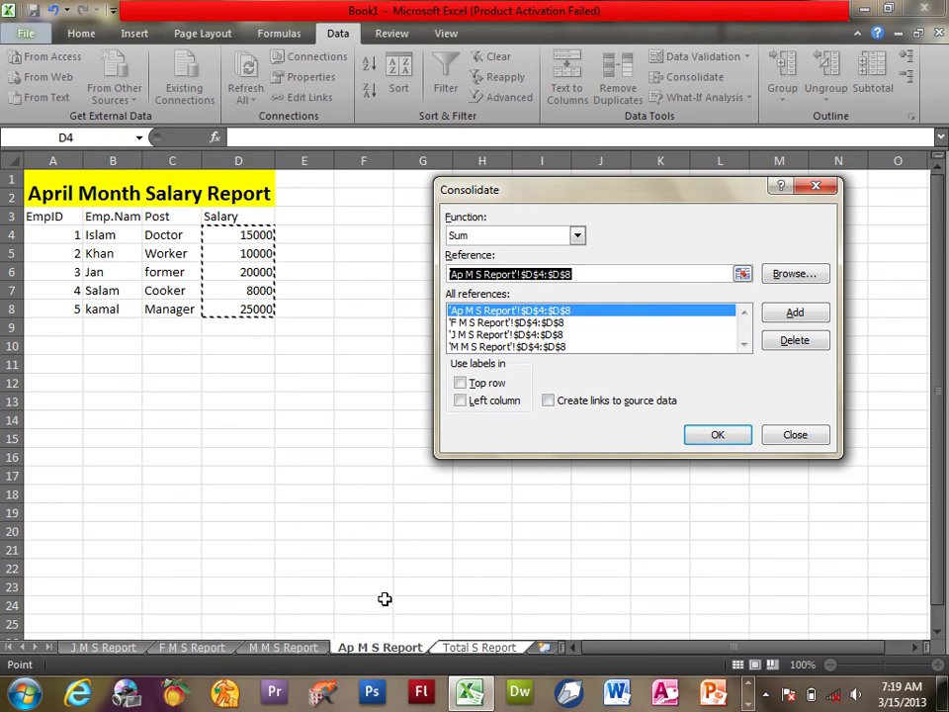
pyautogui.click(549, 400)
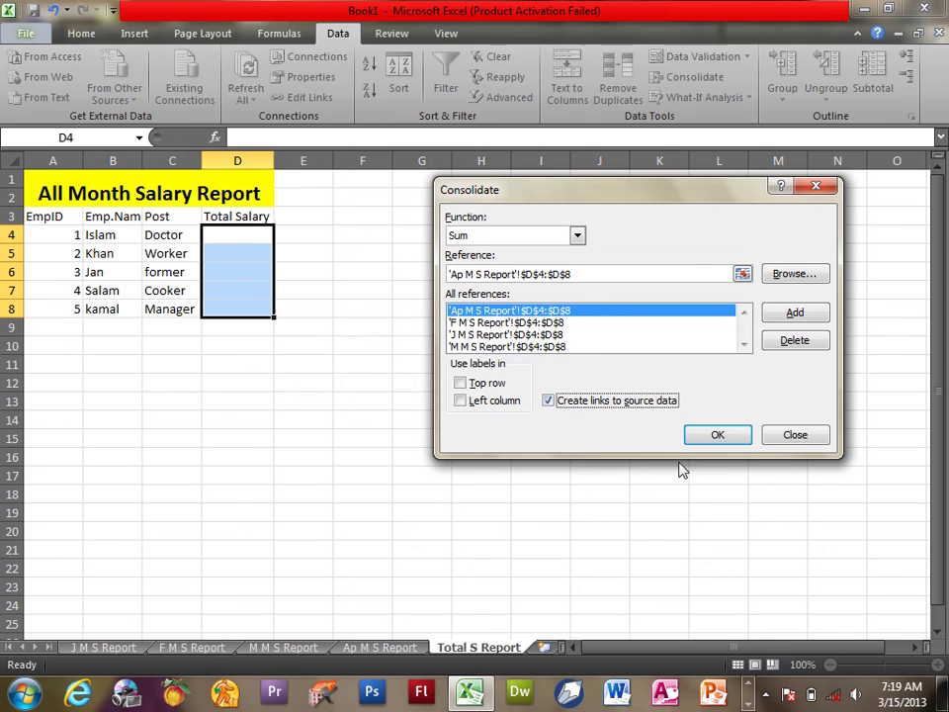
# Step: Run the consolidation, then expand and collapse the Doctor's group to check its linked monthly salaries
pyautogui.click(716, 434)
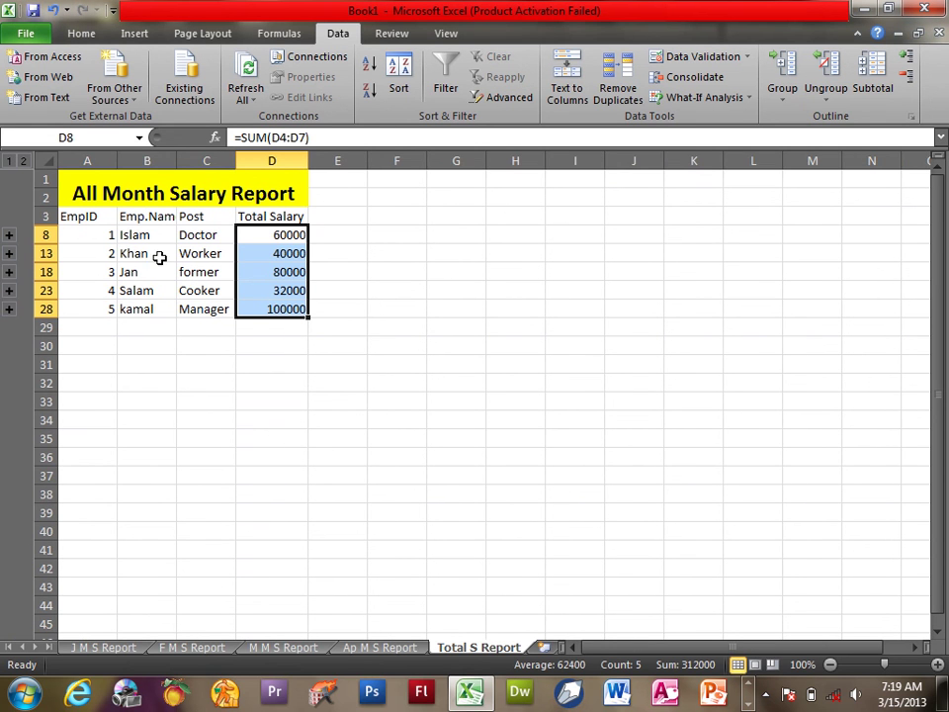
pyautogui.click(131, 235)
pyautogui.click(203, 235)
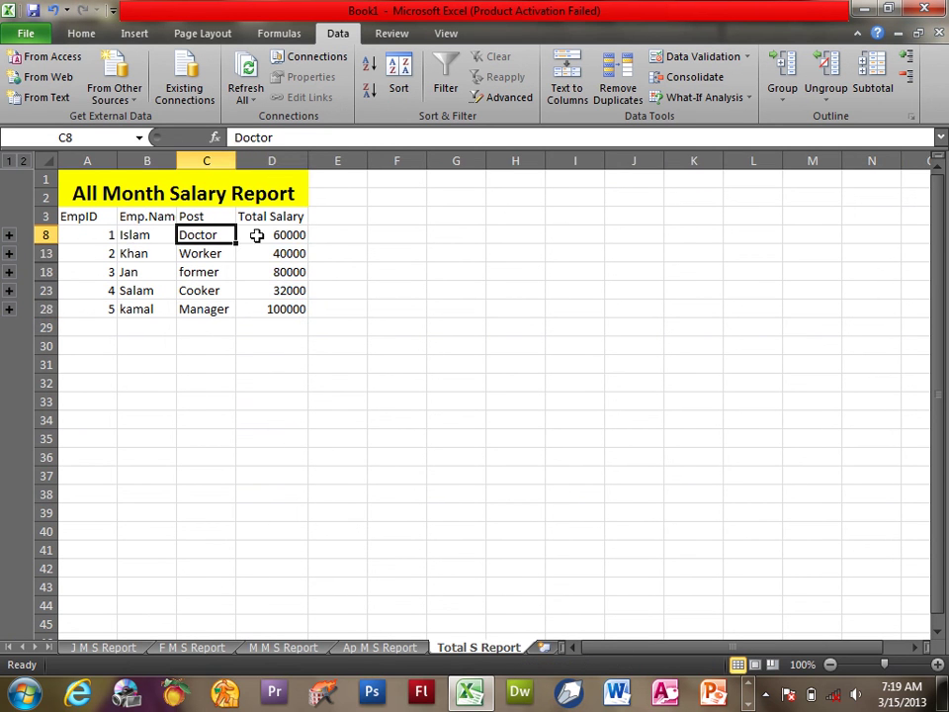
pyautogui.click(275, 235)
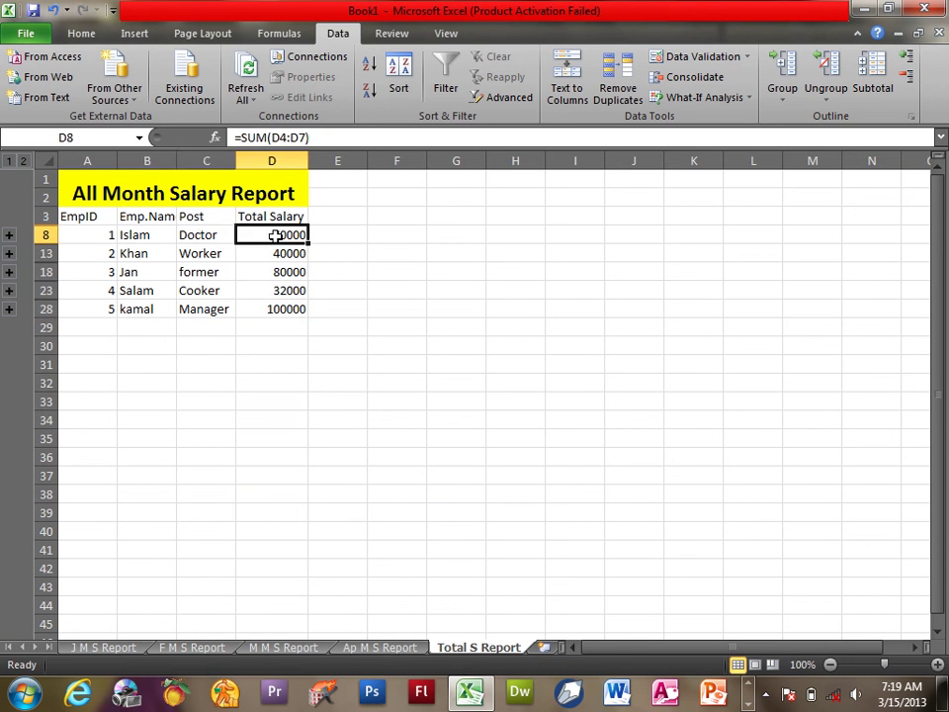
pyautogui.click(9, 234)
pyautogui.click(267, 235)
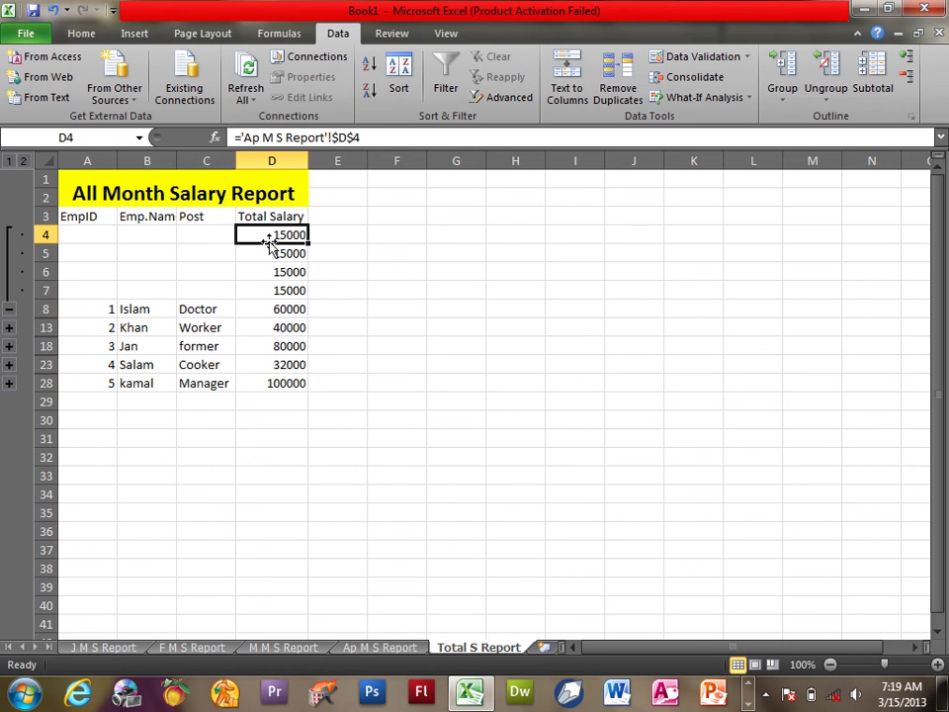
pyautogui.click(274, 259)
pyautogui.click(259, 272)
pyautogui.click(277, 290)
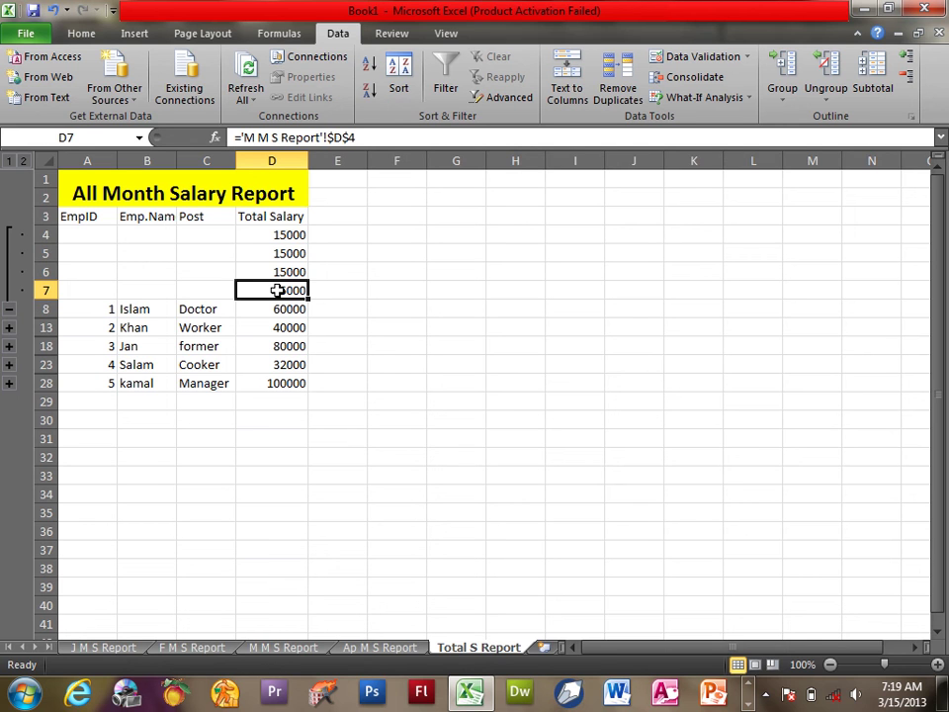
pyautogui.click(8, 308)
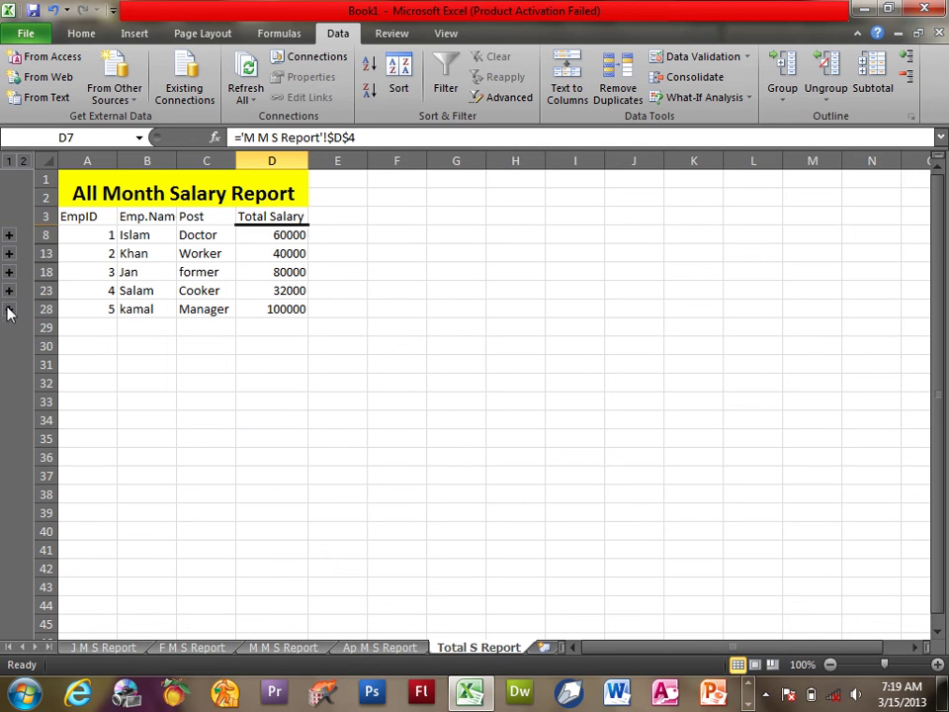
# Step: Expand and collapse the Worker's group to check its summed monthly salaries
pyautogui.click(139, 253)
pyautogui.click(200, 252)
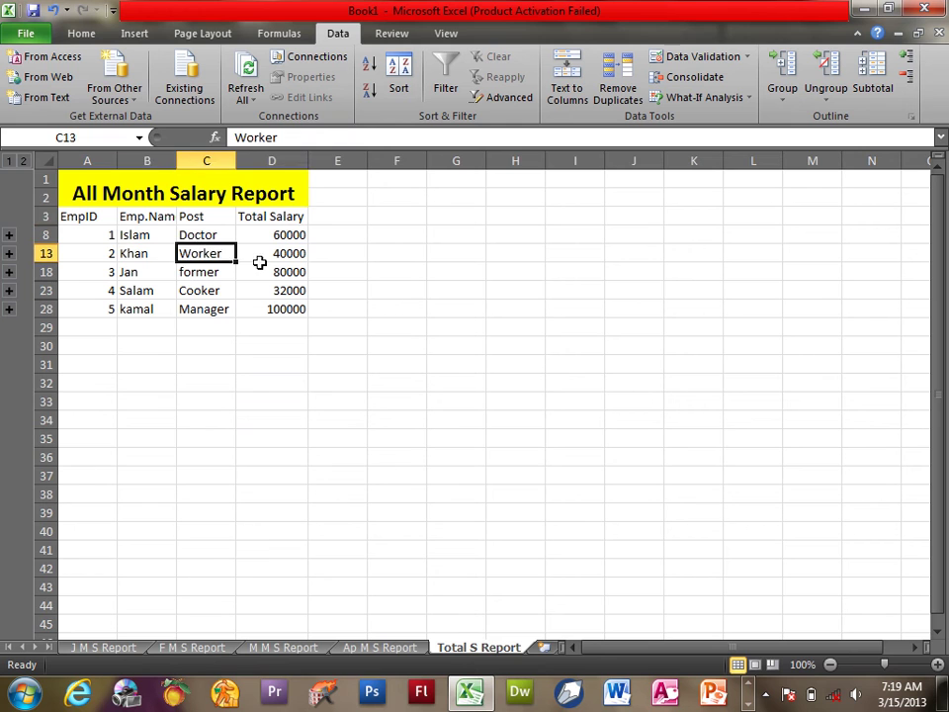
pyautogui.click(276, 255)
pyautogui.click(9, 253)
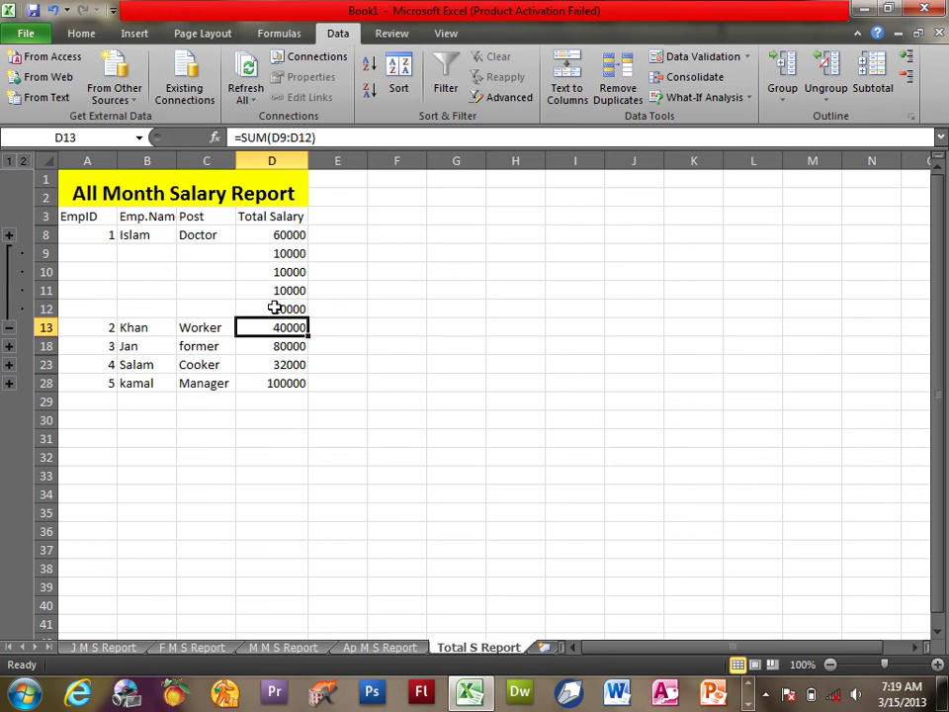
pyautogui.click(9, 327)
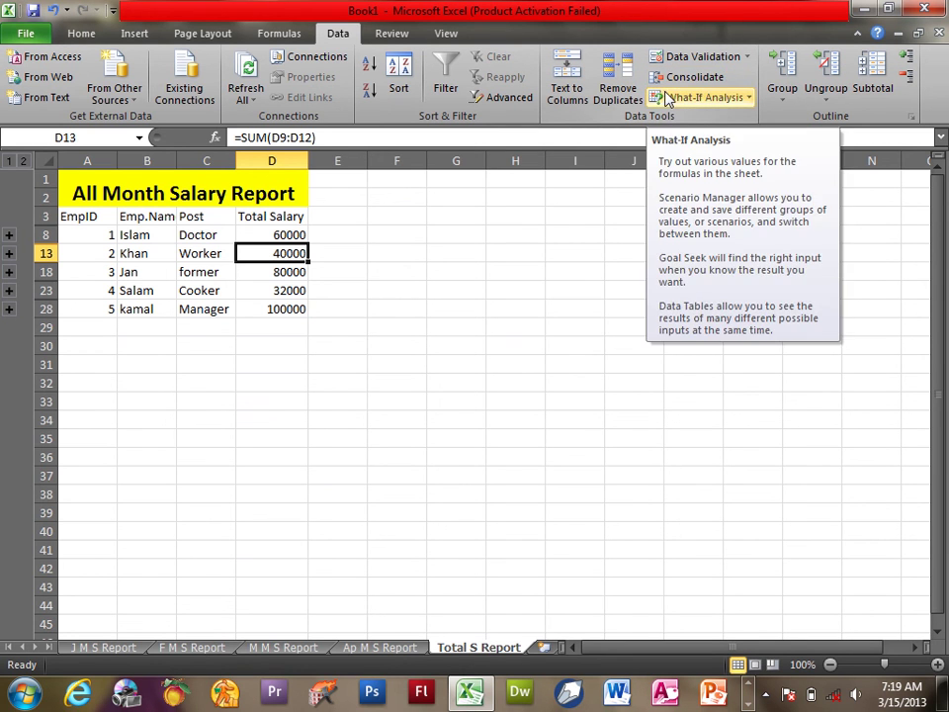
pyautogui.click(749, 59)
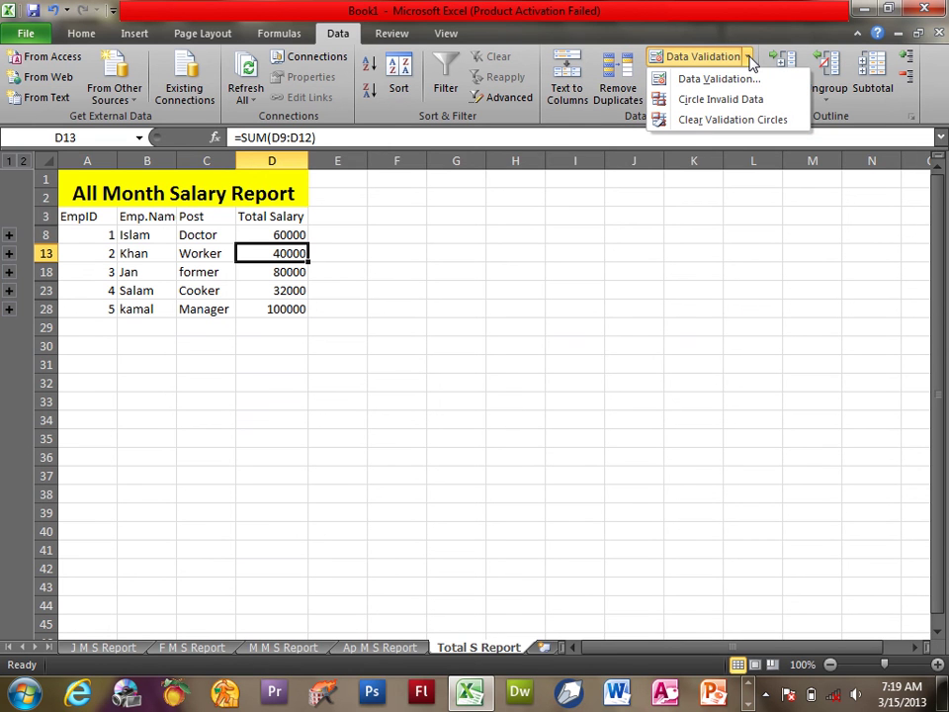
pyautogui.click(737, 81)
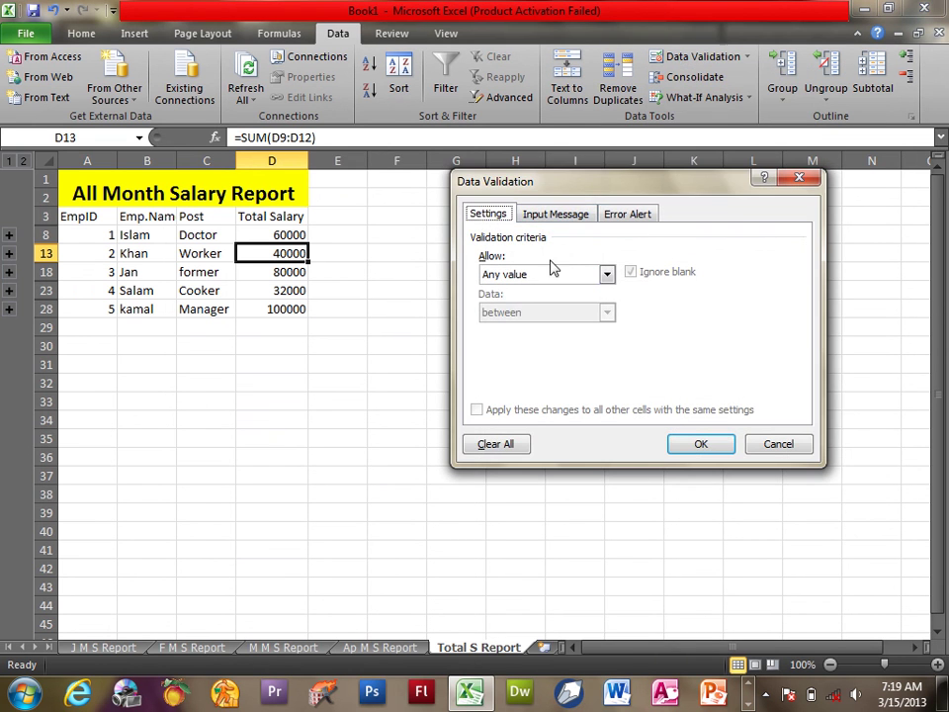
pyautogui.click(548, 274)
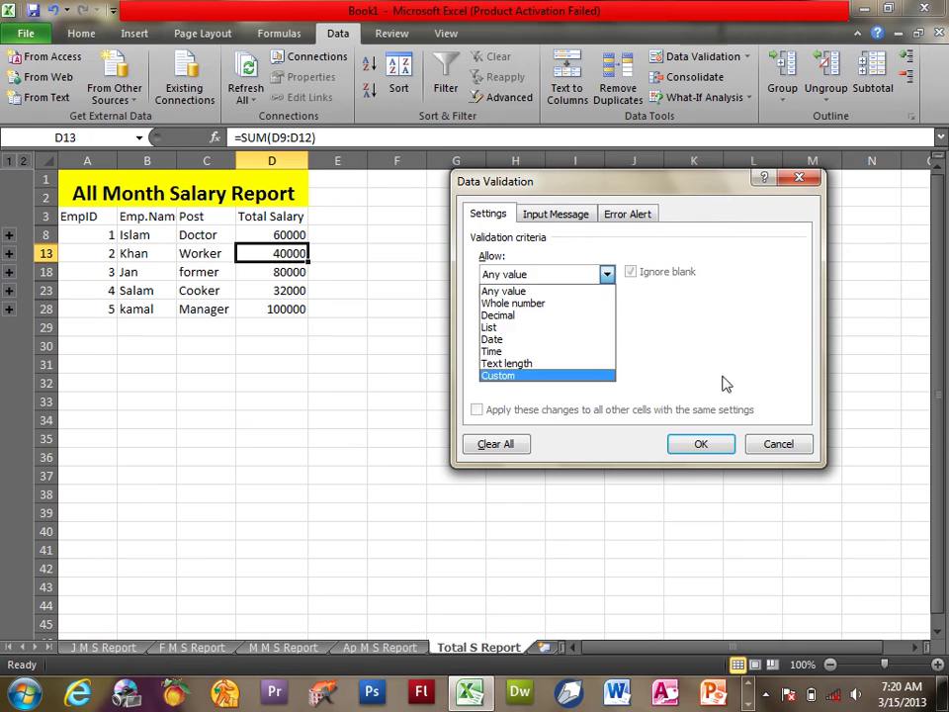
pyautogui.click(727, 383)
pyautogui.click(775, 444)
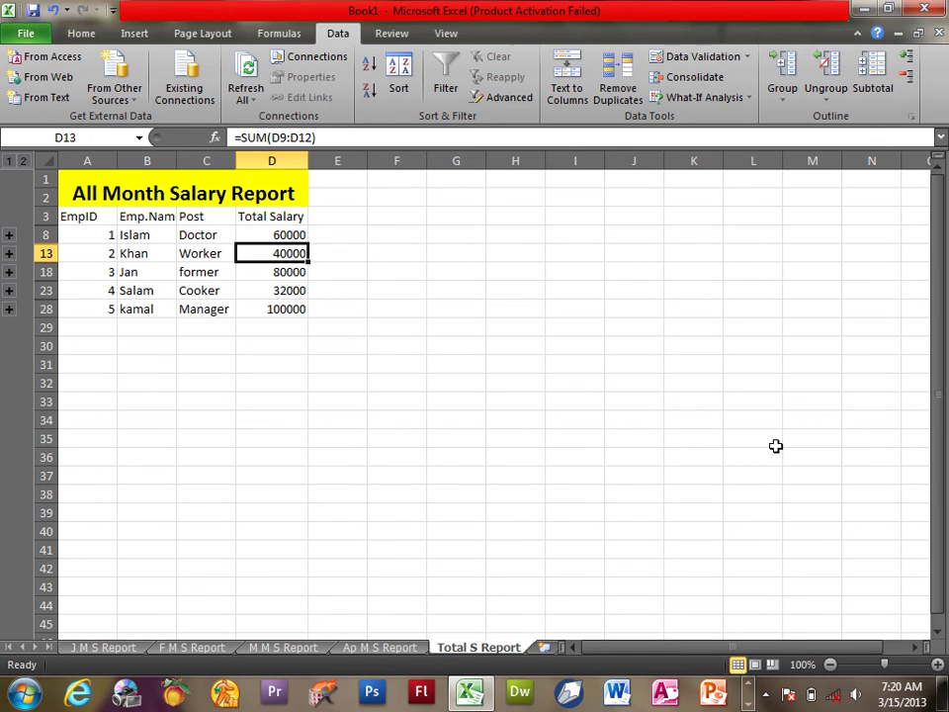